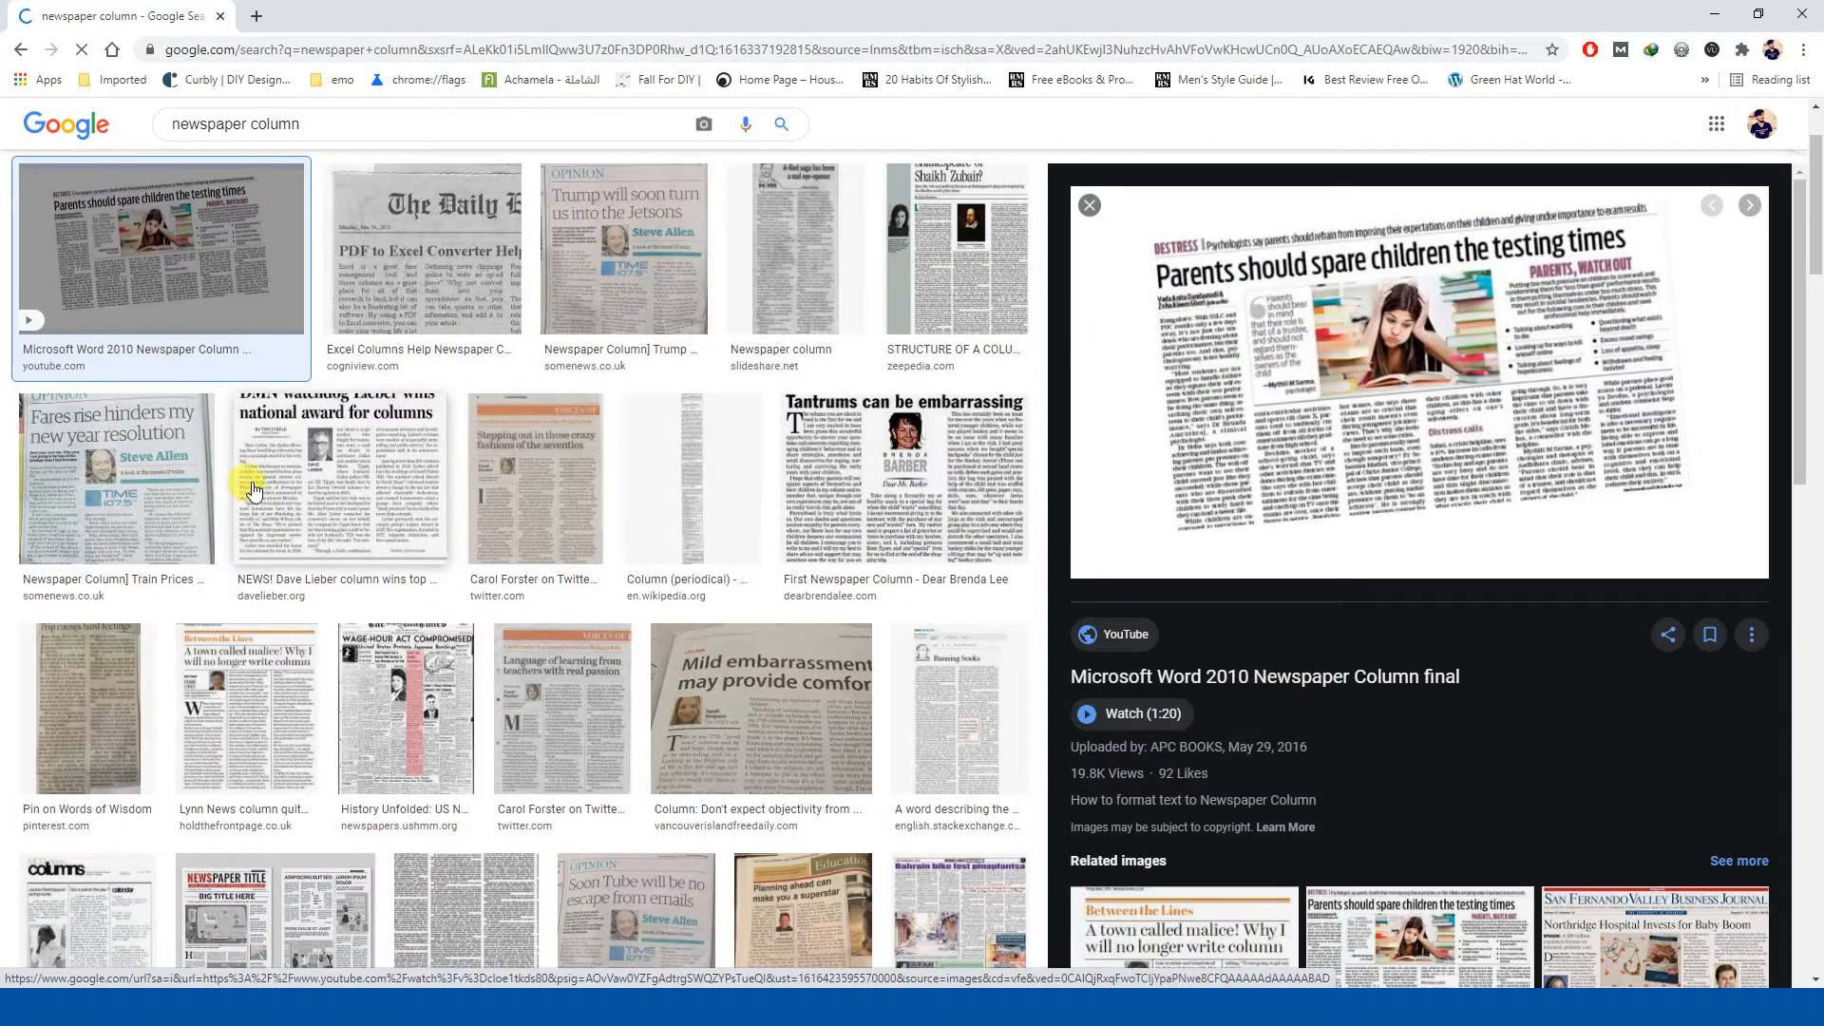
# - Preview the newspaper article about the national award for columns and mark its first text column with a red rectangle and arrows
pyautogui.click(252, 490)
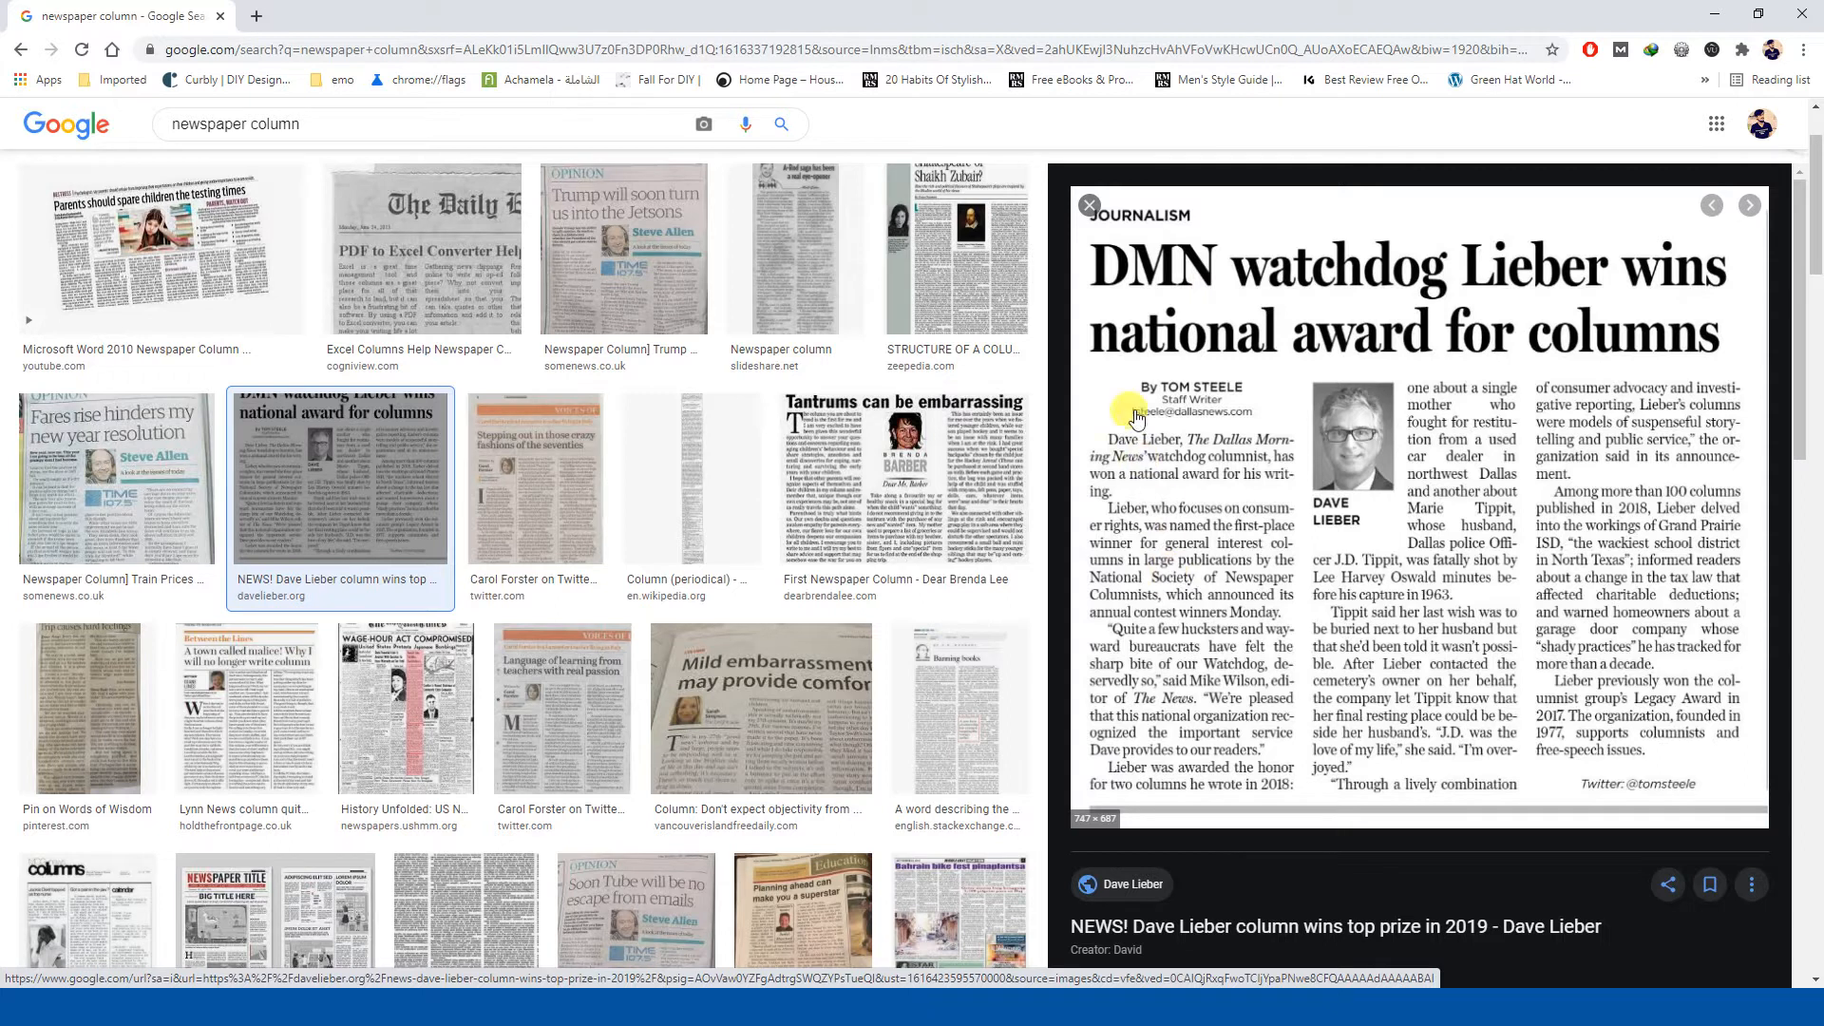
pyautogui.hotkey('alt', 'Tab')
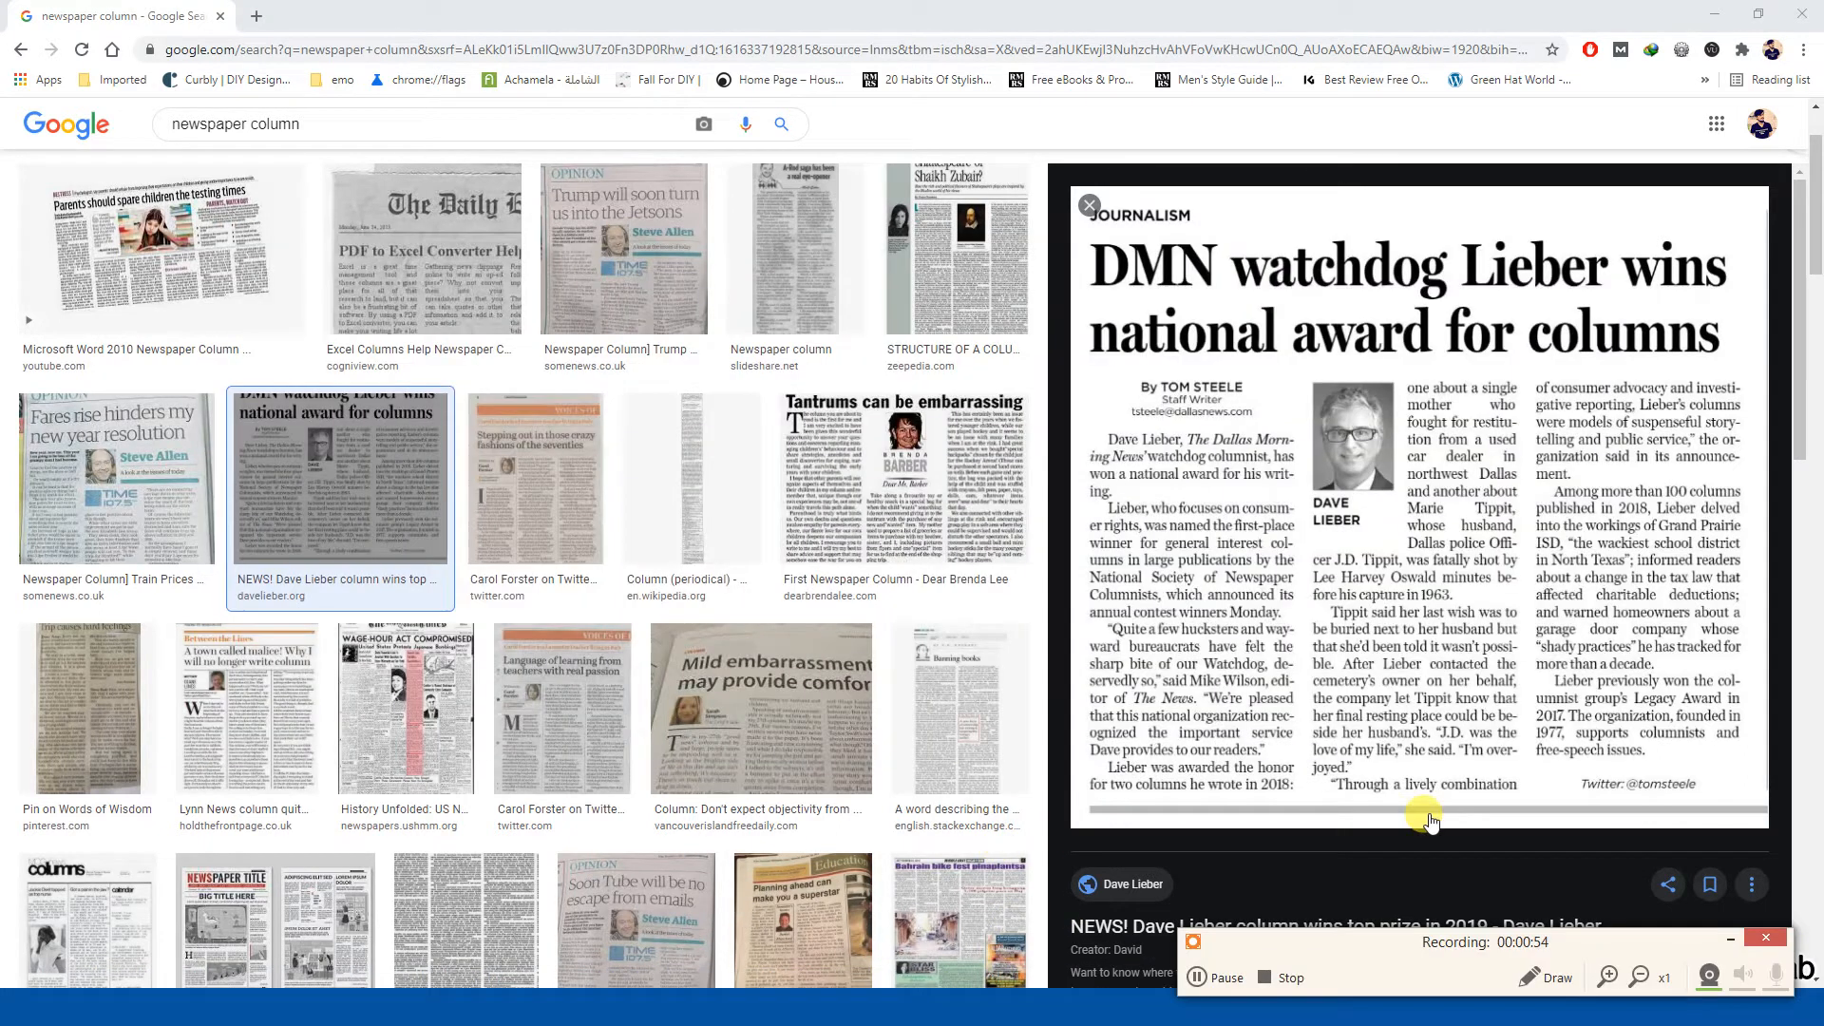
pyautogui.click(1545, 977)
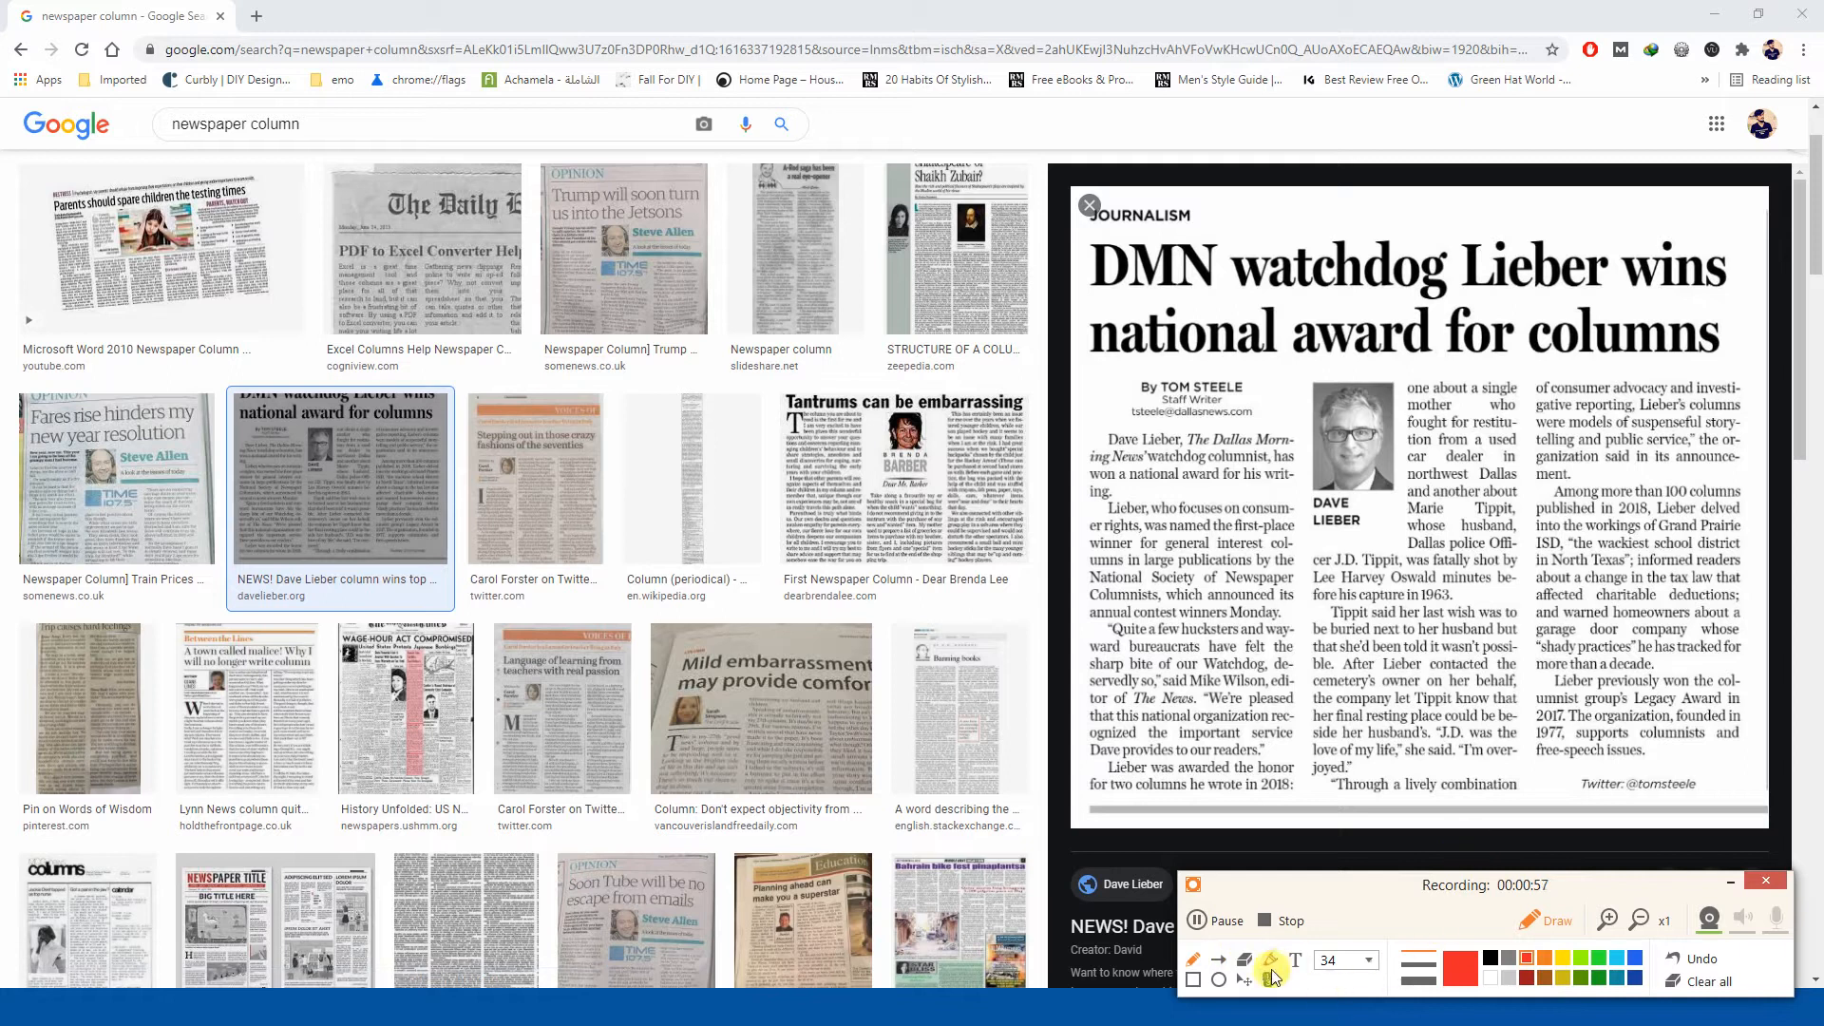
pyautogui.click(1193, 979)
pyautogui.moveTo(1070, 365)
pyautogui.mouseDown()
pyautogui.moveTo(1265, 664)
pyautogui.moveTo(1308, 806)
pyautogui.mouseUp()
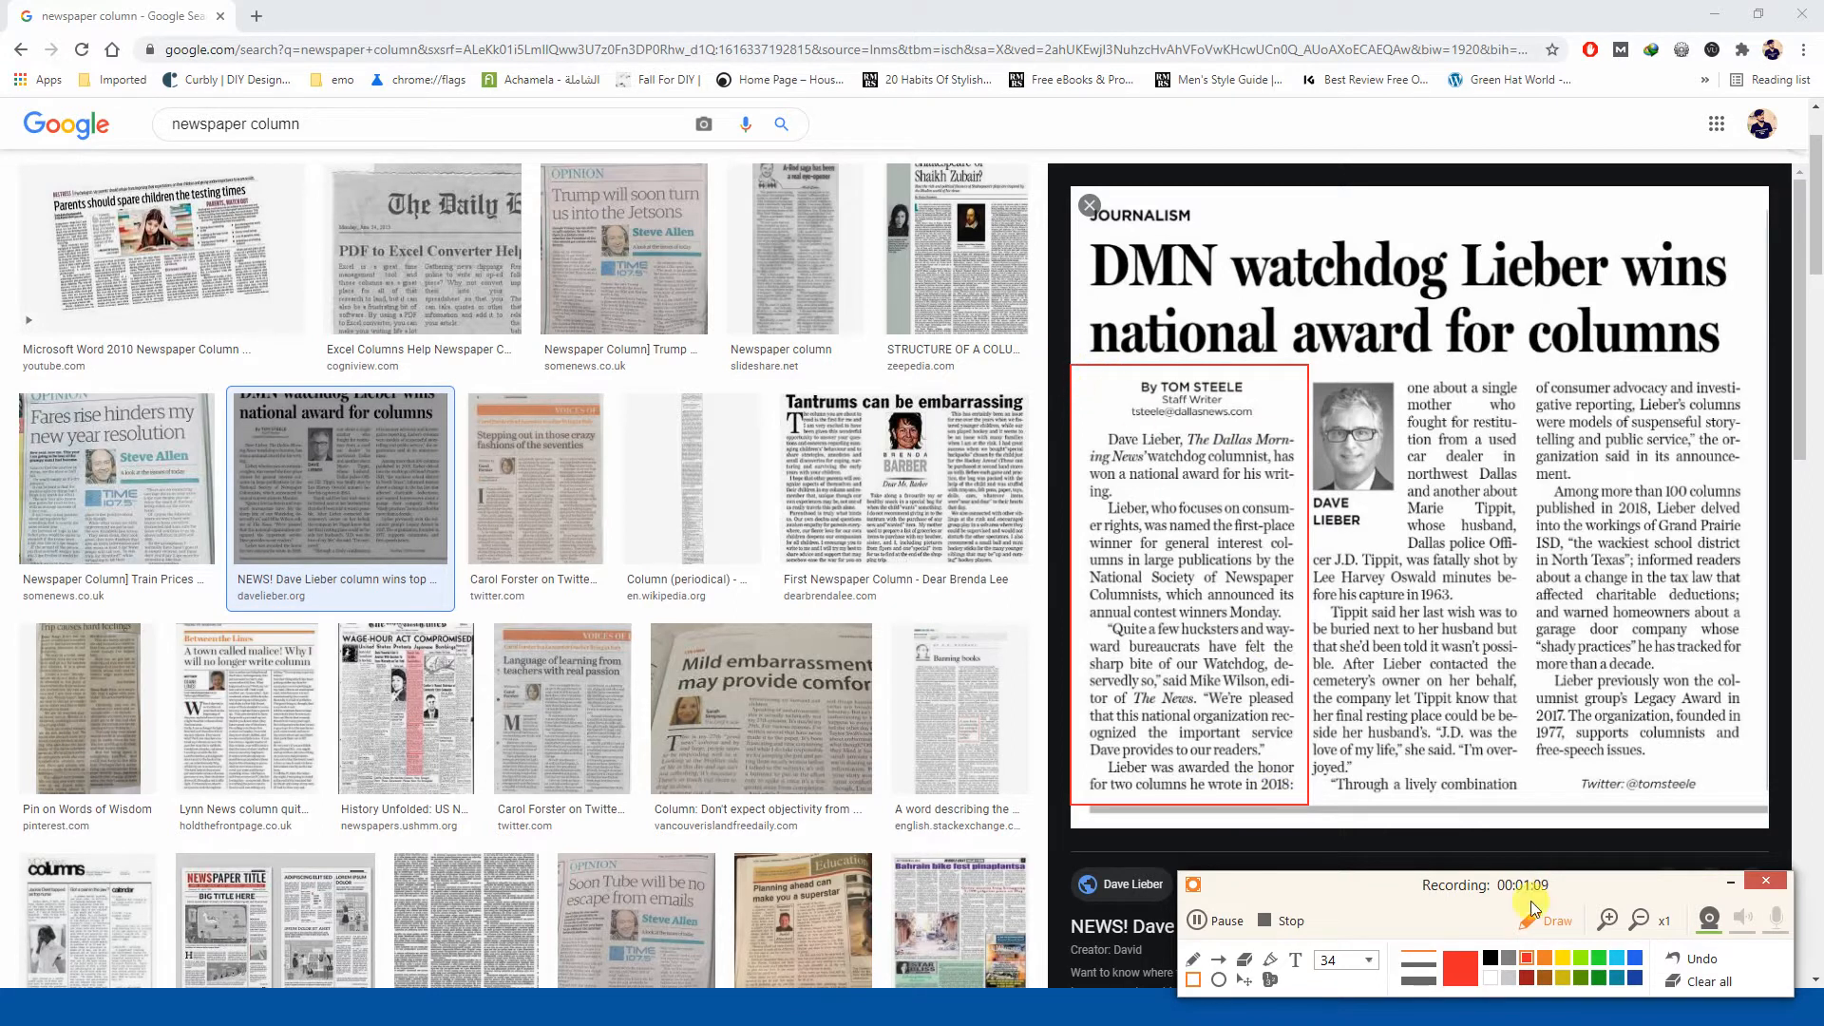
pyautogui.click(1217, 960)
pyautogui.moveTo(1092, 380); pyautogui.dragTo(1086, 792)
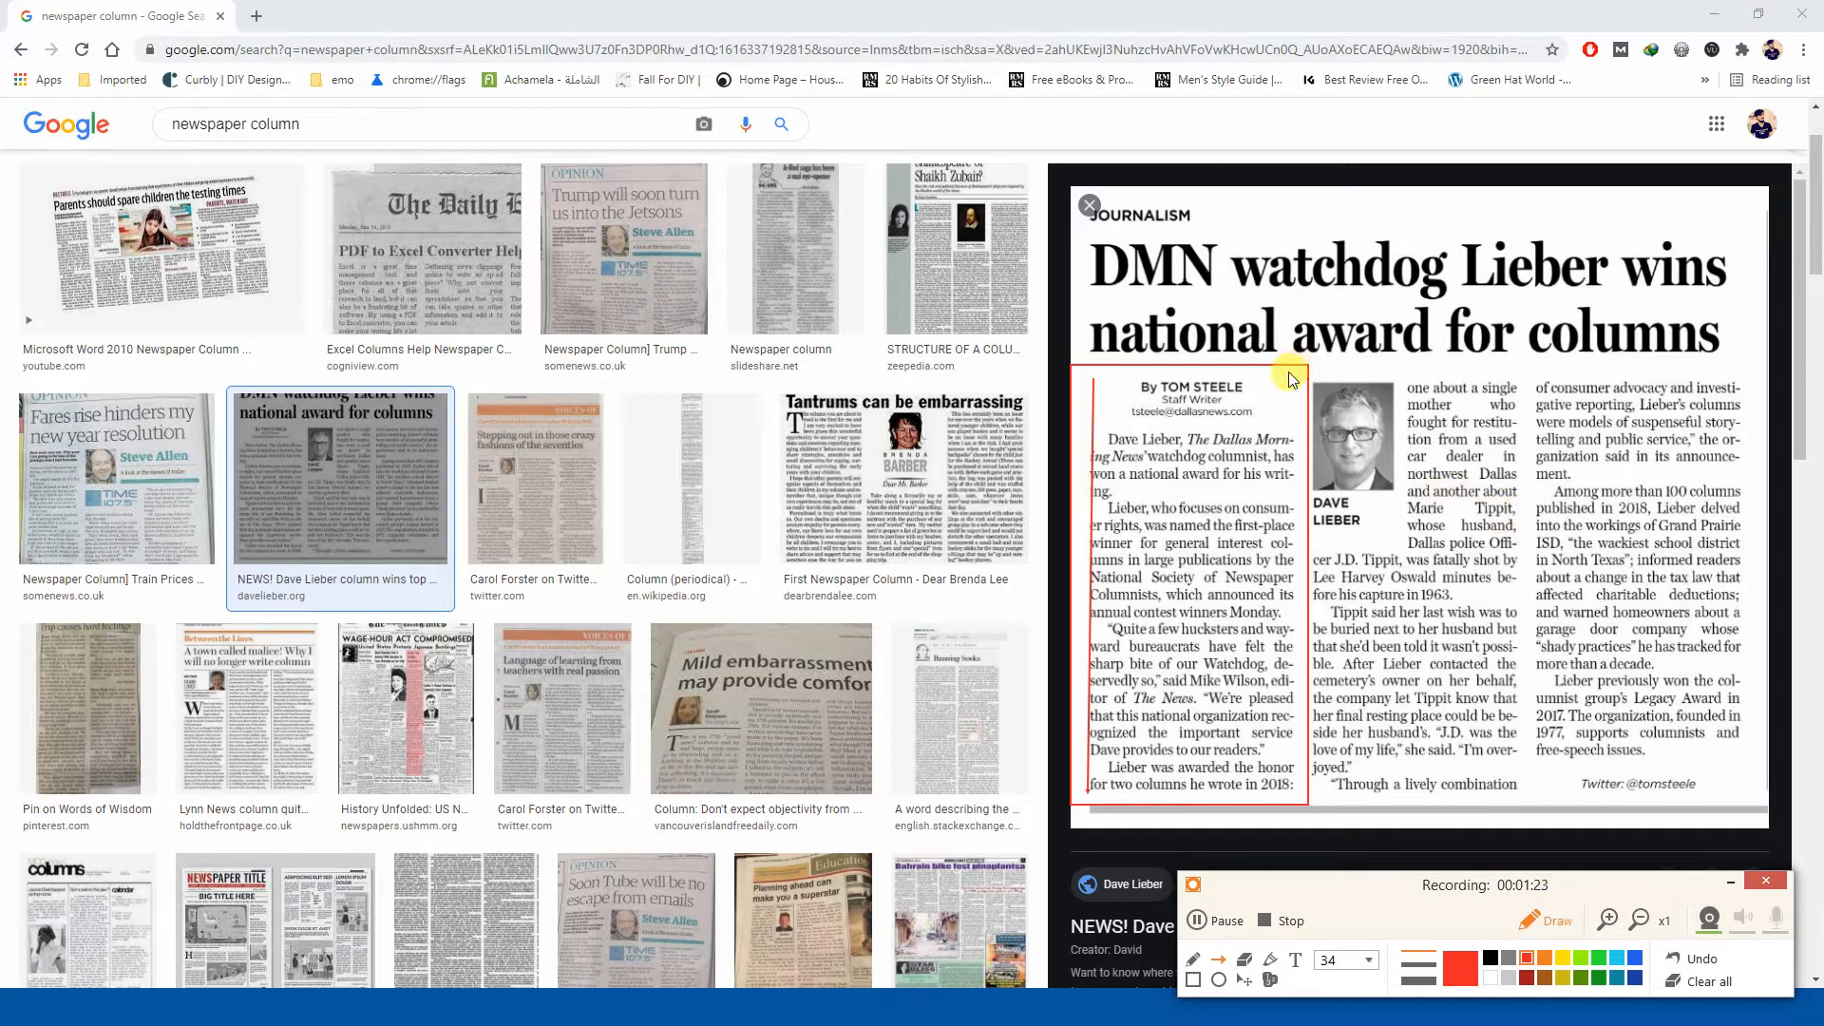
pyautogui.moveTo(1404, 370); pyautogui.dragTo(1401, 371)
# - Mark the article's second text column with a red rectangle and arrow, and clear all annotations
pyautogui.click(1192, 979)
pyautogui.moveTo(1311, 374); pyautogui.dragTo(1518, 777)
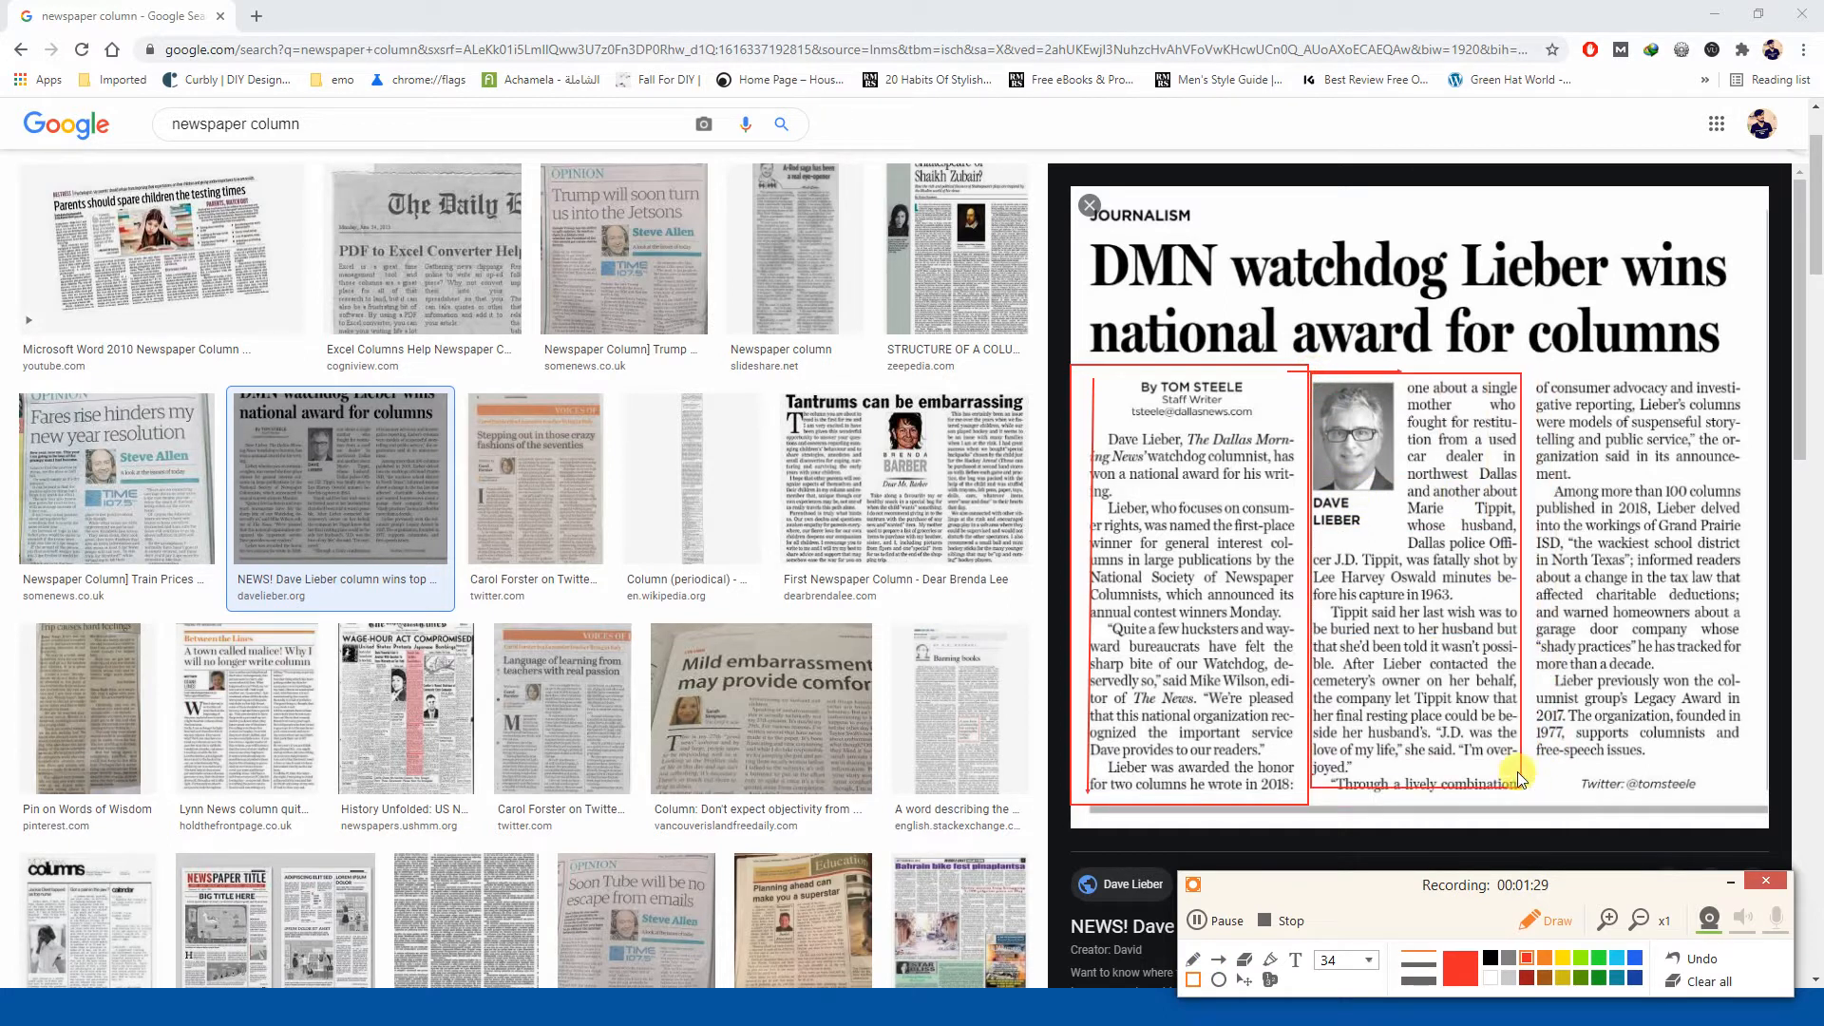
pyautogui.click(1218, 961)
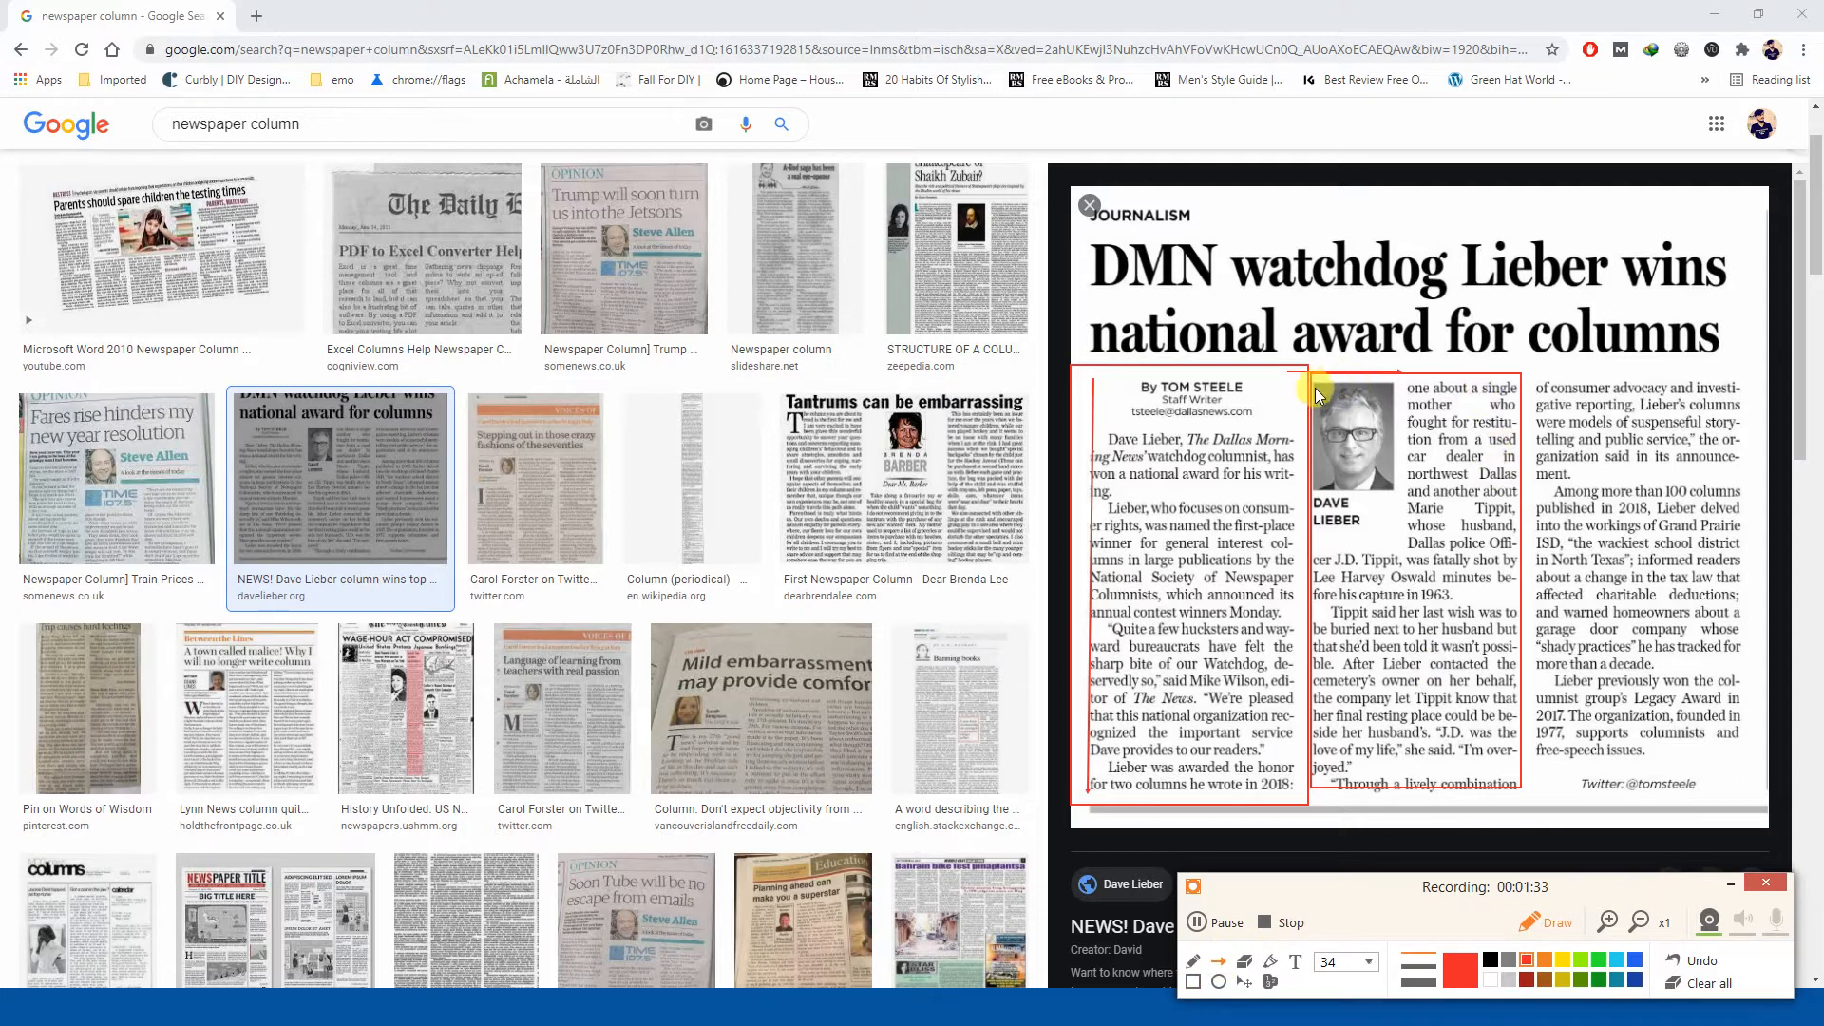
pyautogui.moveTo(1296, 384); pyautogui.dragTo(1305, 788)
pyautogui.click(1674, 987)
pyautogui.click(1539, 926)
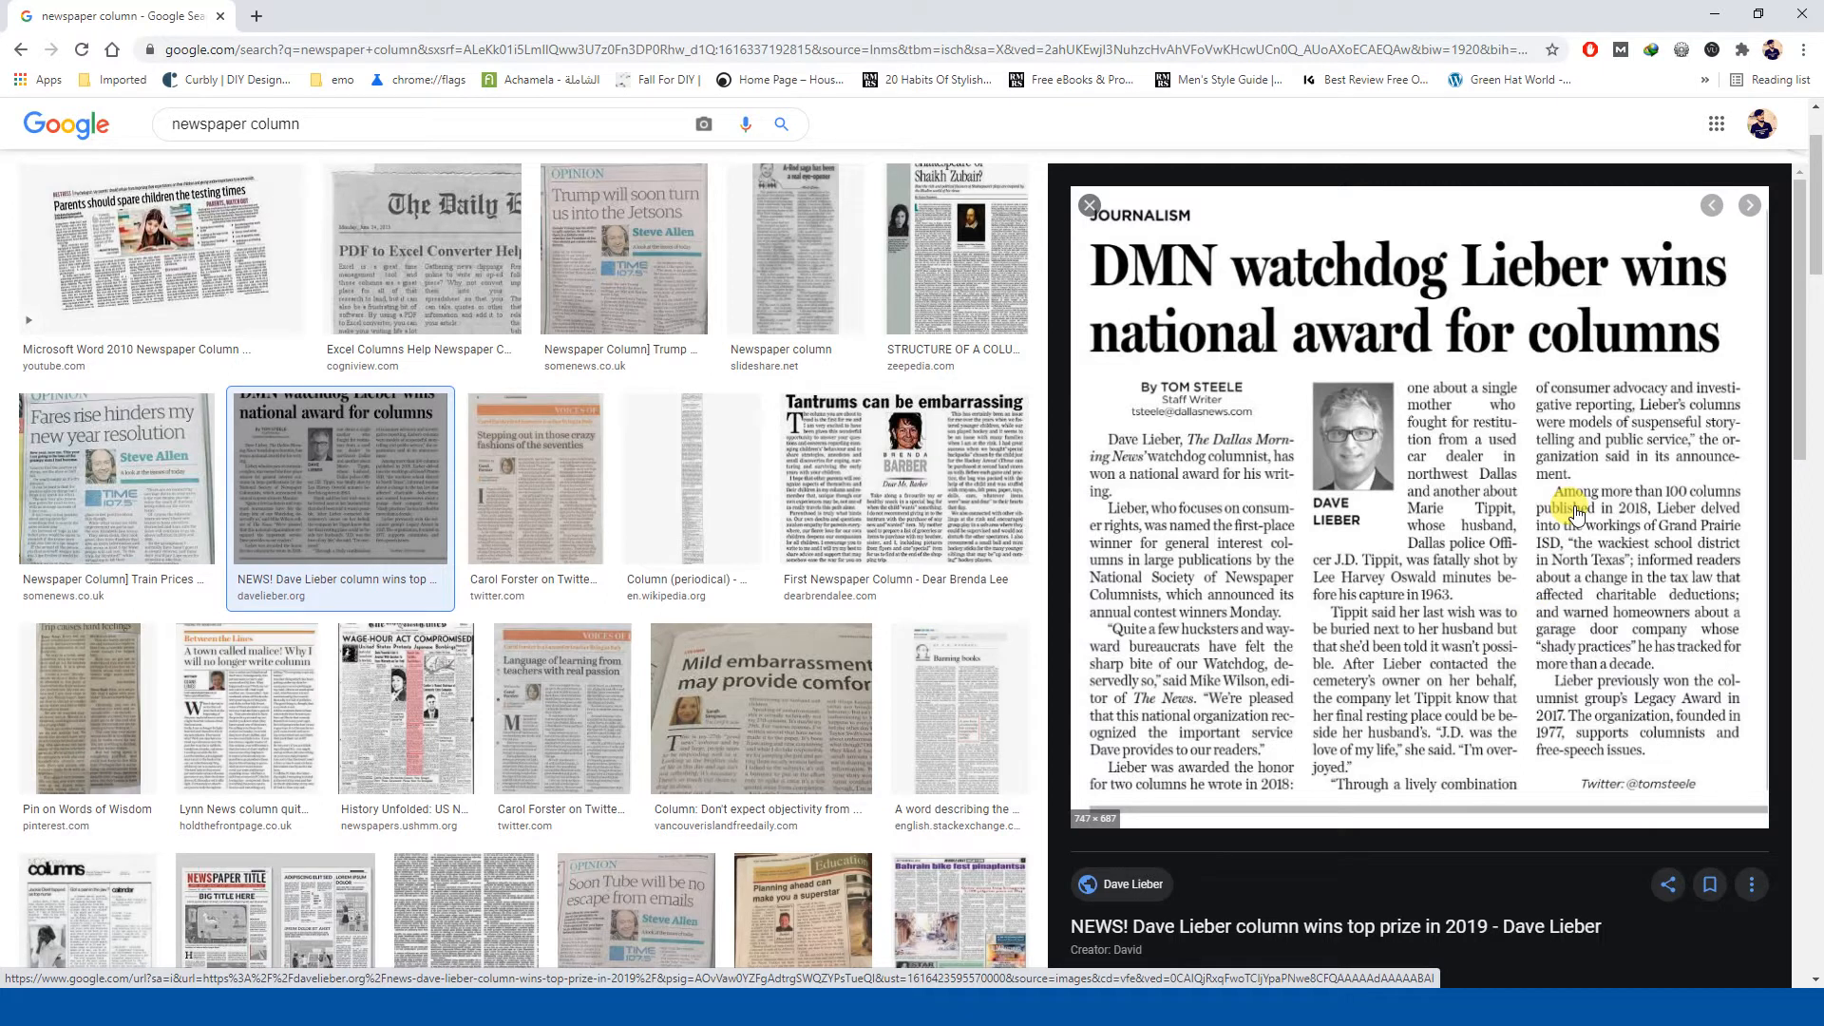
# - Switch to the Checking.docx document in Word and enlarge the page view to 140%
pyautogui.hotkey('alt', 'Tab')
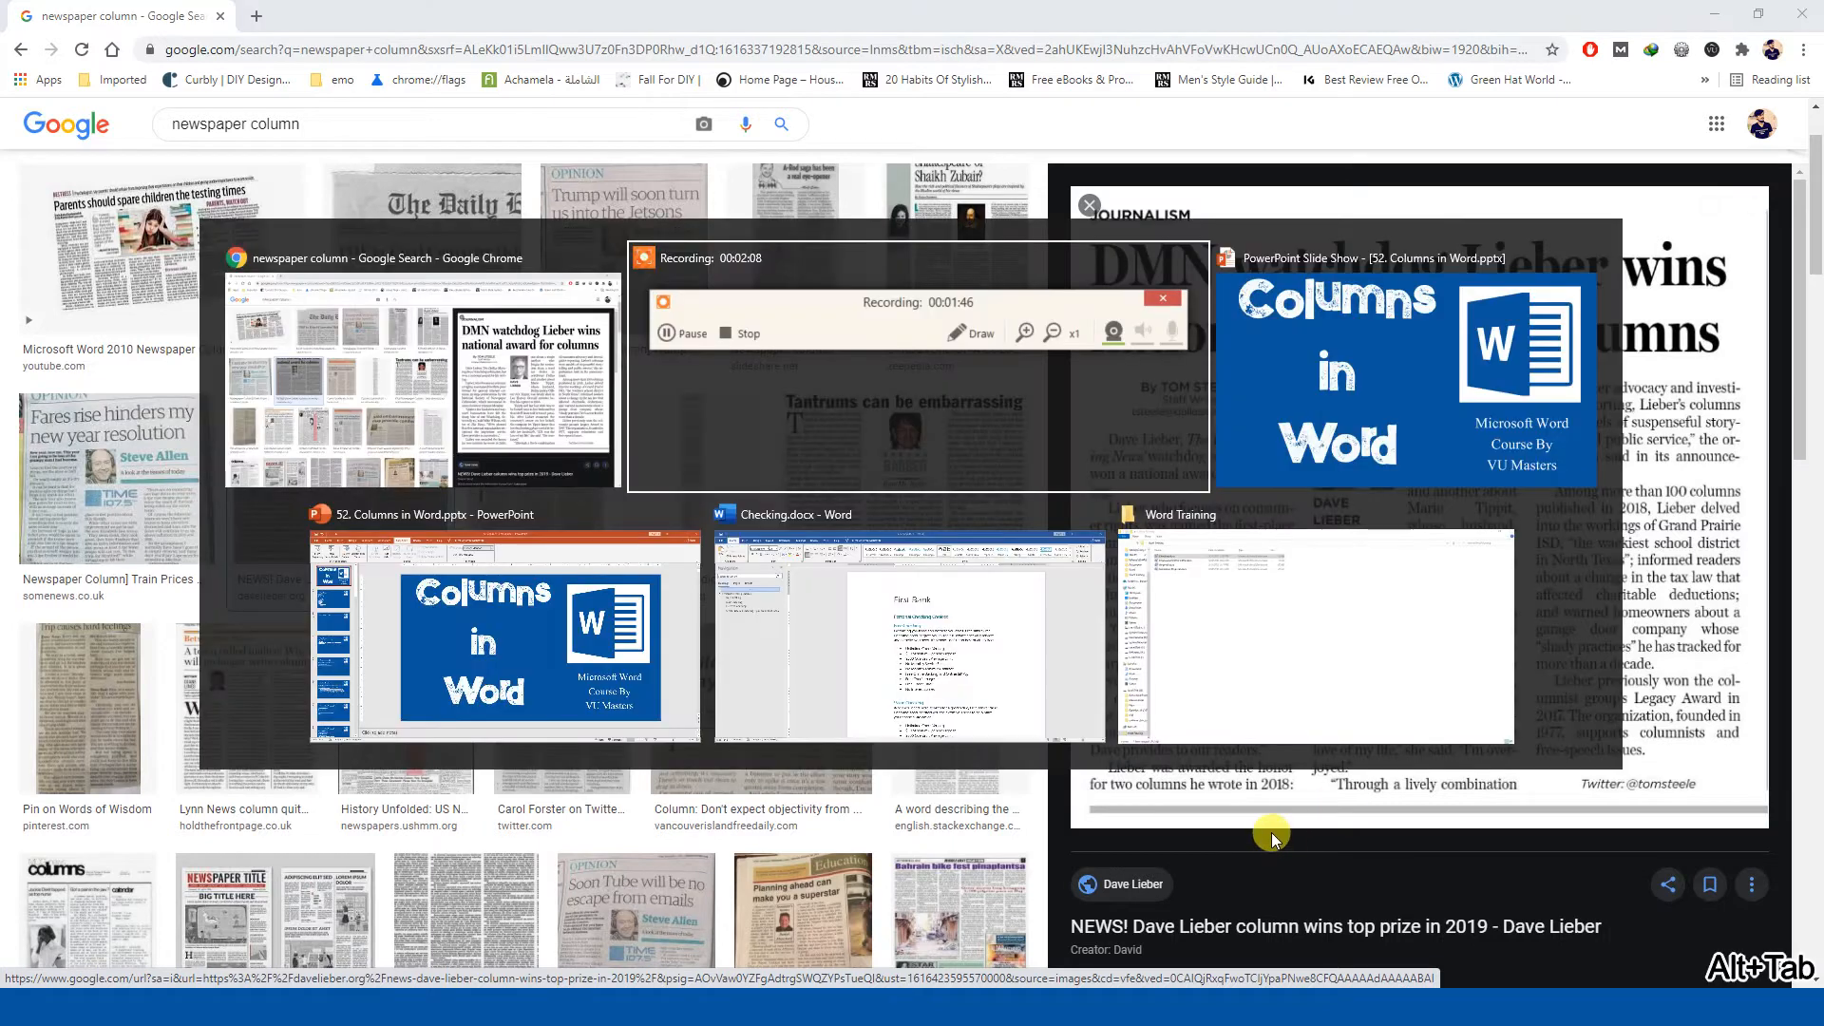
pyautogui.hotkey('alt', 'Tab')
pyautogui.hotkey('alt', 'Tab')
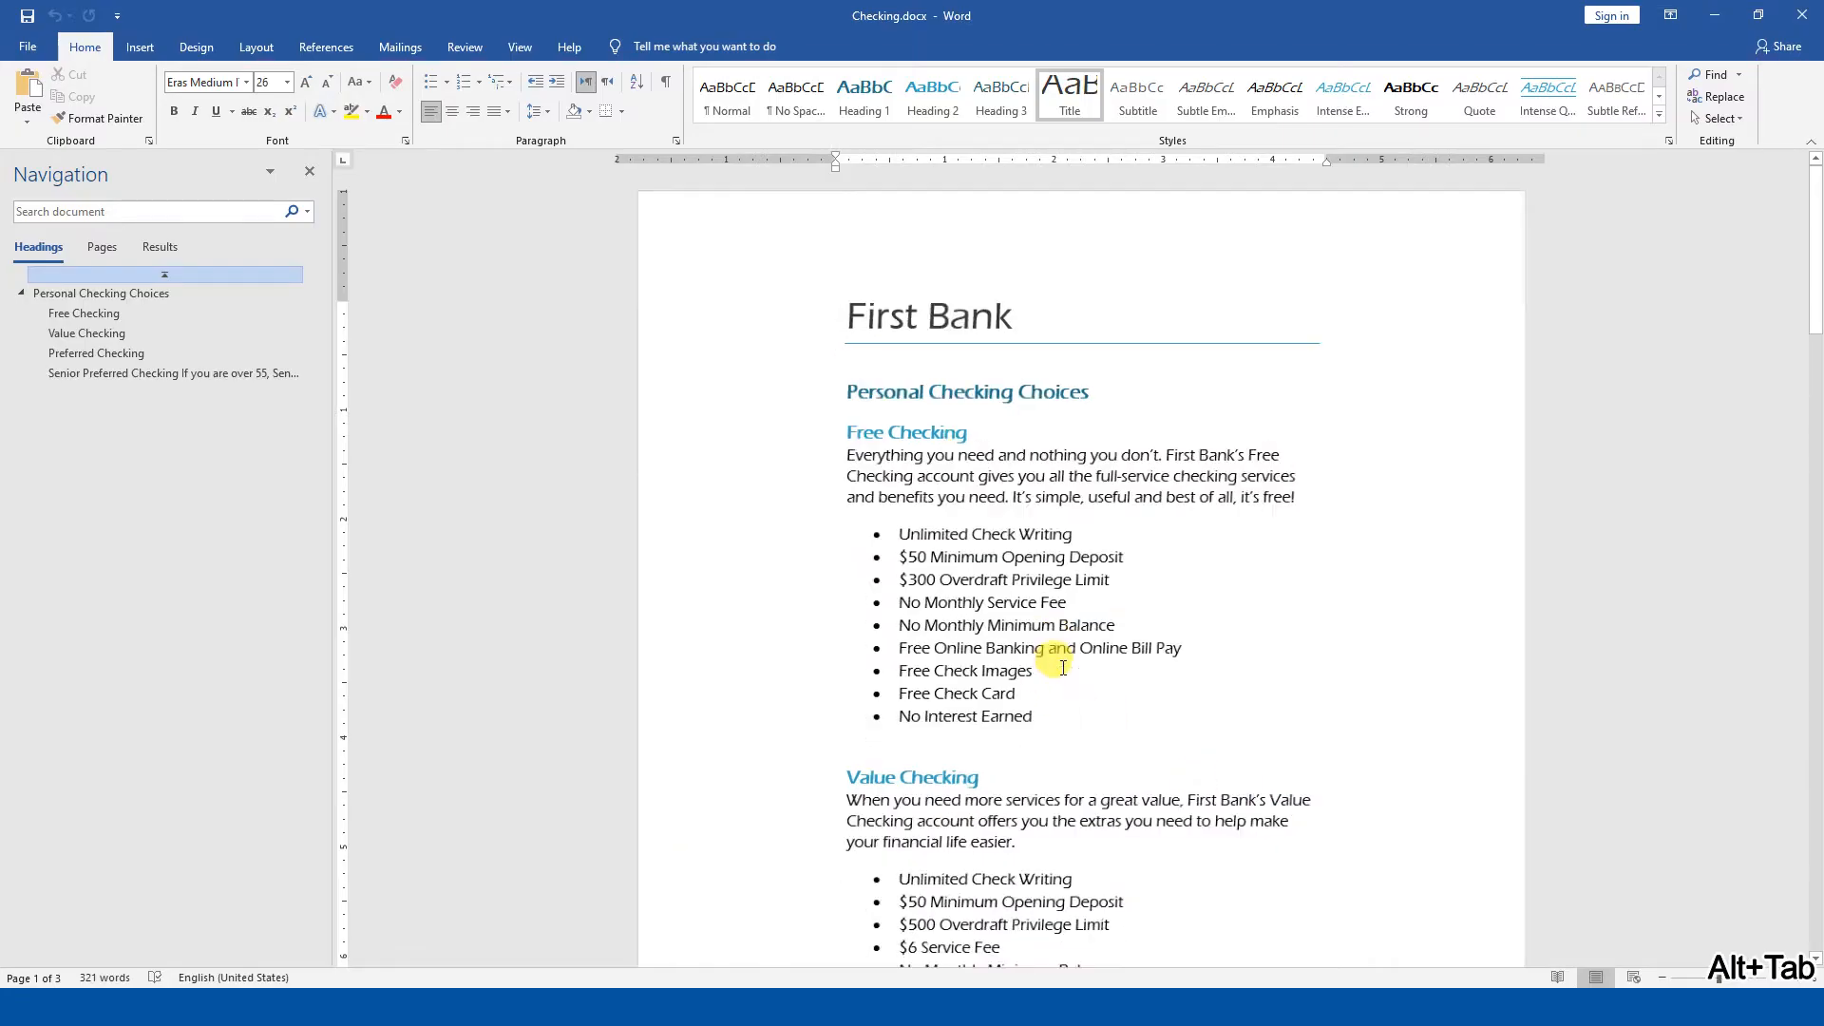
pyautogui.keyDown('ctrl'); pyautogui.scroll(7, 589, 465); pyautogui.keyUp('ctrl')
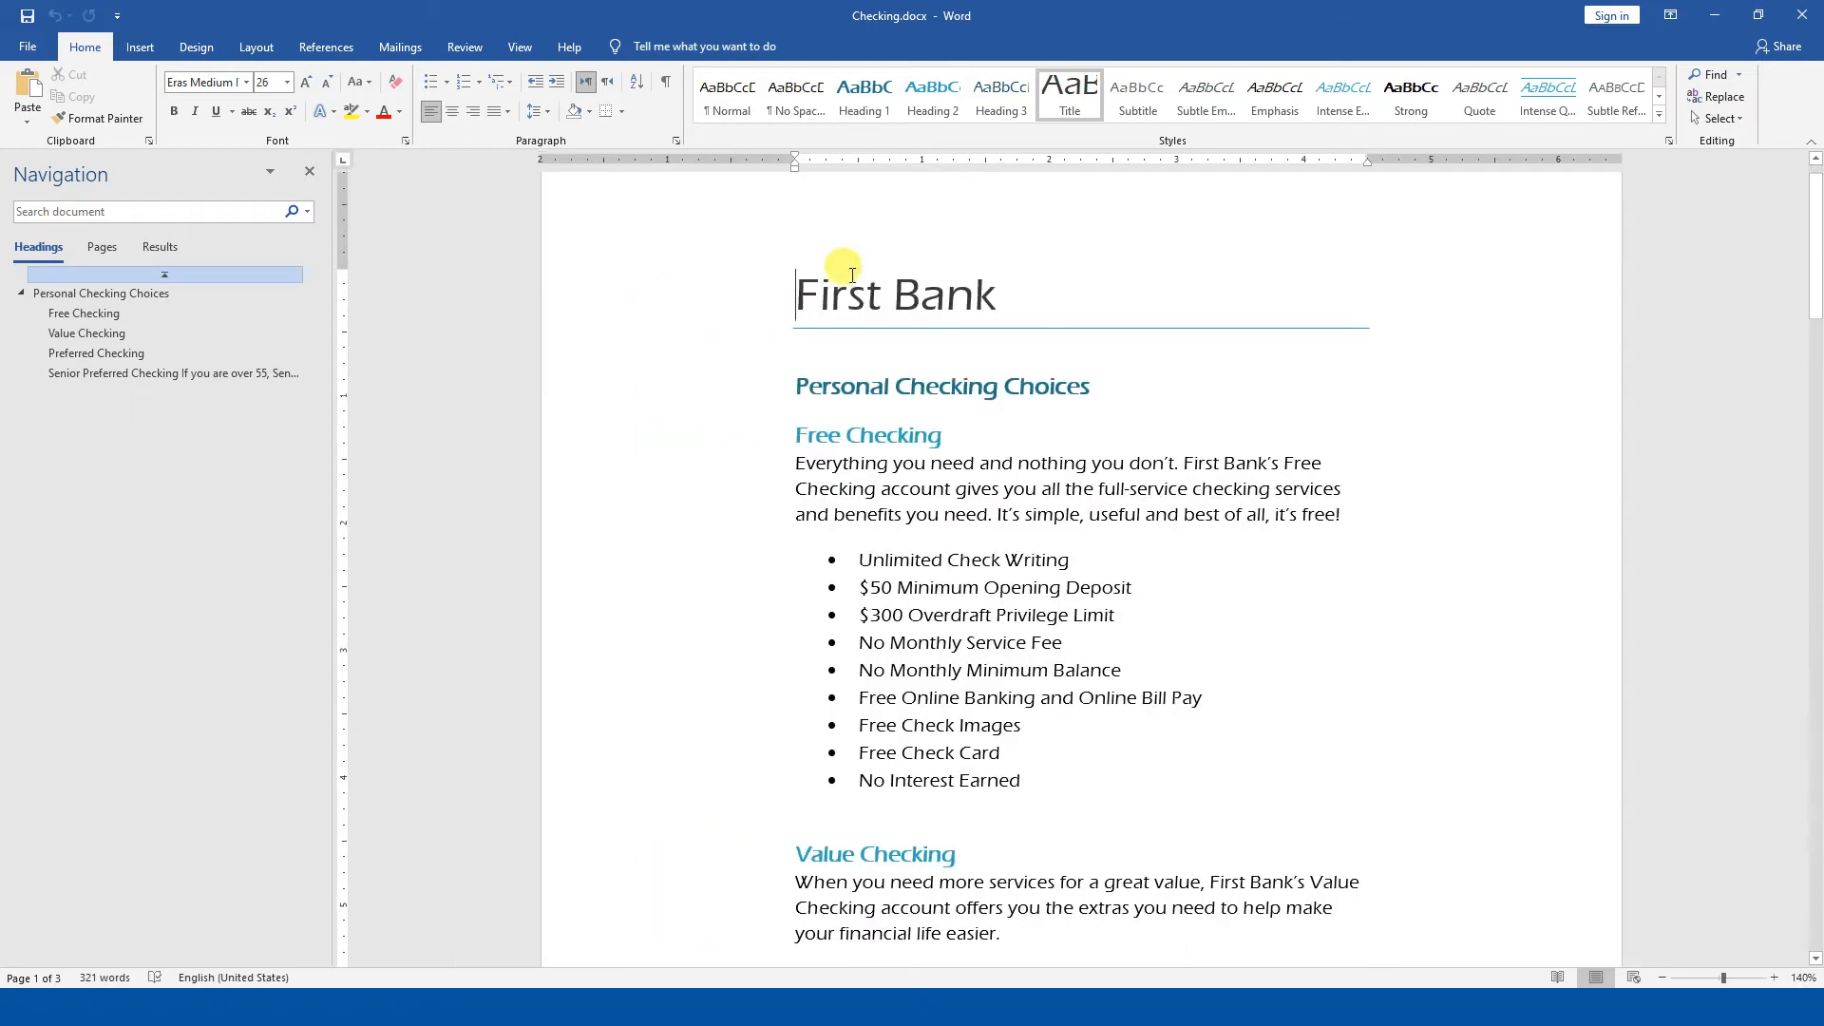
# - Compare the Checking.docx text layout with the newspaper column article and browse more newspaper column images in Chrome
pyautogui.hotkey('alt', 'Tab')
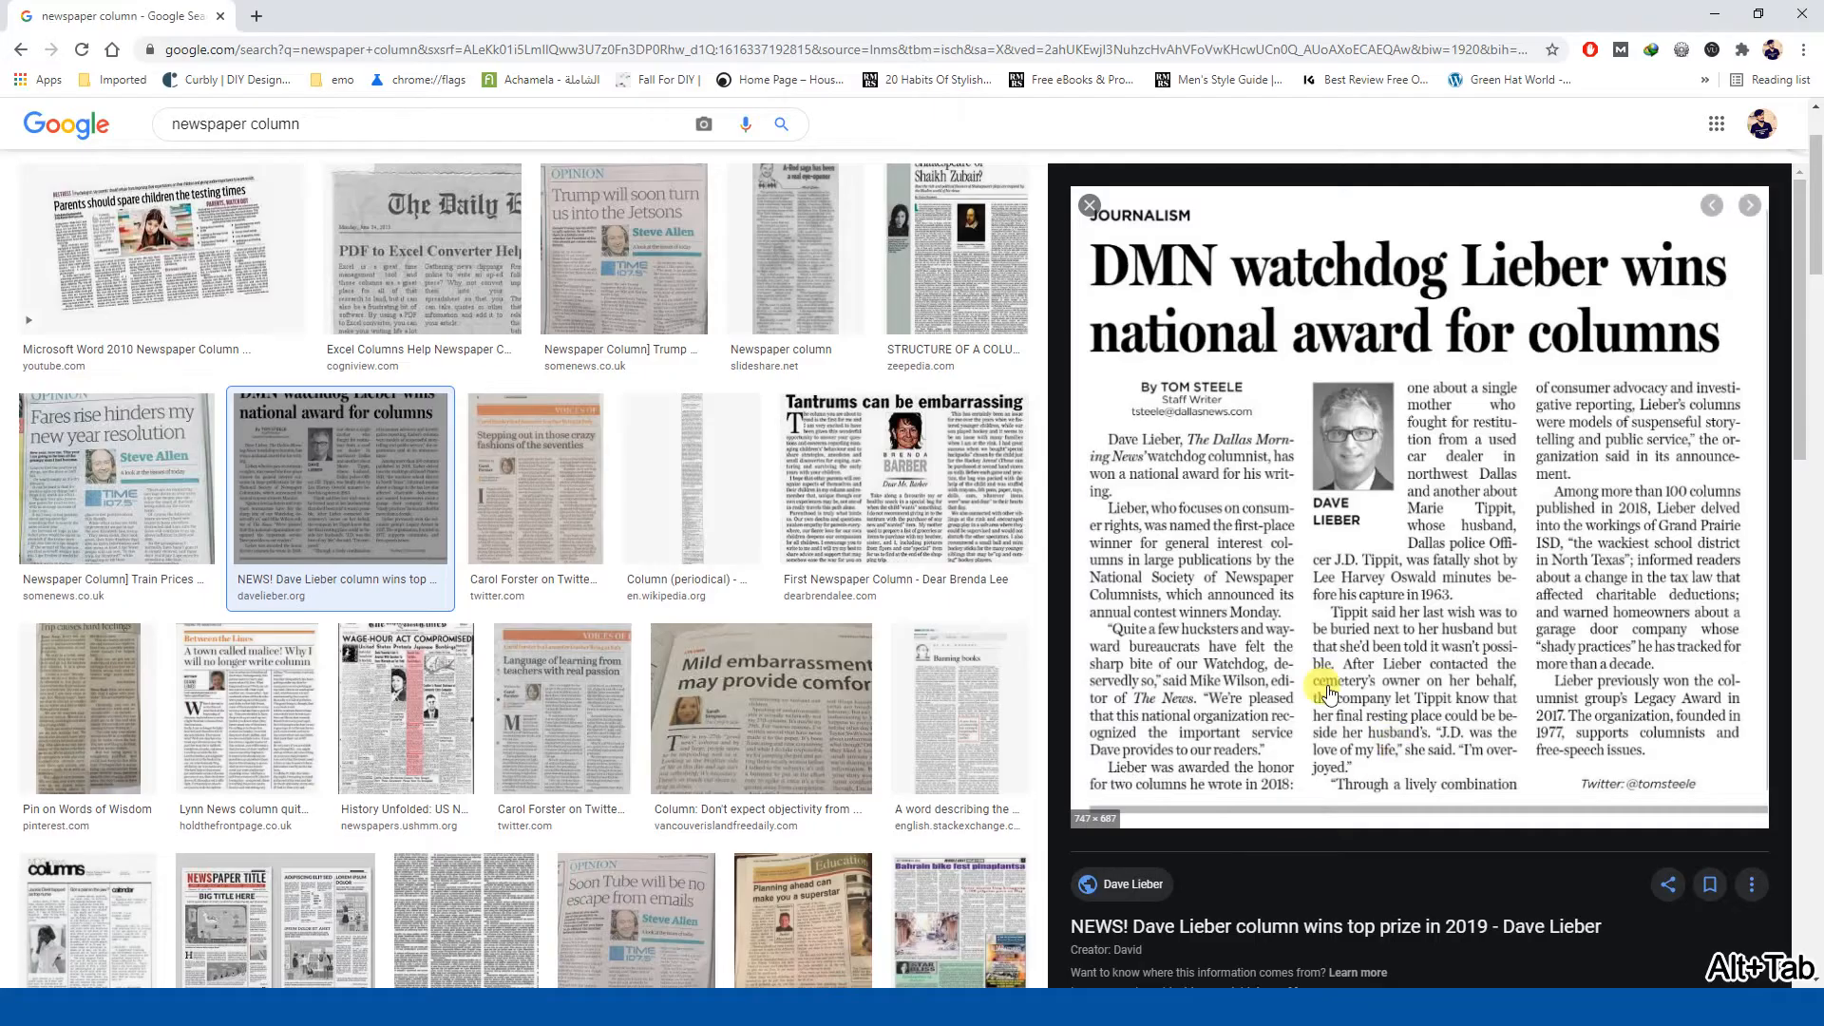
pyautogui.hotkey('alt', 'Tab')
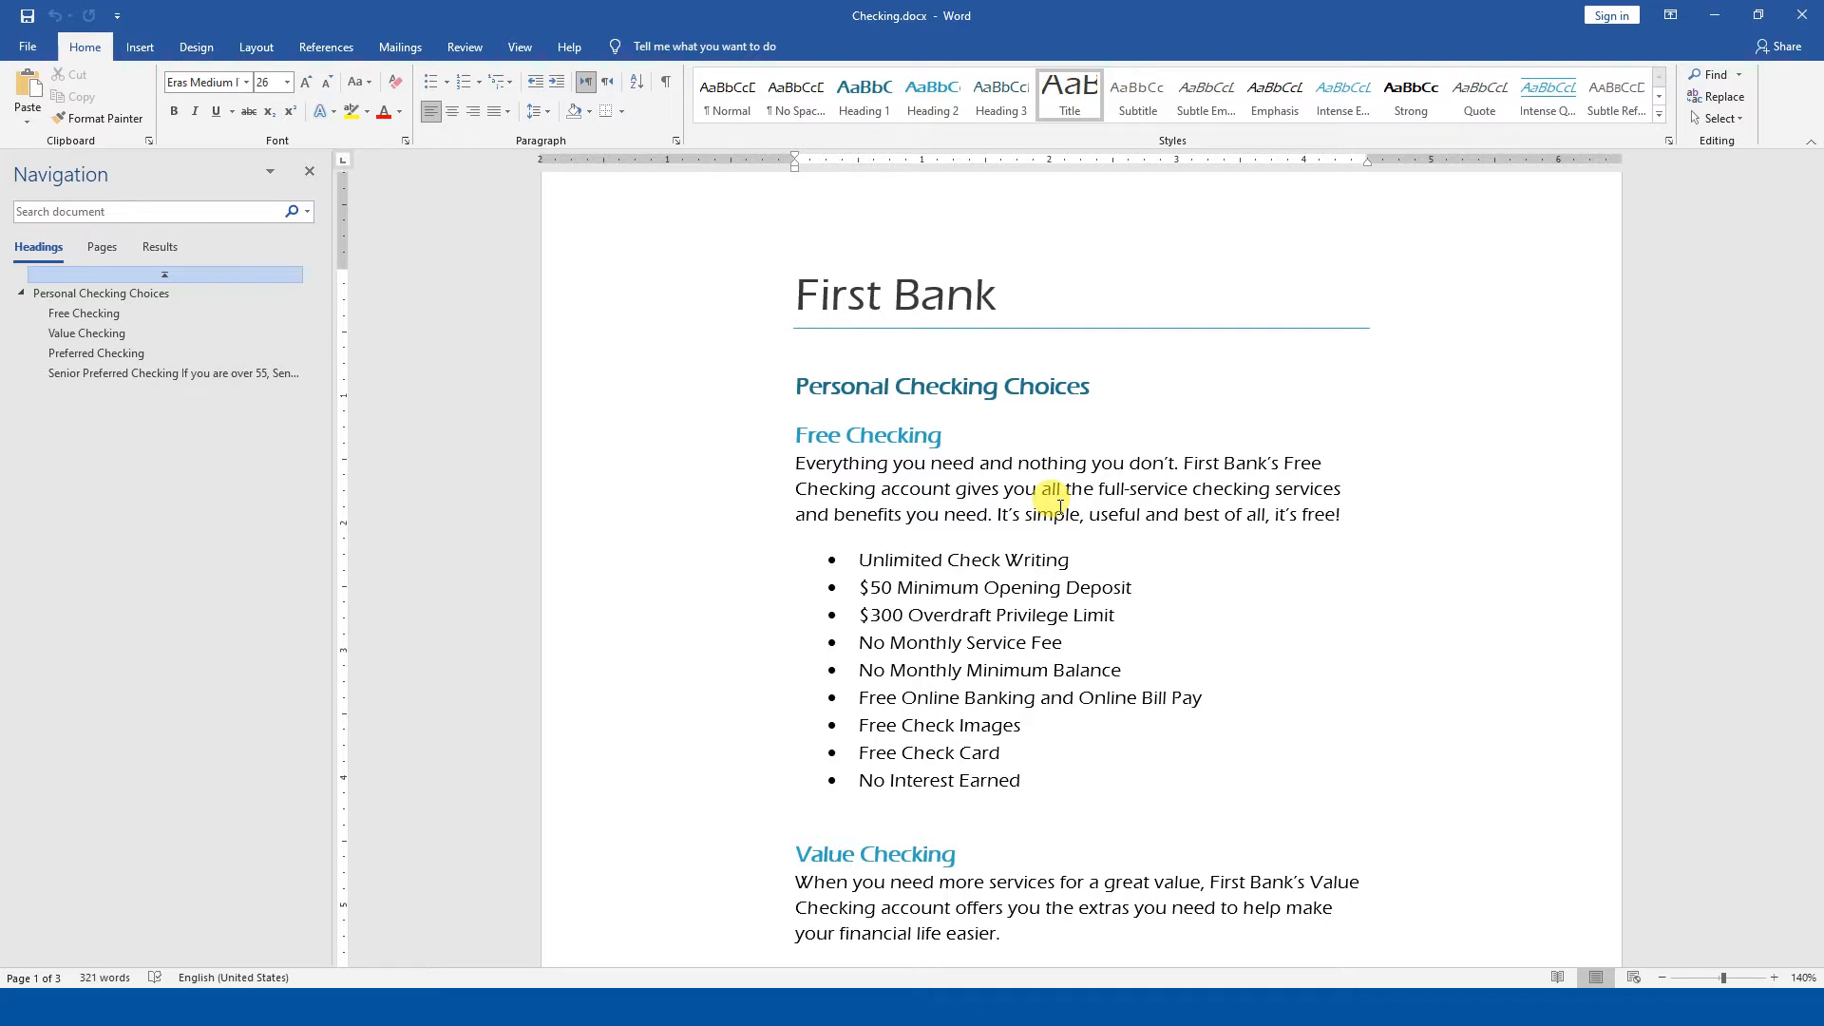
pyautogui.hotkey('alt', 'Tab')
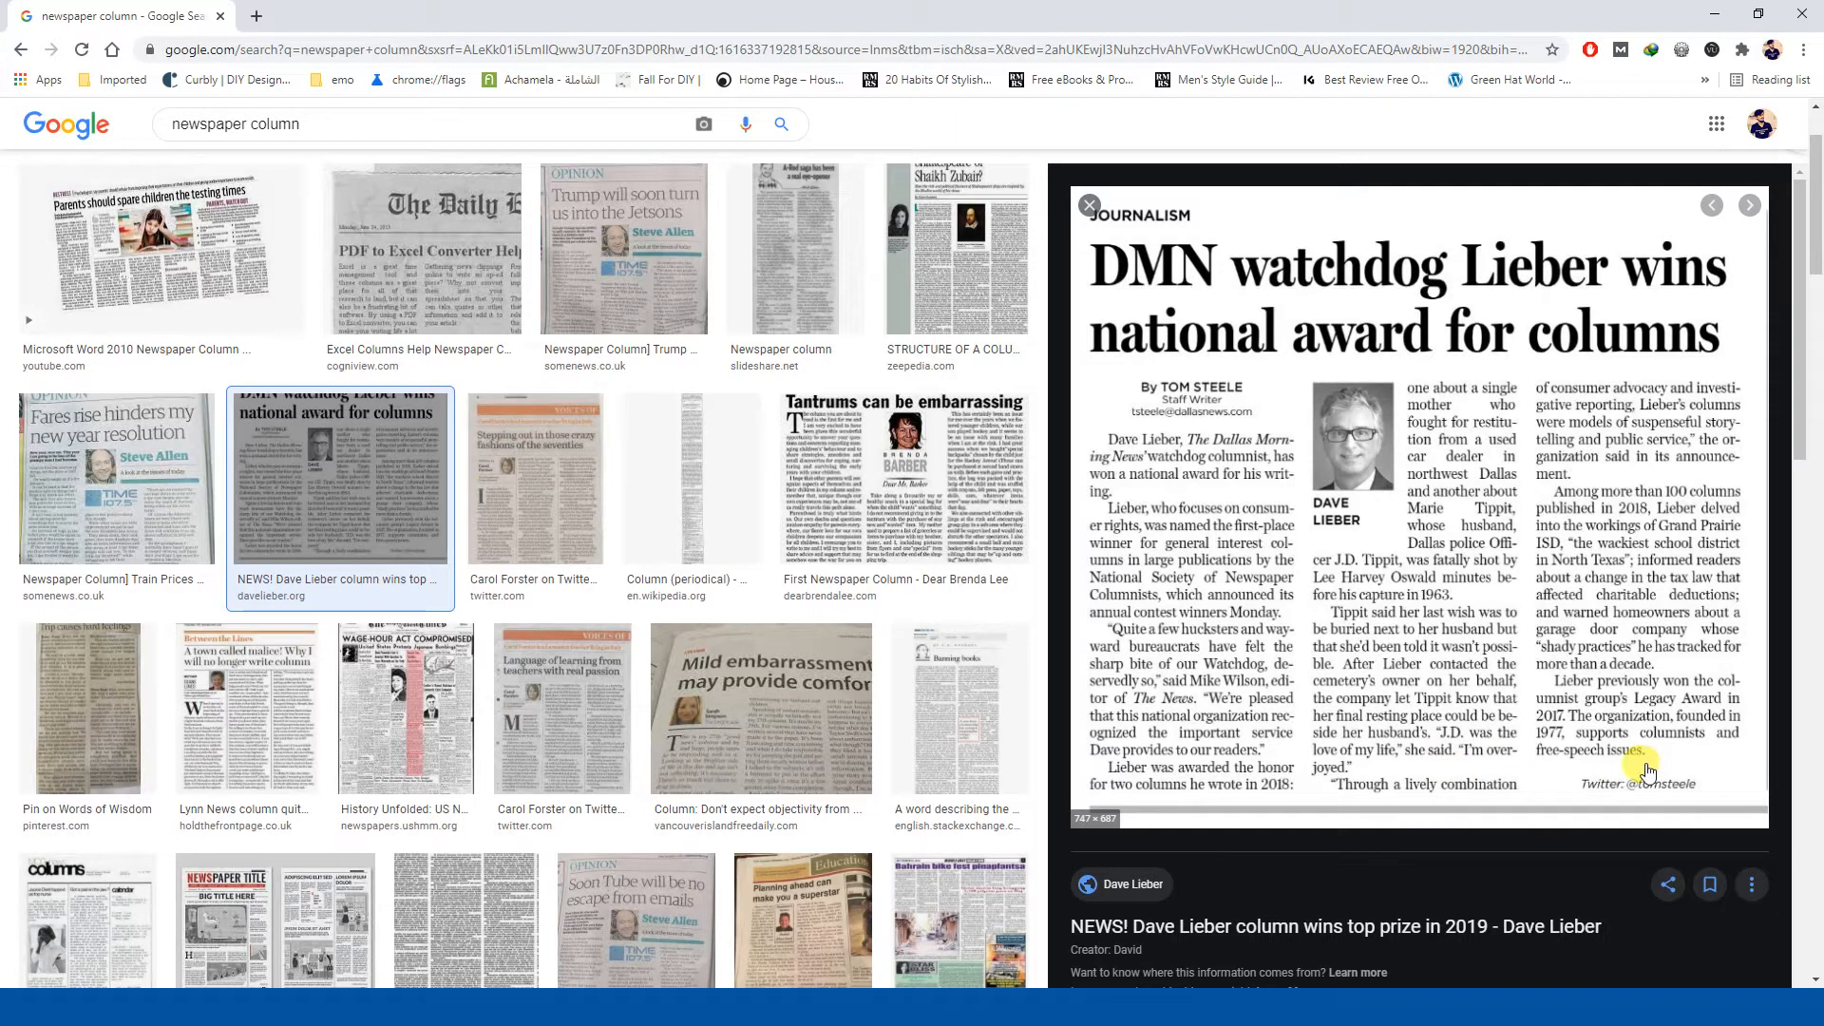
pyautogui.scroll(-1, 635, 812)
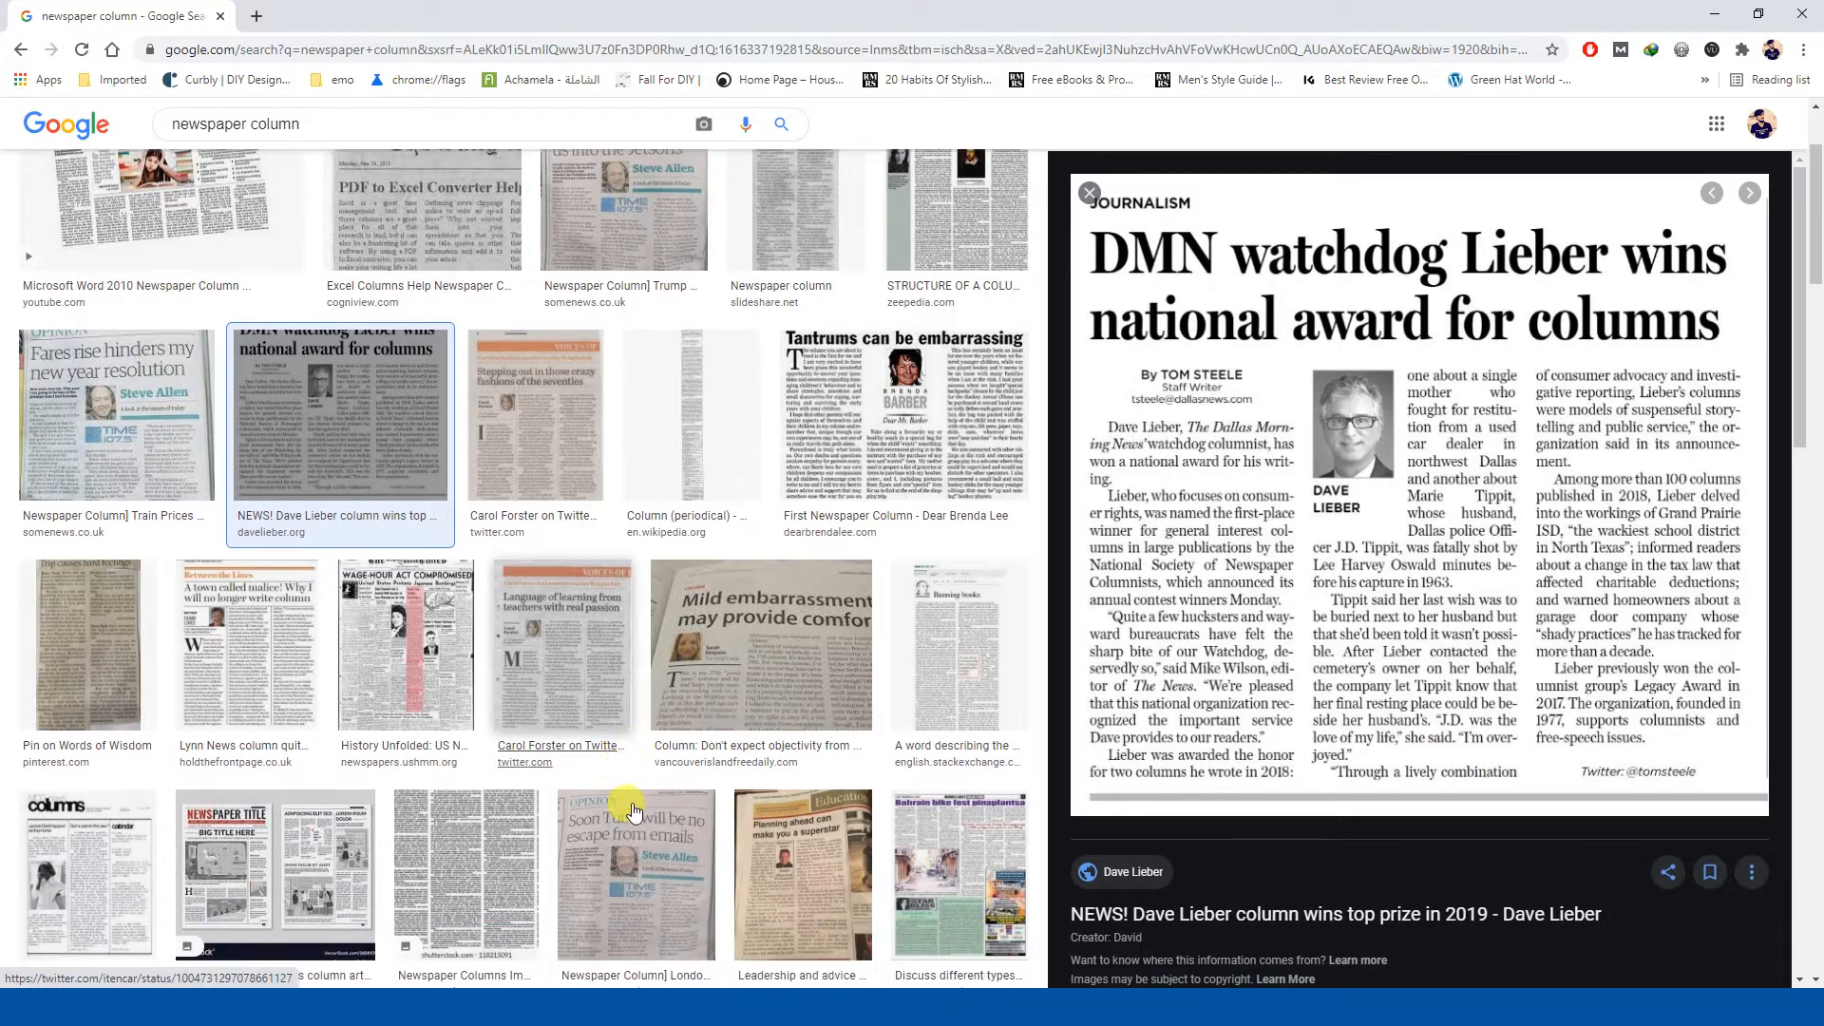
pyautogui.scroll(-5, 634, 812)
pyautogui.scroll(-1, 935, 551)
pyautogui.scroll(-5, 935, 551)
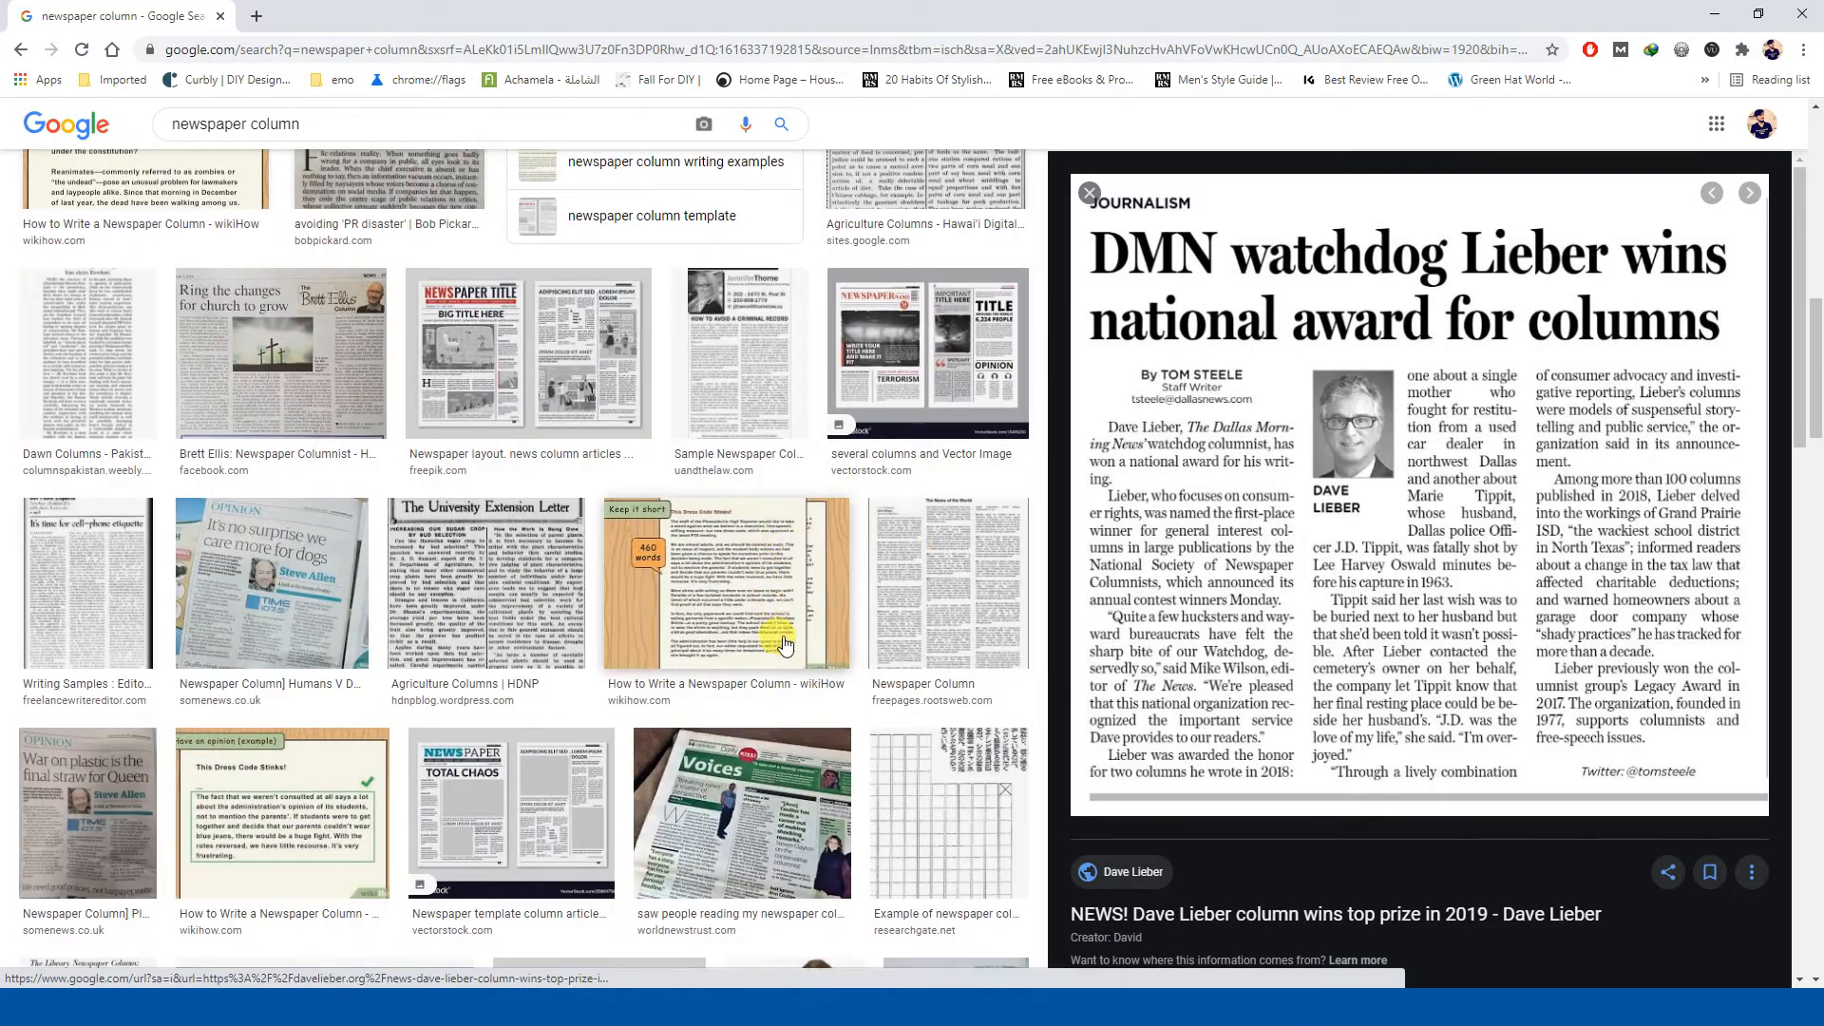
pyautogui.scroll(-4, 781, 636)
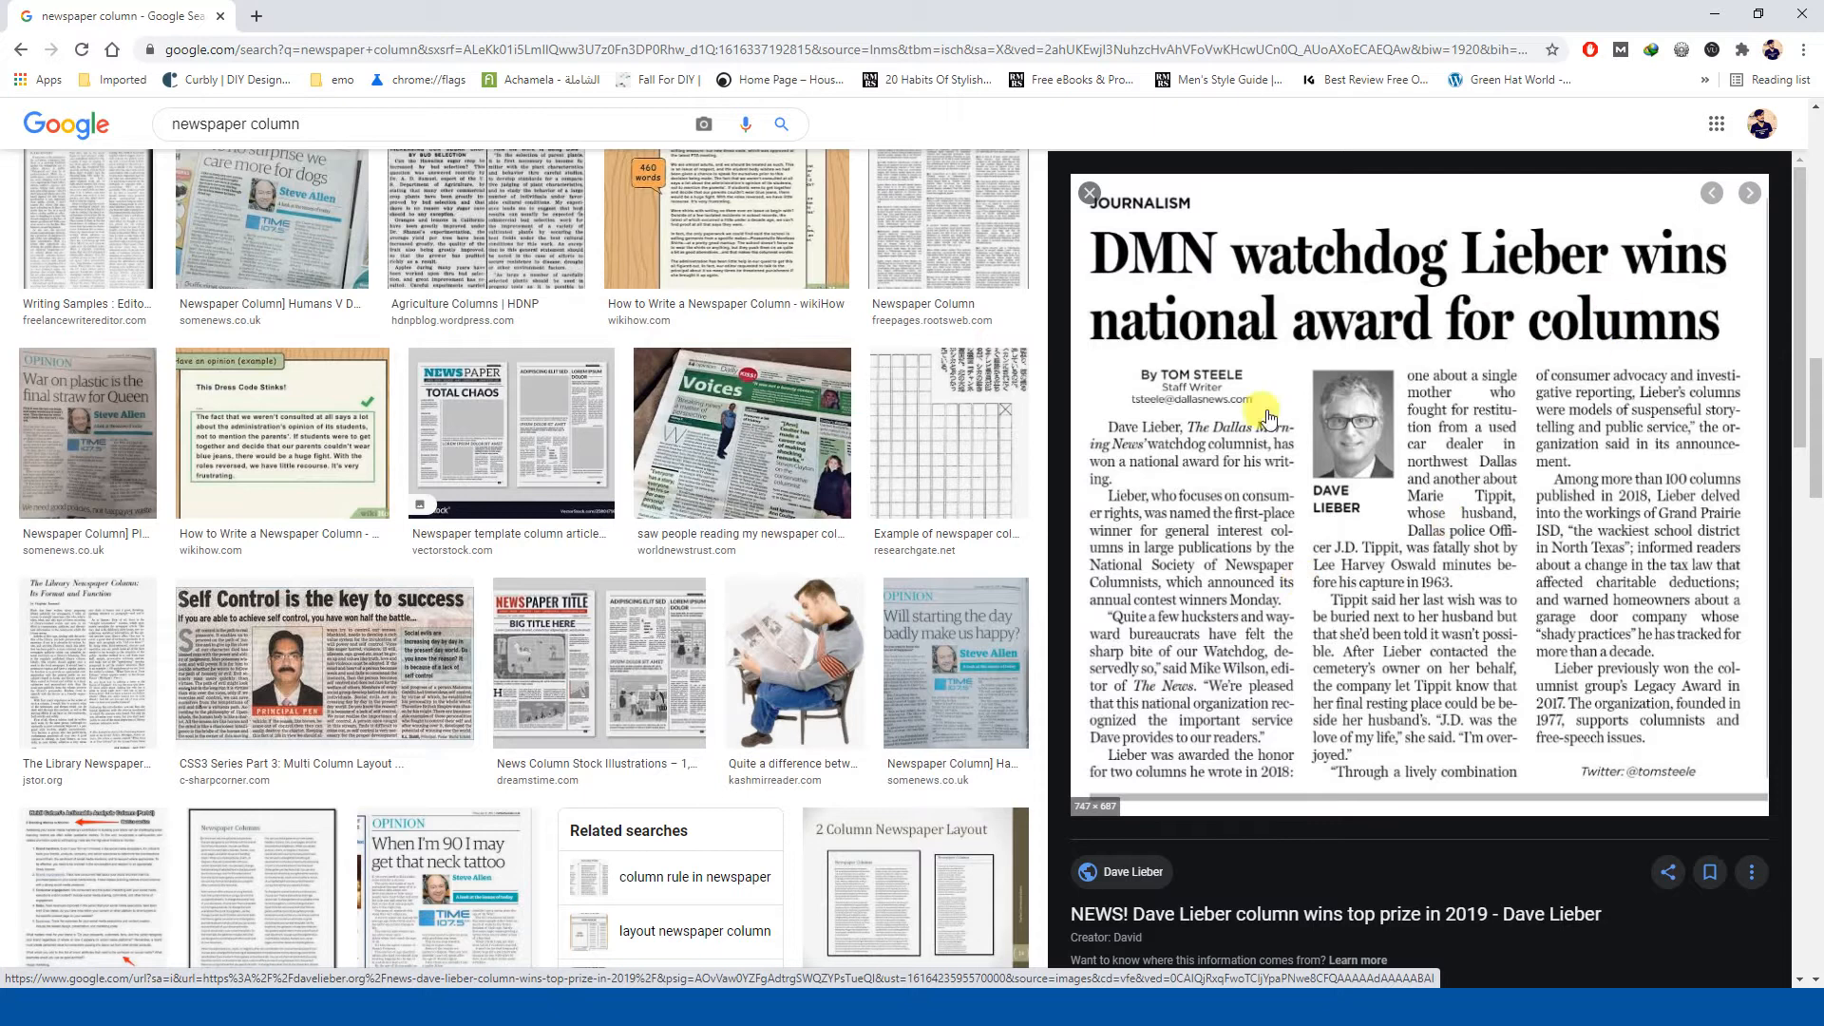
pyautogui.scroll(-7, 432, 637)
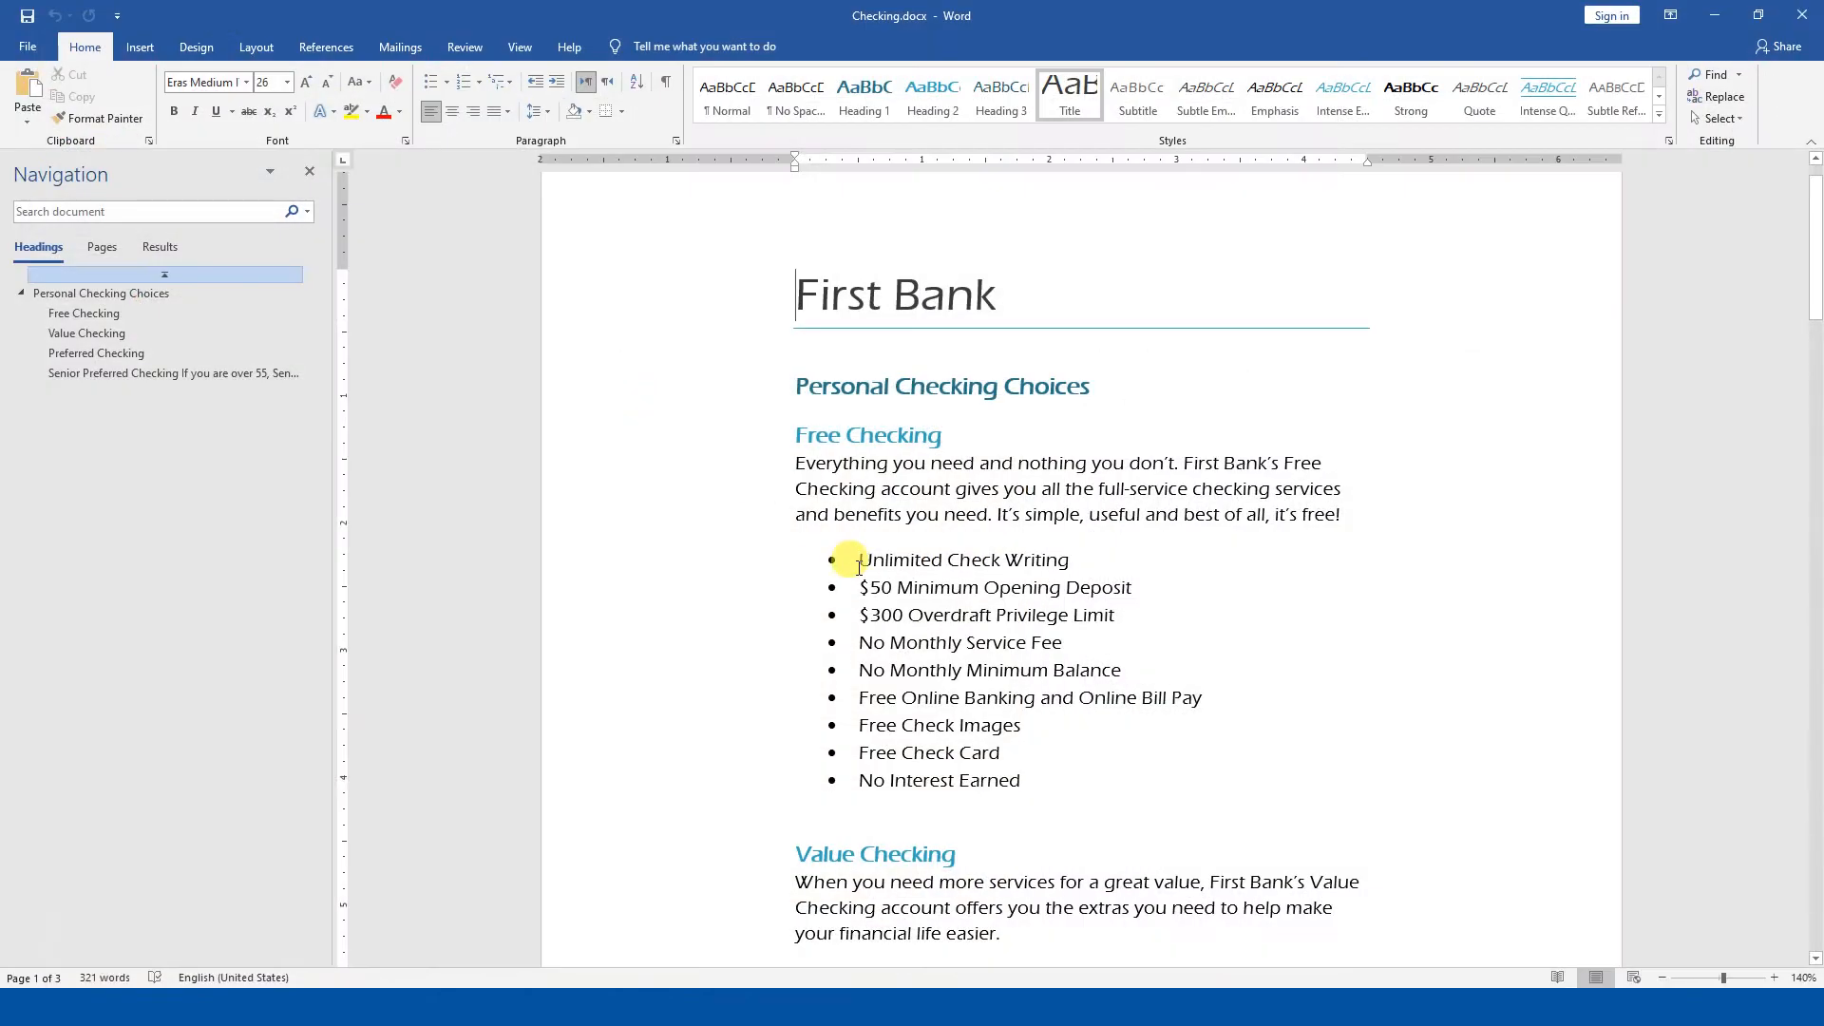
pyautogui.hotkey('alt', 'Tab')
pyautogui.hotkey('alt', 'Tab')
pyautogui.hotkey('alt', 'Tab')
pyautogui.hotkey('alt', 'Tab')
pyautogui.hotkey('alt', 'Tab')
pyautogui.hotkey('alt', 'Tab')
pyautogui.hotkey('alt', 'Tab')
pyautogui.hotkey('alt', 'Tab')
pyautogui.hotkey('alt', 'Tab')
pyautogui.hotkey('alt', 'Tab')
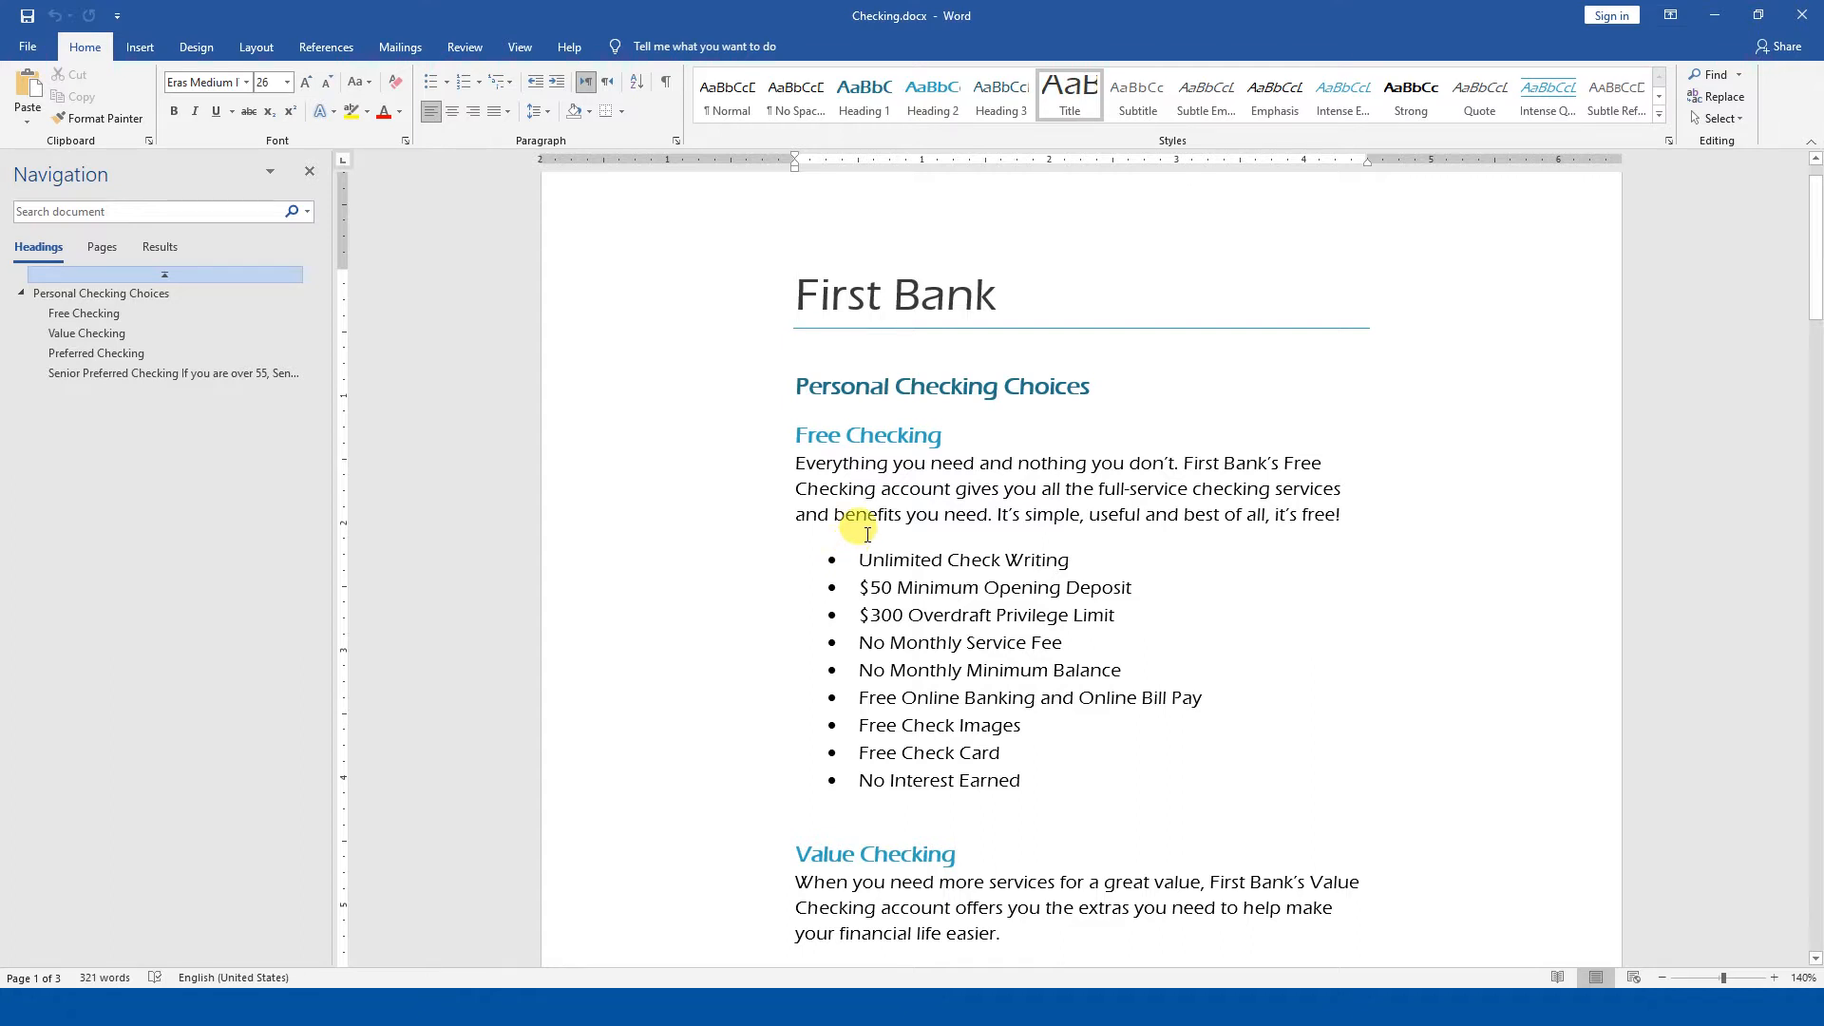
pyautogui.hotkey('alt', 'Tab')
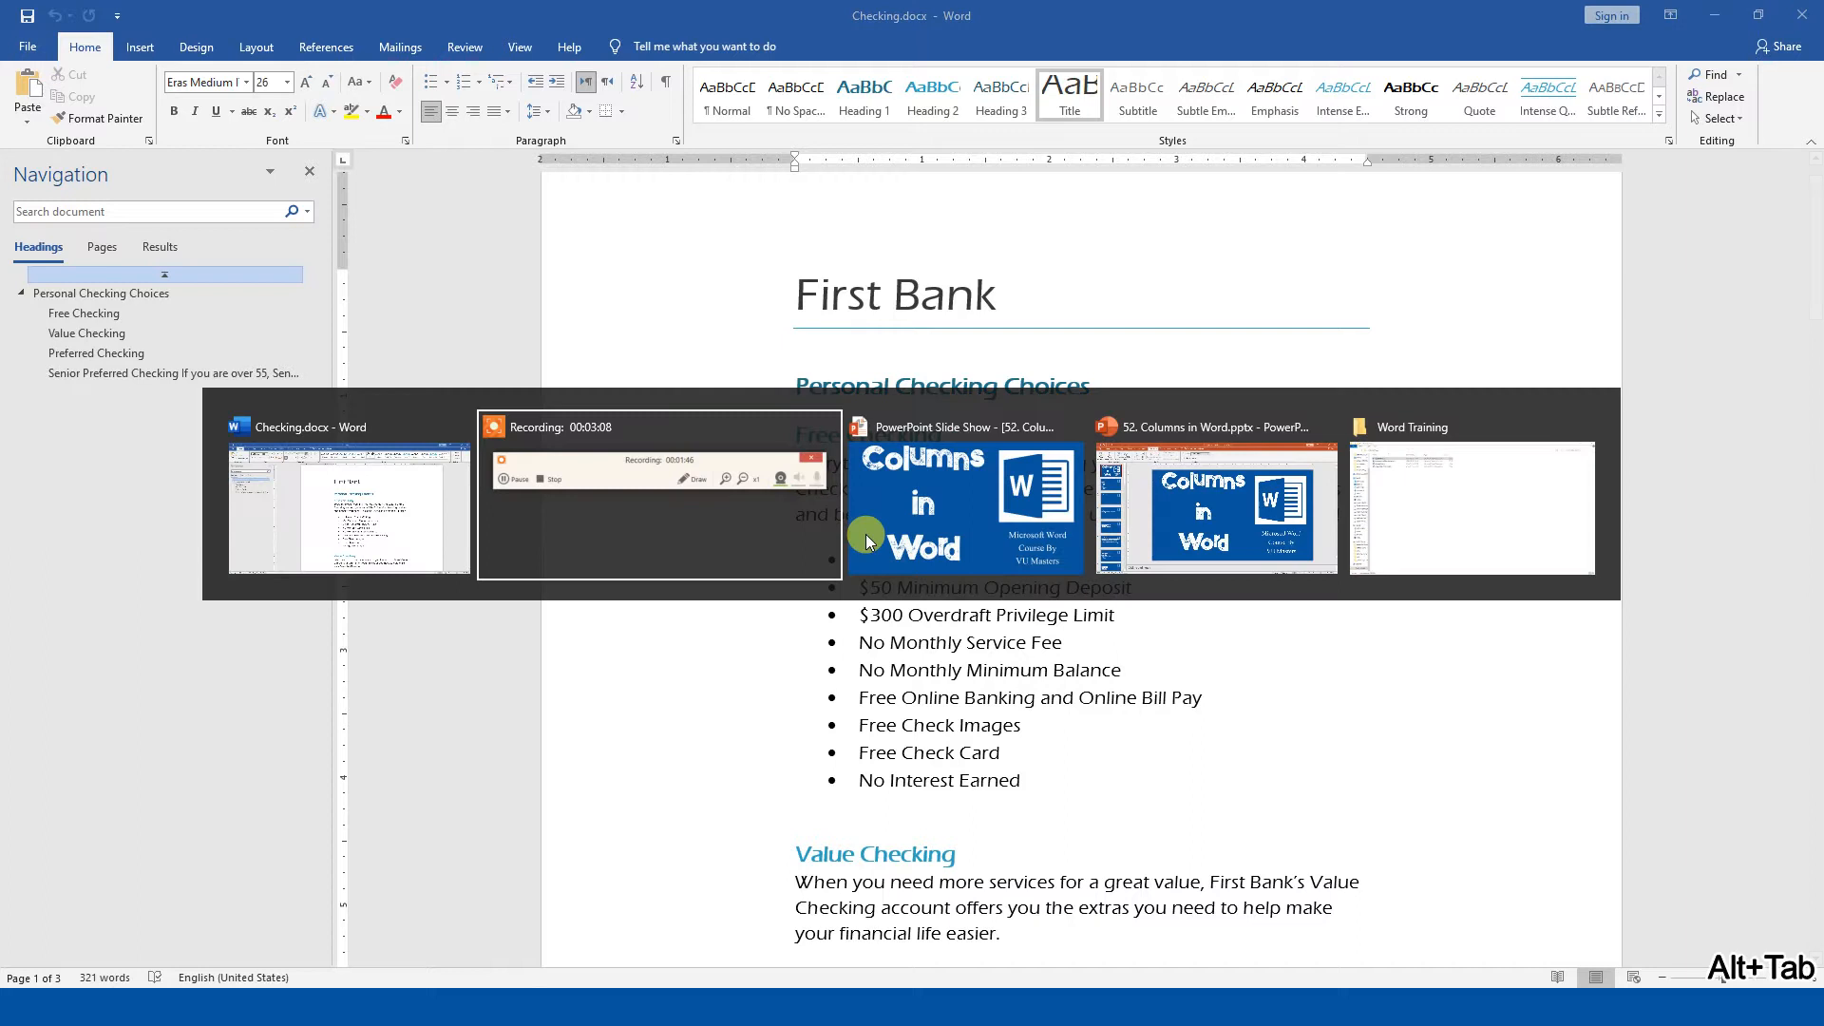
pyautogui.hotkey('alt', 'Tab')
pyautogui.hotkey('alt', 'Tab')
pyautogui.hotkey('alt', 'Tab')
pyautogui.hotkey('alt', 'Tab')
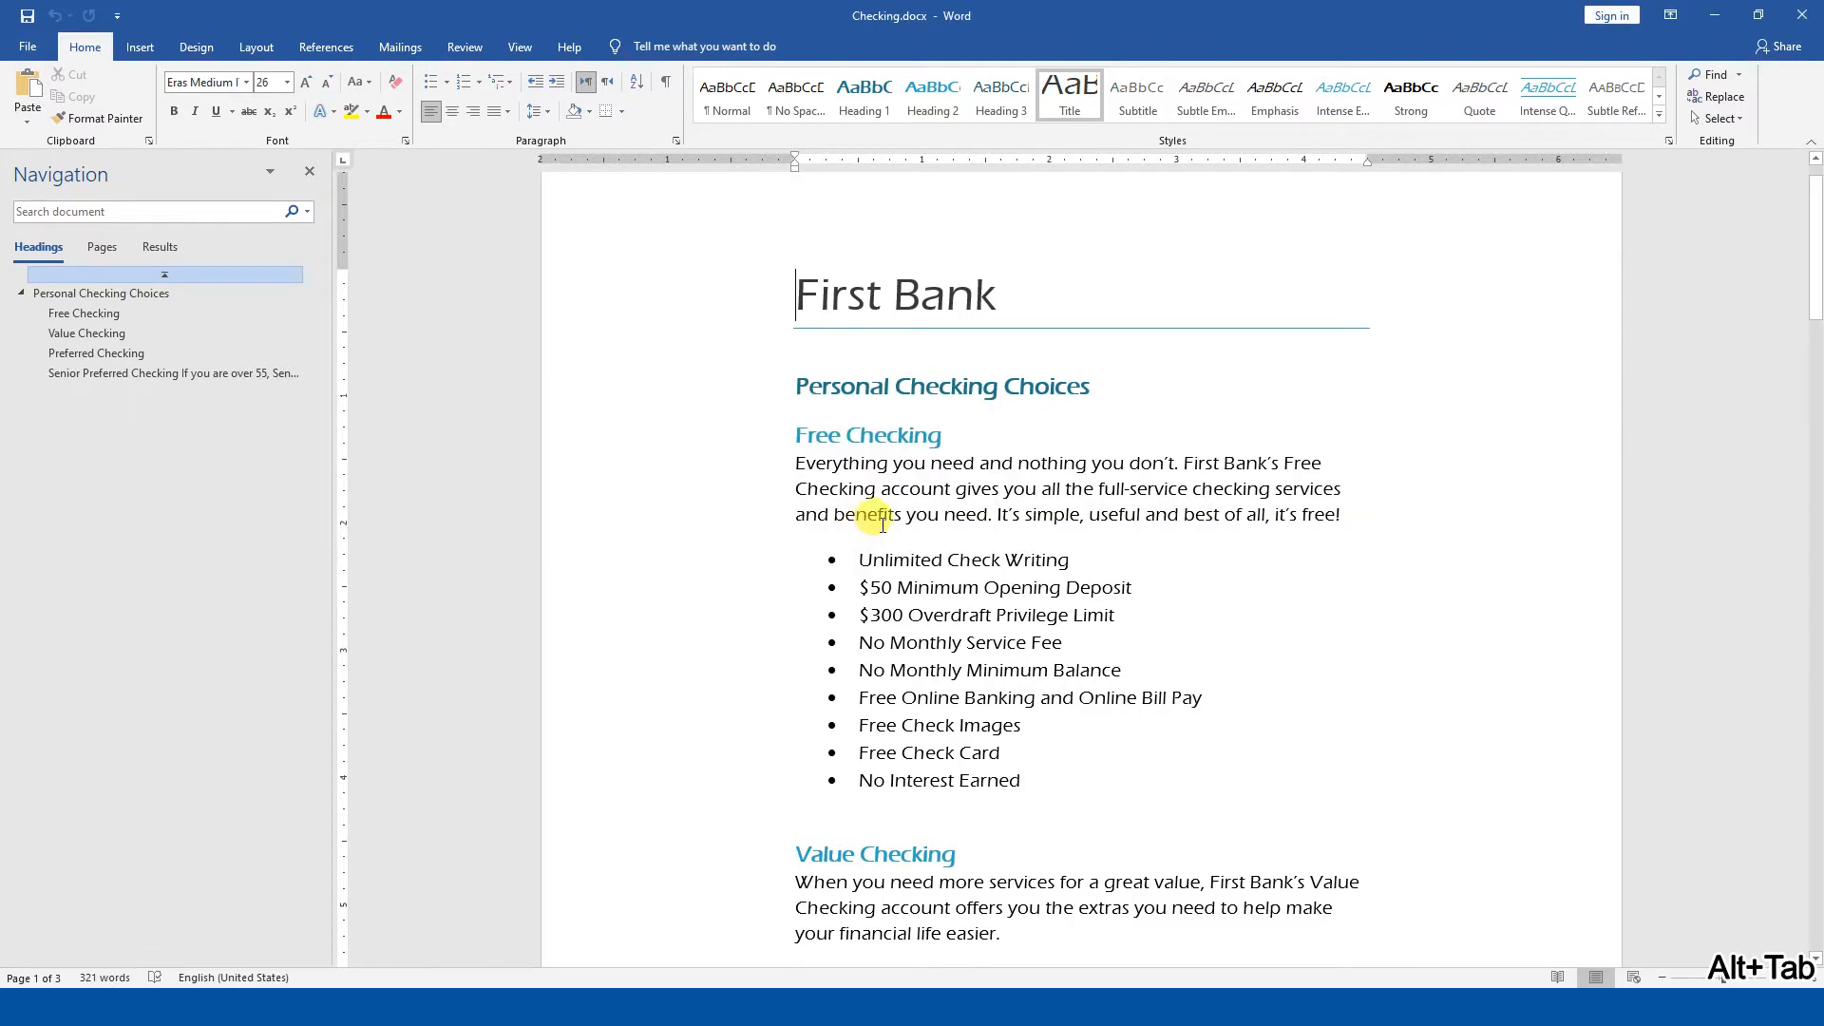
pyautogui.scroll(1, 1052, 330)
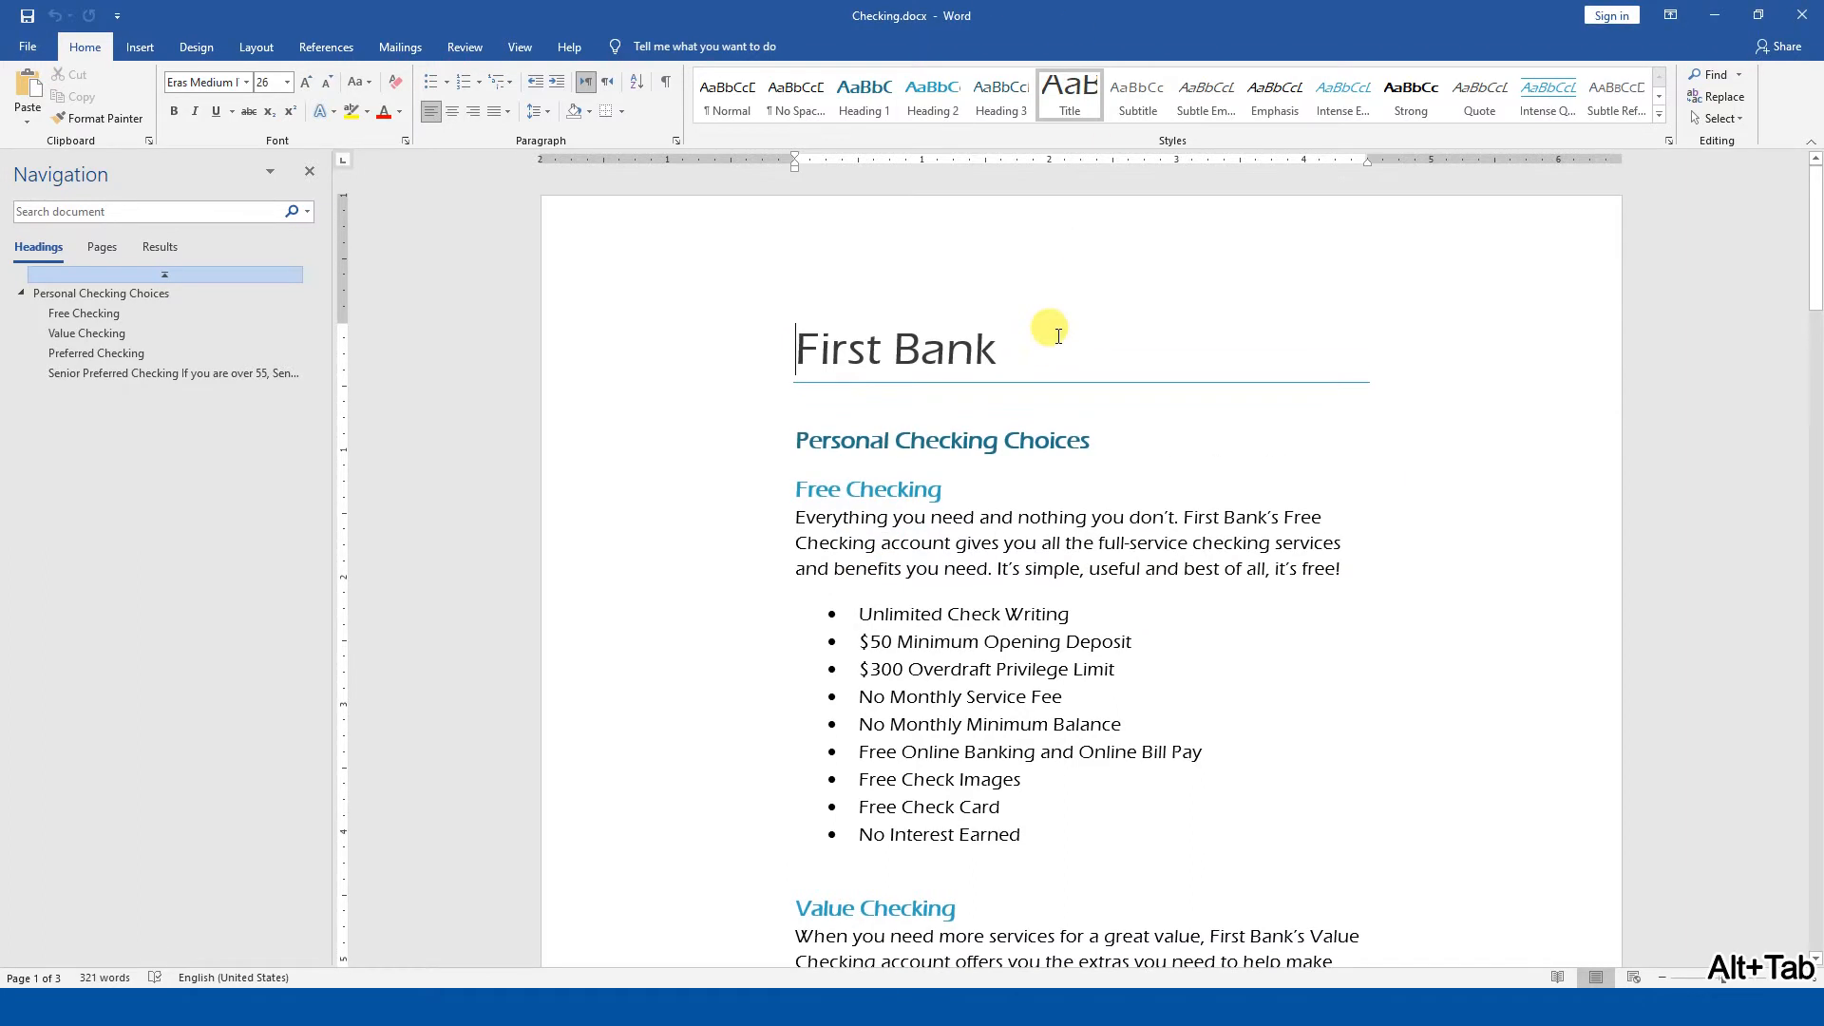
pyautogui.scroll(2, 1052, 331)
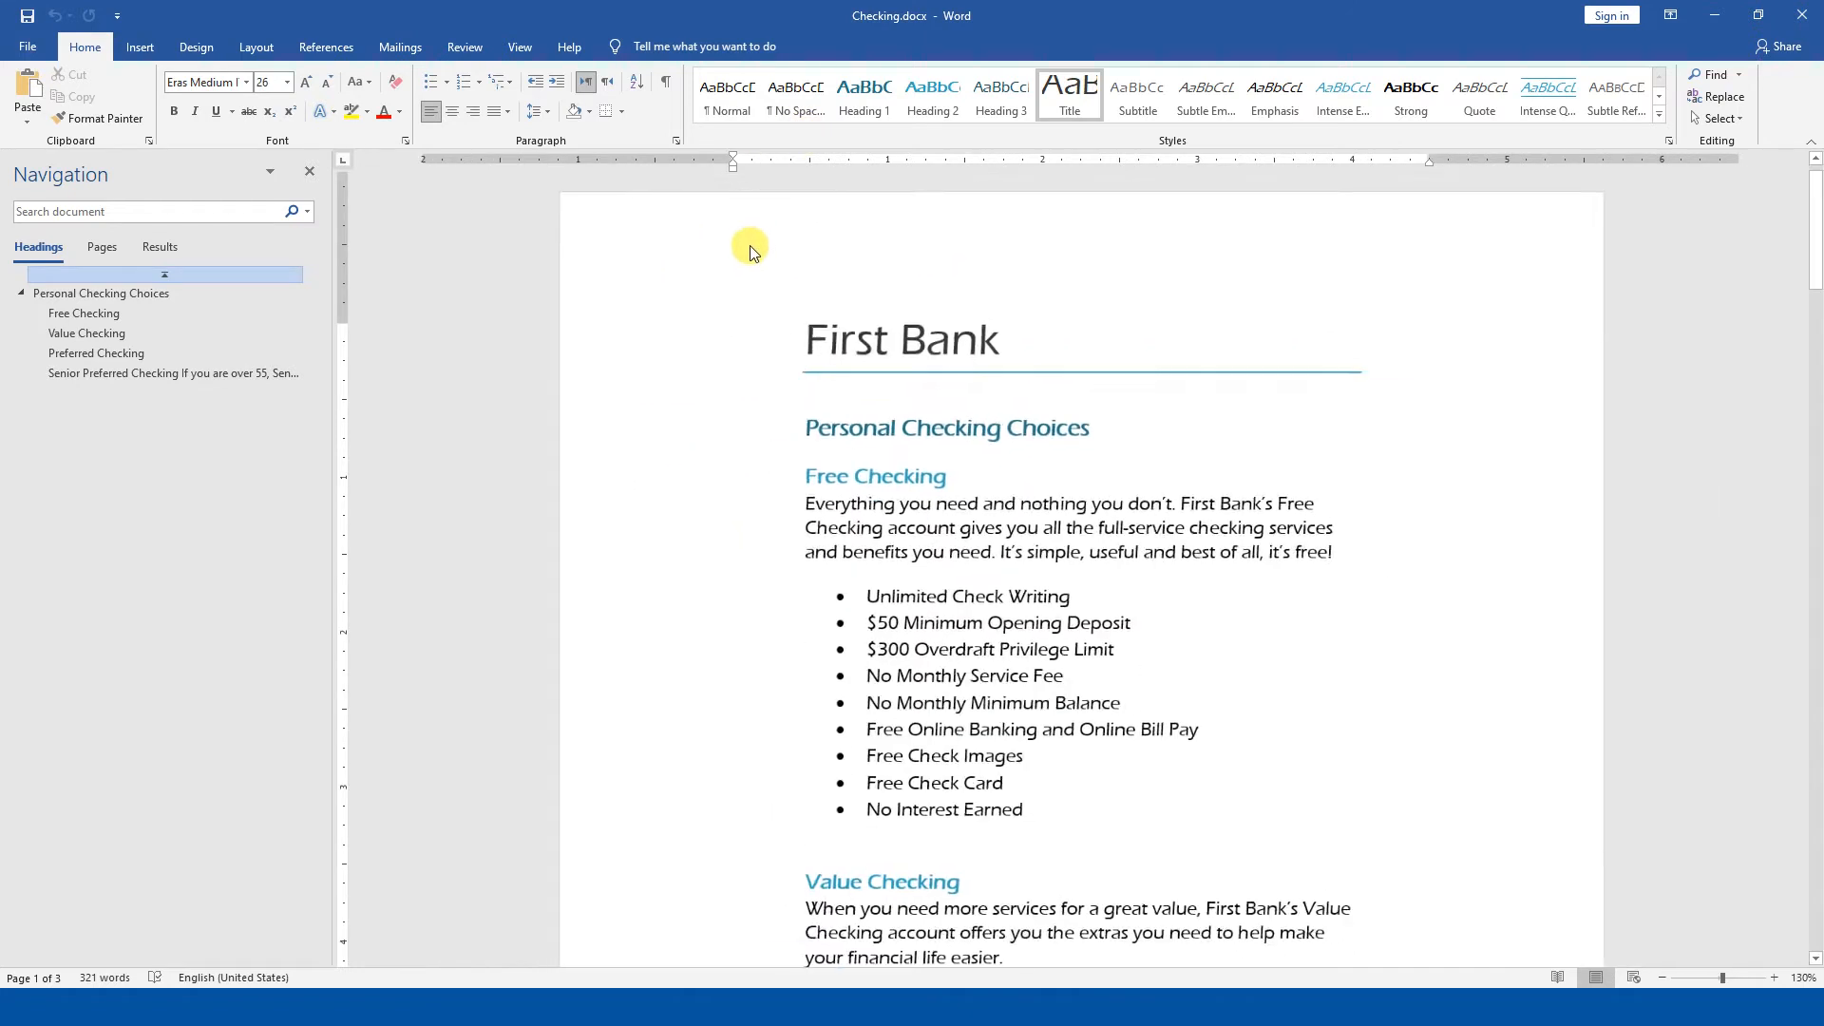
pyautogui.moveTo(786, 253); pyautogui.dragTo(909, 359)
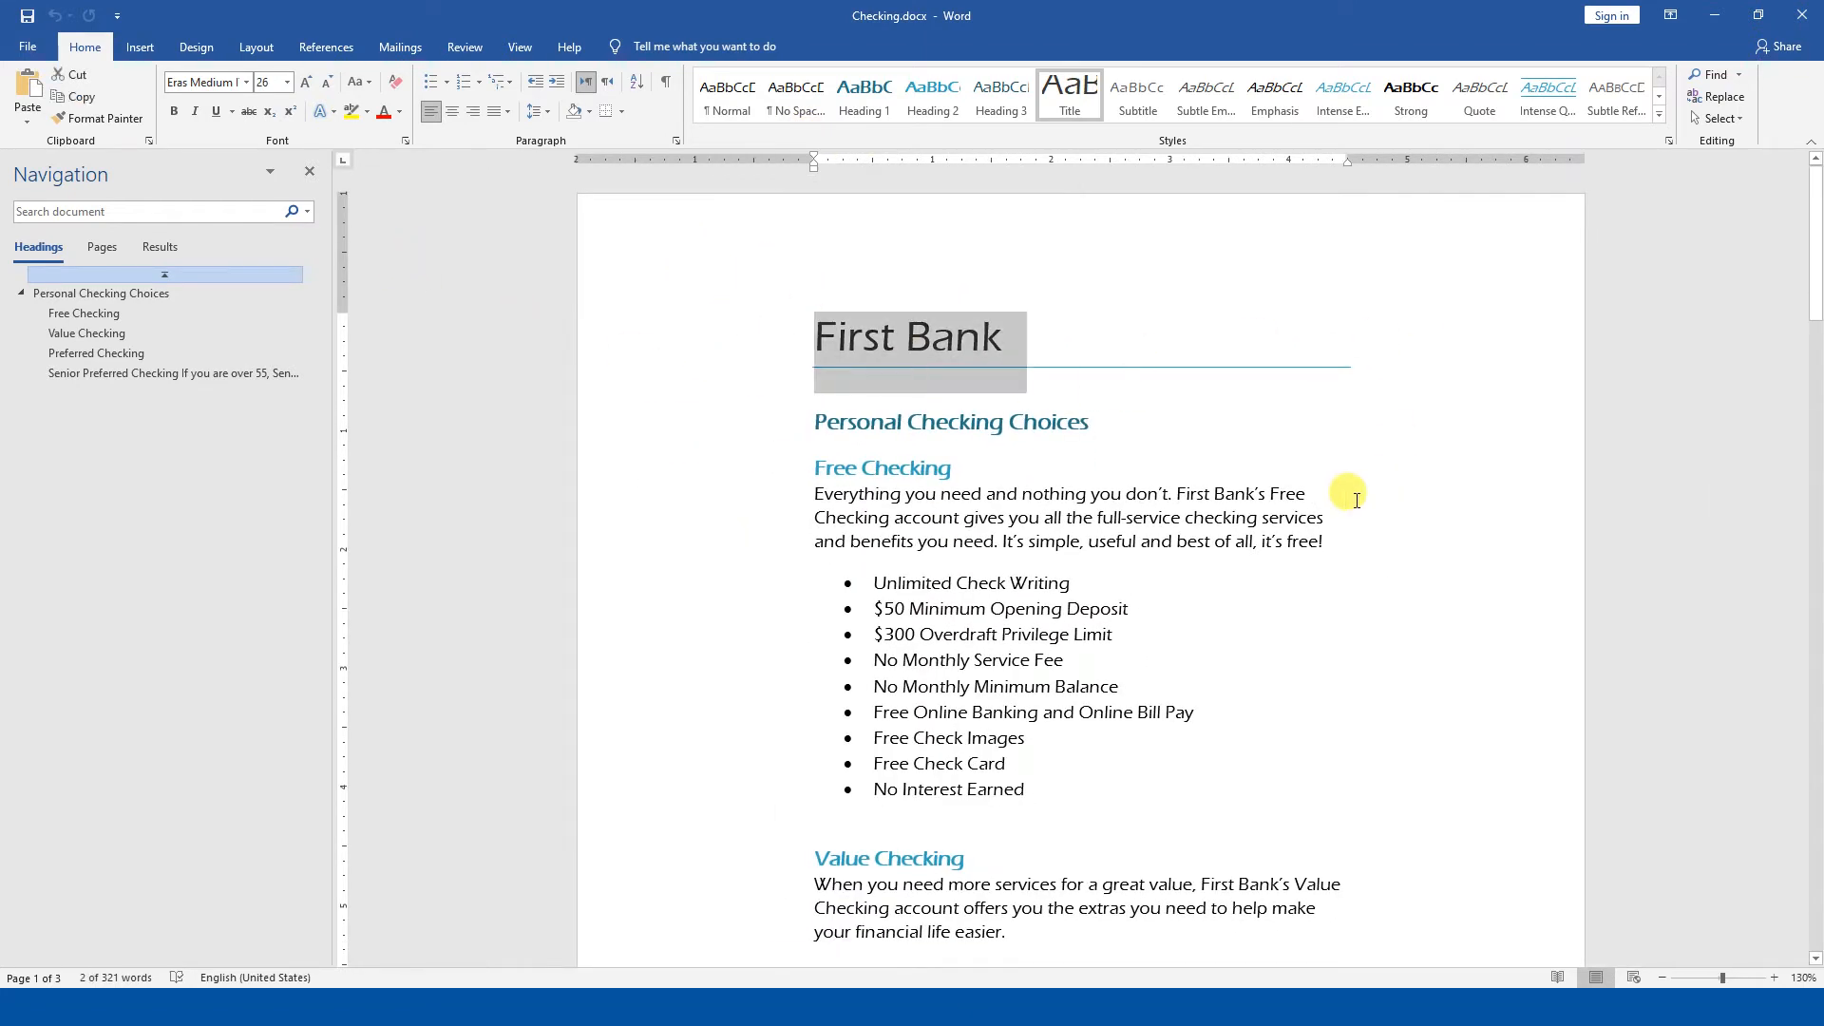
pyautogui.click(748, 430)
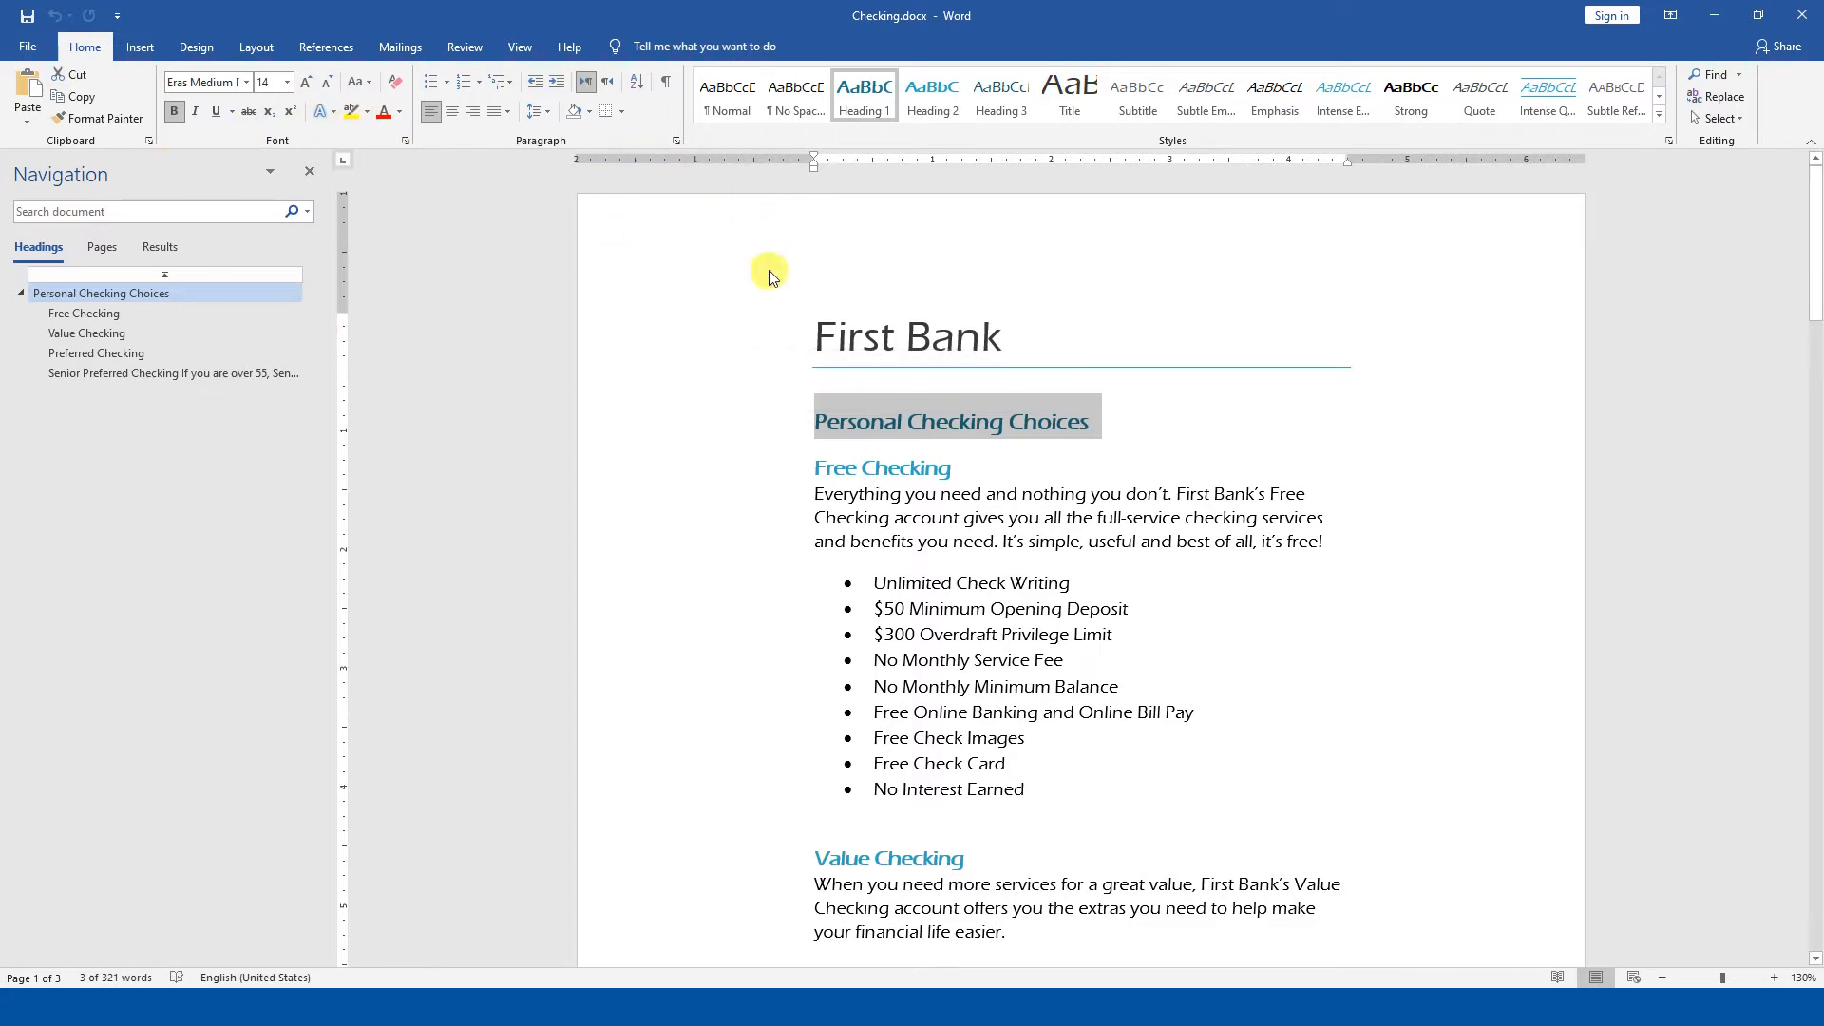
pyautogui.click(1008, 494)
# - Set custom left and right page margins of 1" for the whole document
pyautogui.click(256, 47)
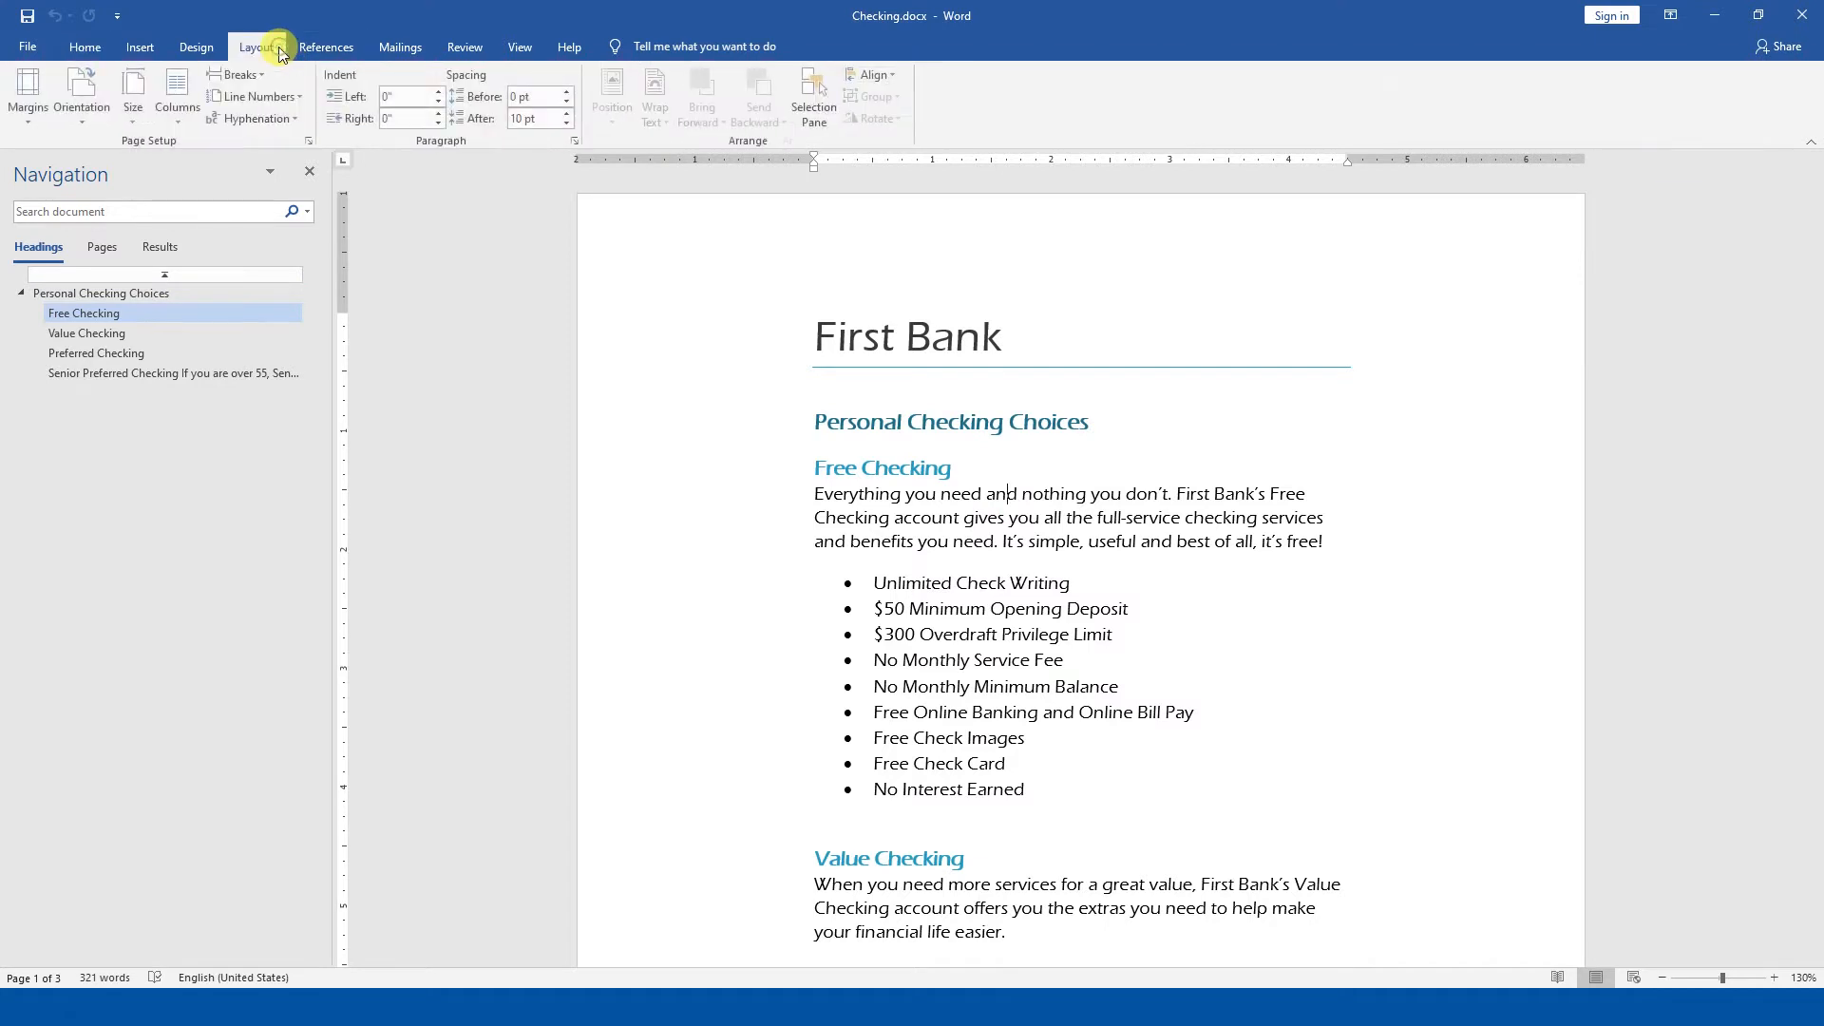
pyautogui.click(29, 107)
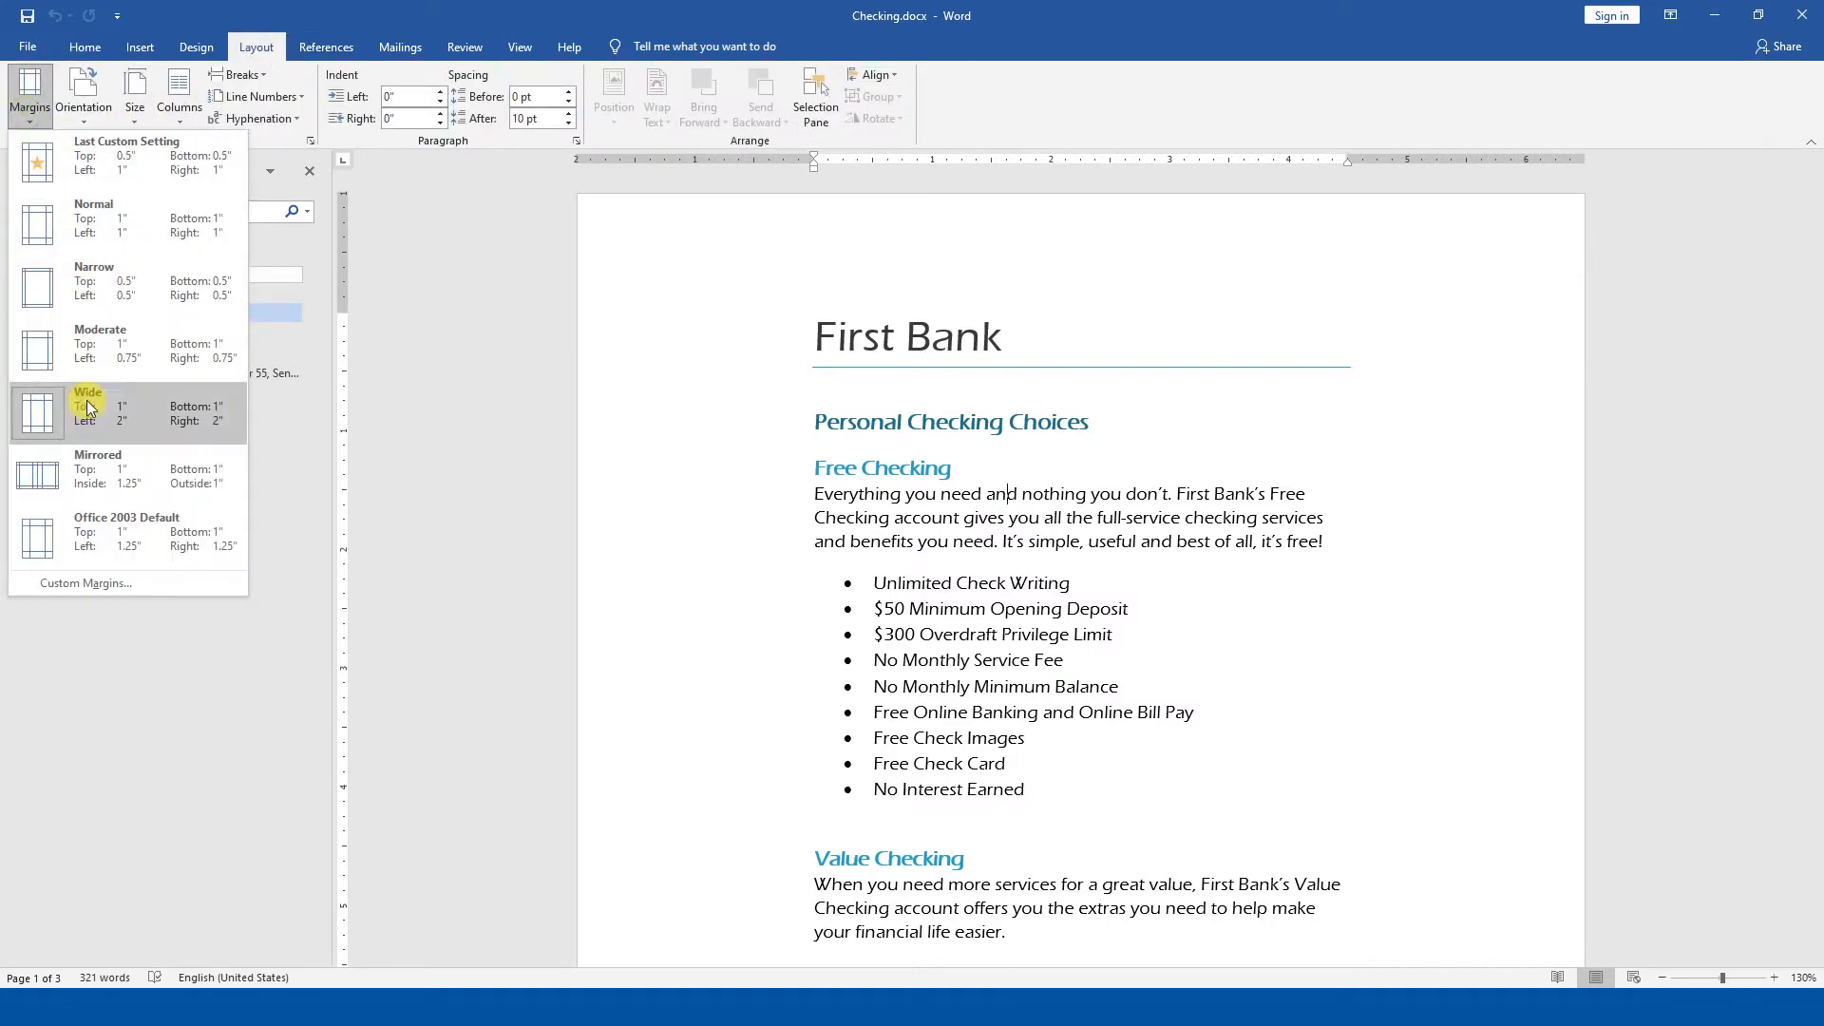
pyautogui.click(103, 585)
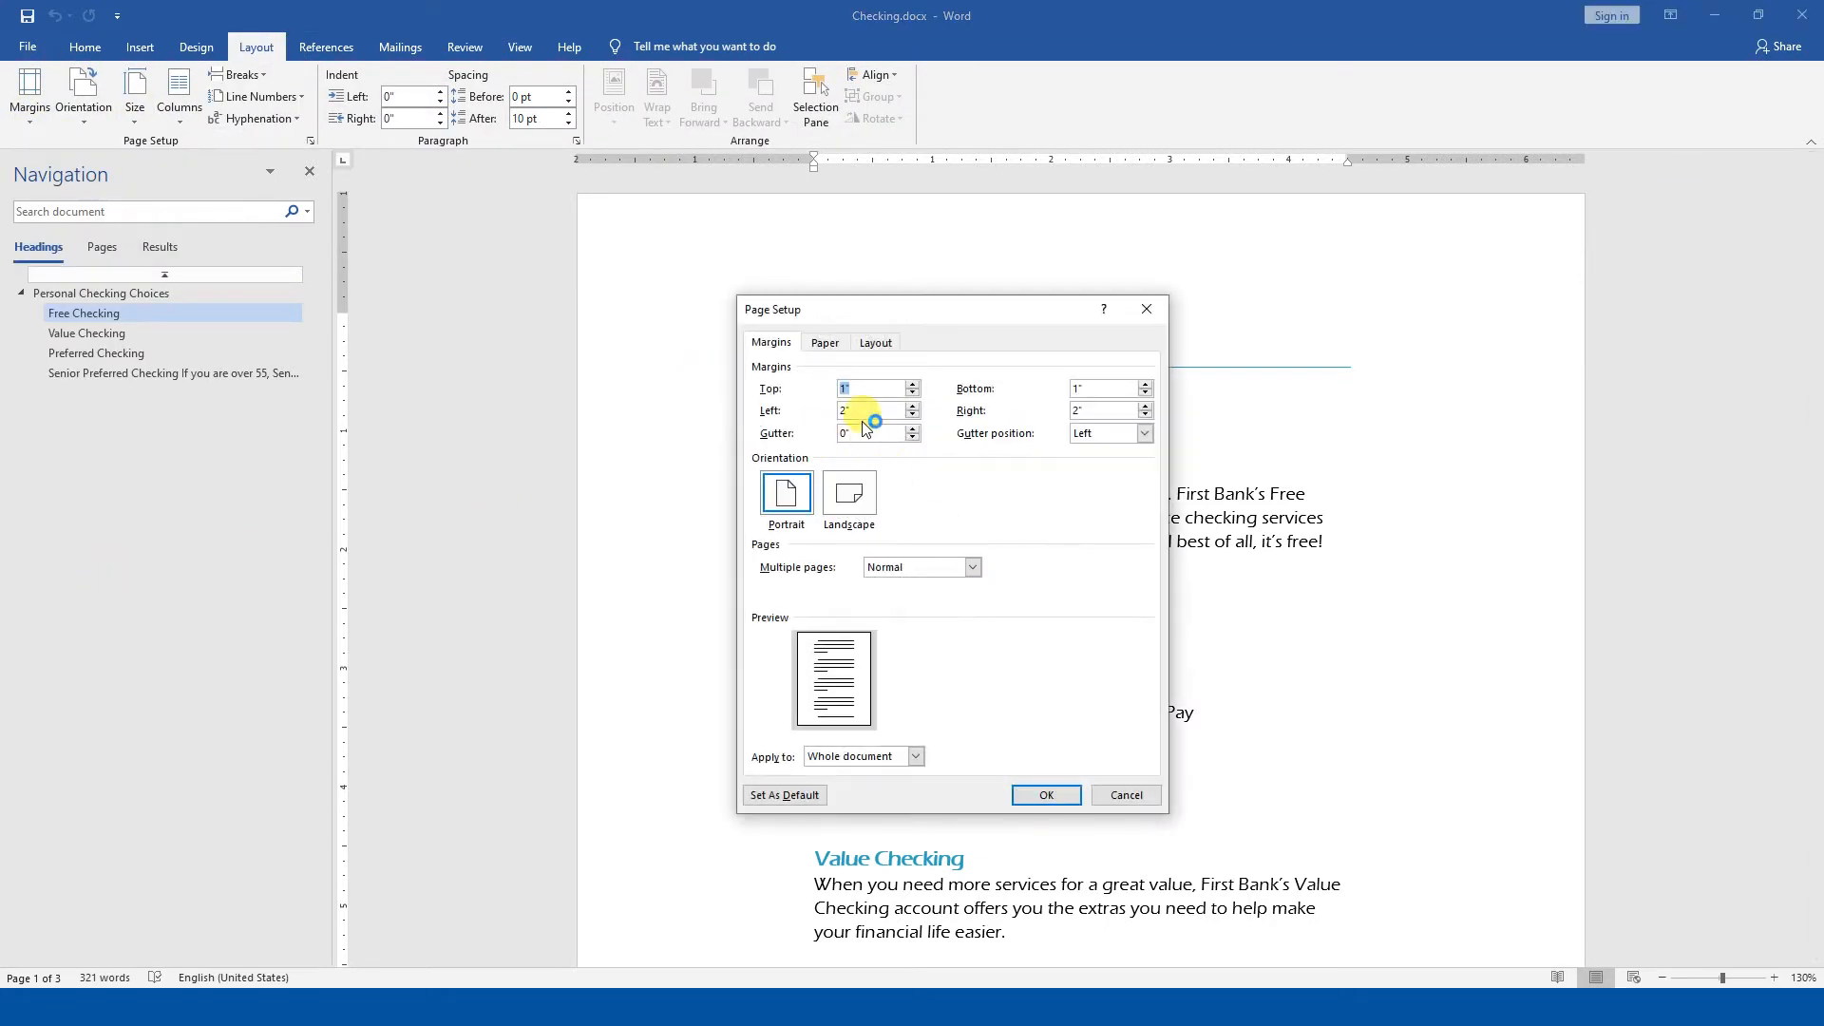
pyautogui.doubleClick(841, 410)
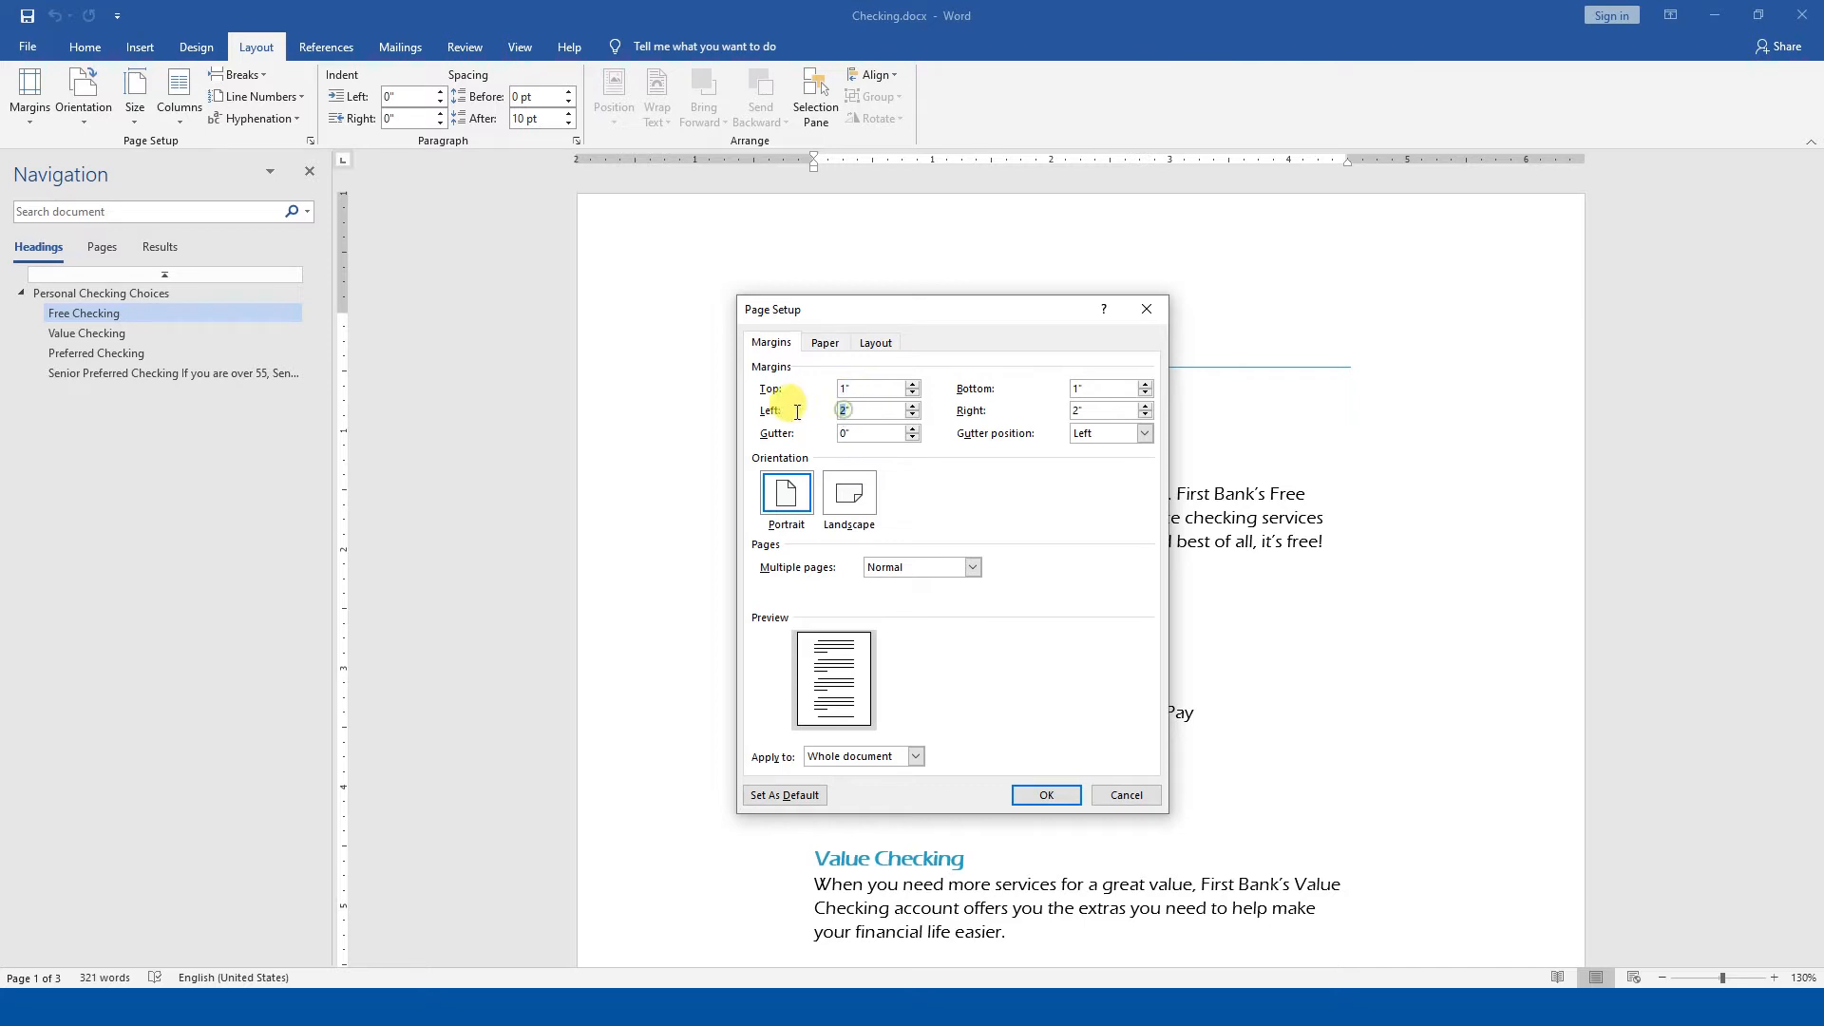
pyautogui.write('1')
pyautogui.press('Tab')
pyautogui.write('1')
pyautogui.press('Return')
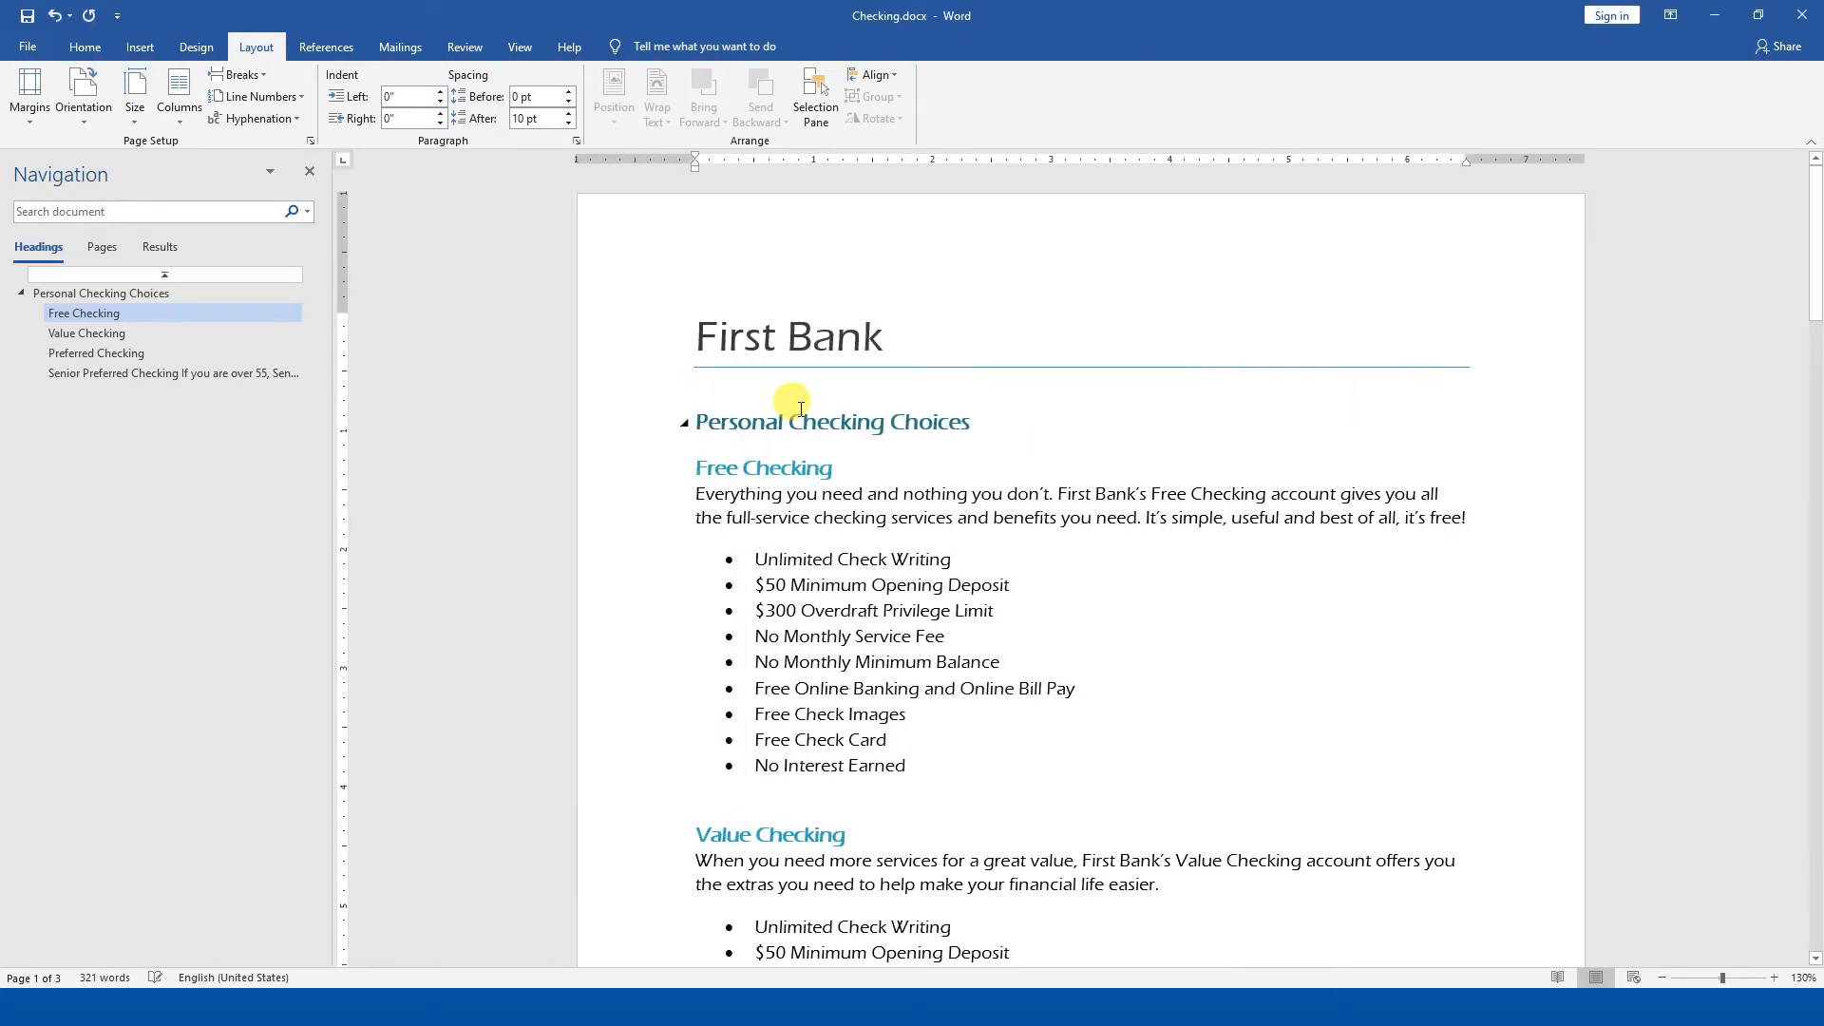
# - Undo and reapply the margin change to compare the two page layouts
pyautogui.hotkey('ctrl', 'z')
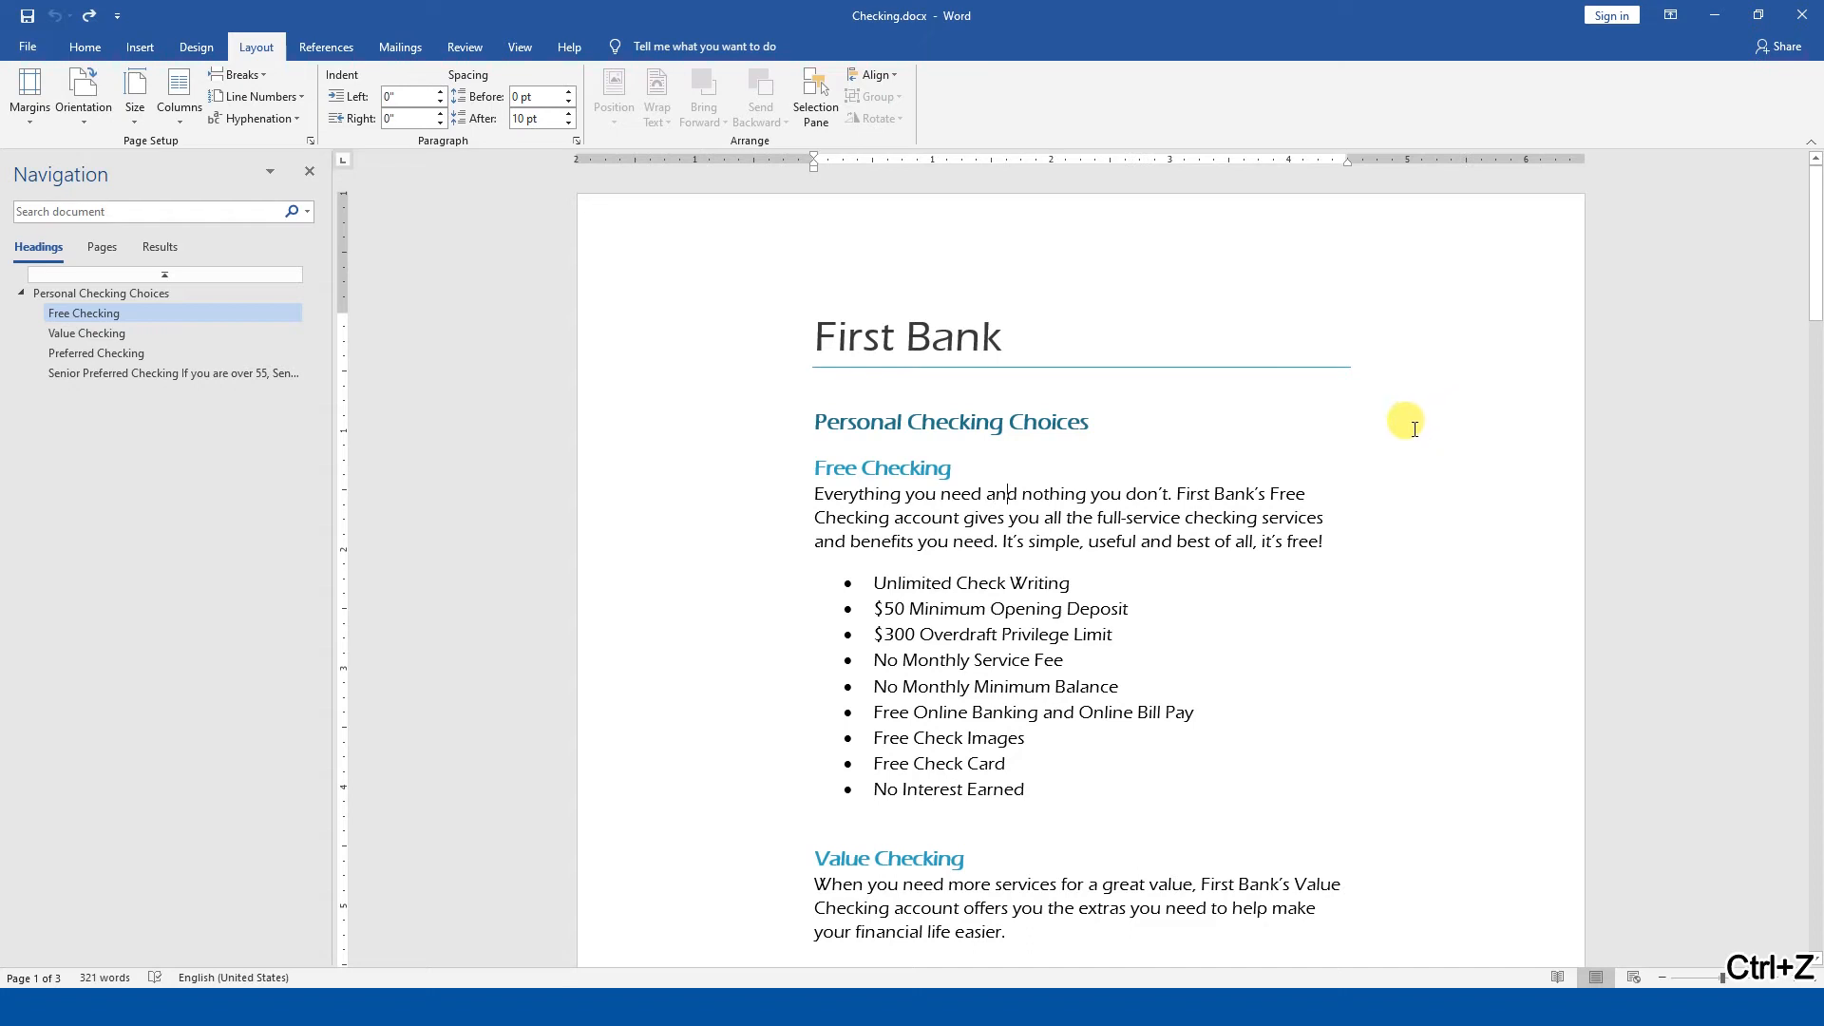
pyautogui.hotkey('ctrl', 'y')
pyautogui.scroll(-6, 1463, 465)
pyautogui.scroll(6, 1470, 477)
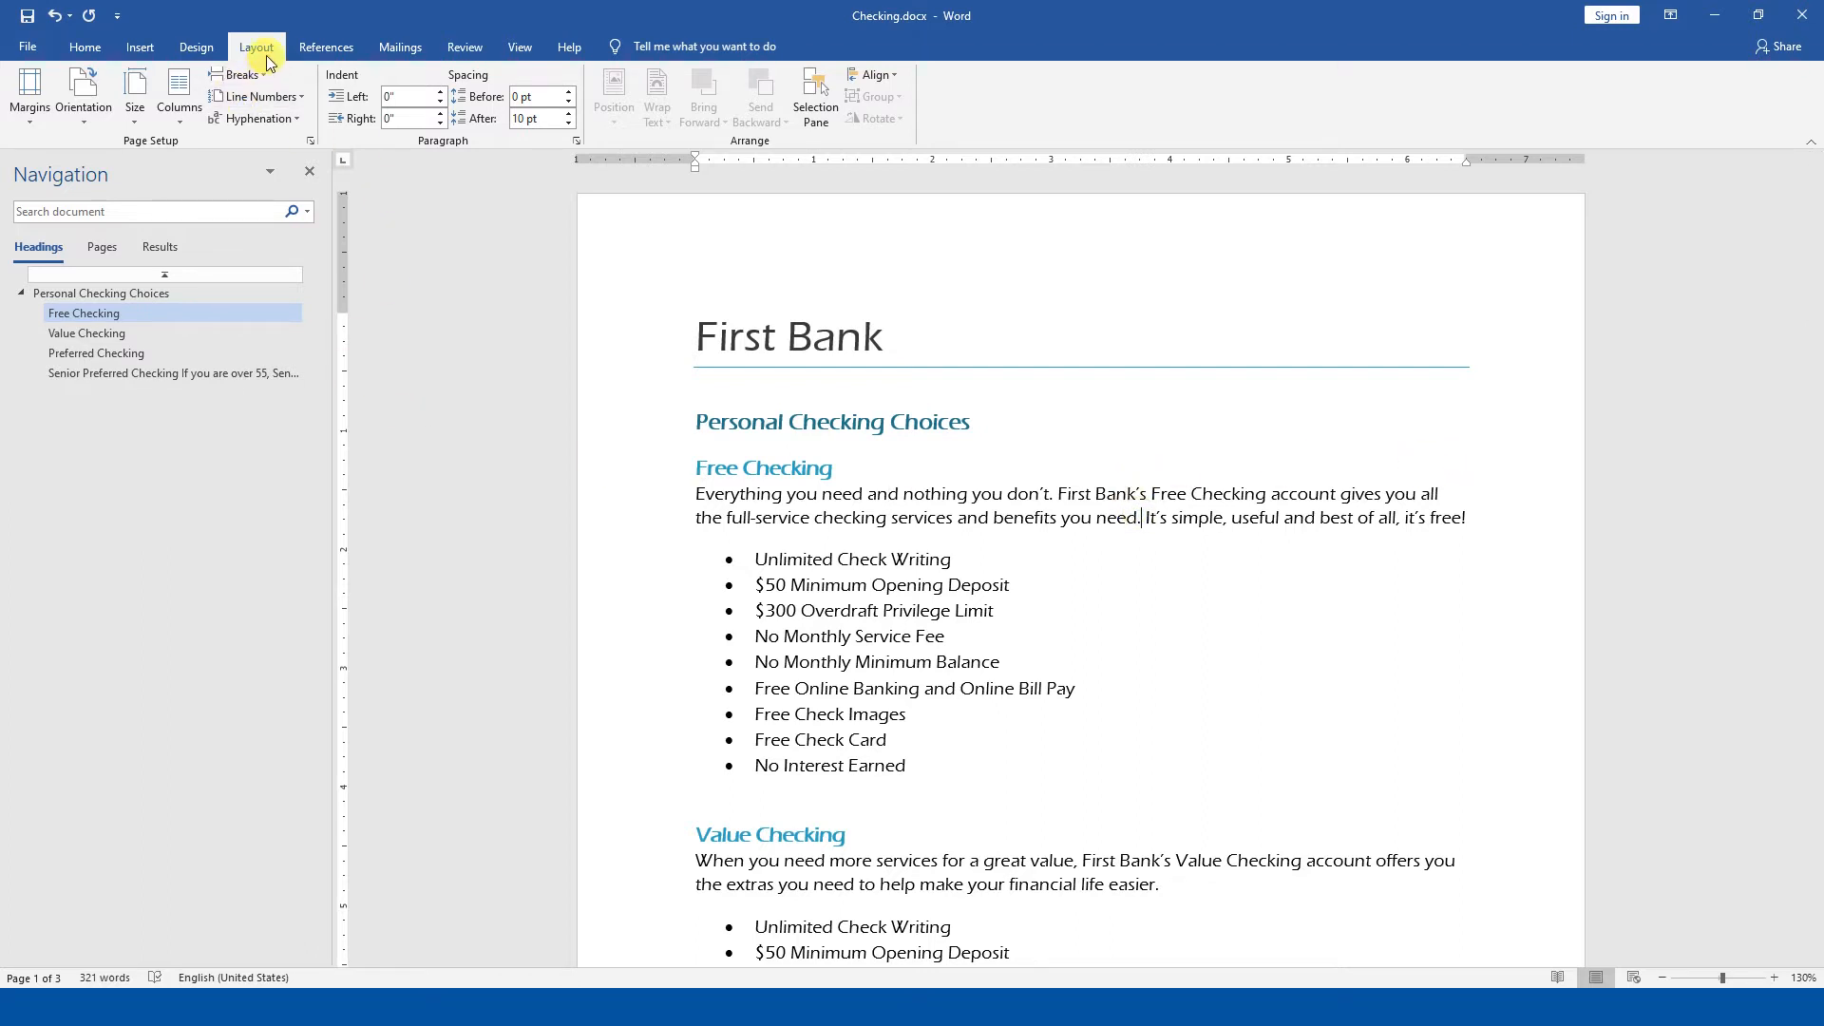
# - Review the available column presets and the detailed column settings, and close them without applying anything
pyautogui.click(179, 121)
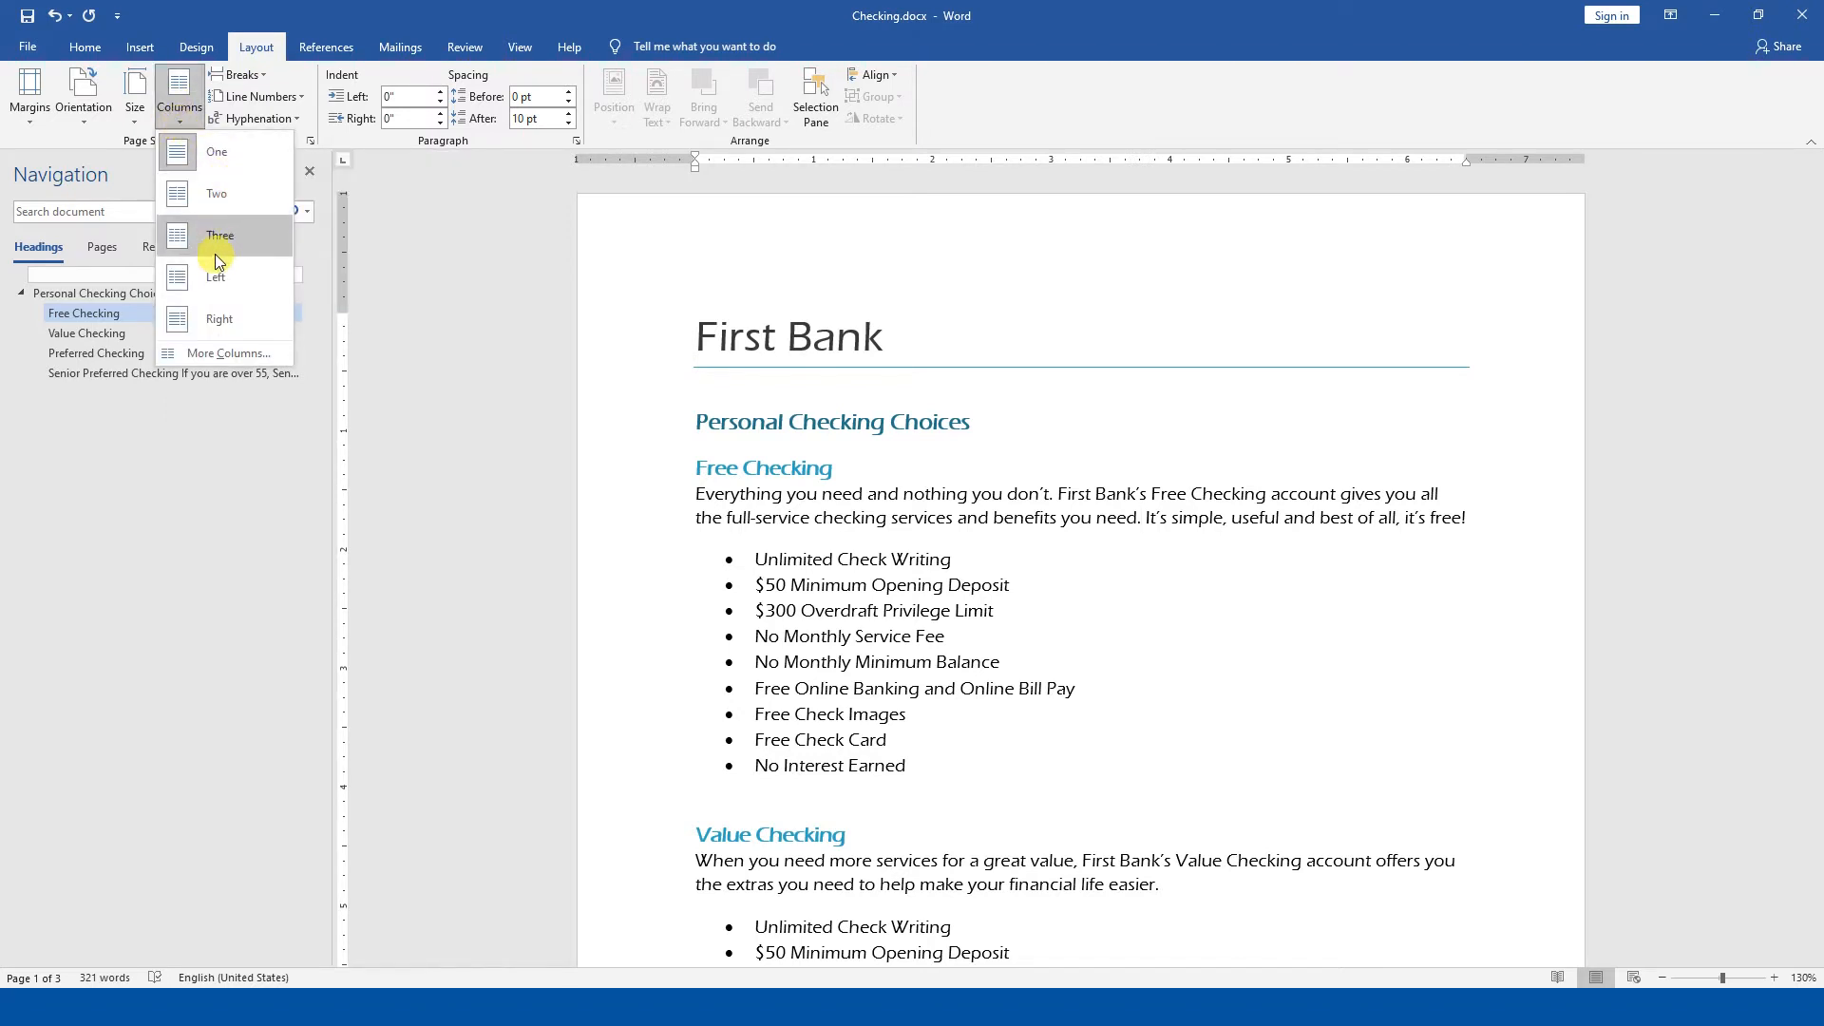
pyautogui.click(230, 359)
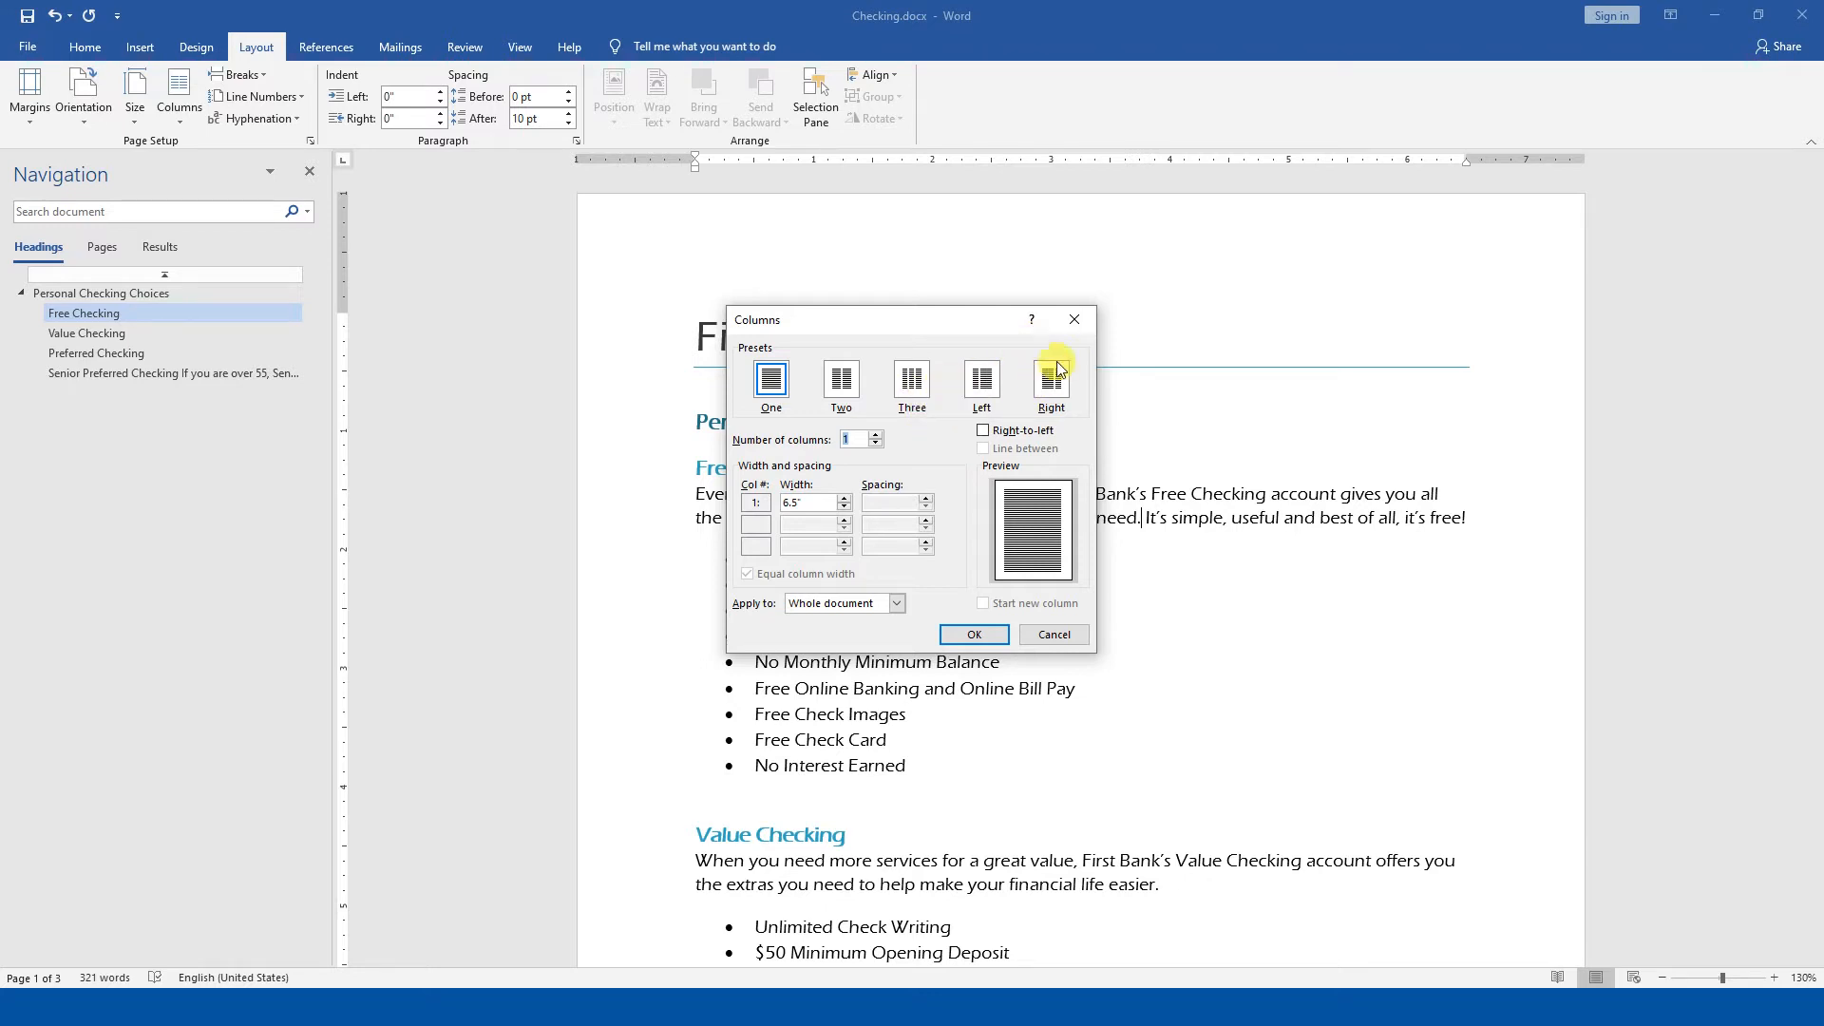
pyautogui.click(1074, 323)
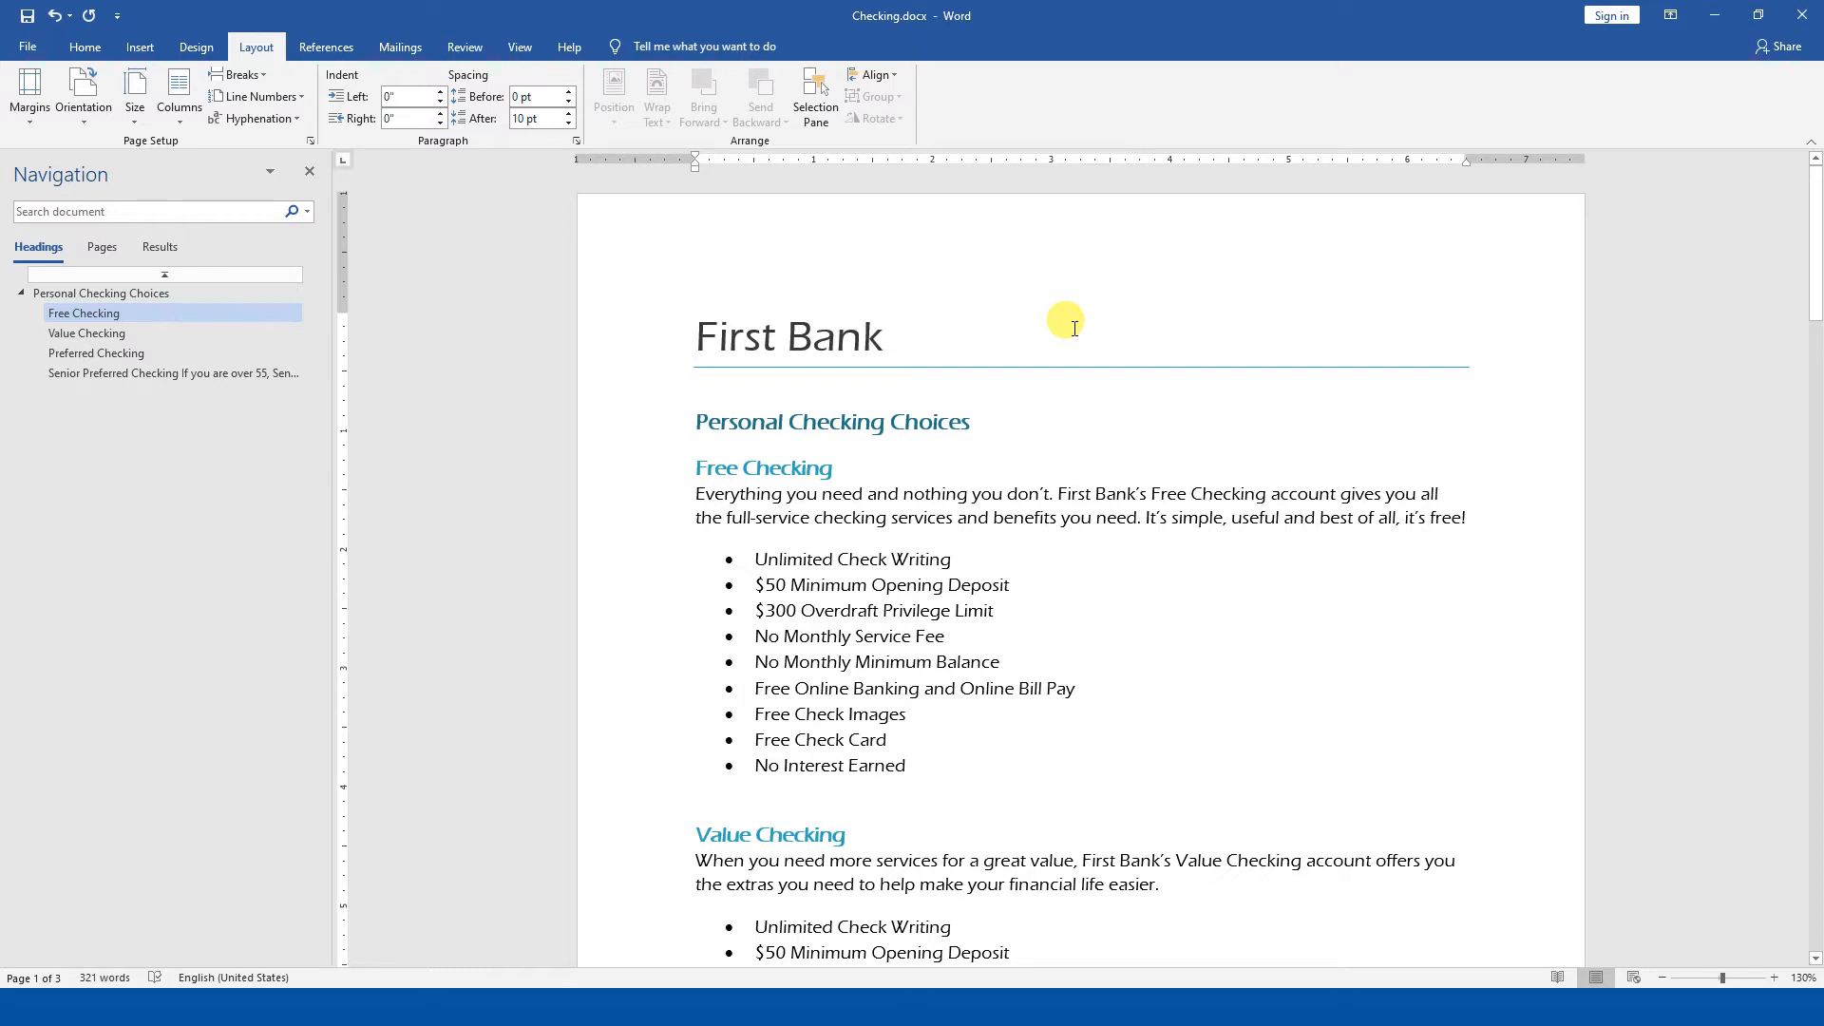
# - Apply the Two column preset to the document and check how the text flows across both pages
pyautogui.click(180, 95)
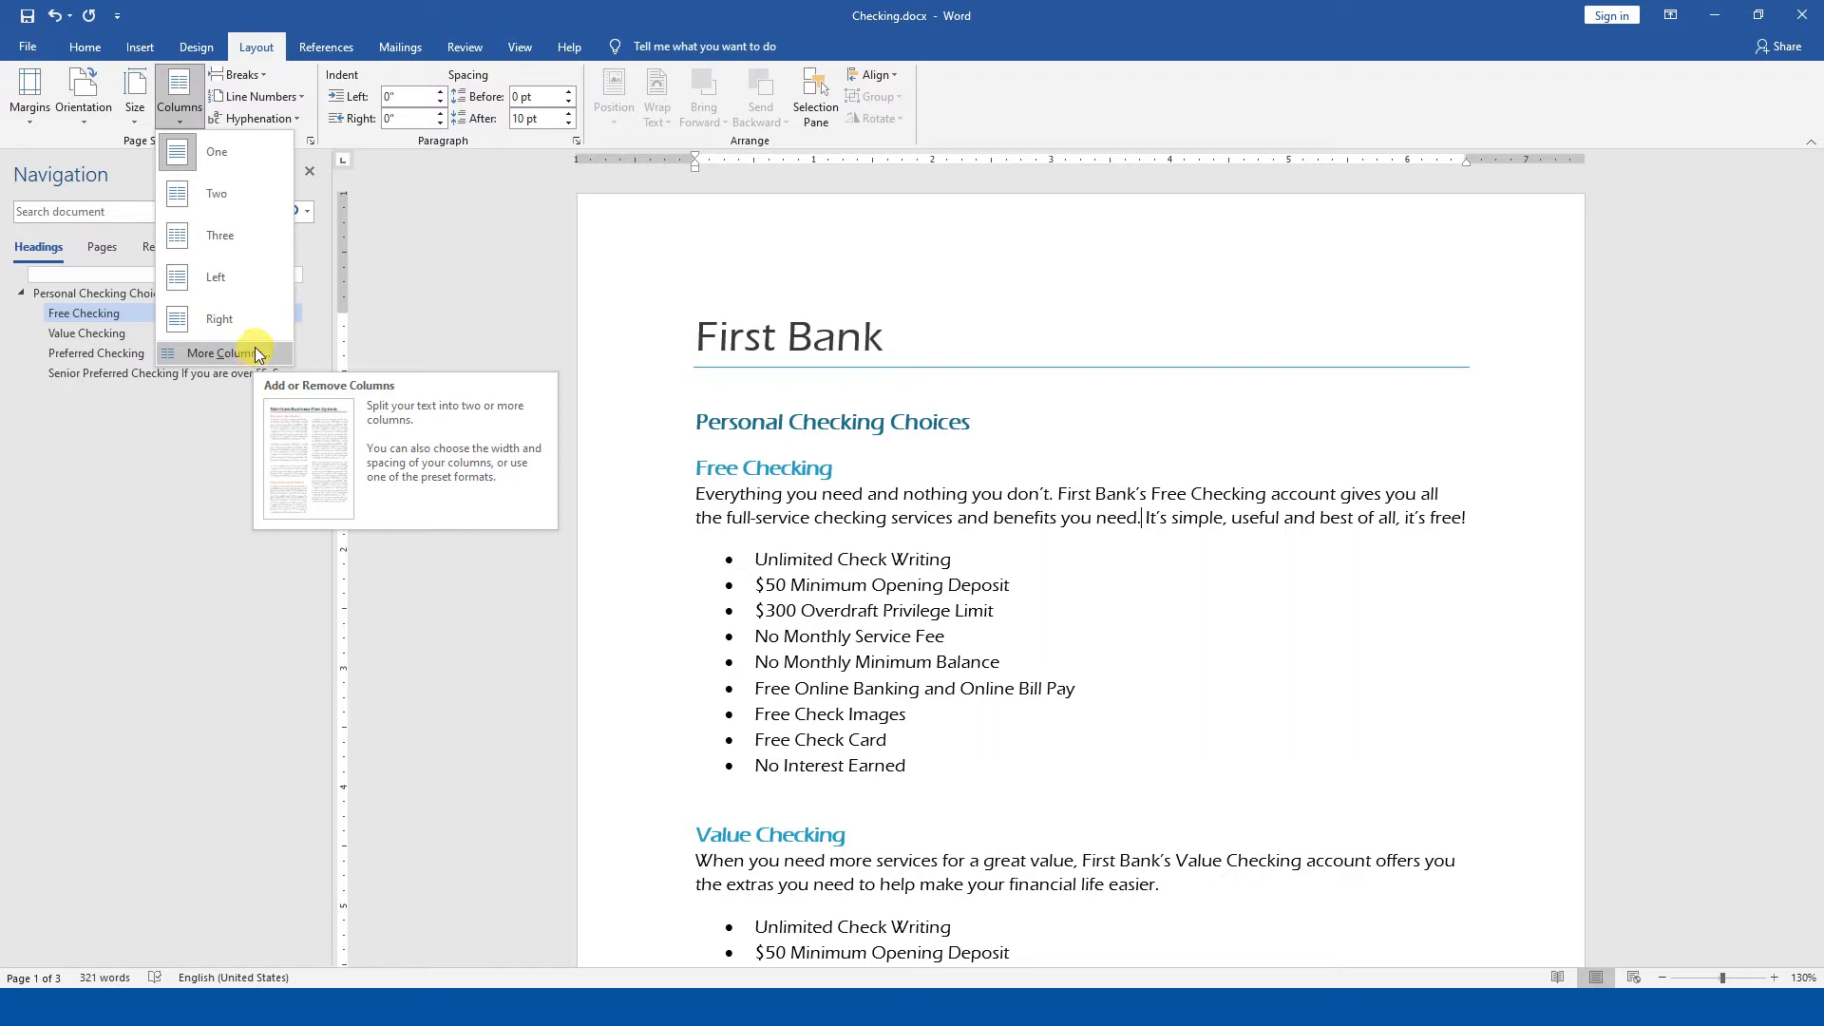
pyautogui.click(243, 193)
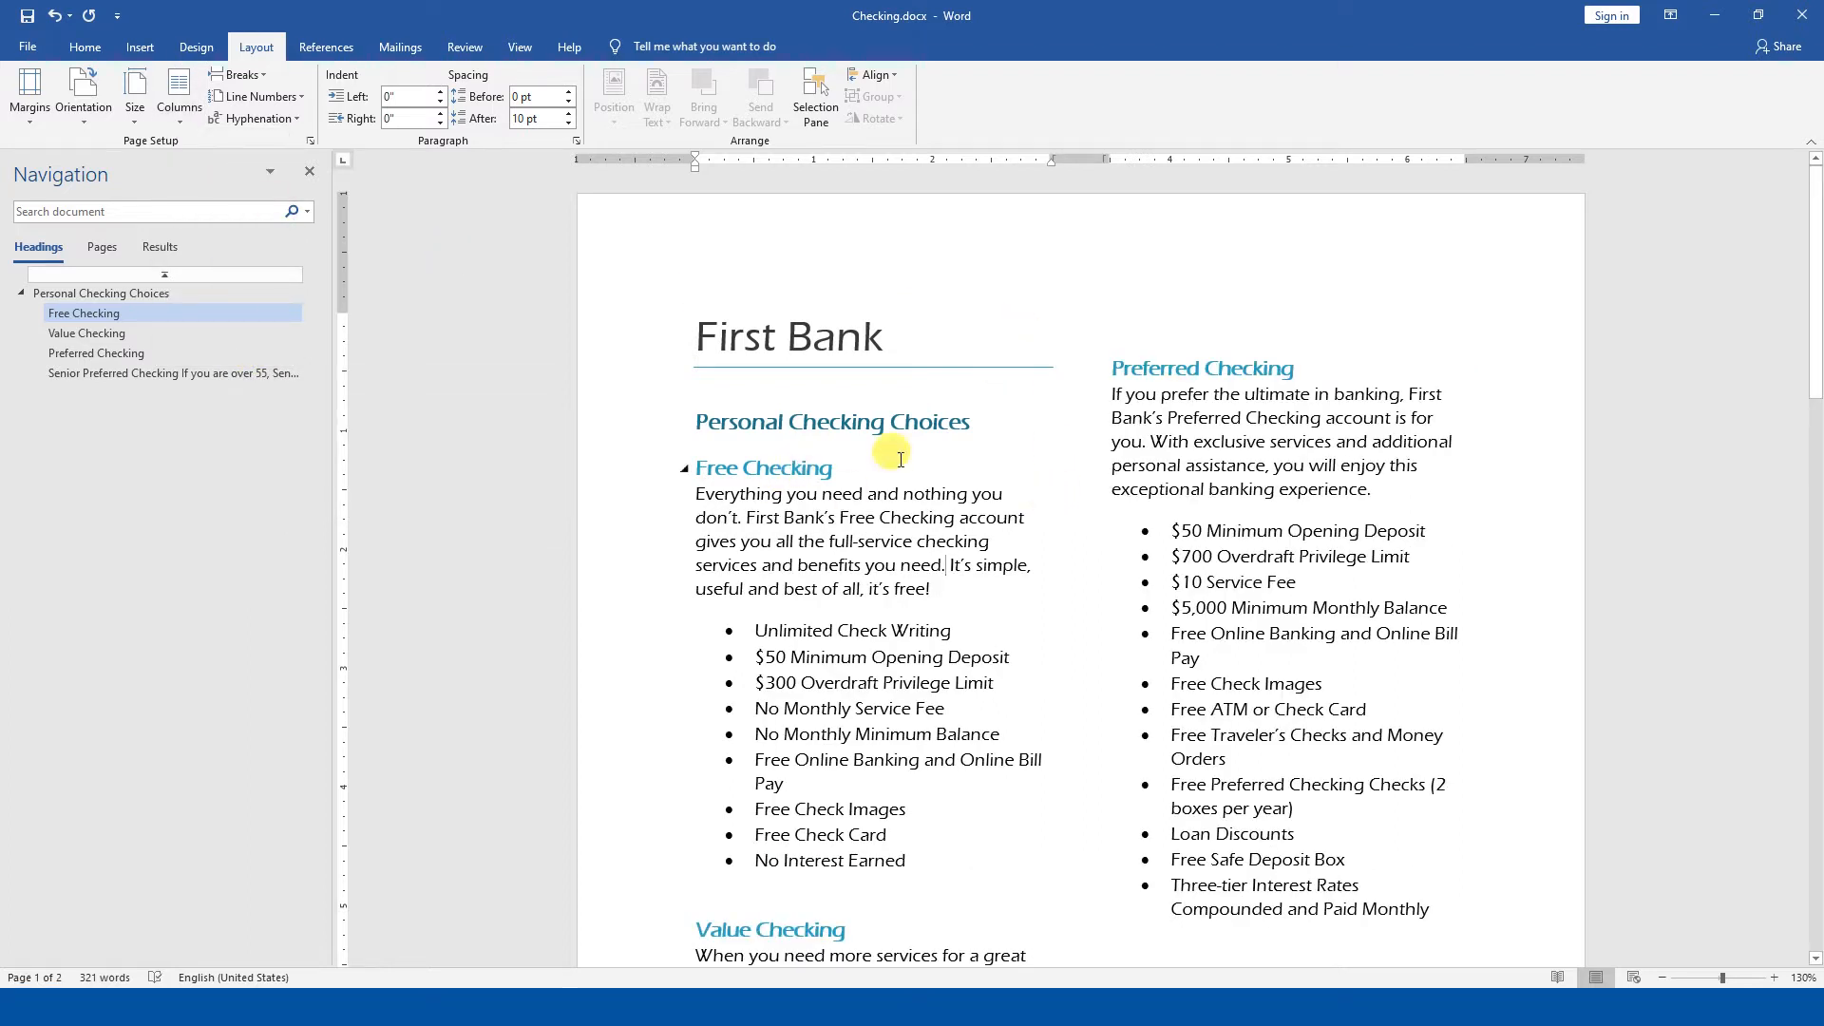
pyautogui.scroll(-5, 1107, 611)
pyautogui.scroll(4, 1364, 660)
pyautogui.scroll(-12, 1378, 651)
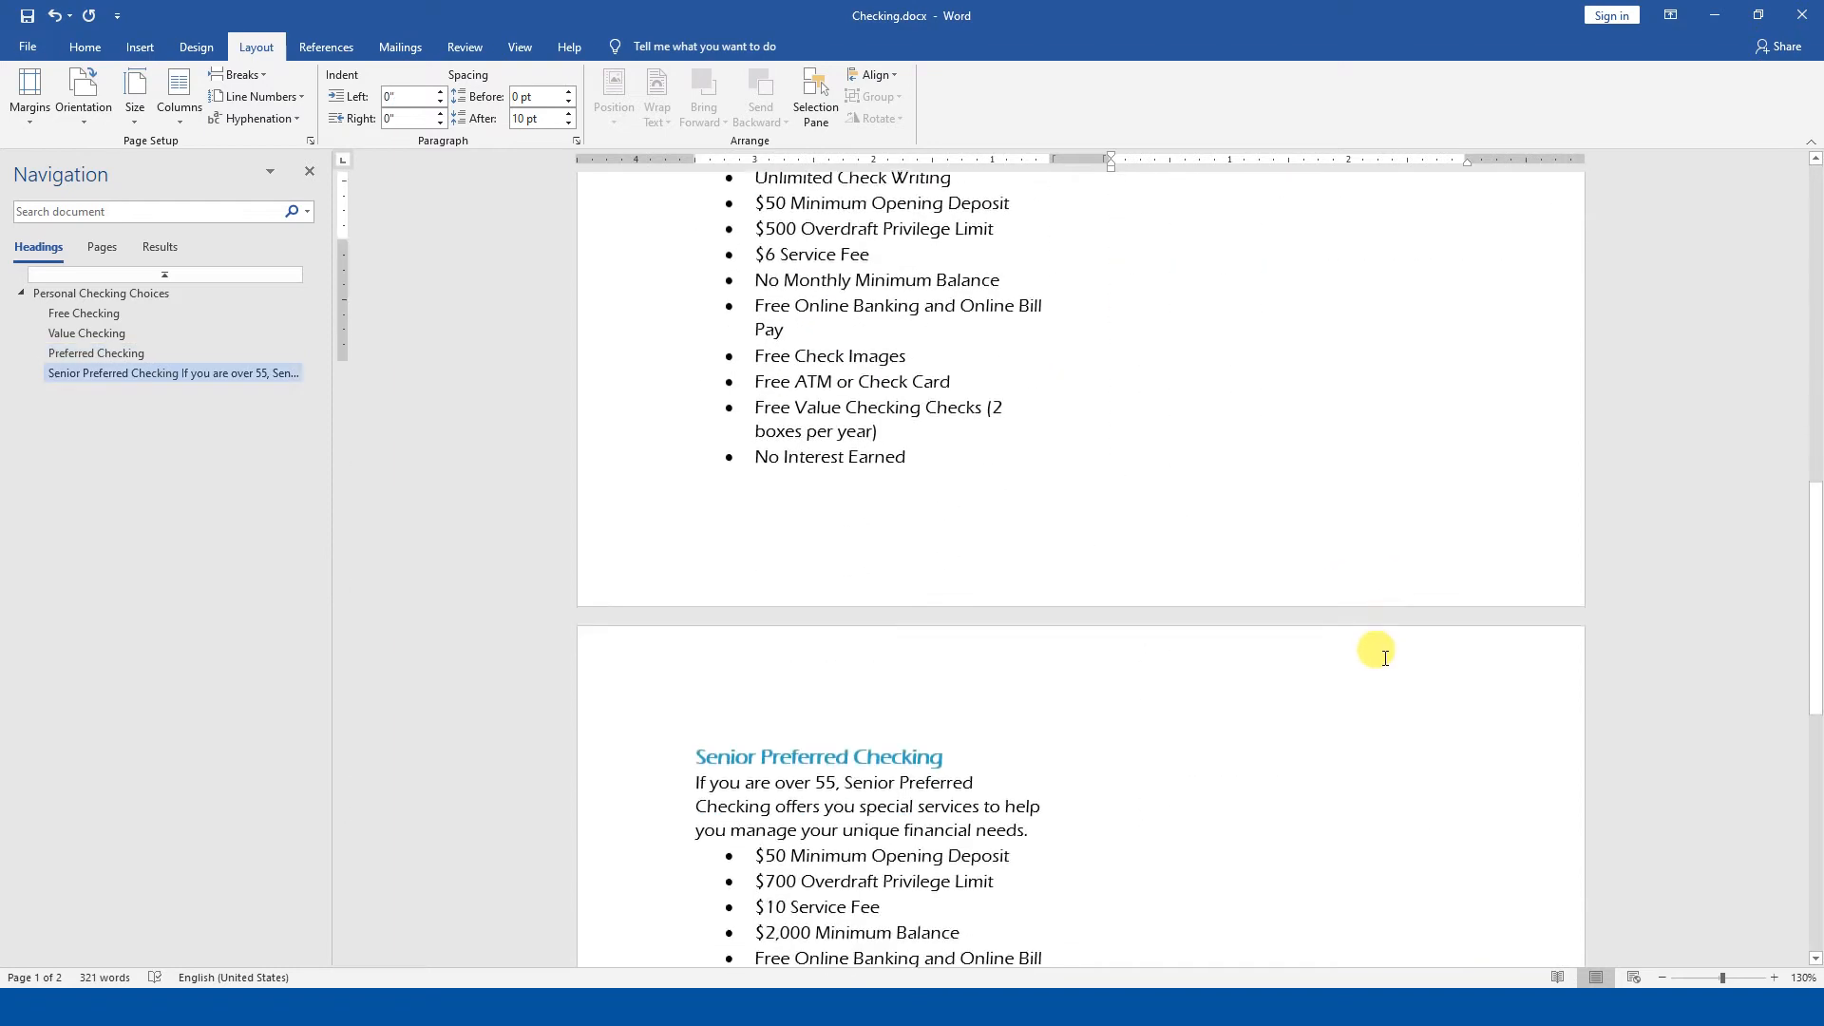
pyautogui.scroll(7, 1377, 652)
pyautogui.scroll(6, 1168, 708)
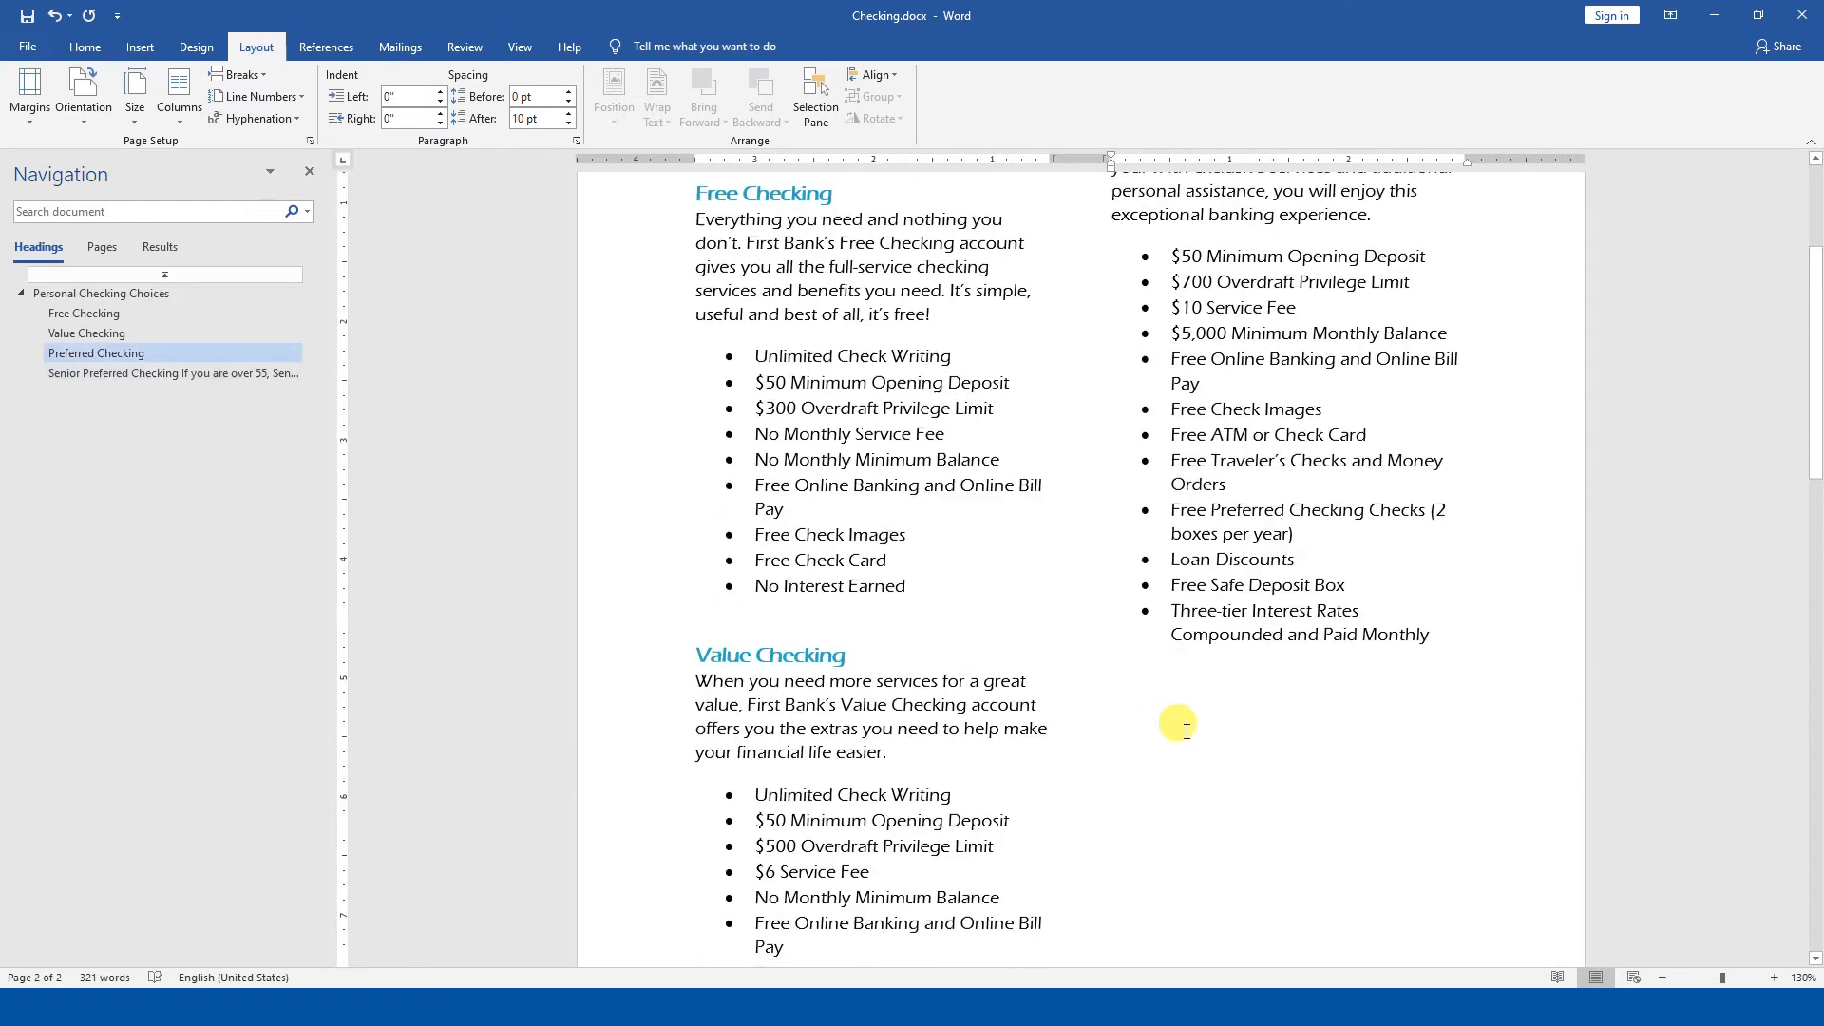
# - Undo and reapply the two-column layout to compare it with the single-column text
pyautogui.hotkey('ctrl', 'z')
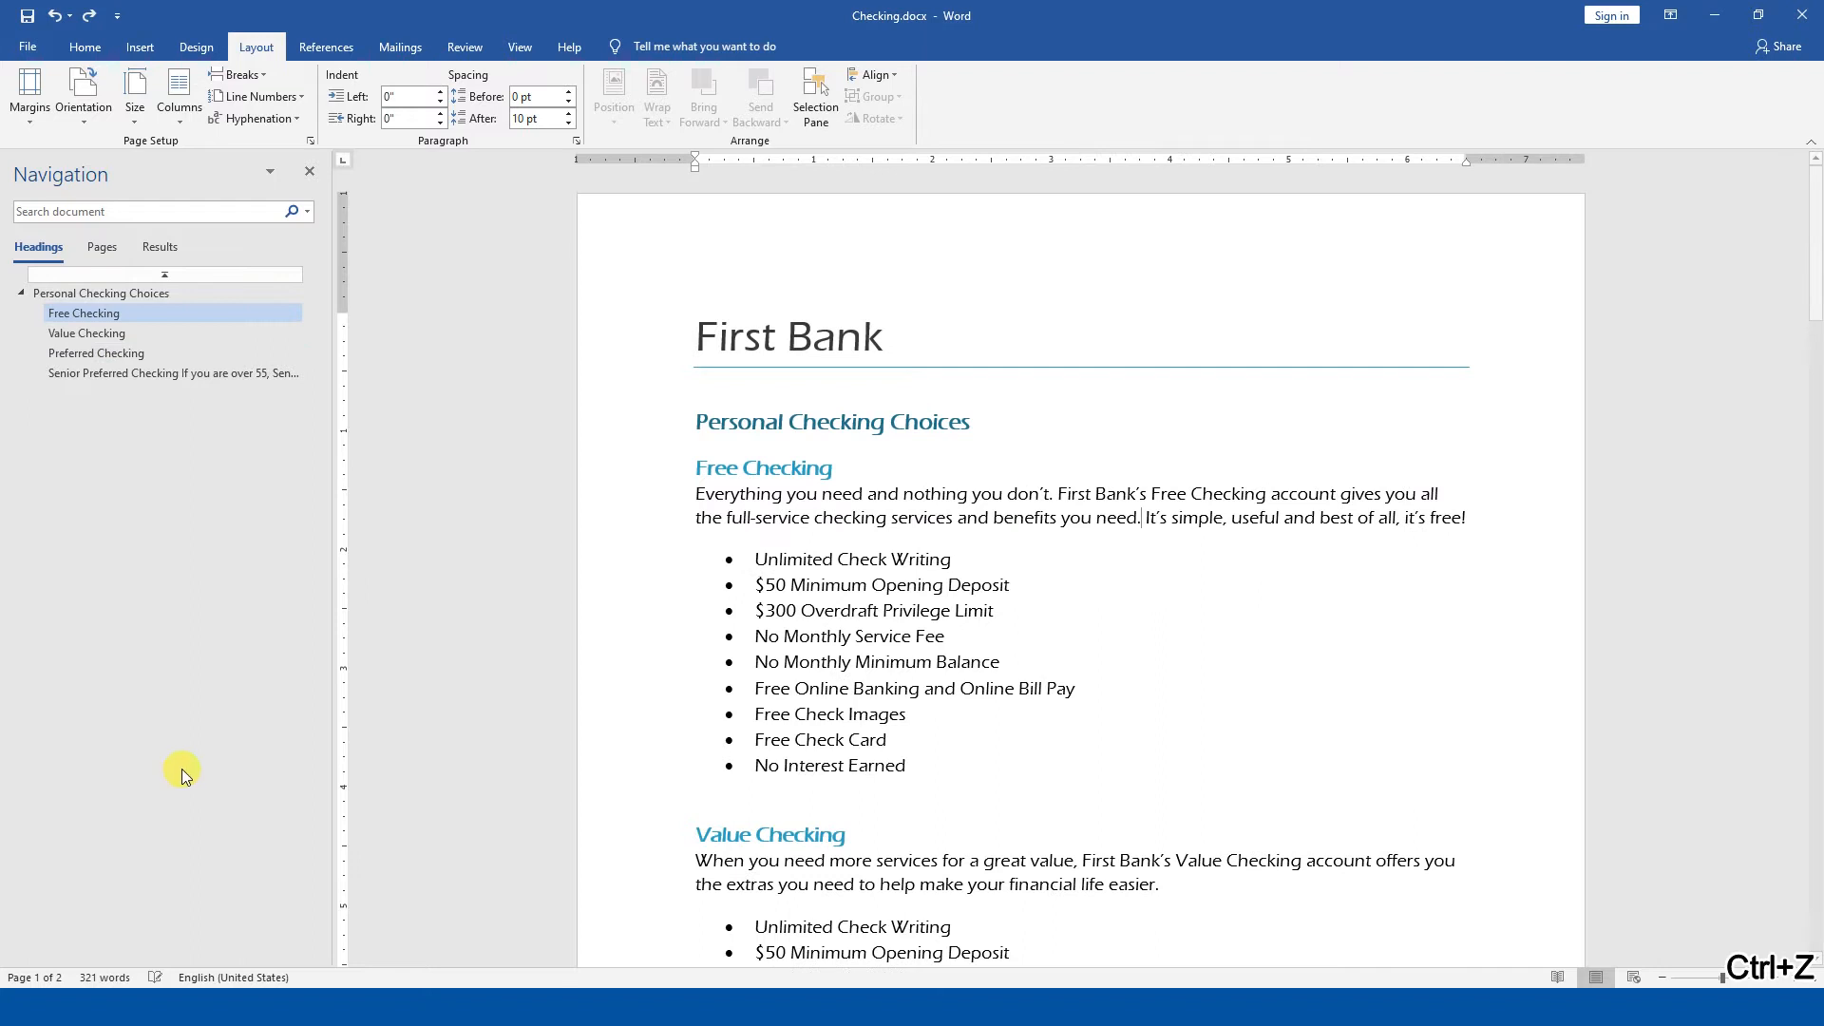
pyautogui.scroll(-4, 1103, 393)
pyautogui.click(1103, 395)
pyautogui.scroll(-2, 1084, 646)
pyautogui.scroll(-9, 1084, 649)
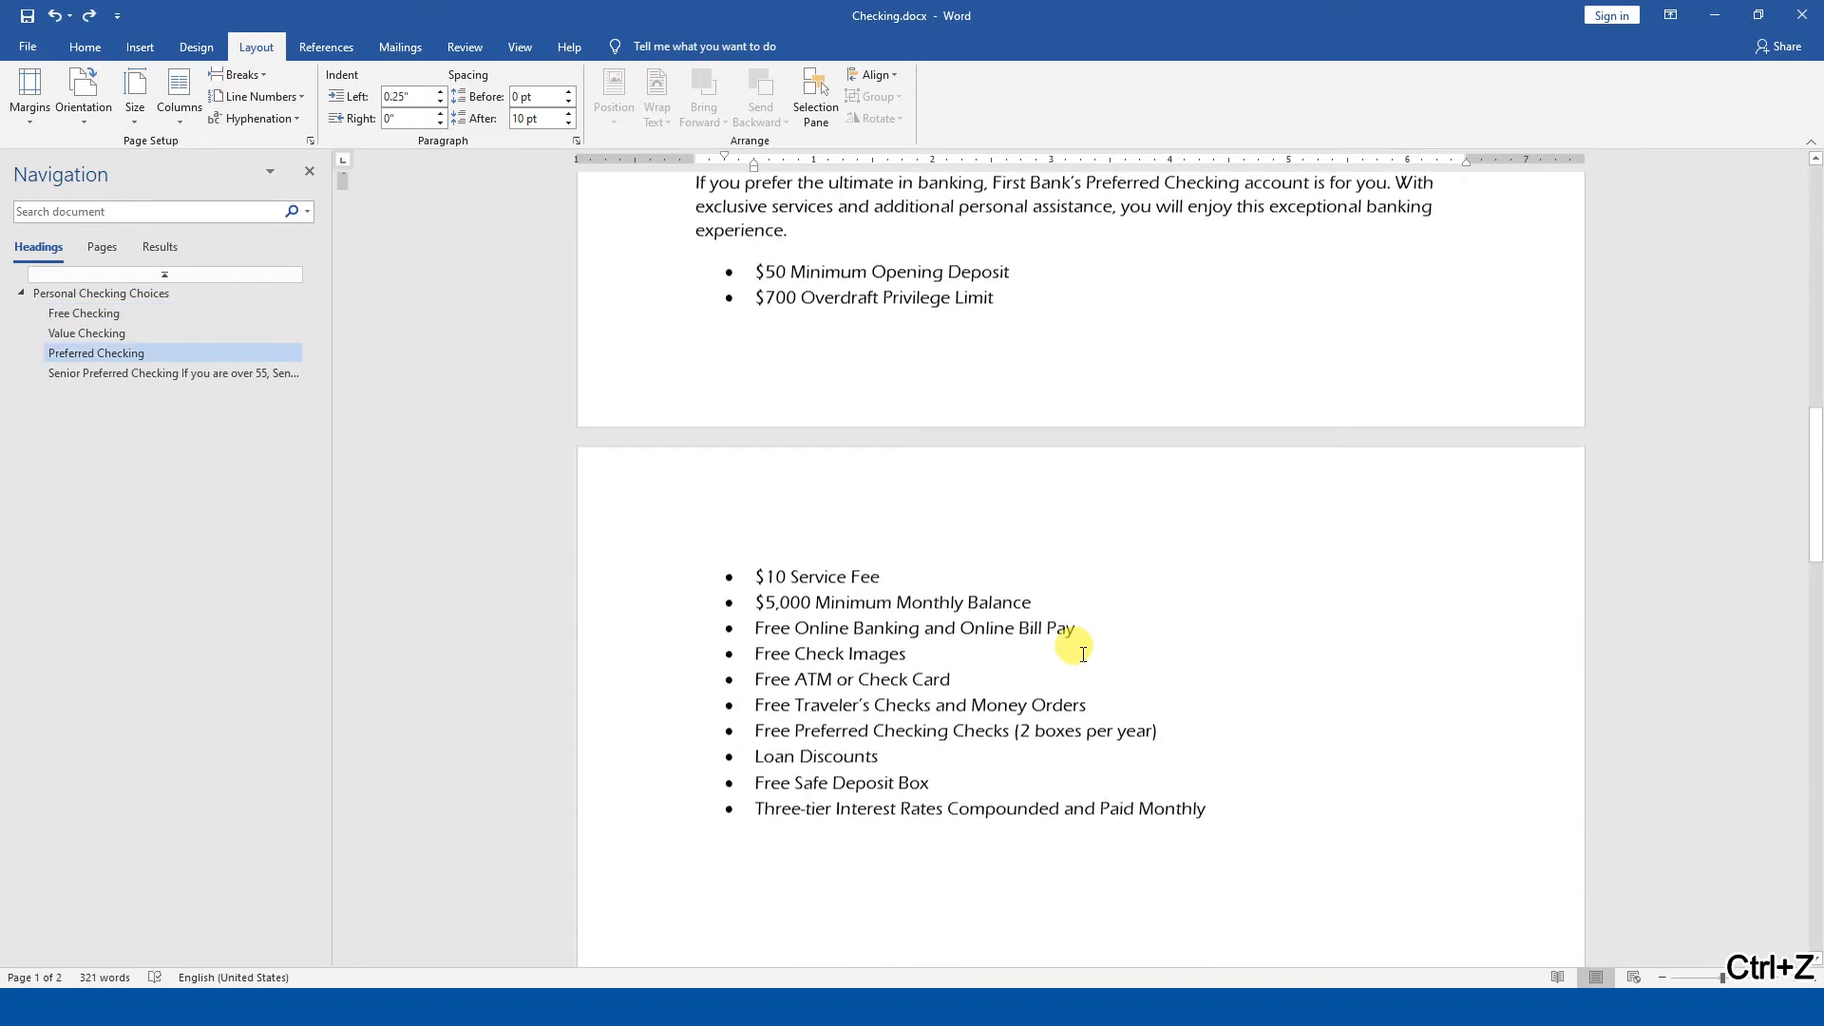
pyautogui.scroll(3, 1149, 668)
pyautogui.moveTo(1800, 582); pyautogui.dragTo(1498, 326)
pyautogui.hotkey('ctrl', 'y')
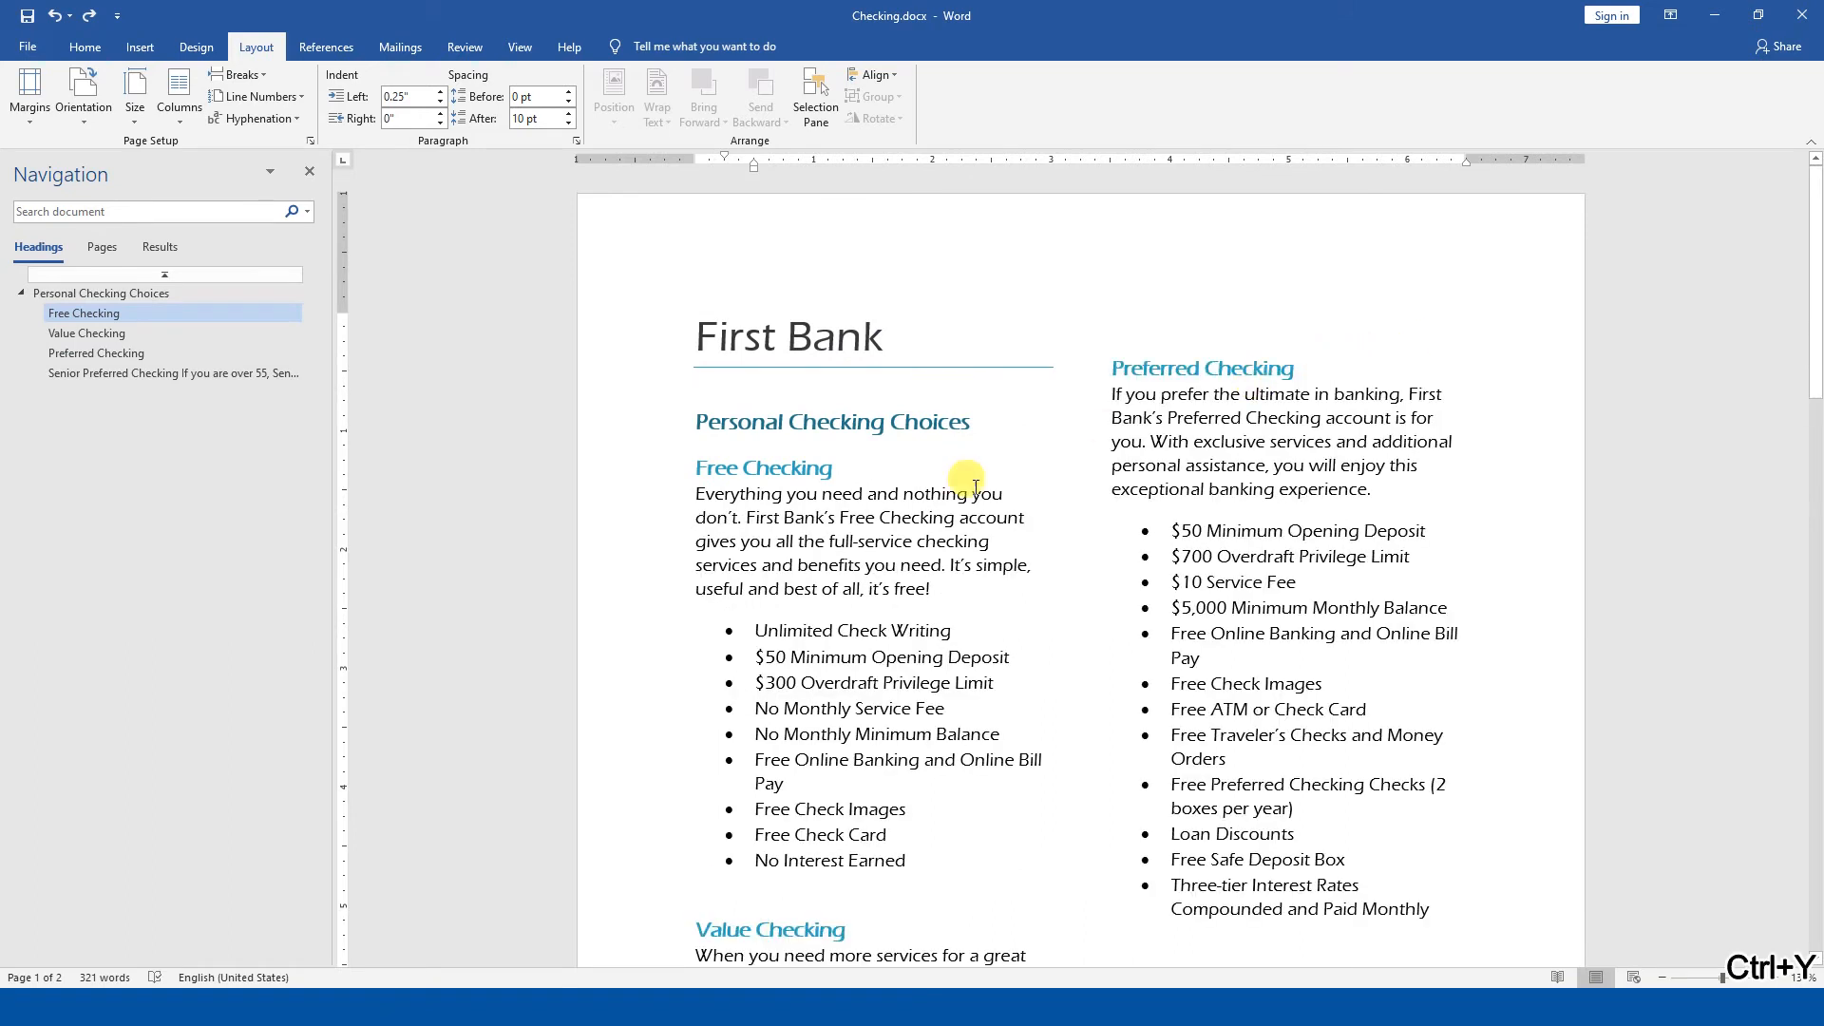
# - Examine how the checking sections are distributed over the two columns and across the page break
pyautogui.scroll(-3, 1038, 618)
pyautogui.scroll(3, 1149, 635)
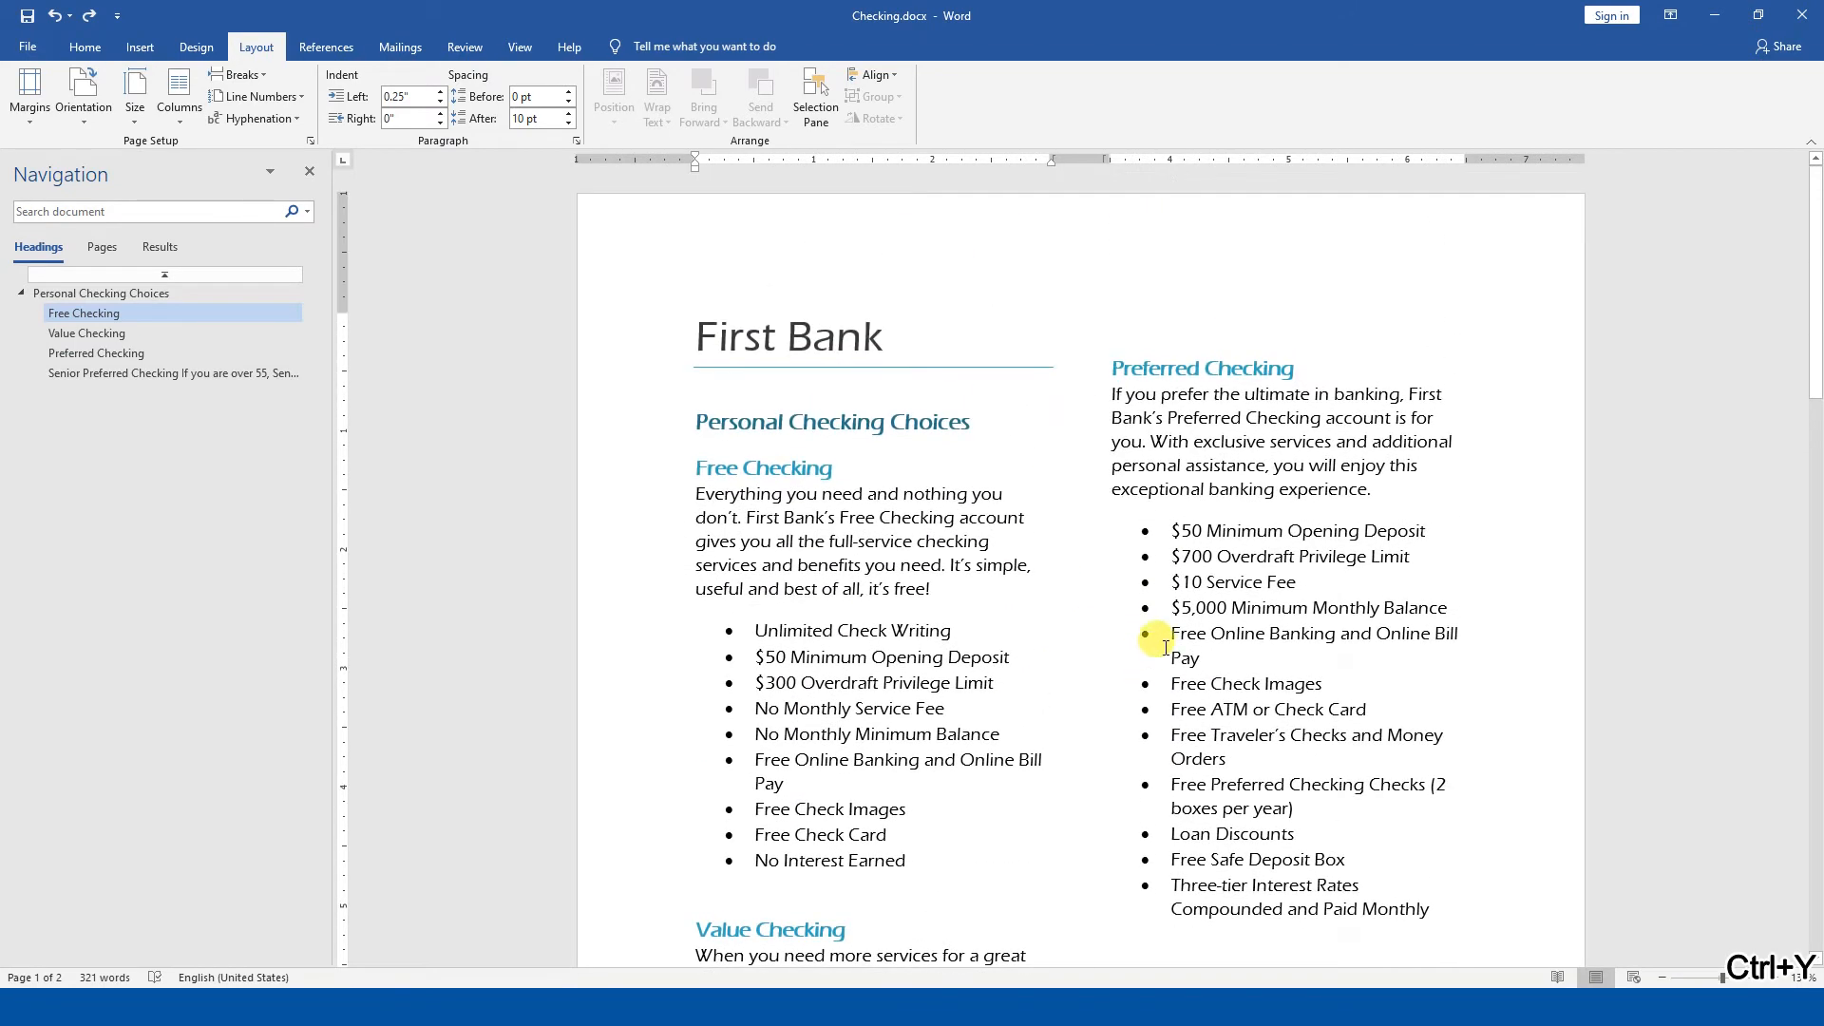
pyautogui.scroll(-4, 978, 700)
pyautogui.scroll(-6, 990, 708)
pyautogui.scroll(9, 991, 706)
pyautogui.scroll(1, 991, 706)
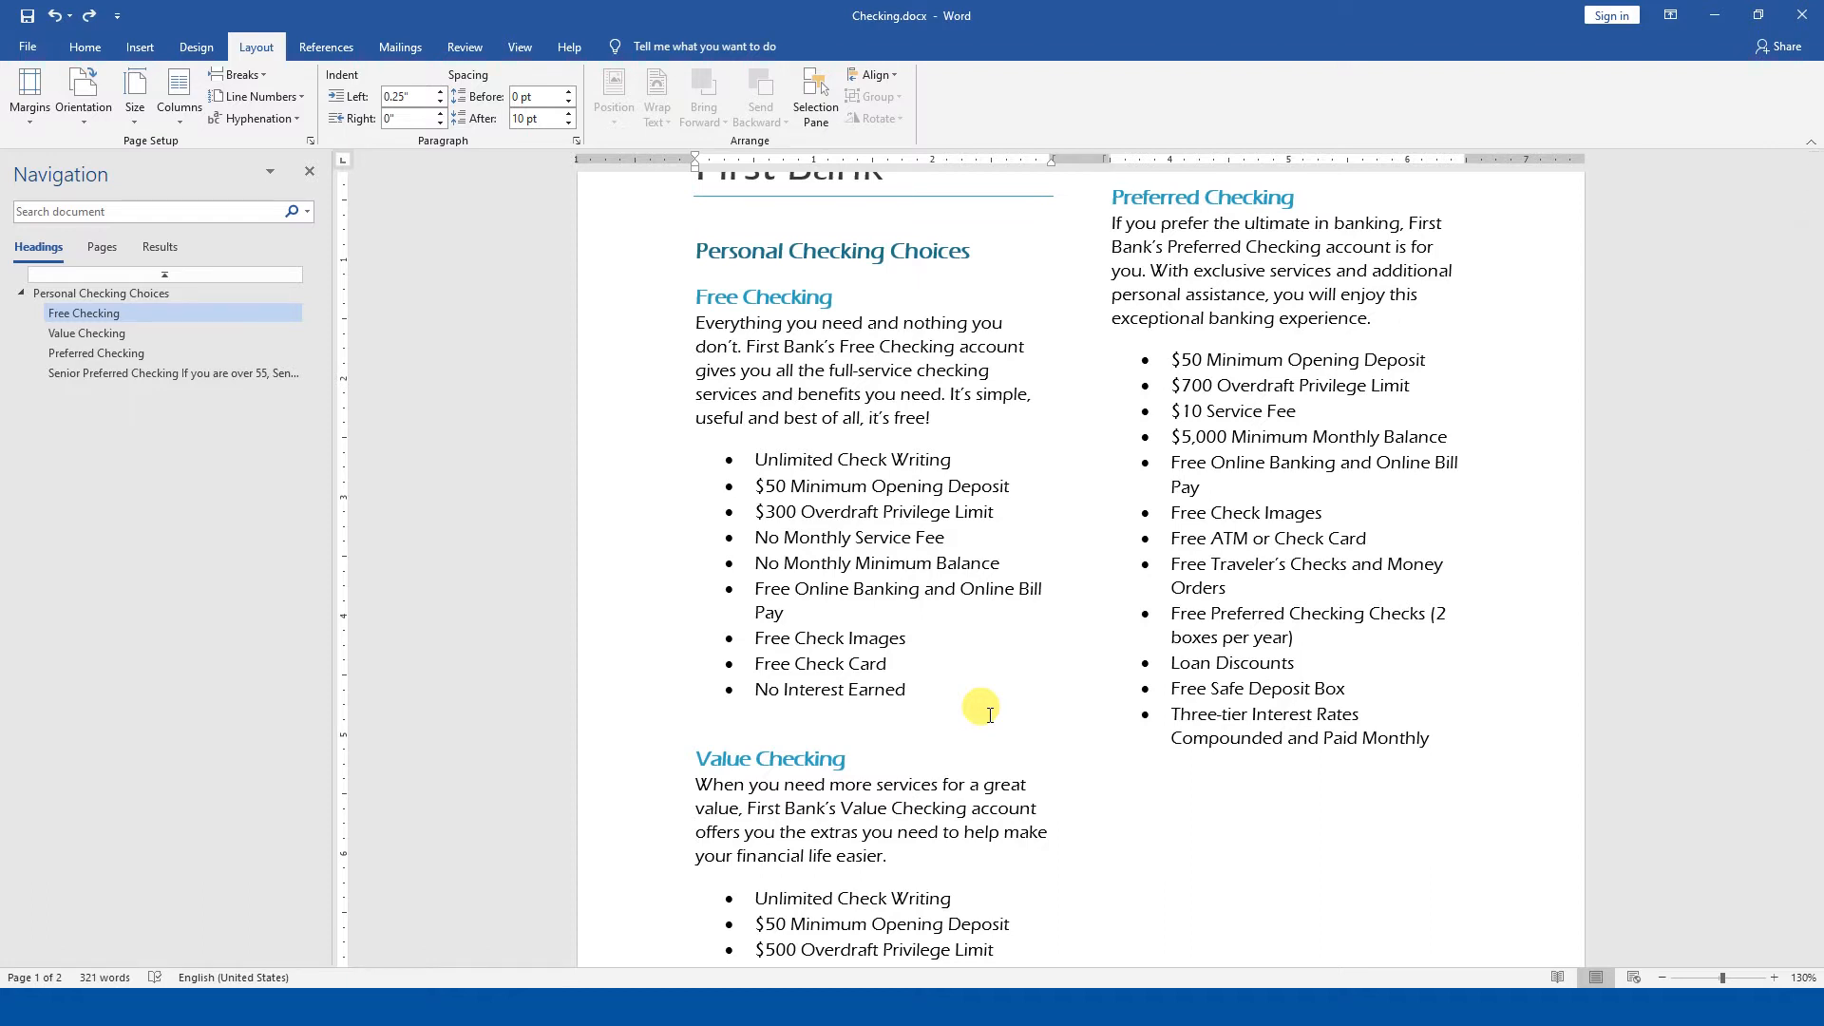
pyautogui.scroll(-8, 988, 714)
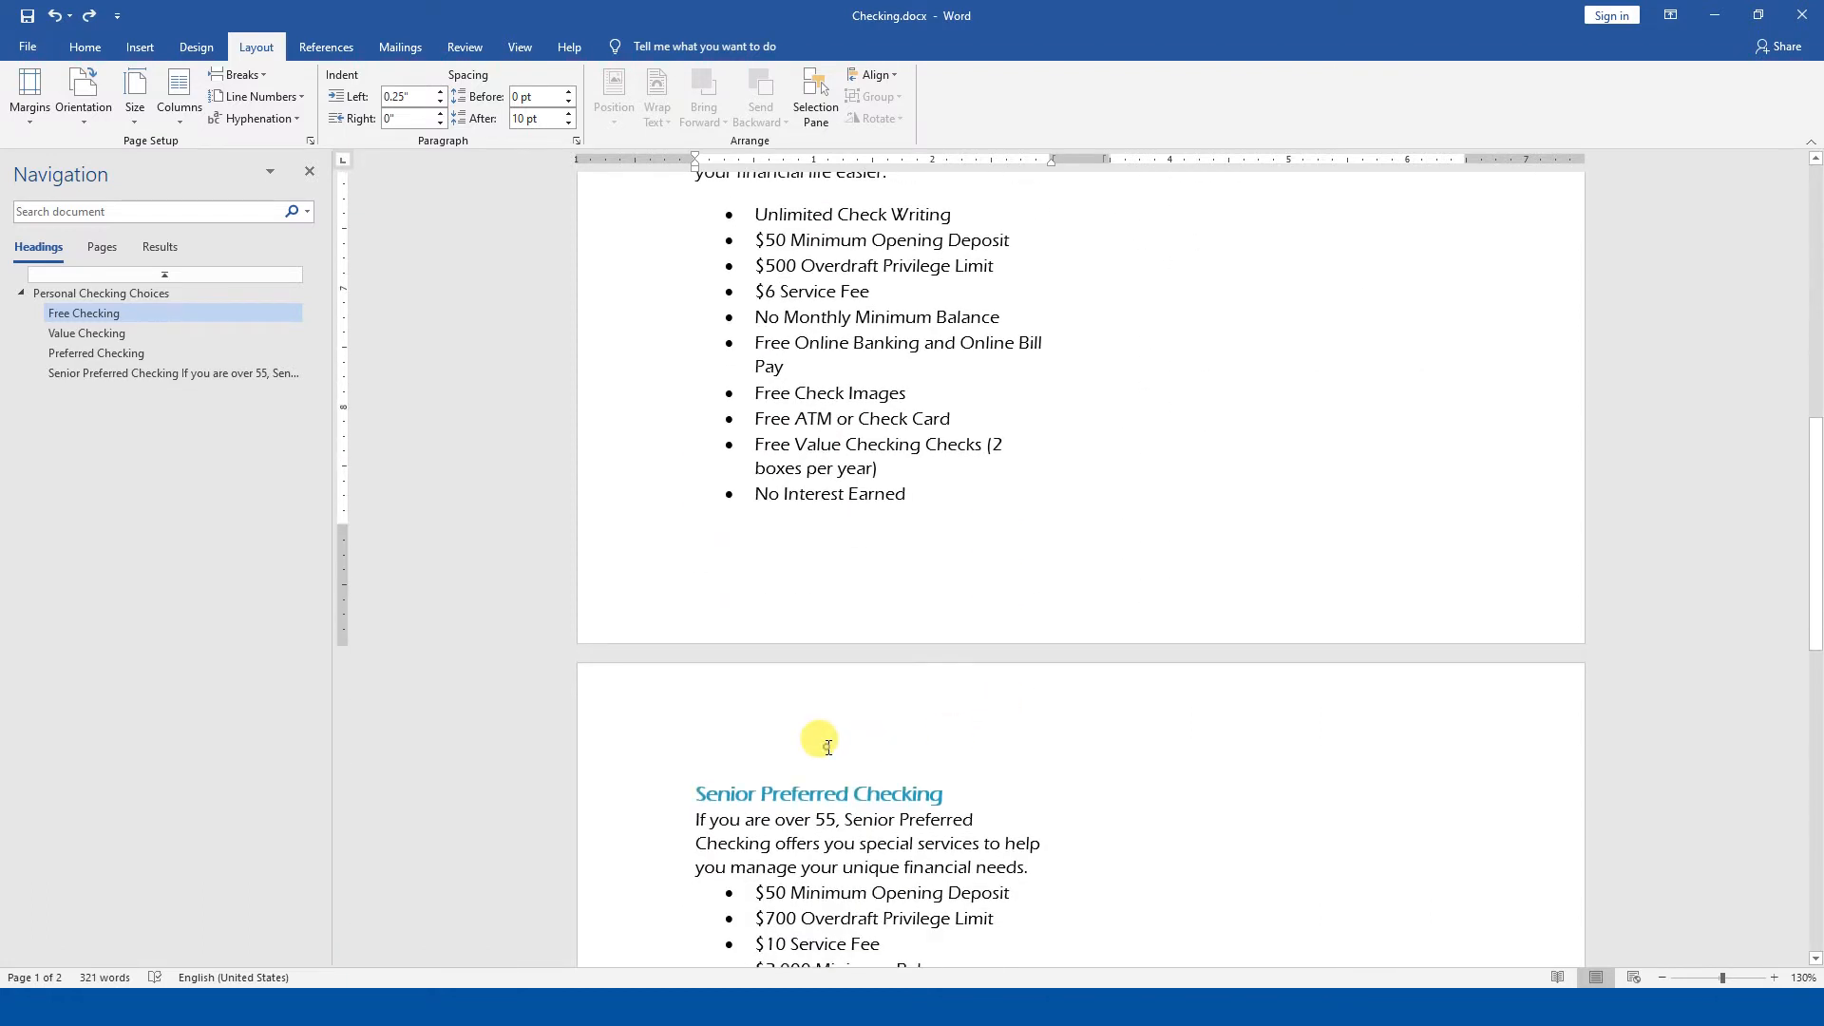
pyautogui.click(822, 750)
pyautogui.scroll(6, 1153, 798)
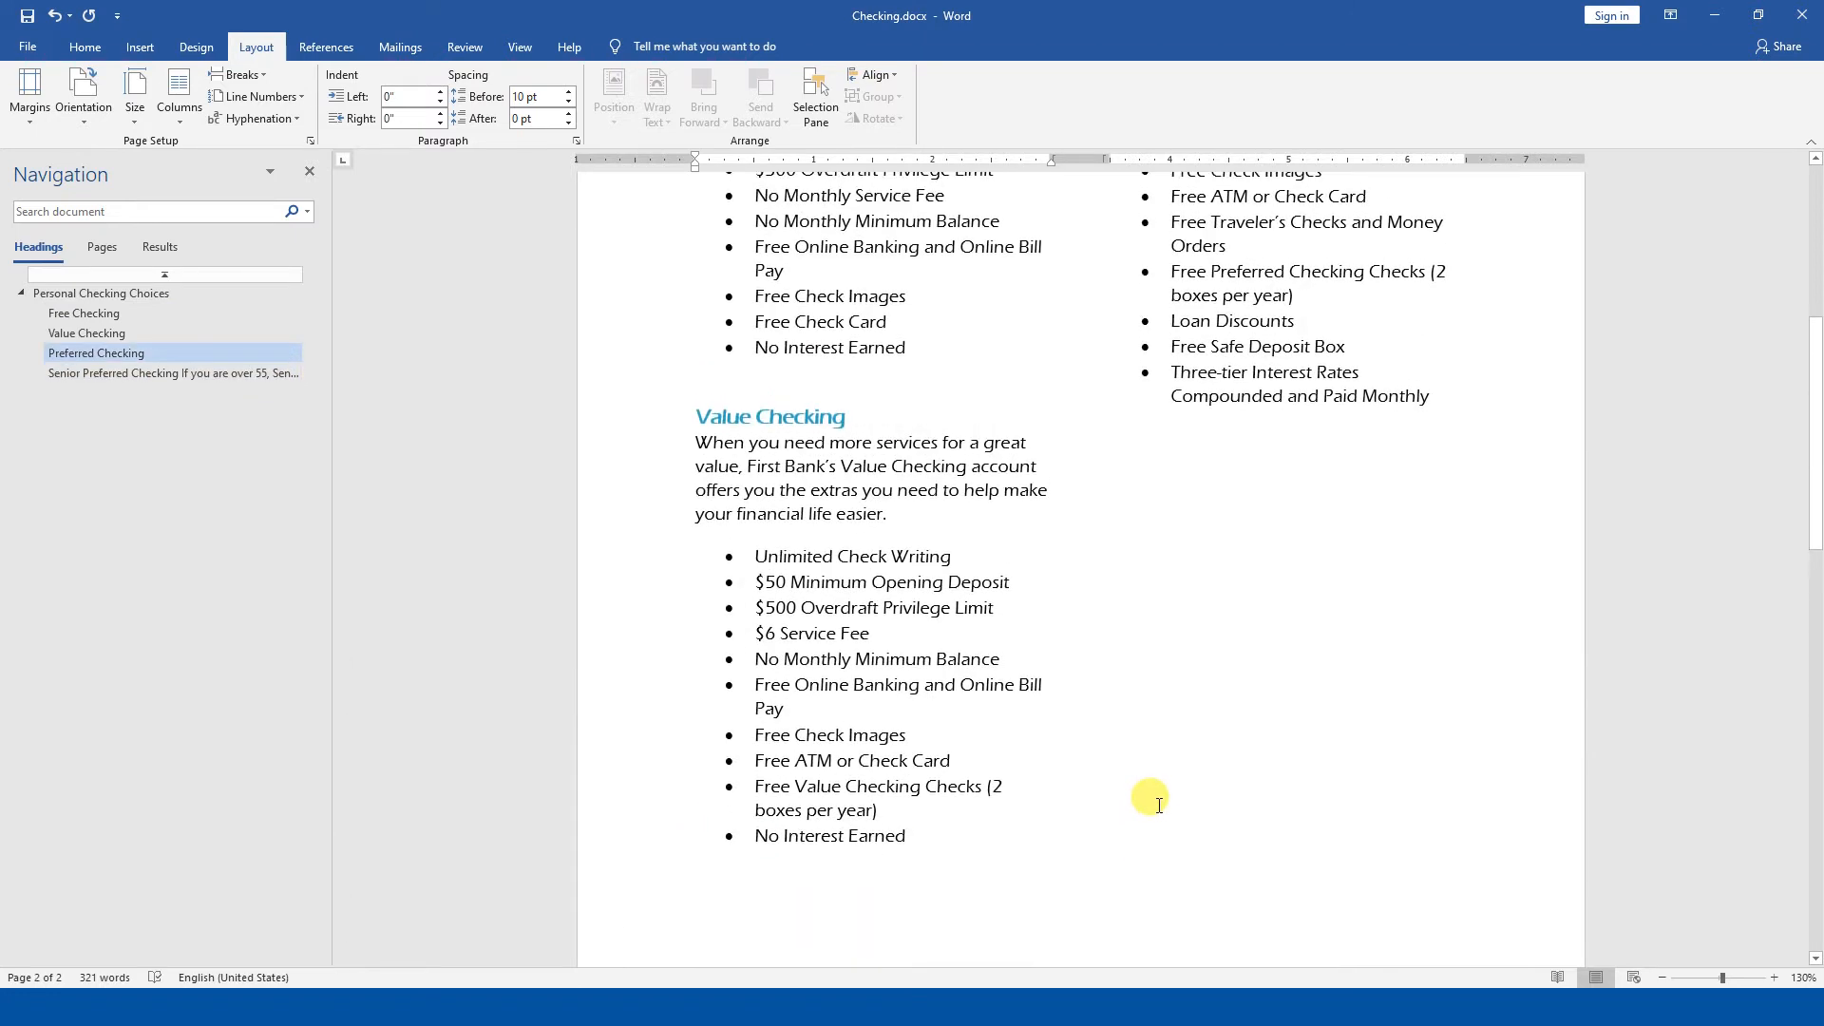
pyautogui.scroll(1, 1111, 834)
pyautogui.scroll(-6, 1107, 822)
pyautogui.scroll(3, 1350, 612)
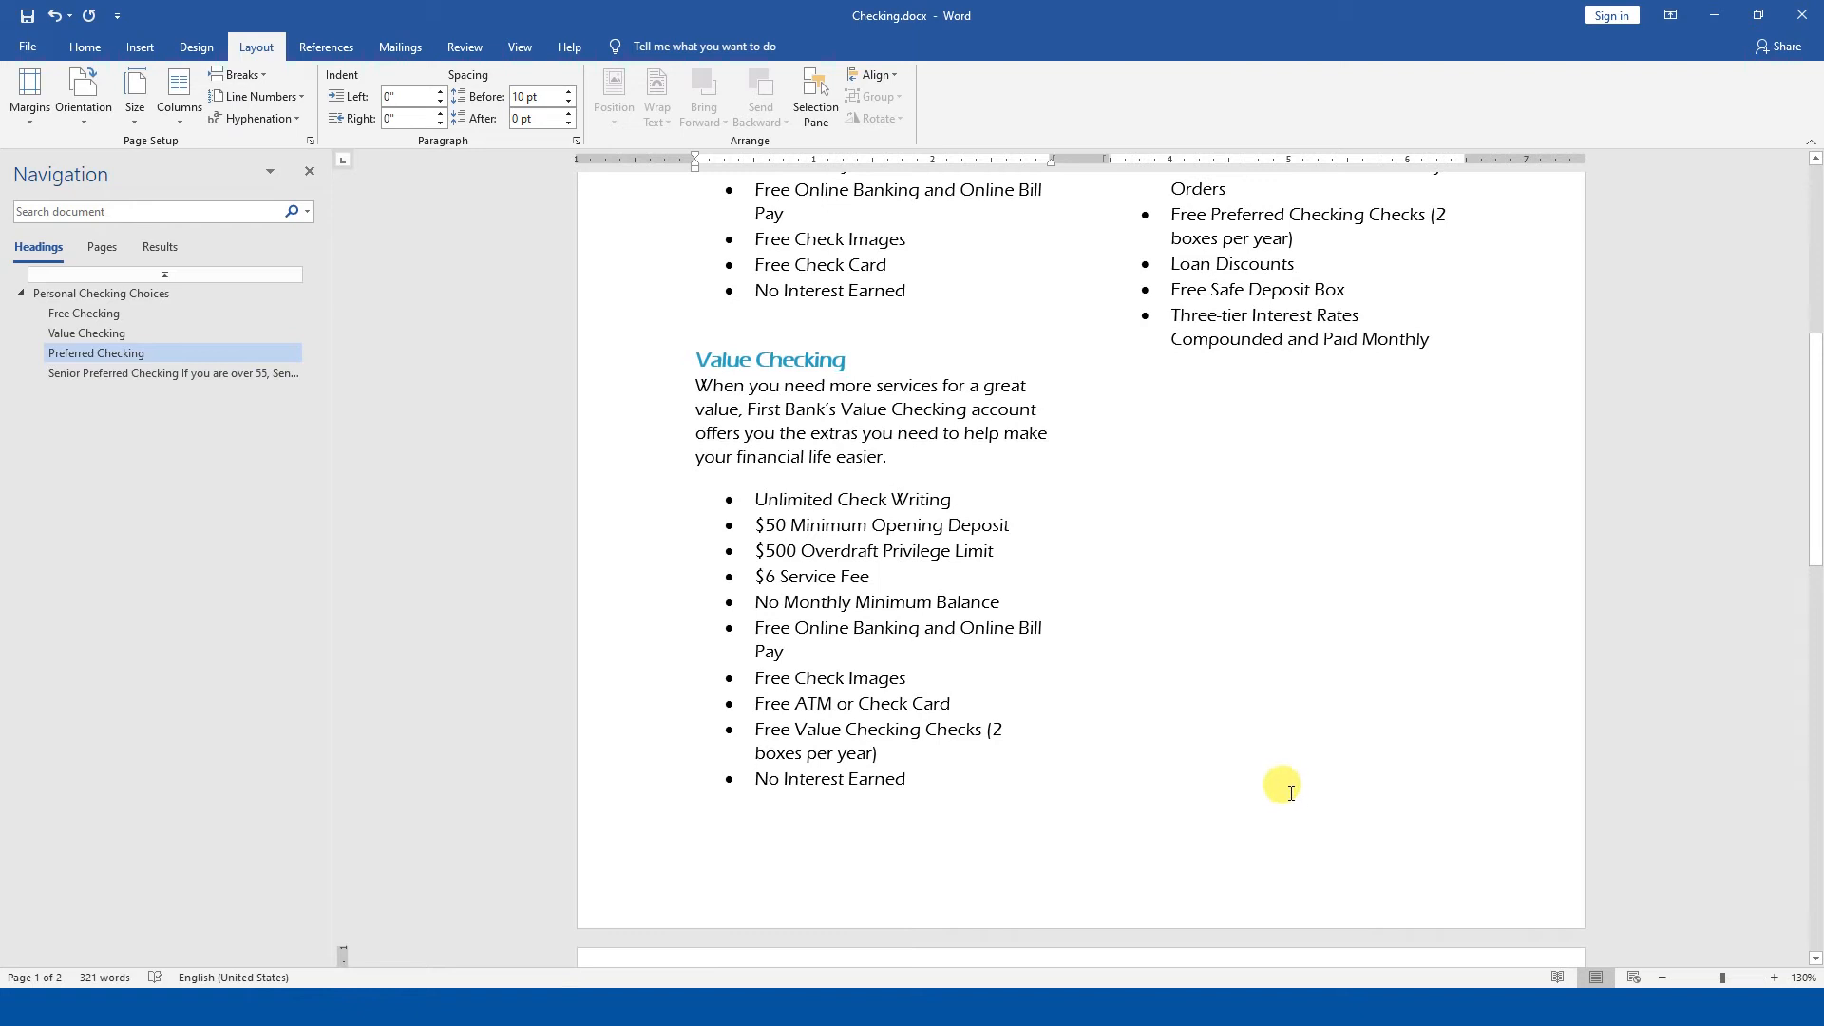
pyautogui.scroll(3, 1279, 798)
pyautogui.click(825, 666)
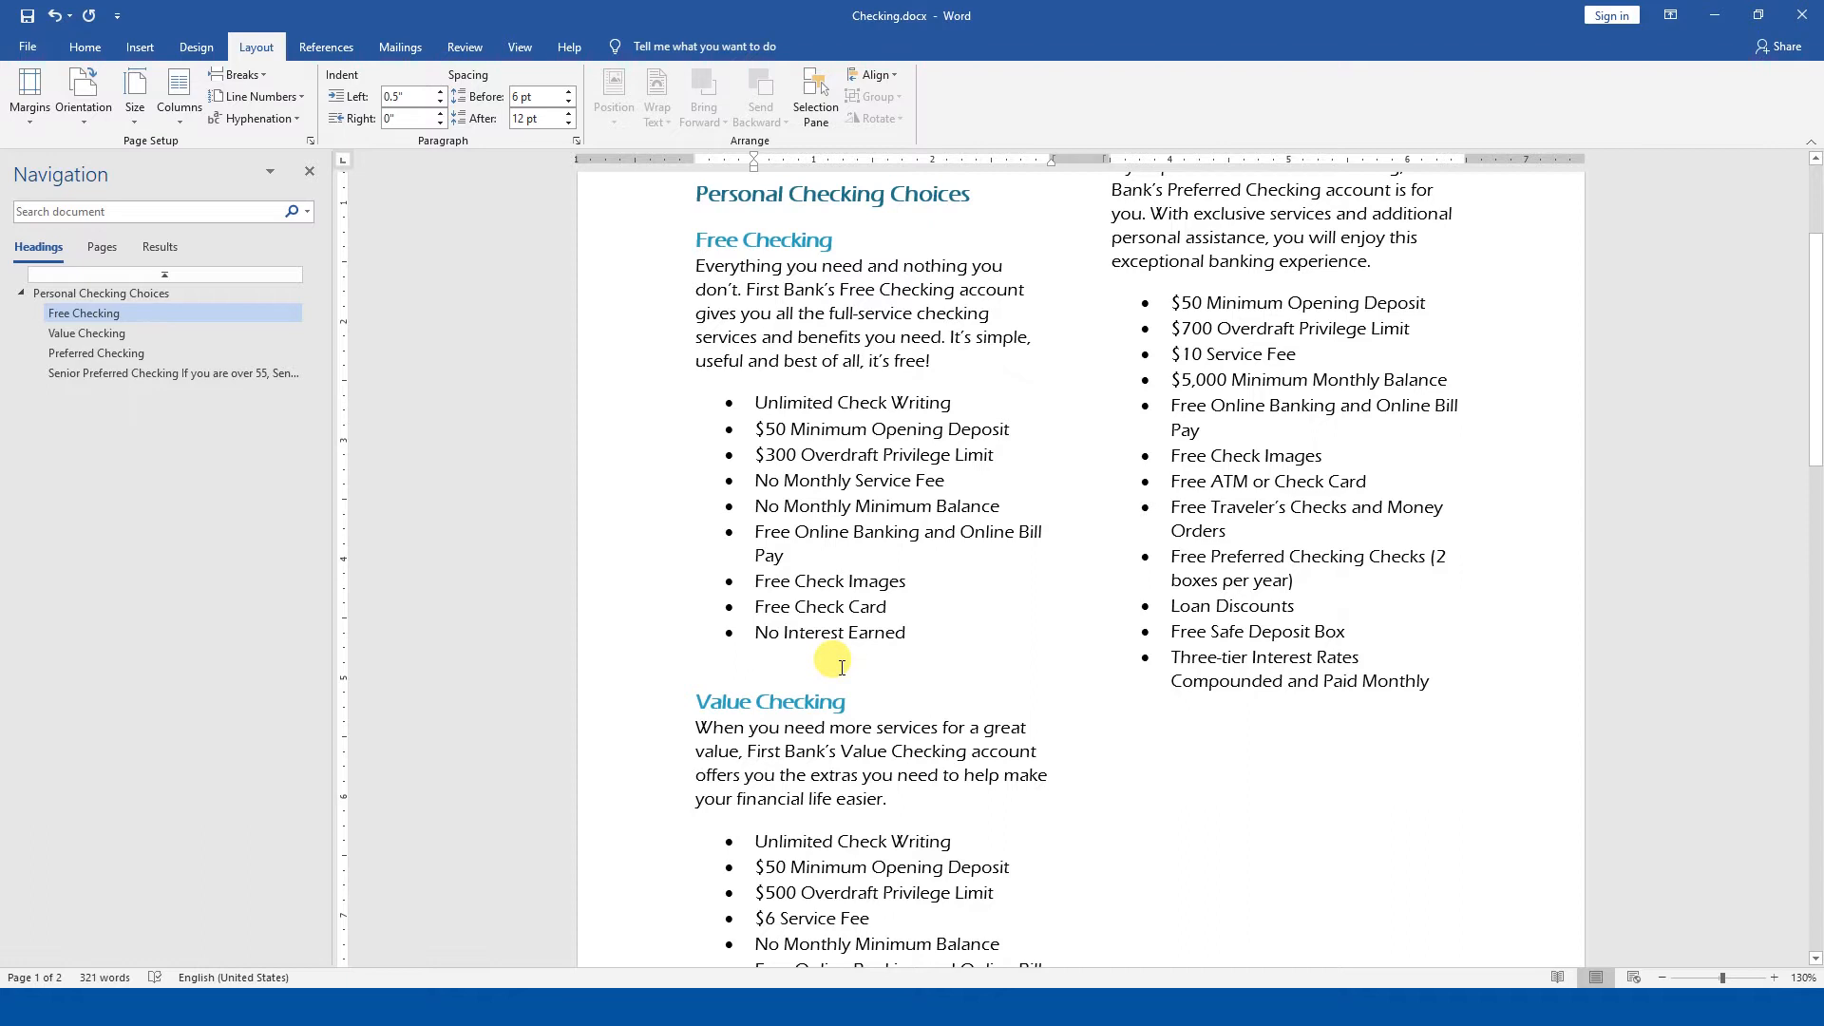
# - Return the whole document to a single column
pyautogui.click(178, 102)
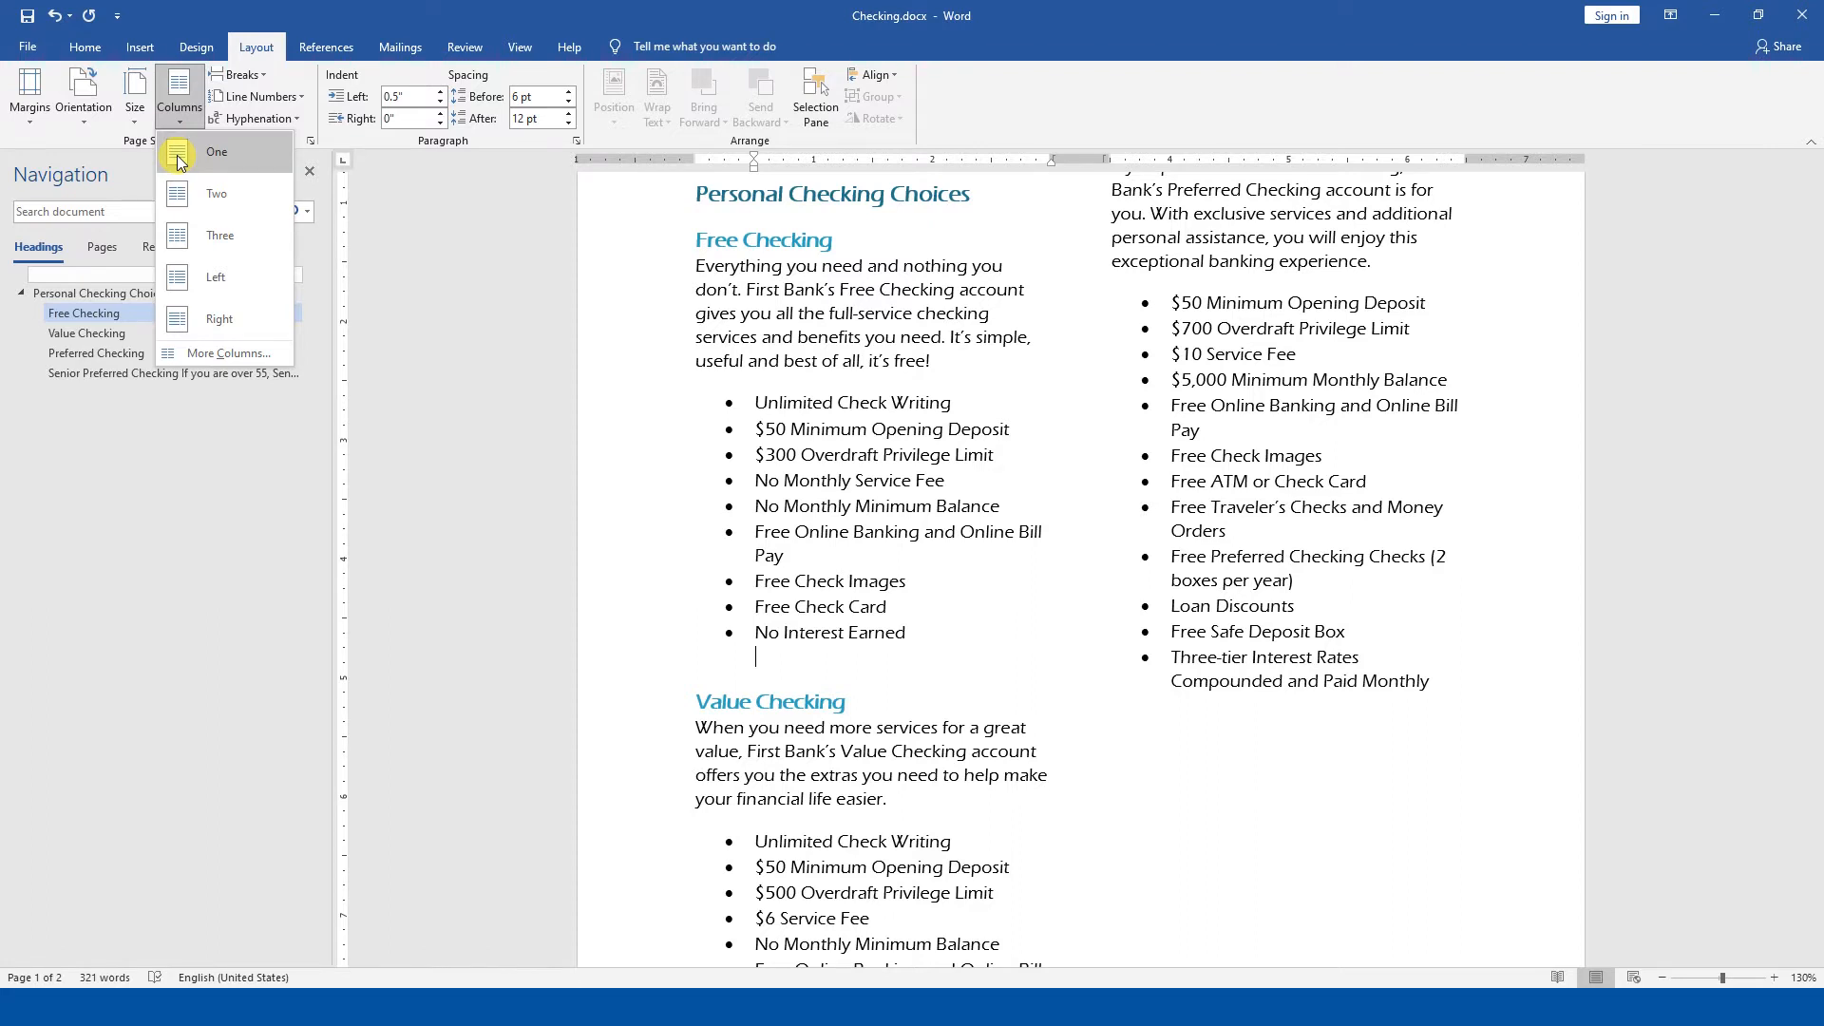
pyautogui.click(261, 153)
pyautogui.scroll(3, 754, 521)
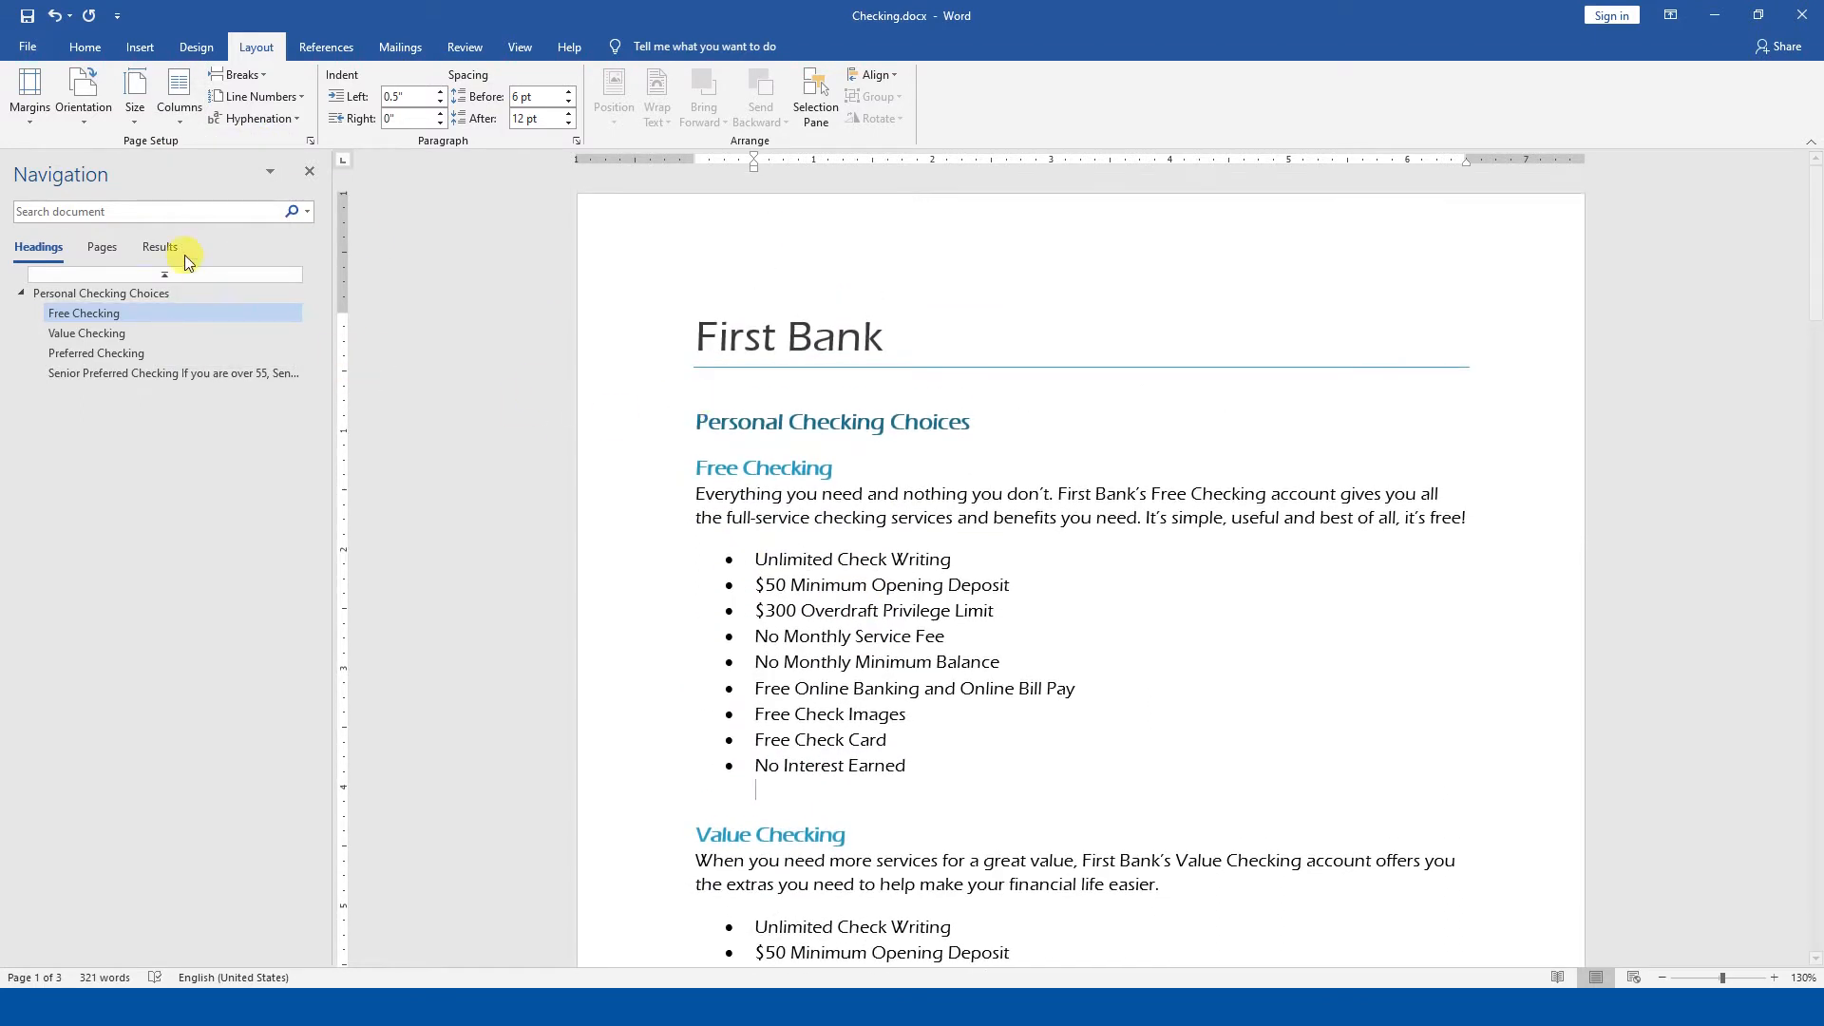
# - Try the Two column preset on the document, followed by the Three preset
pyautogui.click(183, 112)
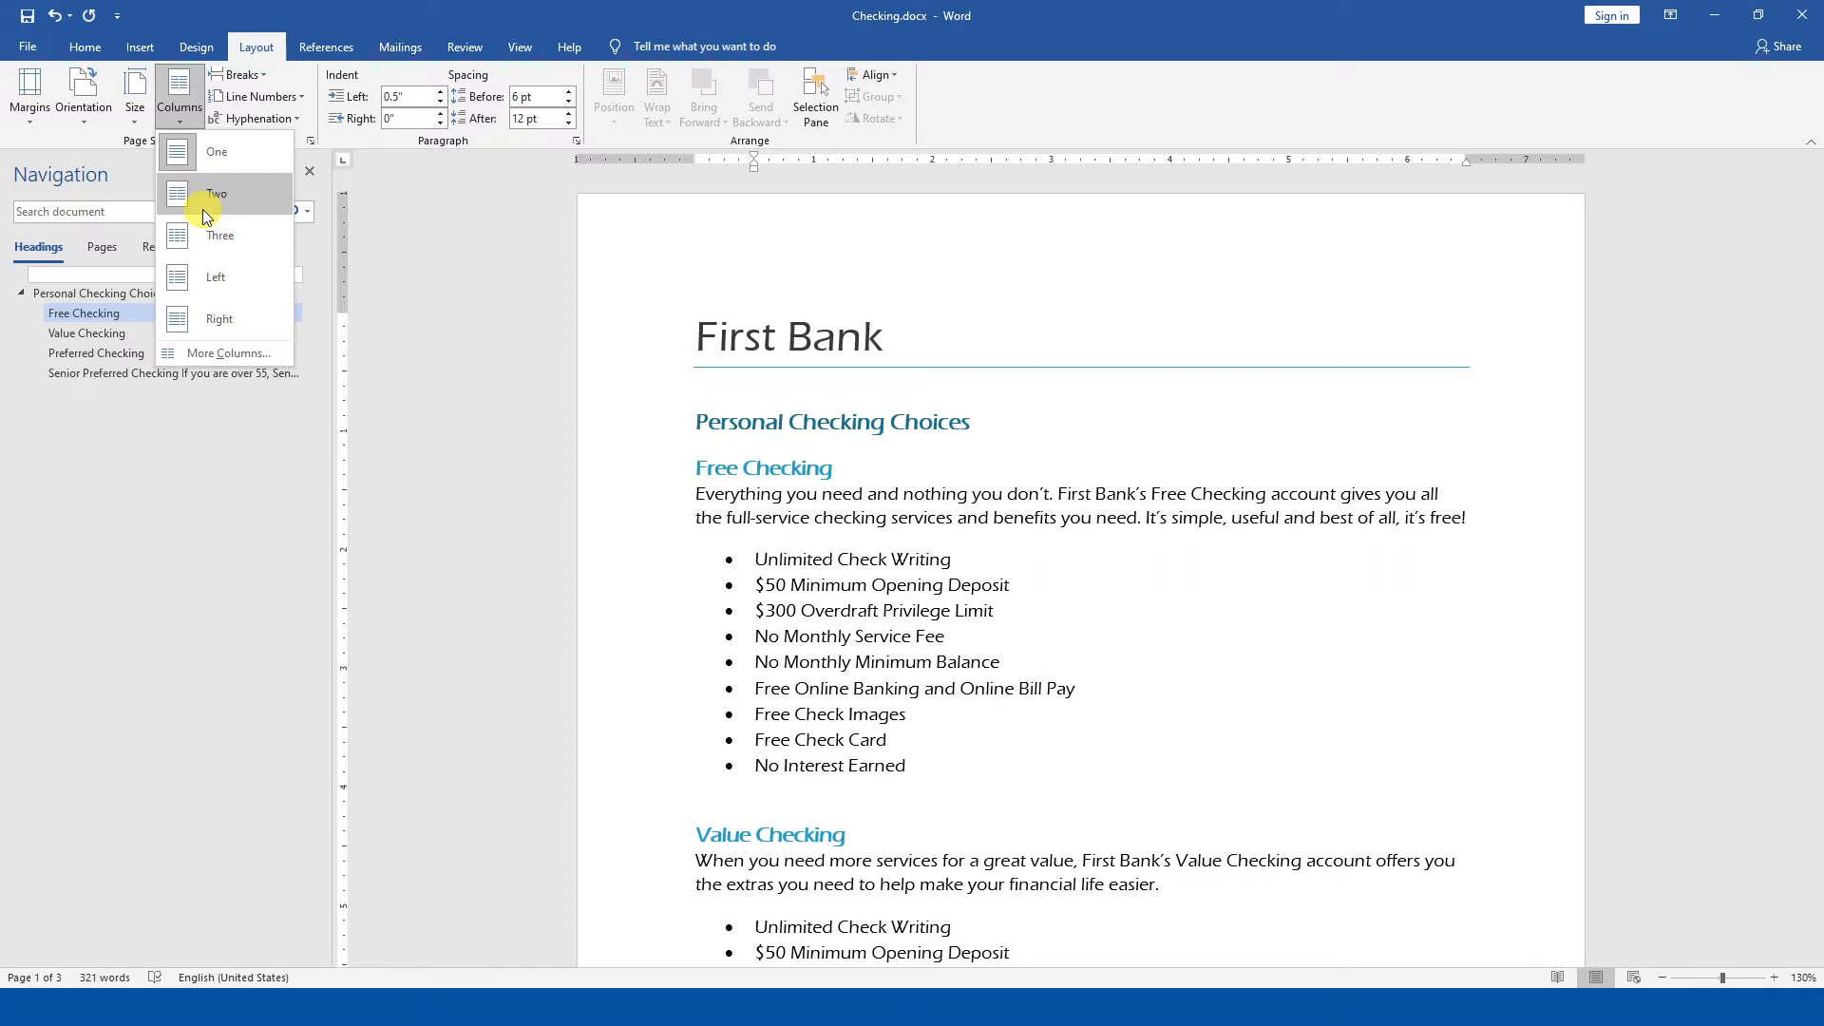
pyautogui.click(203, 209)
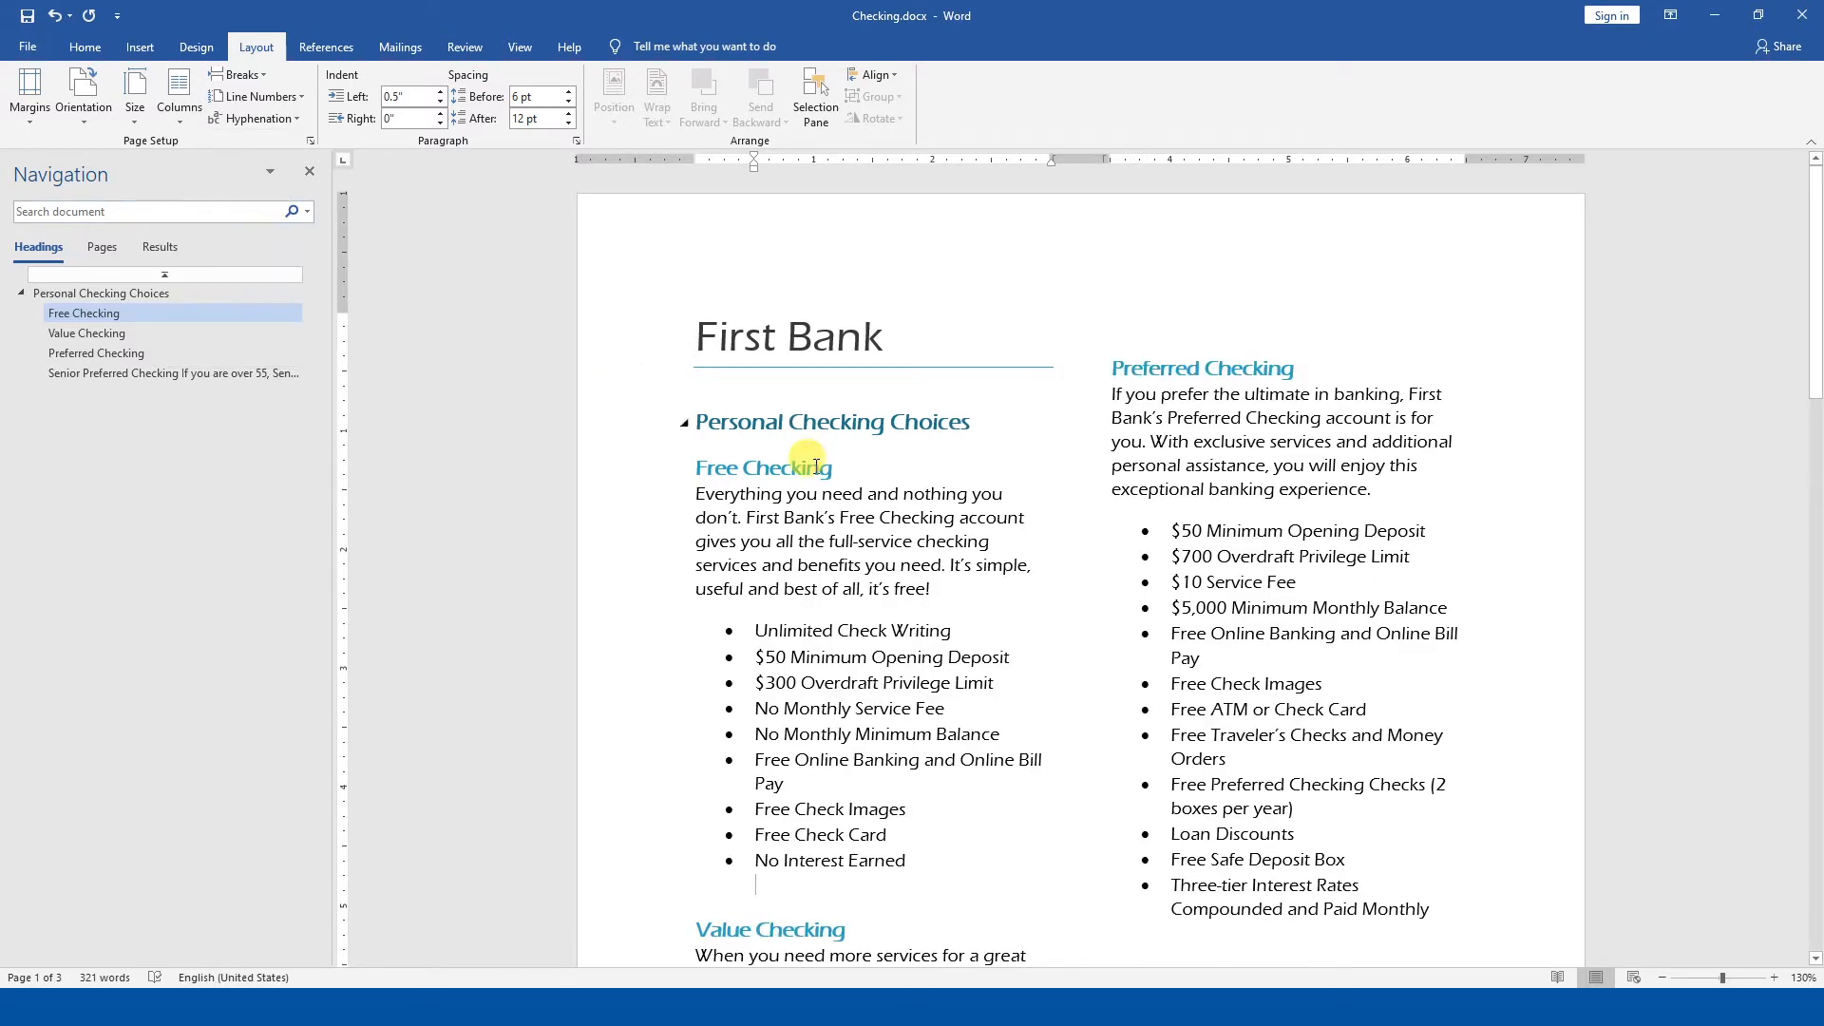
pyautogui.click(179, 95)
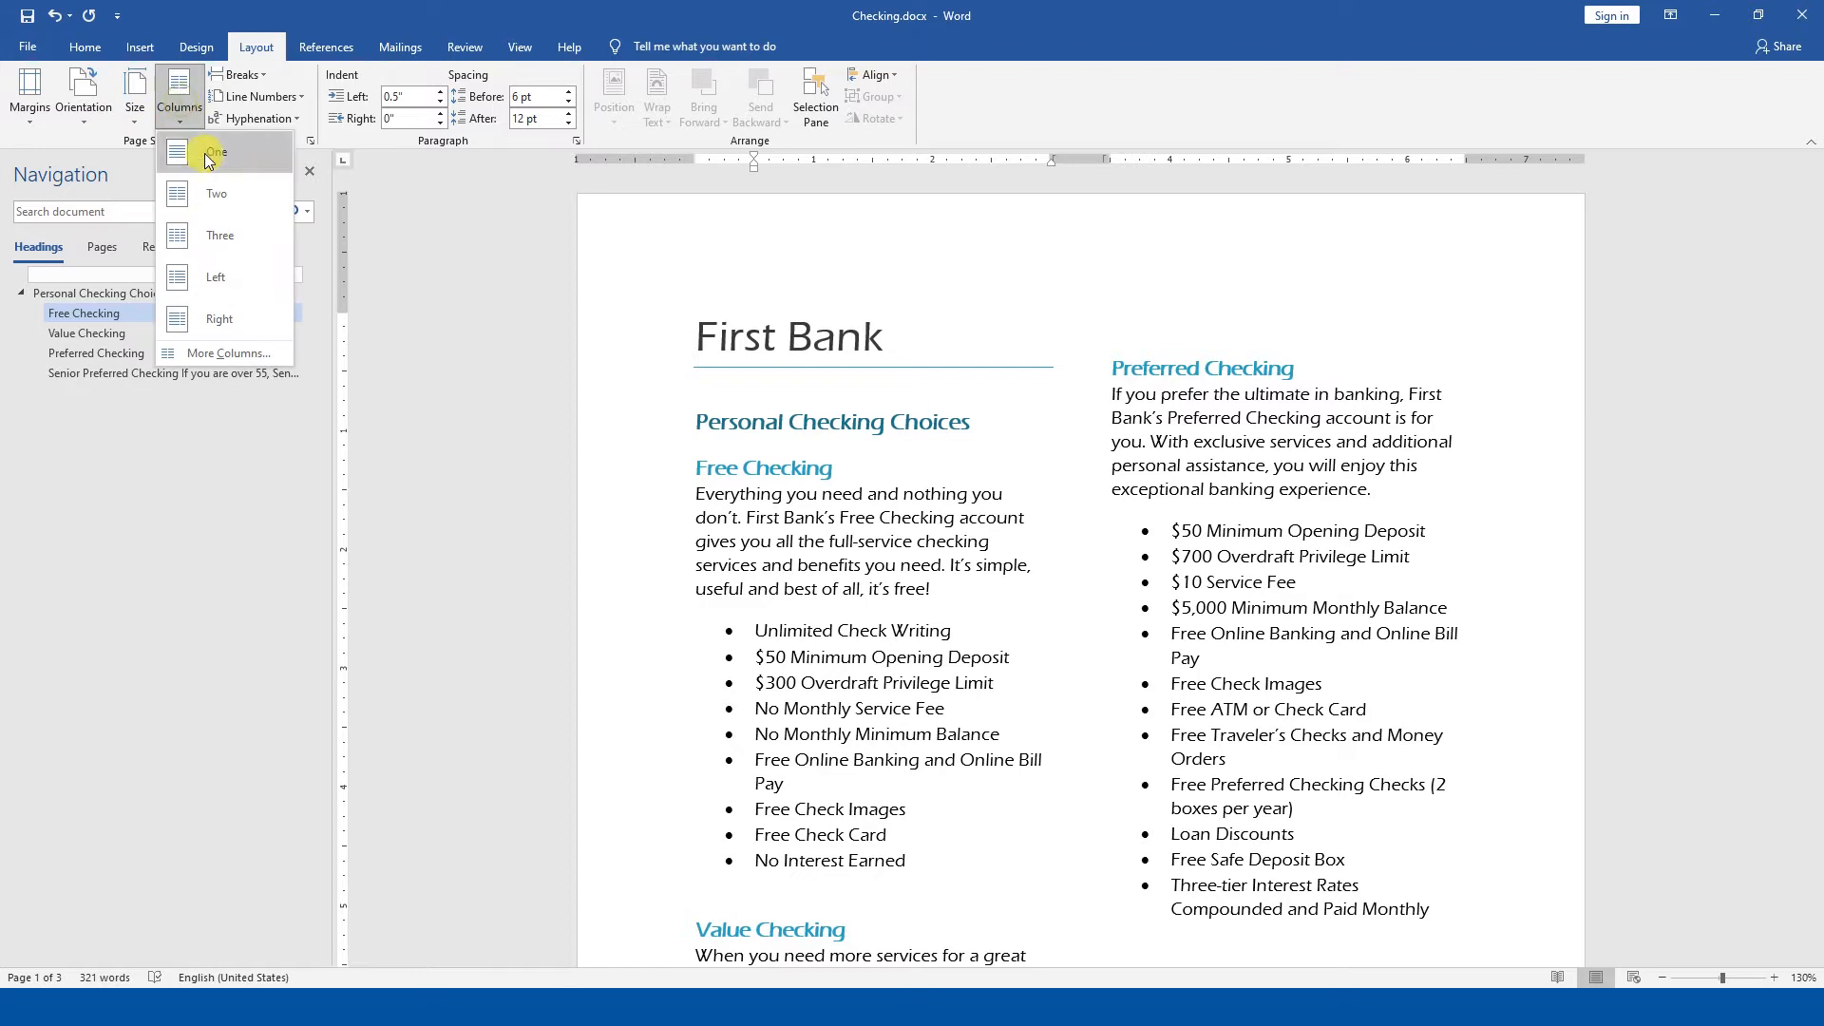
pyautogui.click(238, 249)
pyautogui.scroll(3, 1143, 725)
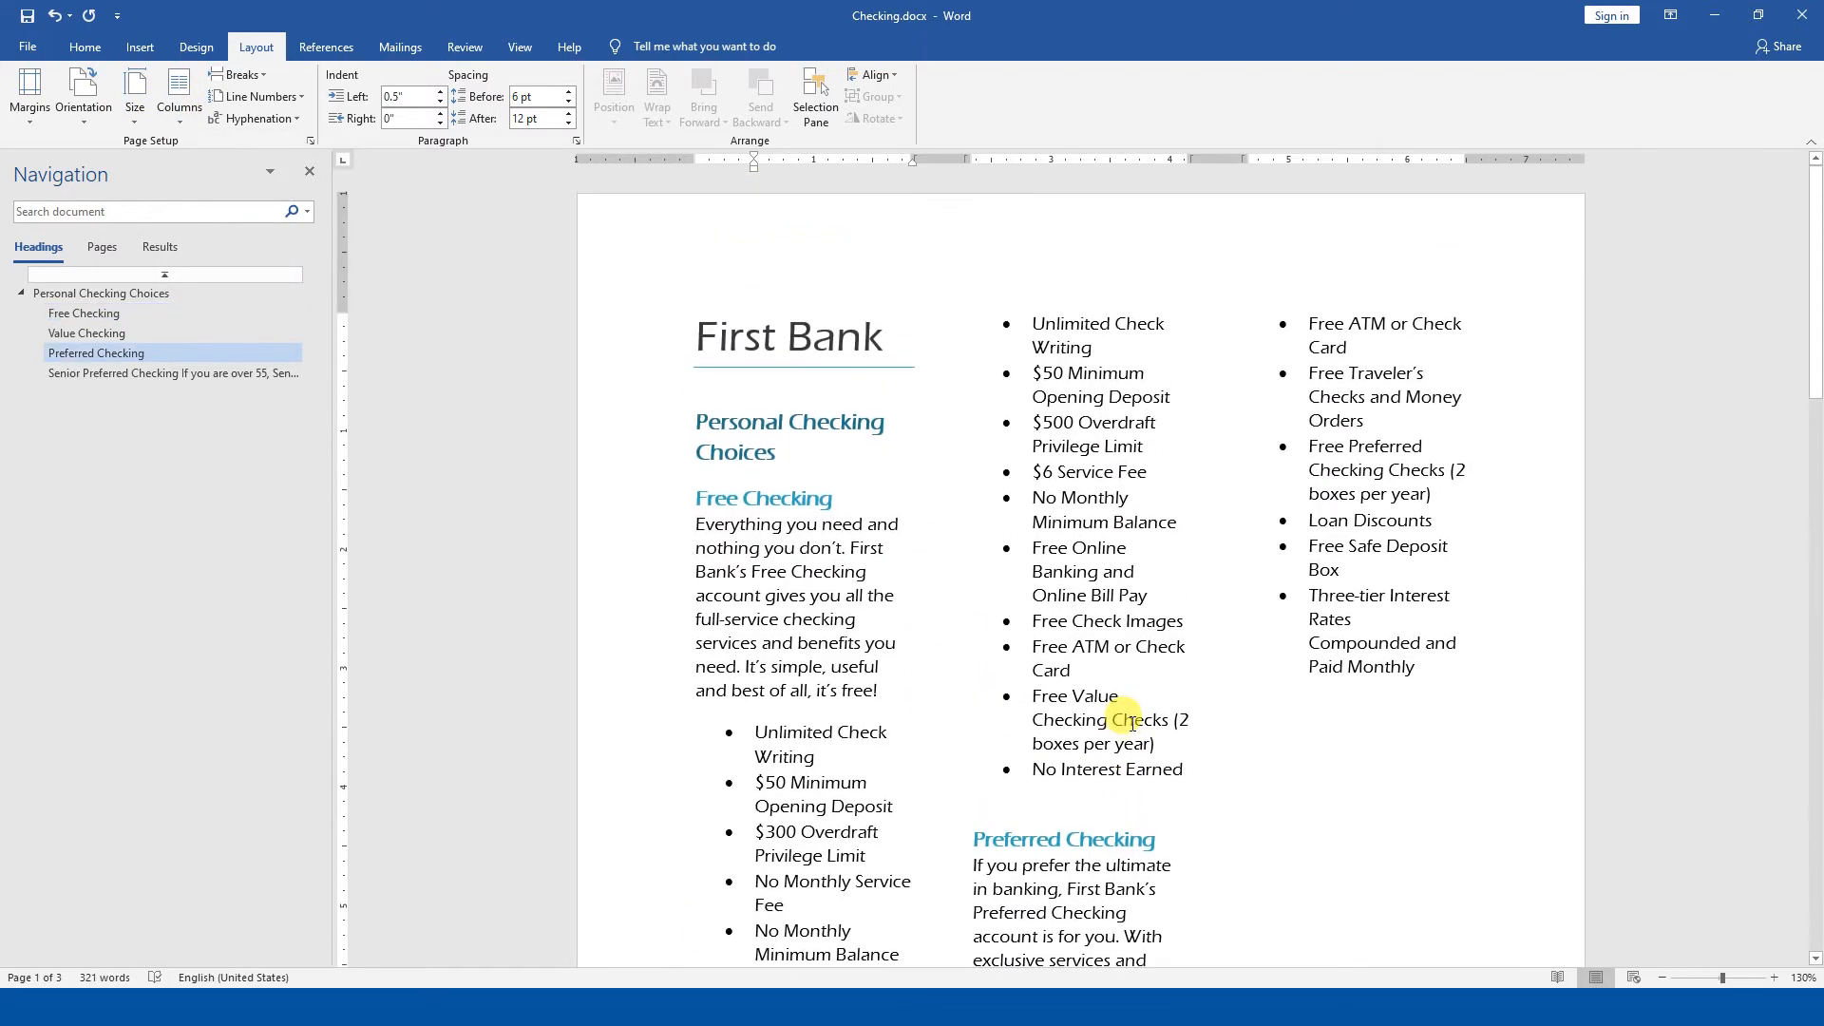
# - Alternate between the Right and Left column presets to compare their unequal column widths, ending on Right
pyautogui.click(179, 100)
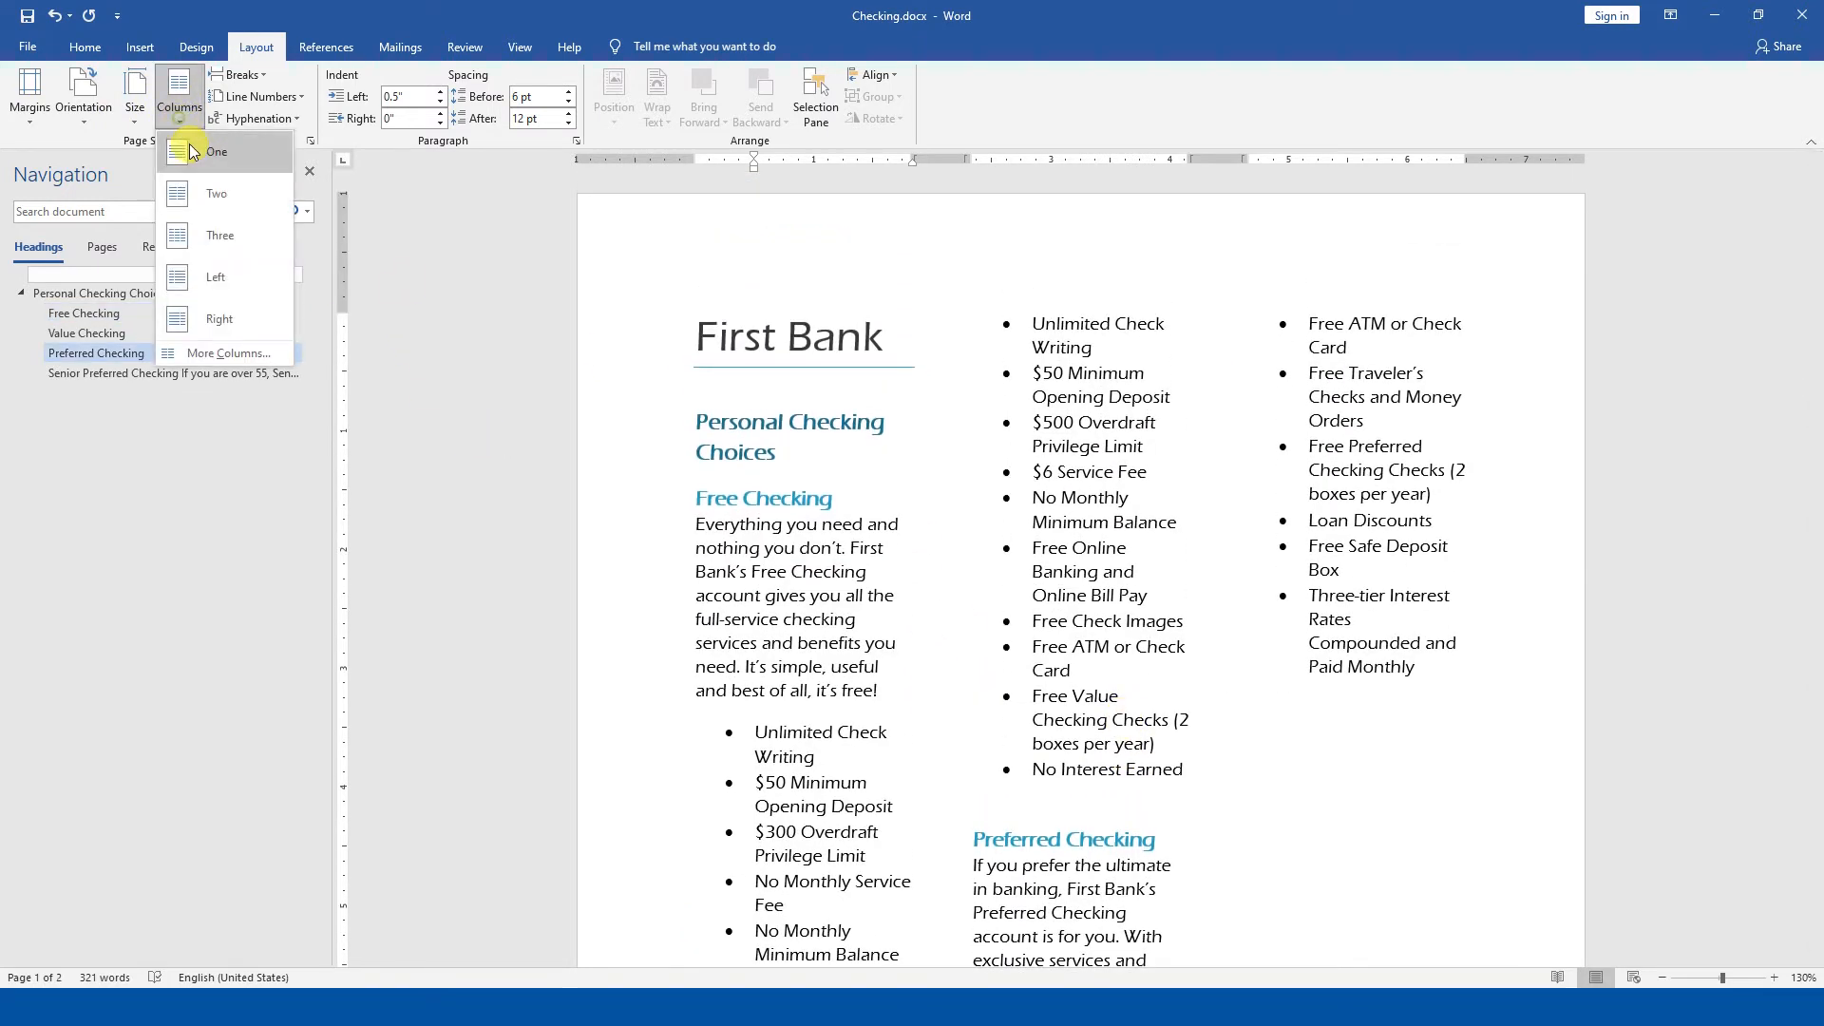
pyautogui.click(214, 290)
pyautogui.click(173, 112)
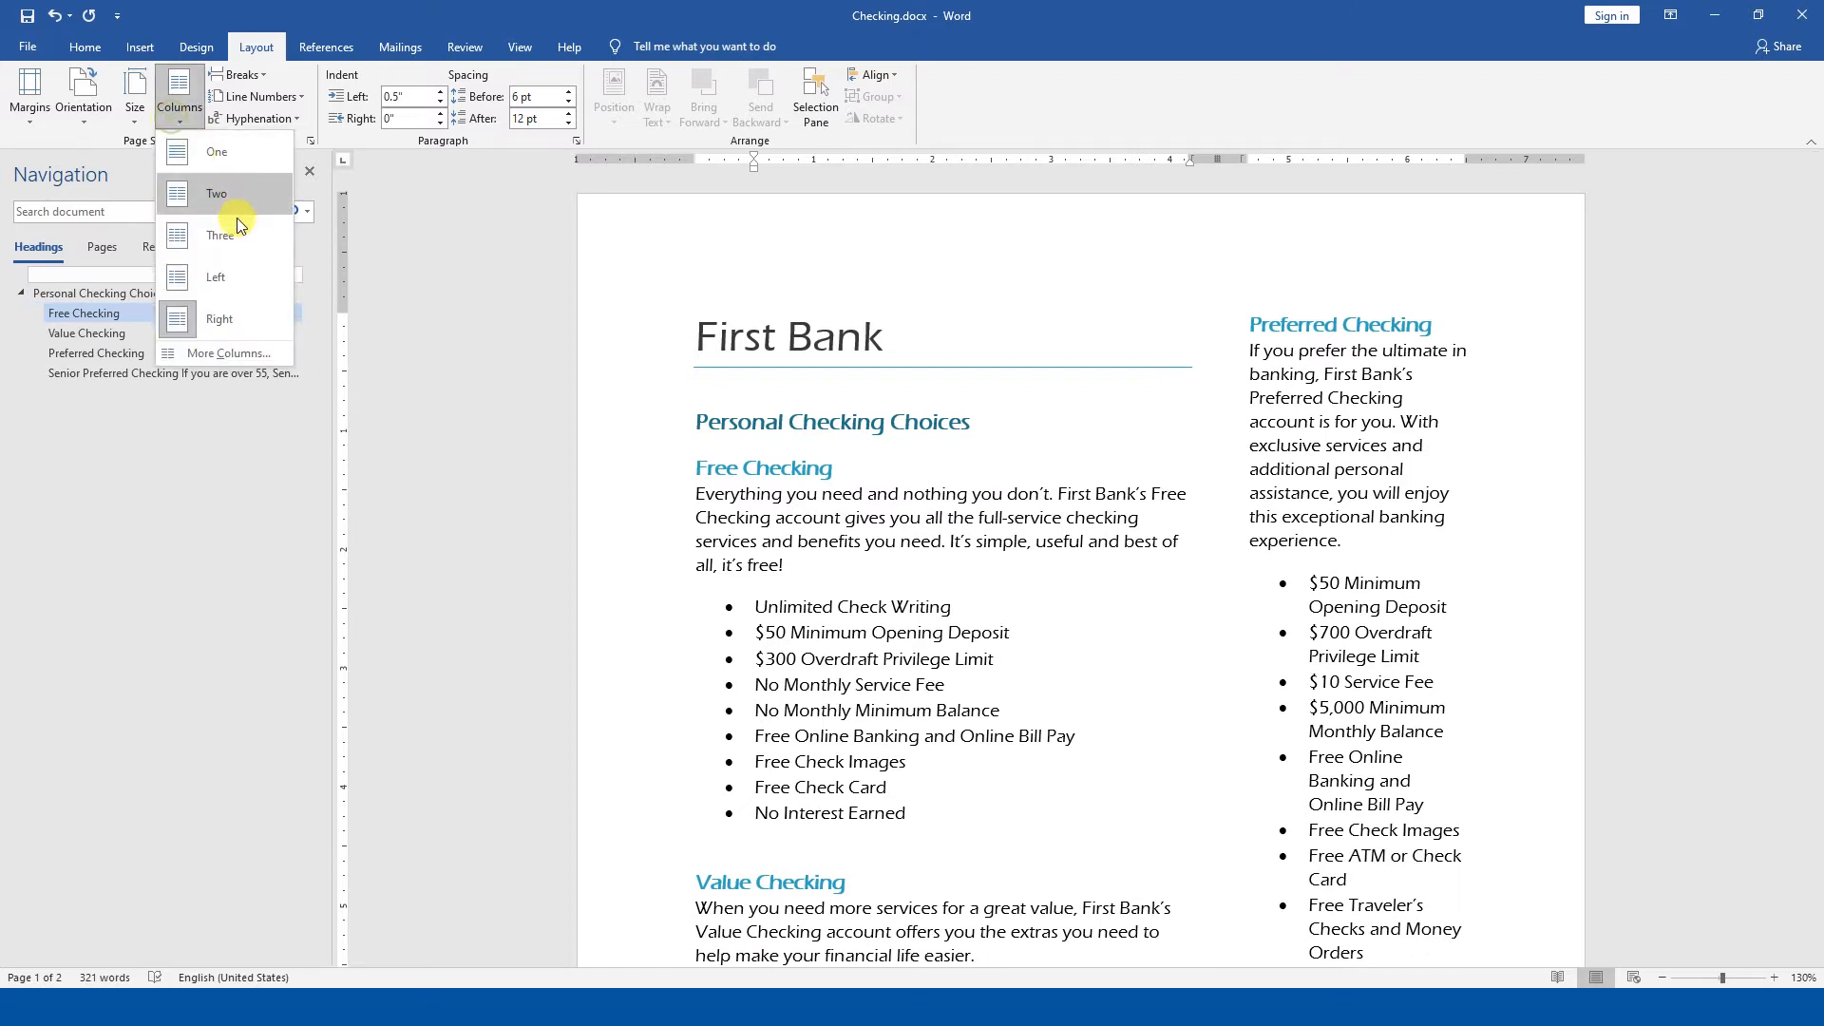
pyautogui.click(228, 280)
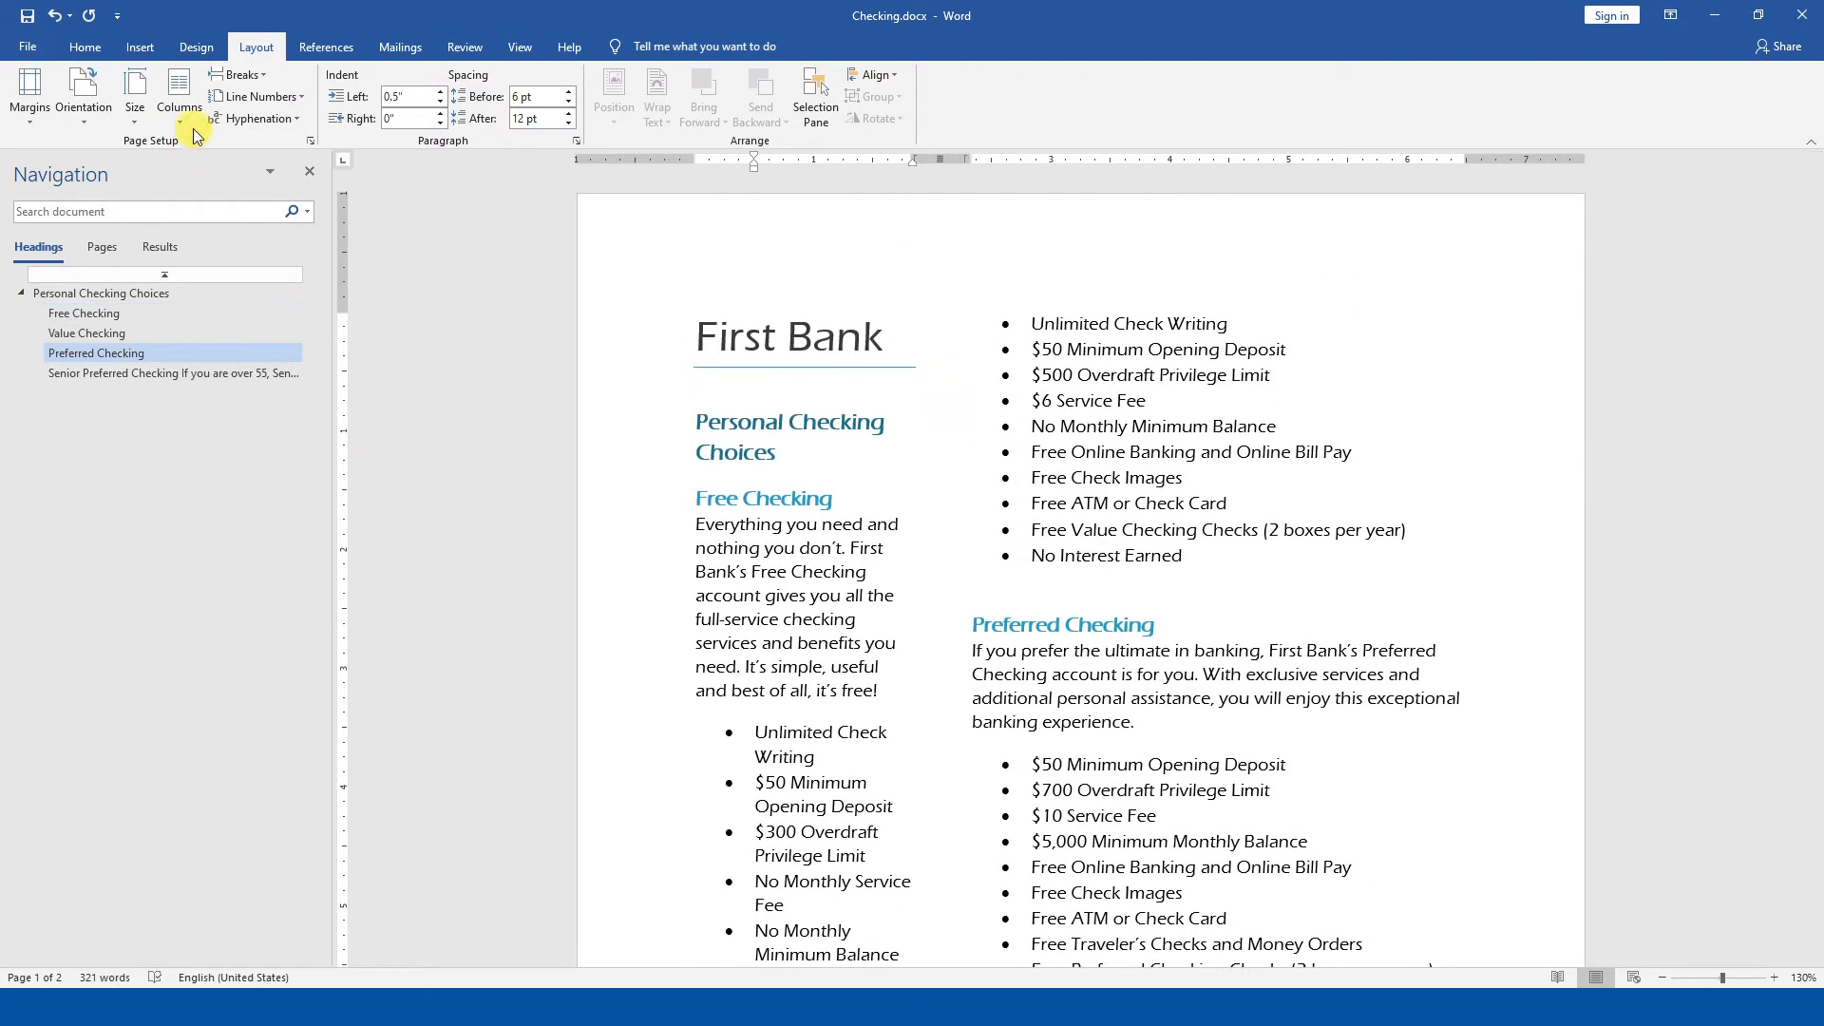
pyautogui.click(180, 118)
pyautogui.click(228, 328)
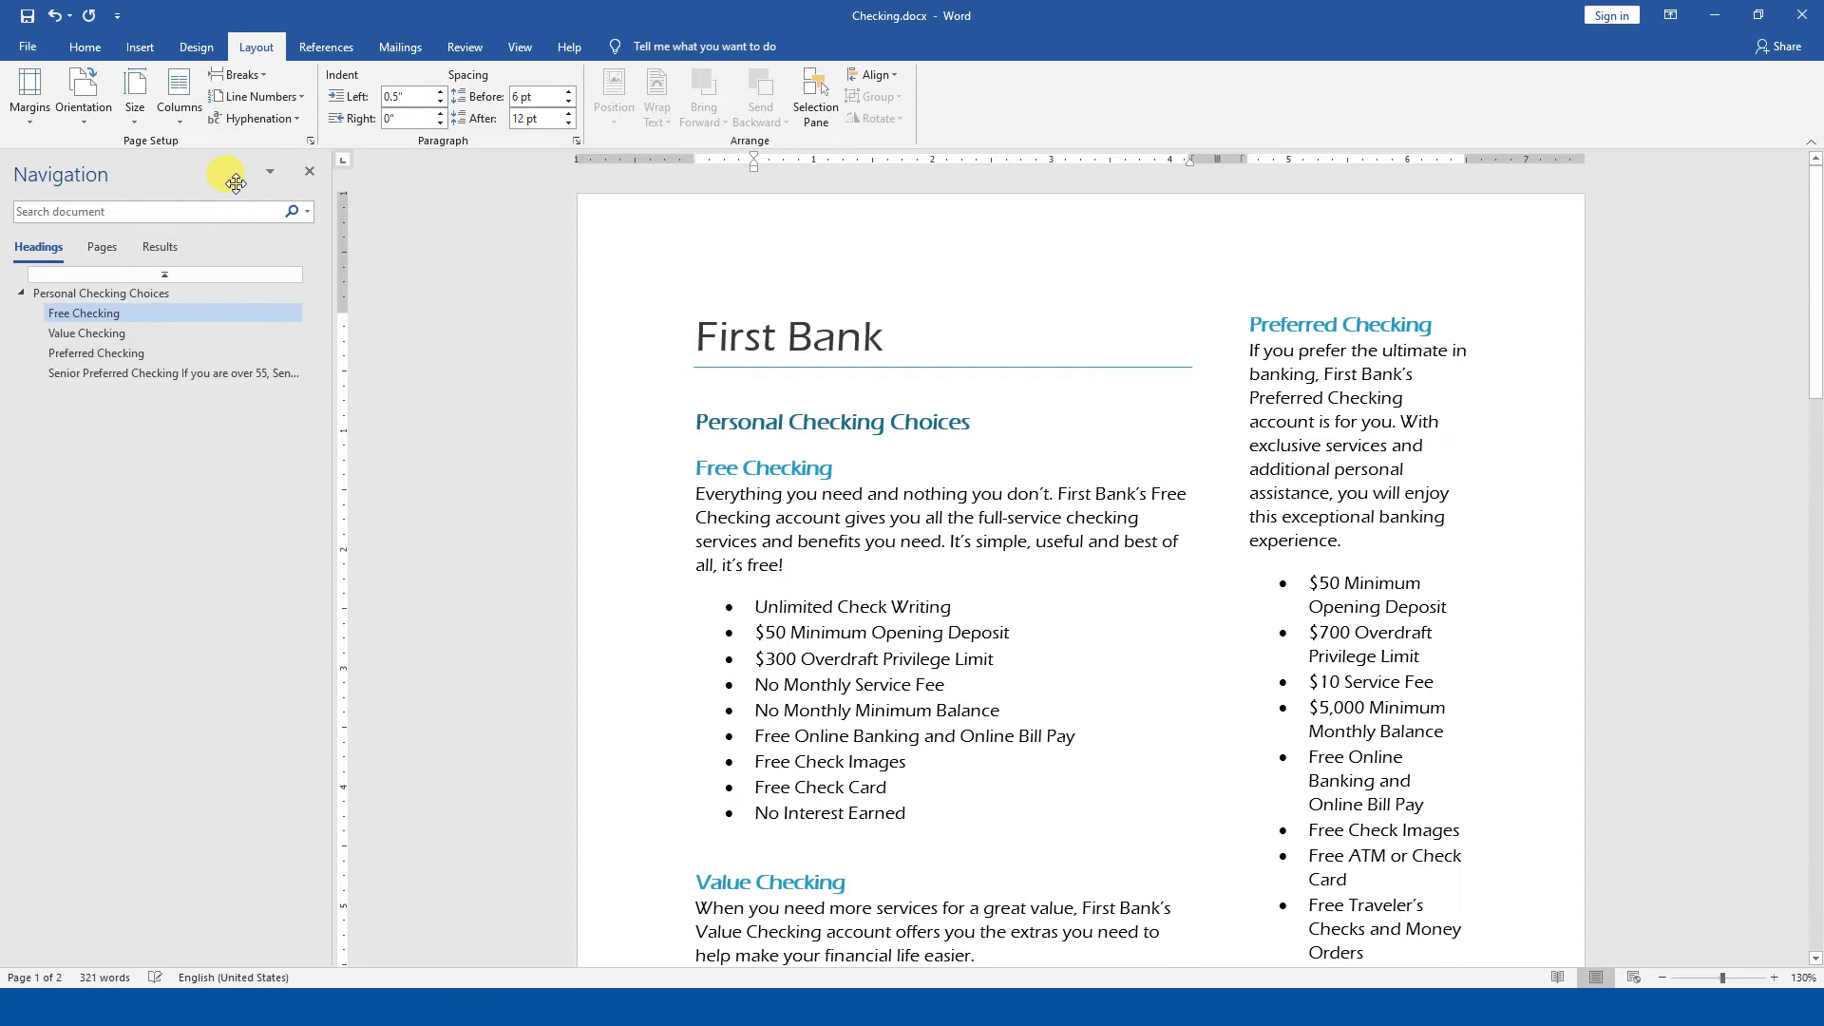
# - Switch the document to the One column preset and undo the change
pyautogui.click(192, 119)
pyautogui.click(201, 163)
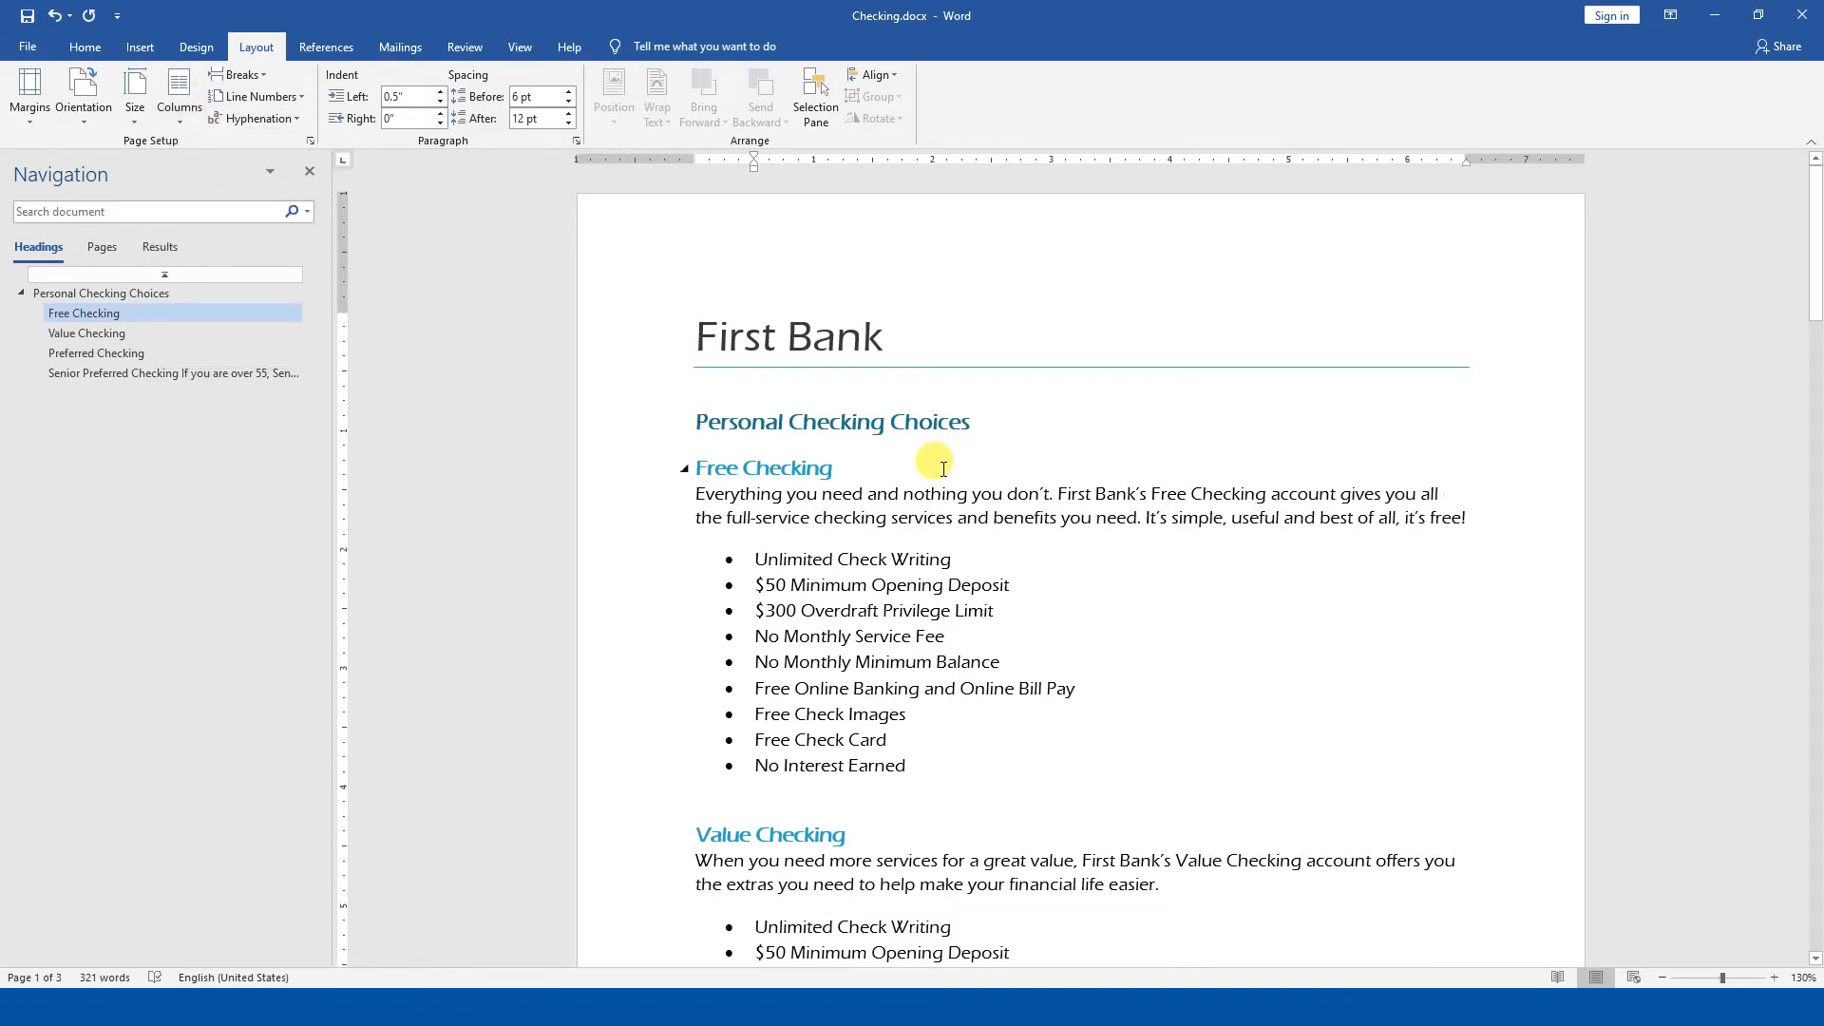
pyautogui.hotkey('ctrl', 'z')
# - Apply the Two column preset to give the document two equal columns
pyautogui.click(181, 112)
pyautogui.click(209, 197)
pyautogui.scroll(3, 1063, 598)
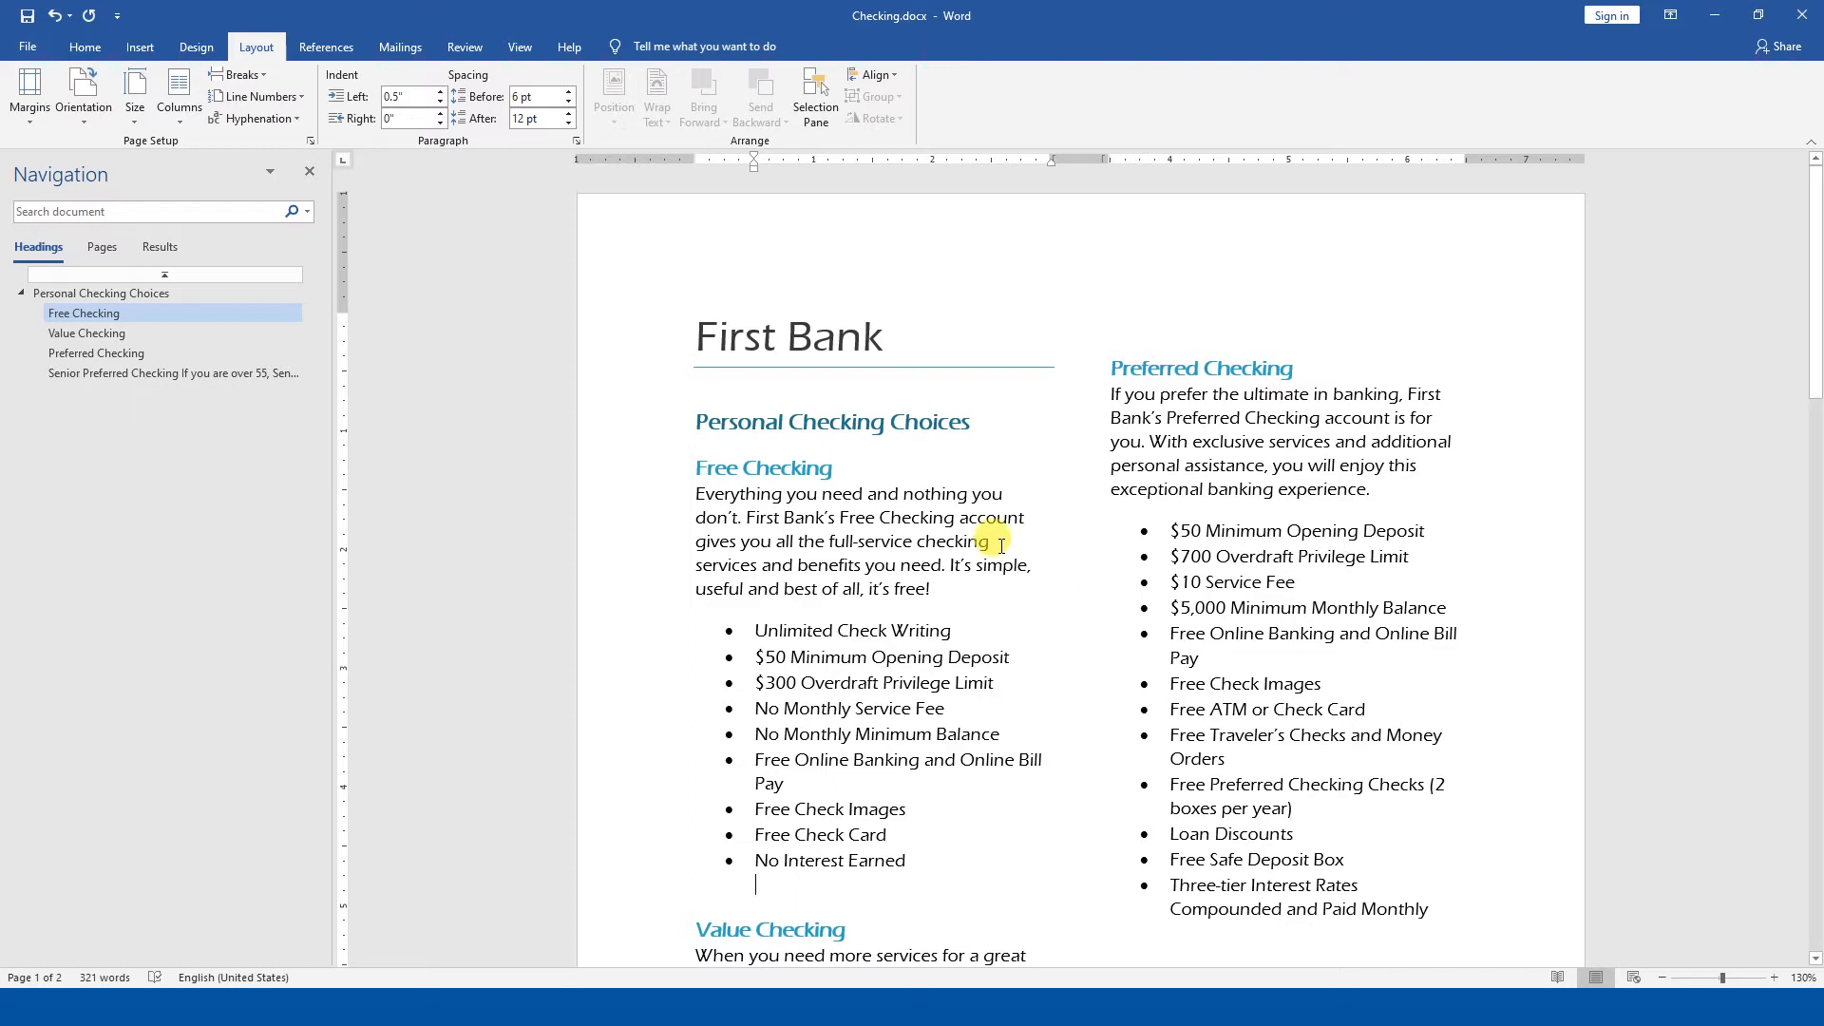
# - Try the Left column preset on the document, followed by the Right preset
pyautogui.click(179, 106)
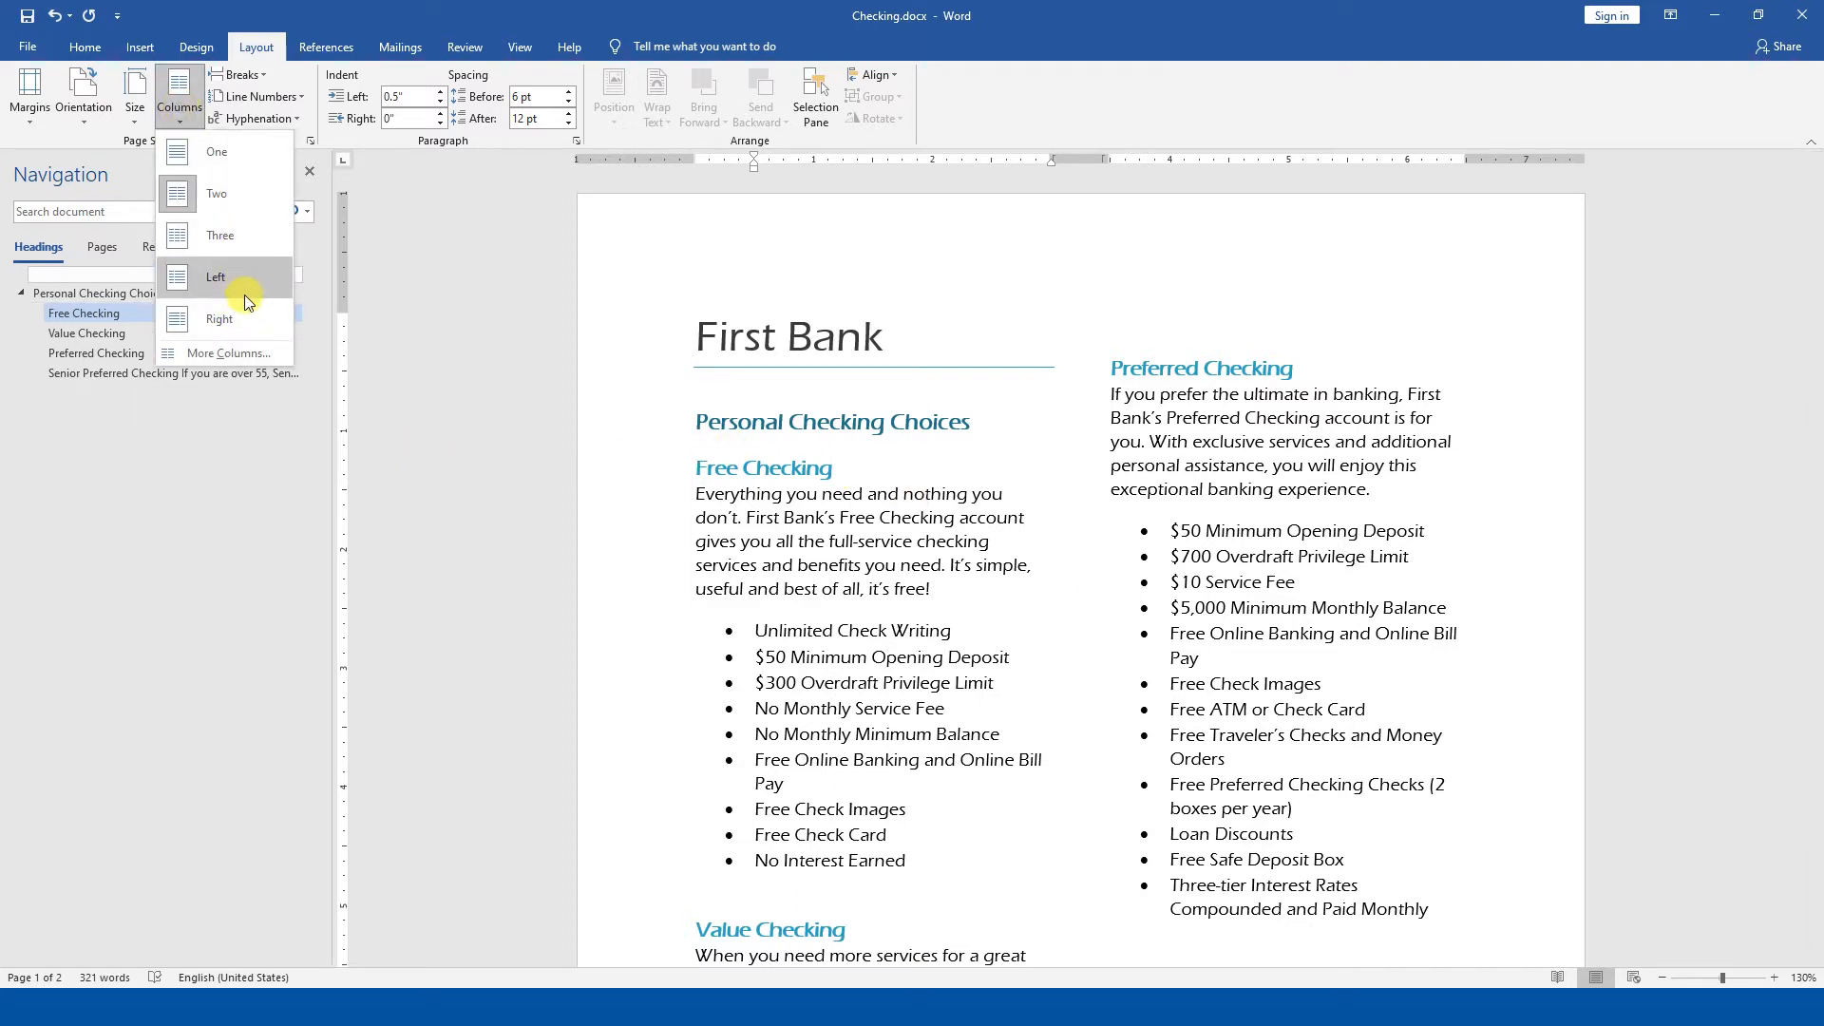
pyautogui.click(238, 247)
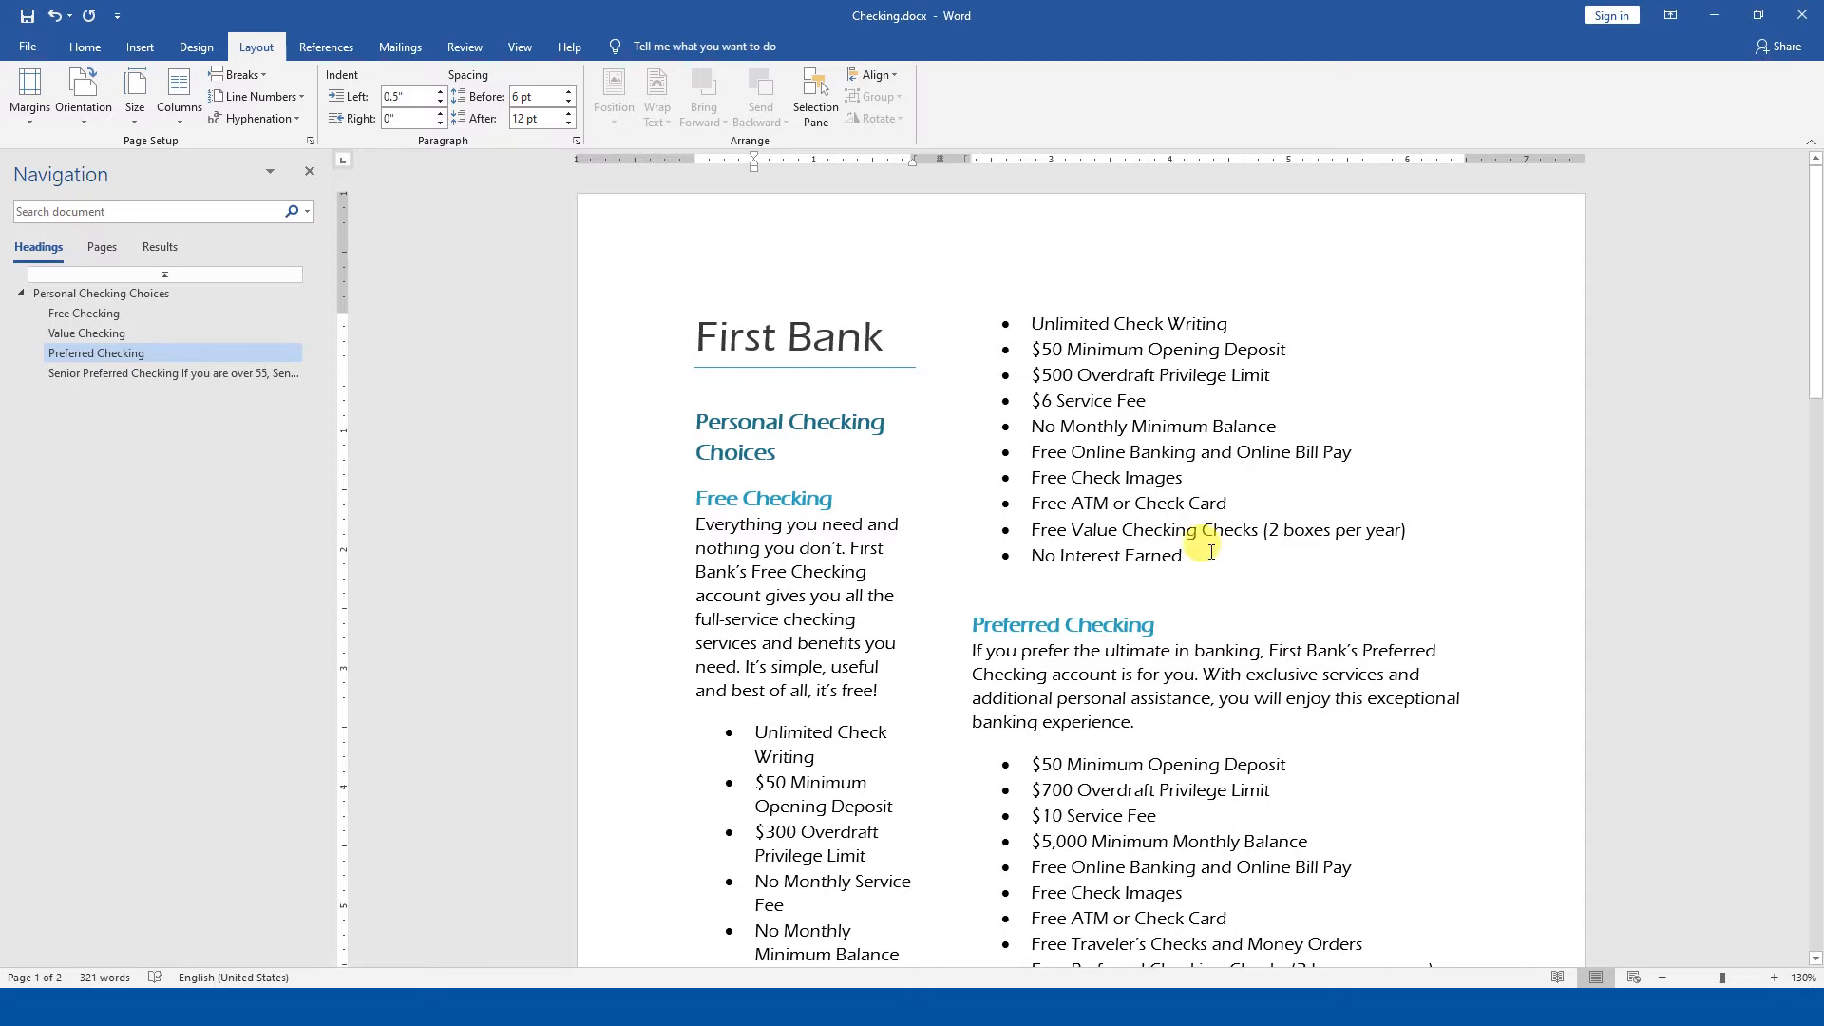
pyautogui.click(280, 99)
pyautogui.click(178, 95)
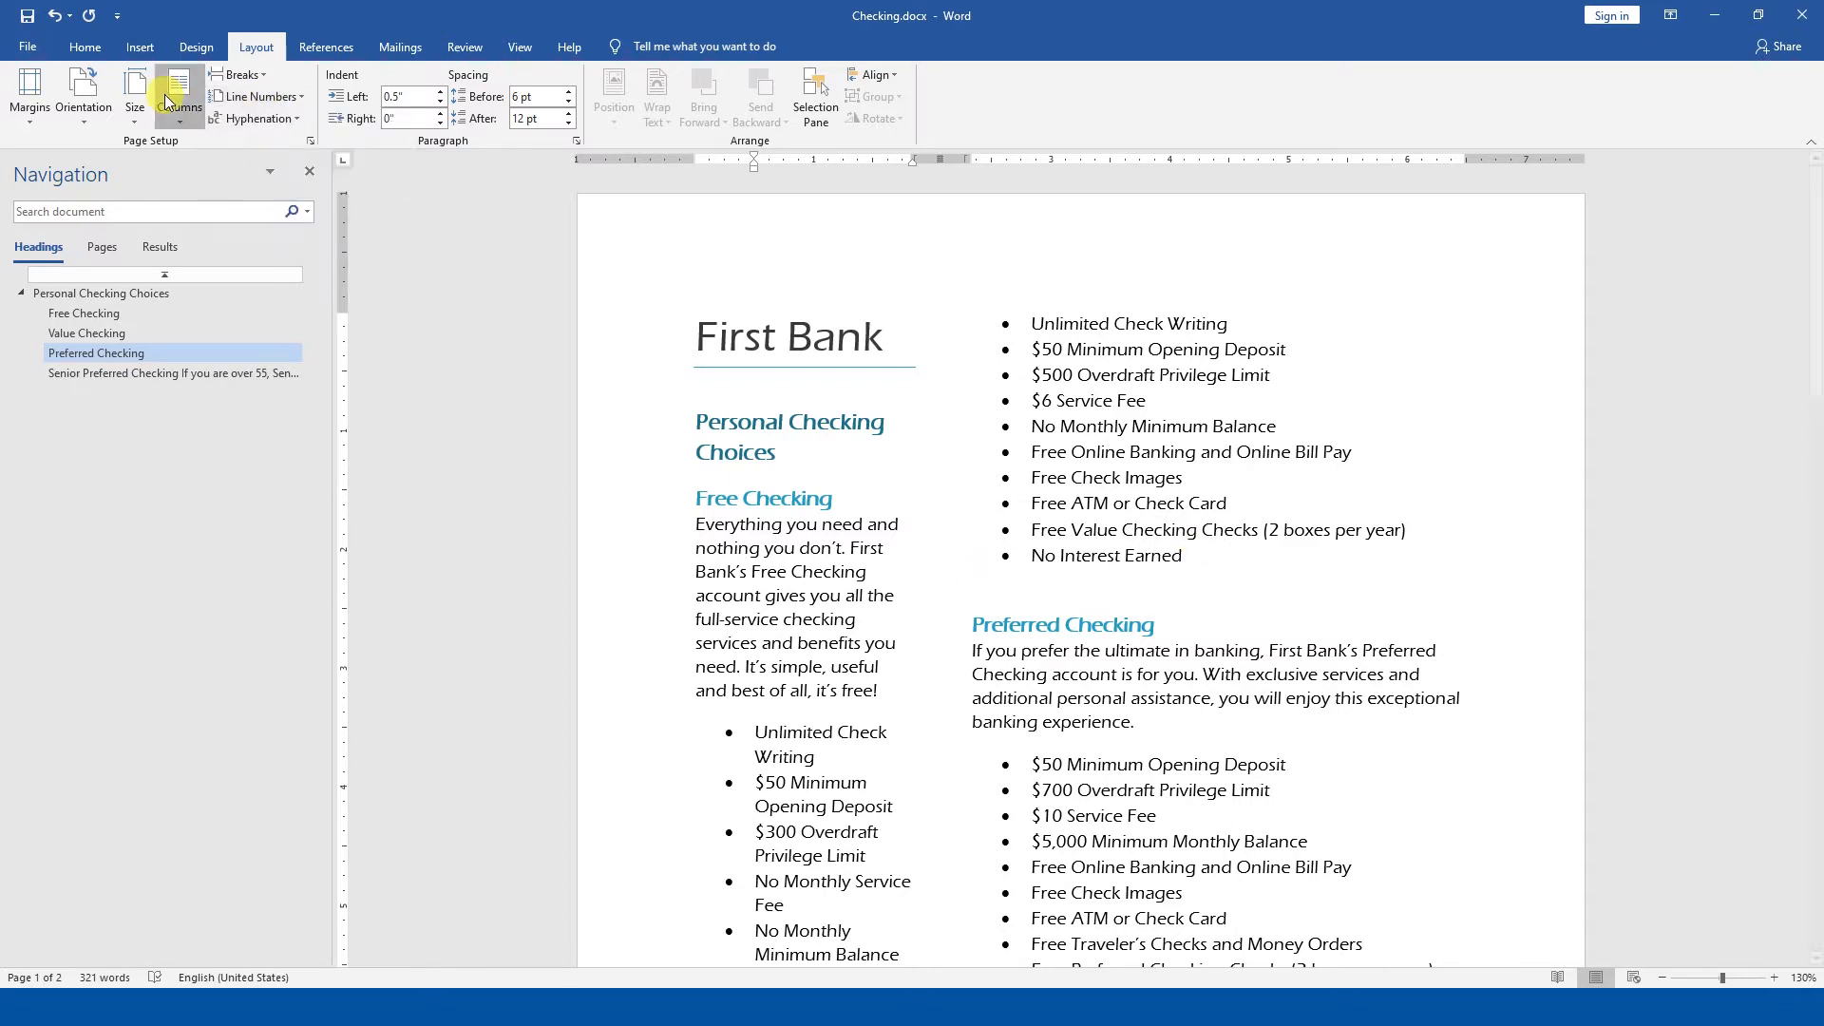
pyautogui.click(225, 328)
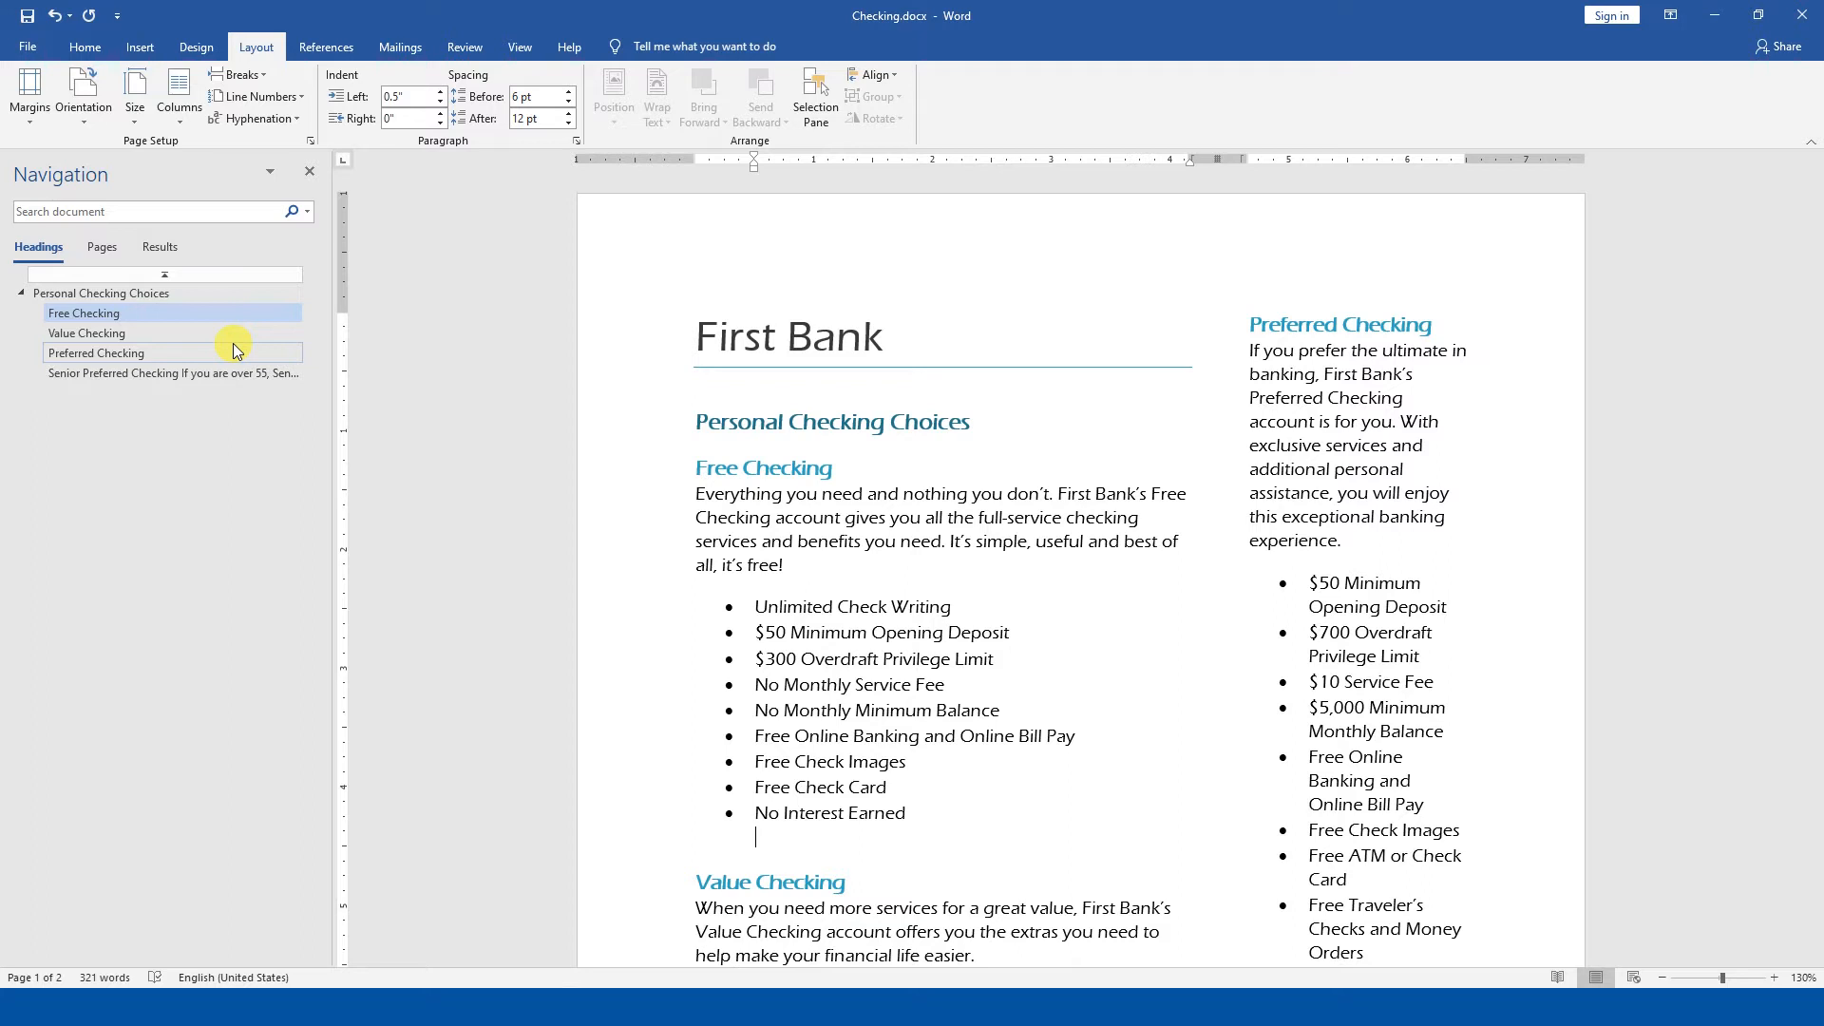
# - Check the detailed column settings without changing them, and set the document to the Two column preset
pyautogui.click(179, 95)
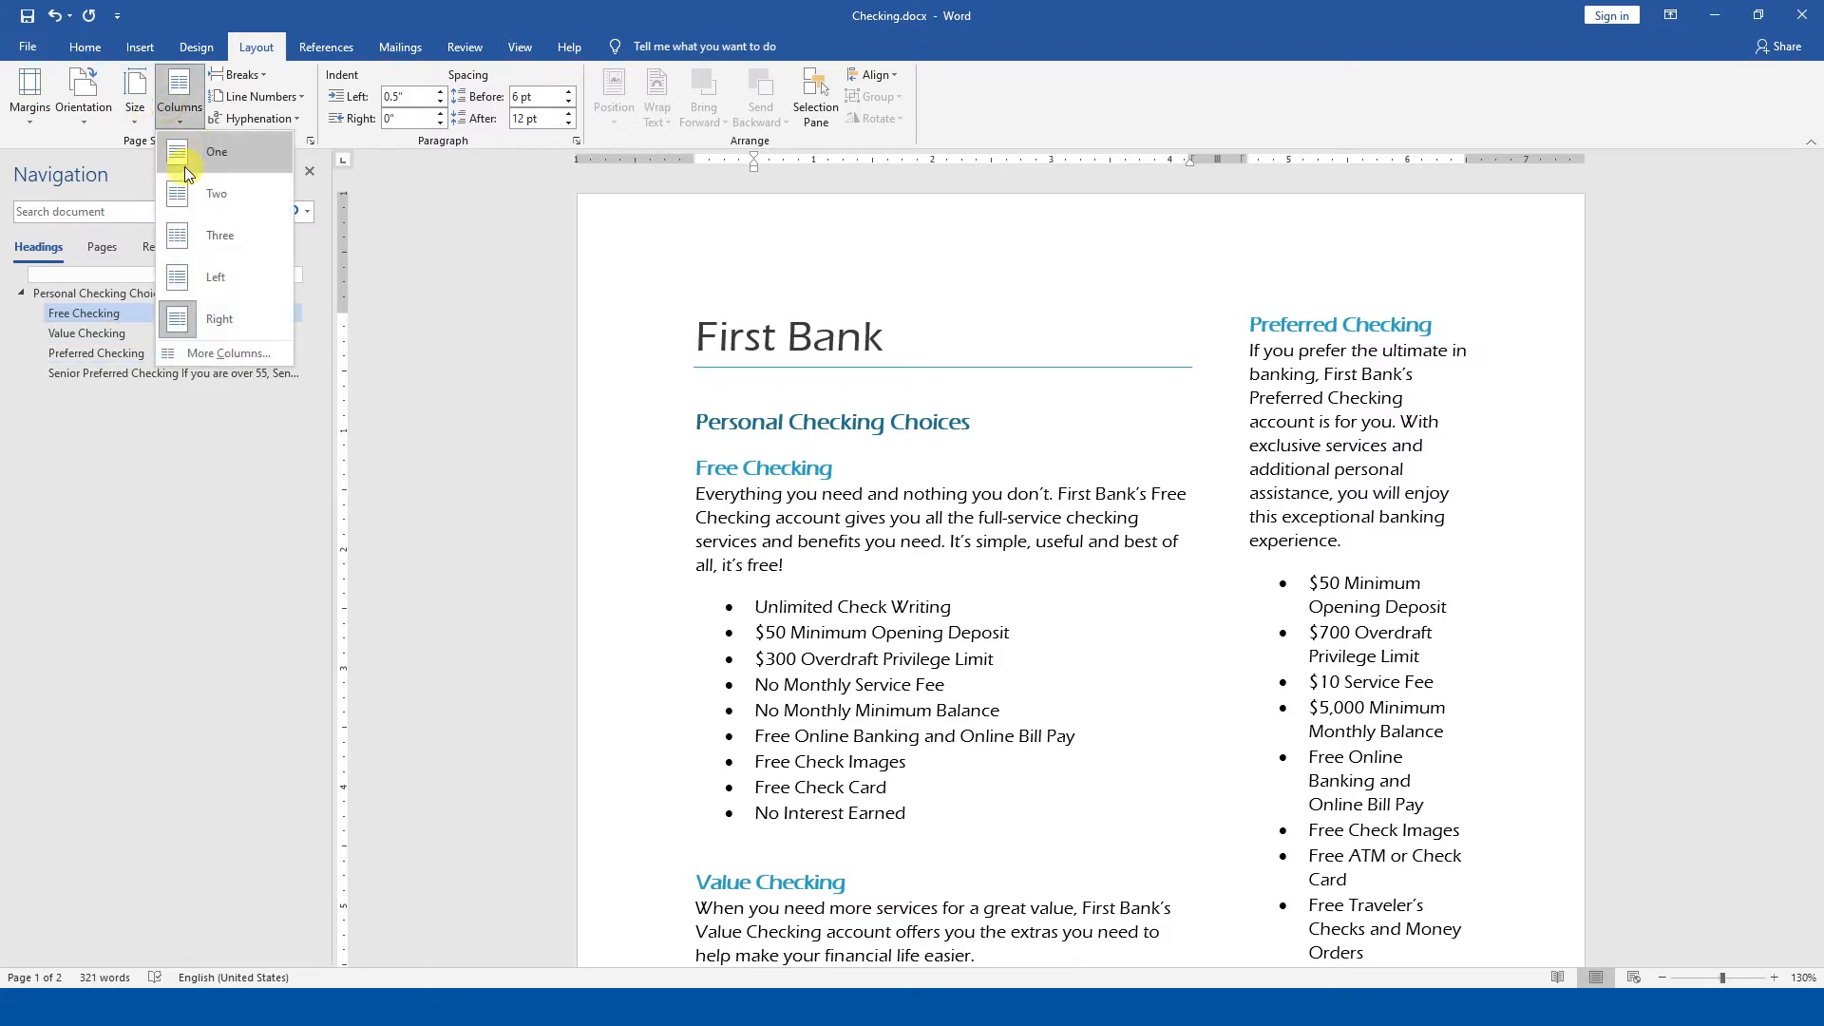
pyautogui.click(228, 354)
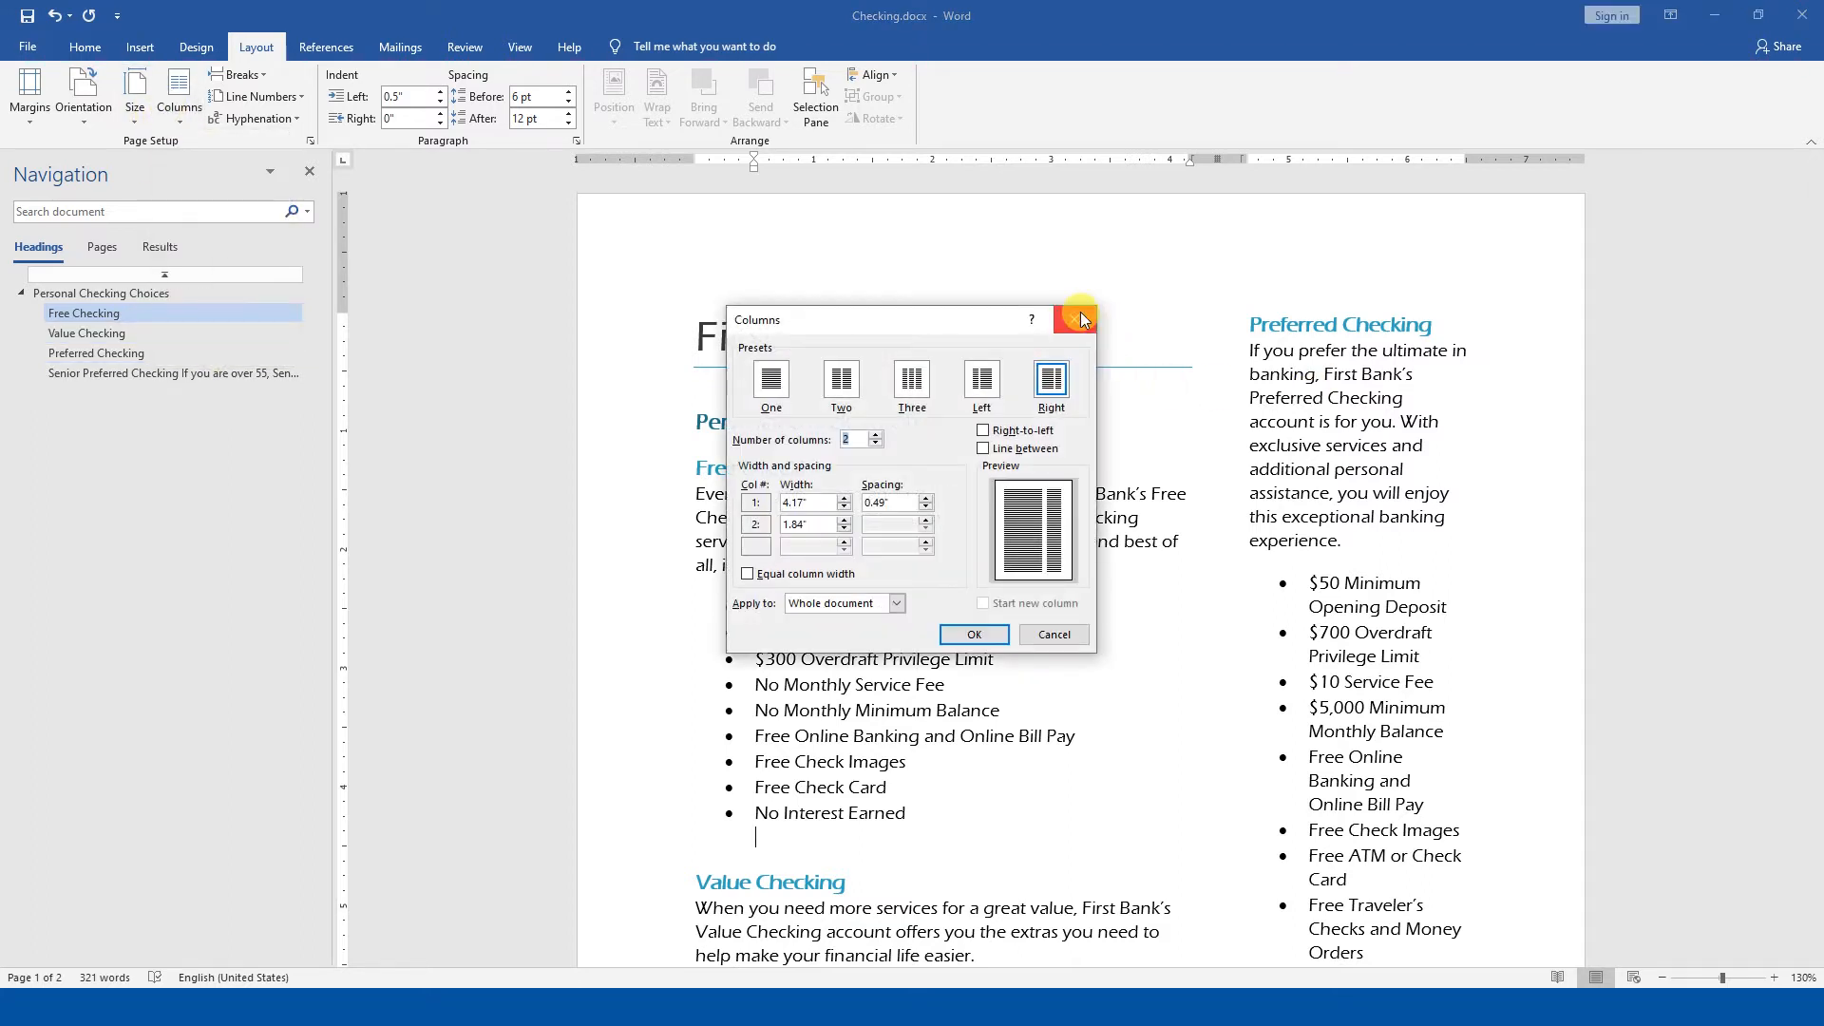
pyautogui.click(1084, 321)
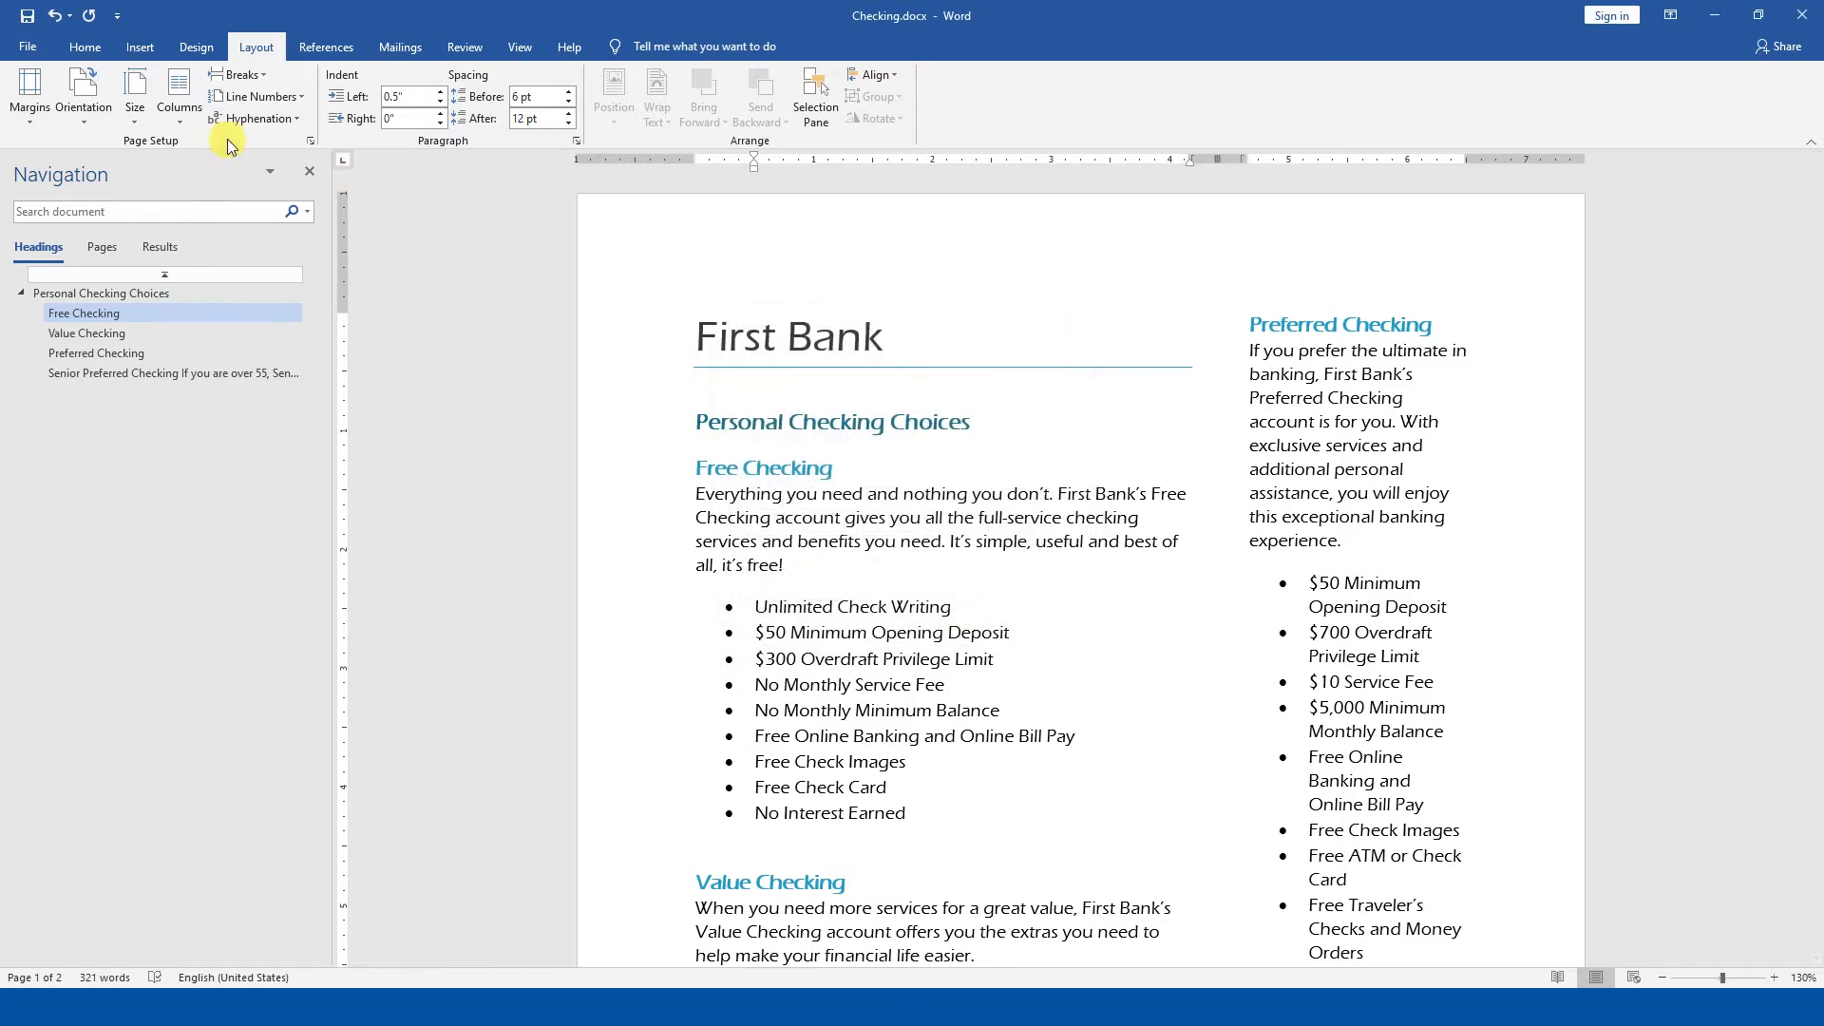
pyautogui.click(186, 116)
pyautogui.click(207, 194)
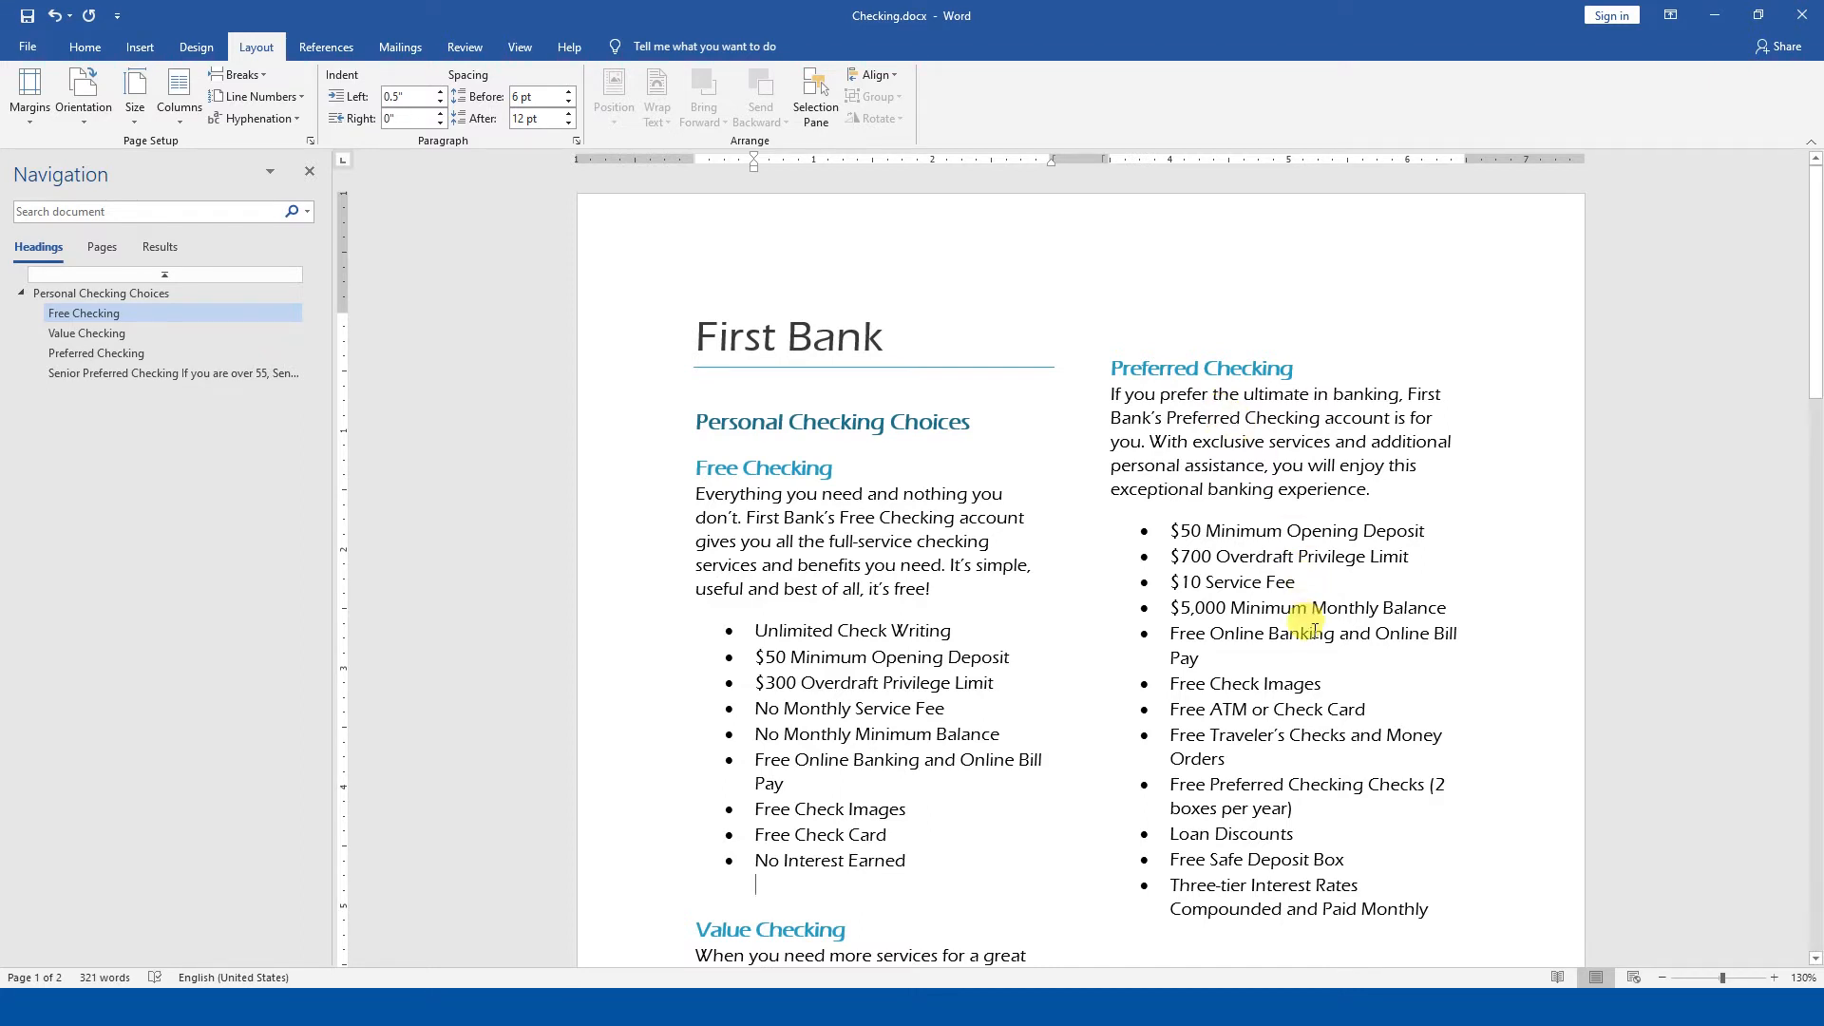
# - Open the detailed column settings with the insertion point at the start of the Free Checking heading
pyautogui.click(699, 470)
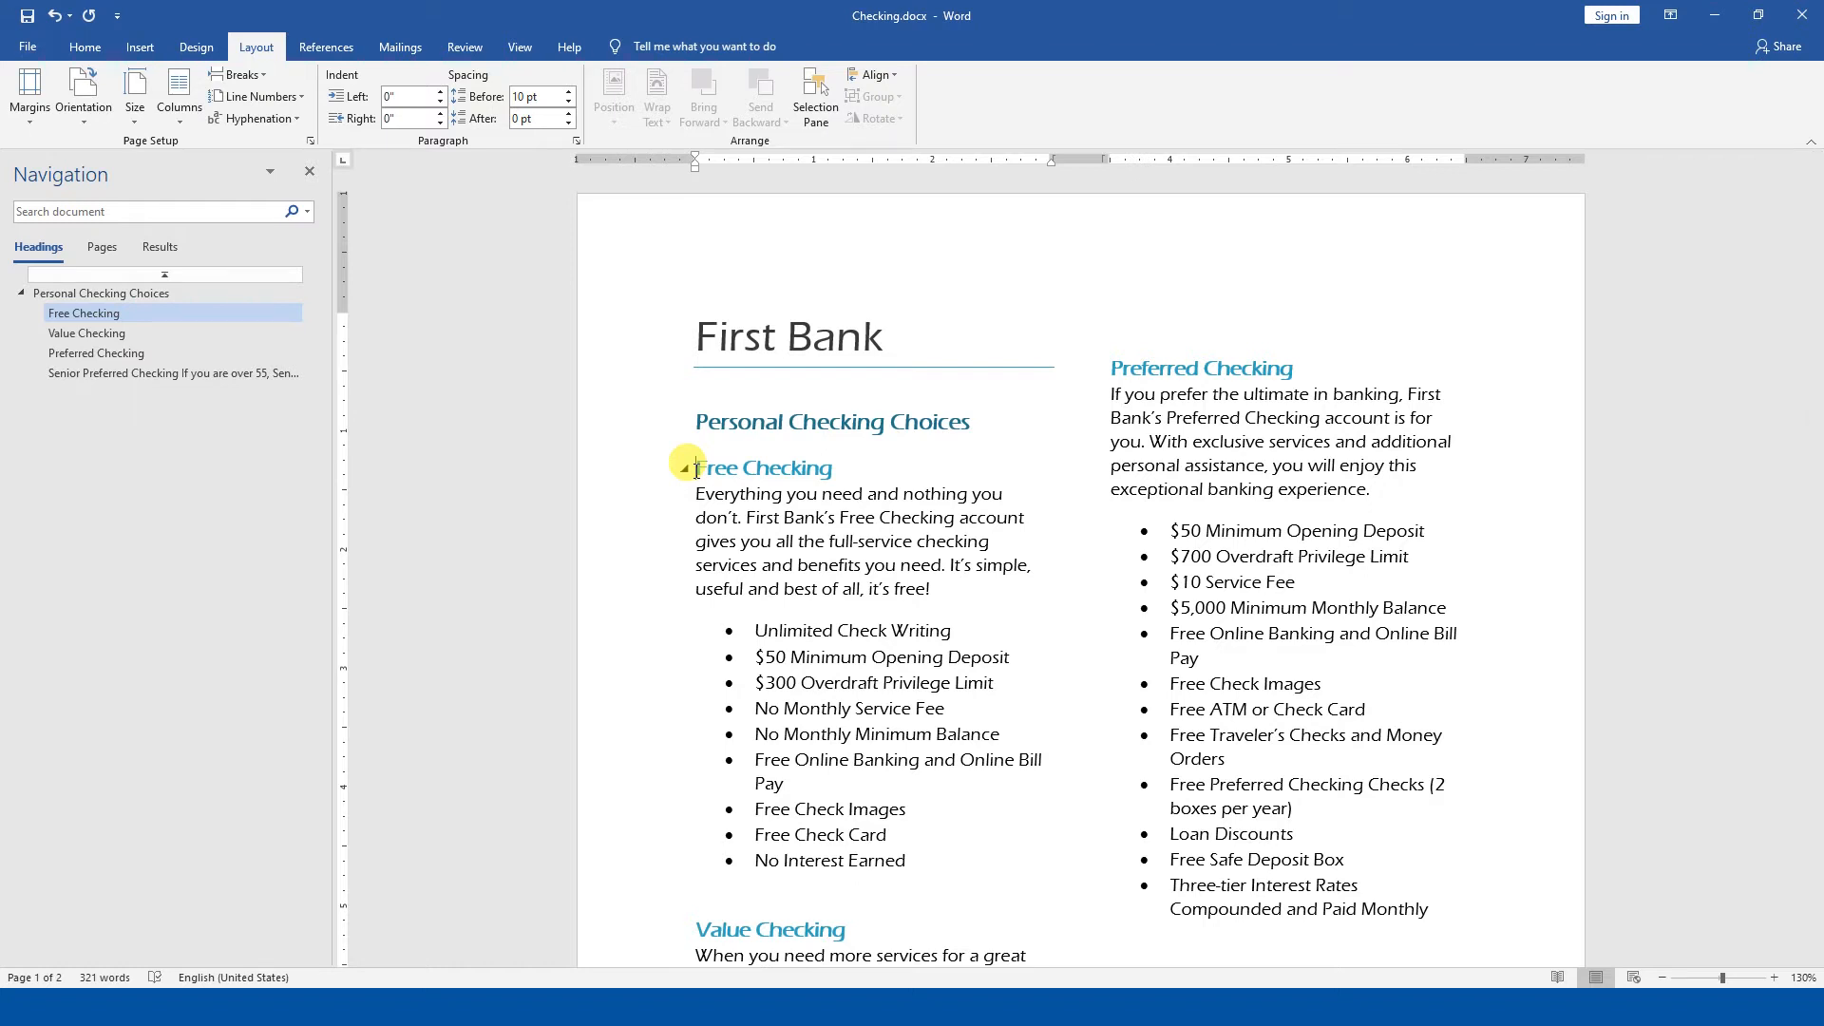
pyautogui.click(180, 100)
pyautogui.click(211, 353)
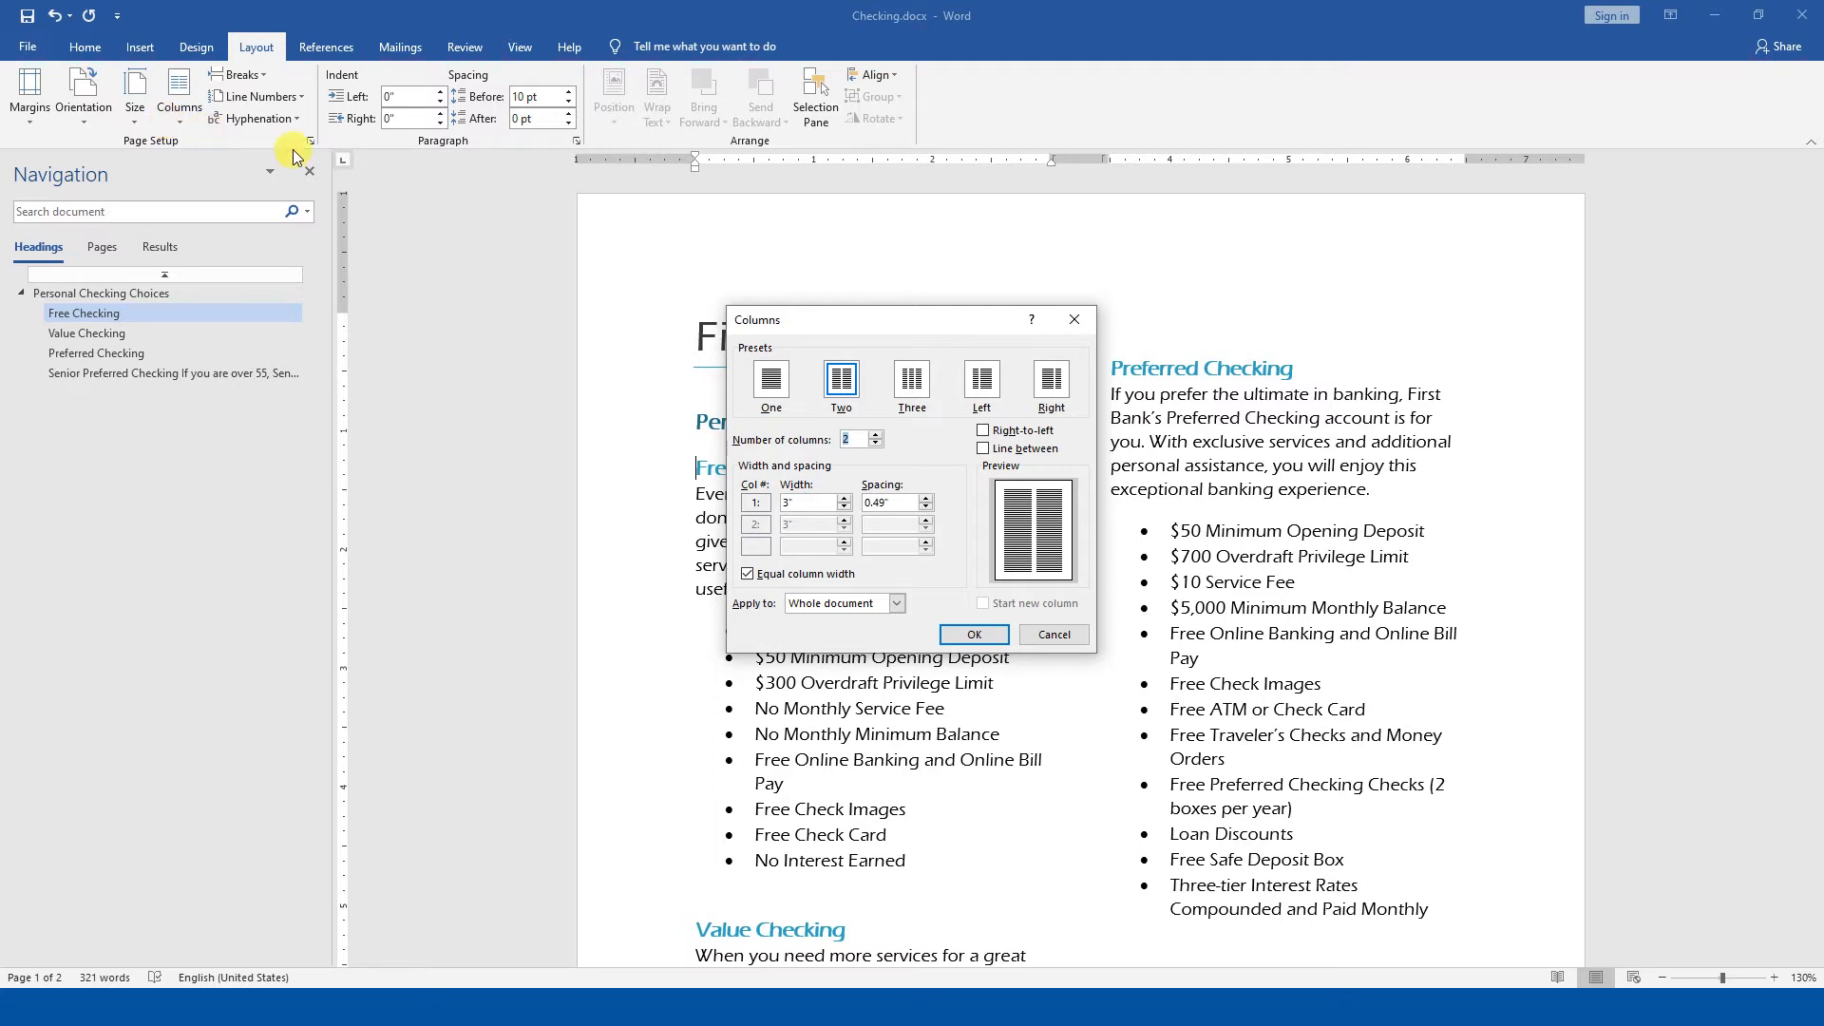
# - Try different numbers of columns in the column settings, returning to 2
pyautogui.click(875, 434)
pyautogui.click(875, 434)
pyautogui.click(875, 444)
pyautogui.click(874, 444)
pyautogui.click(875, 443)
pyautogui.click(875, 444)
pyautogui.click(875, 443)
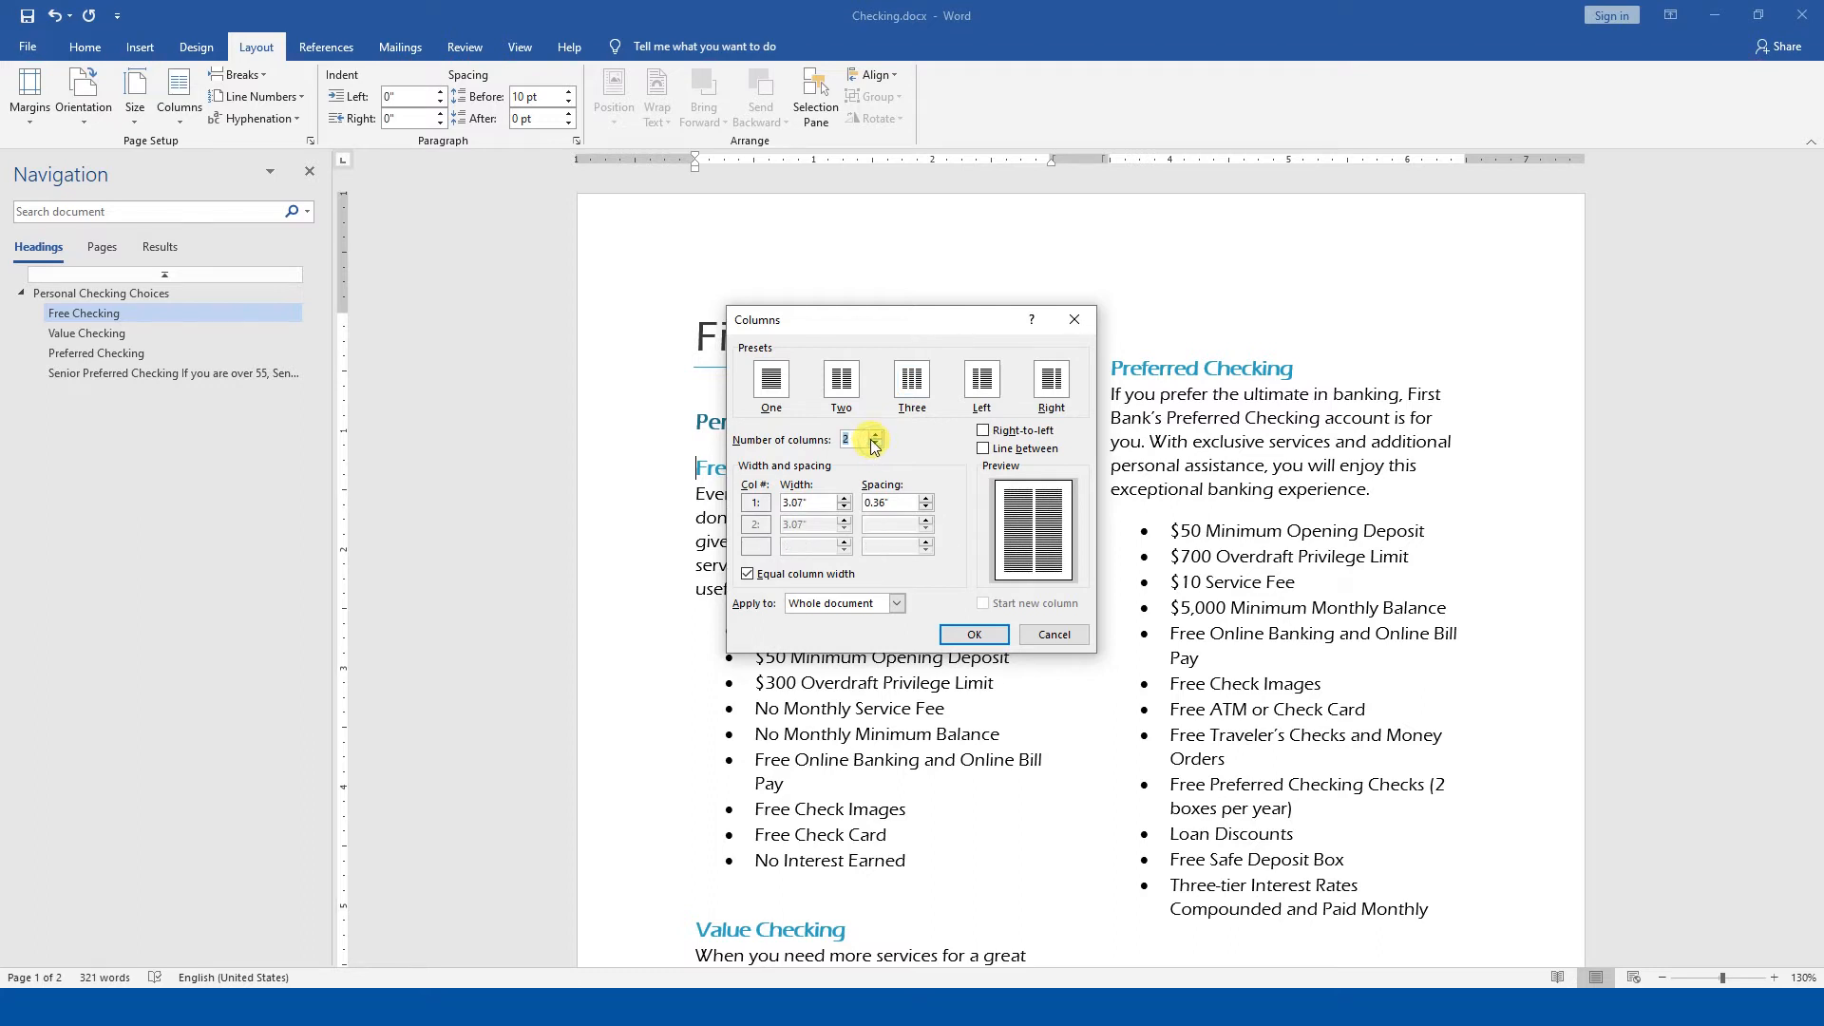
# - Try the right-to-left, line between and equal column width options, and check the choices for where the columns apply
pyautogui.click(985, 432)
pyautogui.click(984, 431)
pyautogui.click(985, 450)
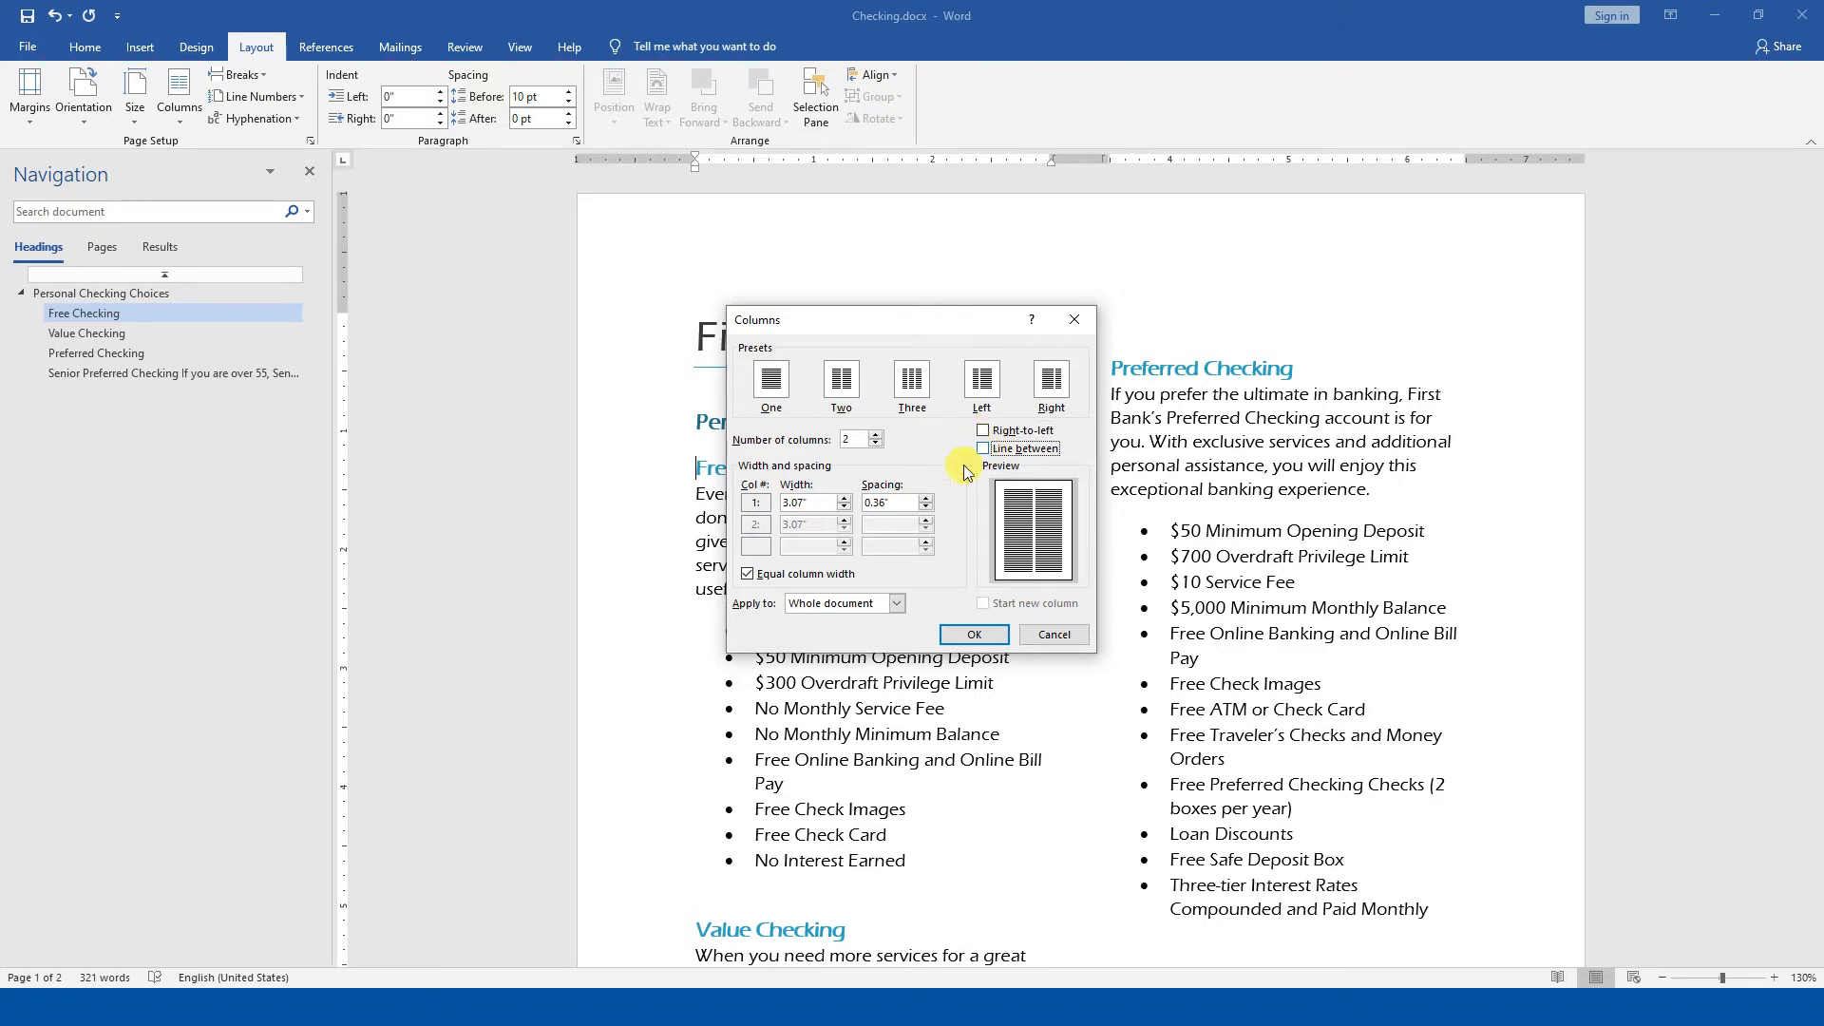
pyautogui.click(778, 572)
pyautogui.click(778, 571)
pyautogui.click(778, 574)
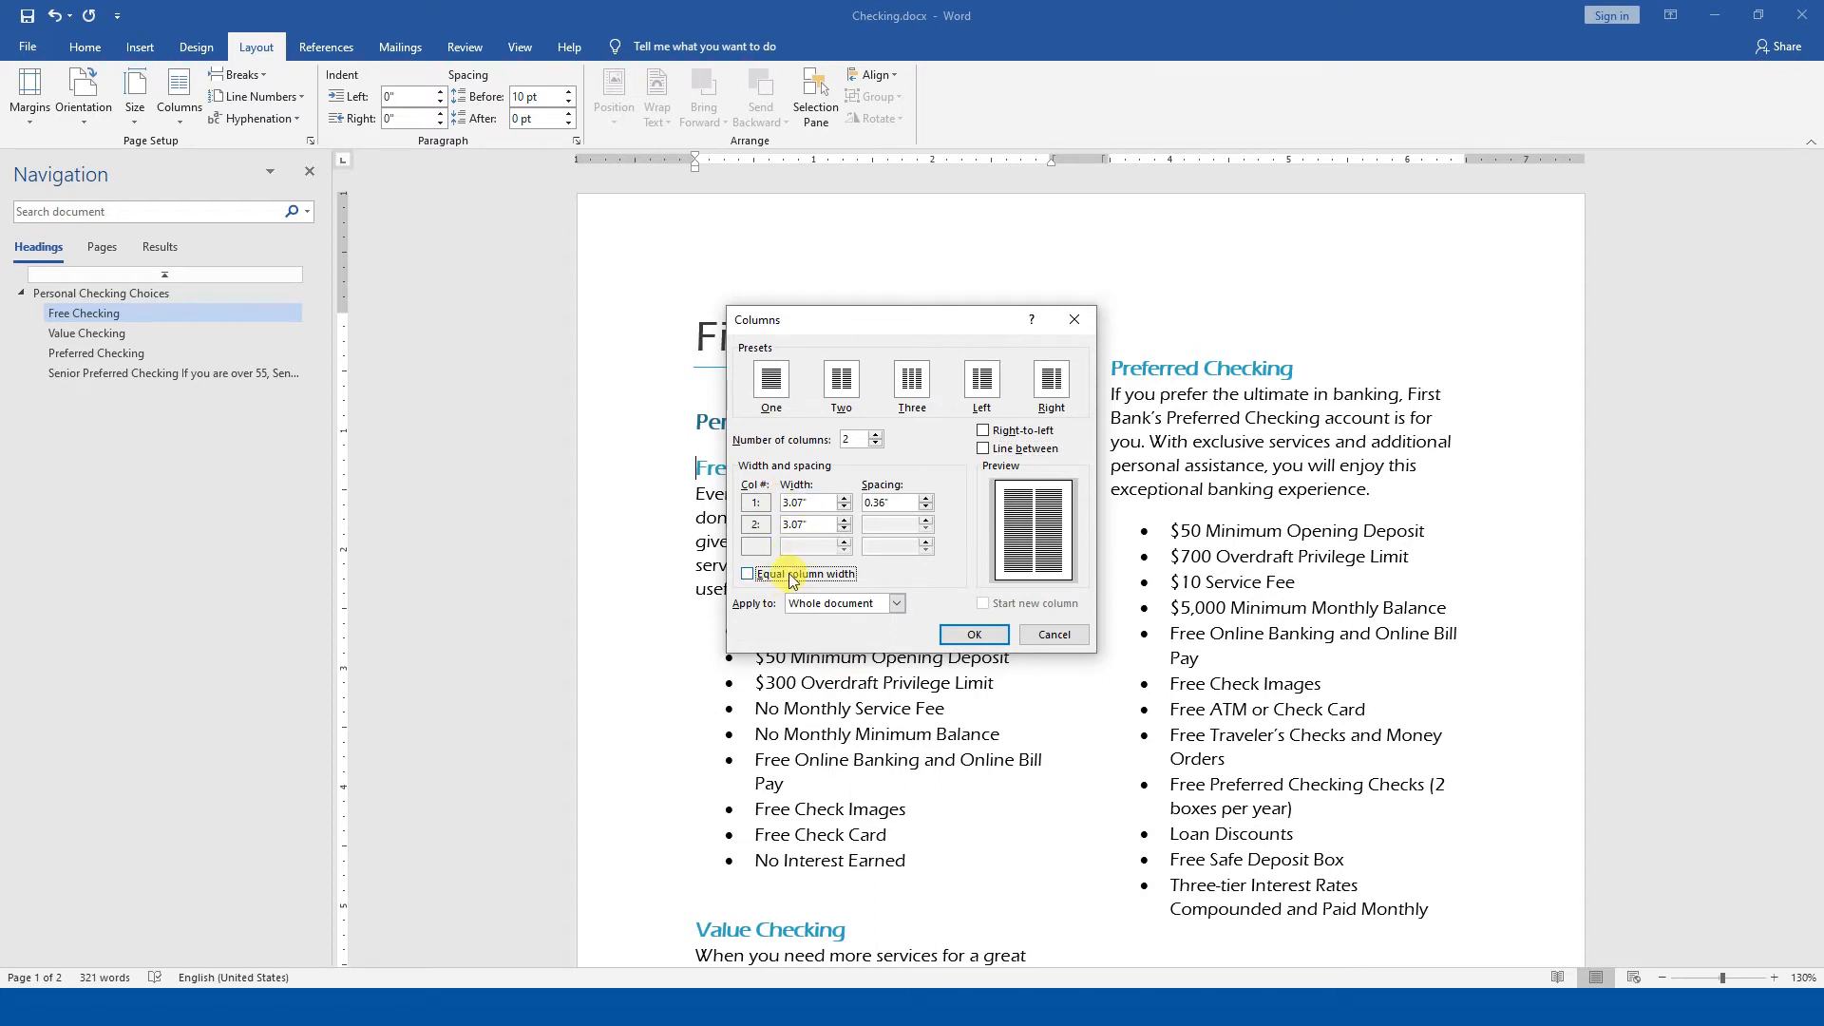
pyautogui.click(790, 575)
pyautogui.click(894, 602)
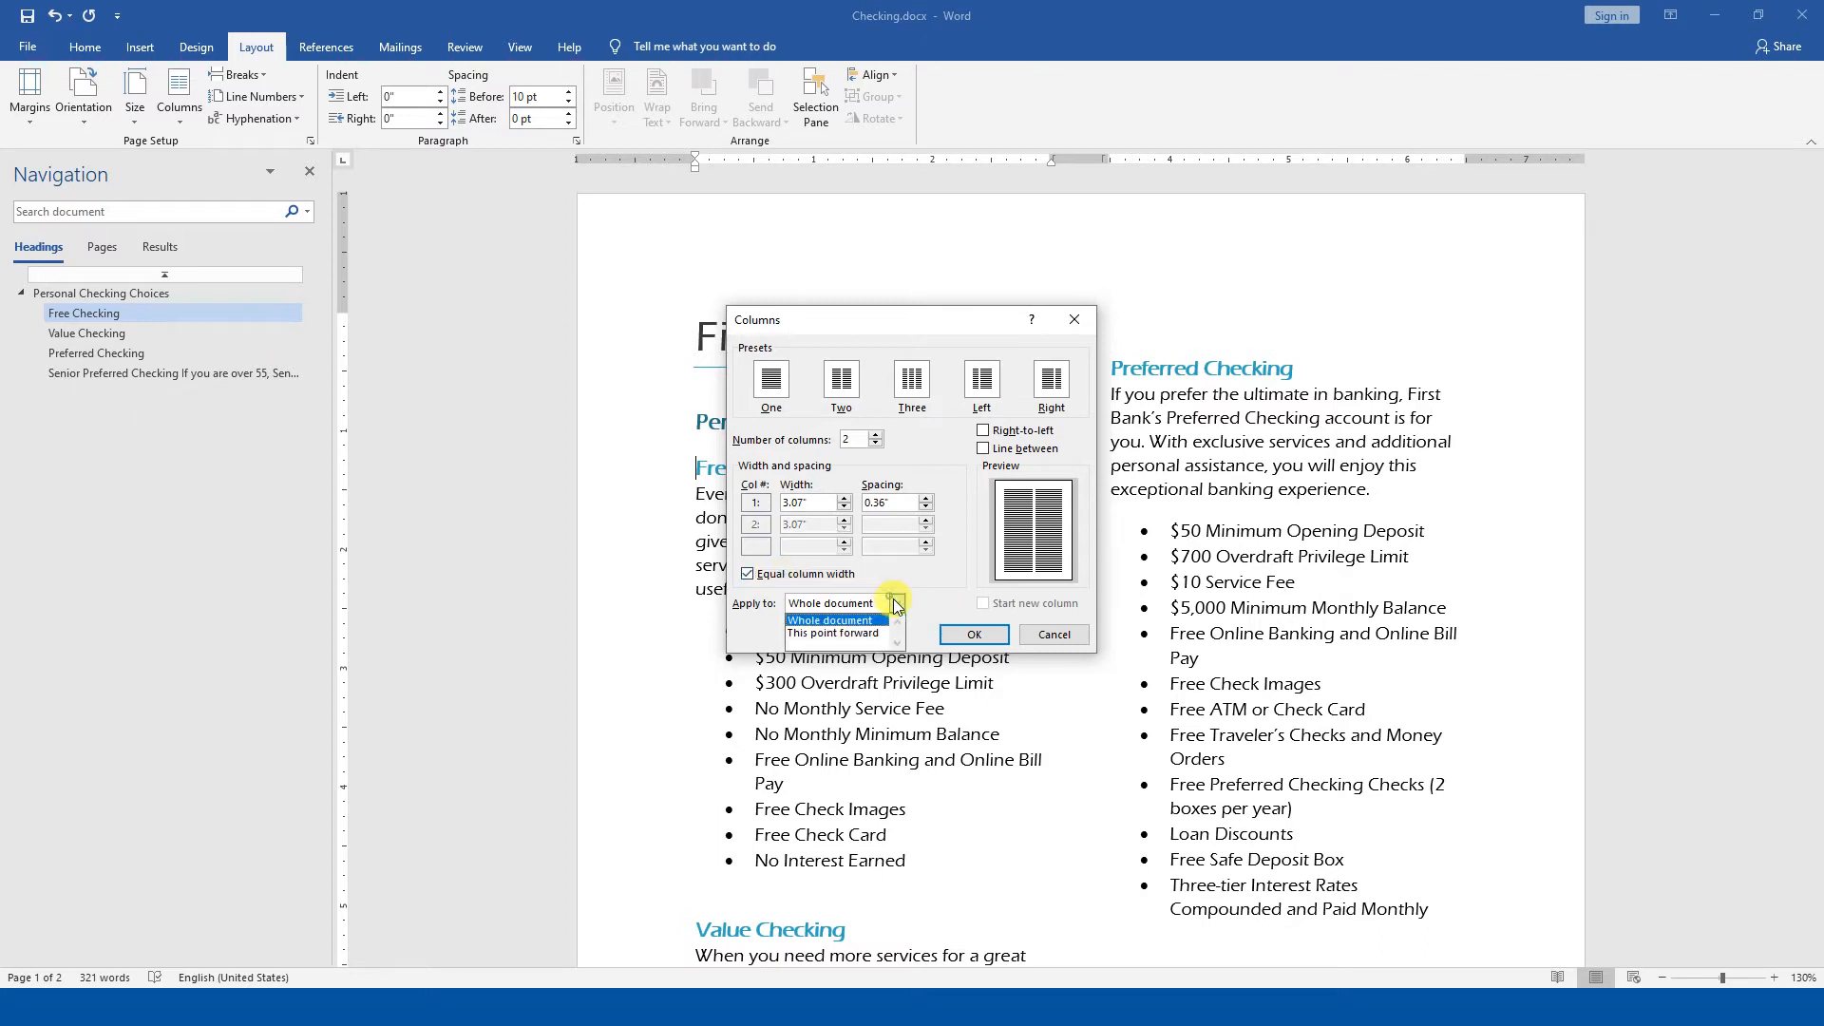
pyautogui.click(897, 600)
pyautogui.click(772, 576)
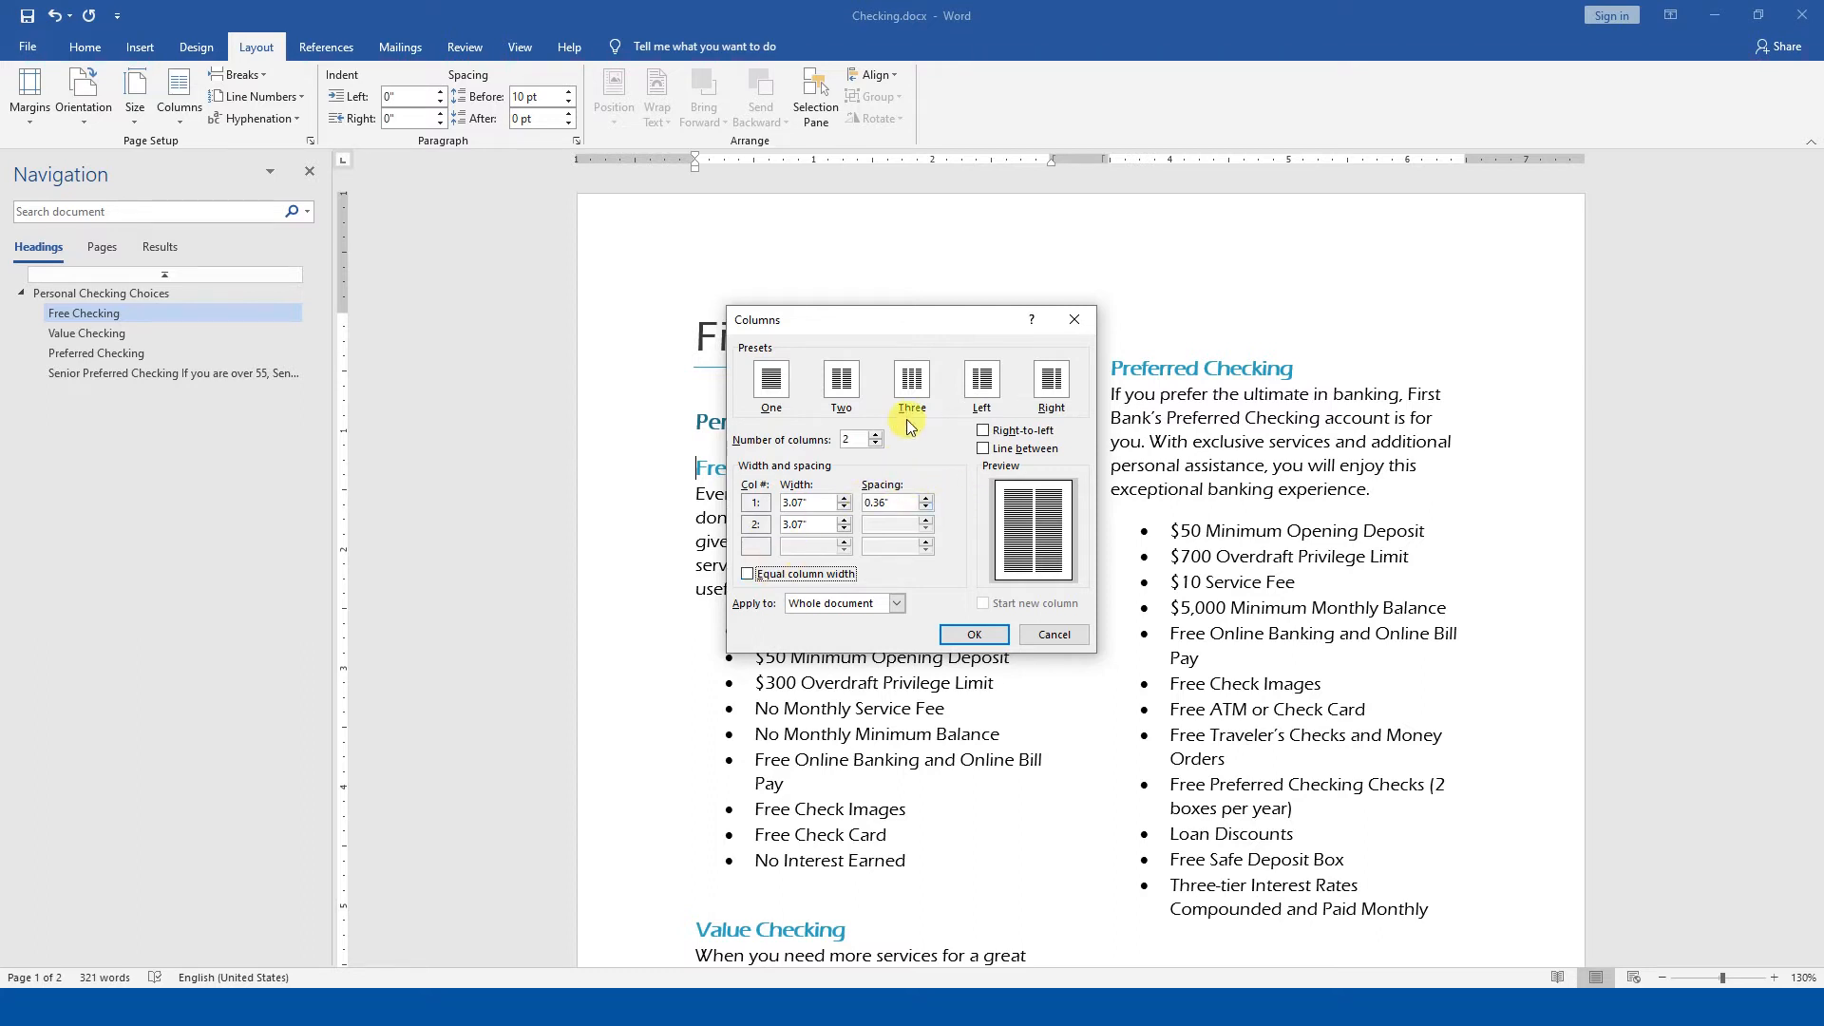
# - Try the Three preset in the column settings and return to the Two preset
pyautogui.click(911, 380)
pyautogui.click(838, 391)
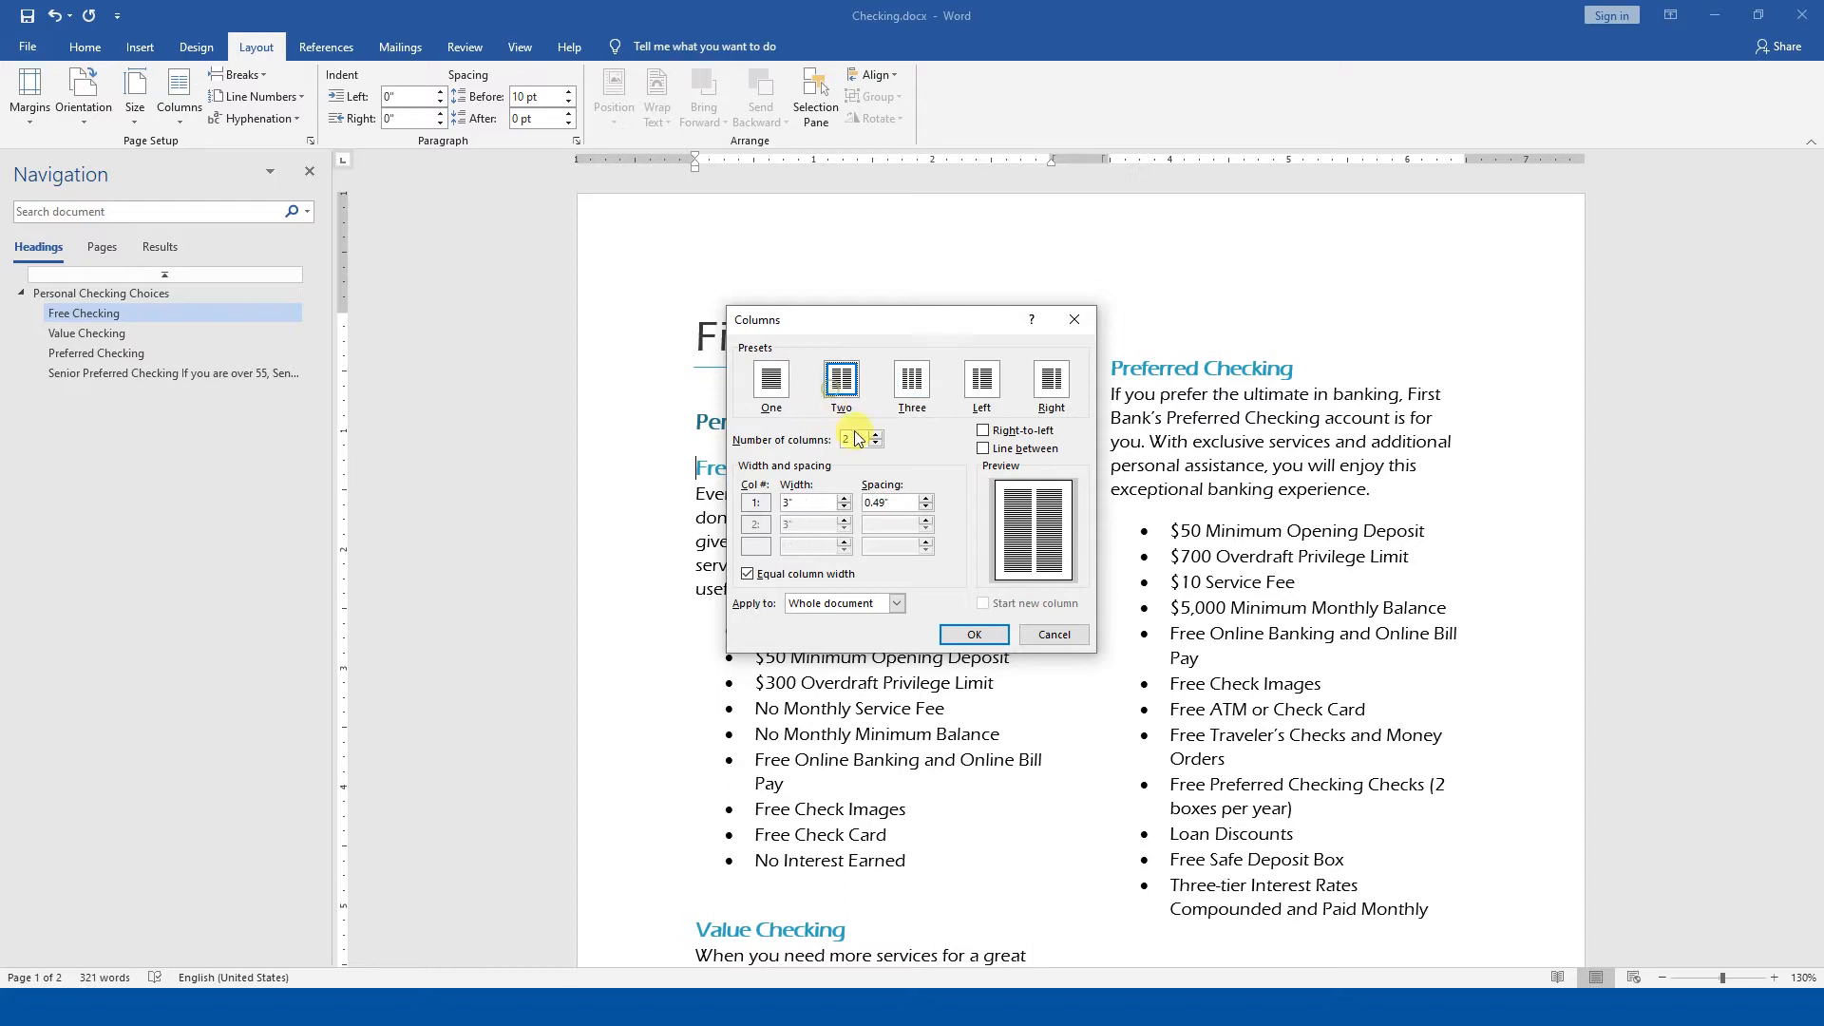
pyautogui.click(899, 395)
pyautogui.click(840, 382)
# - Set the whole document to 3 columns of equal width with a line between them
pyautogui.click(828, 435)
pyautogui.write('3')
pyautogui.press('Tab')
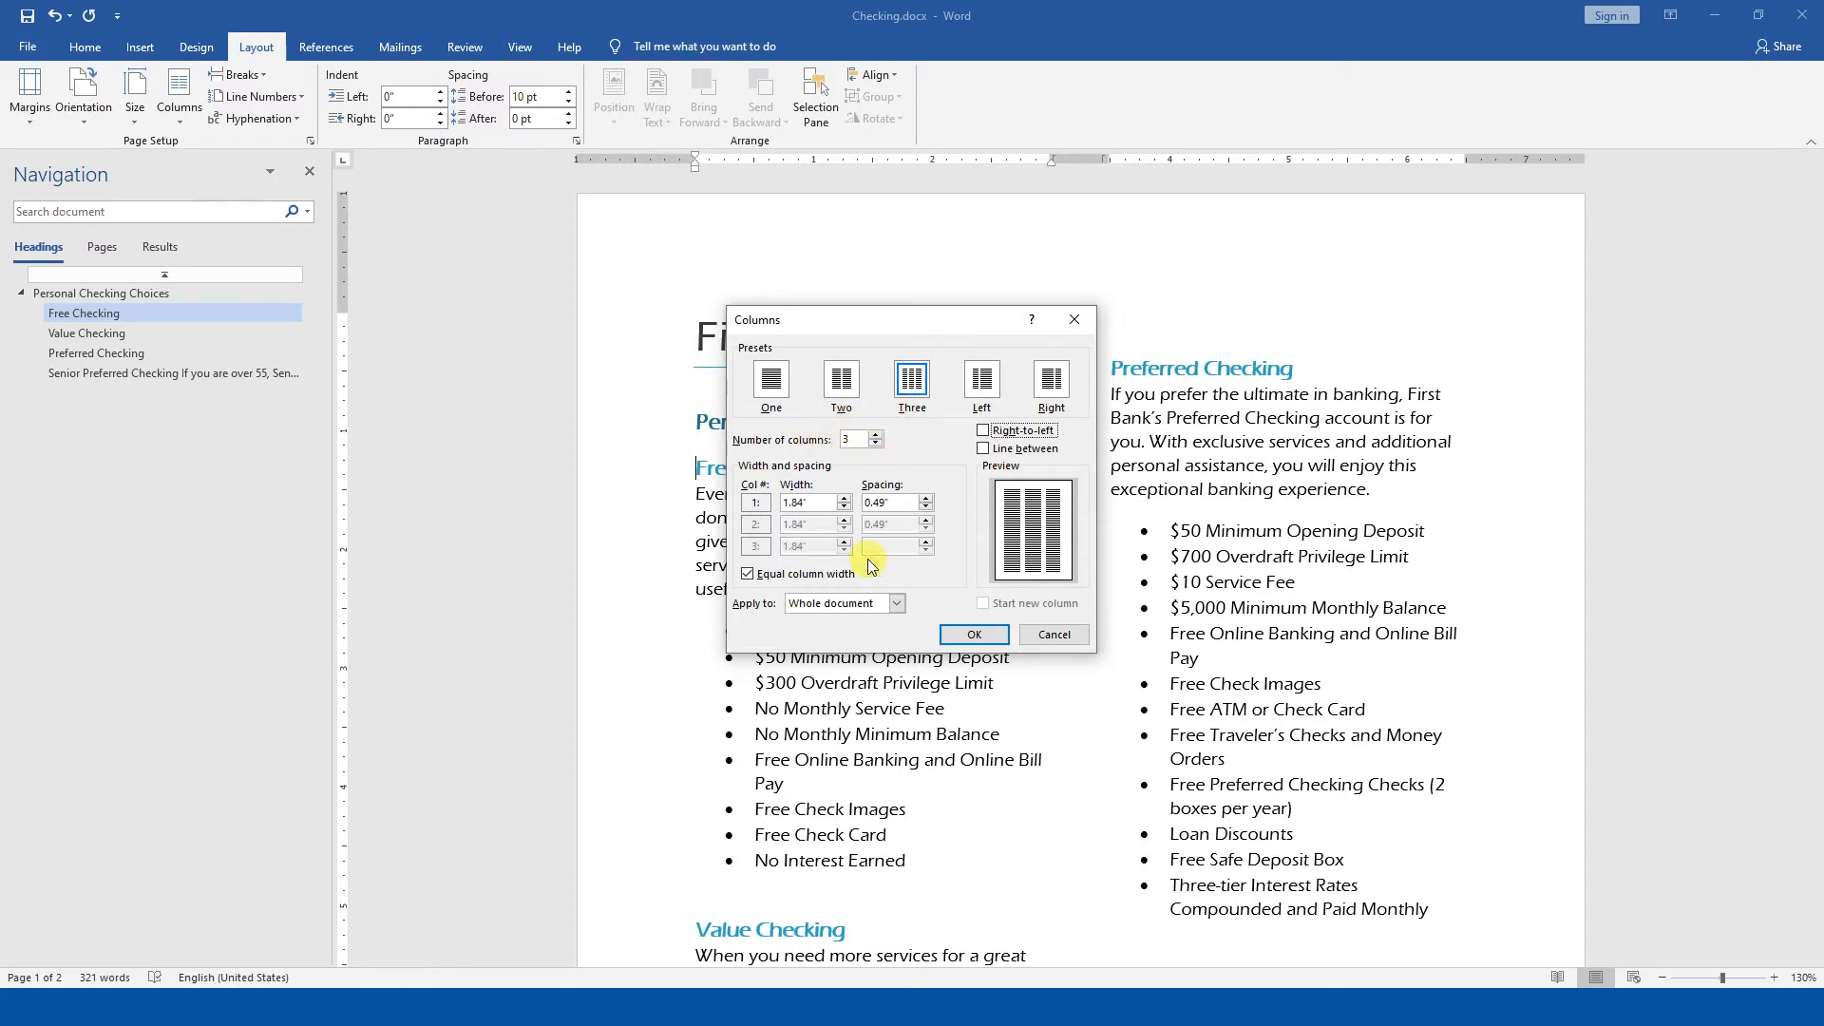
pyautogui.click(749, 574)
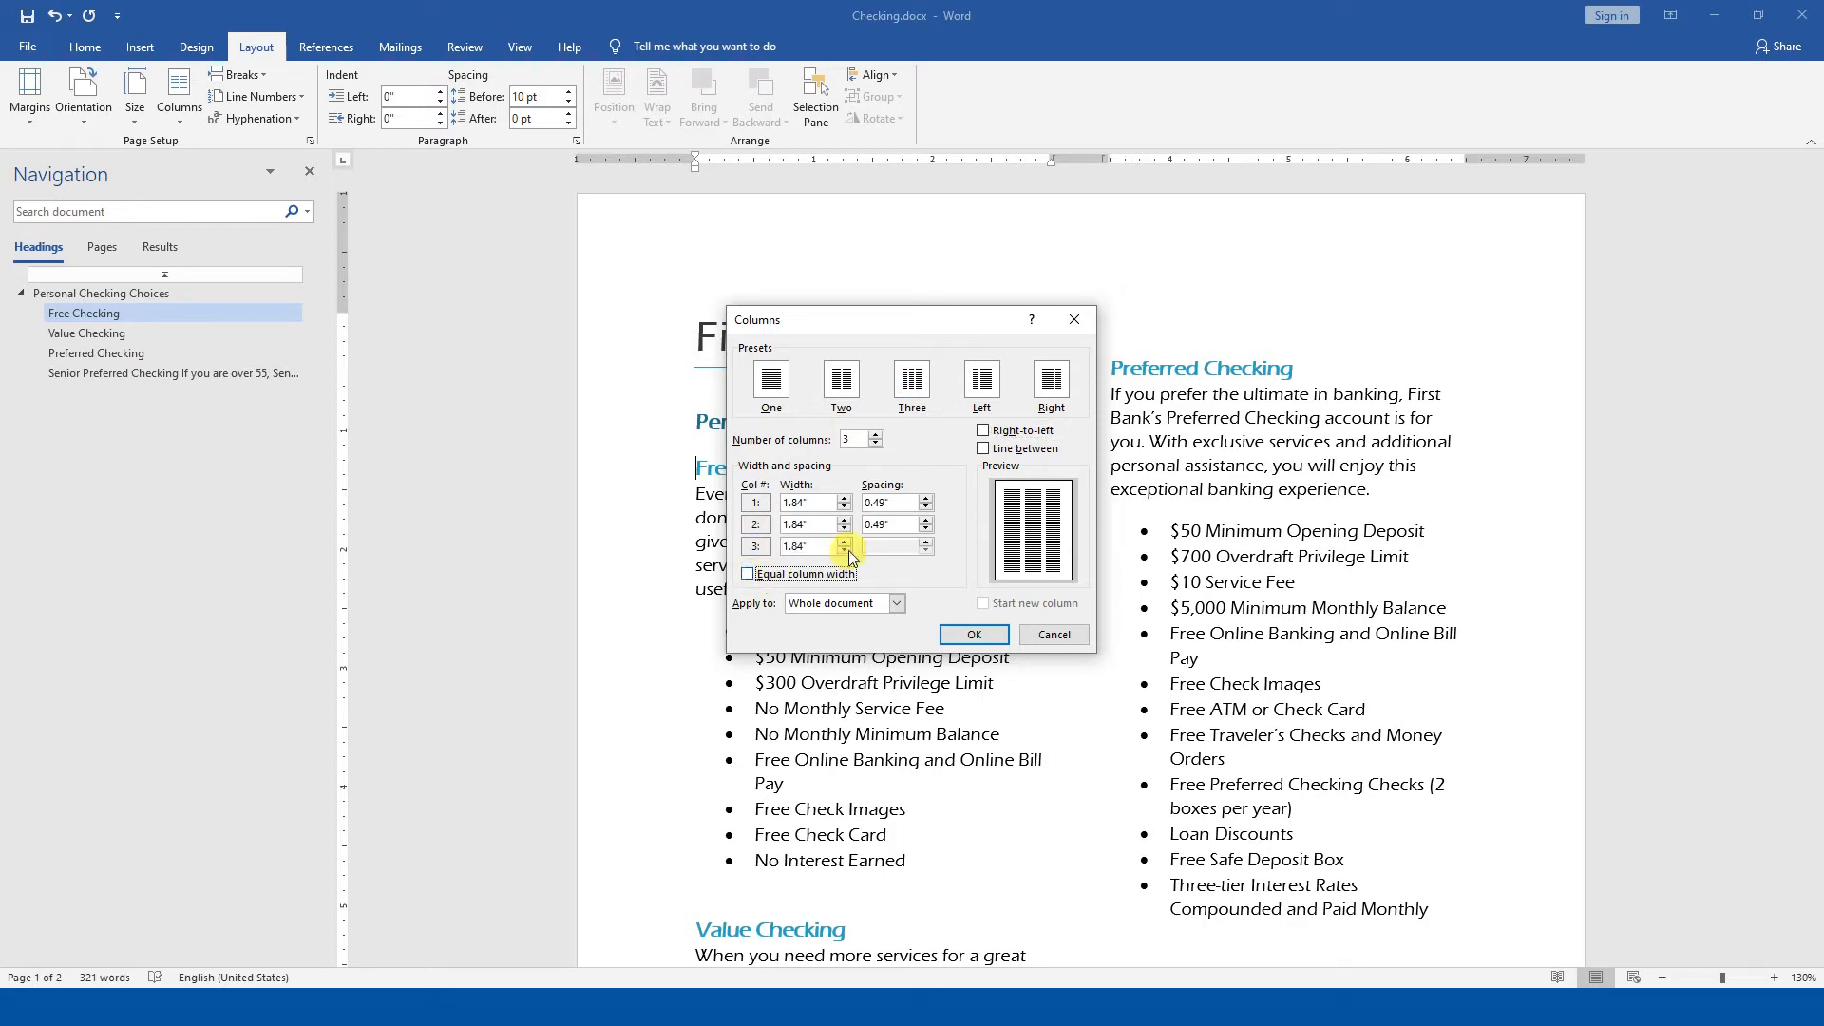
pyautogui.click(747, 574)
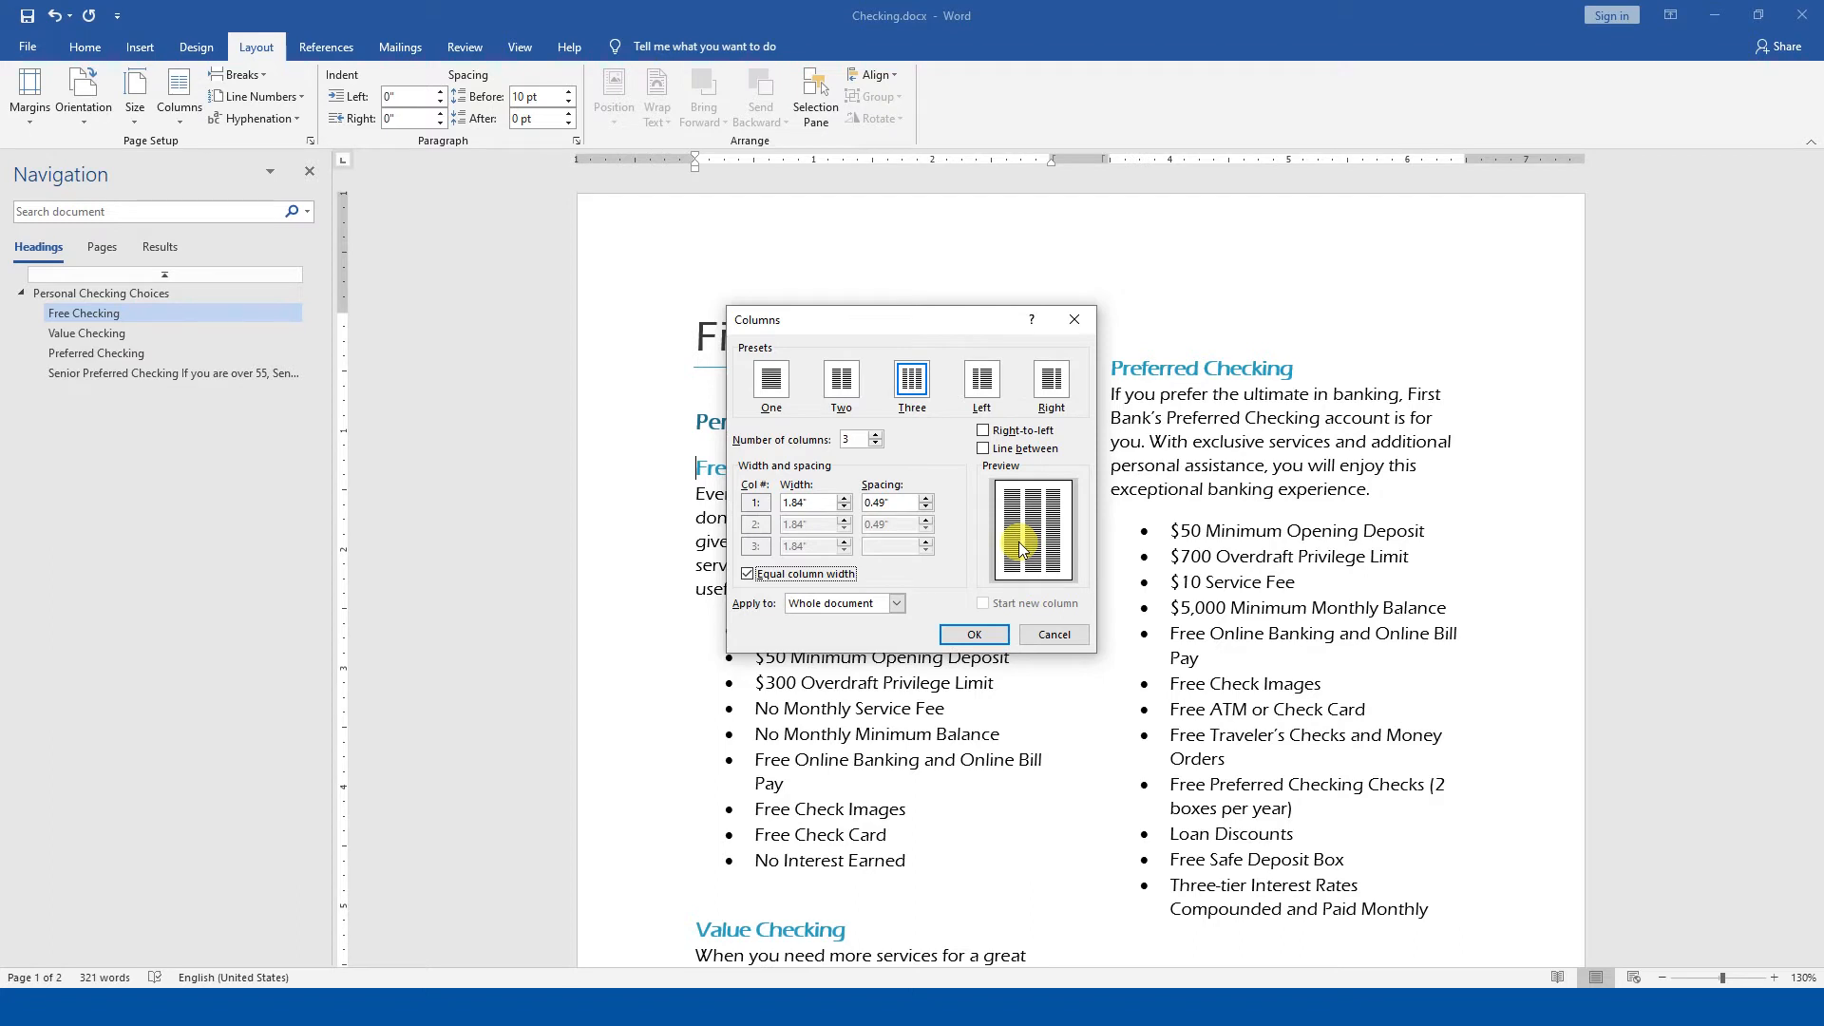
pyautogui.doubleClick(892, 501)
pyautogui.click(1015, 454)
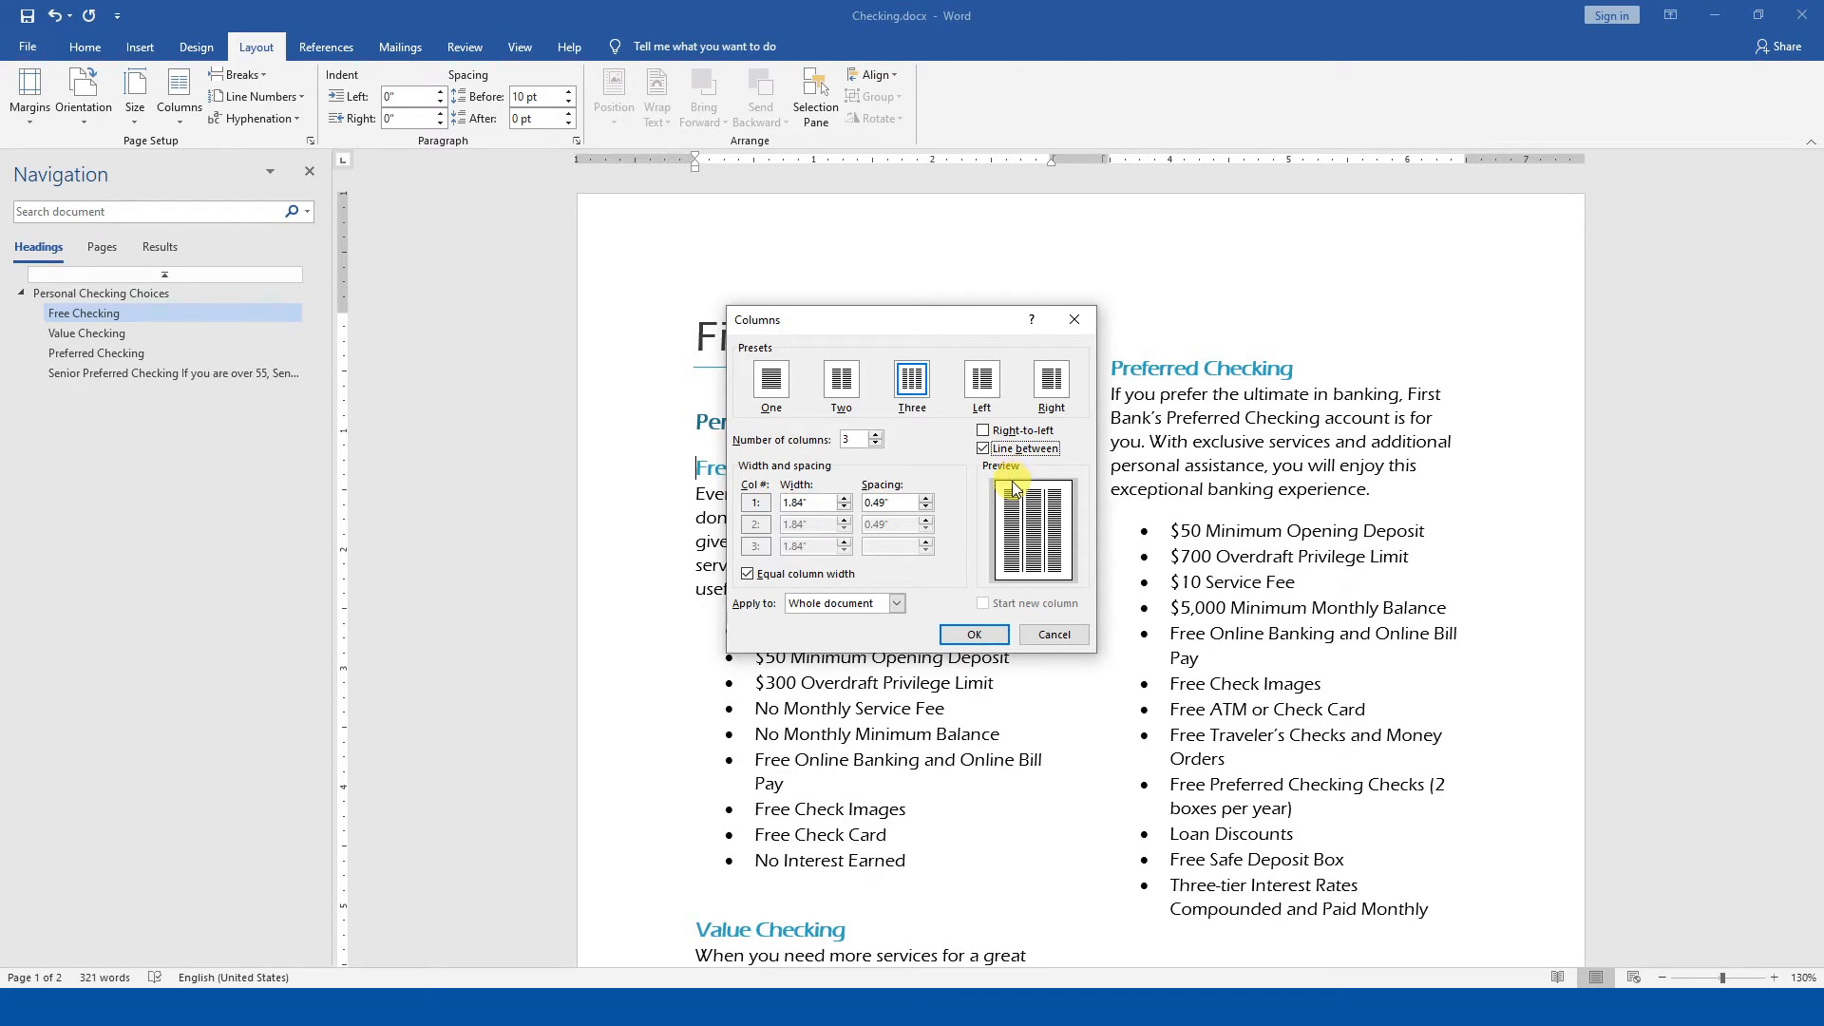
pyautogui.click(983, 634)
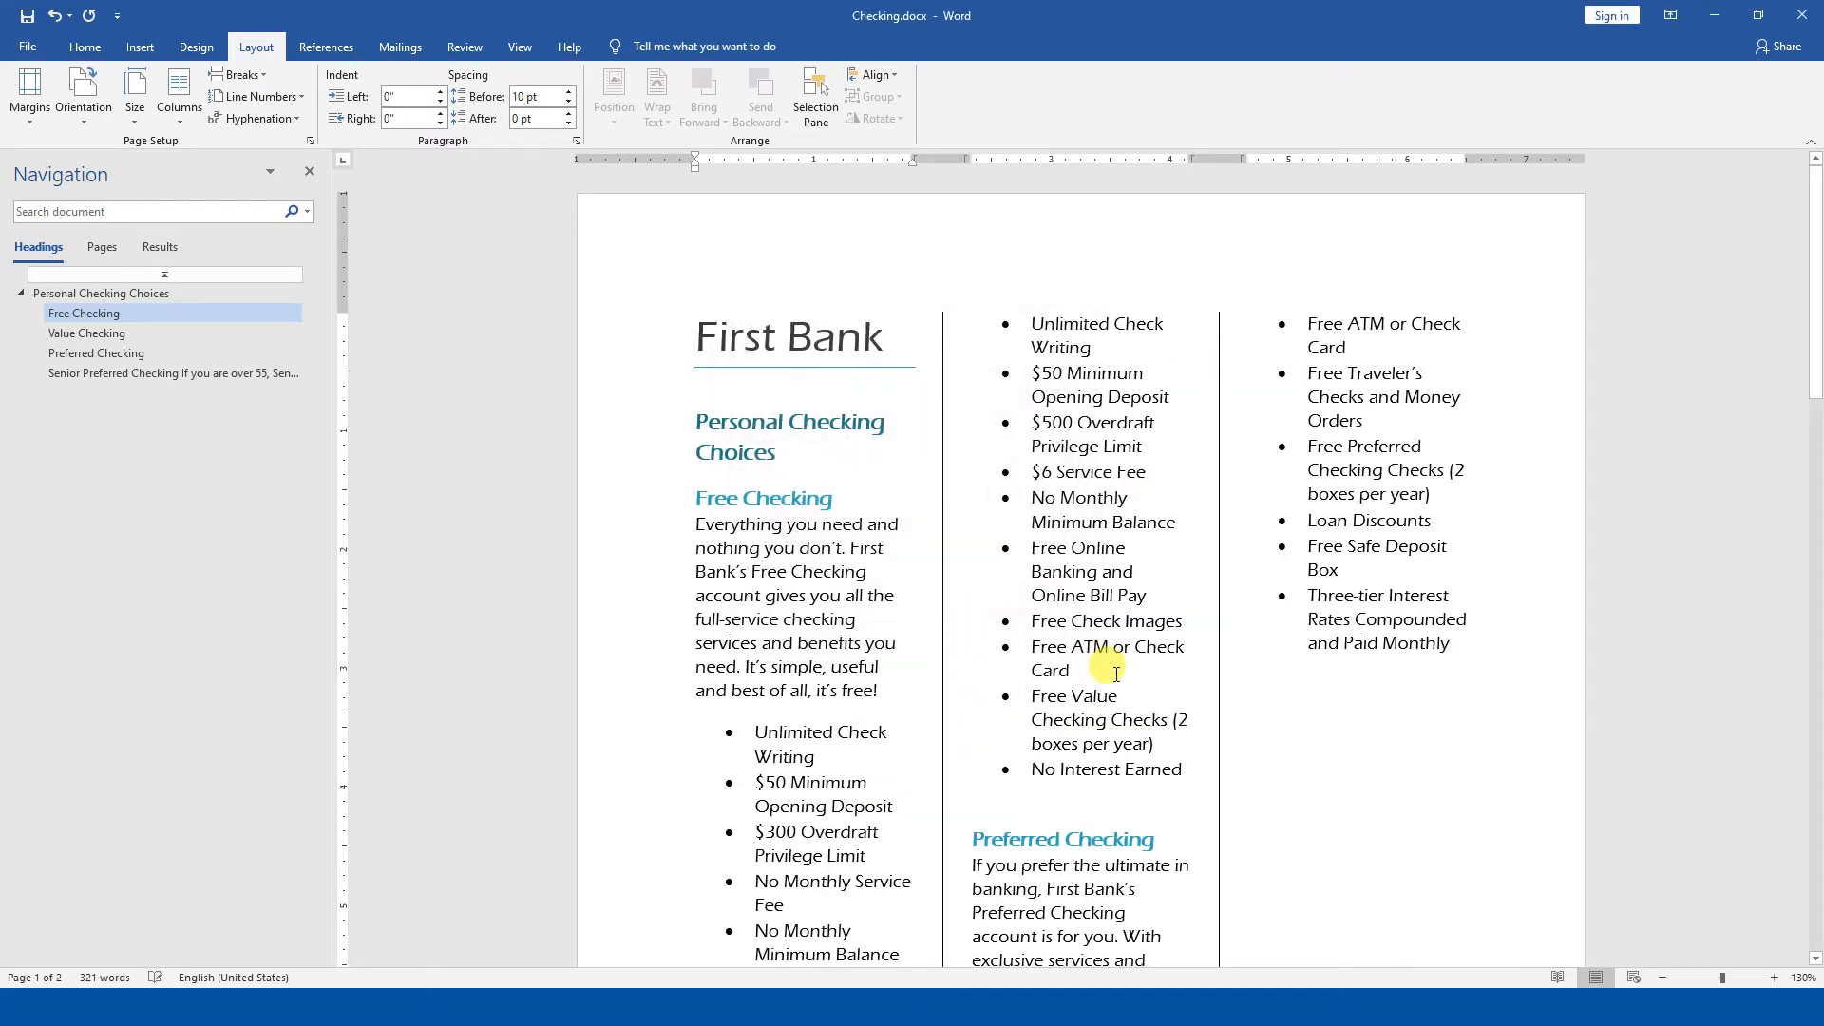
# - Examine how the three-column text flows from the first page to the Senior Preferred Checking section
pyautogui.scroll(-10, 1116, 674)
pyautogui.scroll(8, 1146, 733)
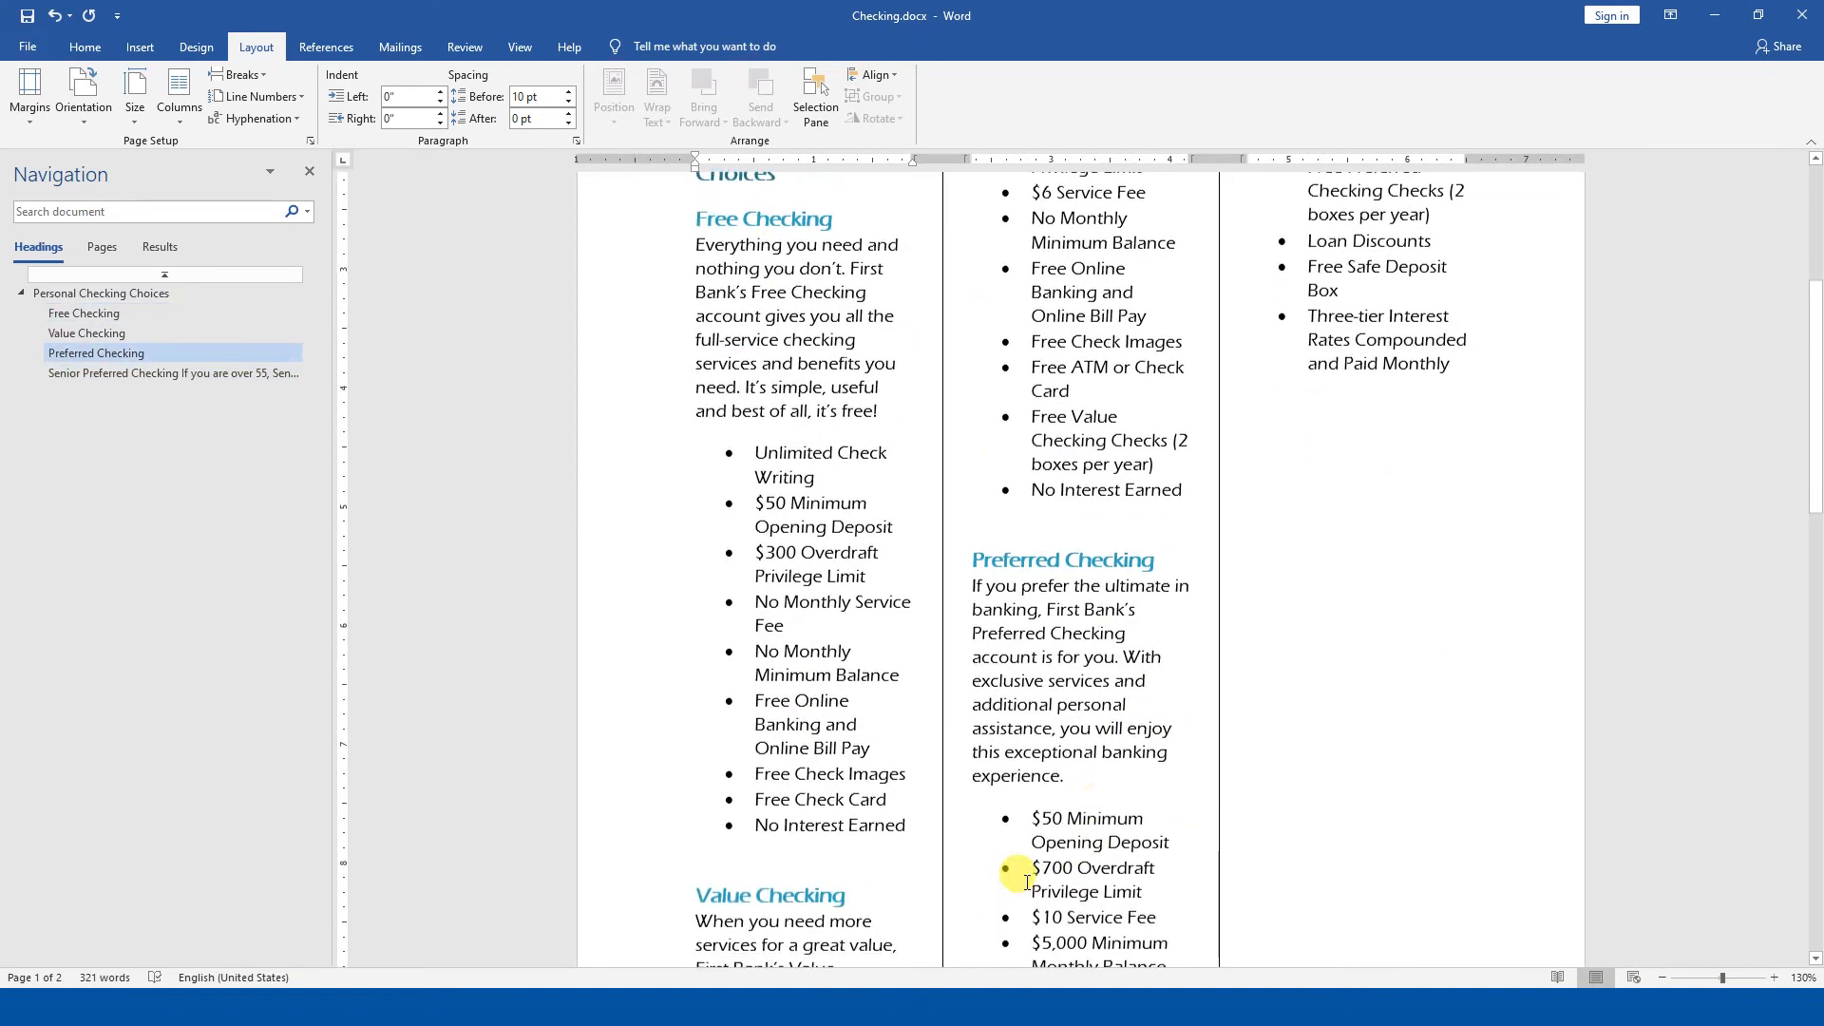
pyautogui.scroll(-8, 1025, 882)
pyautogui.scroll(2, 1221, 599)
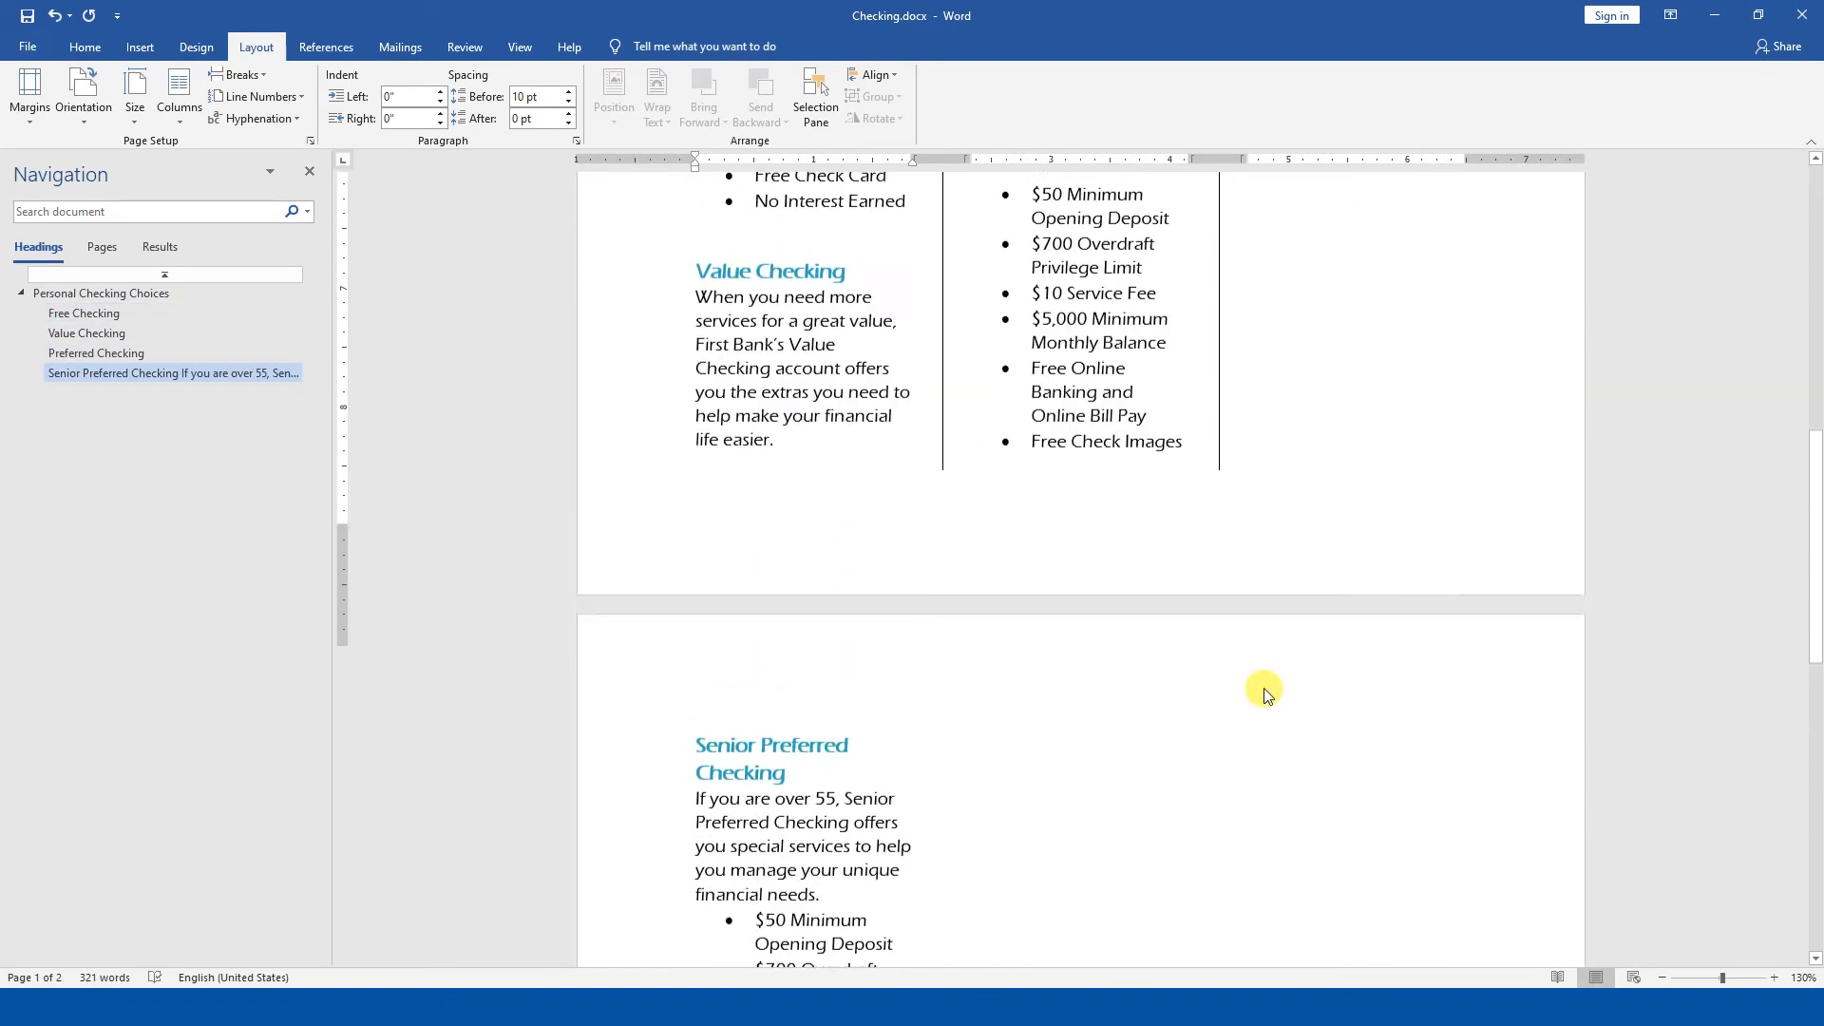
pyautogui.scroll(1, 1263, 692)
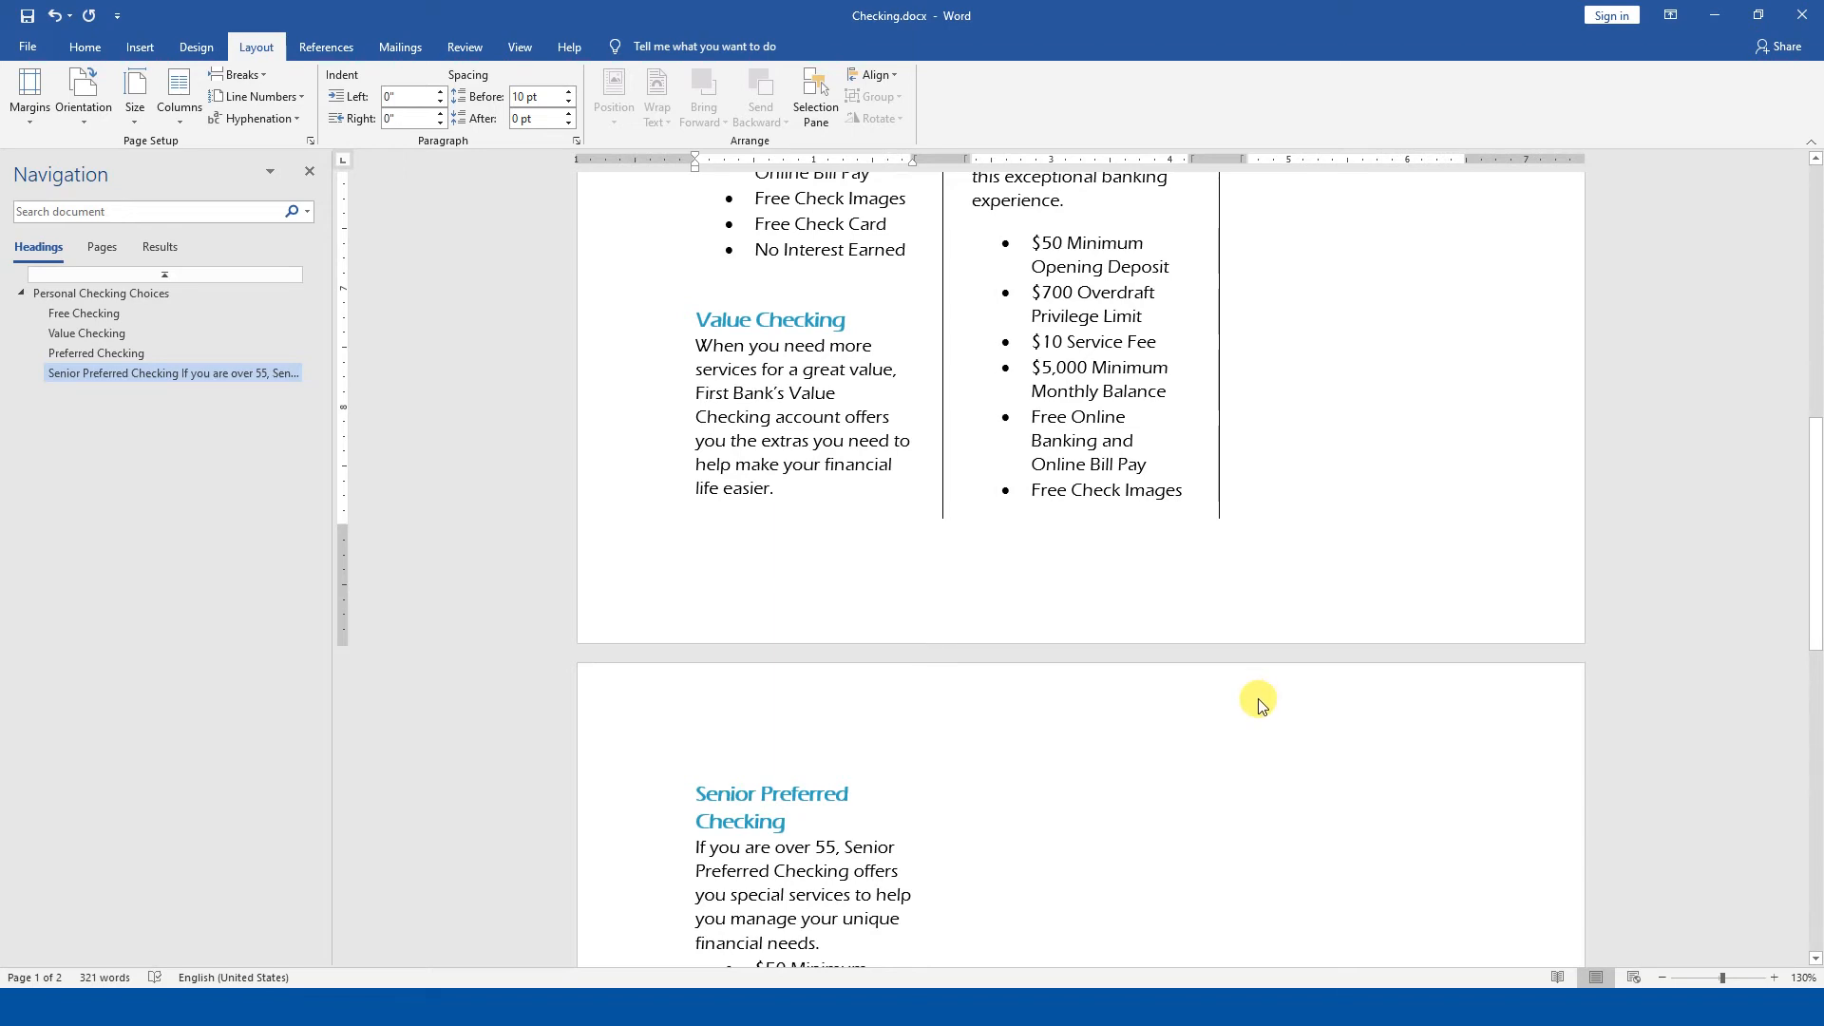
pyautogui.click(914, 670)
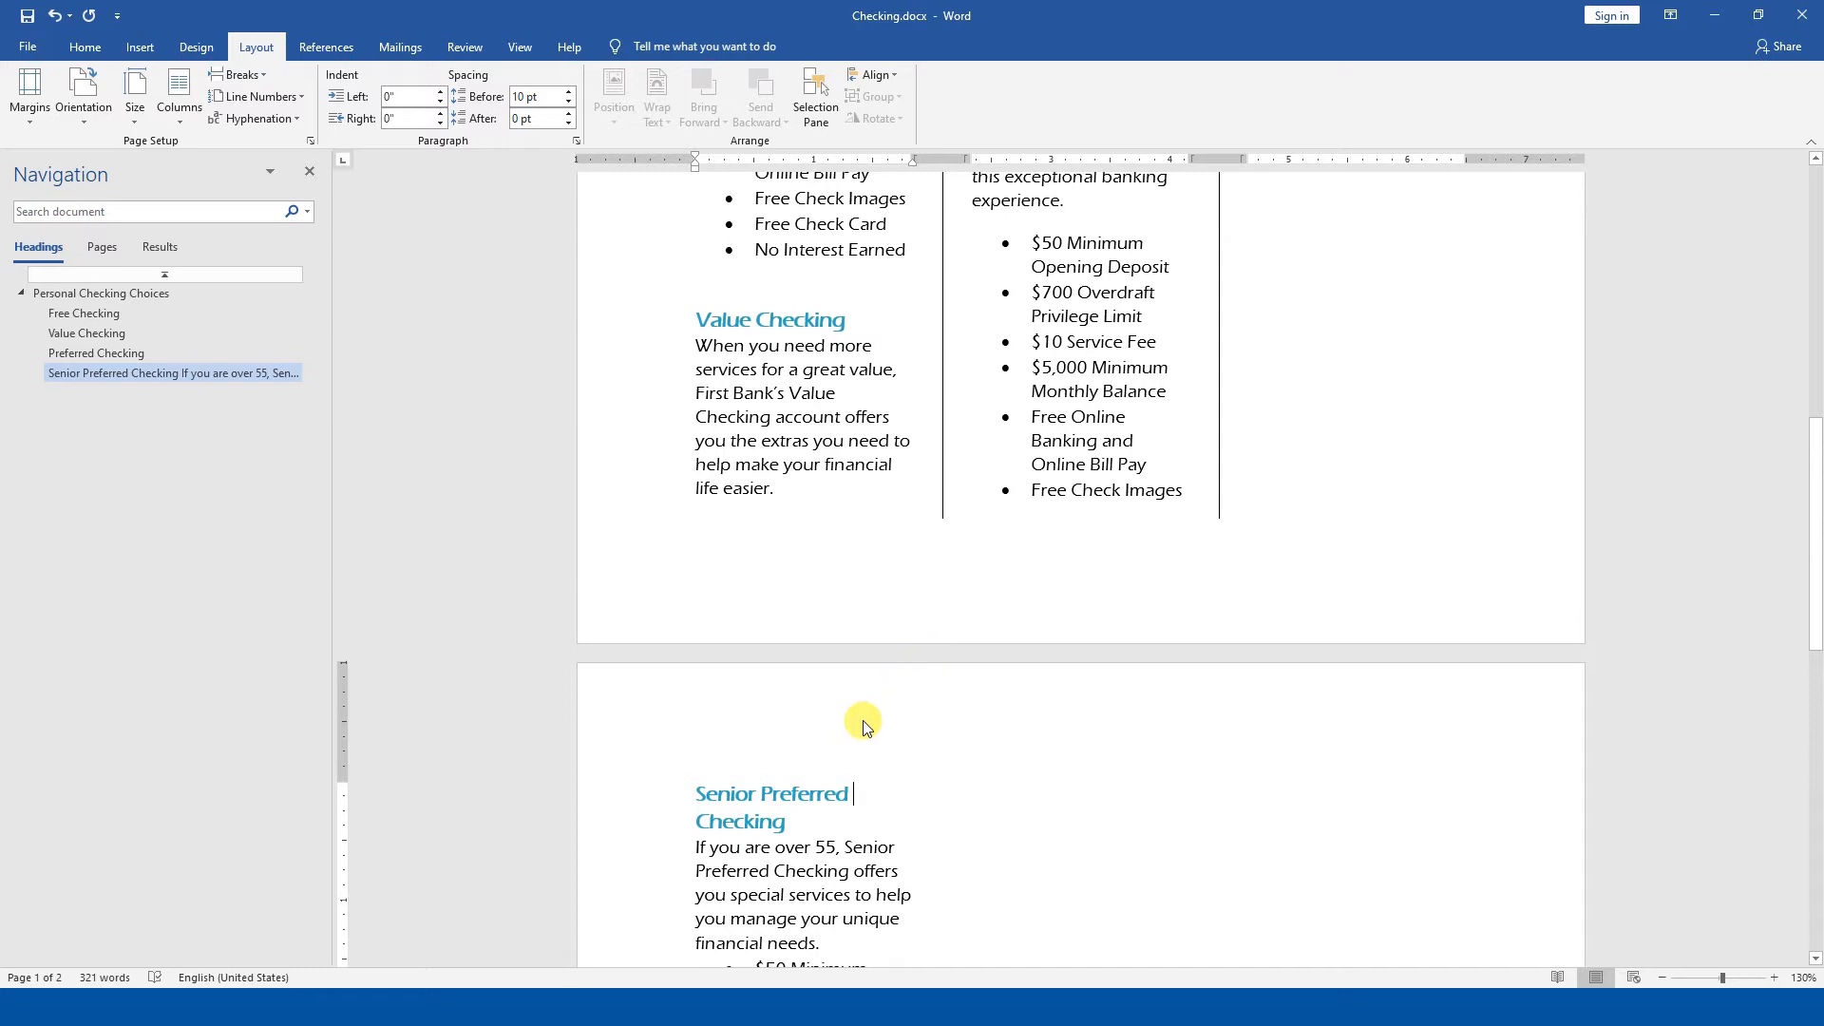
pyautogui.click(785, 759)
pyautogui.scroll(3, 846, 806)
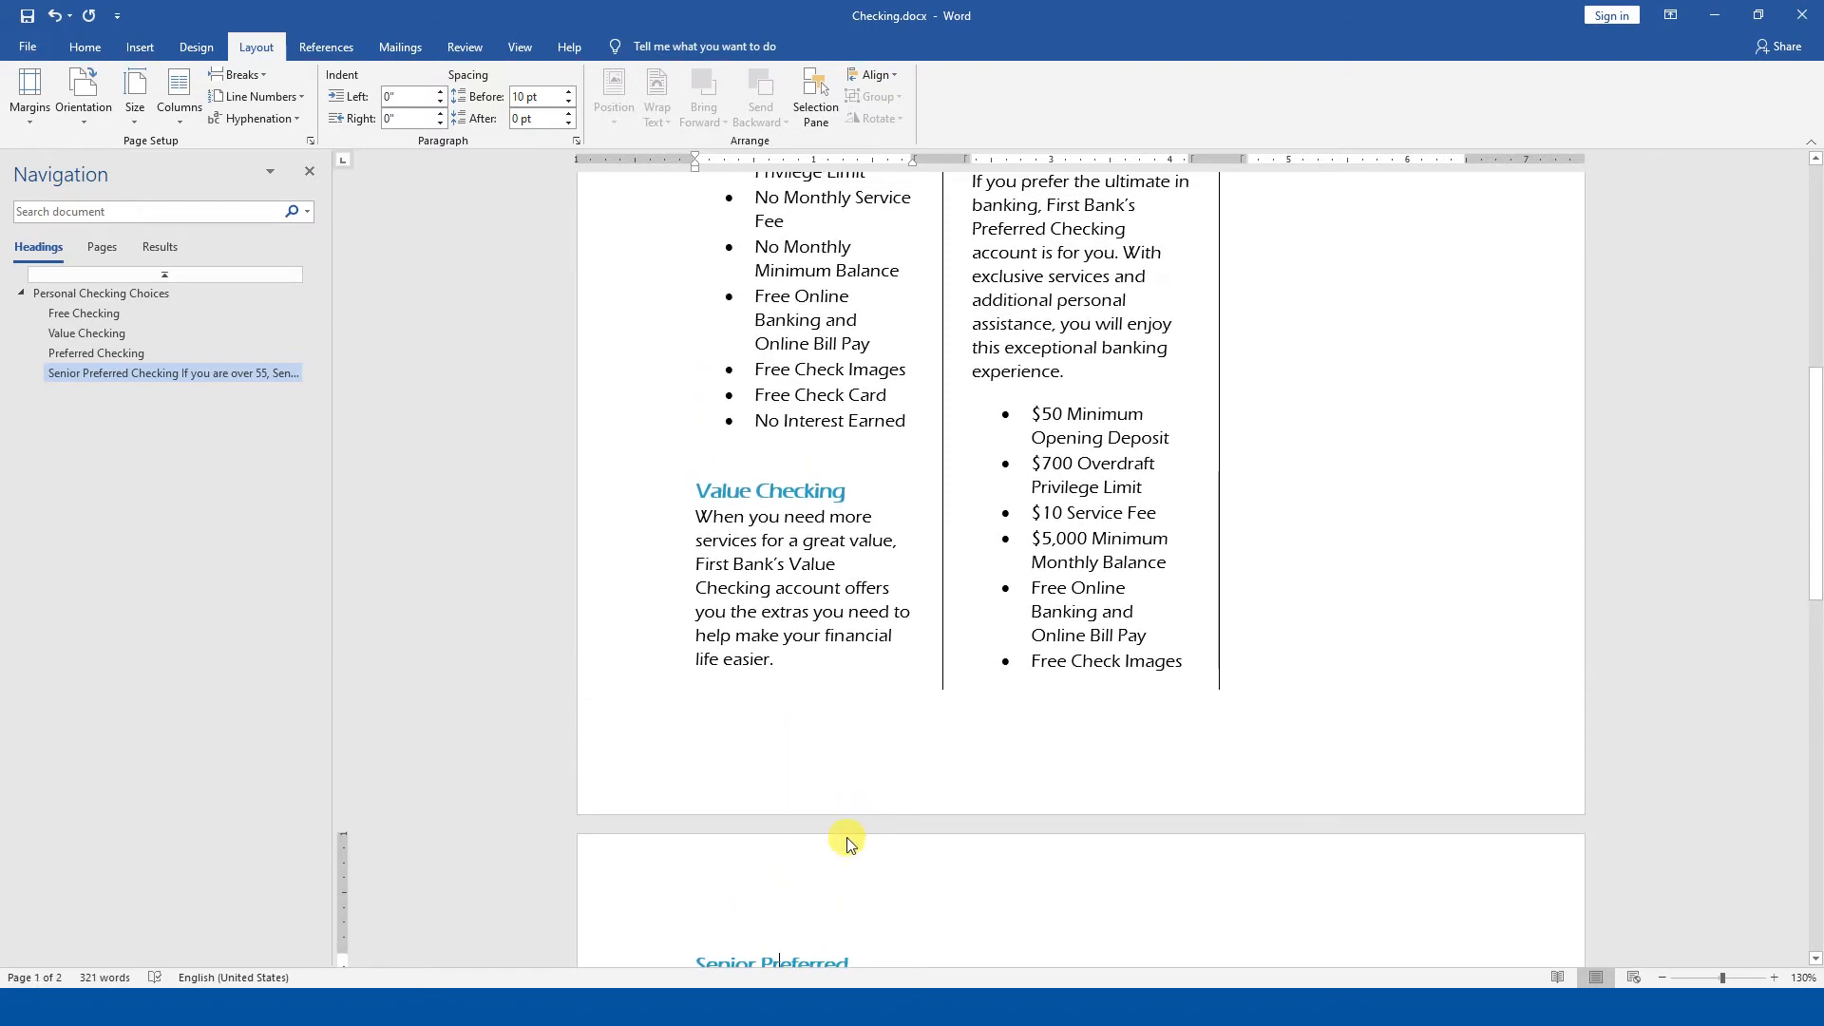
pyautogui.scroll(-2, 849, 843)
# - Turn off the page break before the Senior Preferred Checking heading
pyautogui.click(696, 847)
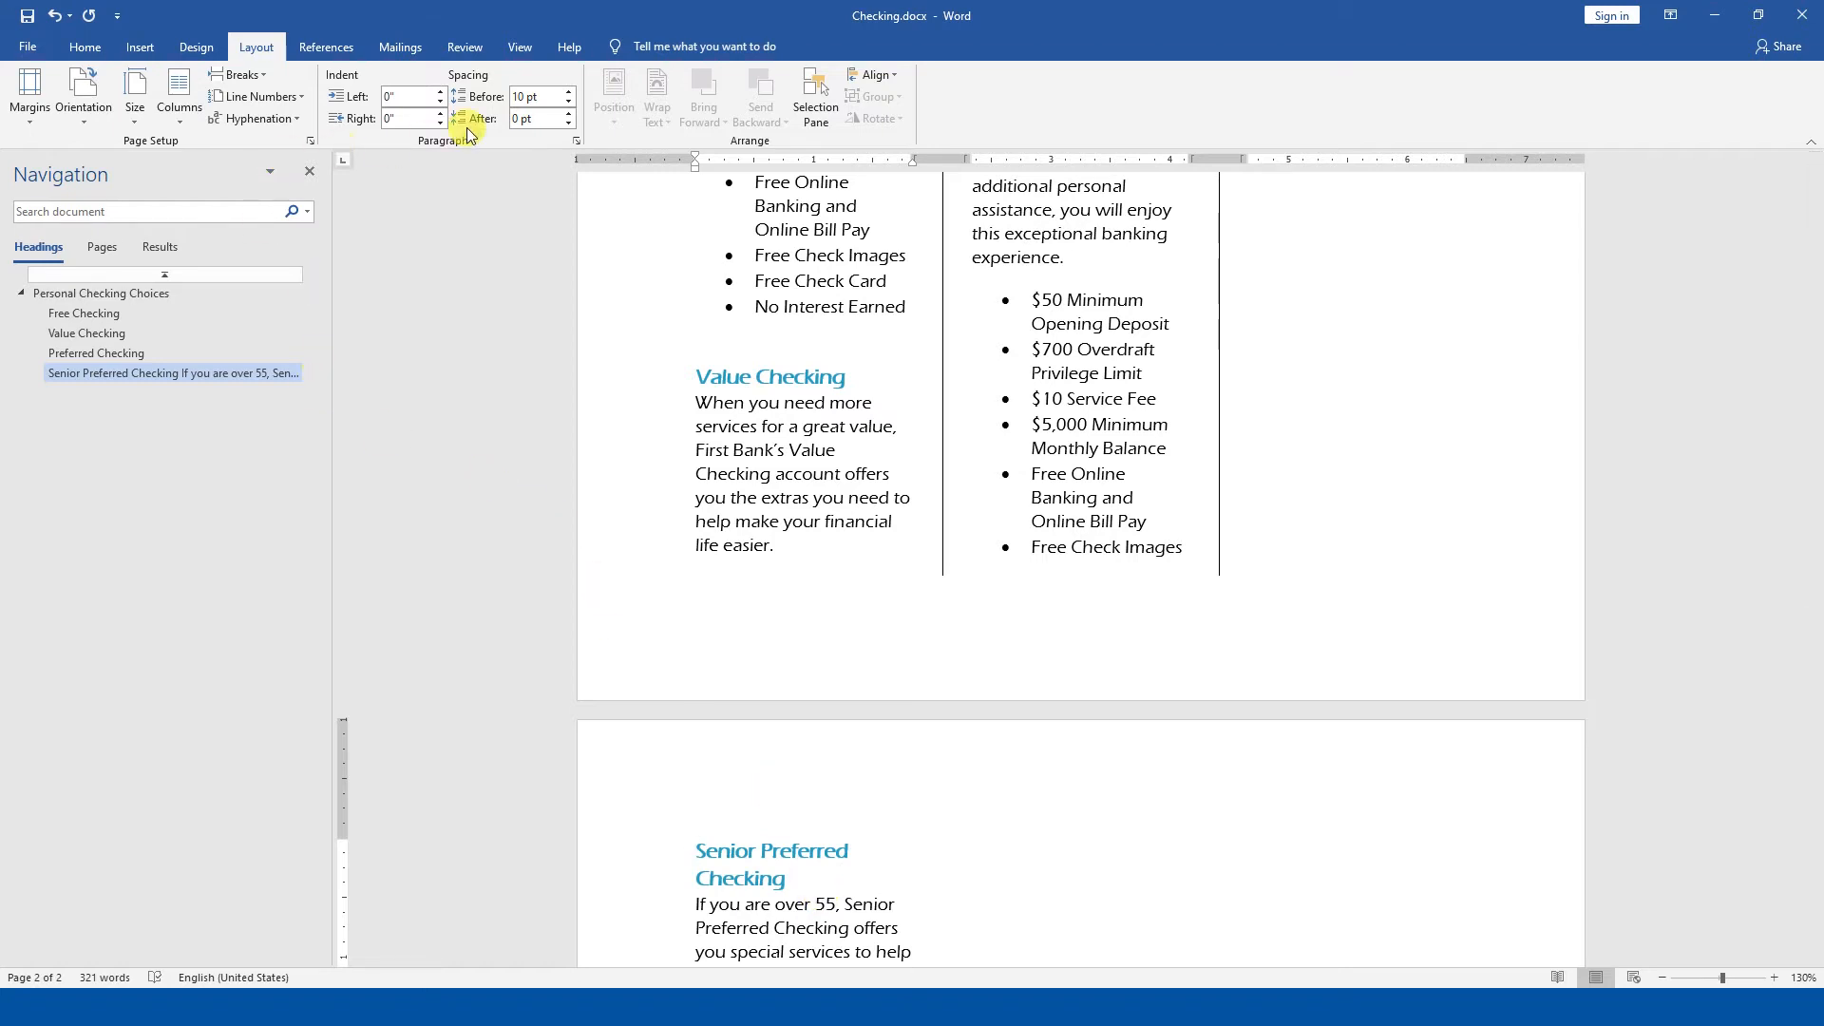
pyautogui.click(575, 140)
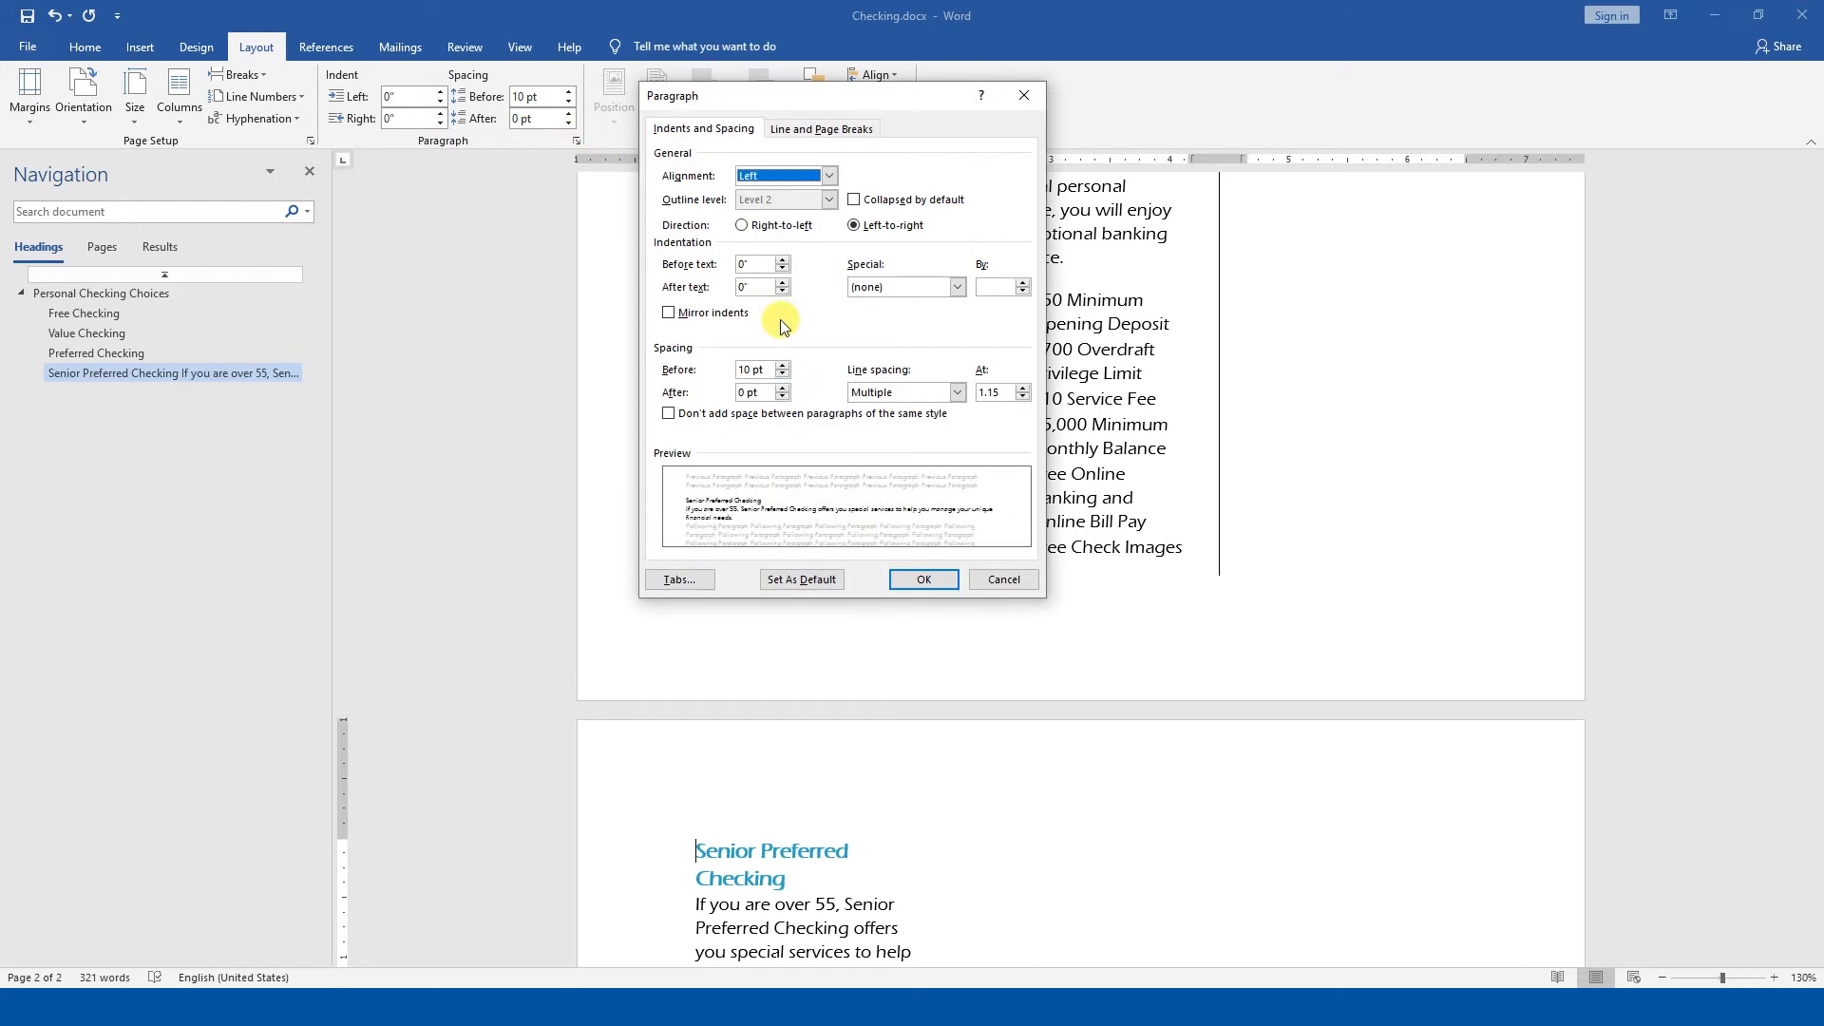
pyautogui.click(807, 131)
pyautogui.click(729, 228)
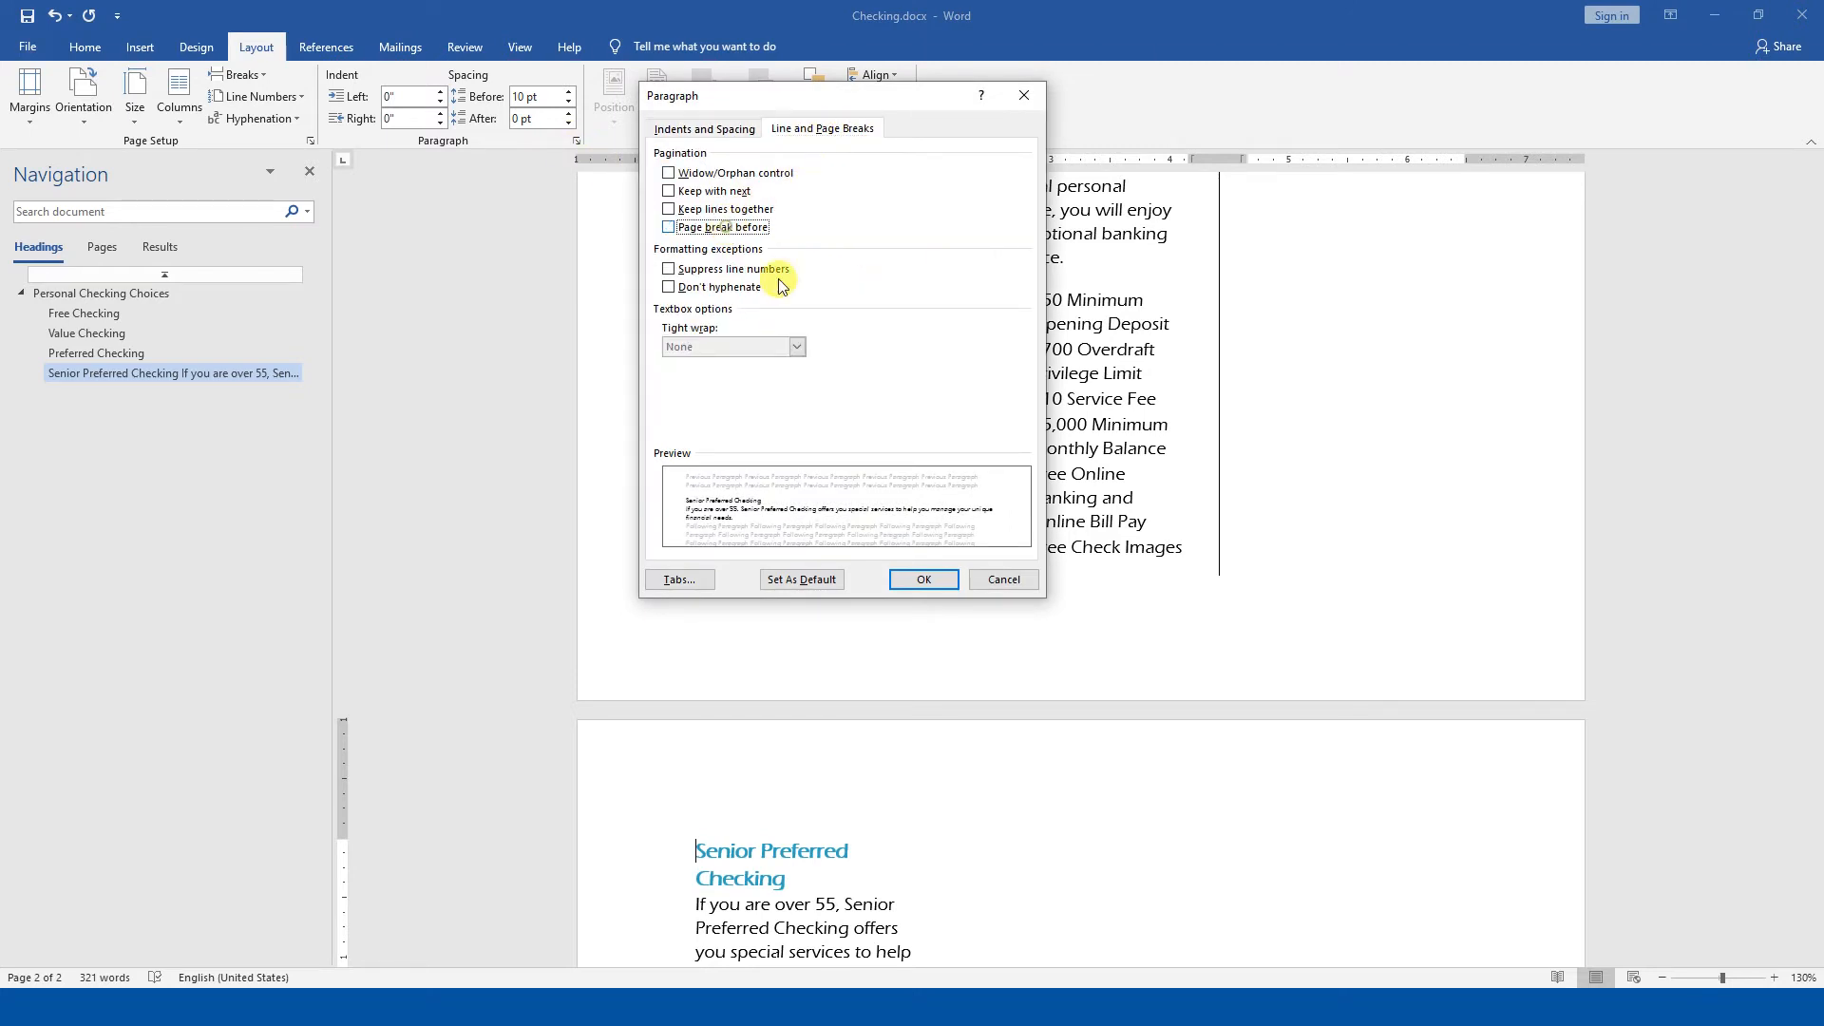
pyautogui.click(923, 579)
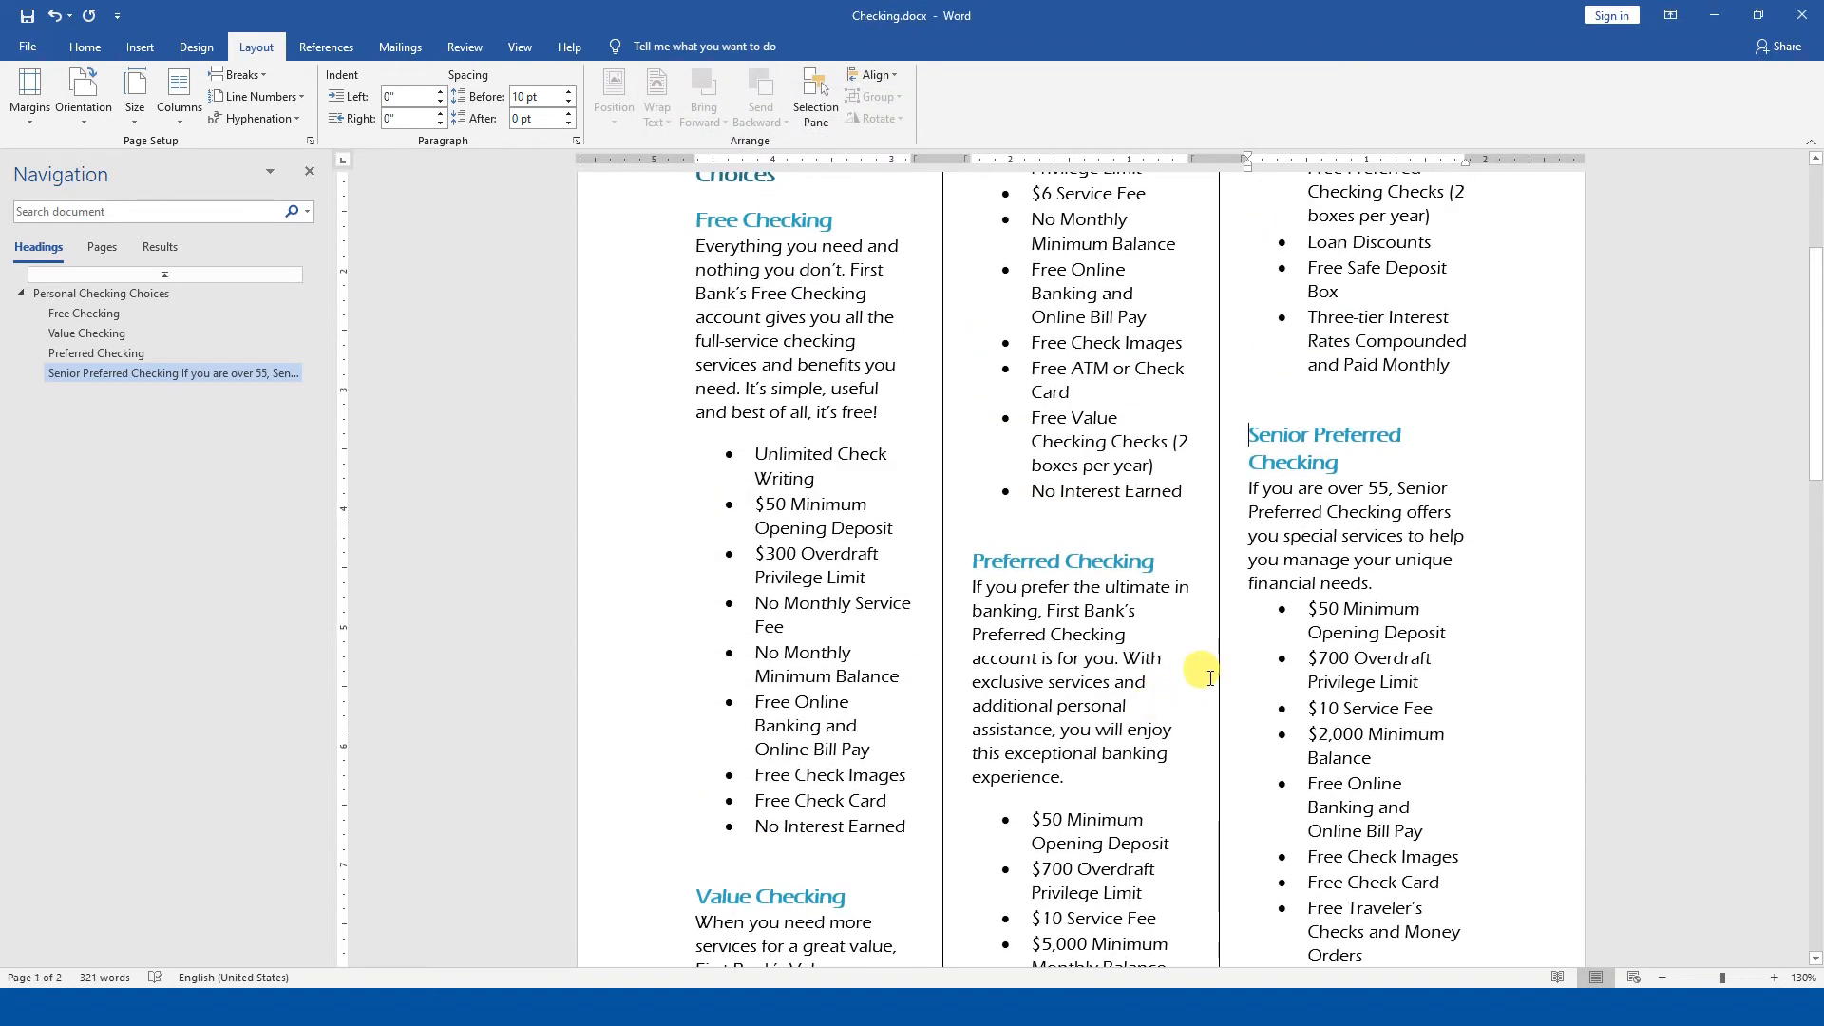
# - Review the text flow and dividing lines of the three-column layout throughout the document
pyautogui.scroll(3, 1210, 670)
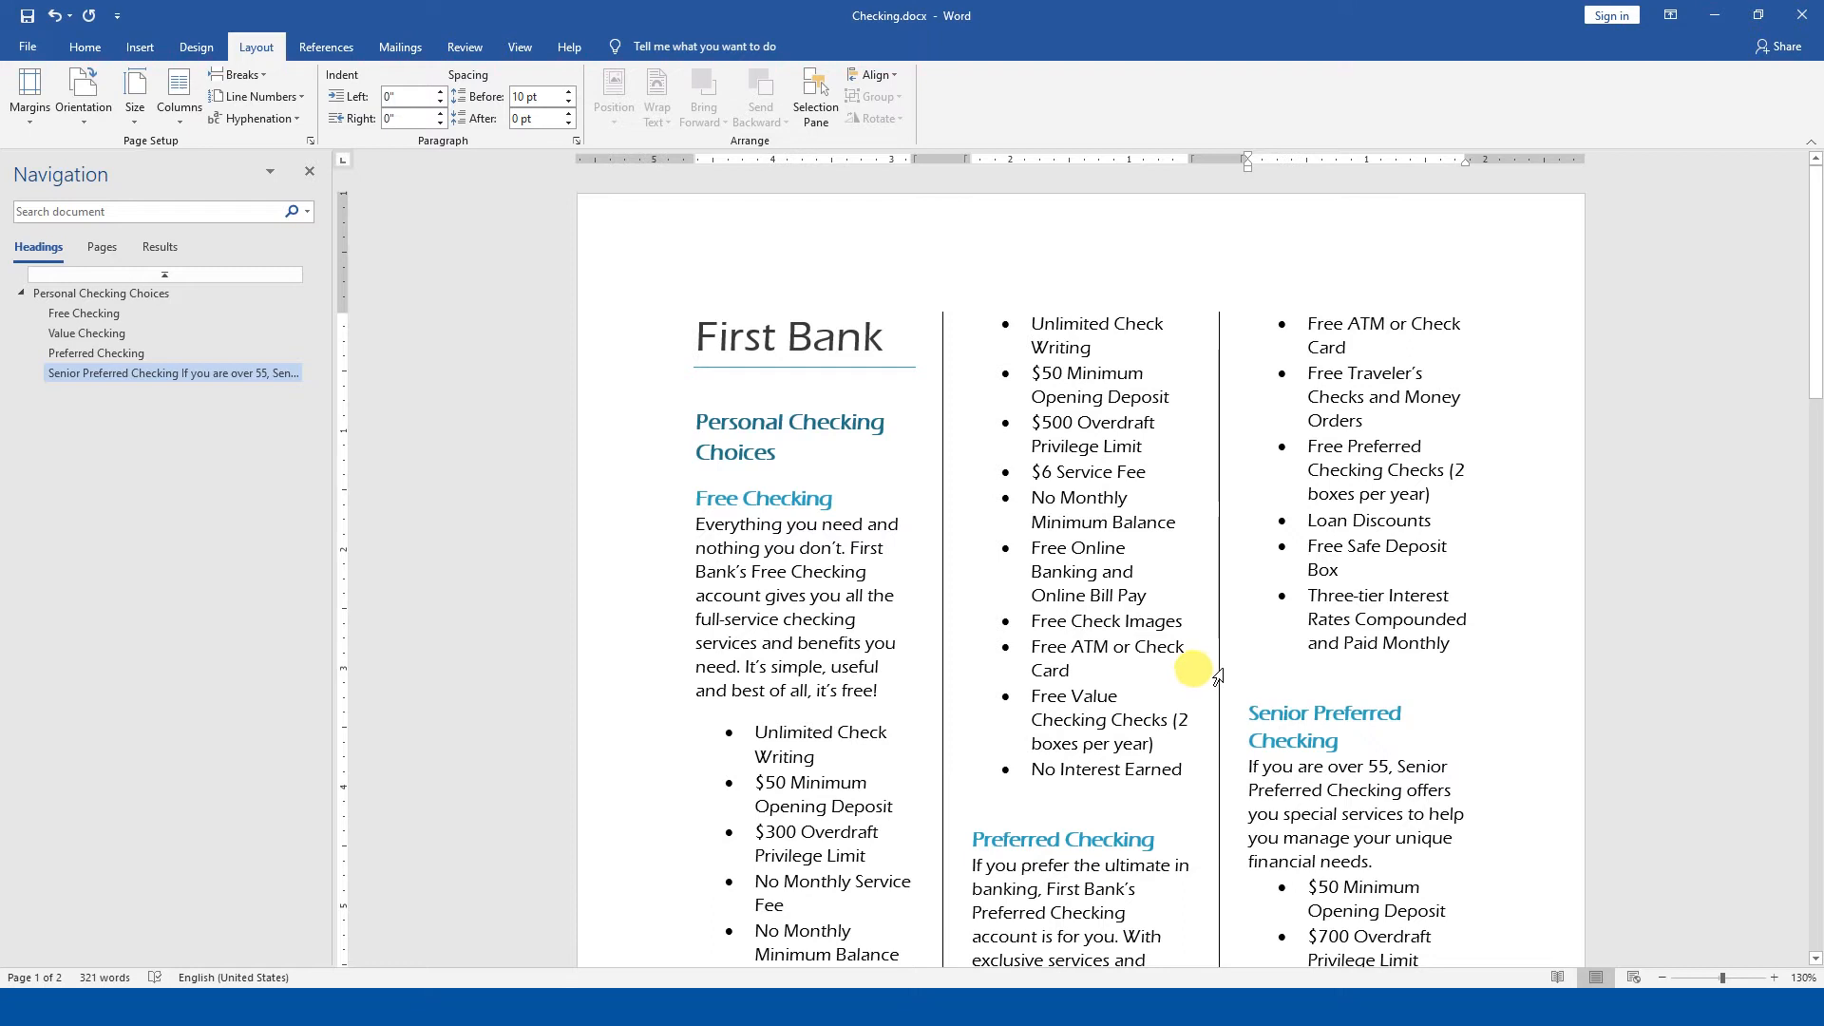
pyautogui.scroll(-10, 1239, 790)
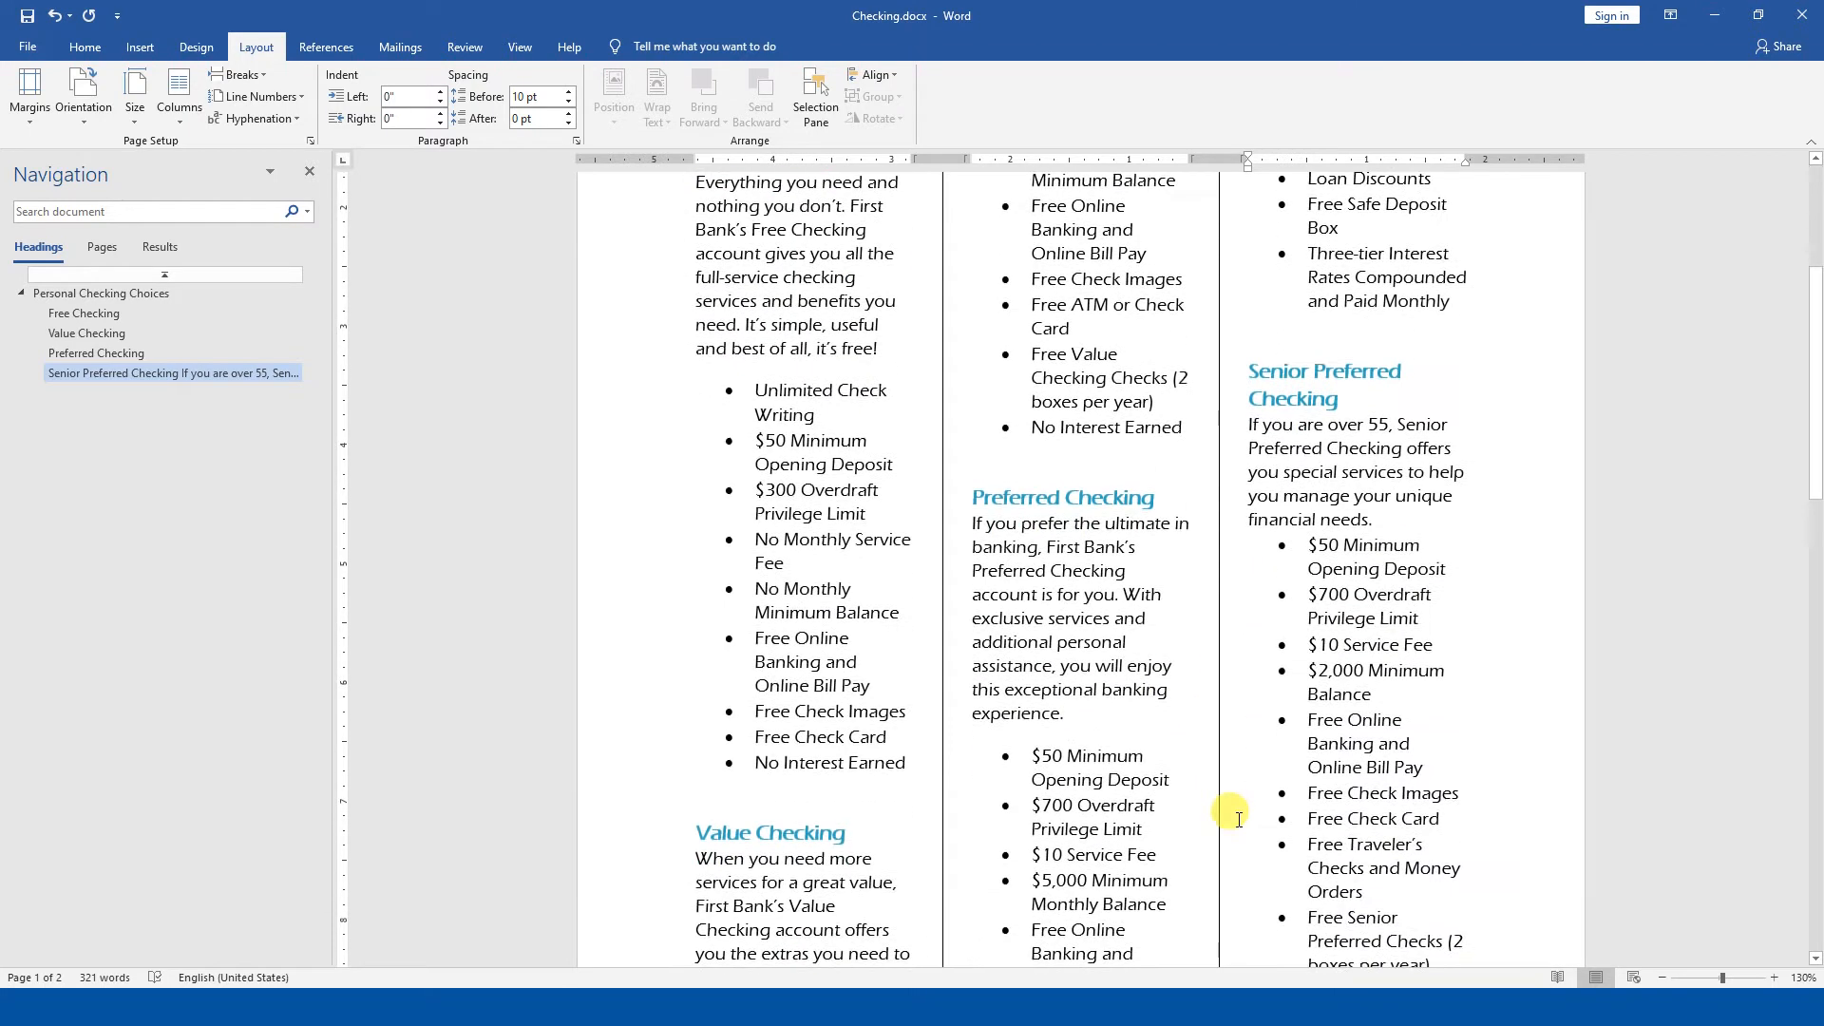
pyautogui.click(938, 650)
pyautogui.scroll(10, 1054, 806)
pyautogui.scroll(3, 1063, 817)
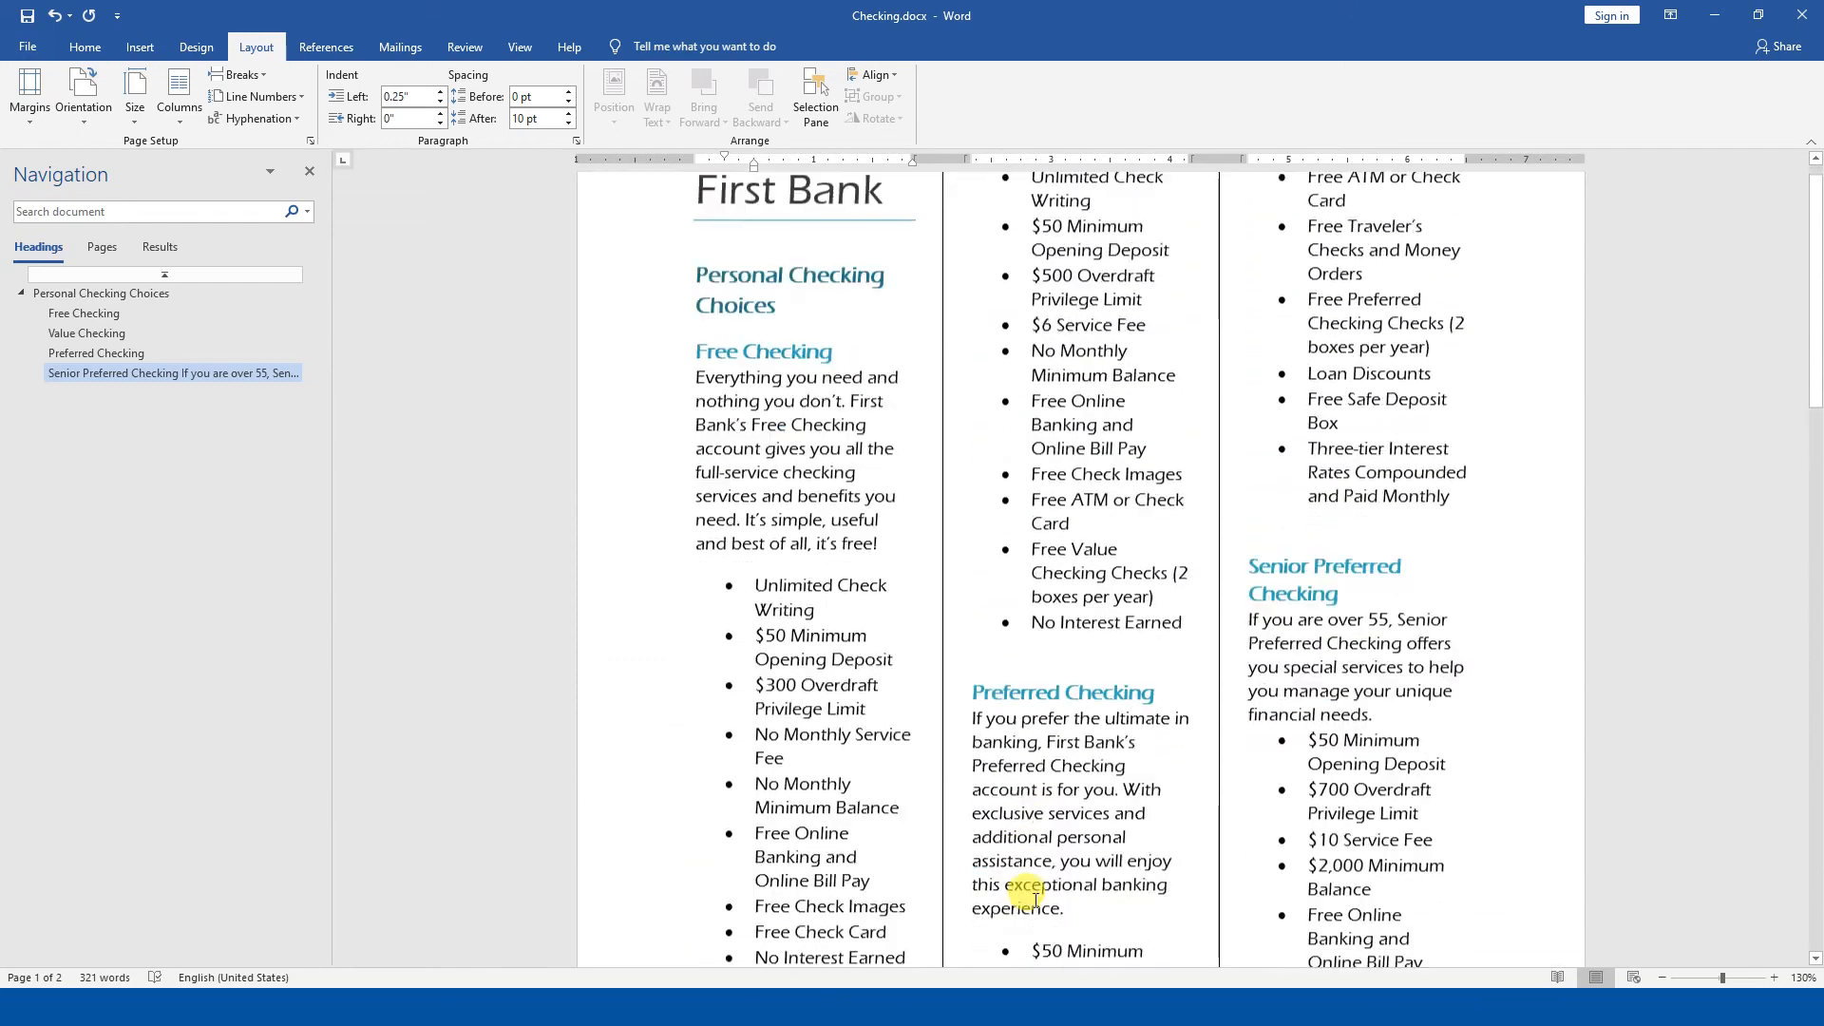
pyautogui.scroll(-8, 1040, 865)
pyautogui.scroll(4, 950, 760)
pyautogui.scroll(4, 932, 740)
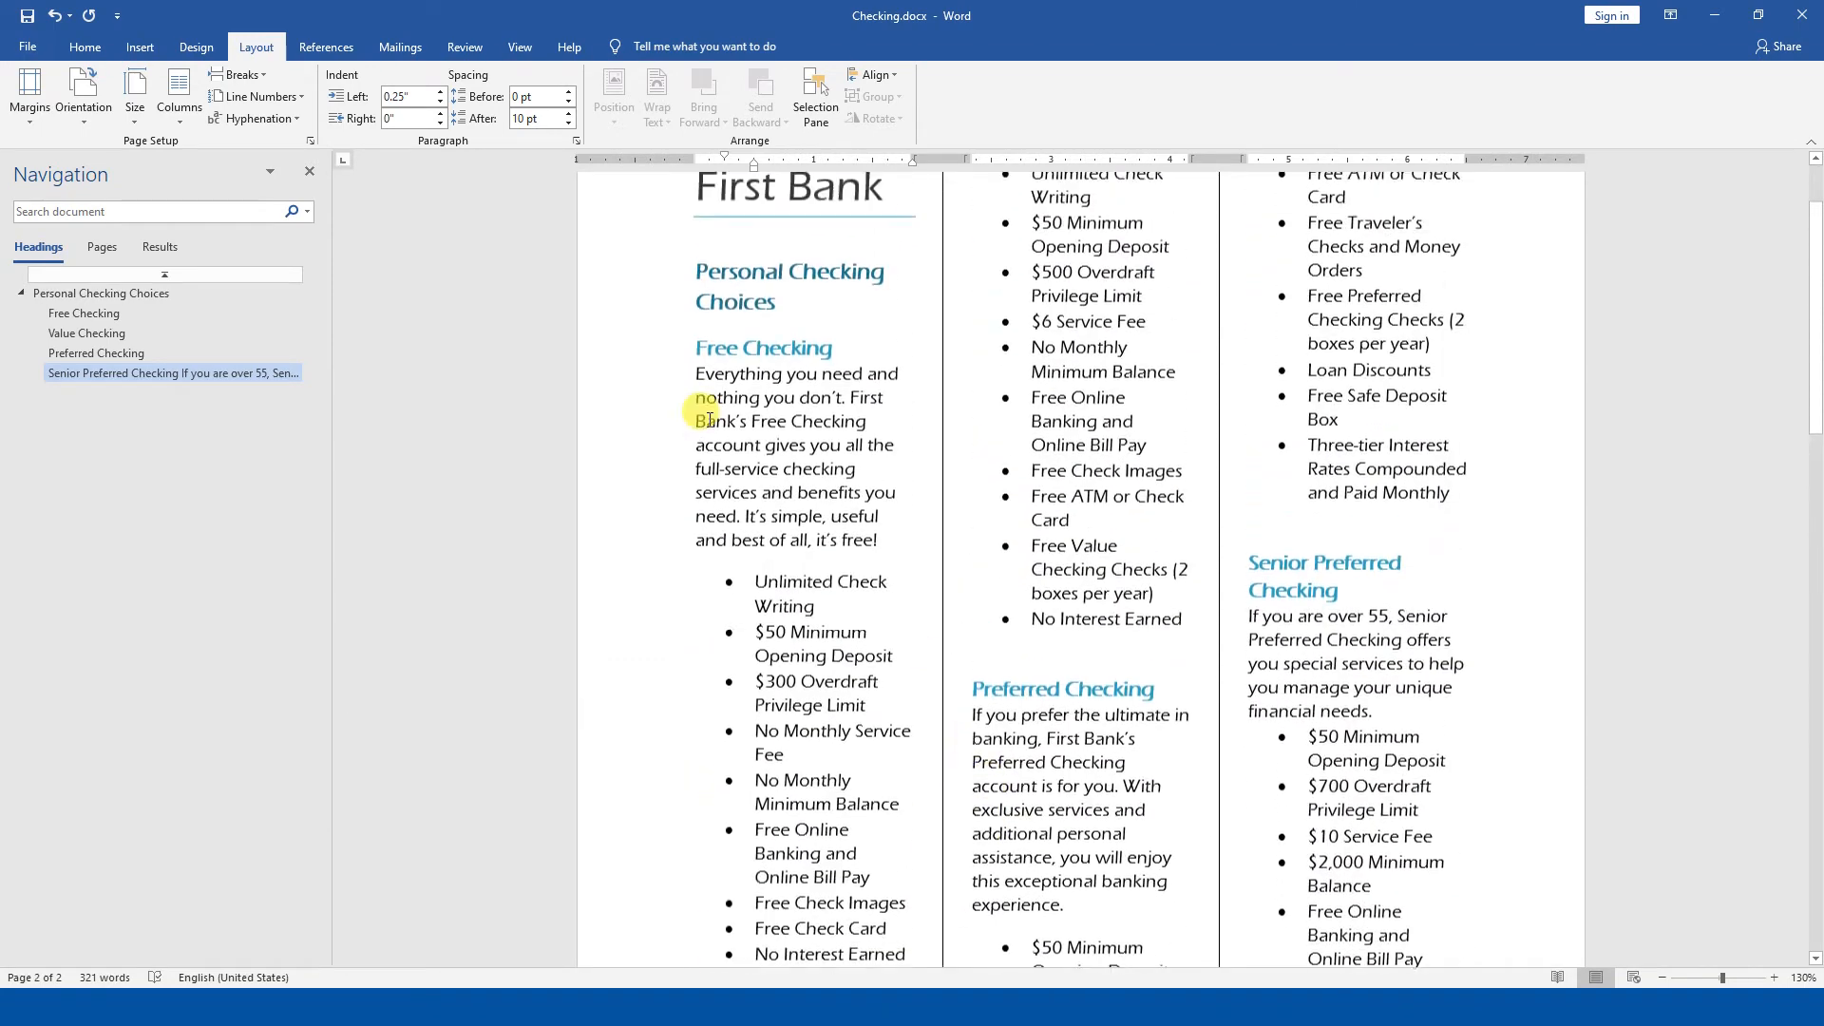
# - Change the page orientation to Landscape
pyautogui.click(83, 107)
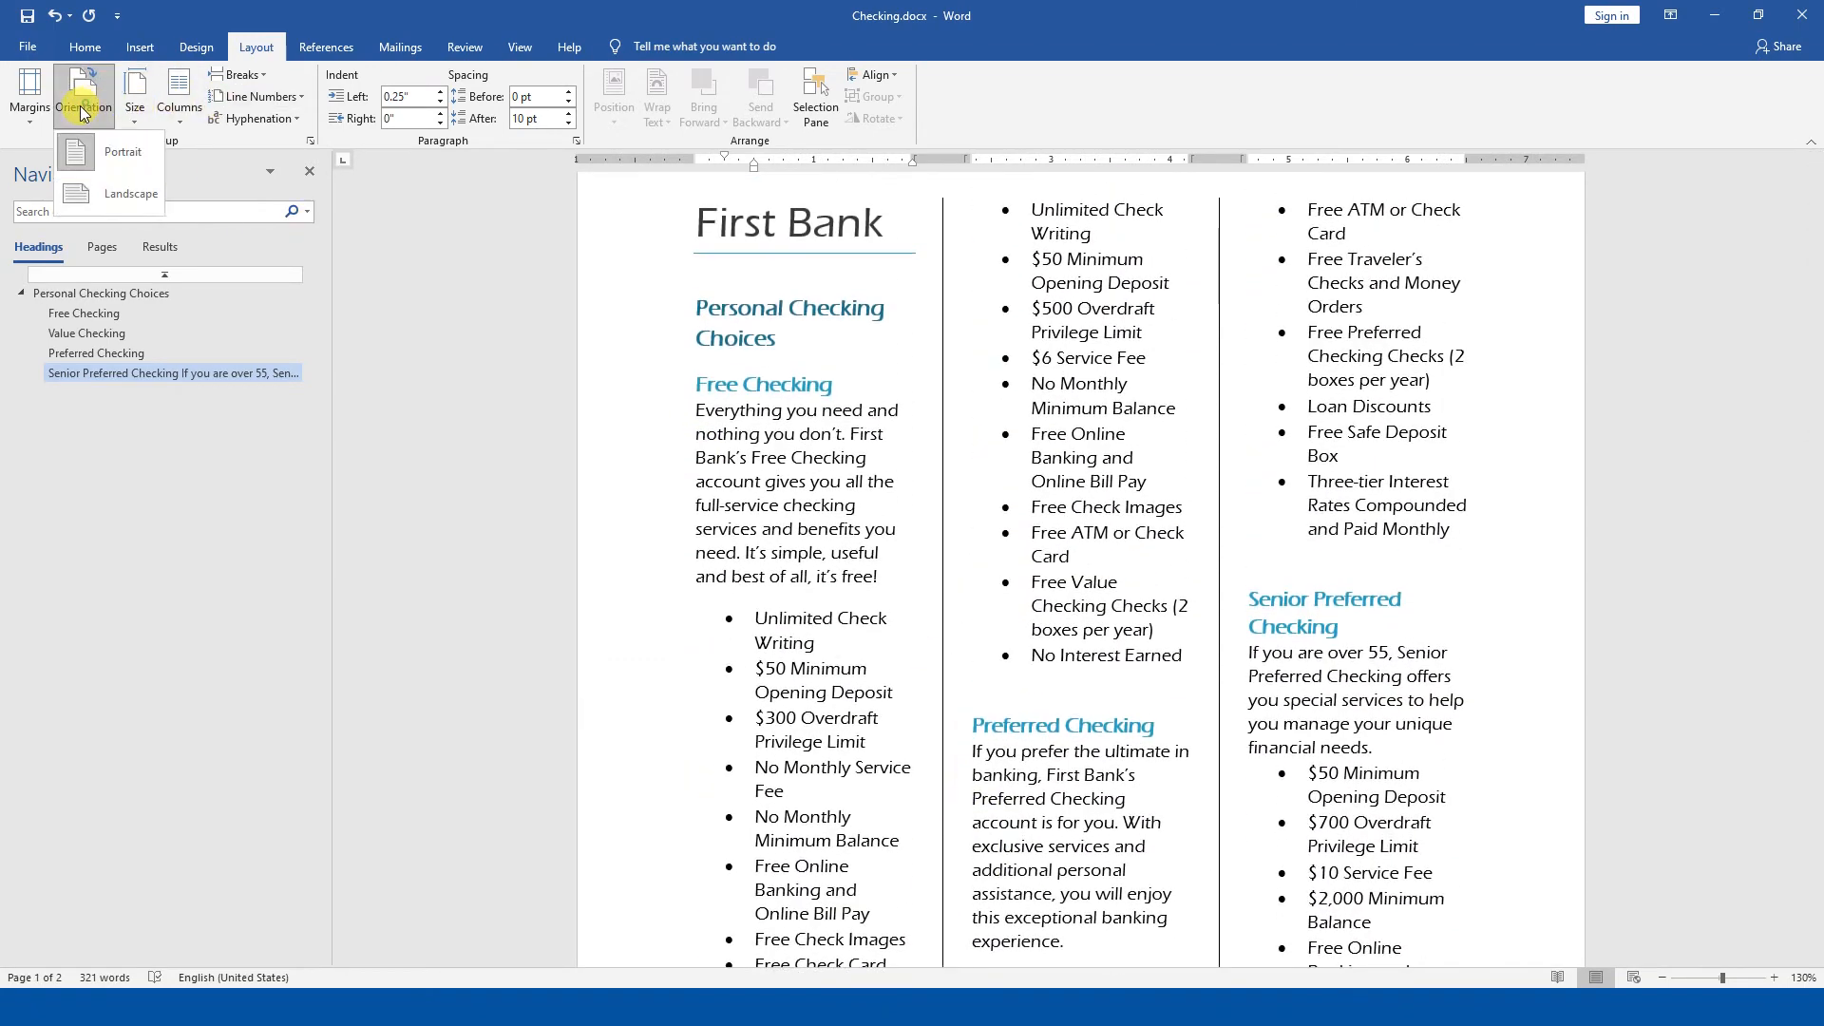
pyautogui.click(105, 194)
pyautogui.scroll(8, 1225, 760)
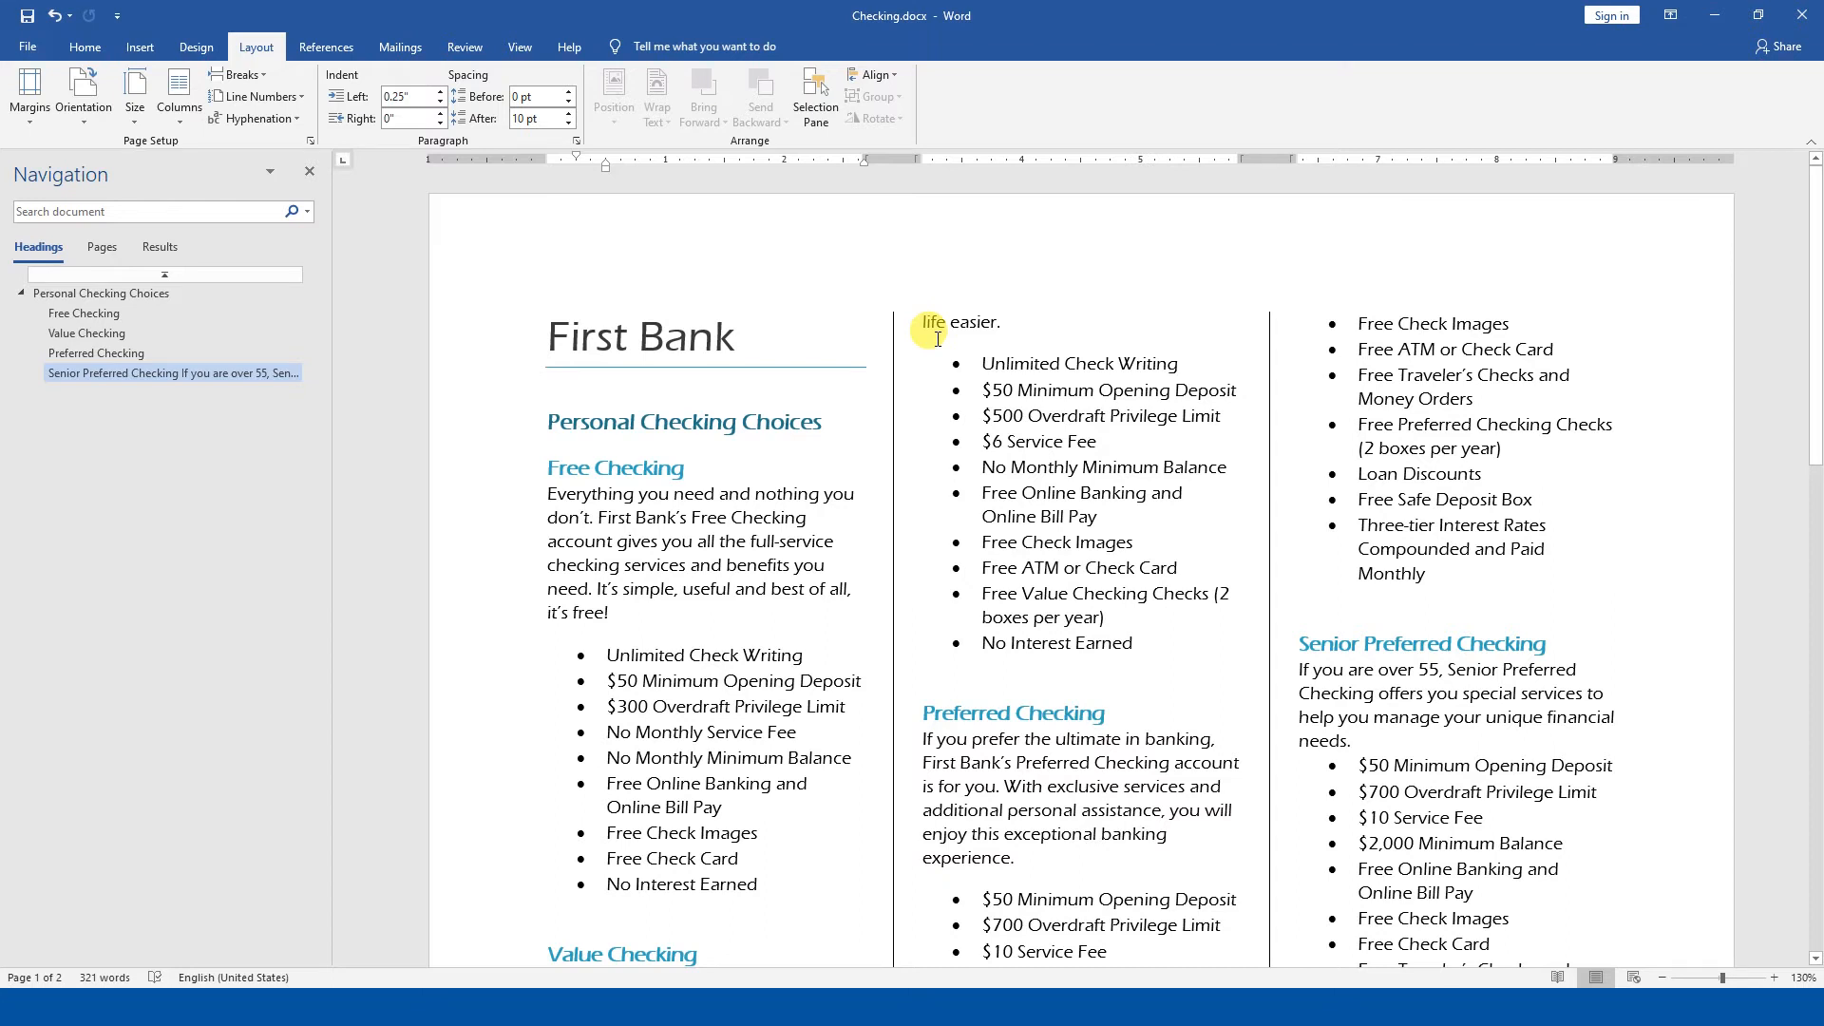
# - Set the paper size to Legal and view the whole page
pyautogui.click(822, 397)
pyautogui.click(140, 116)
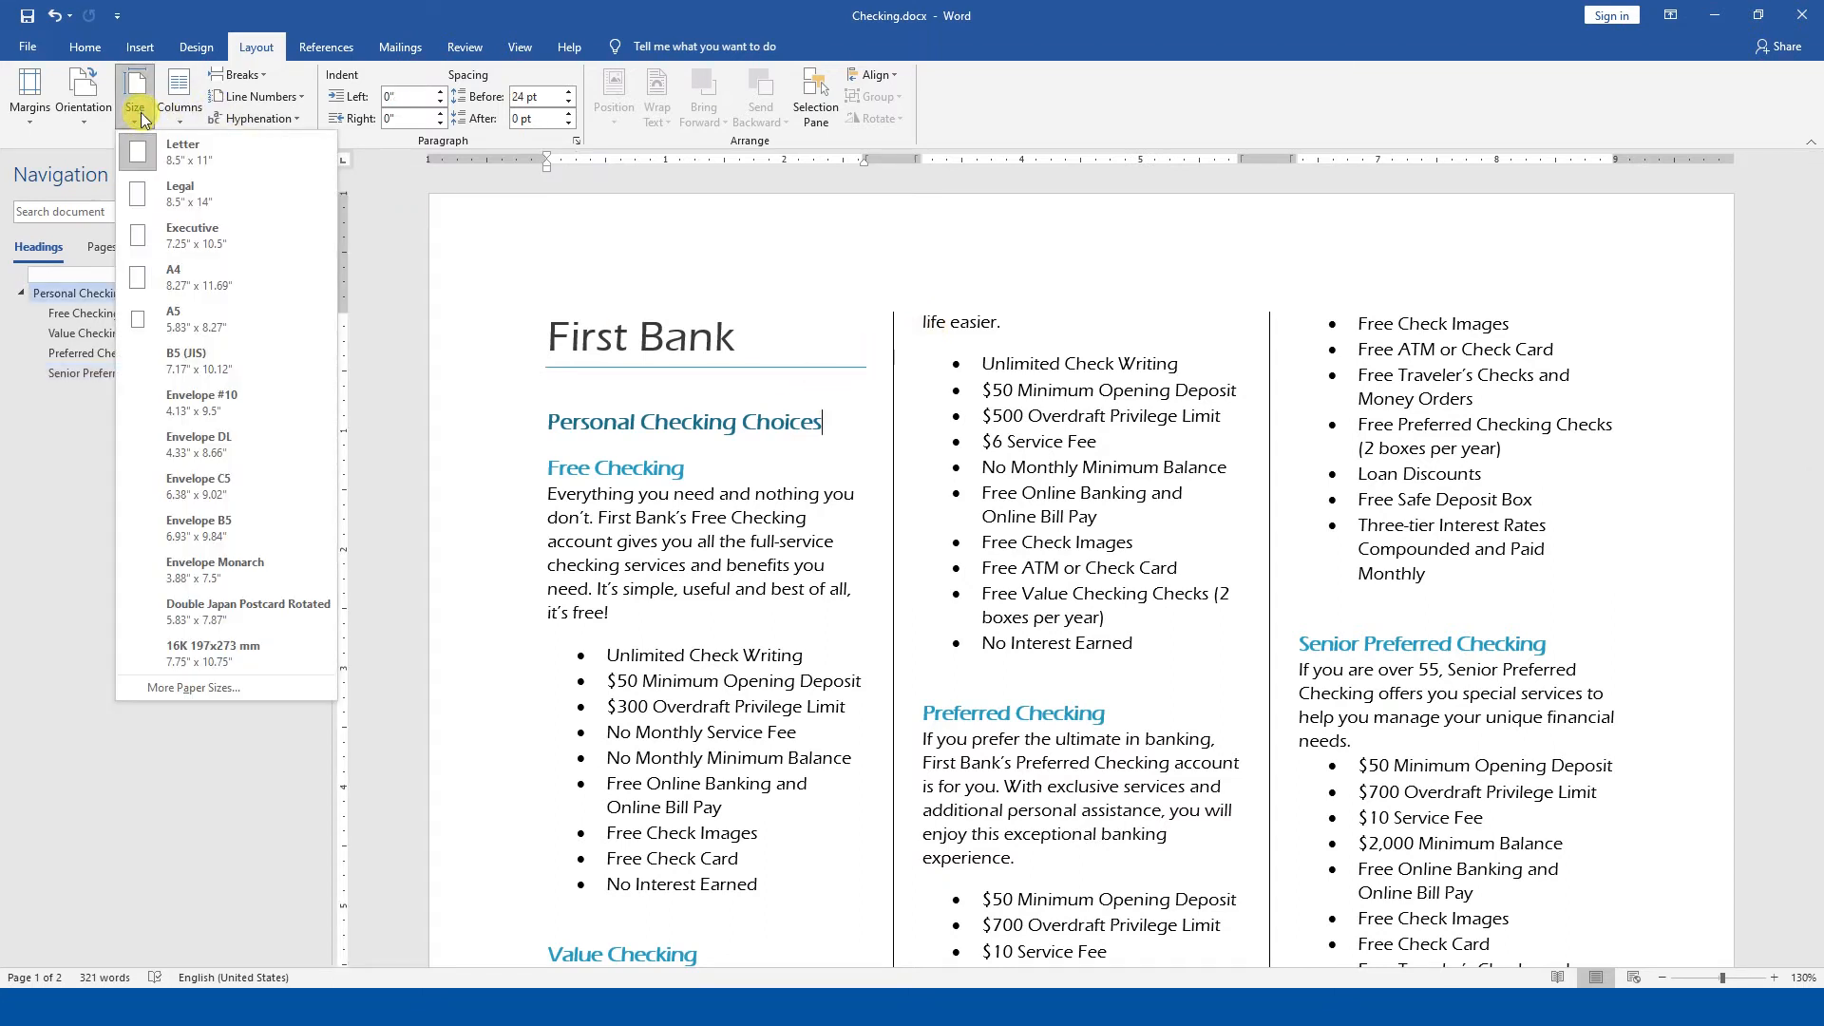
pyautogui.click(244, 249)
pyautogui.scroll(-2, 1273, 765)
pyautogui.moveTo(1235, 962); pyautogui.dragTo(1453, 955)
pyautogui.scroll(5, 1354, 813)
pyautogui.scroll(-3, 1354, 813)
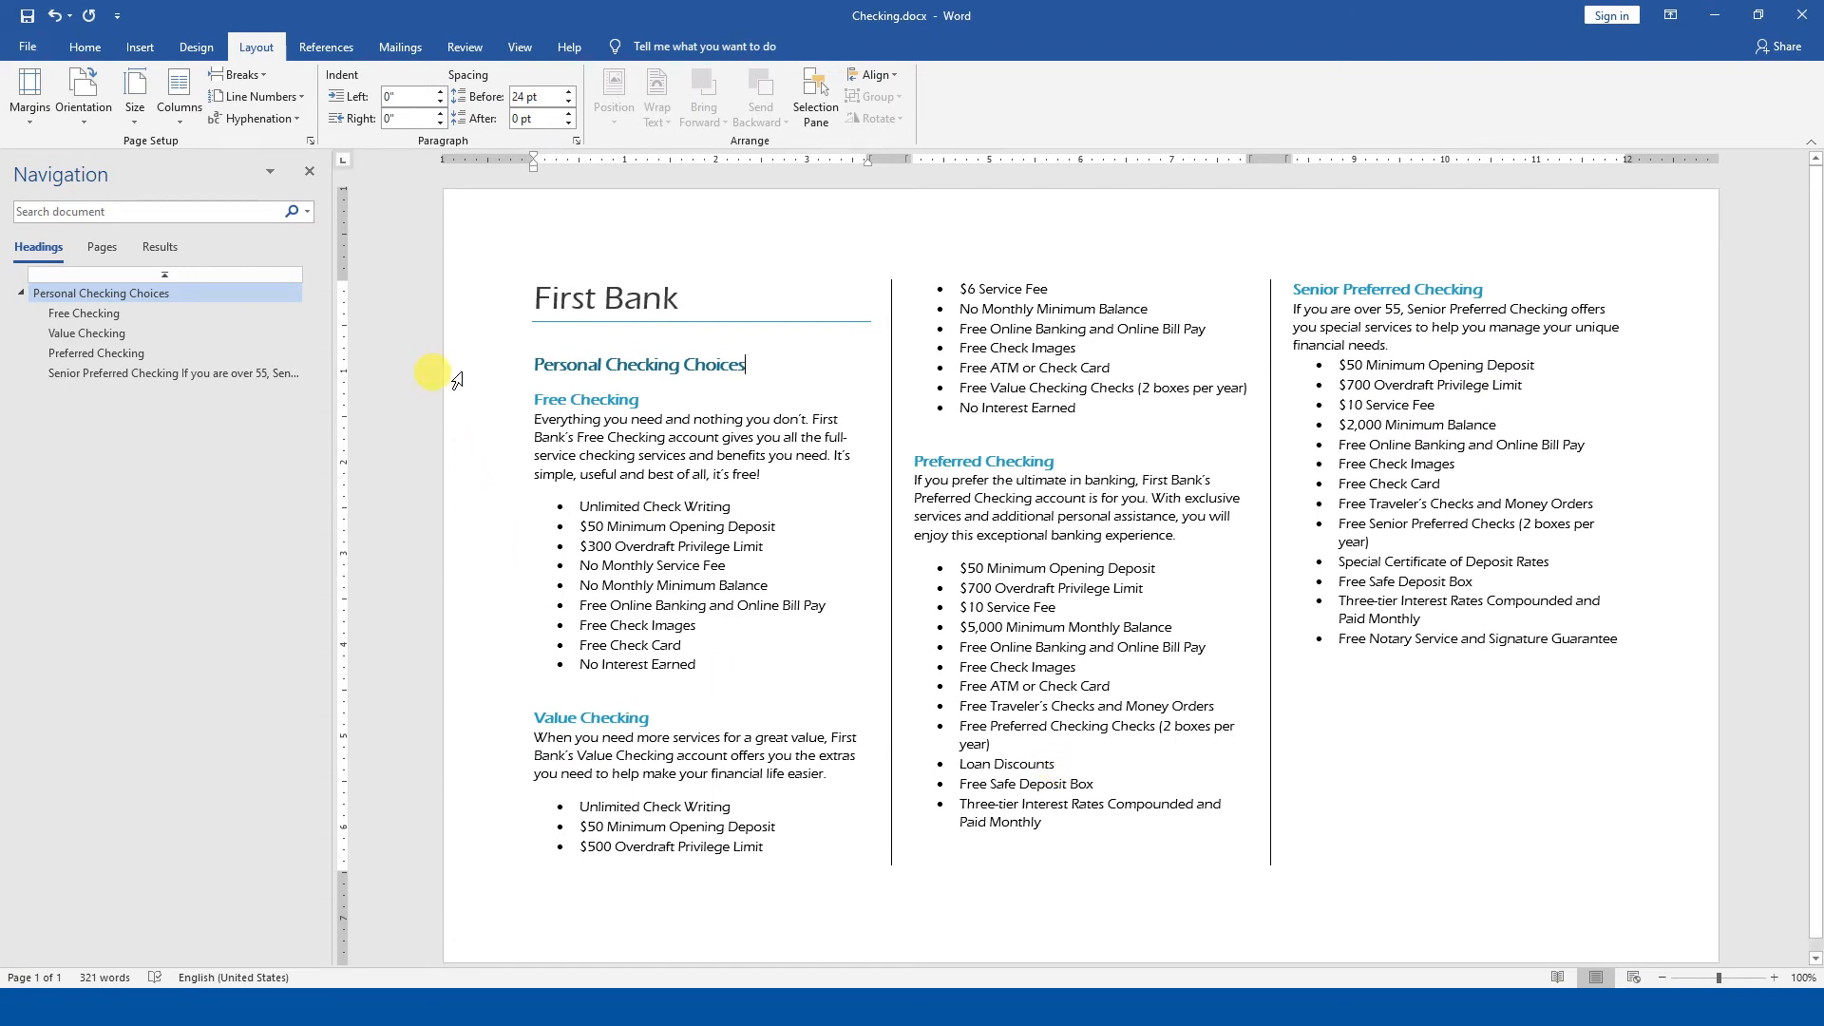
# - Set custom top and bottom margins of 0.5 inch for the whole document
pyautogui.click(35, 113)
pyautogui.click(110, 587)
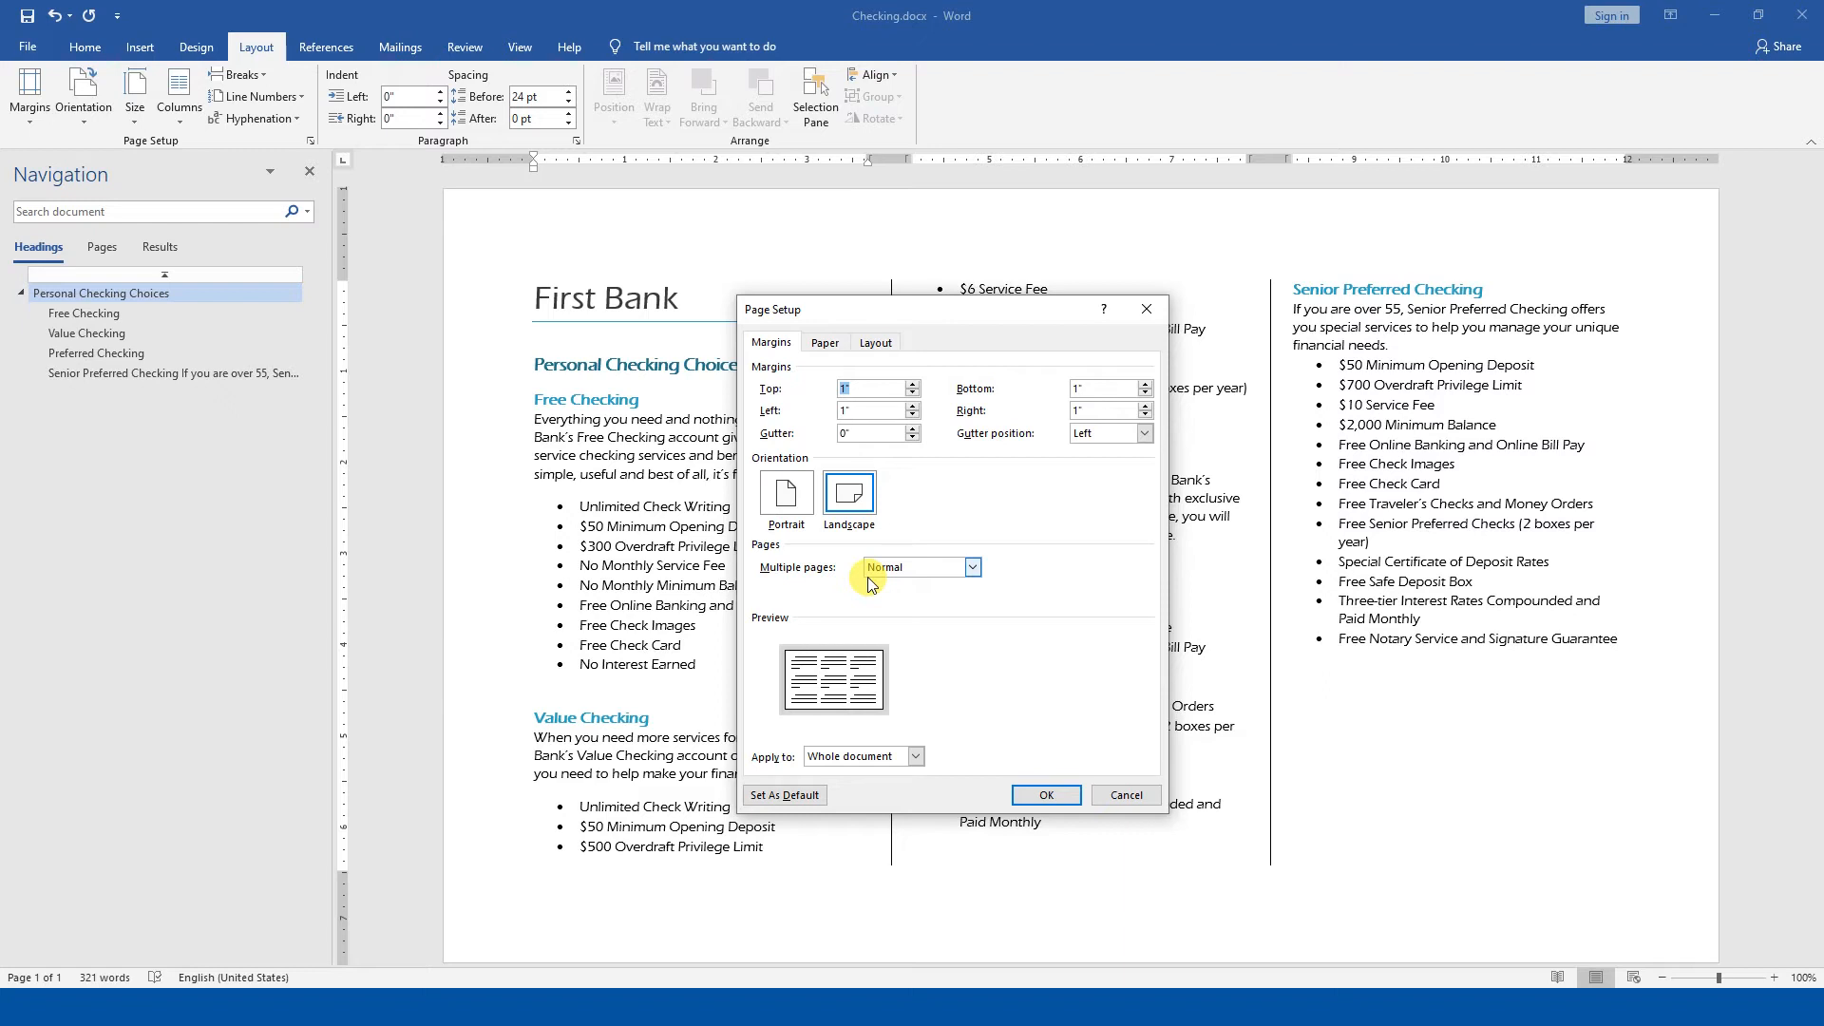
pyautogui.write('0.5')
pyautogui.press('Tab')
pyautogui.write('0.5')
pyautogui.press('Tab')
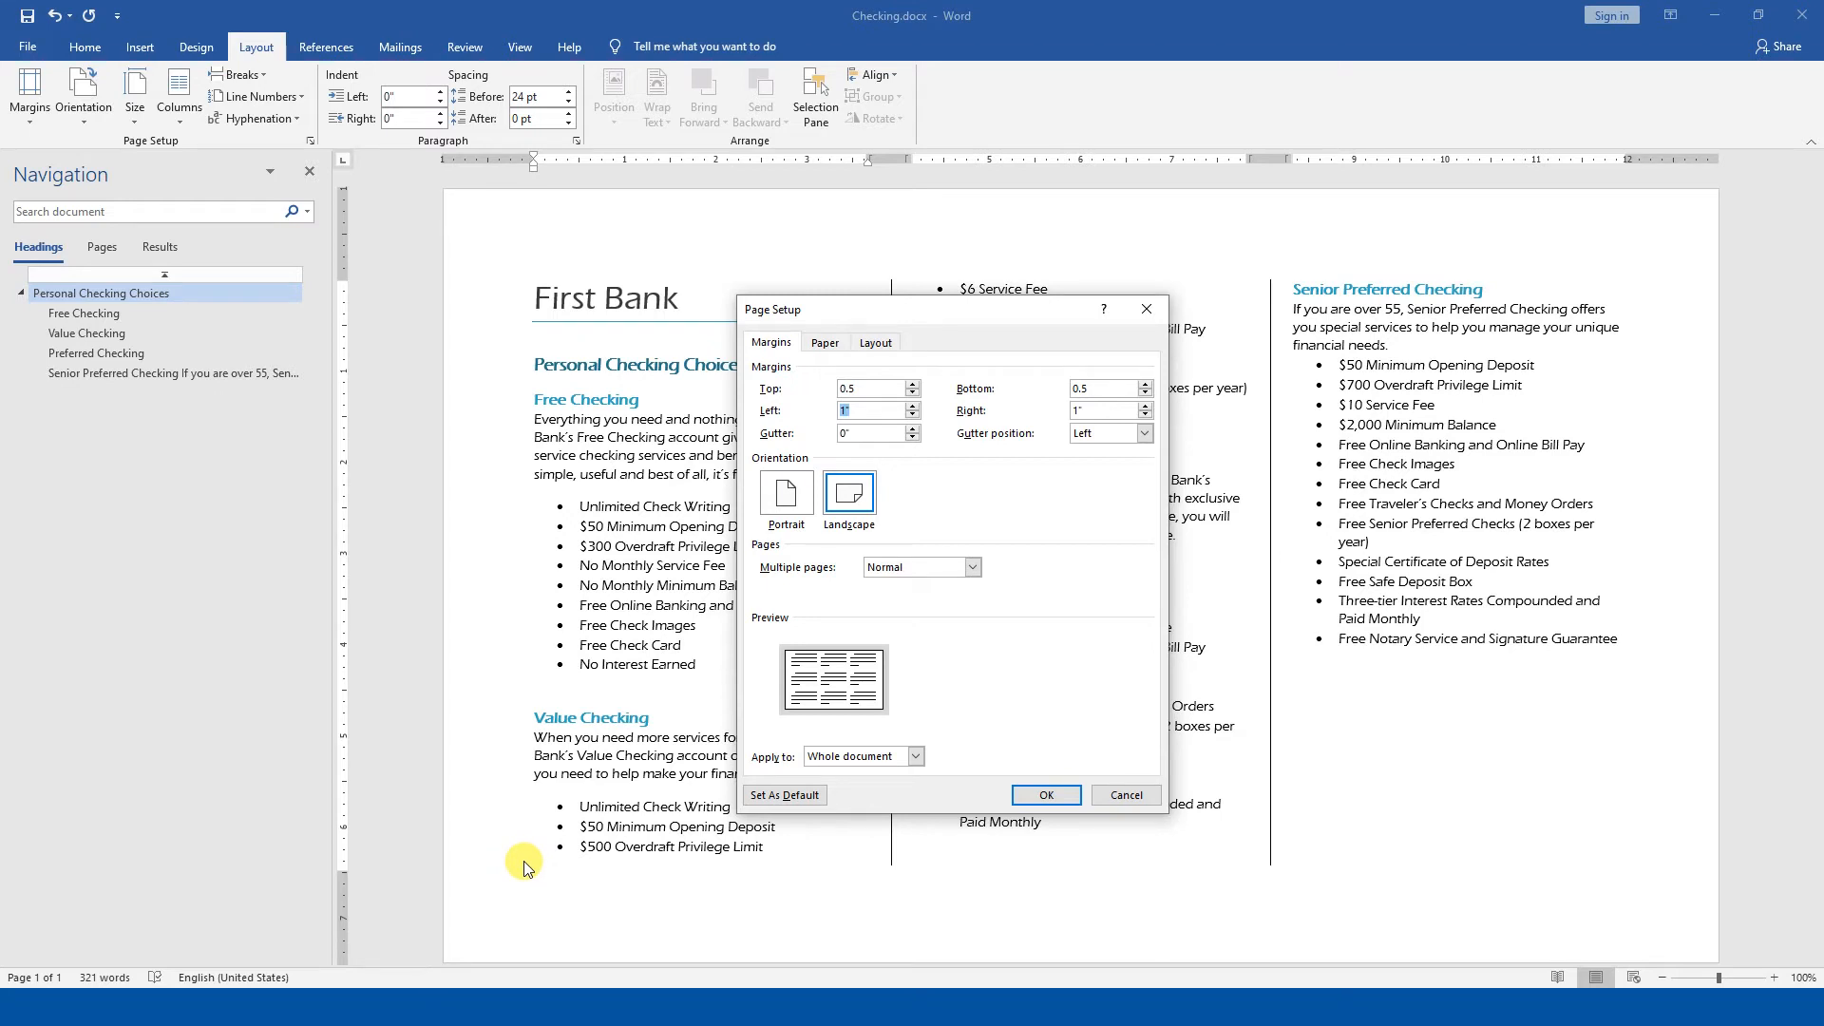
pyautogui.click(901, 757)
pyautogui.click(855, 772)
pyautogui.click(1047, 794)
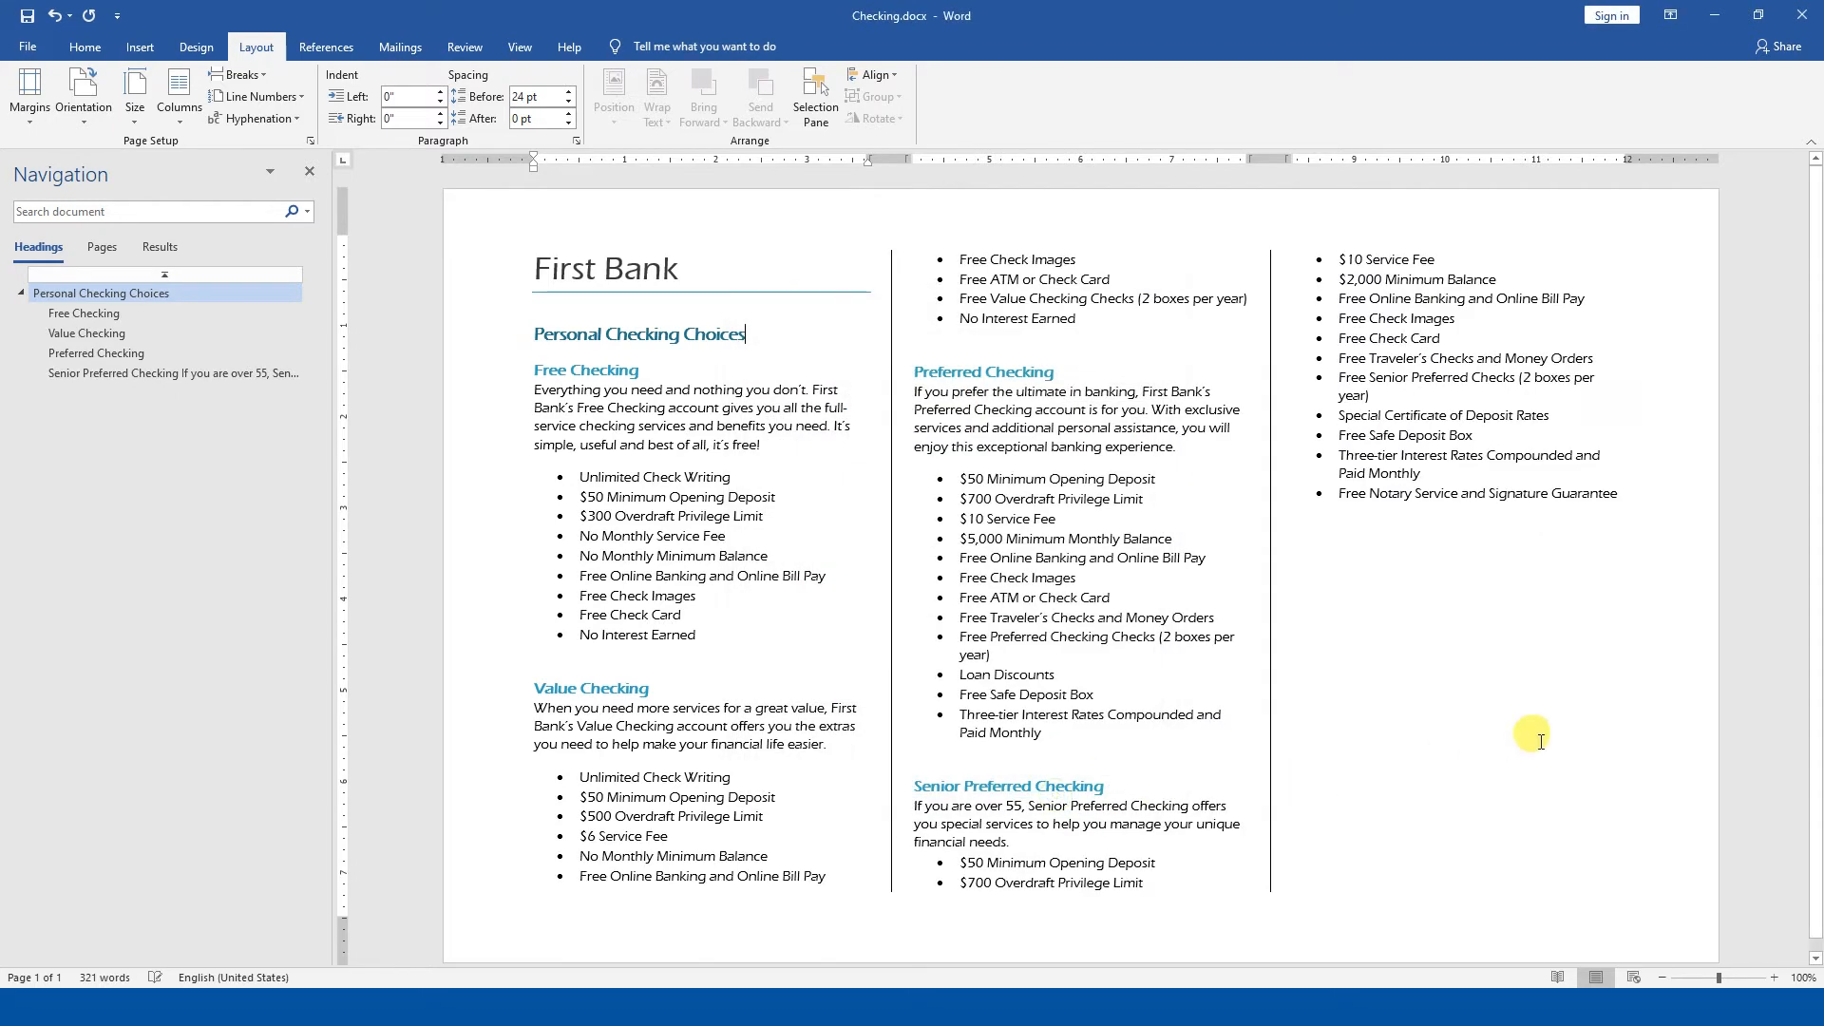
# - Try to insert a column break directly after the Value Checking heading text and undo it
pyautogui.scroll(1, 1216, 578)
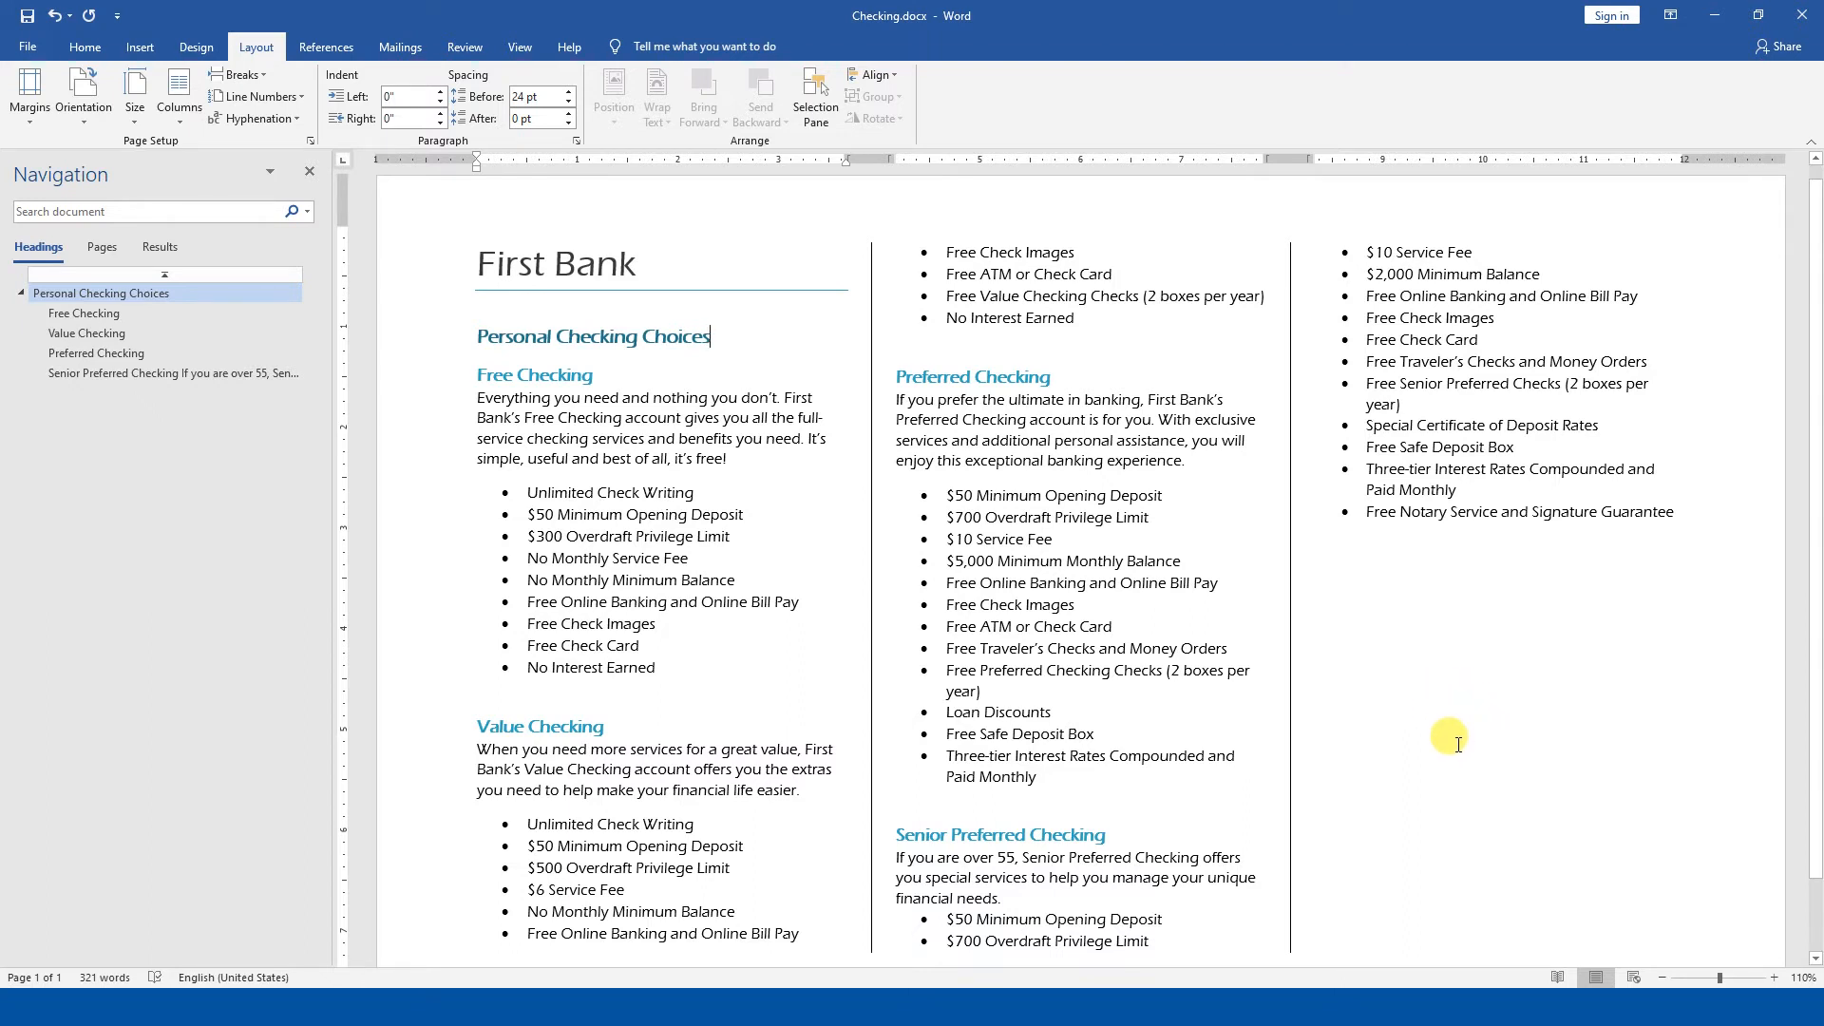
pyautogui.scroll(-1, 1406, 737)
pyautogui.click(479, 675)
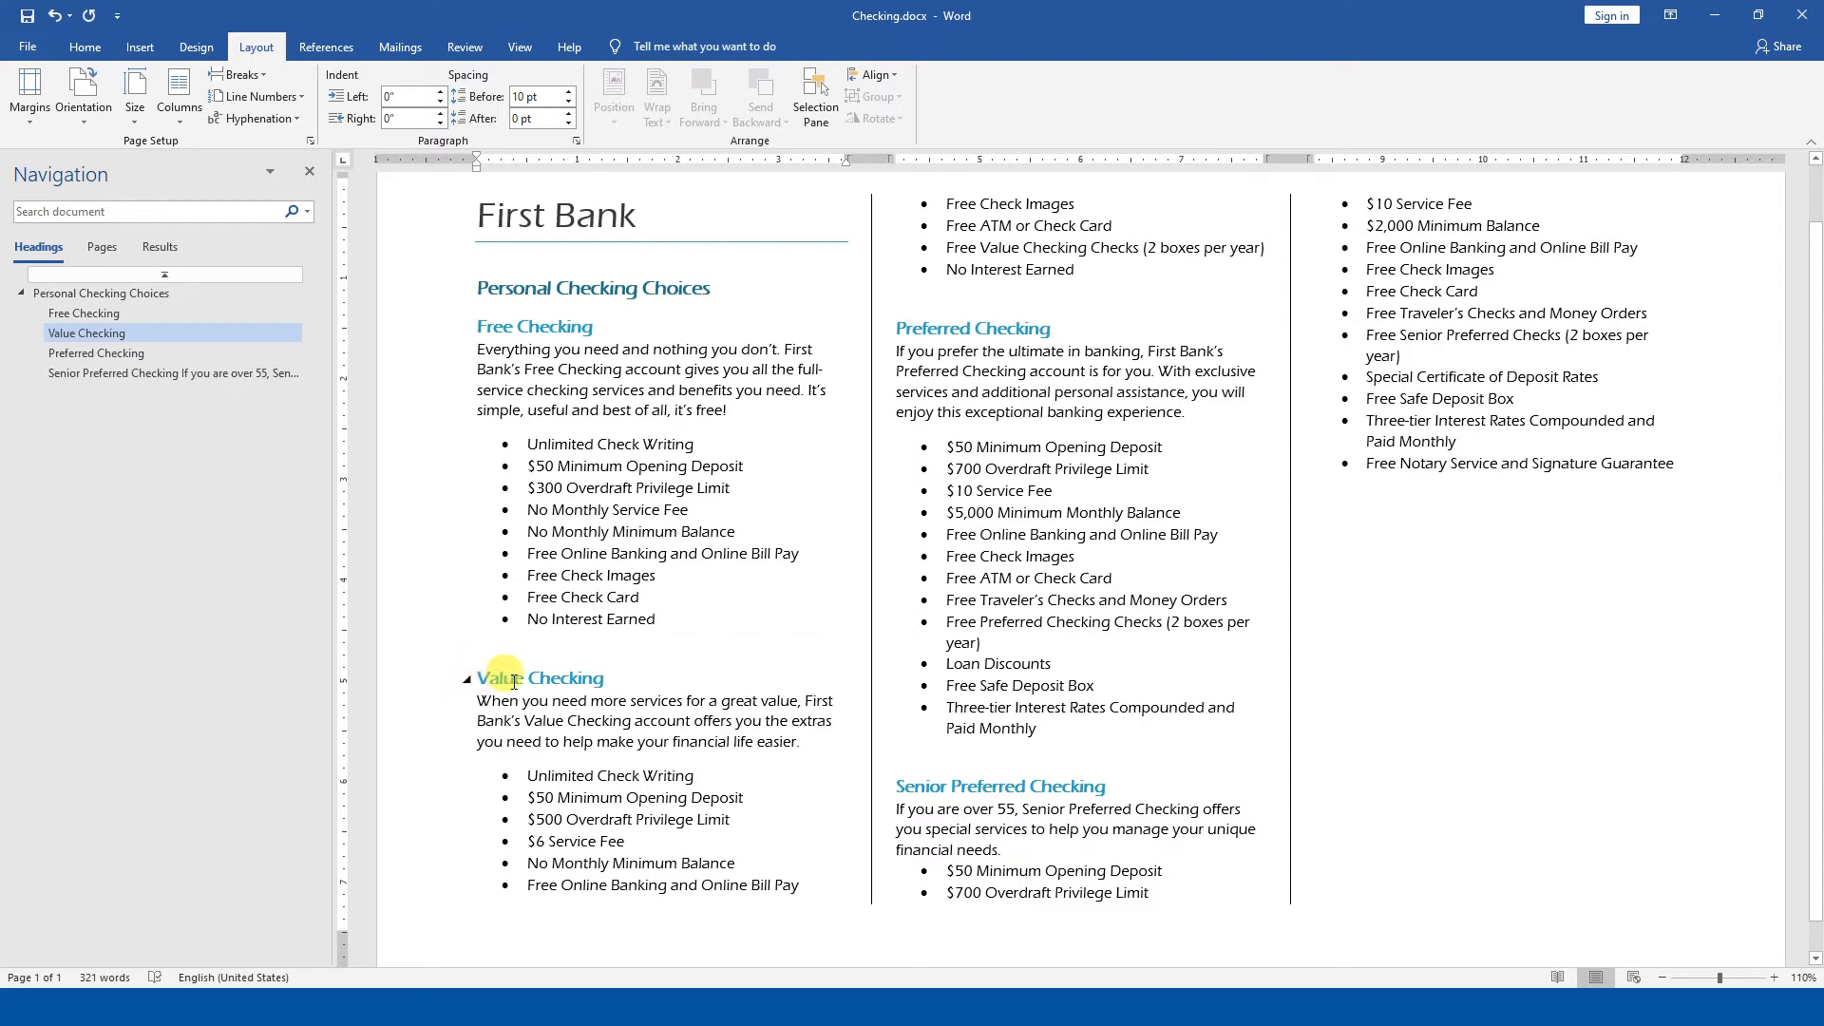
pyautogui.click(655, 672)
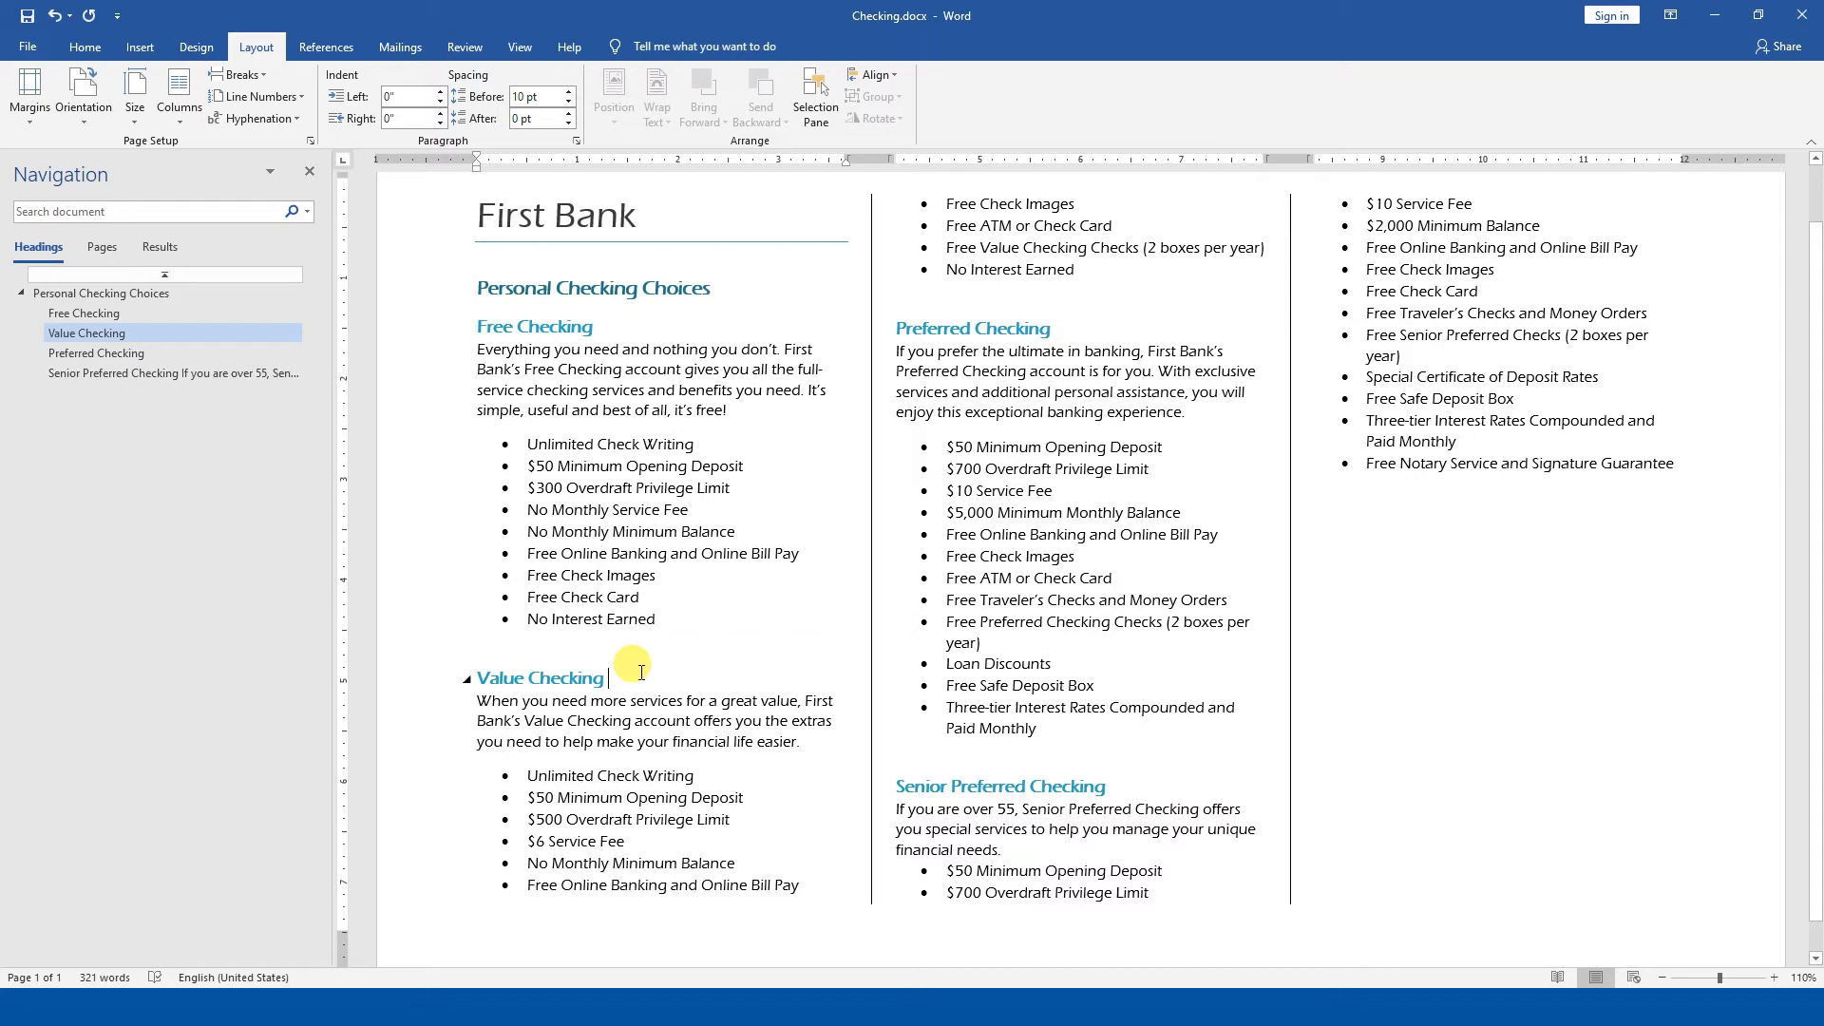
pyautogui.click(245, 75)
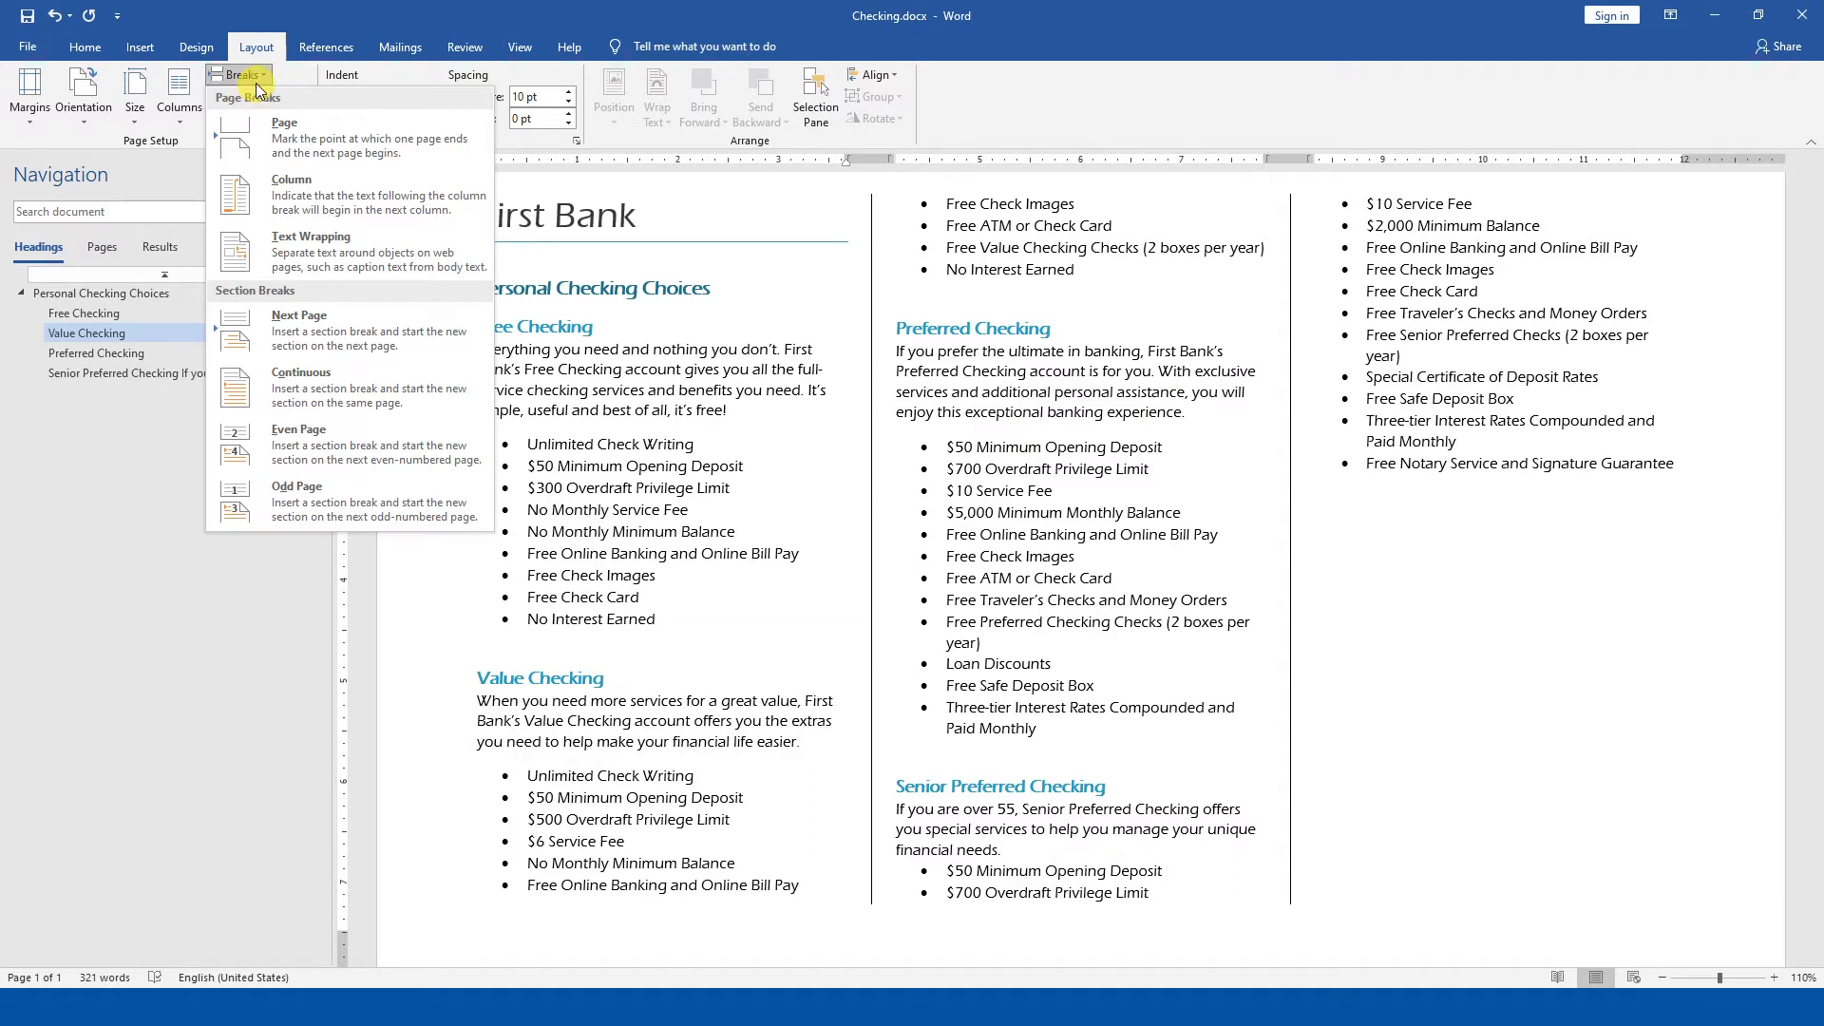
pyautogui.click(256, 85)
pyautogui.click(258, 86)
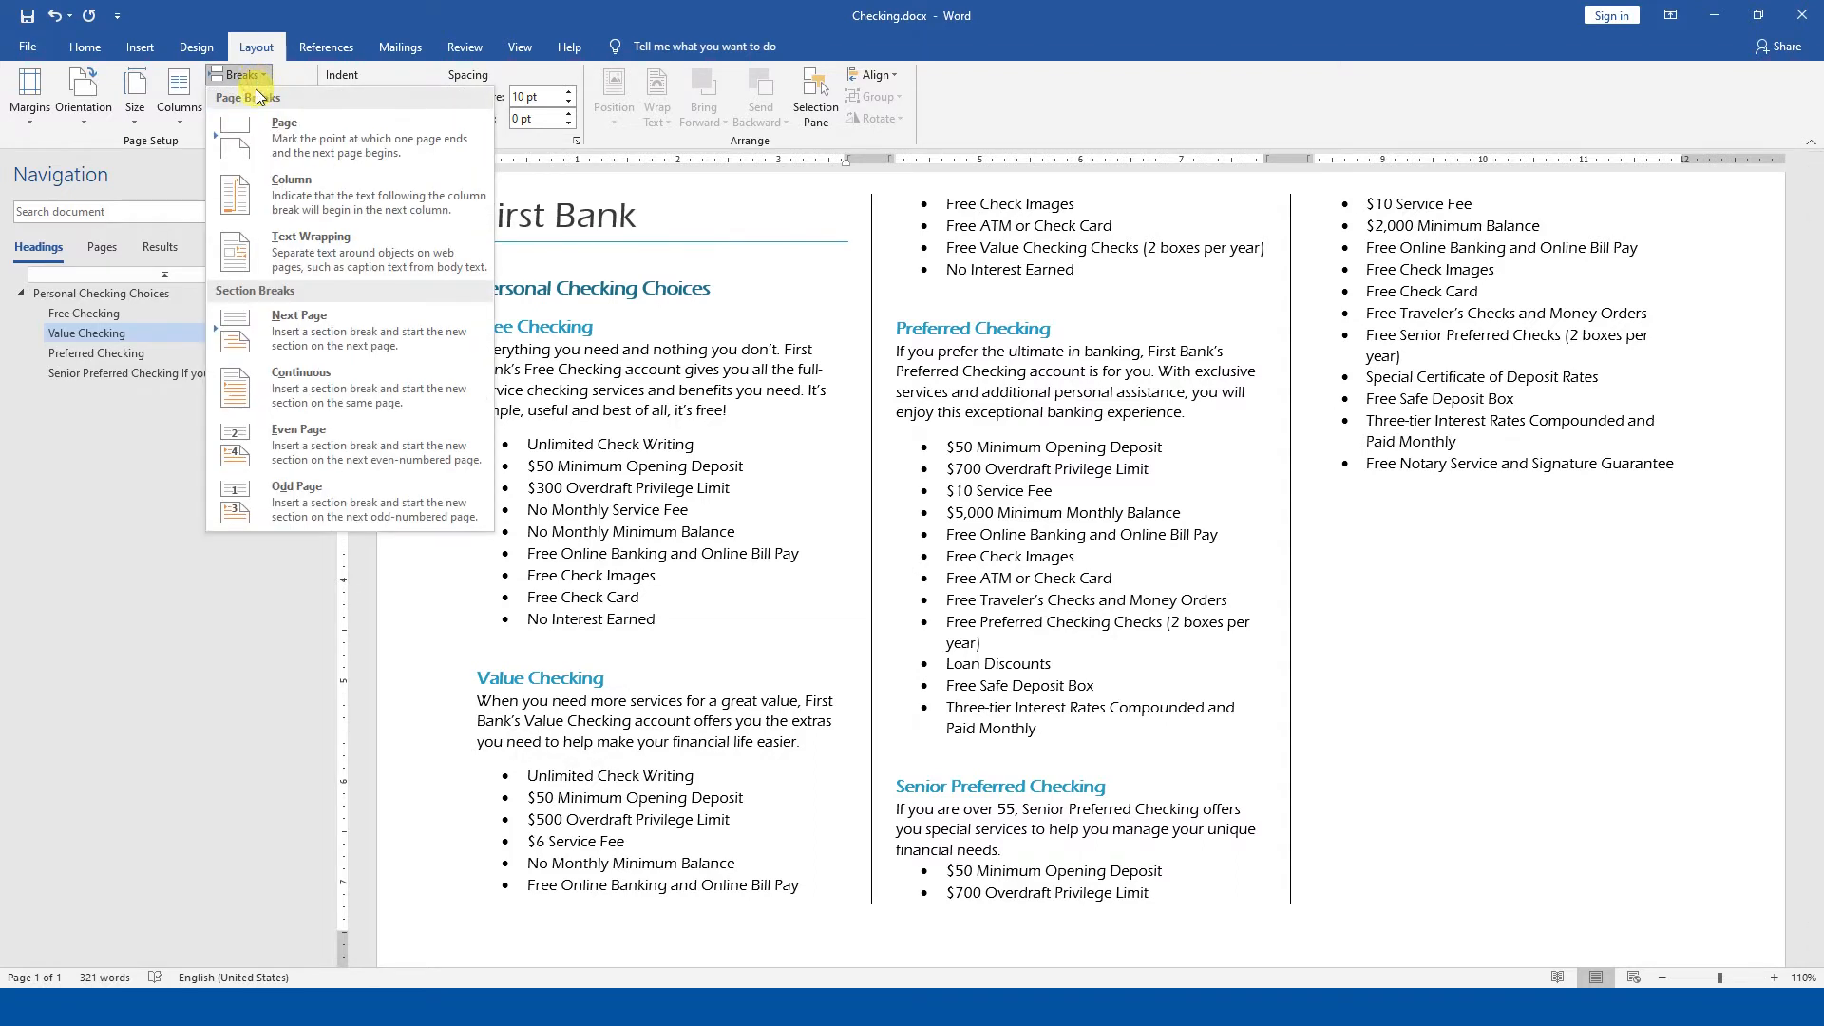
pyautogui.click(269, 194)
pyautogui.scroll(1, 655, 727)
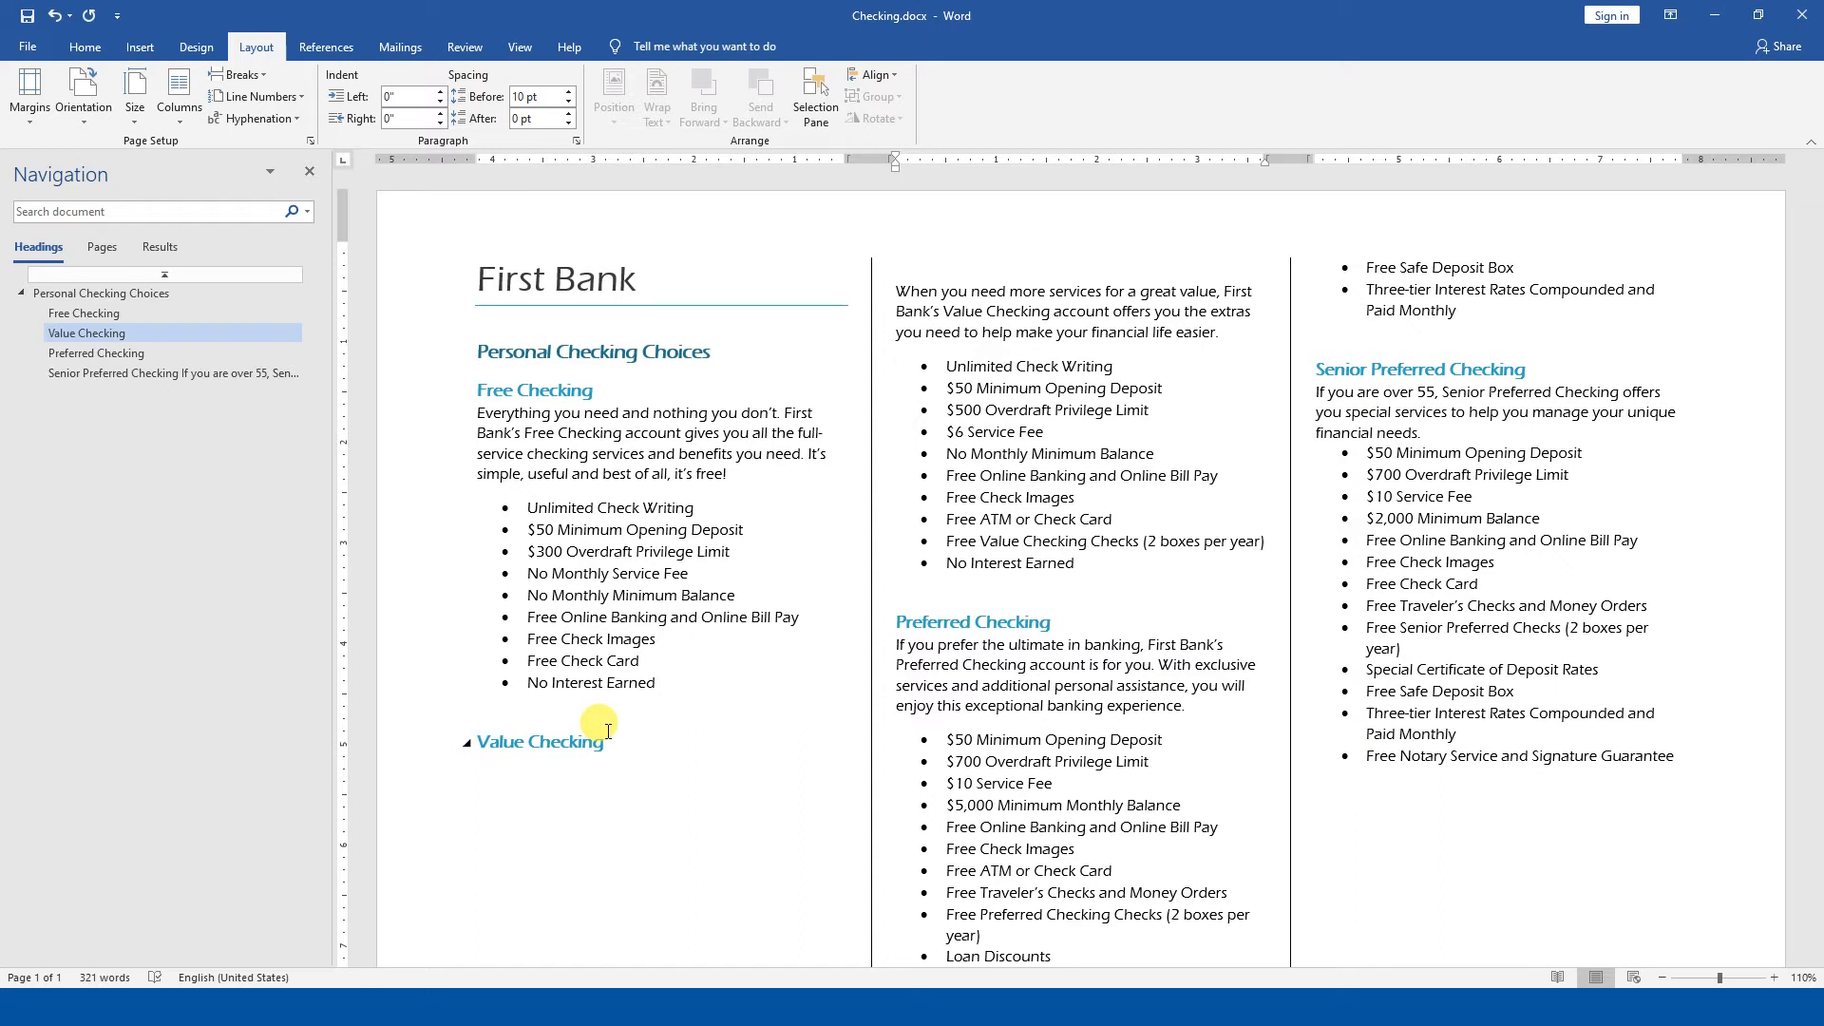
pyautogui.hotkey('ctrl', 'z')
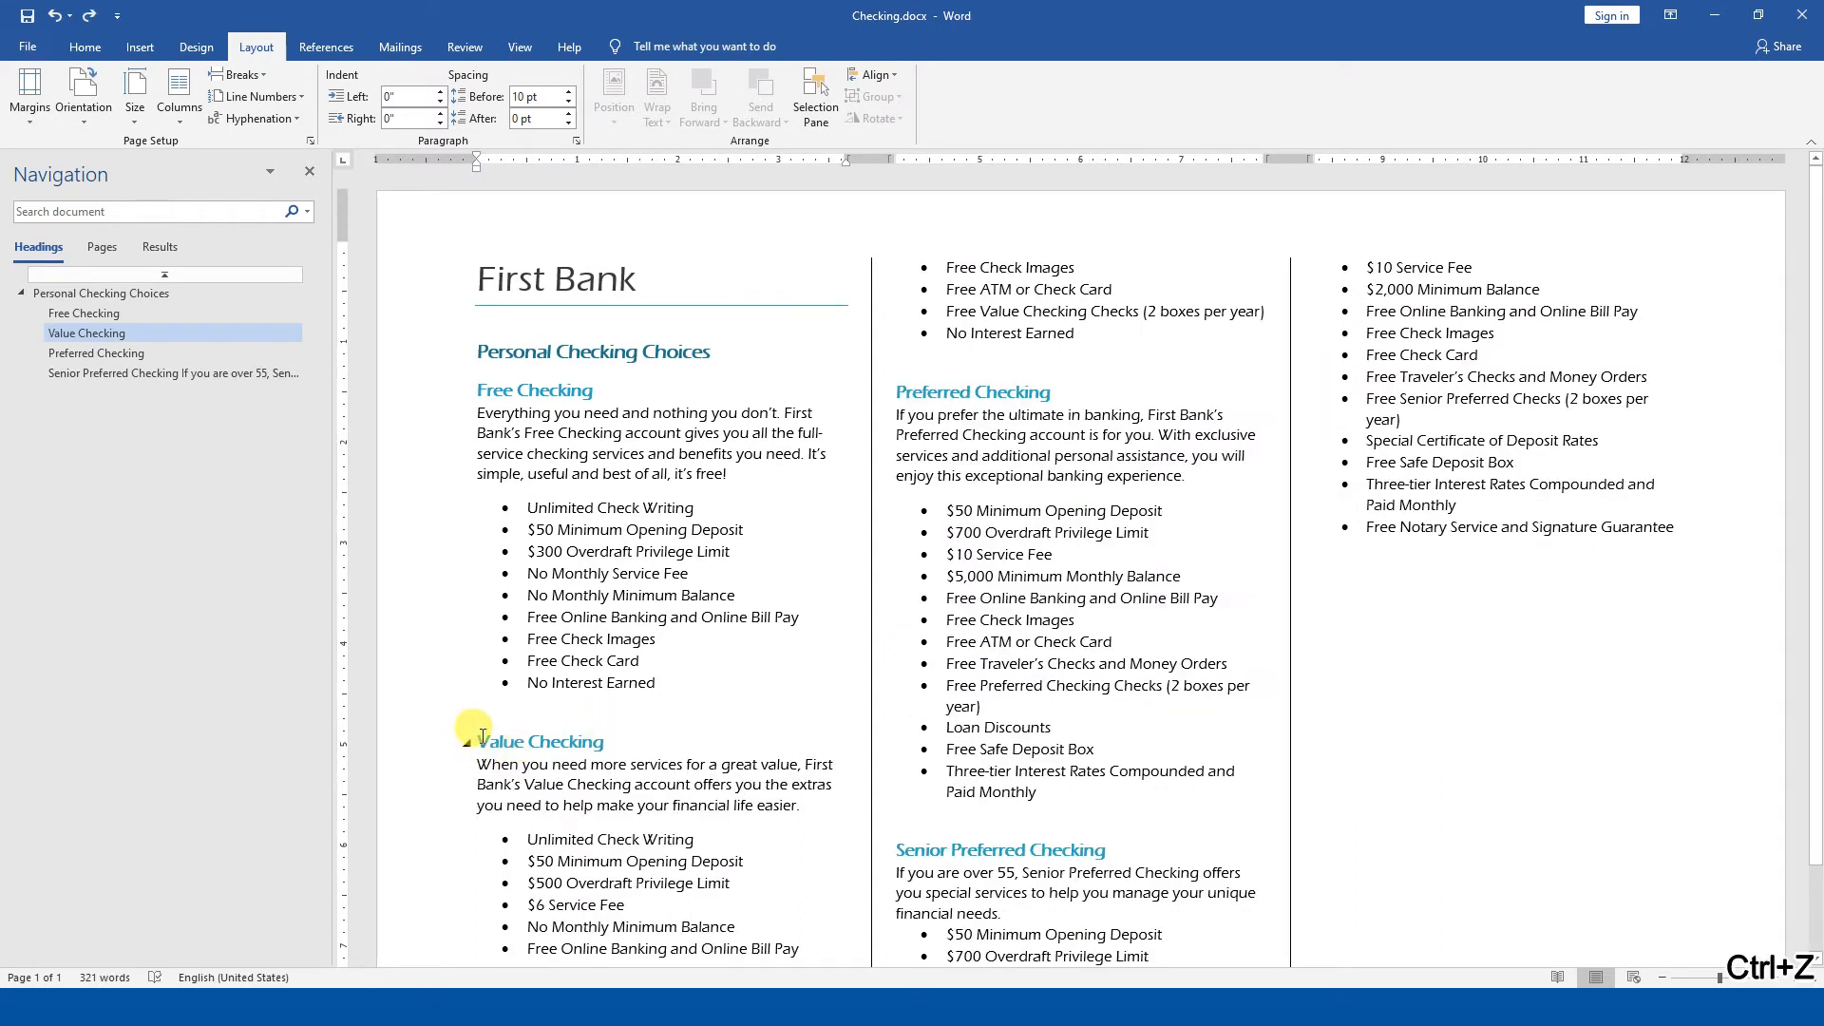
# - Try to insert a column break on the empty line above the Value Checking heading
pyautogui.click(543, 719)
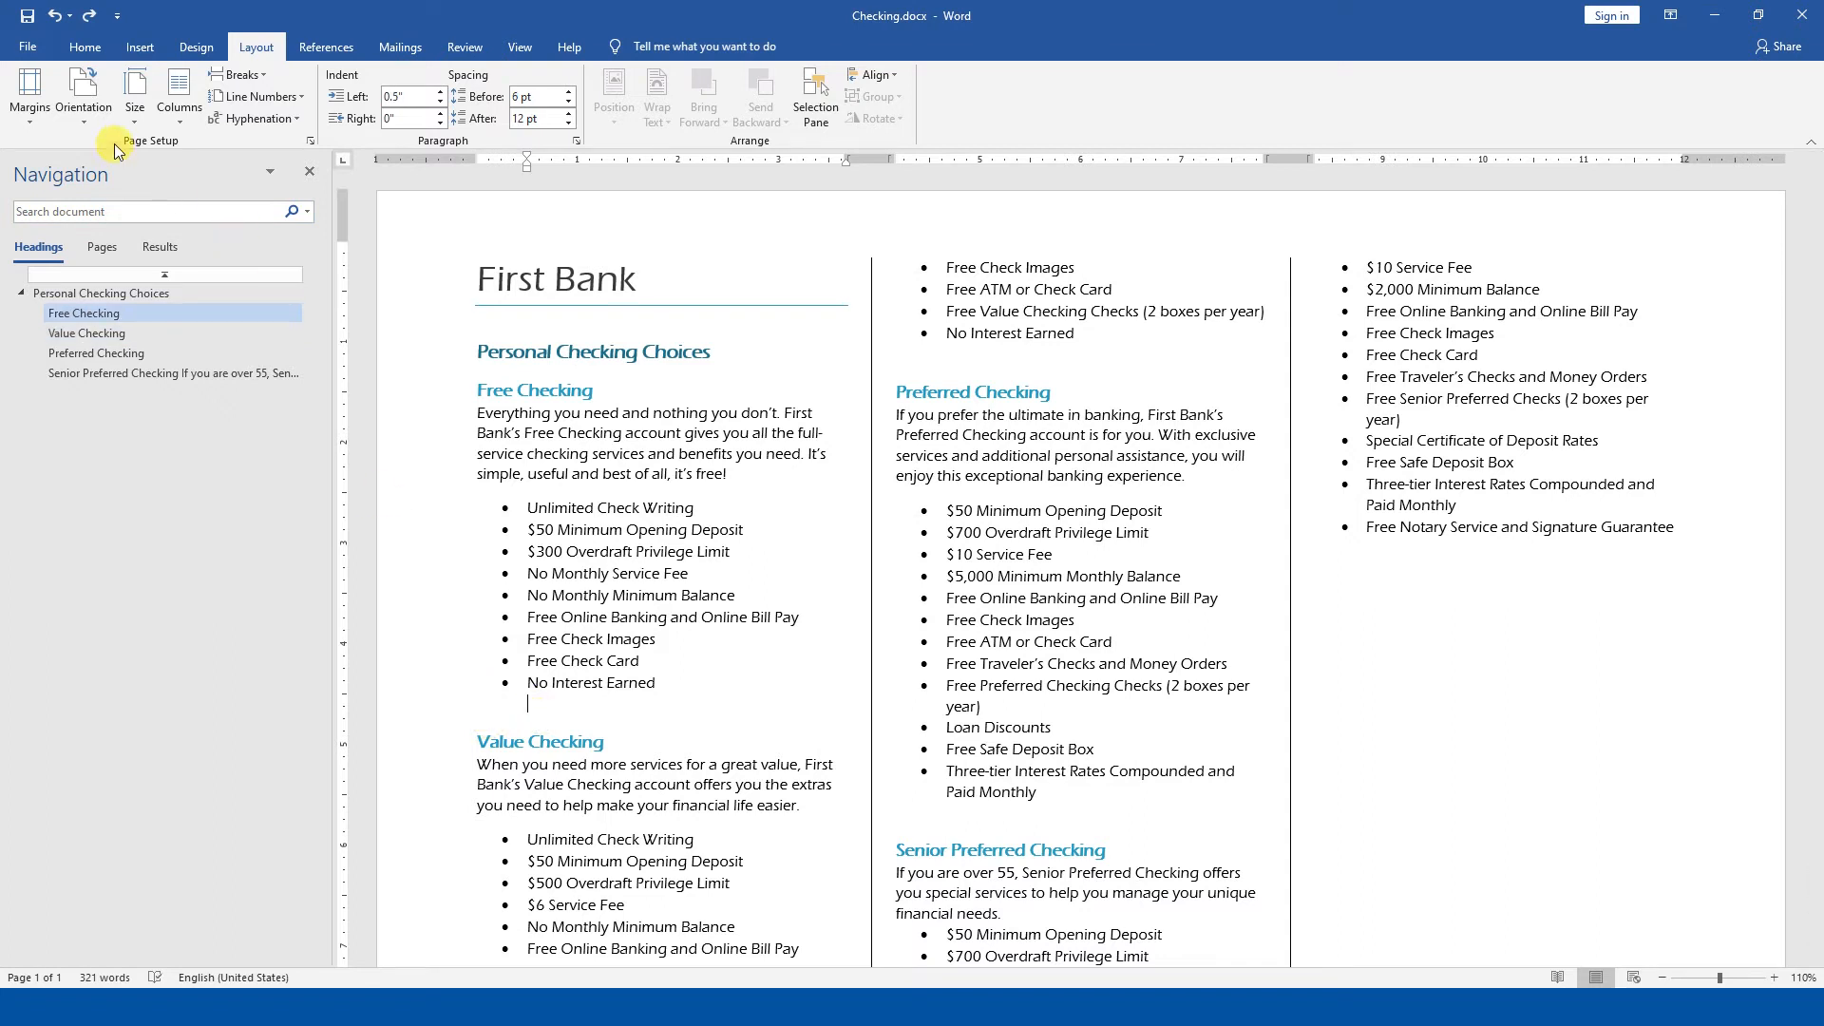
pyautogui.click(179, 95)
pyautogui.click(242, 74)
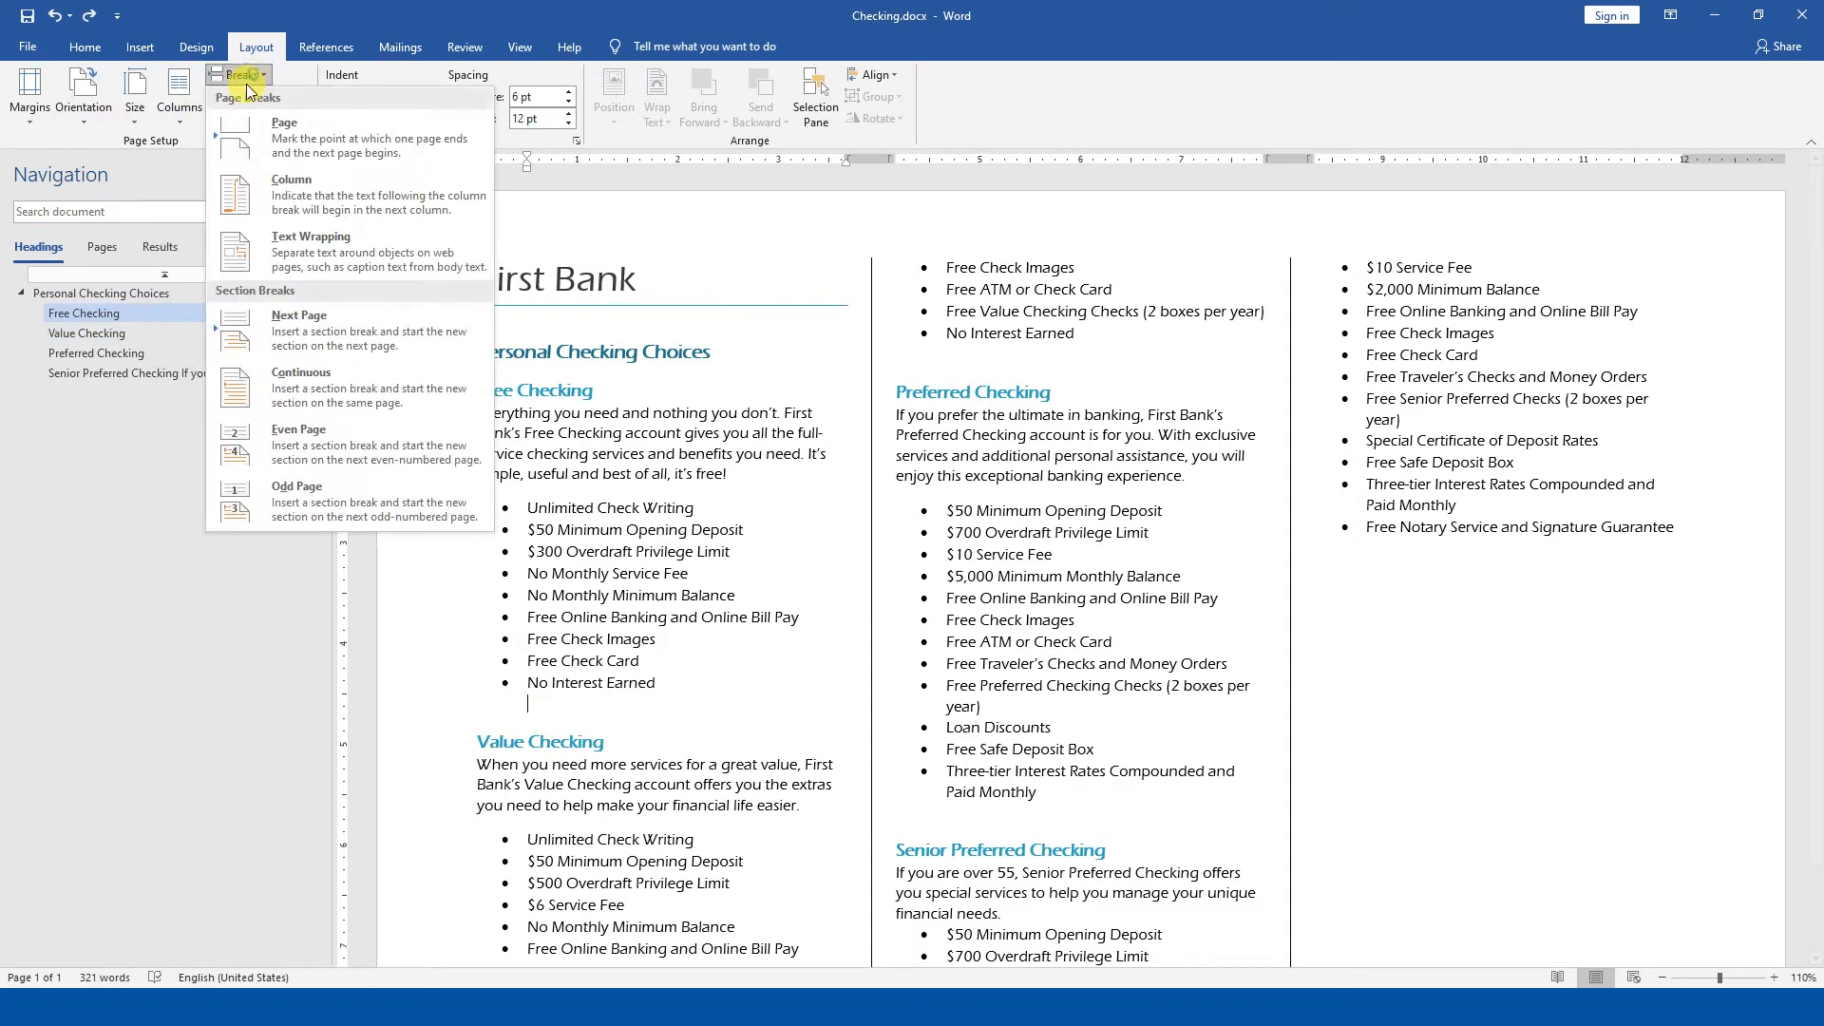
pyautogui.click(285, 187)
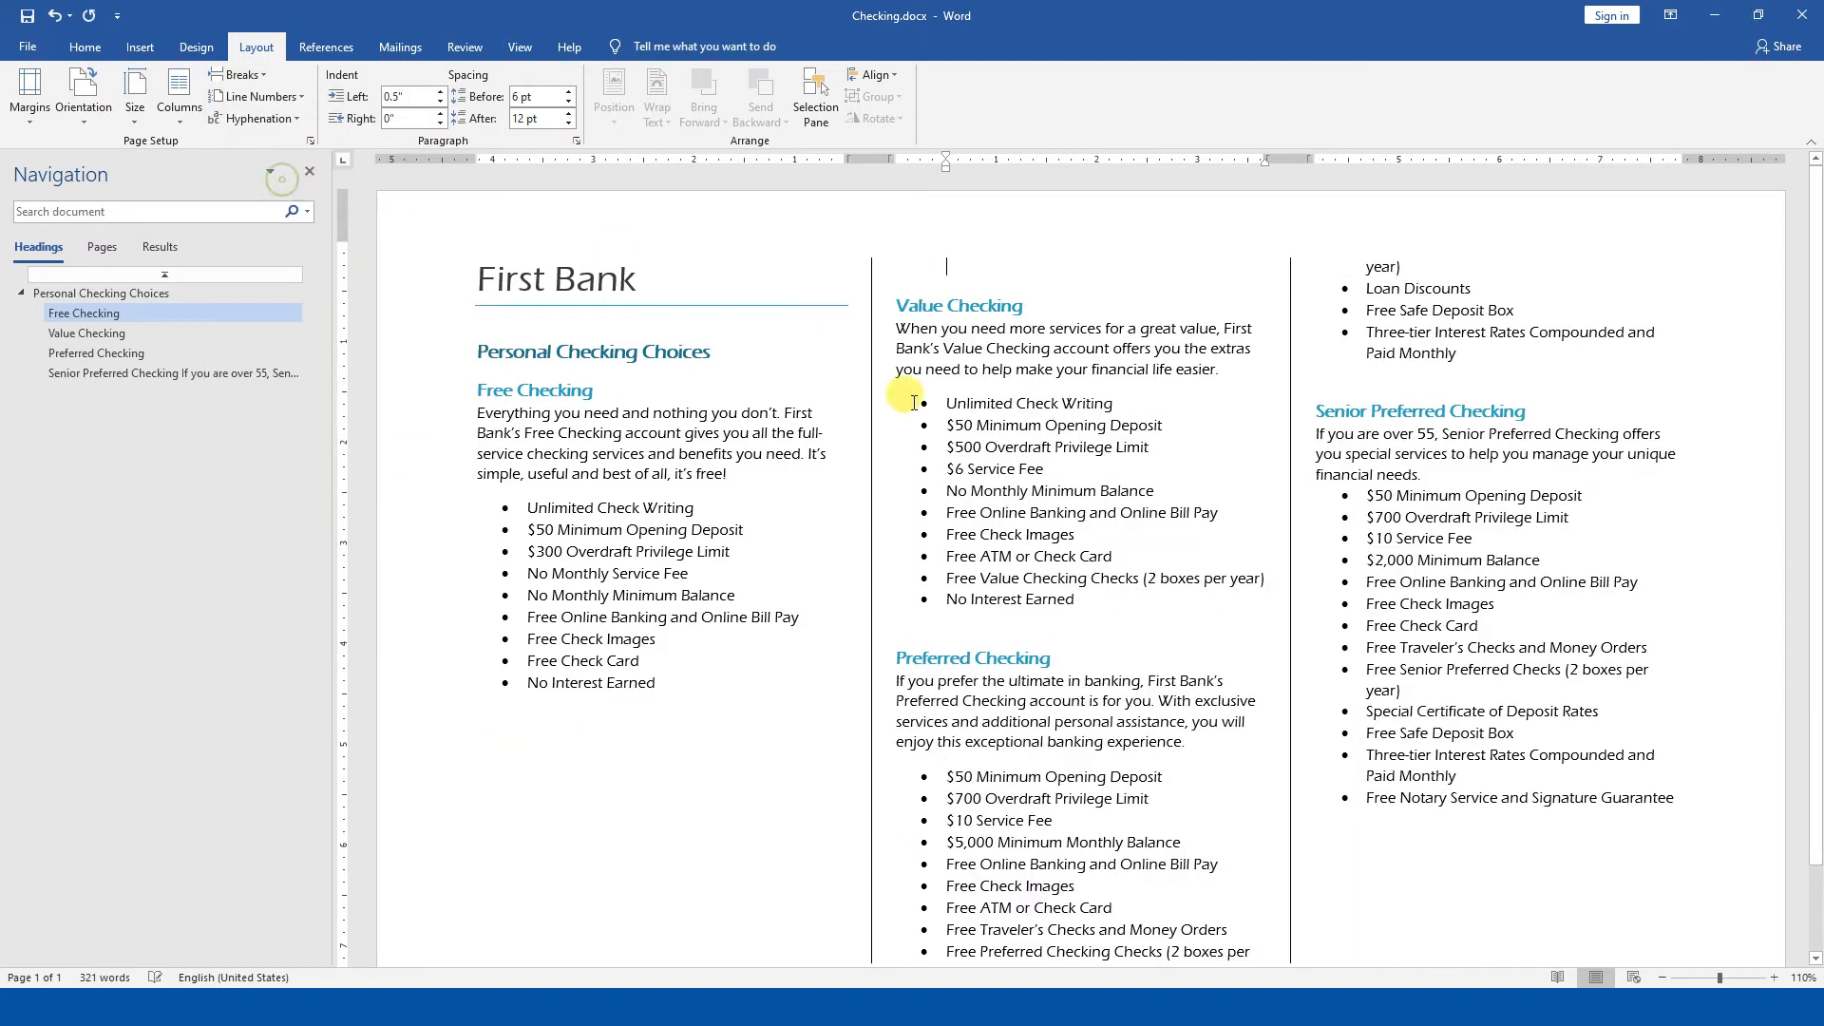
# - Try to delete the empty line above the Value Checking heading, and undo the deletions and the column break
pyautogui.press('BackSpace')
pyautogui.press('BackSpace')
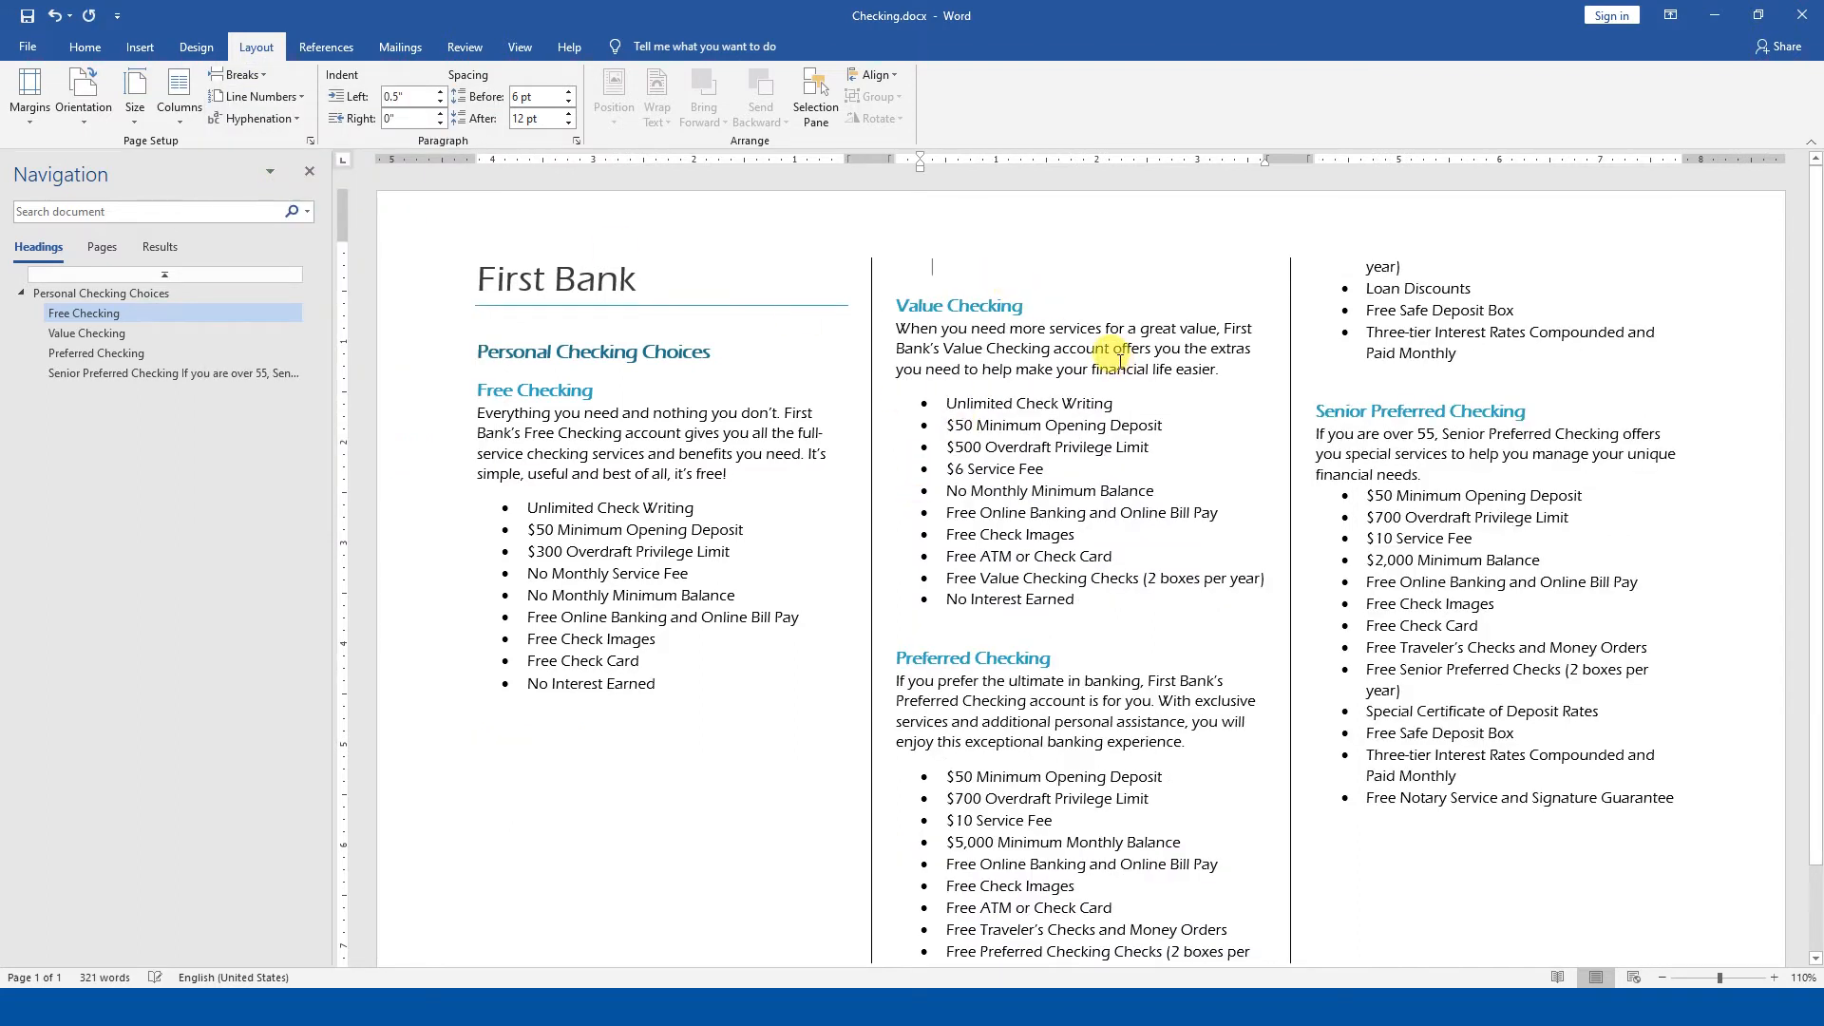
pyautogui.press('Delete')
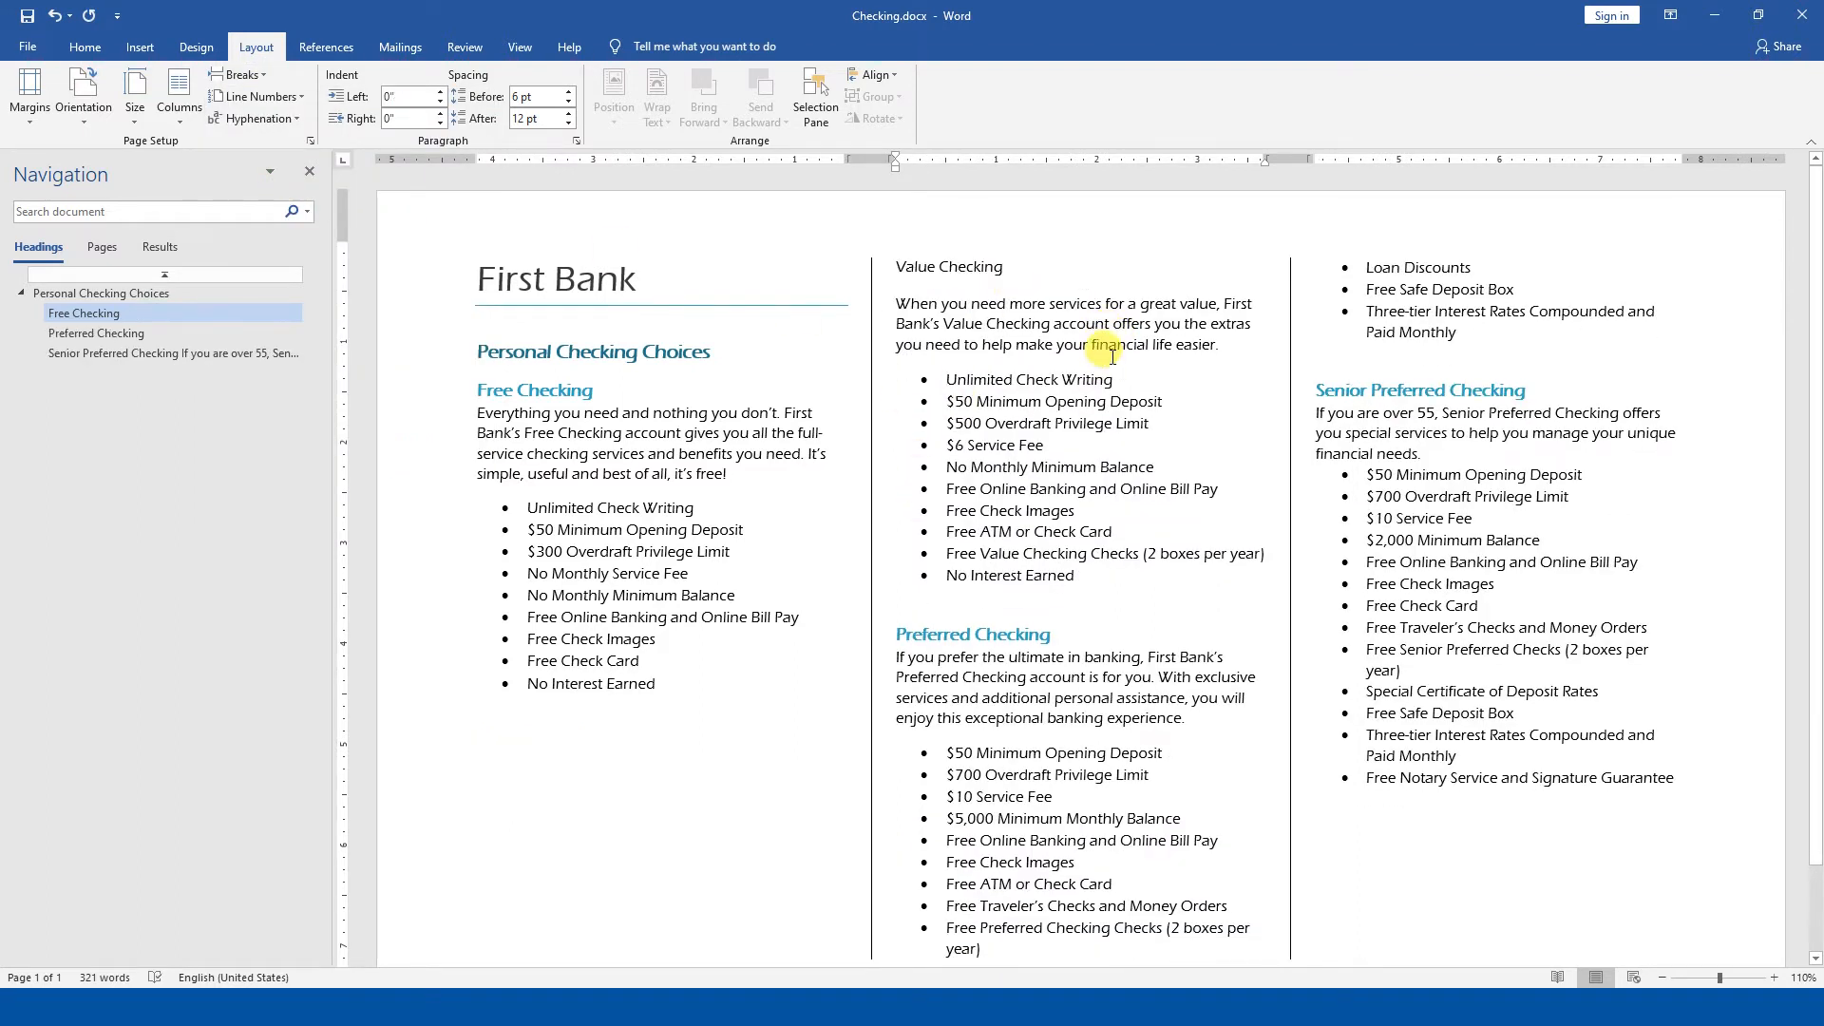
pyautogui.hotkey('ctrl', 'z')
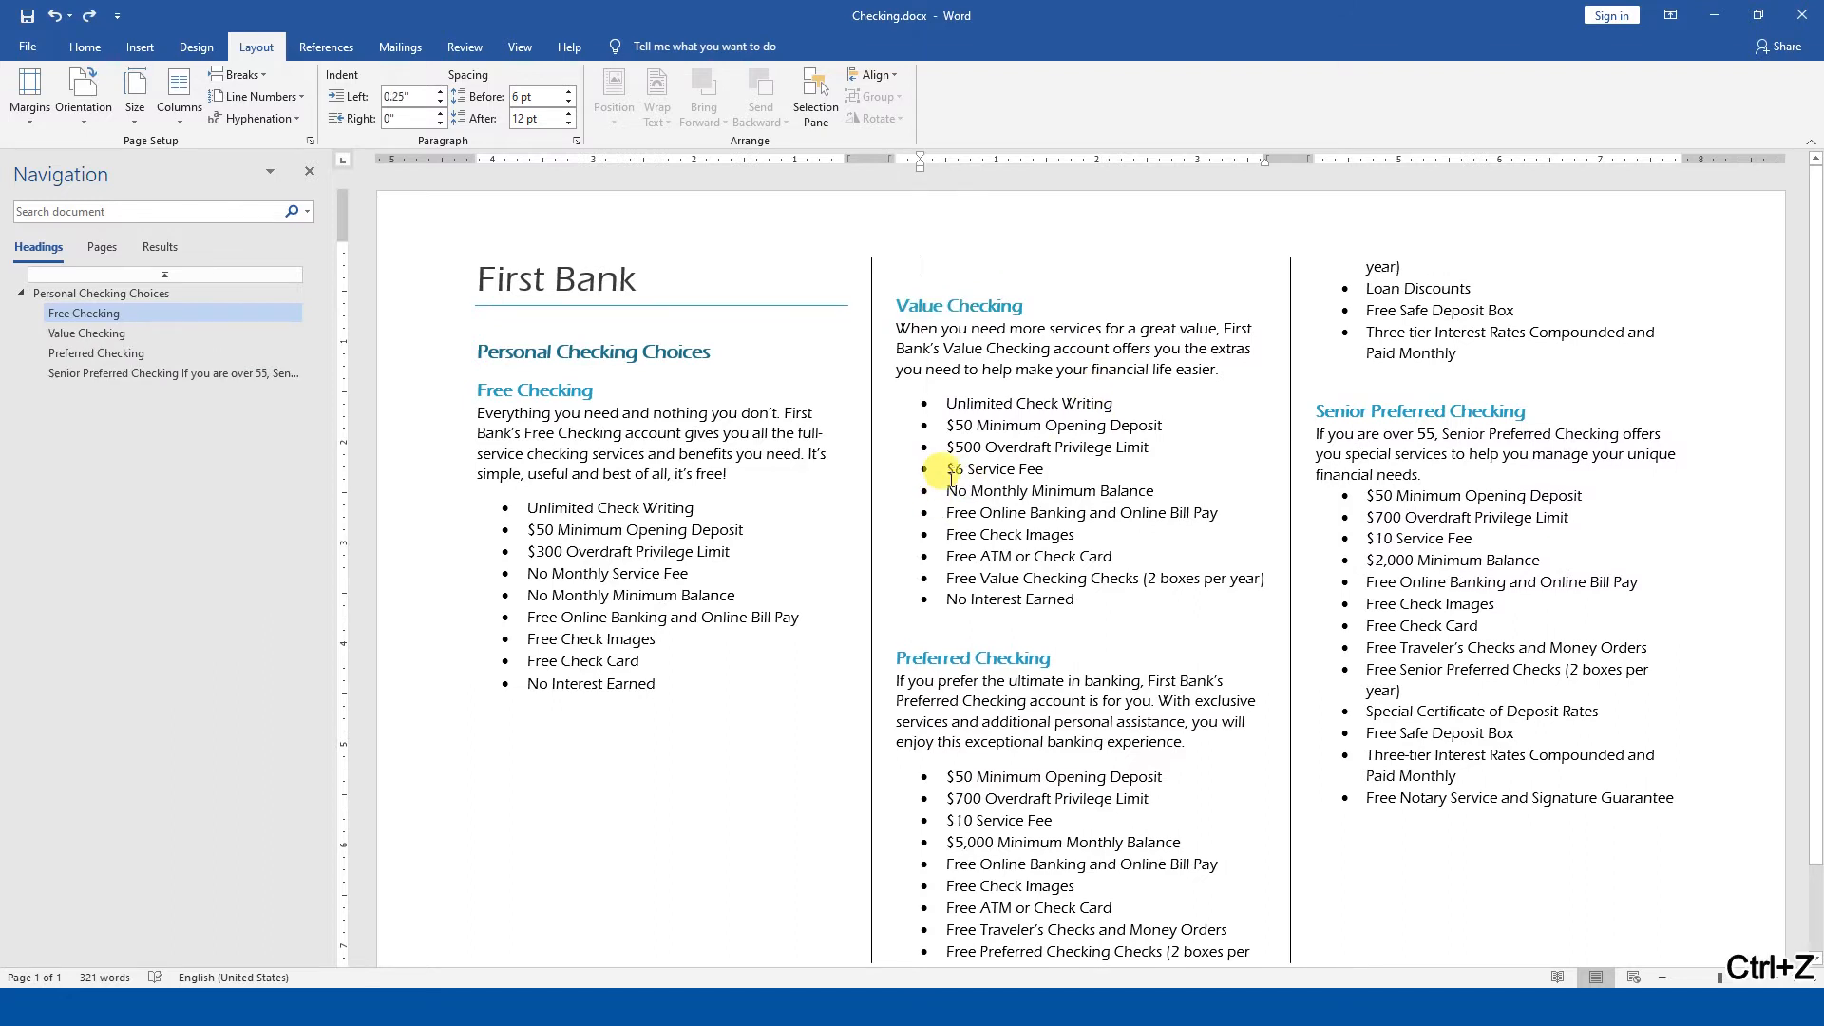
pyautogui.hotkey('ctrl', 'z')
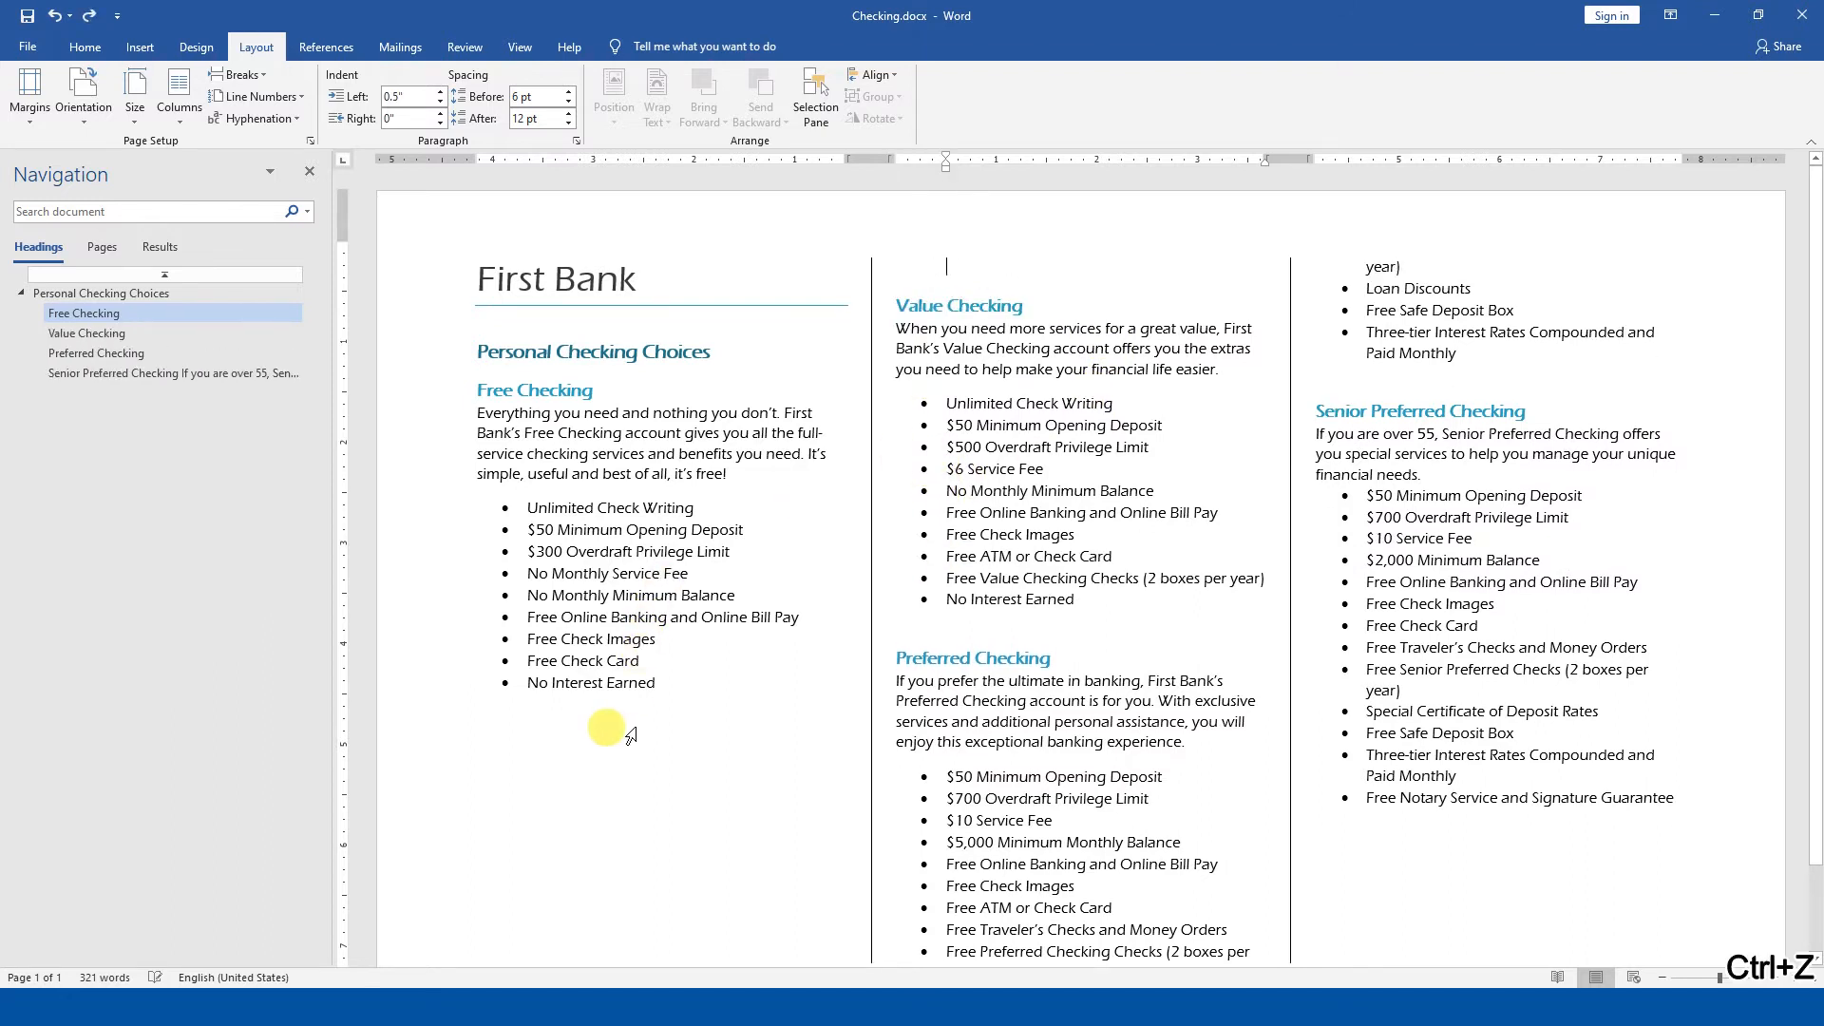
pyautogui.hotkey('ctrl', 'z')
# - Insert a column break directly before the Value Checking heading so the section starts in the second column
pyautogui.click(501, 736)
pyautogui.click(470, 739)
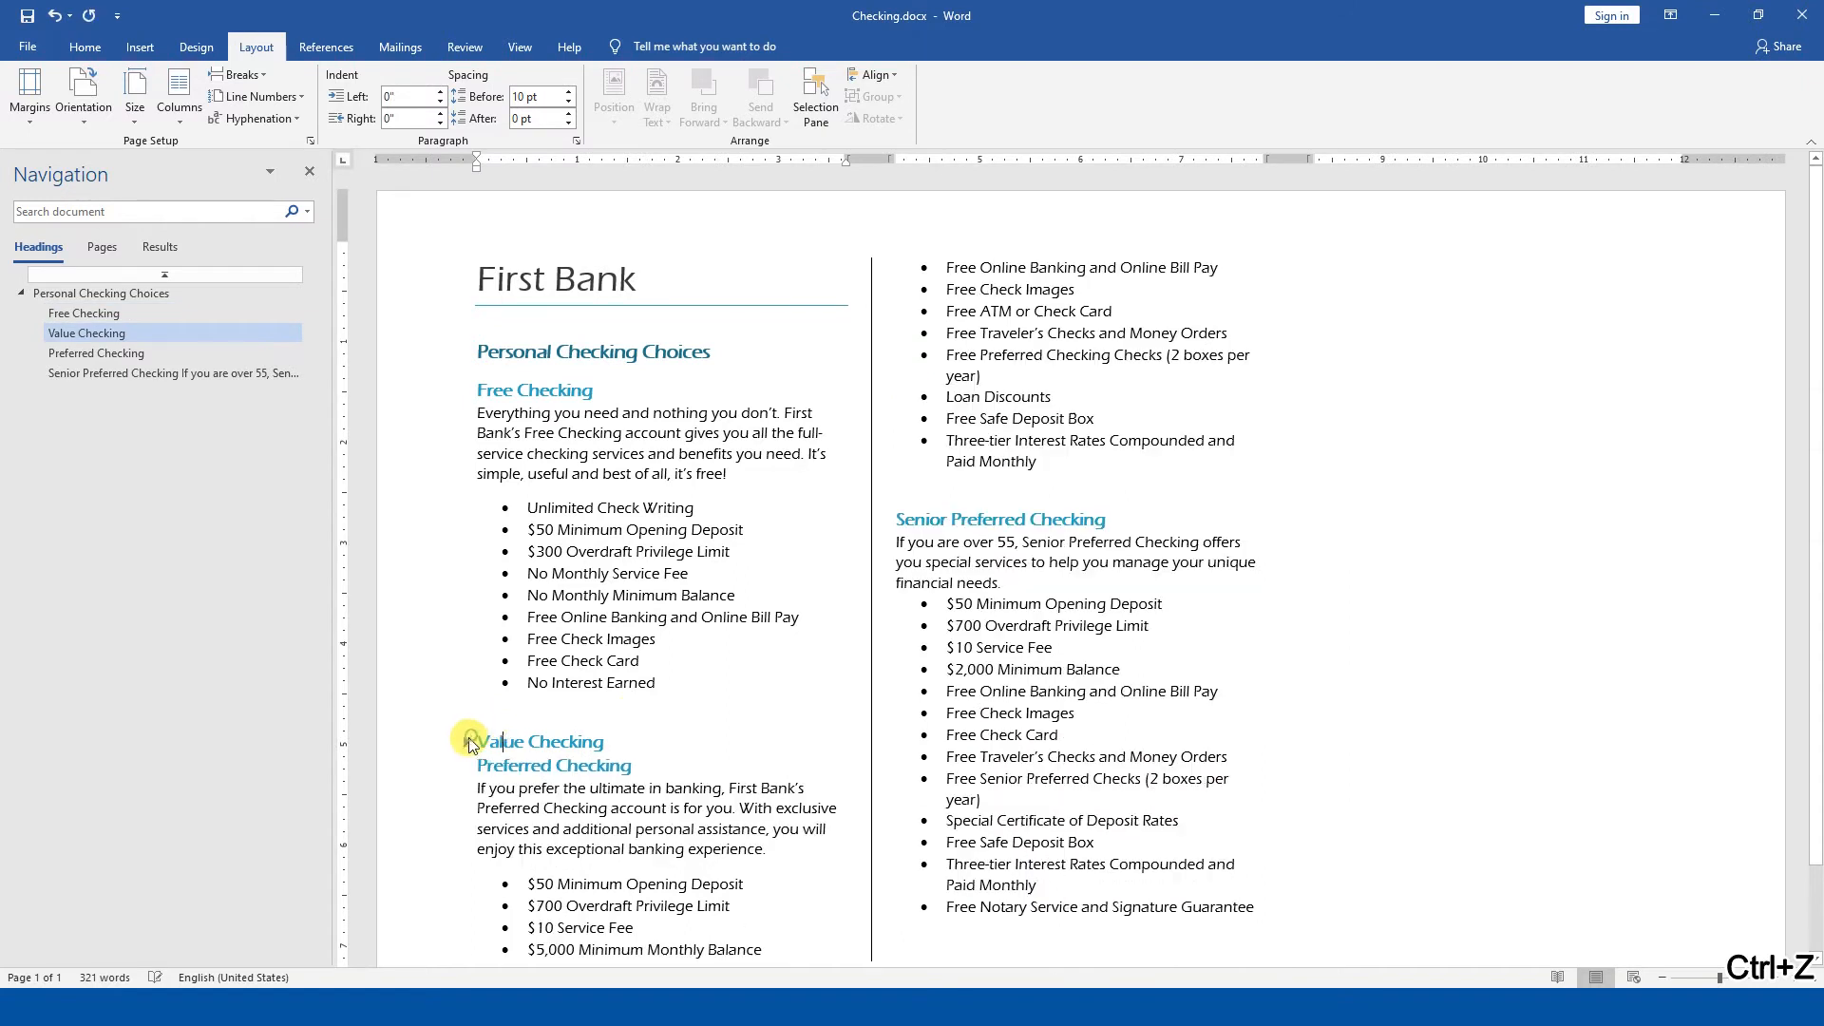
pyautogui.click(469, 742)
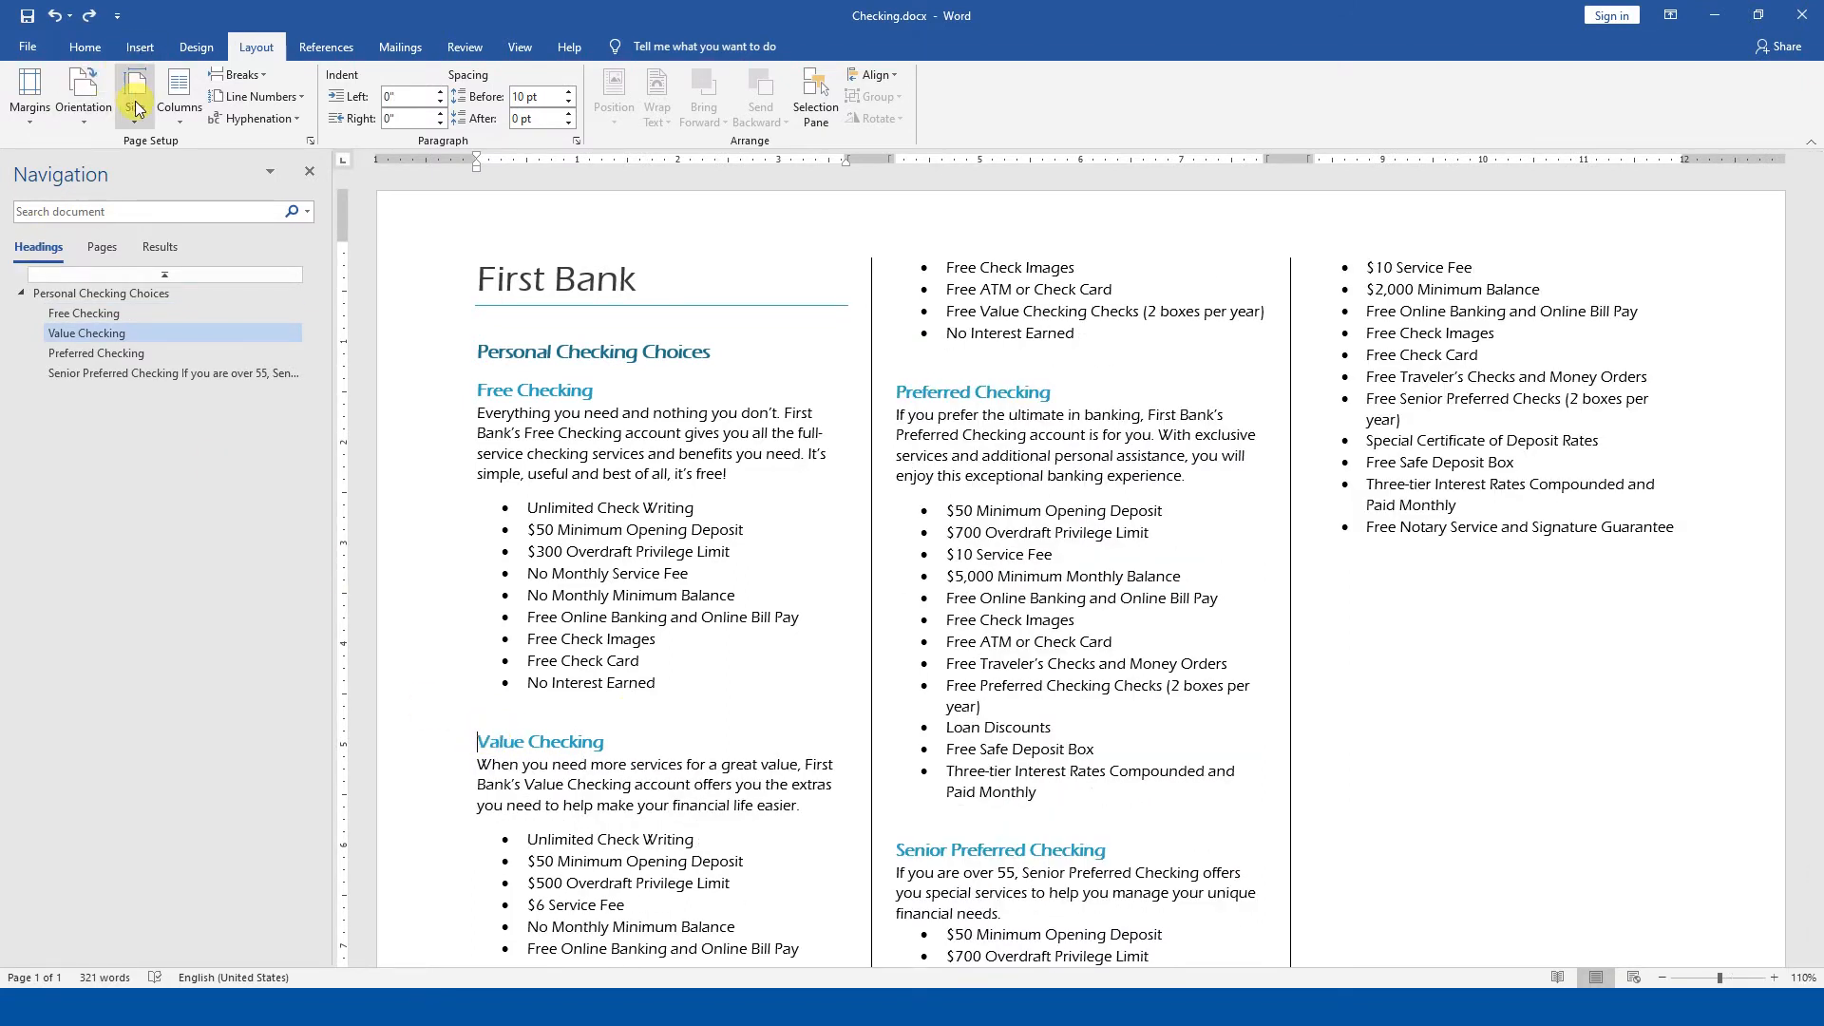
pyautogui.click(240, 74)
pyautogui.click(295, 180)
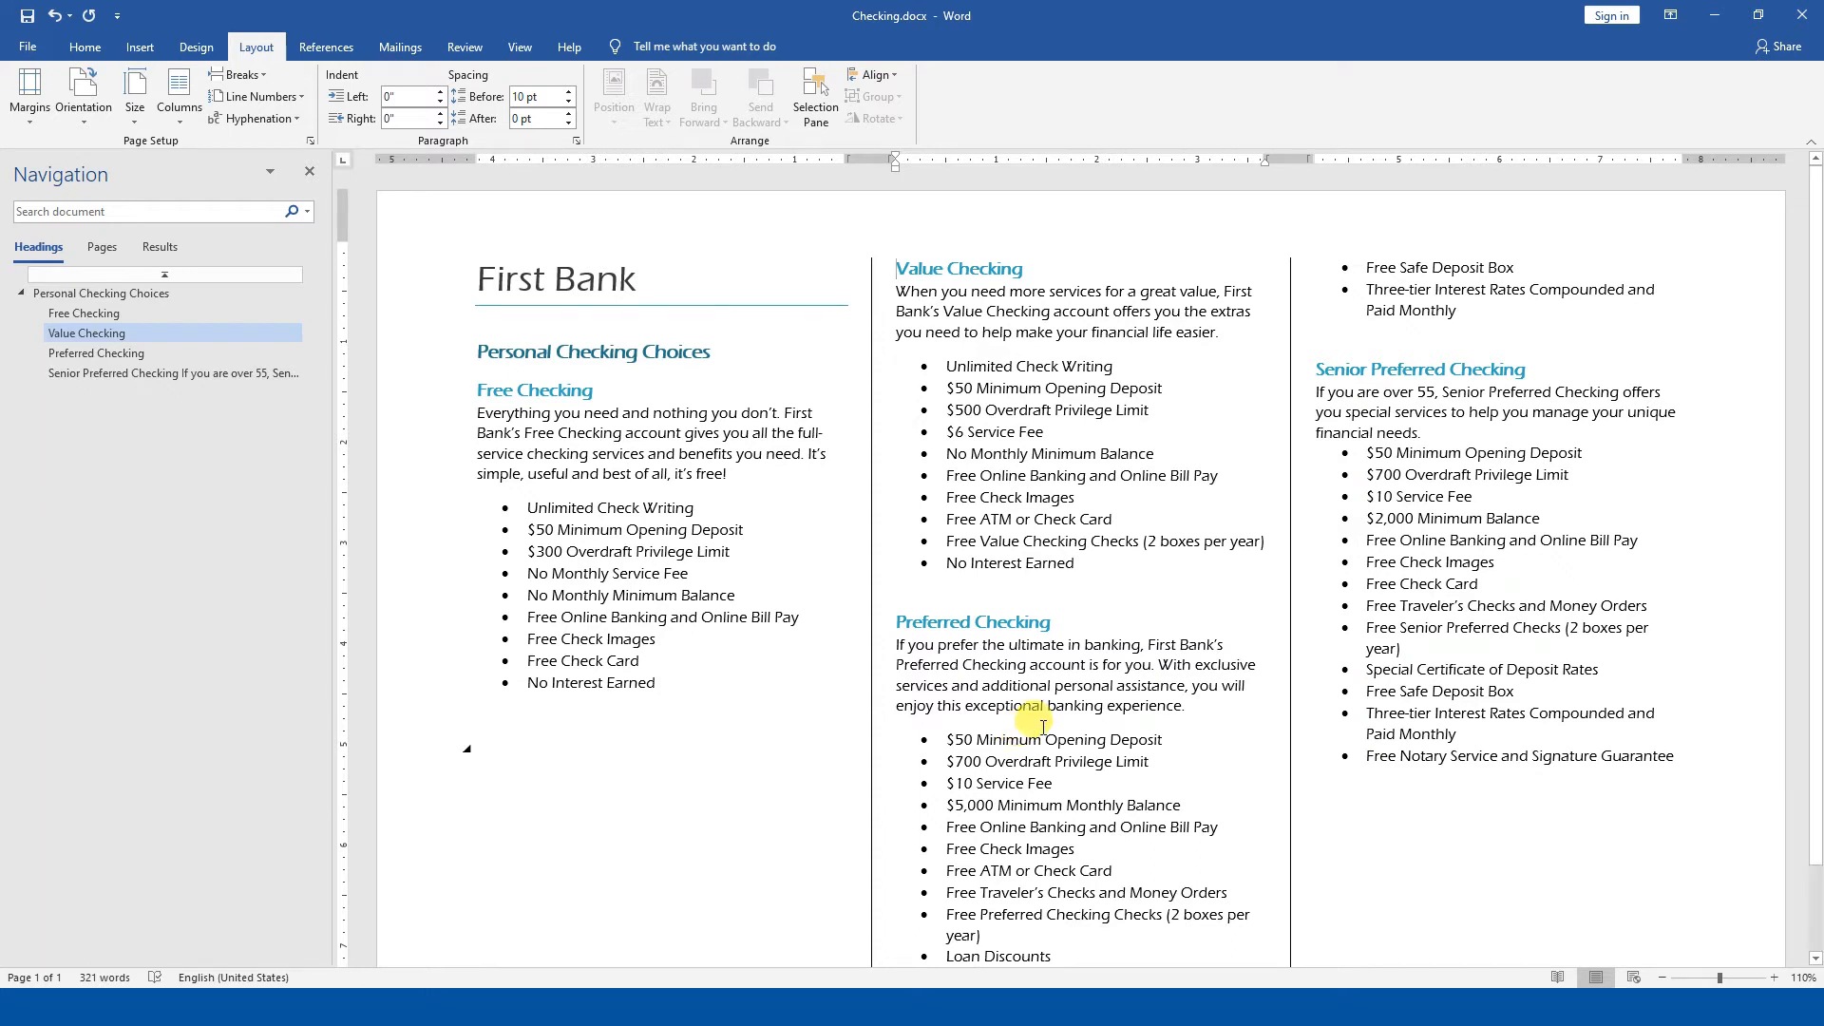
# - Insert a column break directly before the Preferred Checking heading so the section starts in the third column
pyautogui.click(889, 627)
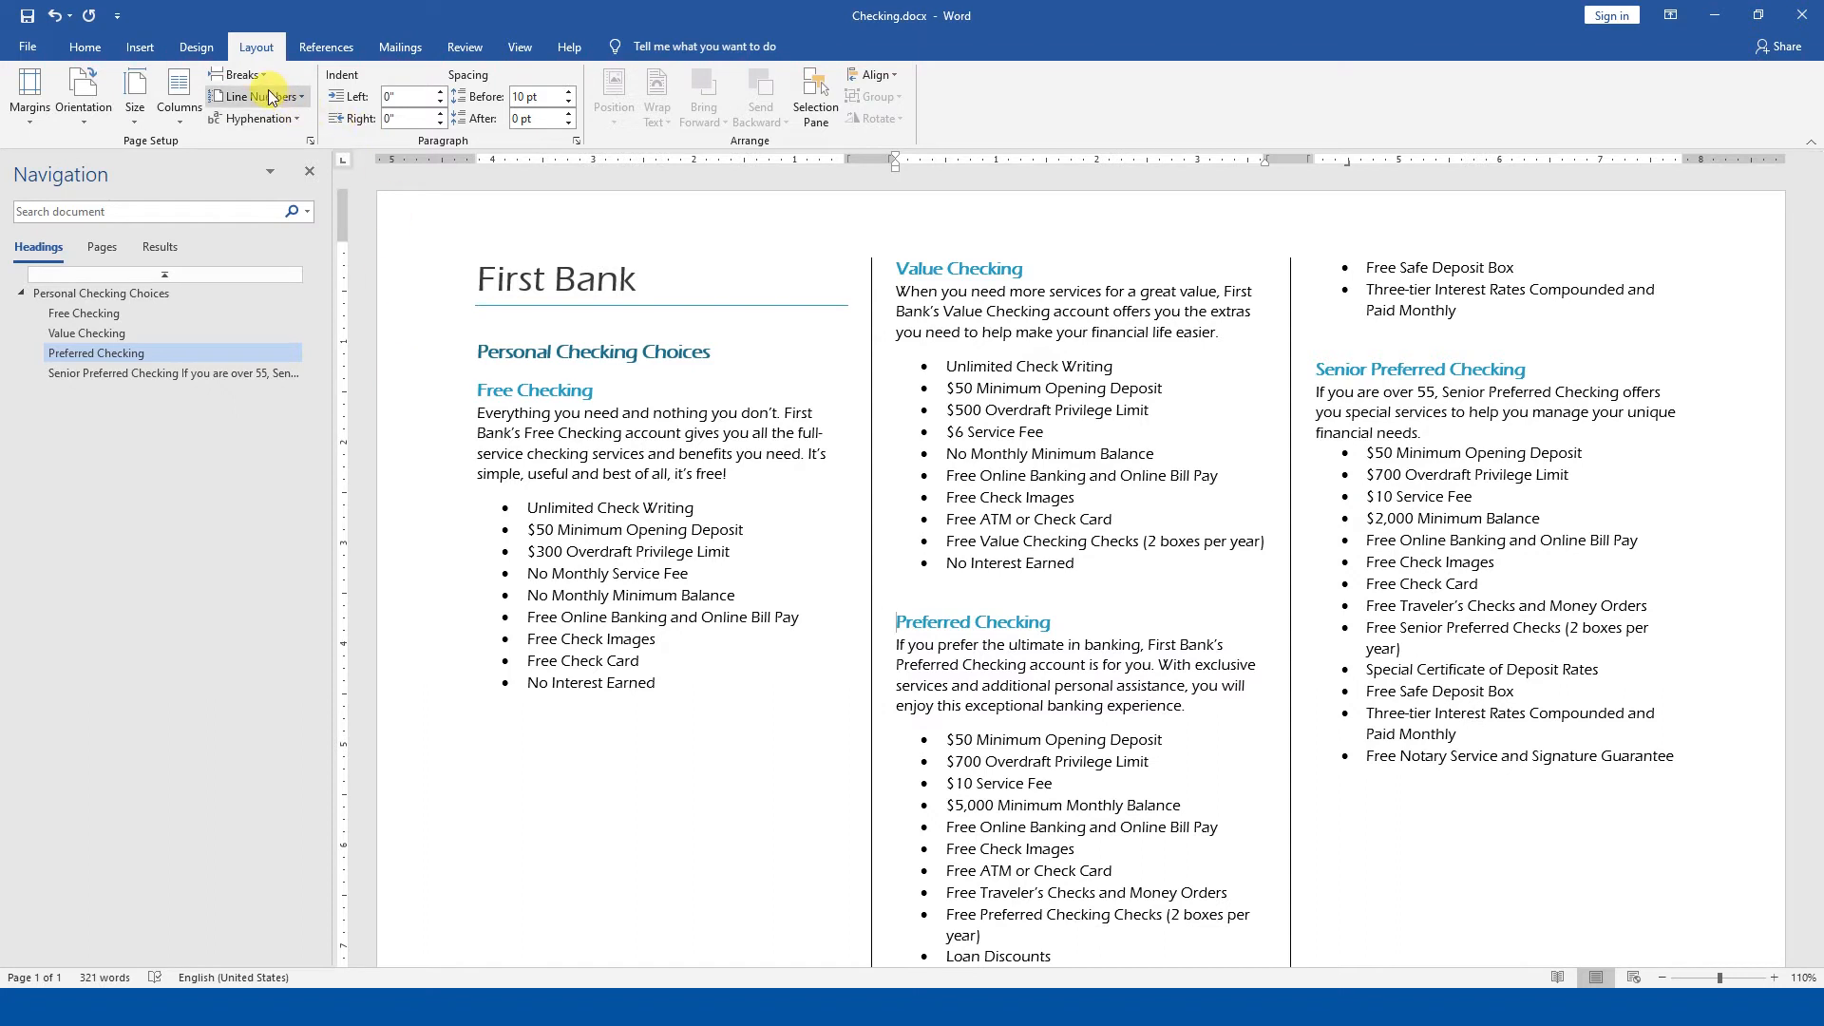
pyautogui.click(190, 112)
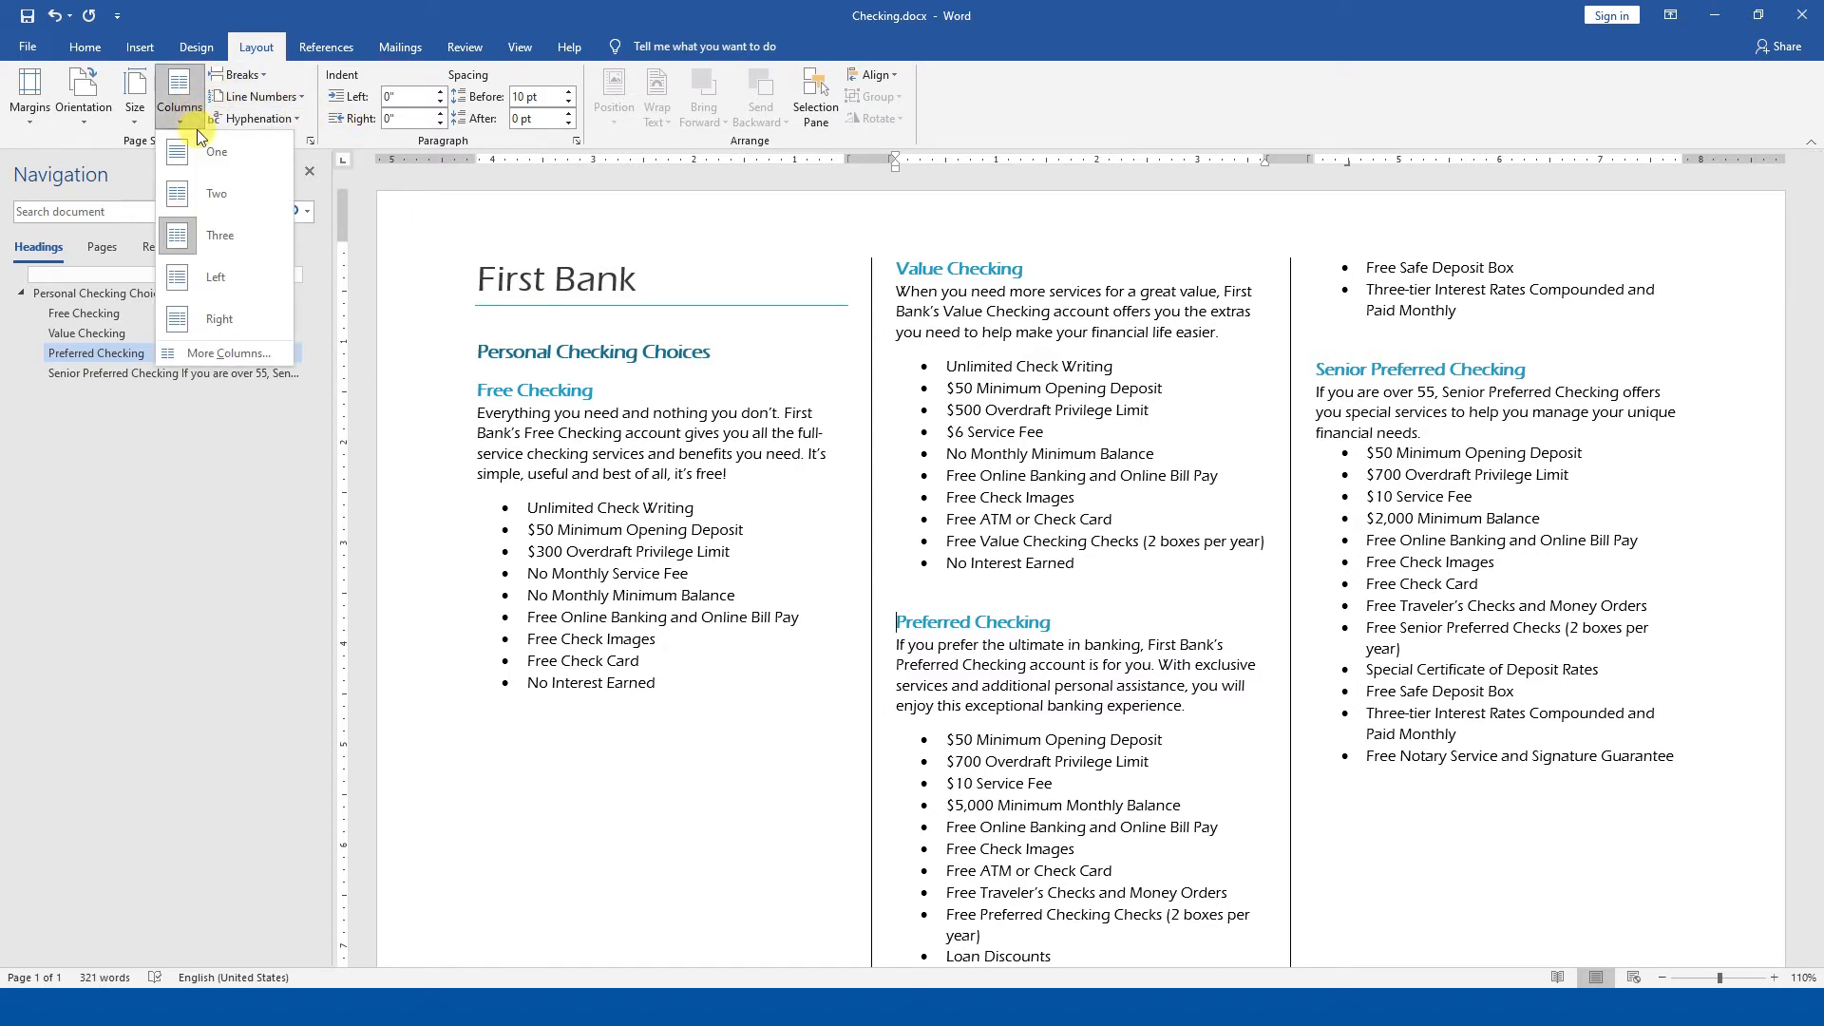
pyautogui.click(238, 74)
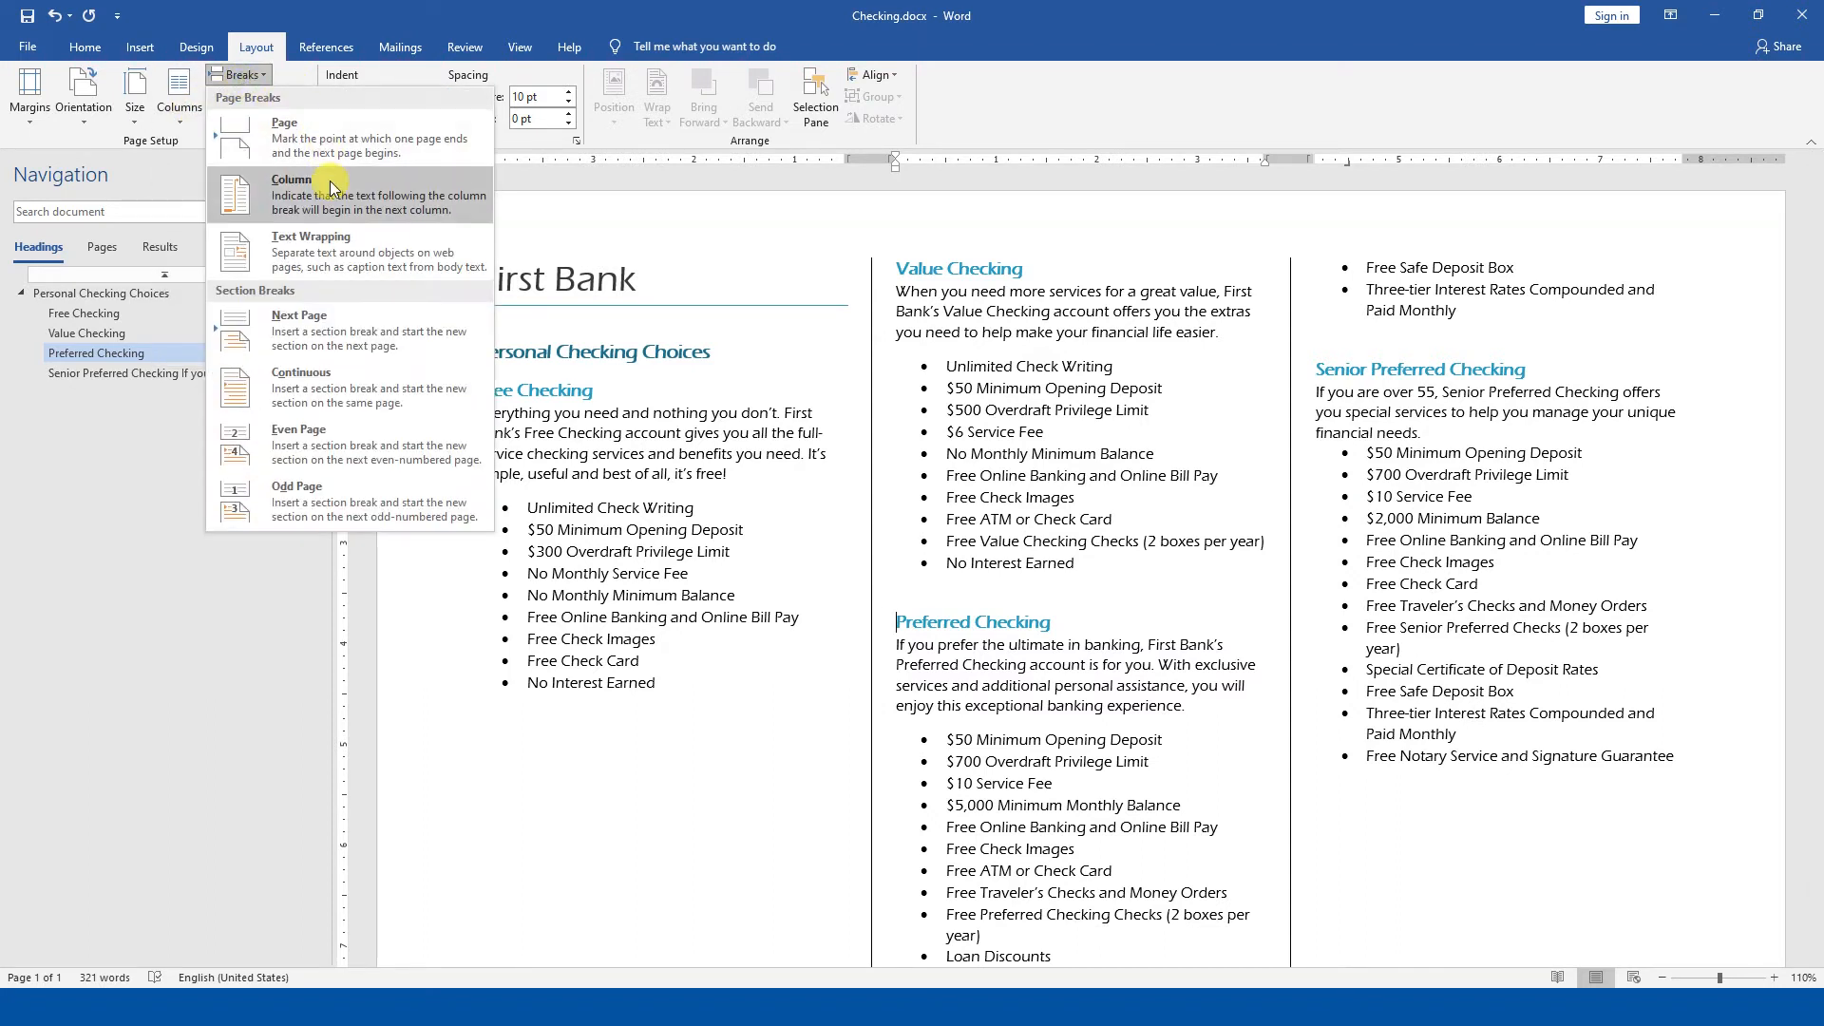
pyautogui.click(330, 188)
# - Insert a column break directly before the Senior Preferred Checking heading
pyautogui.scroll(-3, 1433, 692)
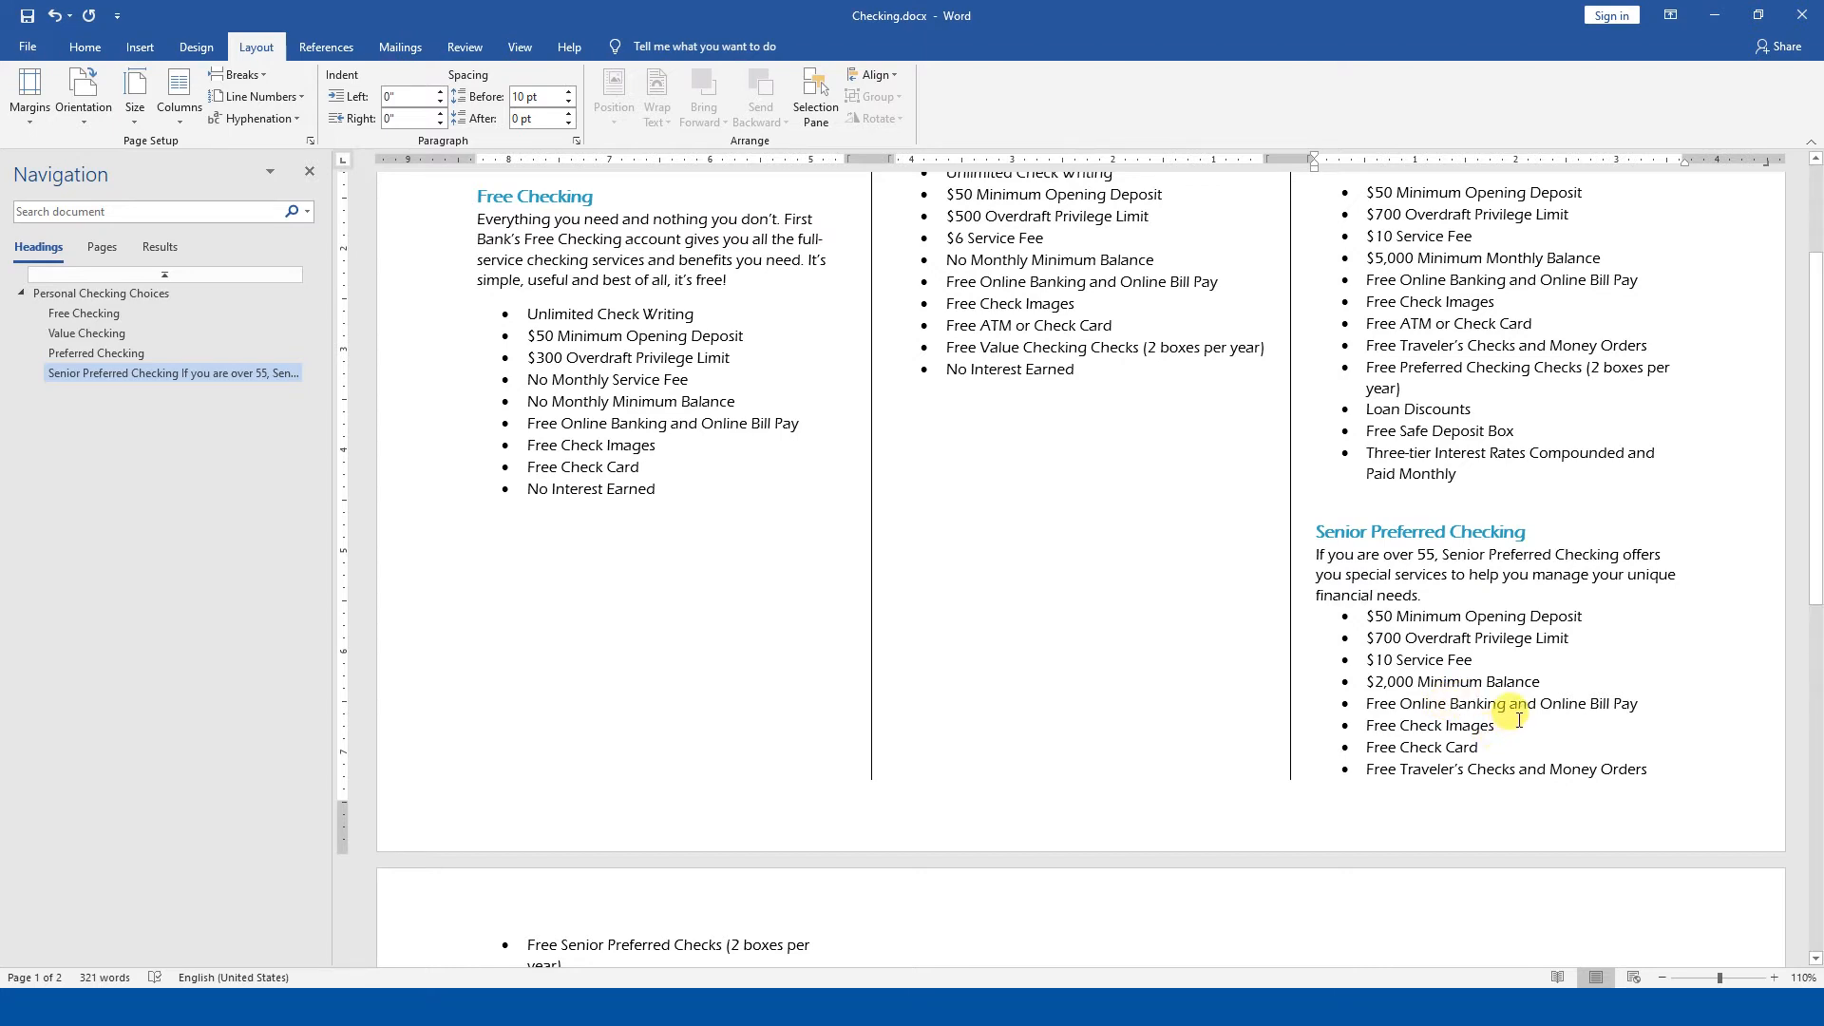
pyautogui.click(1304, 532)
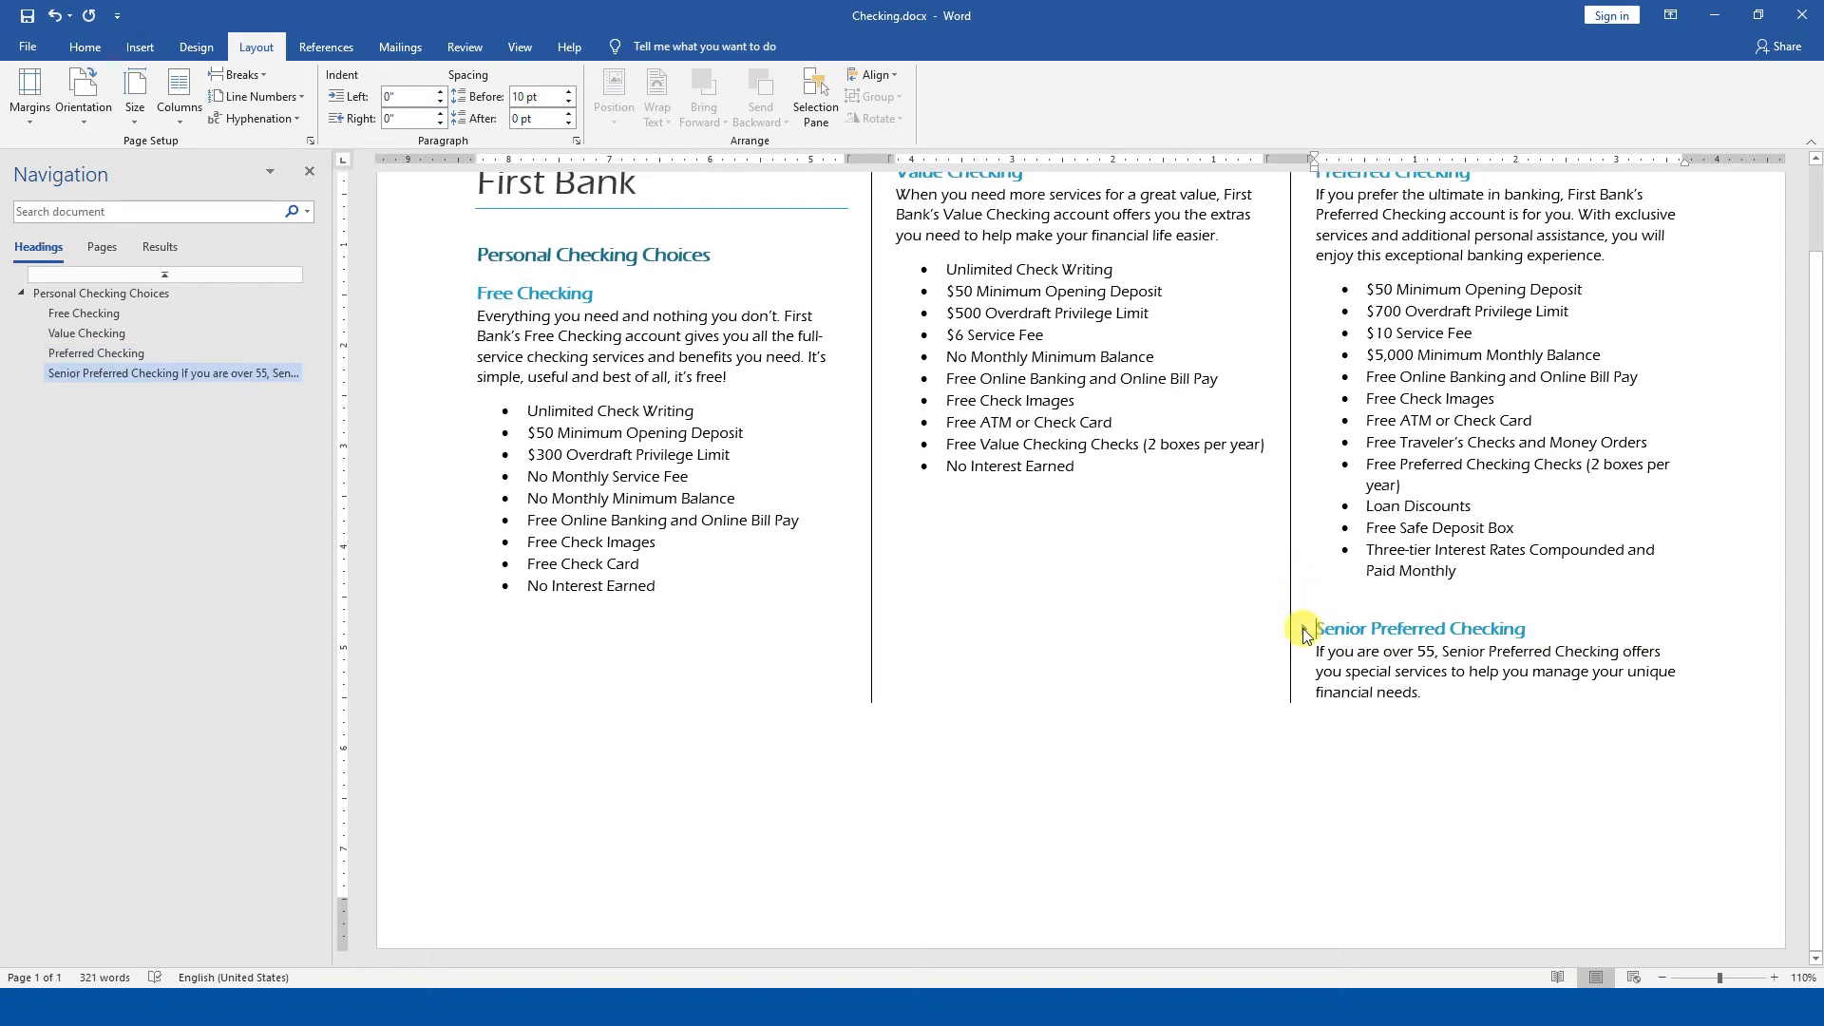
pyautogui.click(1304, 628)
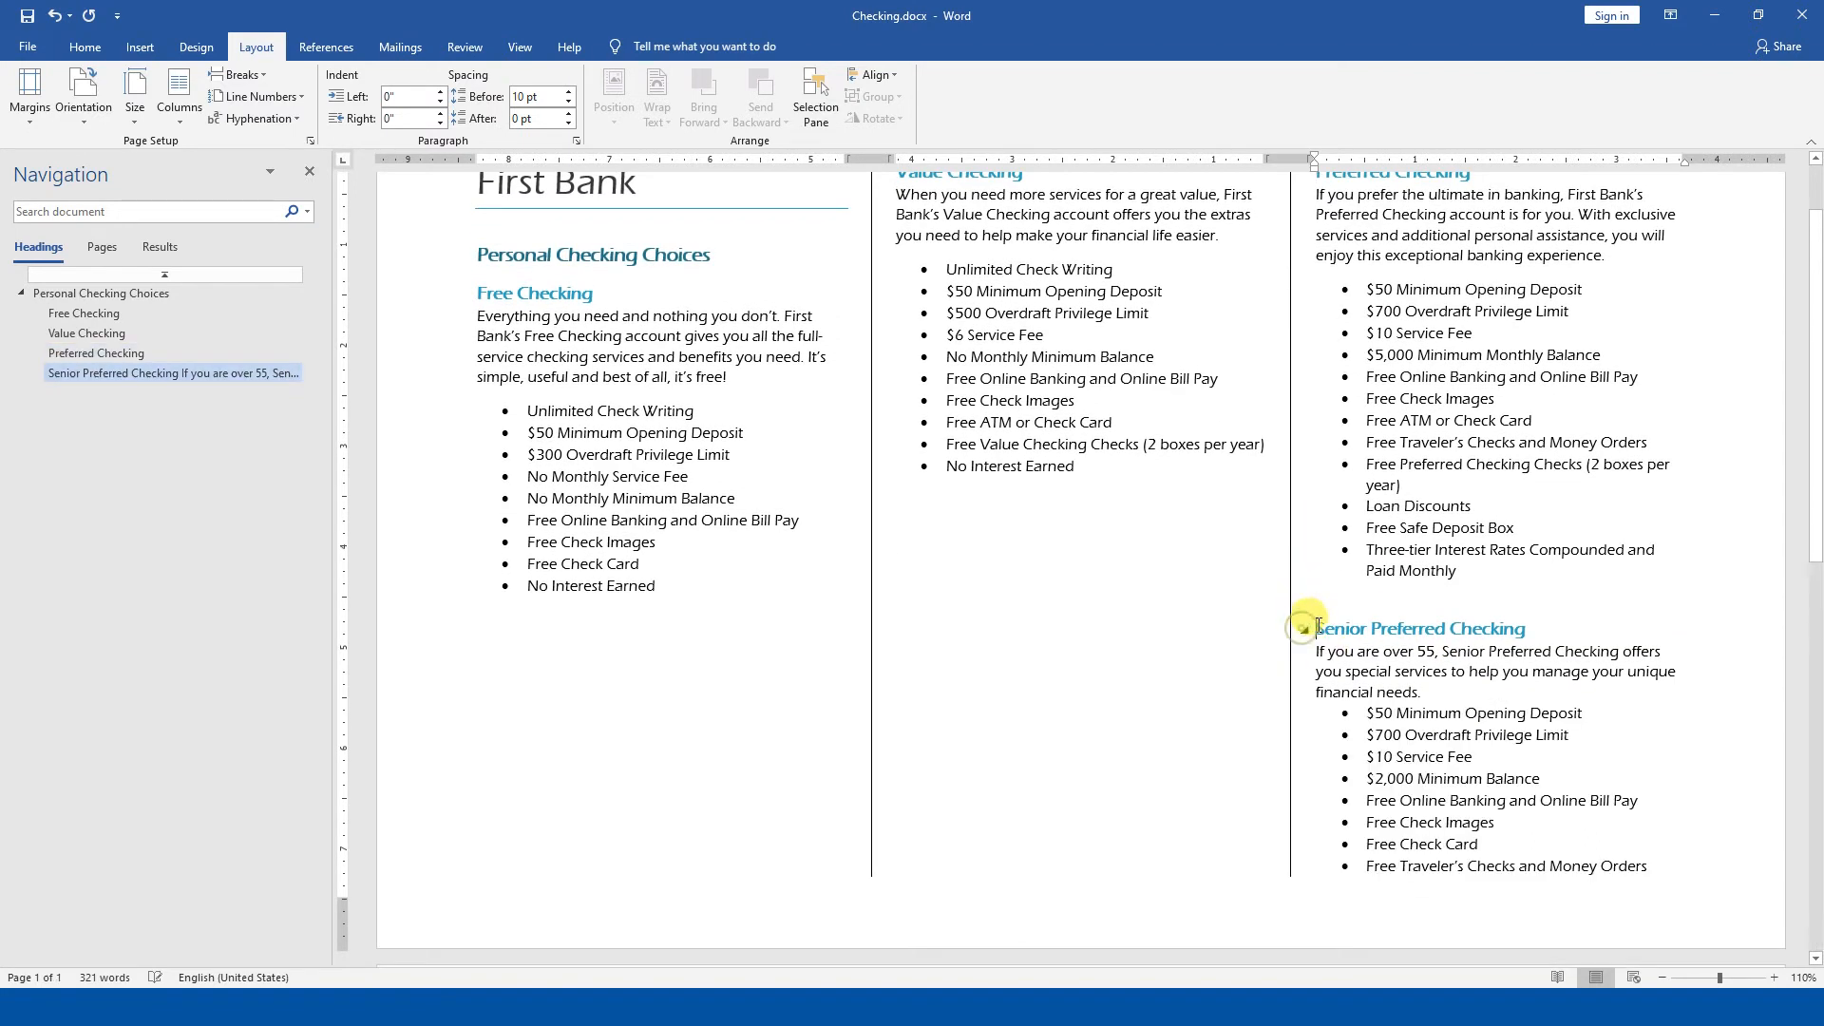
pyautogui.click(171, 114)
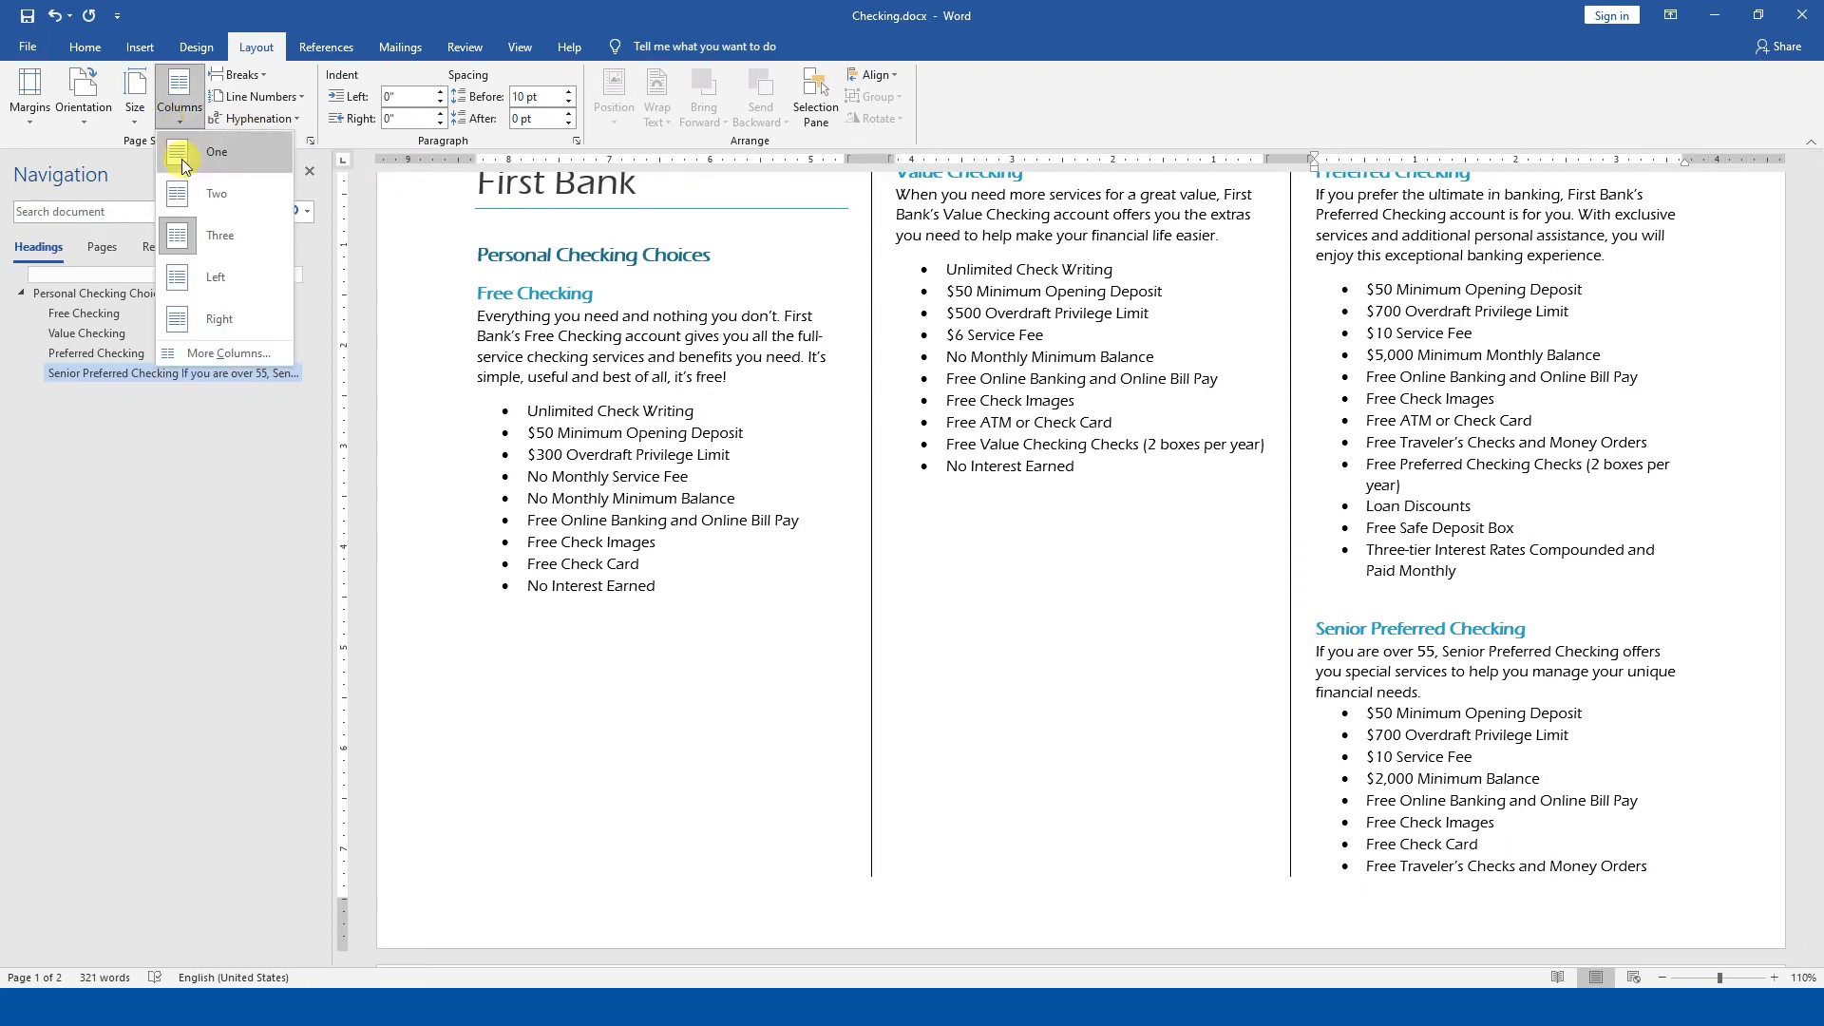
pyautogui.click(238, 74)
pyautogui.click(285, 185)
# - Review where the account sections break across both pages and search the document for "first"
pyautogui.scroll(-4, 1144, 750)
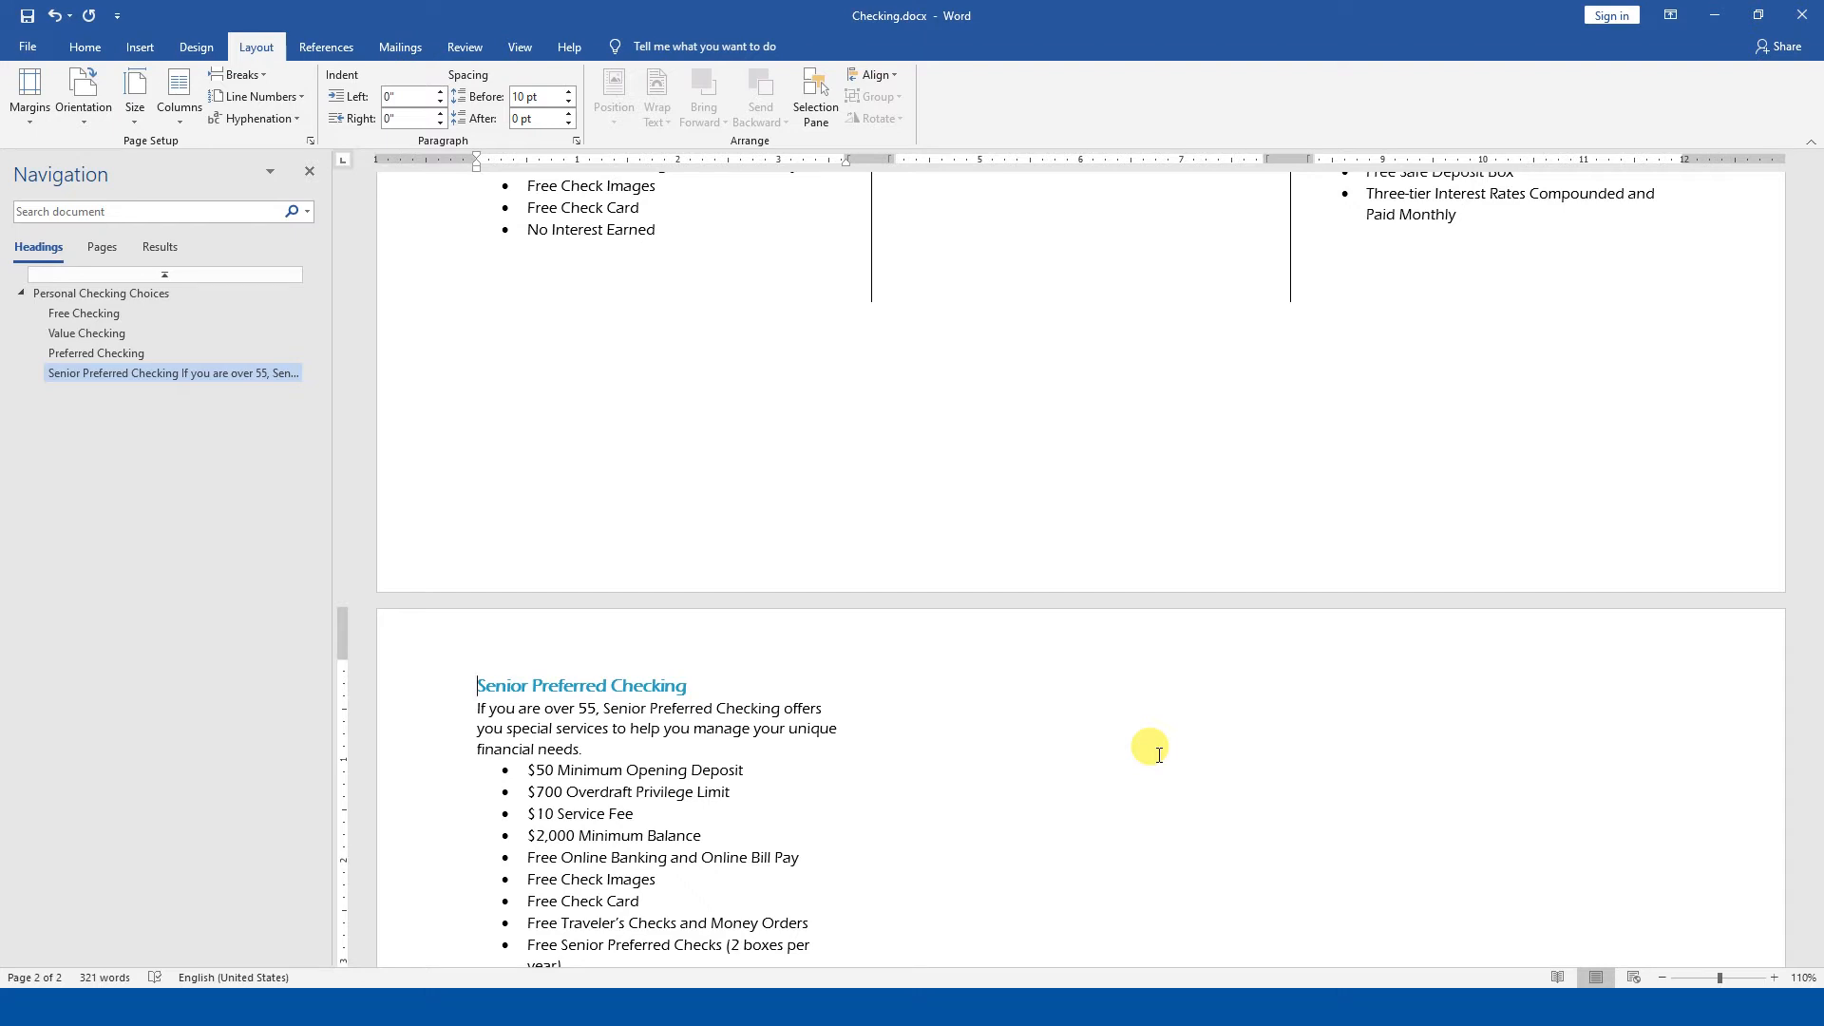
pyautogui.scroll(8, 1157, 757)
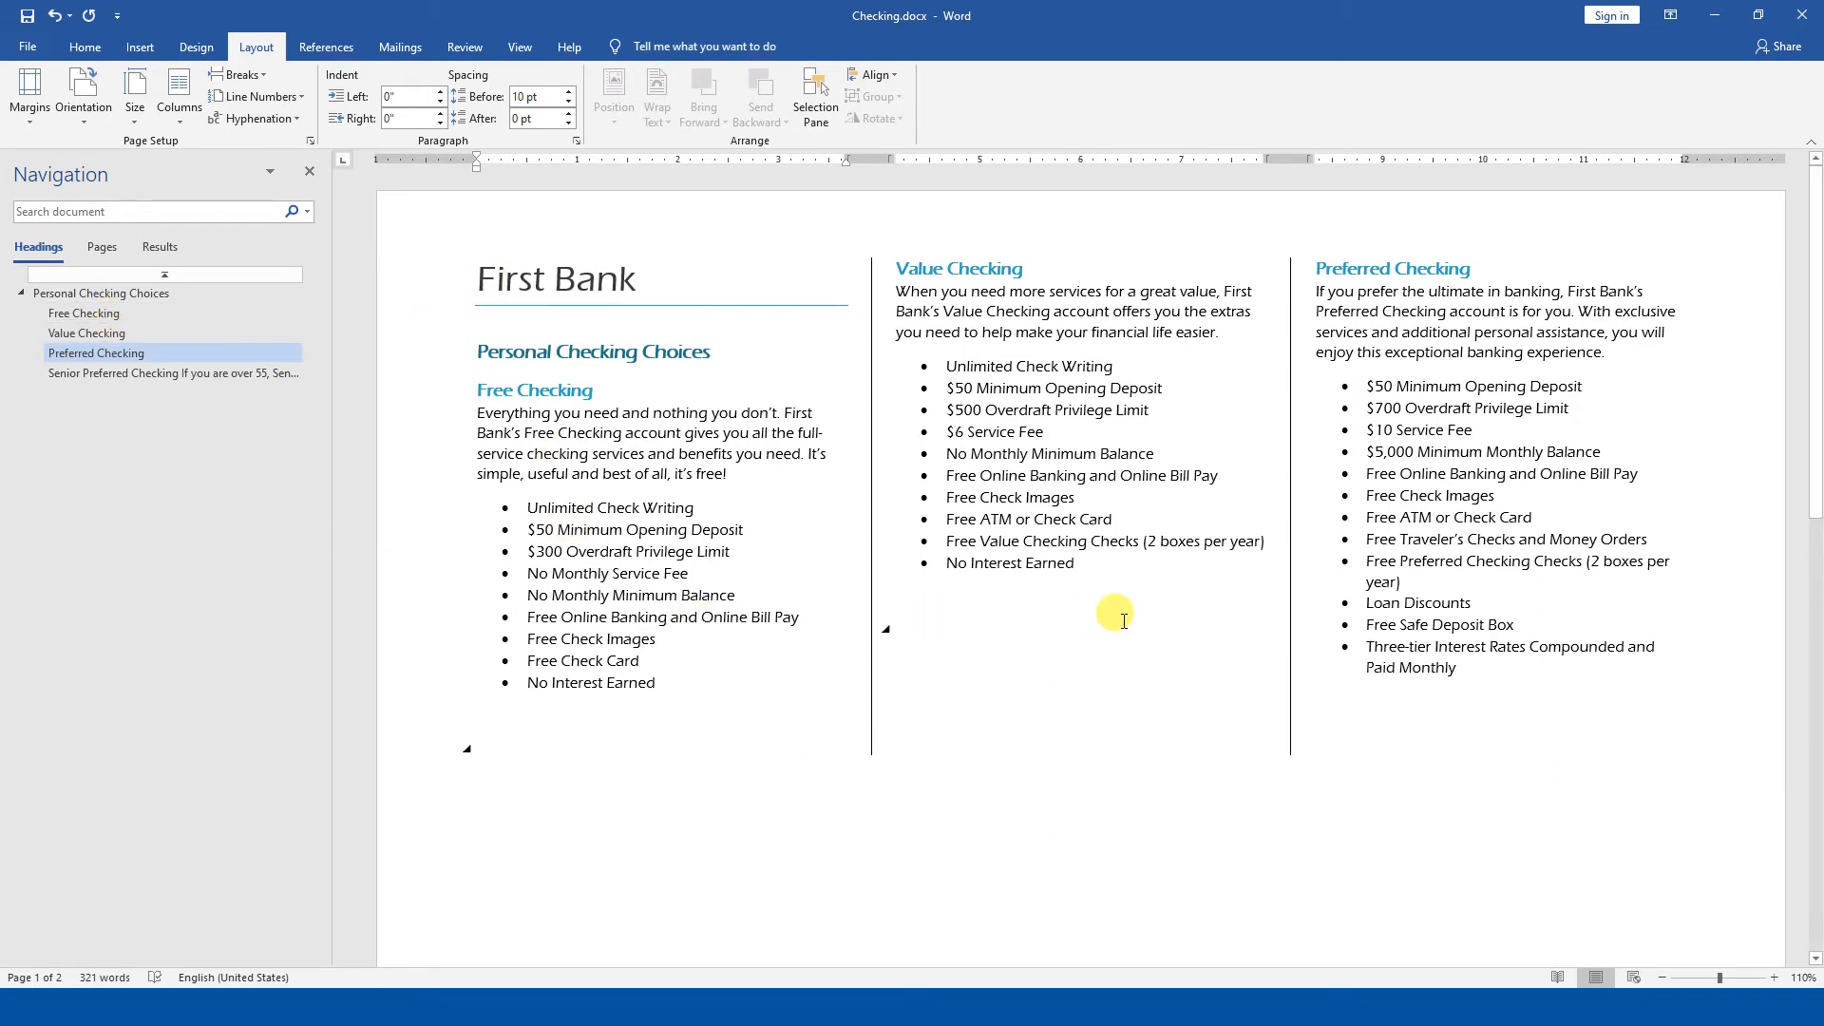
pyautogui.hotkey('ctrl', 'pagedown')
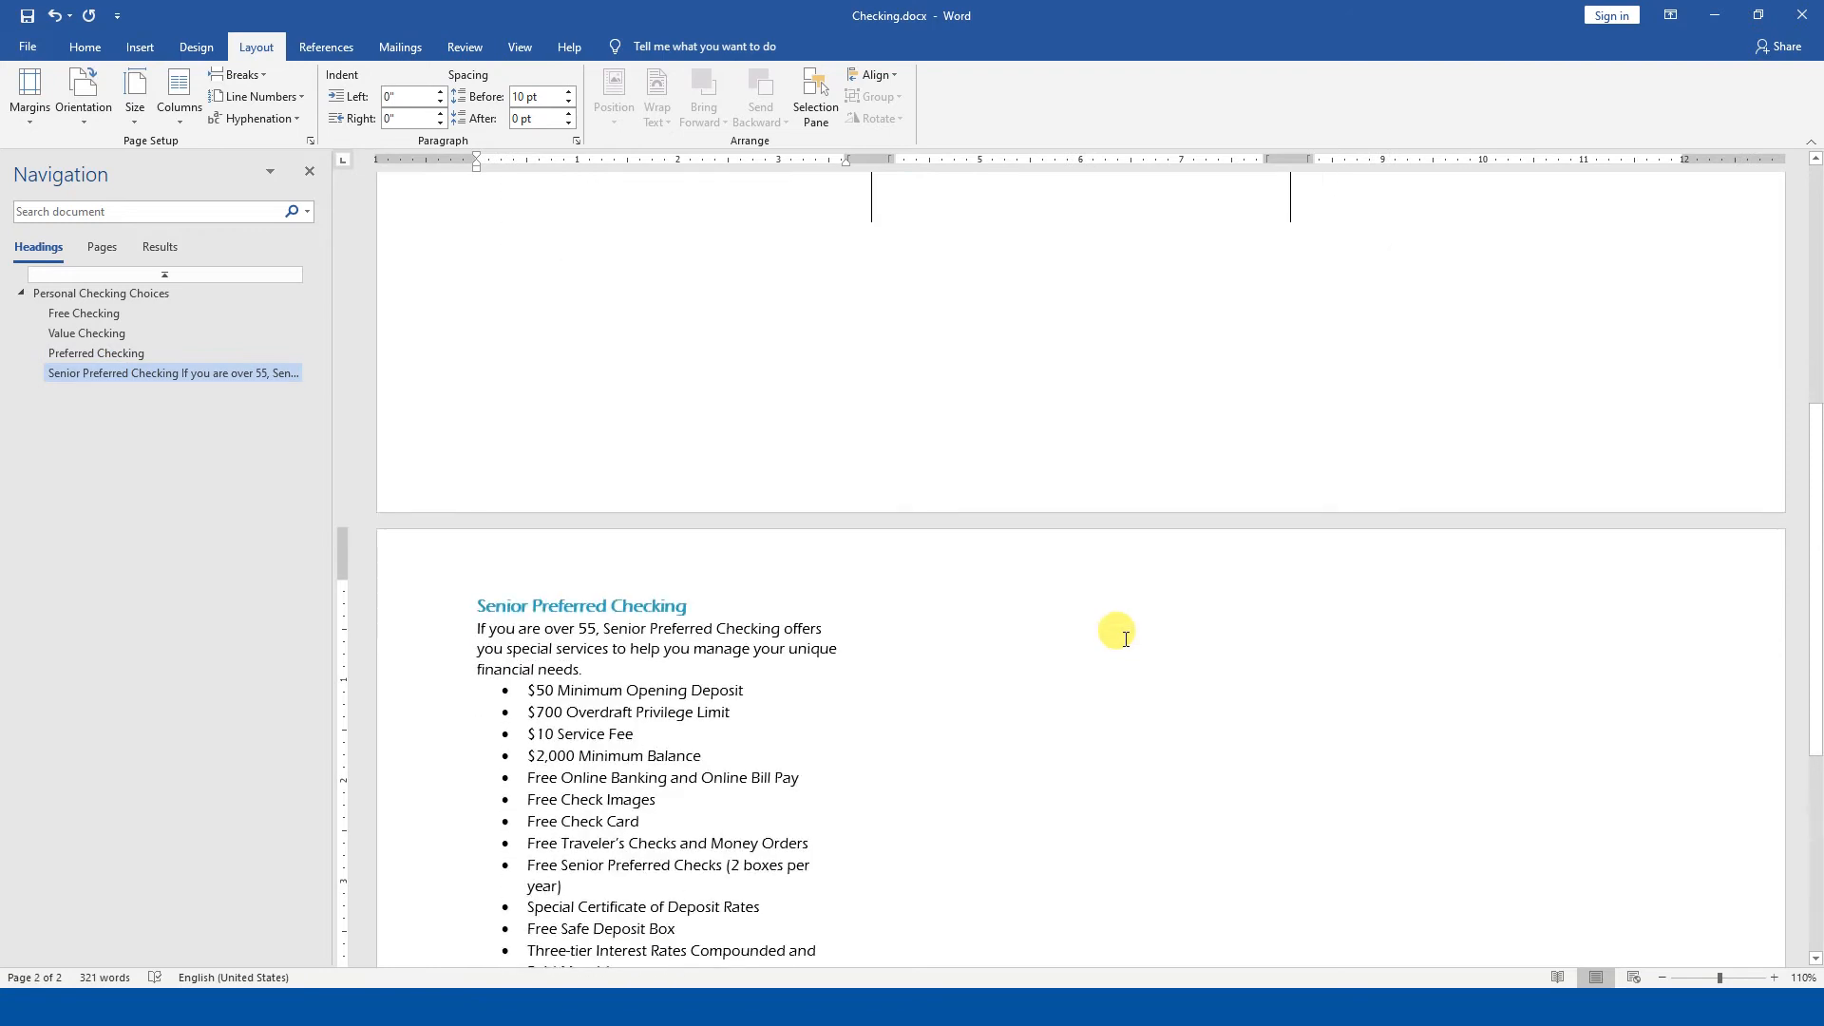
pyautogui.scroll(-3, 1125, 638)
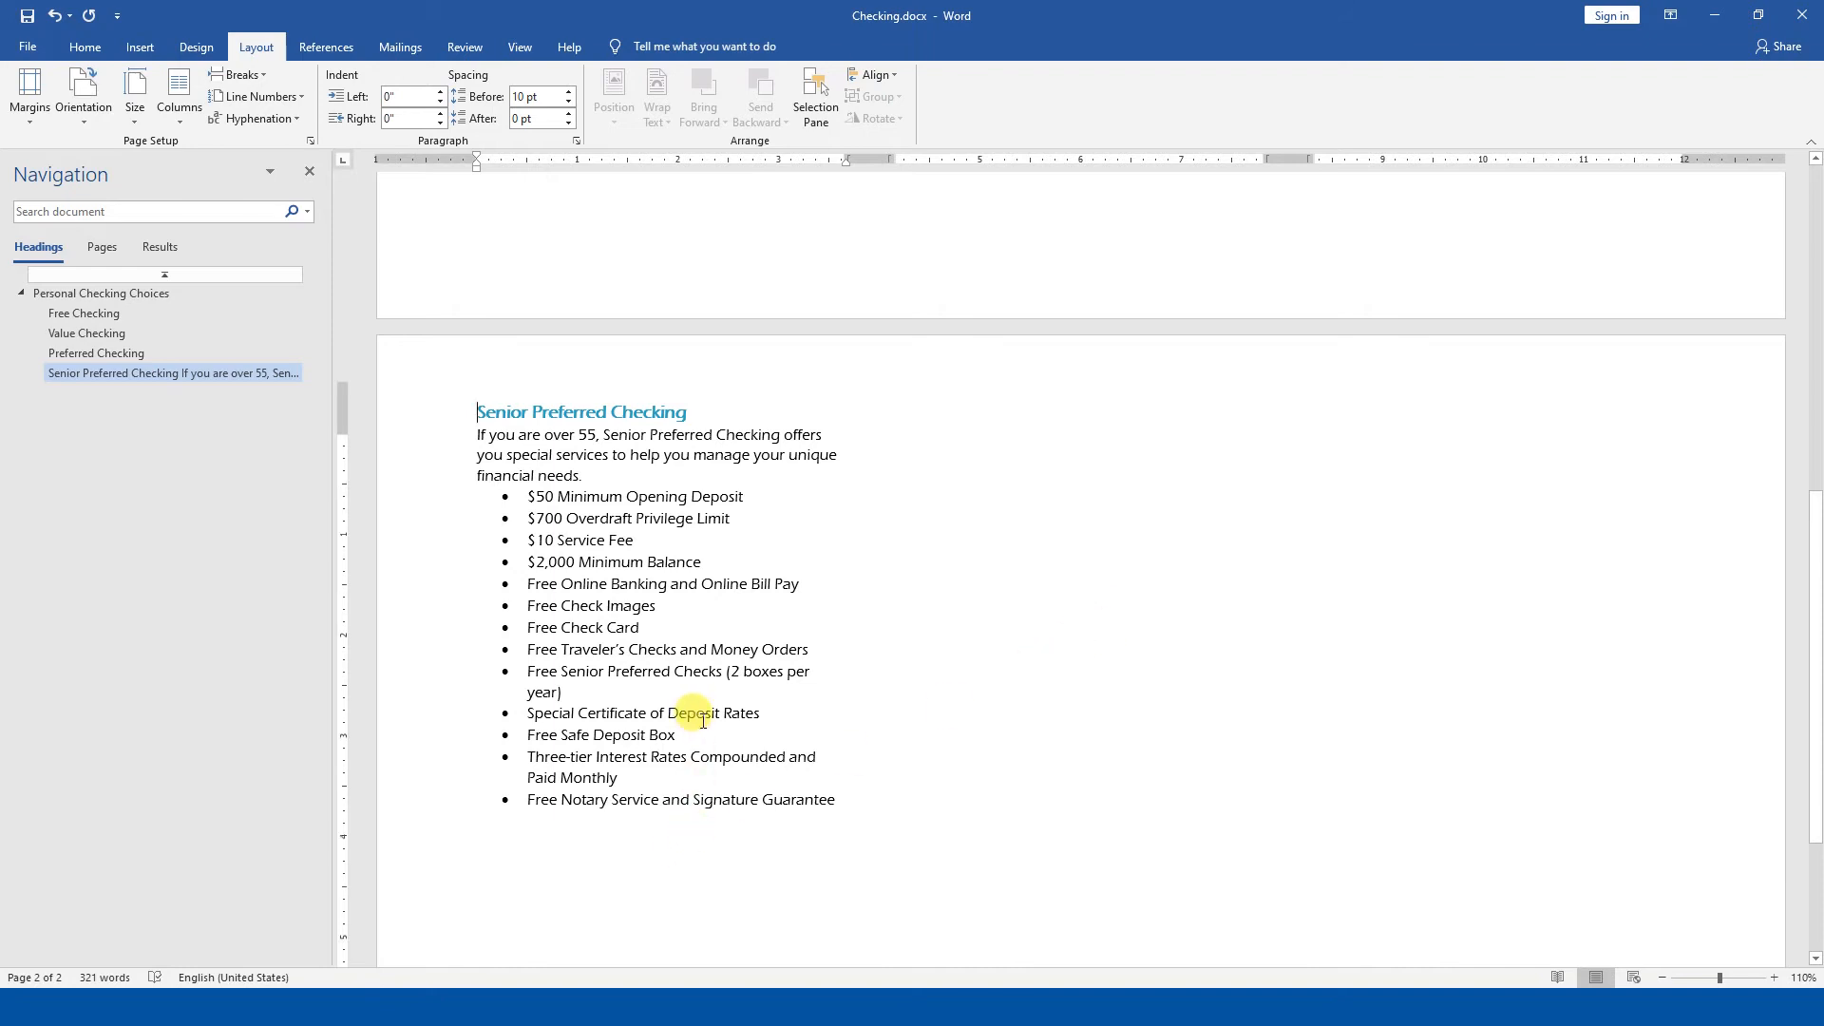
pyautogui.scroll(10, 703, 720)
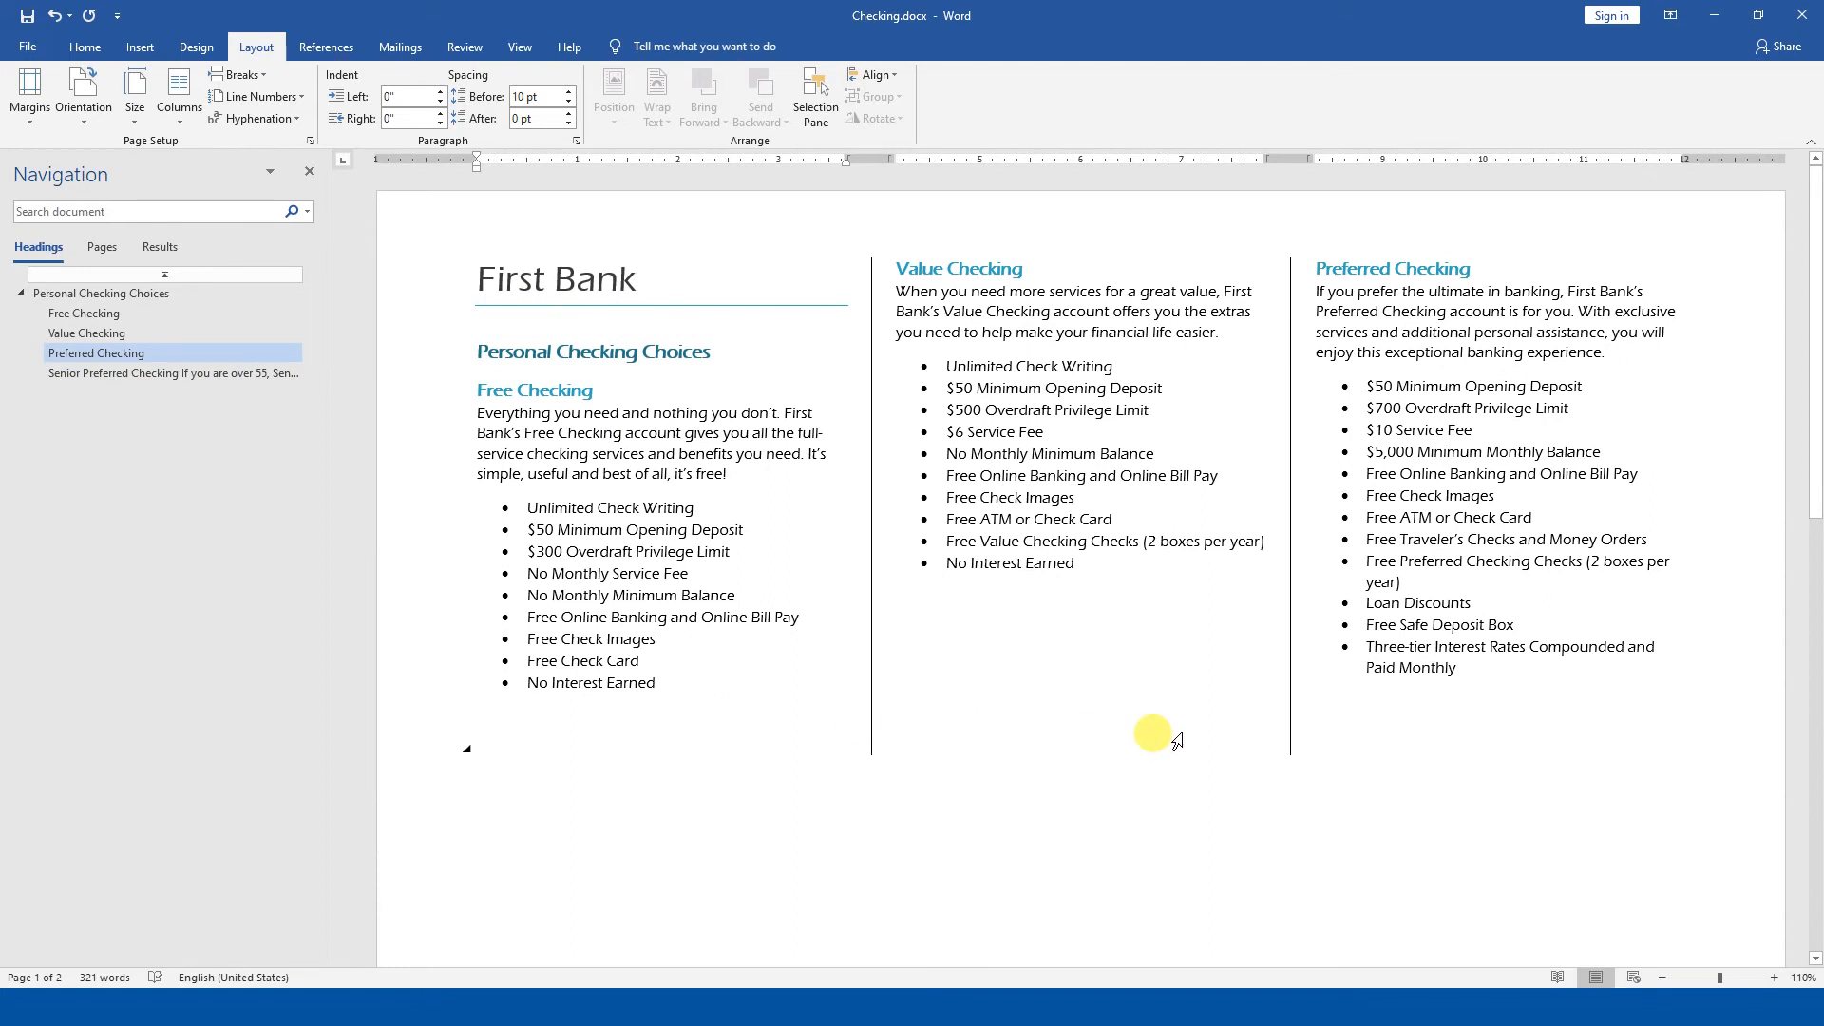
pyautogui.hotkey('ctrl', 'f')
pyautogui.write('fir')
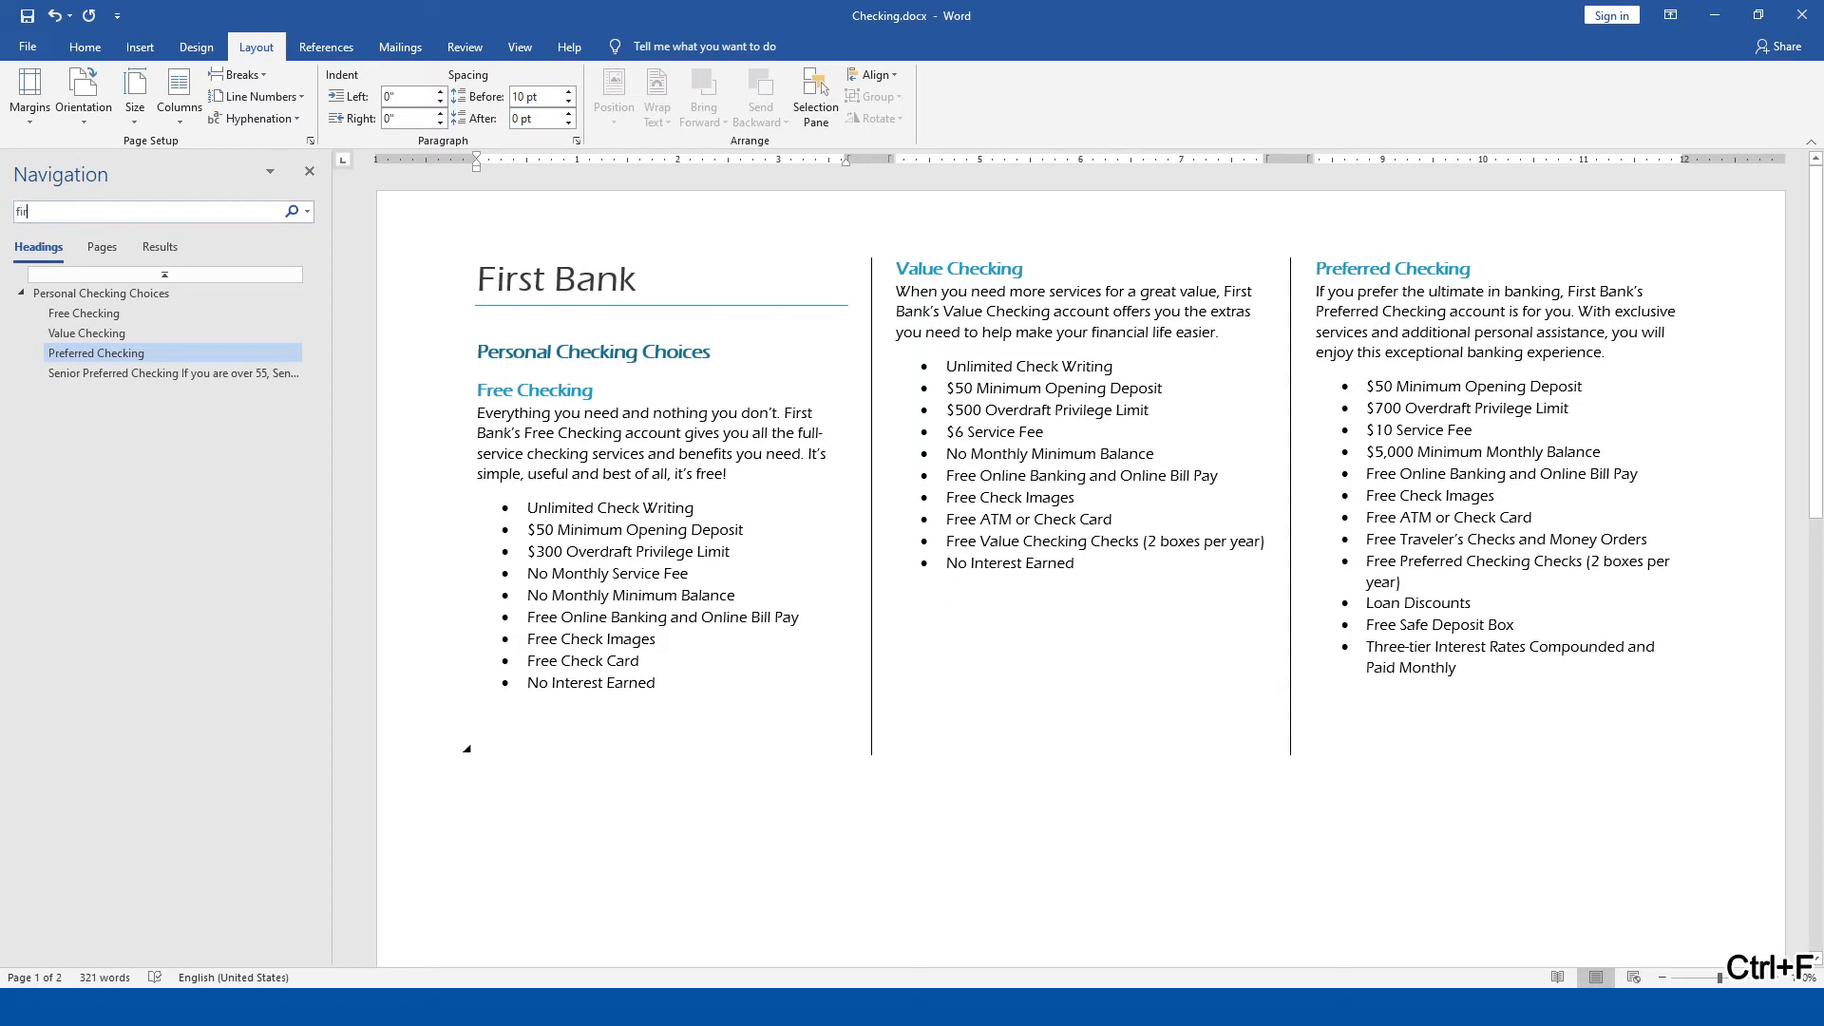
pyautogui.write('st')
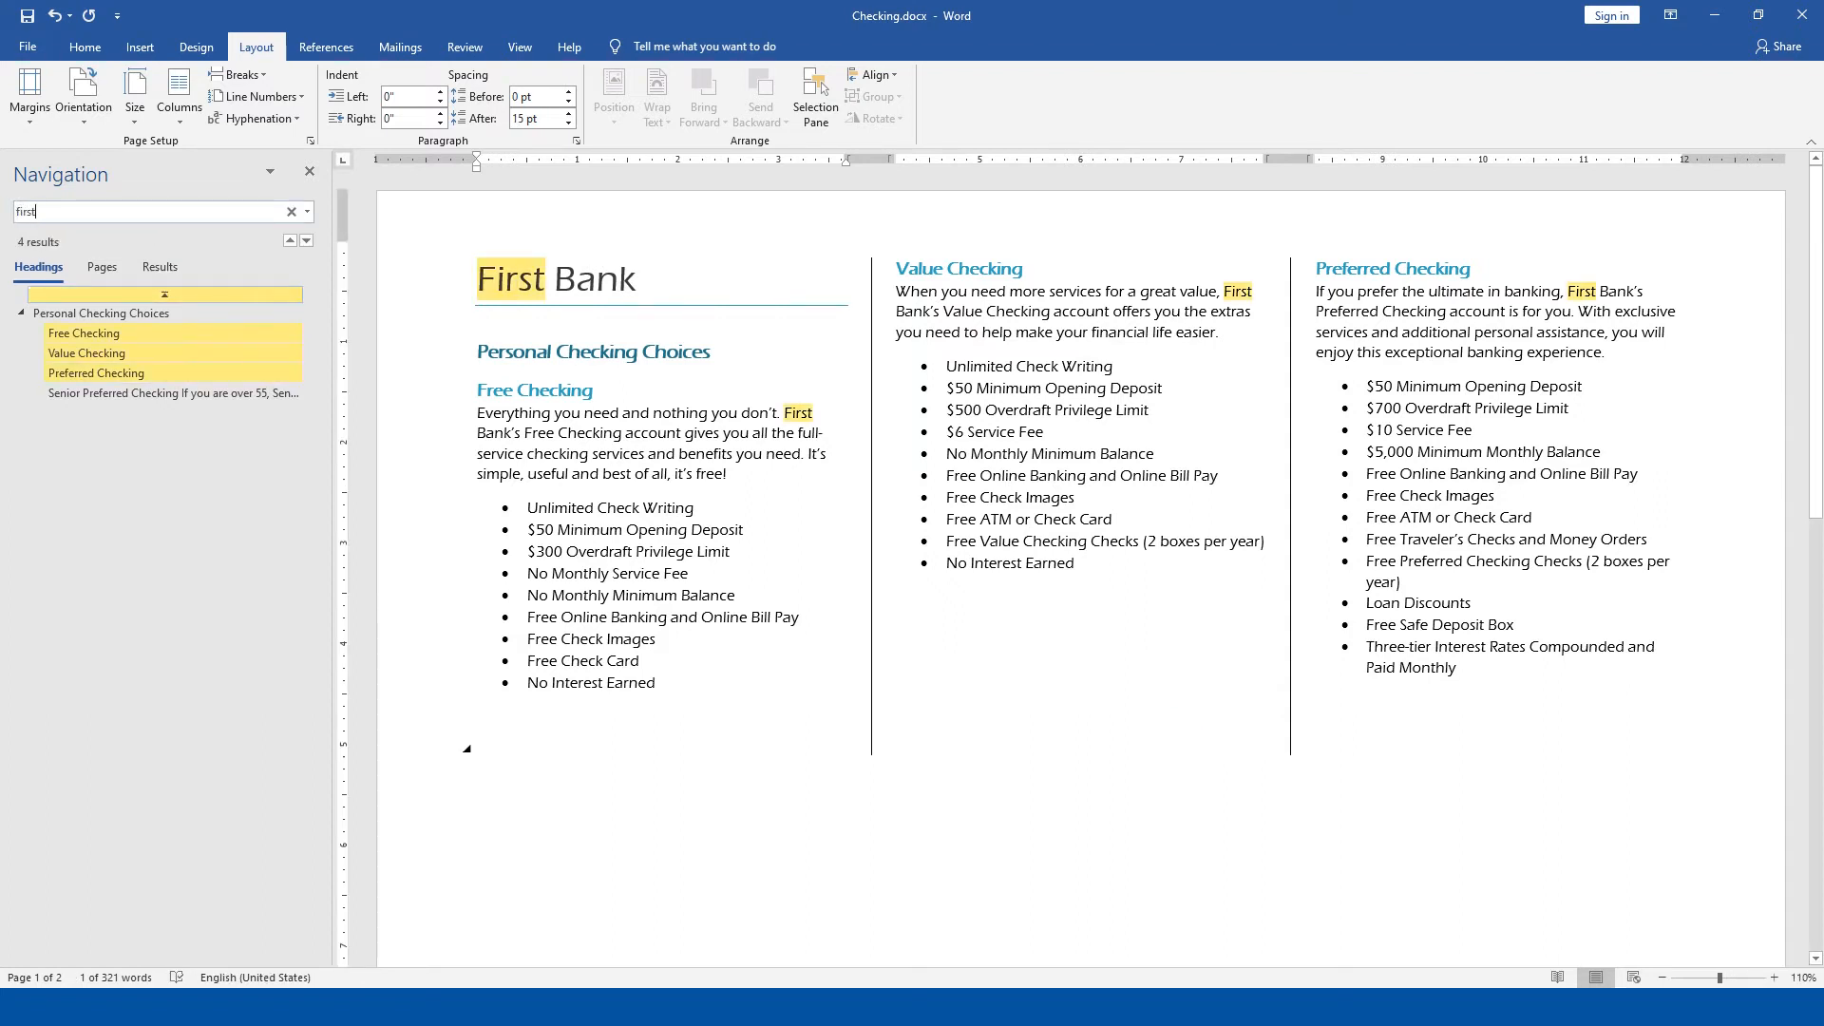
# - Set the First Bank title and the Personal Checking Choices heading in one column across the page
pyautogui.click(487, 283)
pyautogui.moveTo(487, 283); pyautogui.dragTo(673, 298)
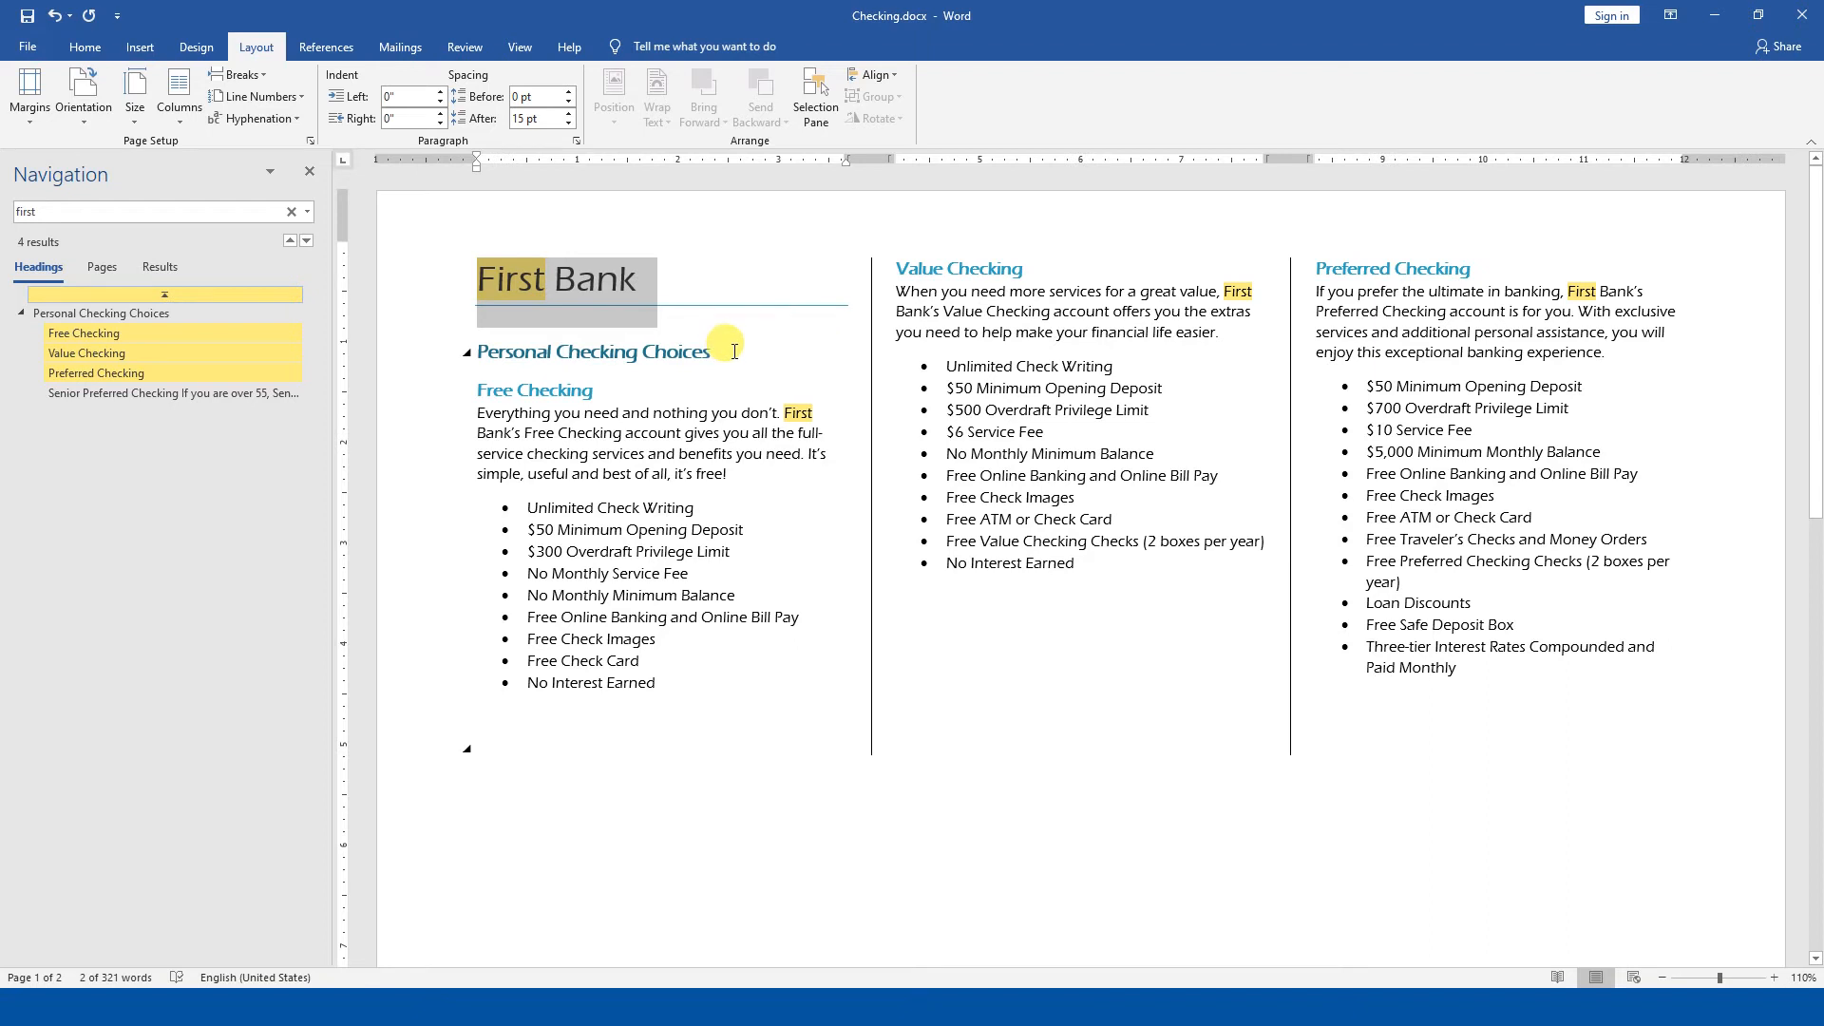
pyautogui.click(467, 352)
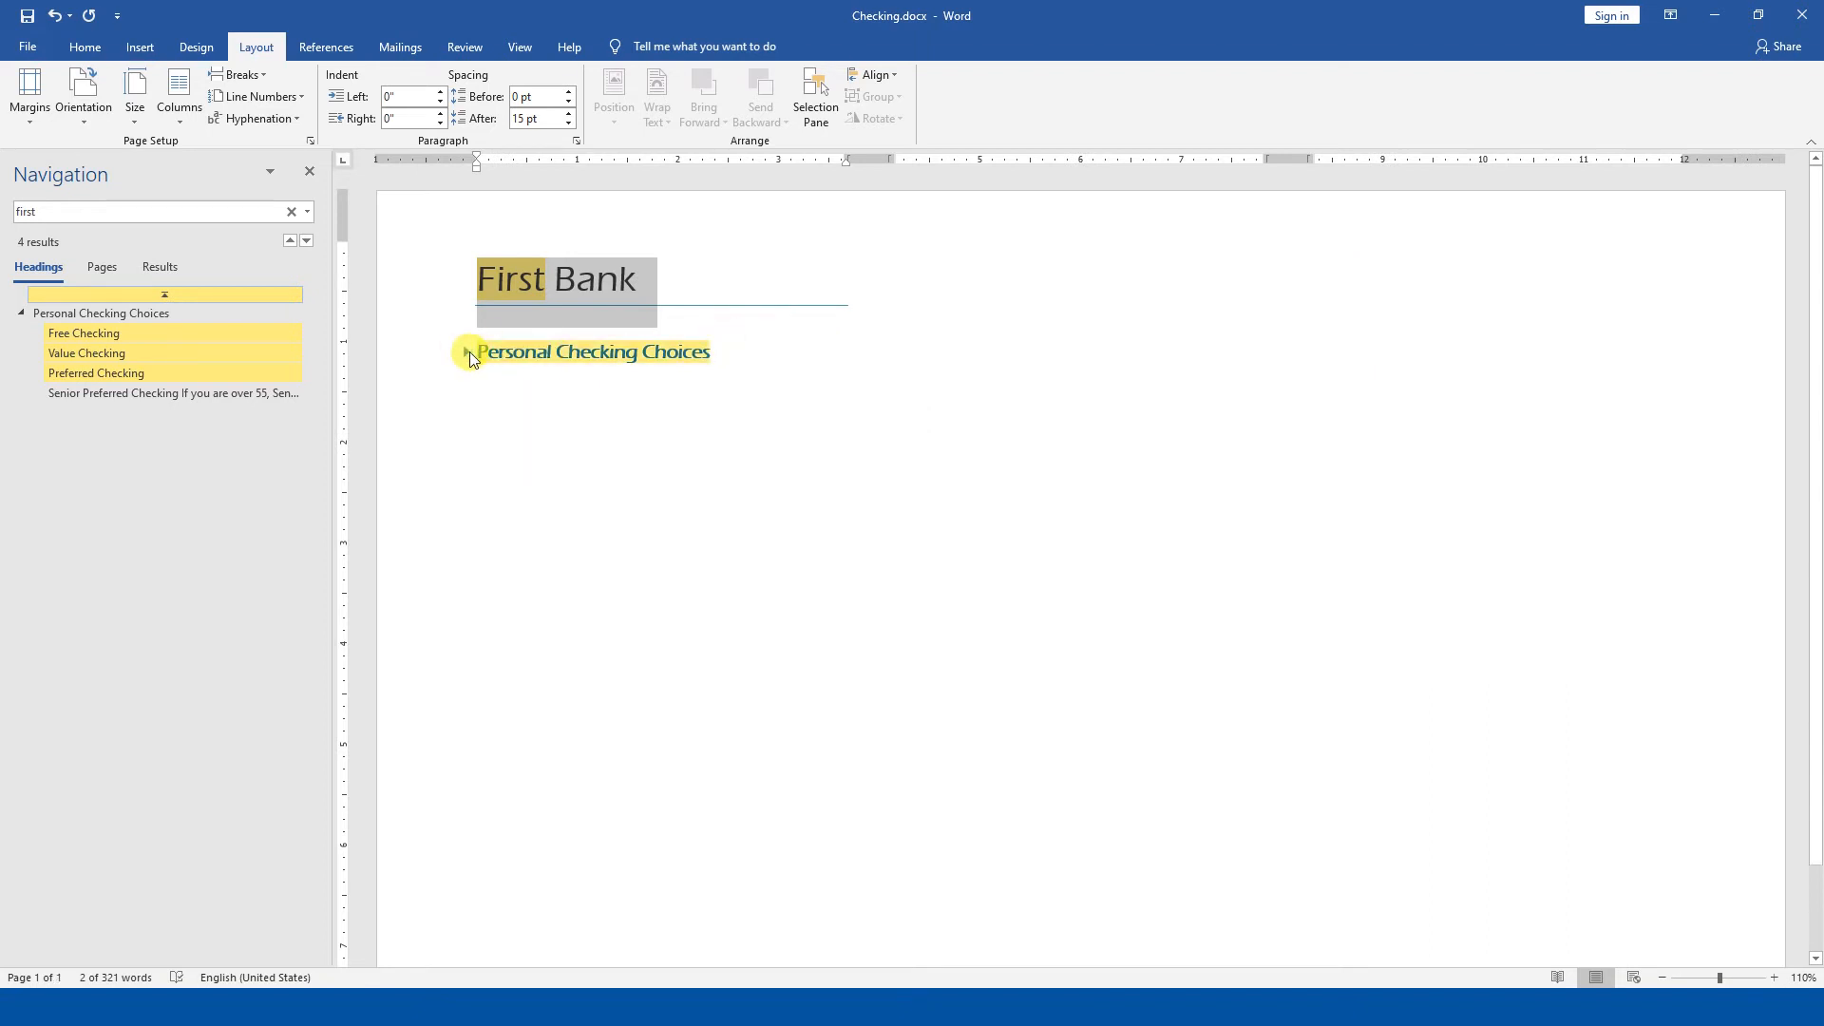
pyautogui.click(467, 352)
pyautogui.keyDown('shift'); pyautogui.click(785, 360); pyautogui.keyUp('shift')
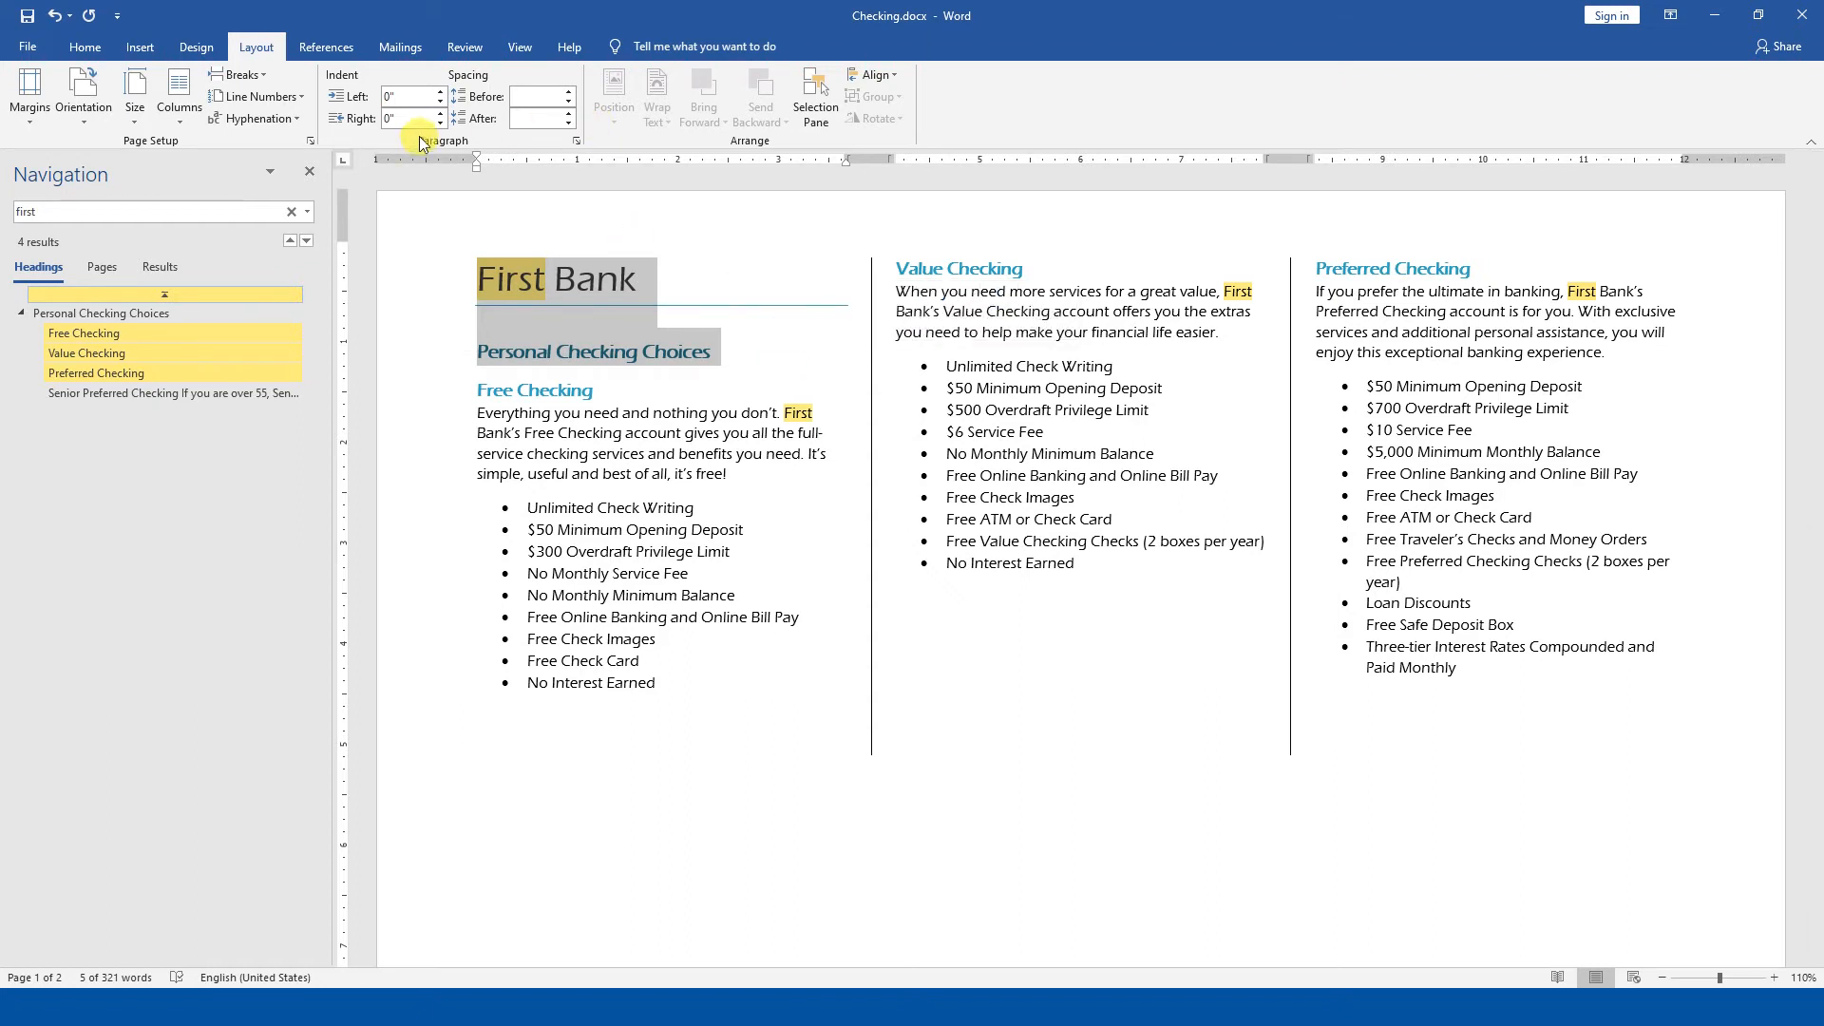
pyautogui.click(167, 114)
pyautogui.click(208, 154)
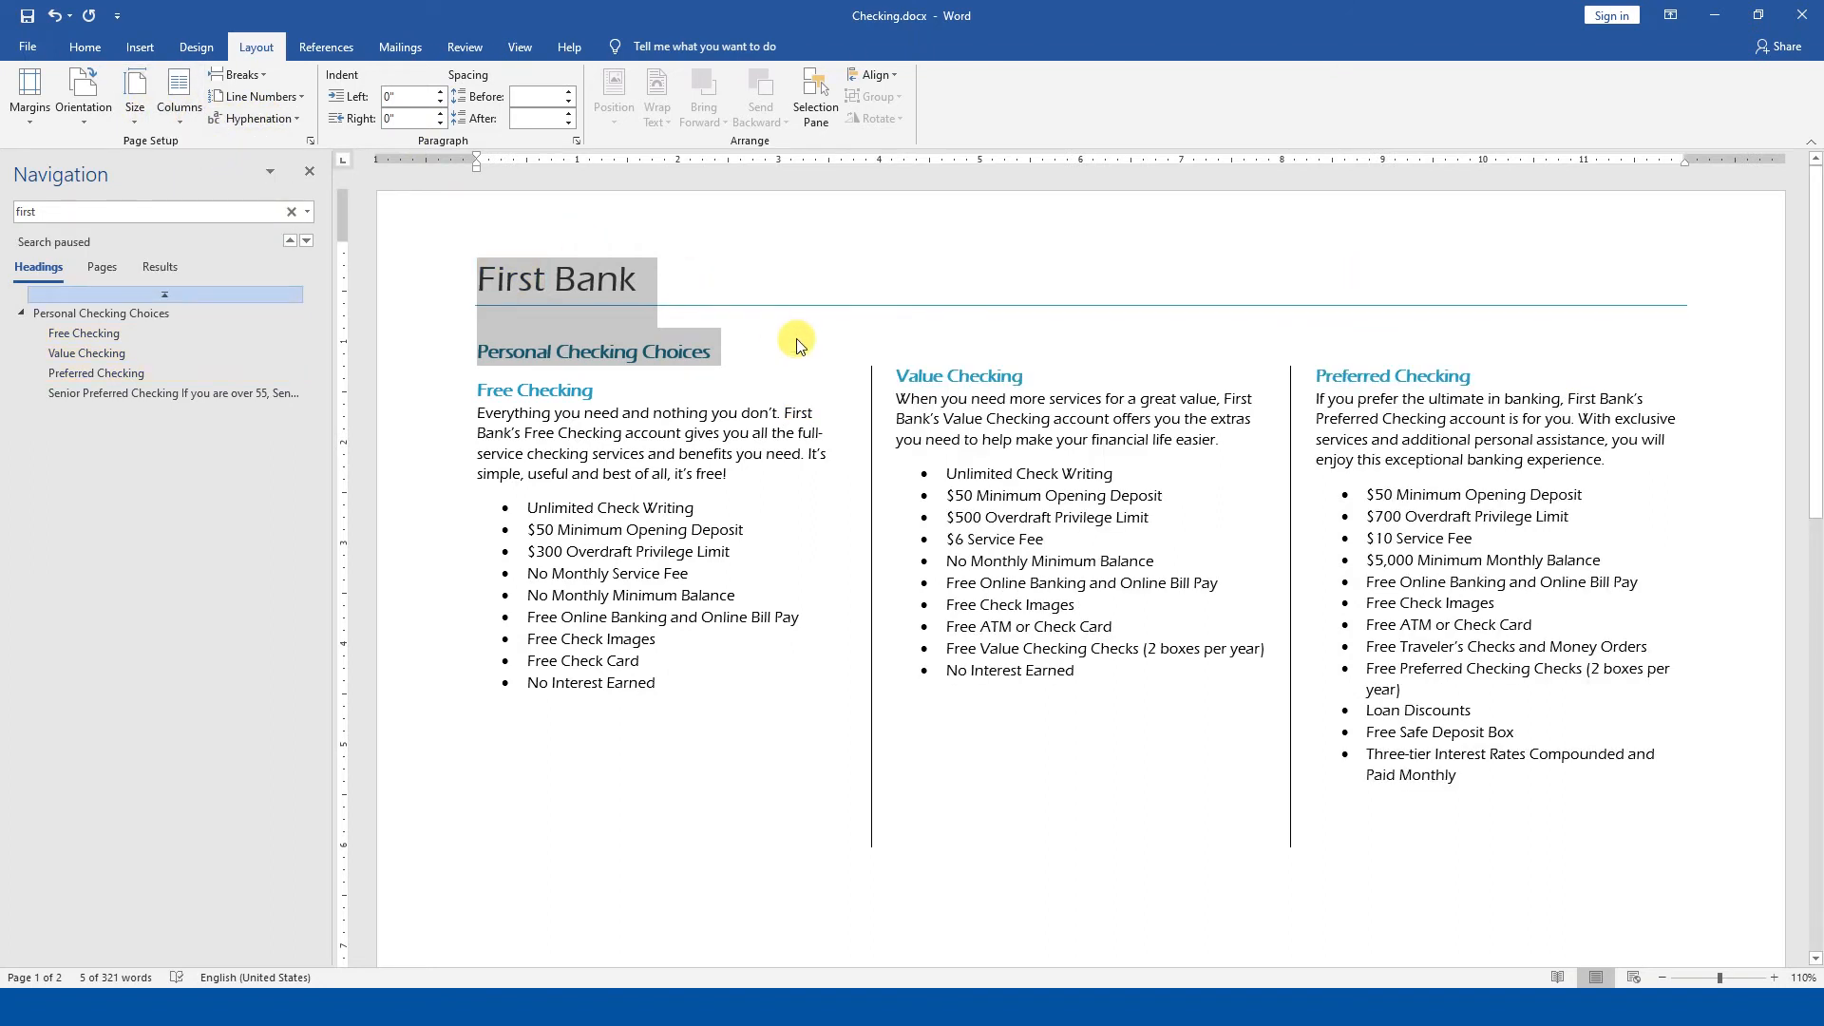
# - Undo and restore the single-column layout of the title and heading repeatedly to compare it with the three-column version
pyautogui.hotkey('ctrl', 'z')
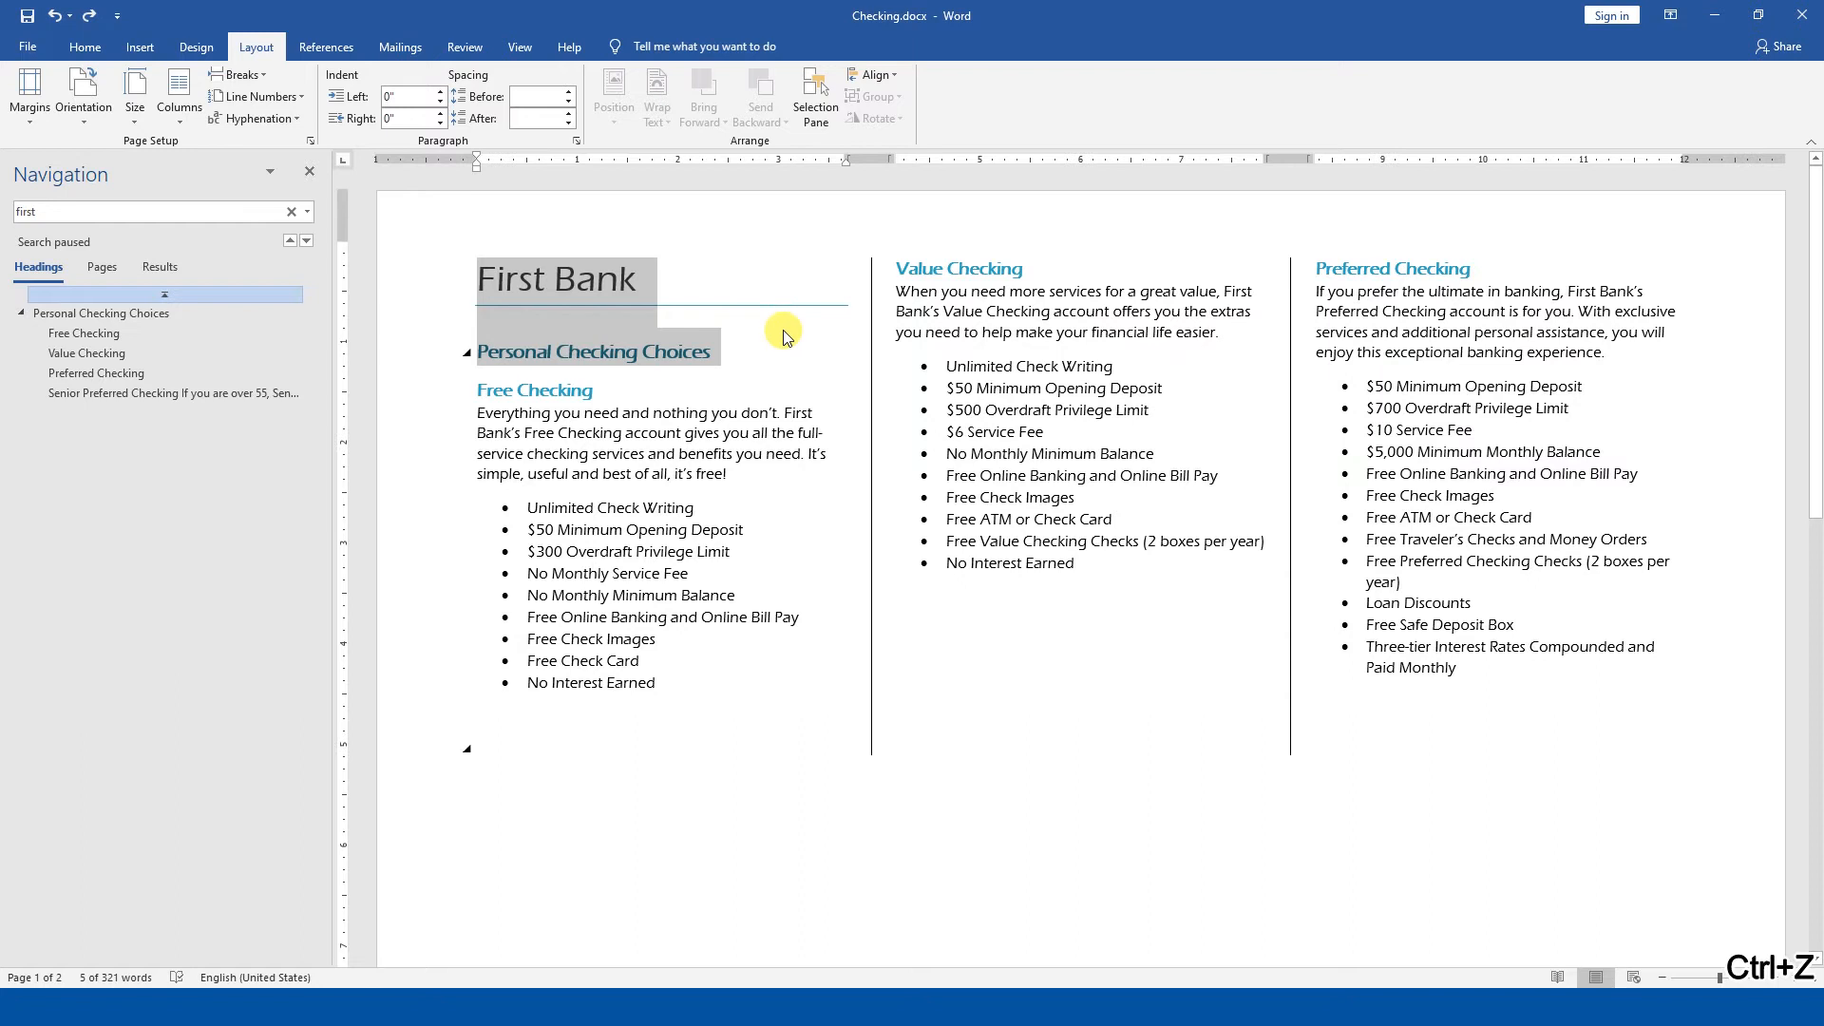
pyautogui.hotkey('ctrl', 'y')
pyautogui.hotkey('ctrl', 'z')
pyautogui.hotkey('ctrl', 'y')
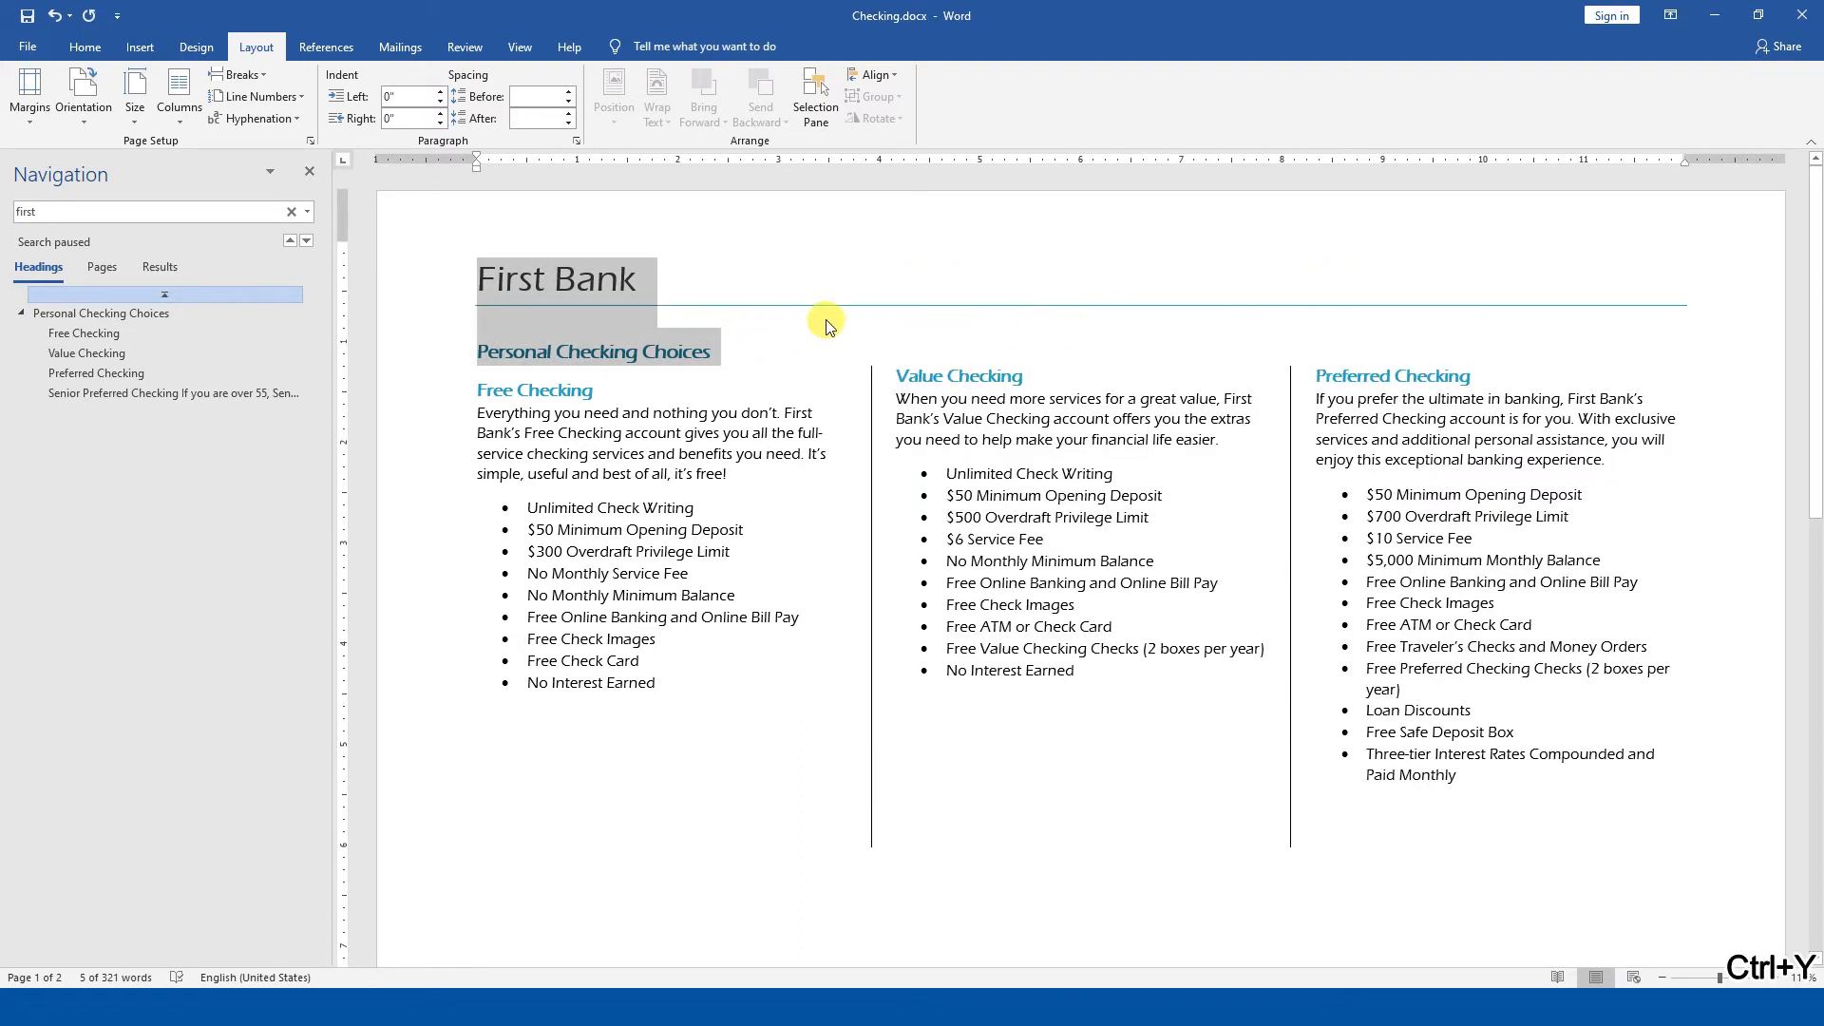
pyautogui.hotkey('ctrl', 'z')
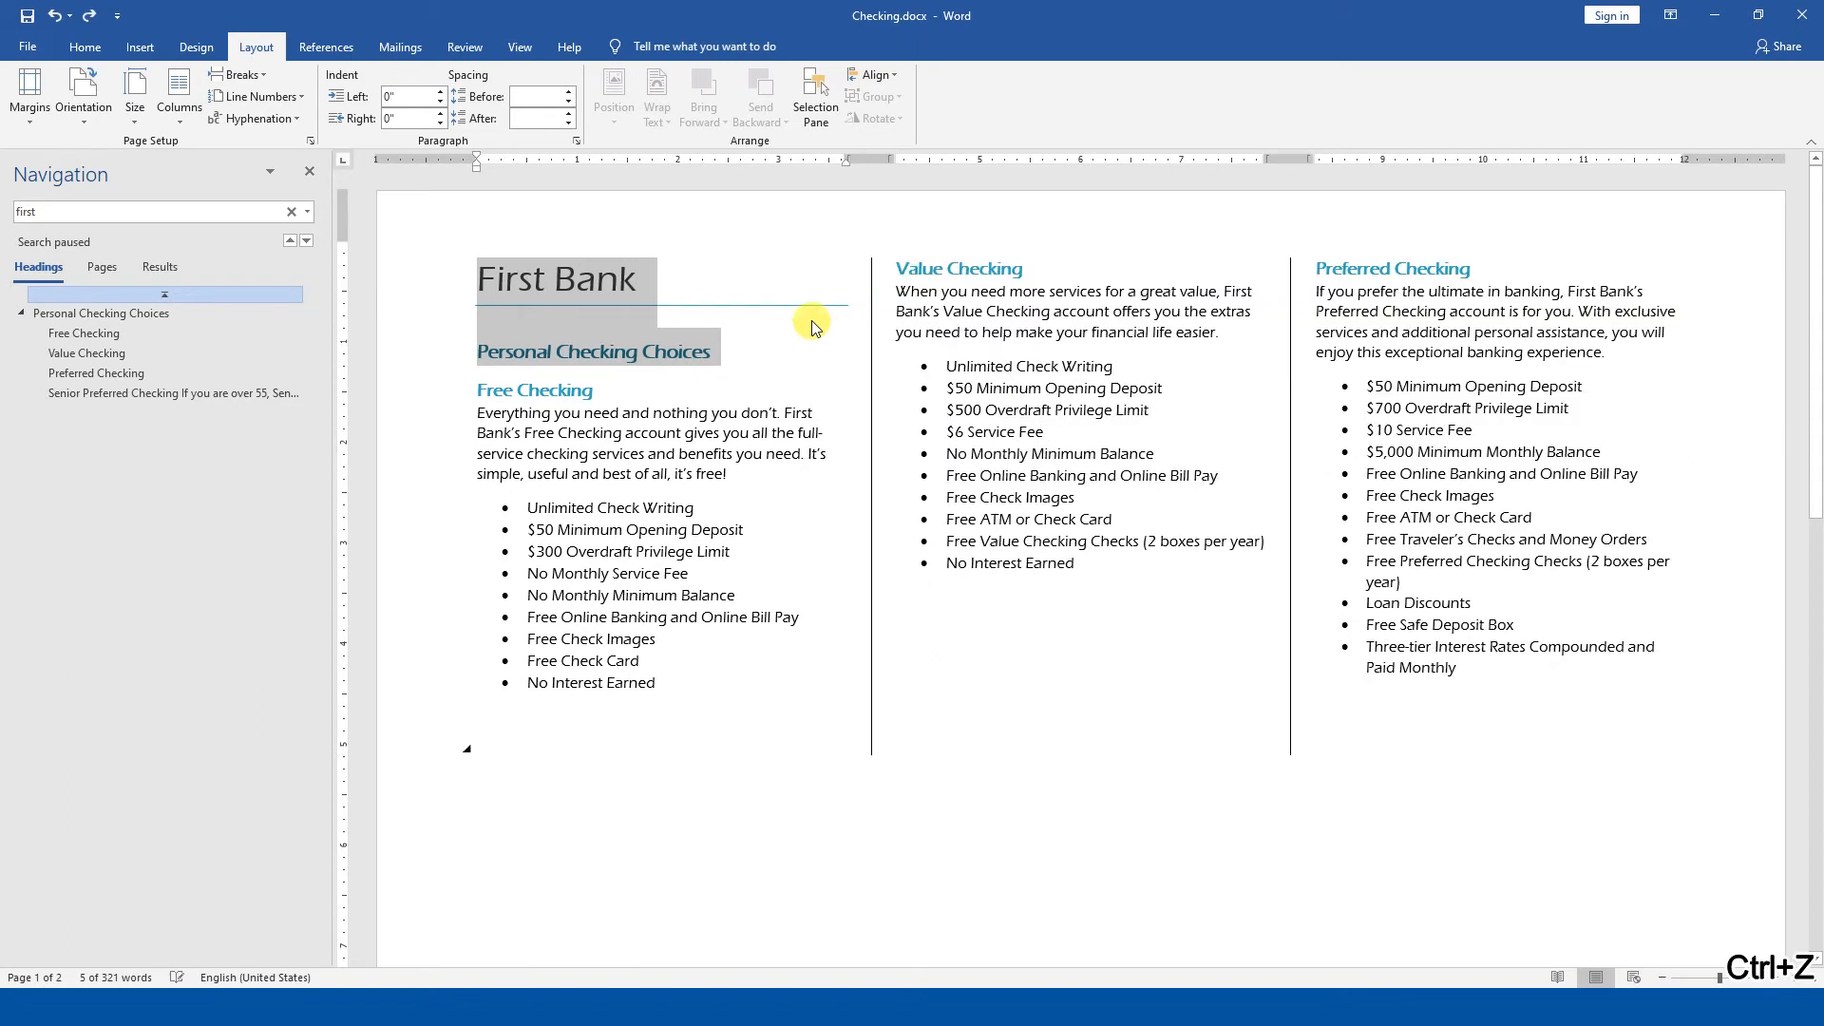
pyautogui.hotkey('ctrl', 'y')
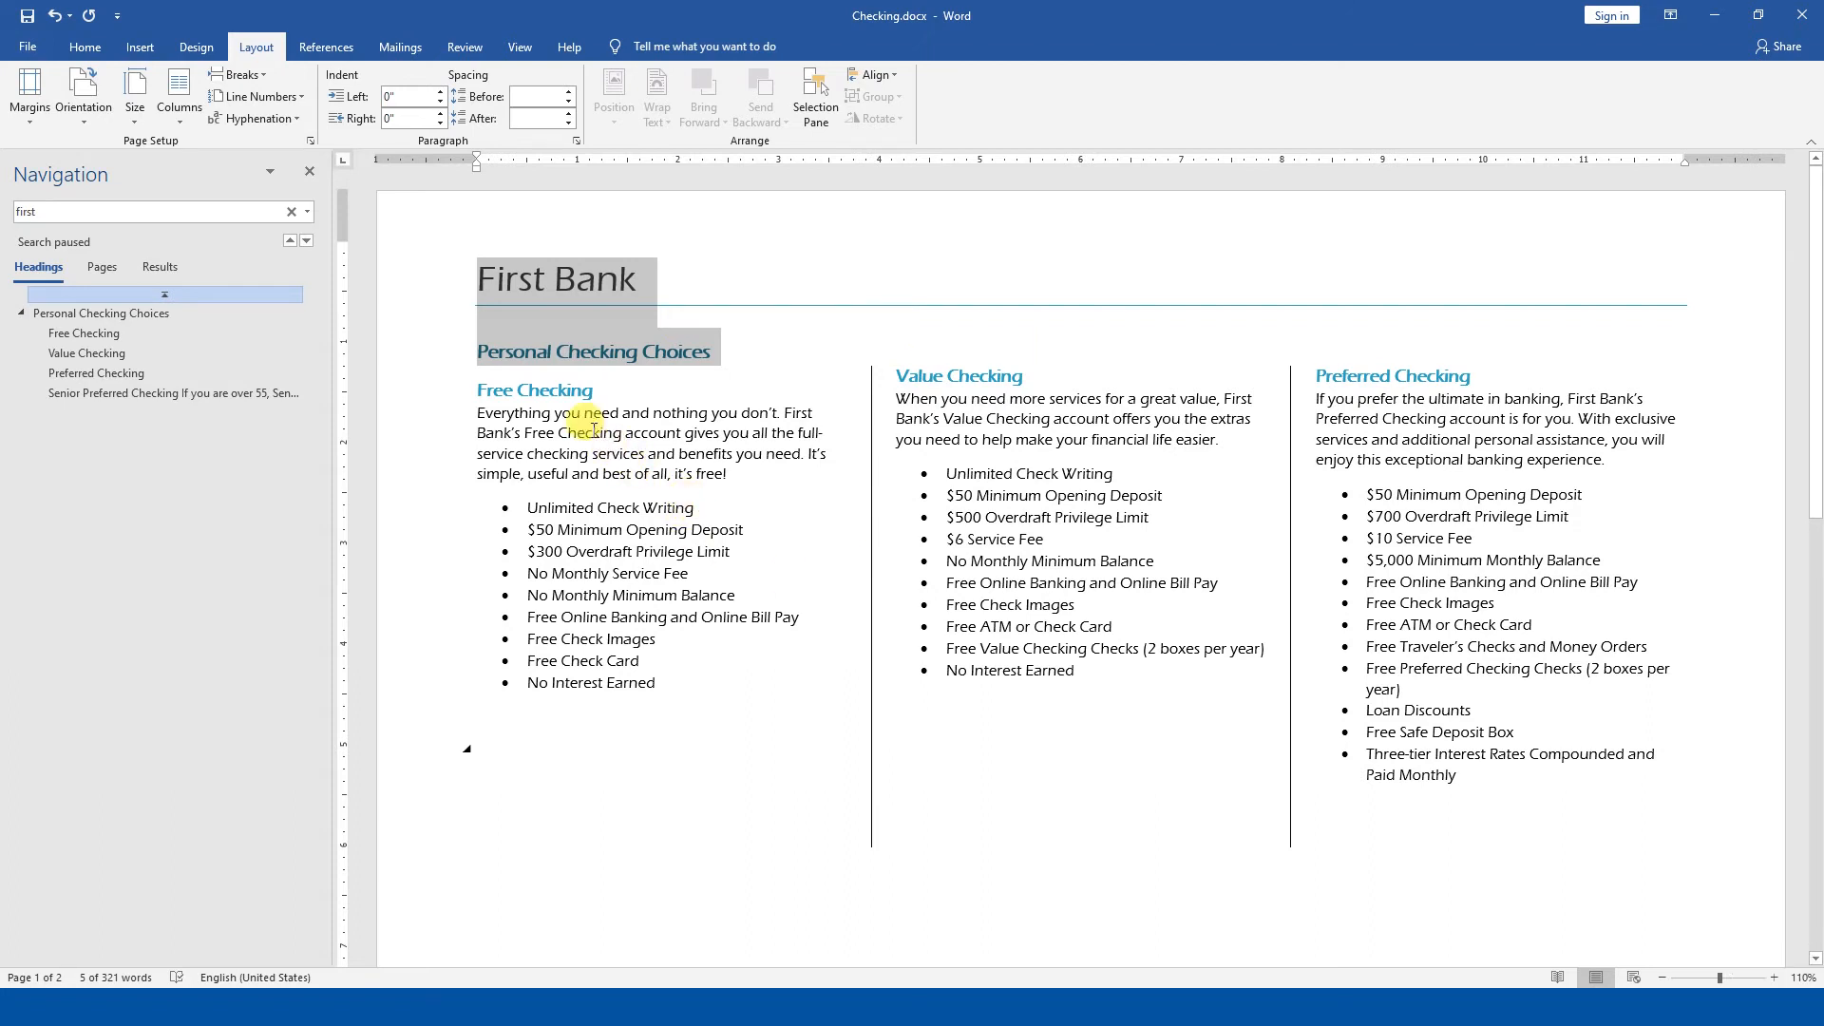
pyautogui.hotkey('ctrl', 'z')
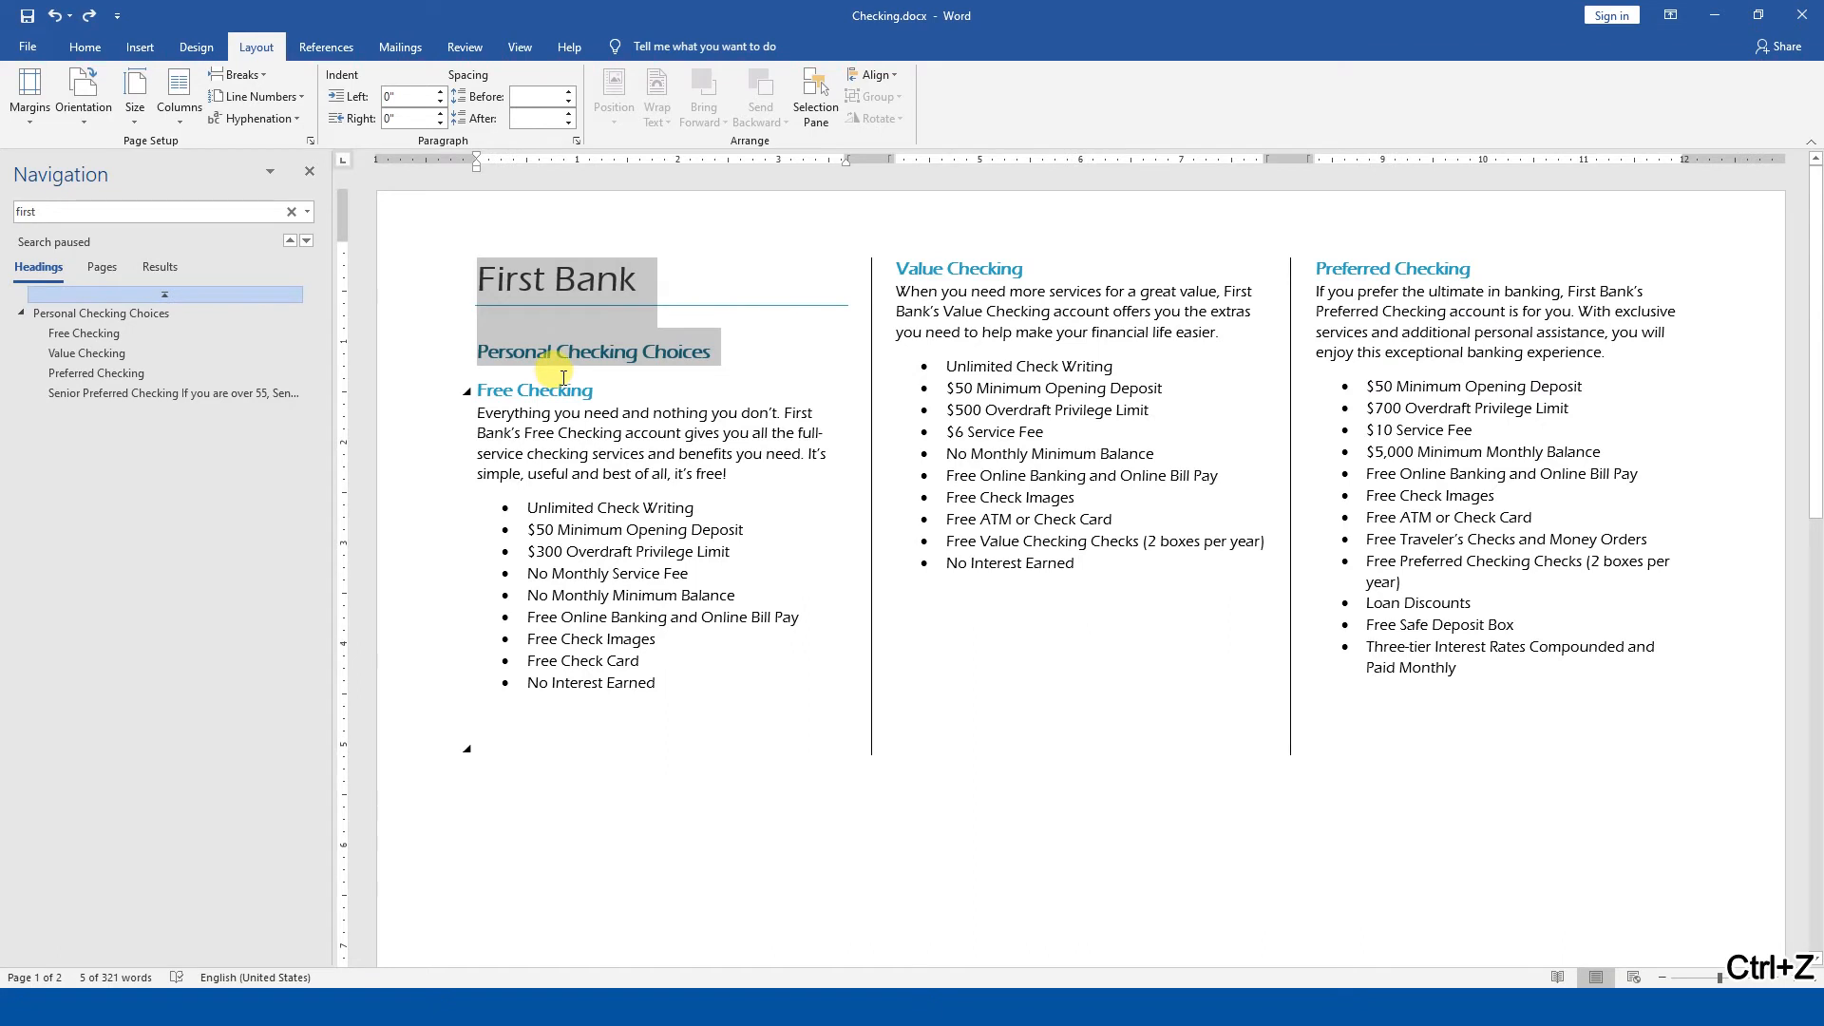
pyautogui.hotkey('ctrl', 'y')
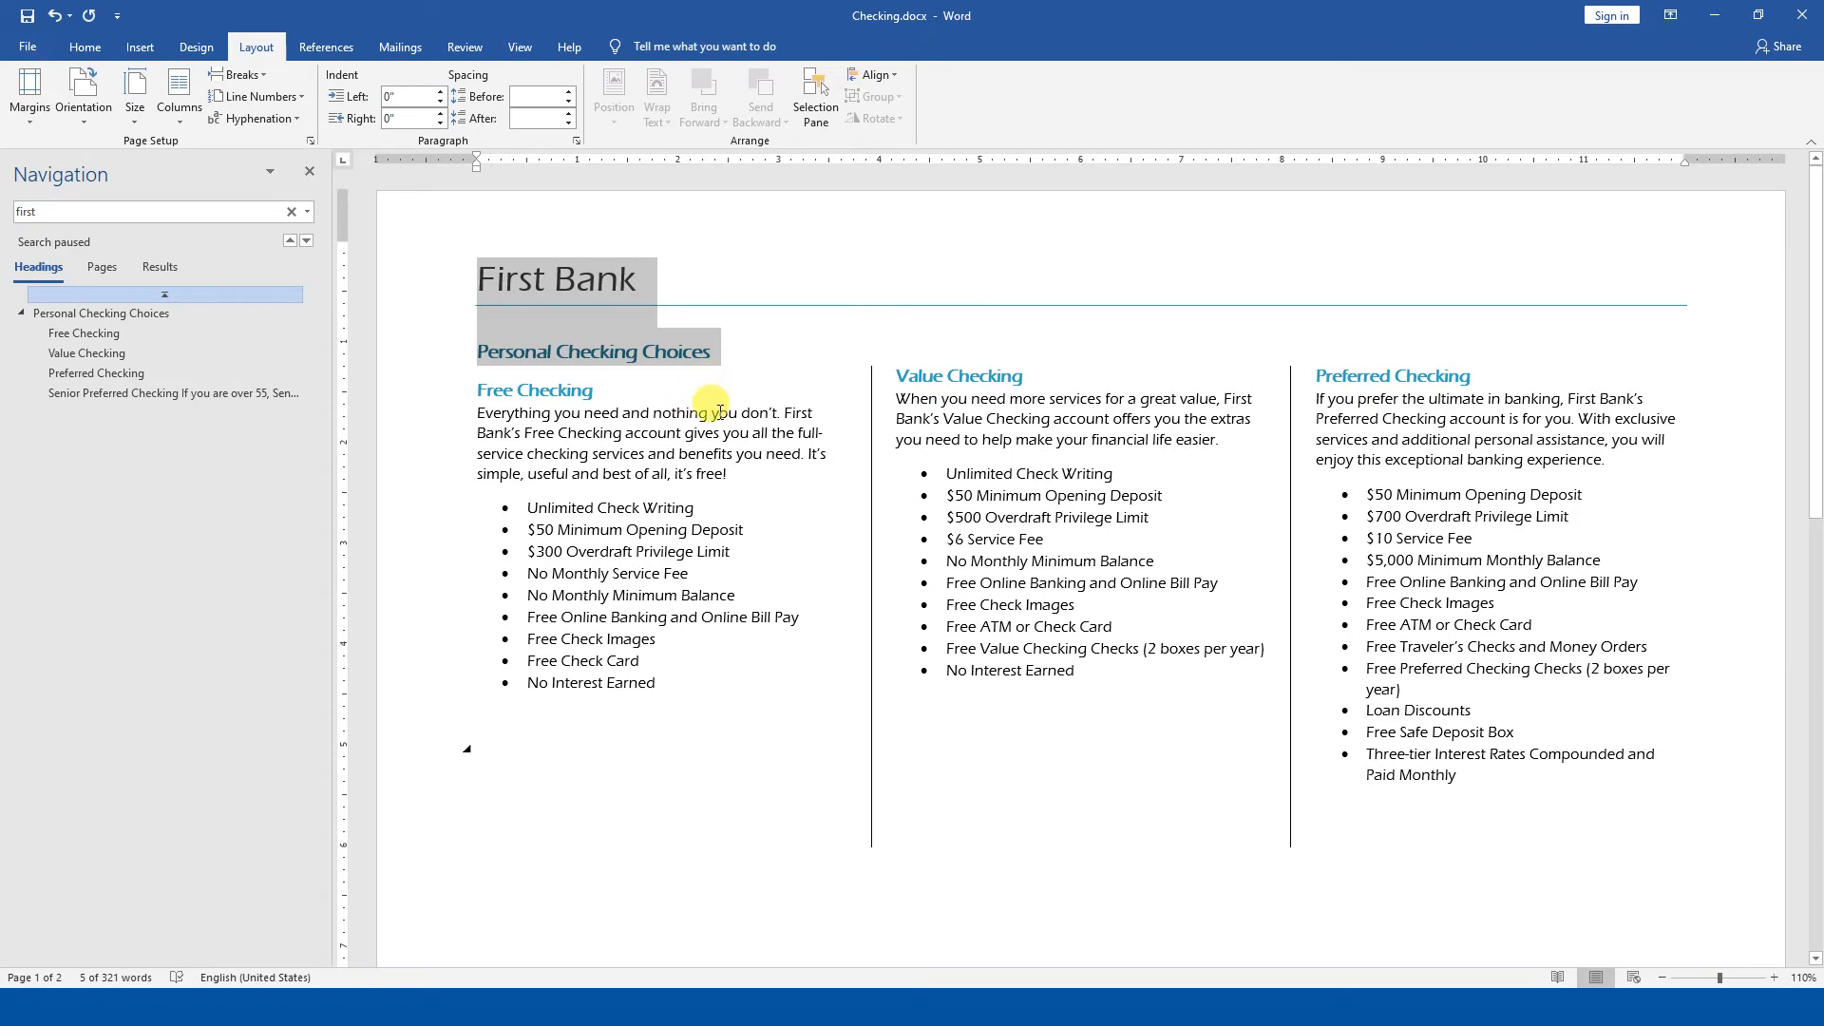
# - Add an empty paragraph directly after the Personal Checking Choices heading
pyautogui.click(719, 351)
pyautogui.press('Return')
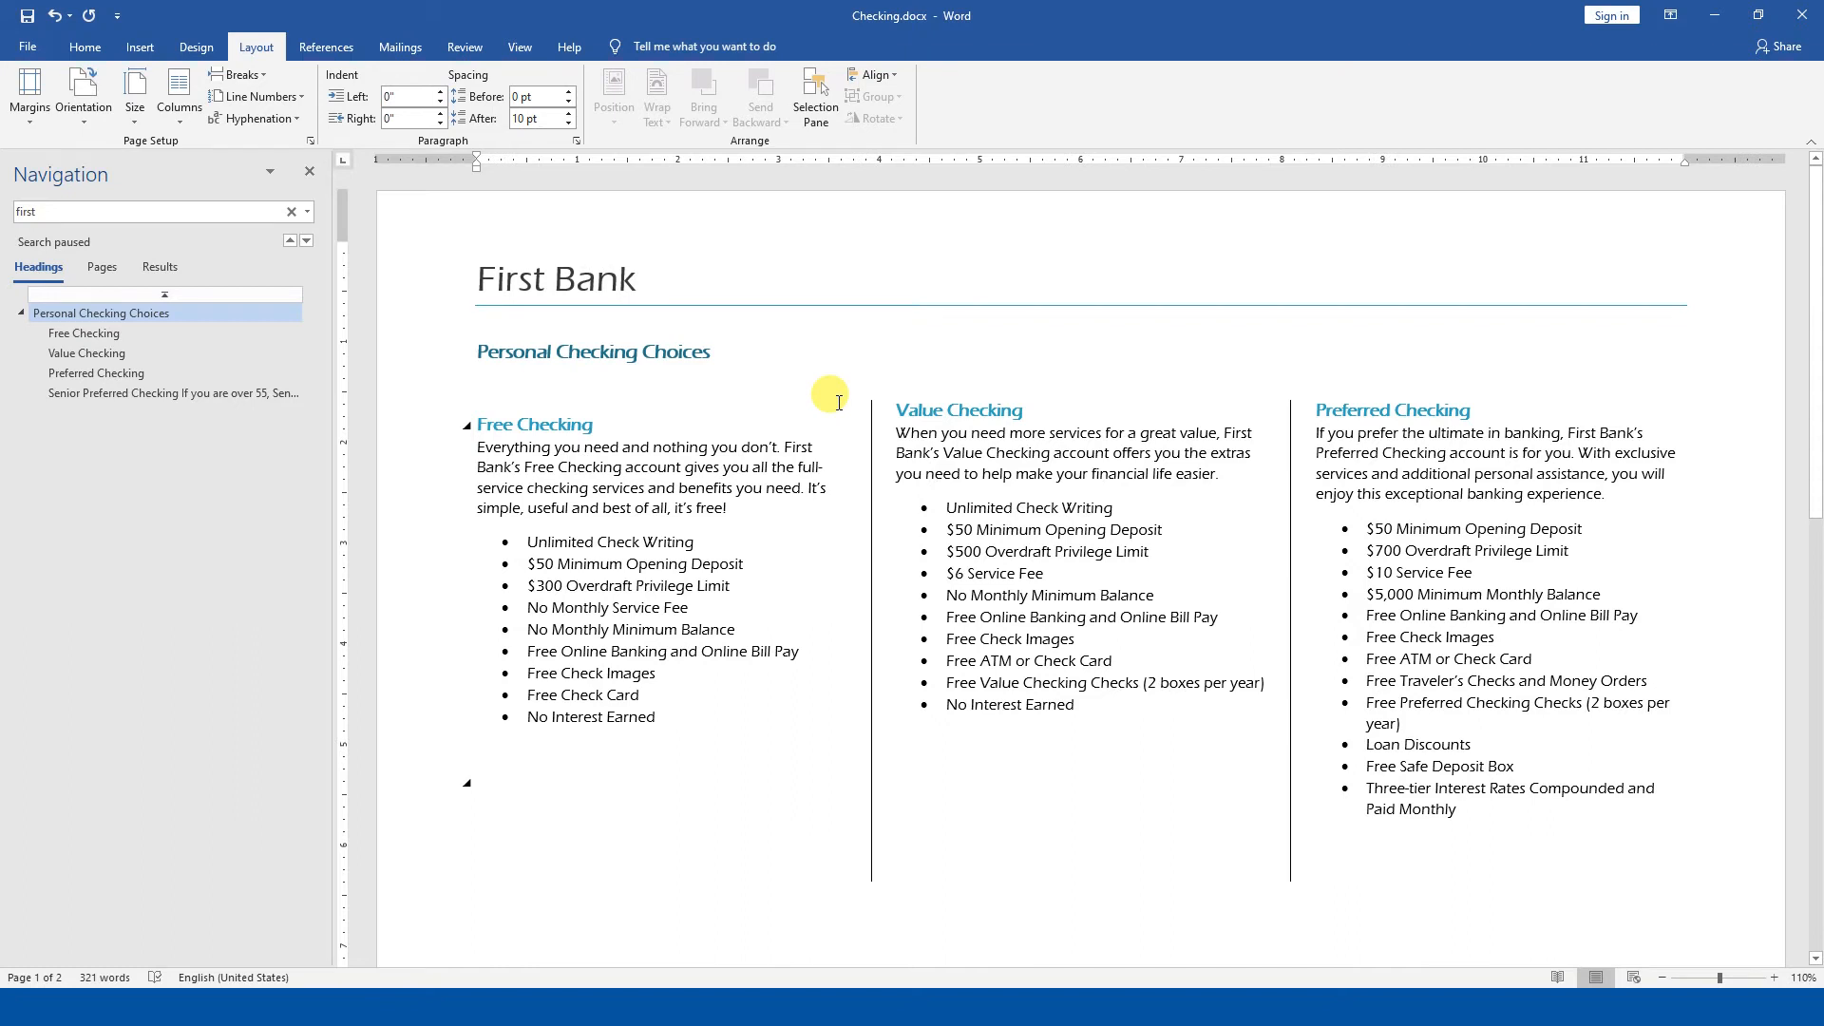
# - Show the formatting marks in the document
pyautogui.click(88, 47)
pyautogui.click(665, 82)
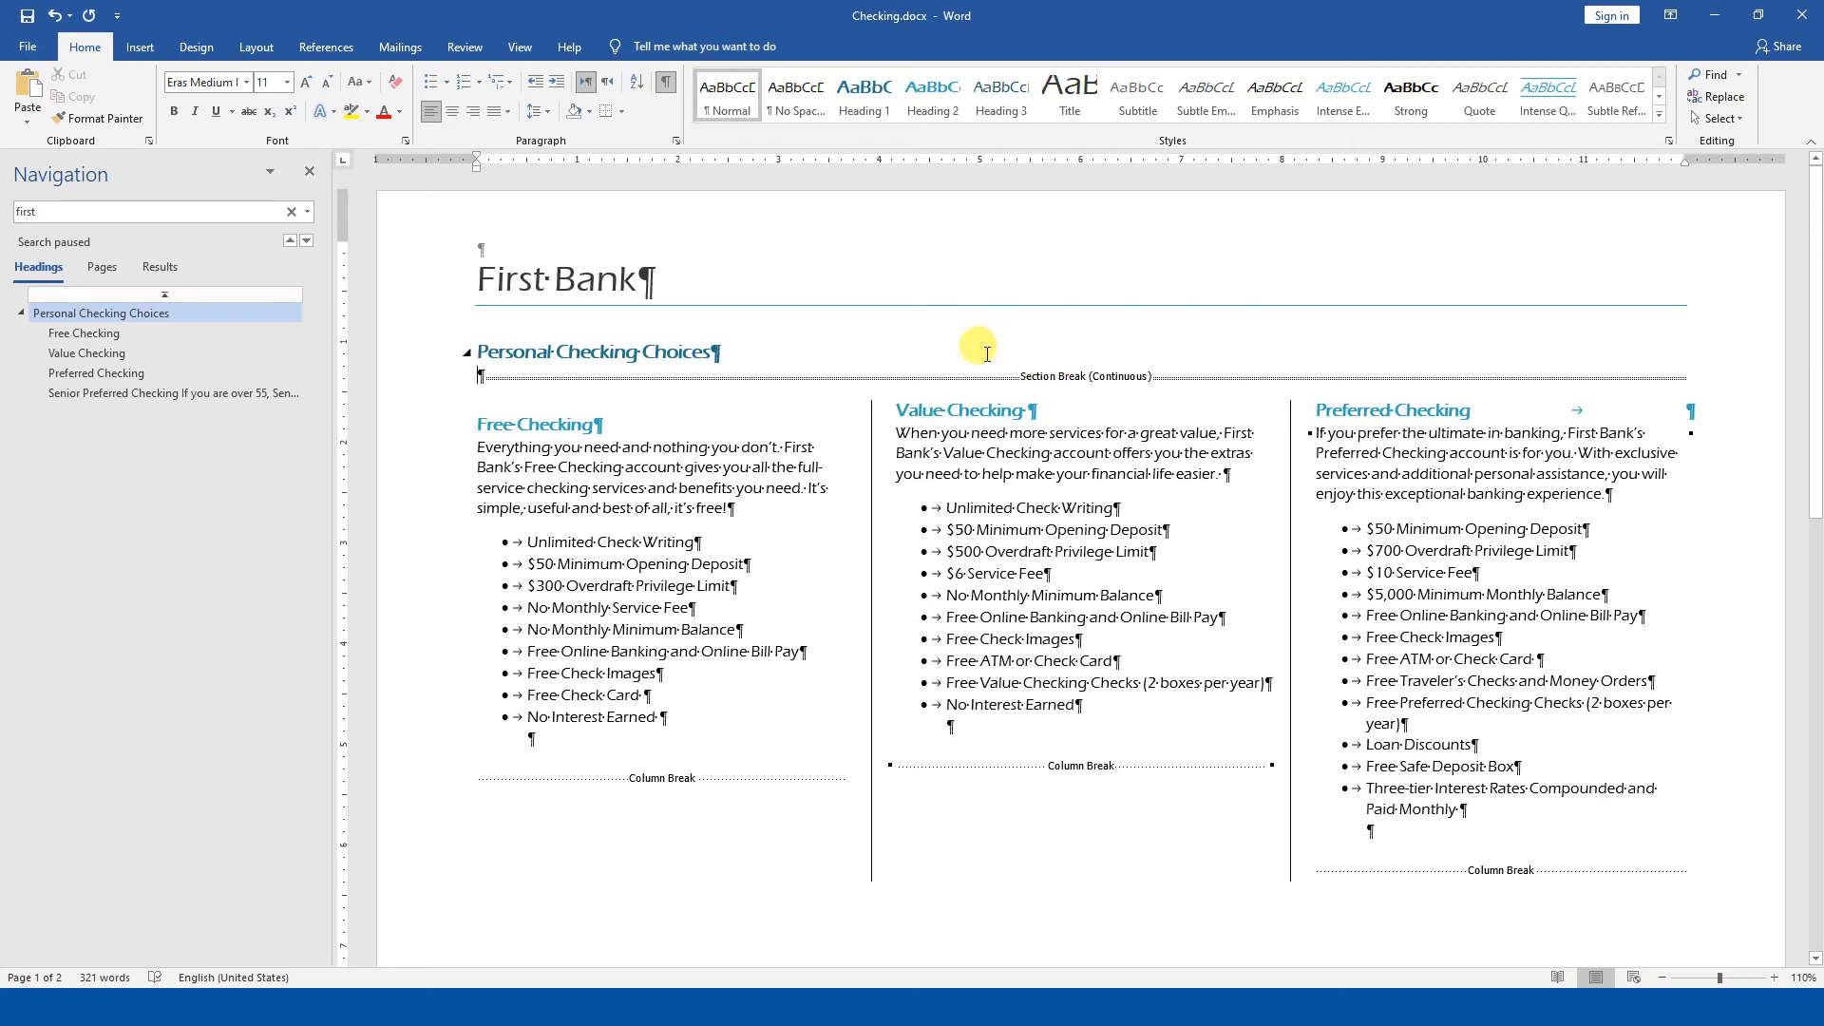
# - Examine the single-column title block and the three-column account text on either side of the continuous section break
pyautogui.moveTo(753, 264); pyautogui.dragTo(350, 256)
pyautogui.moveTo(569, 427); pyautogui.dragTo(1667, 805)
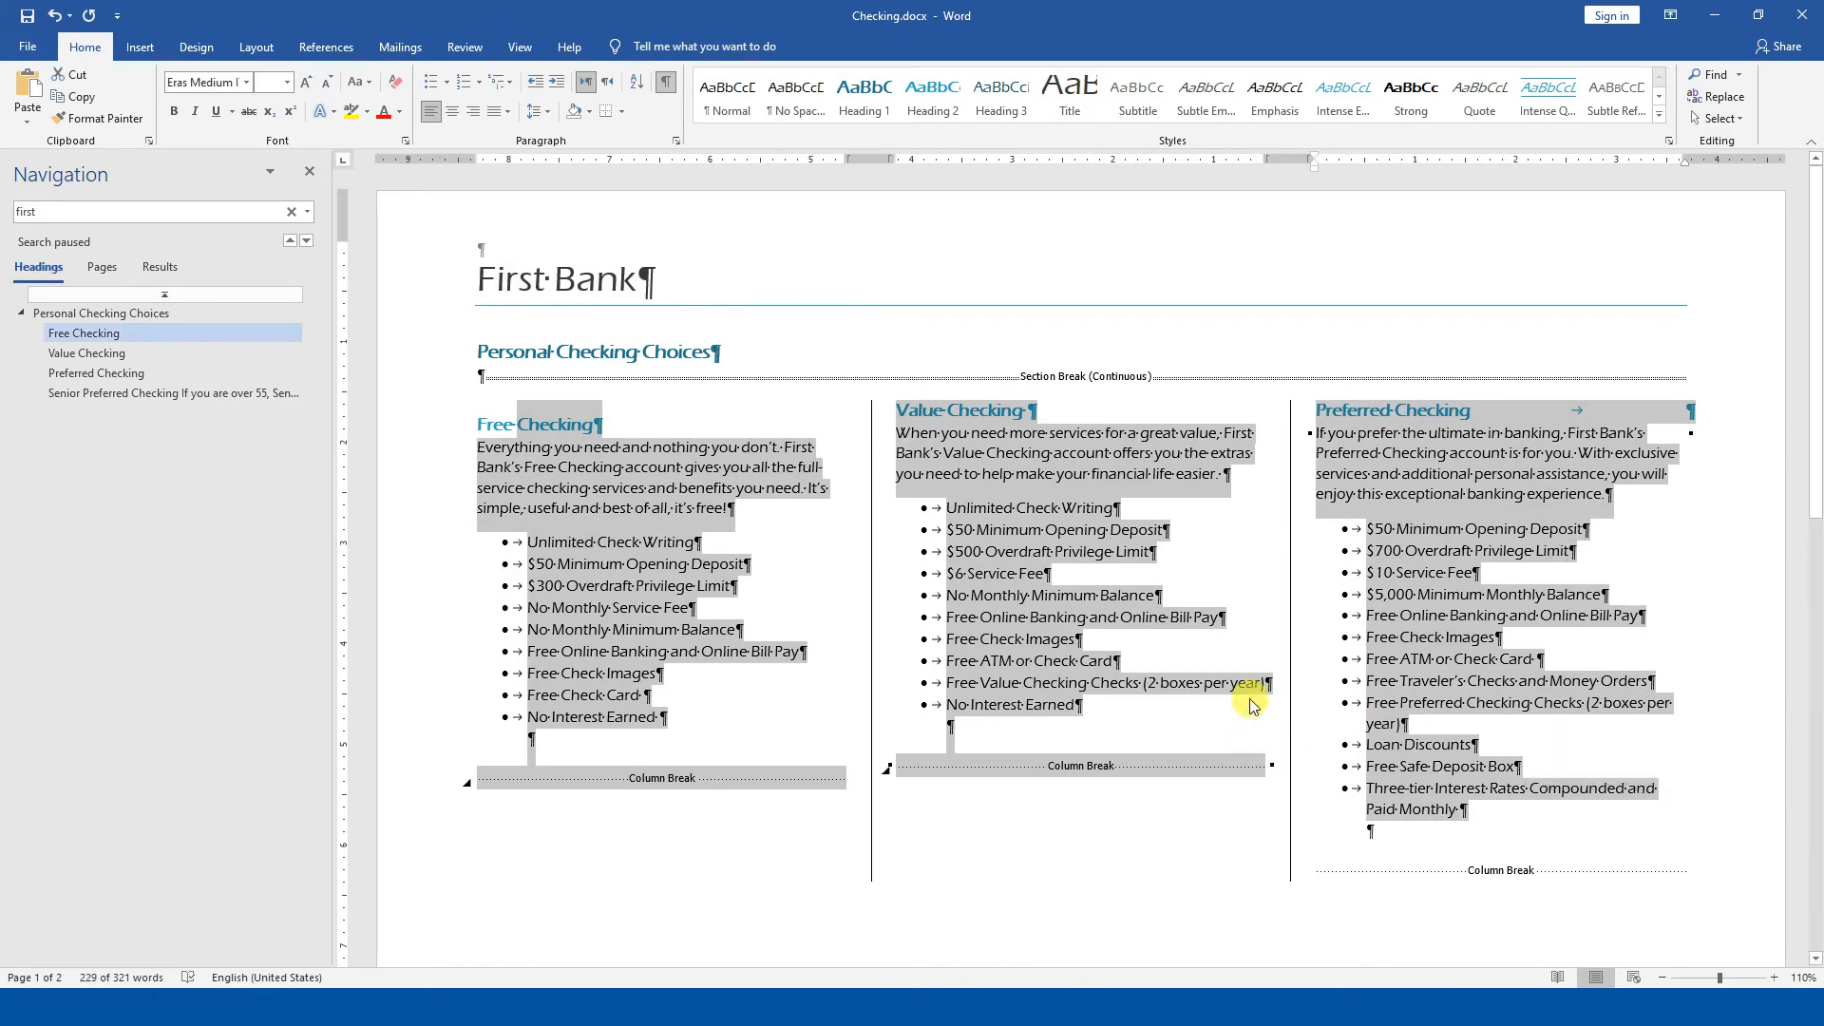
pyautogui.moveTo(478, 425); pyautogui.dragTo(1798, 871)
pyautogui.click(1463, 814)
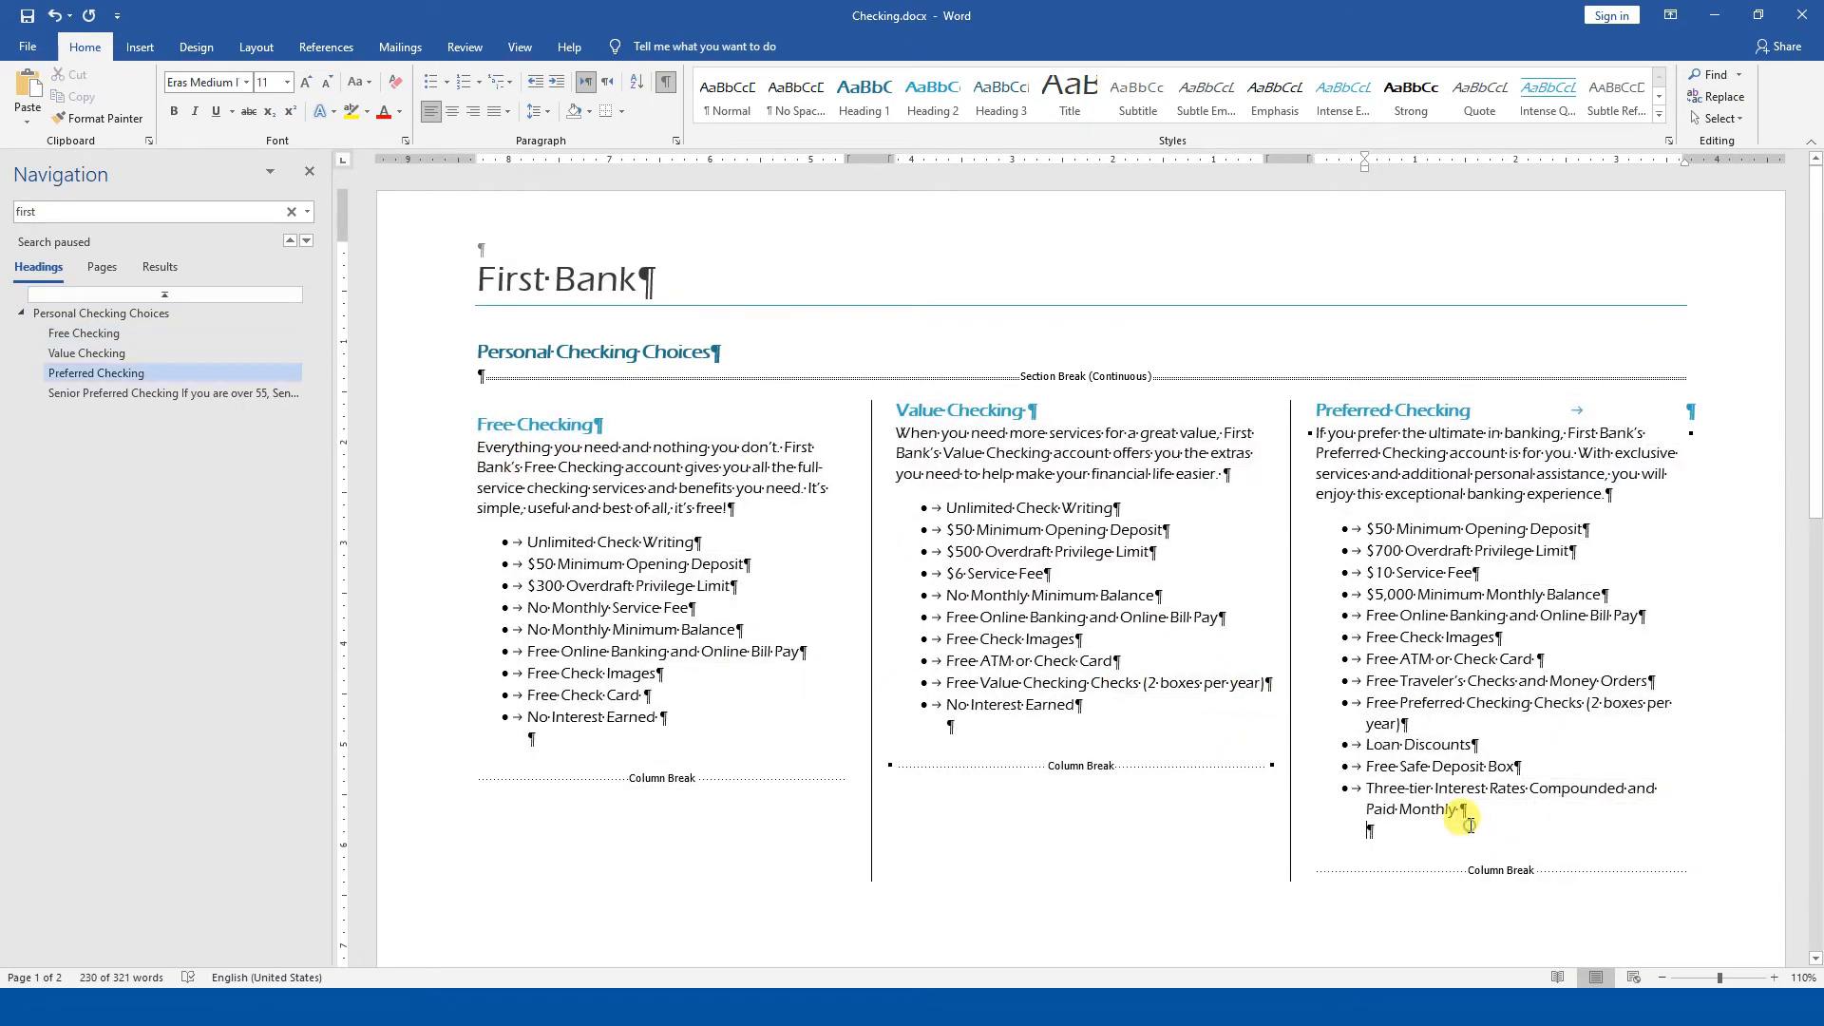
pyautogui.click(1063, 767)
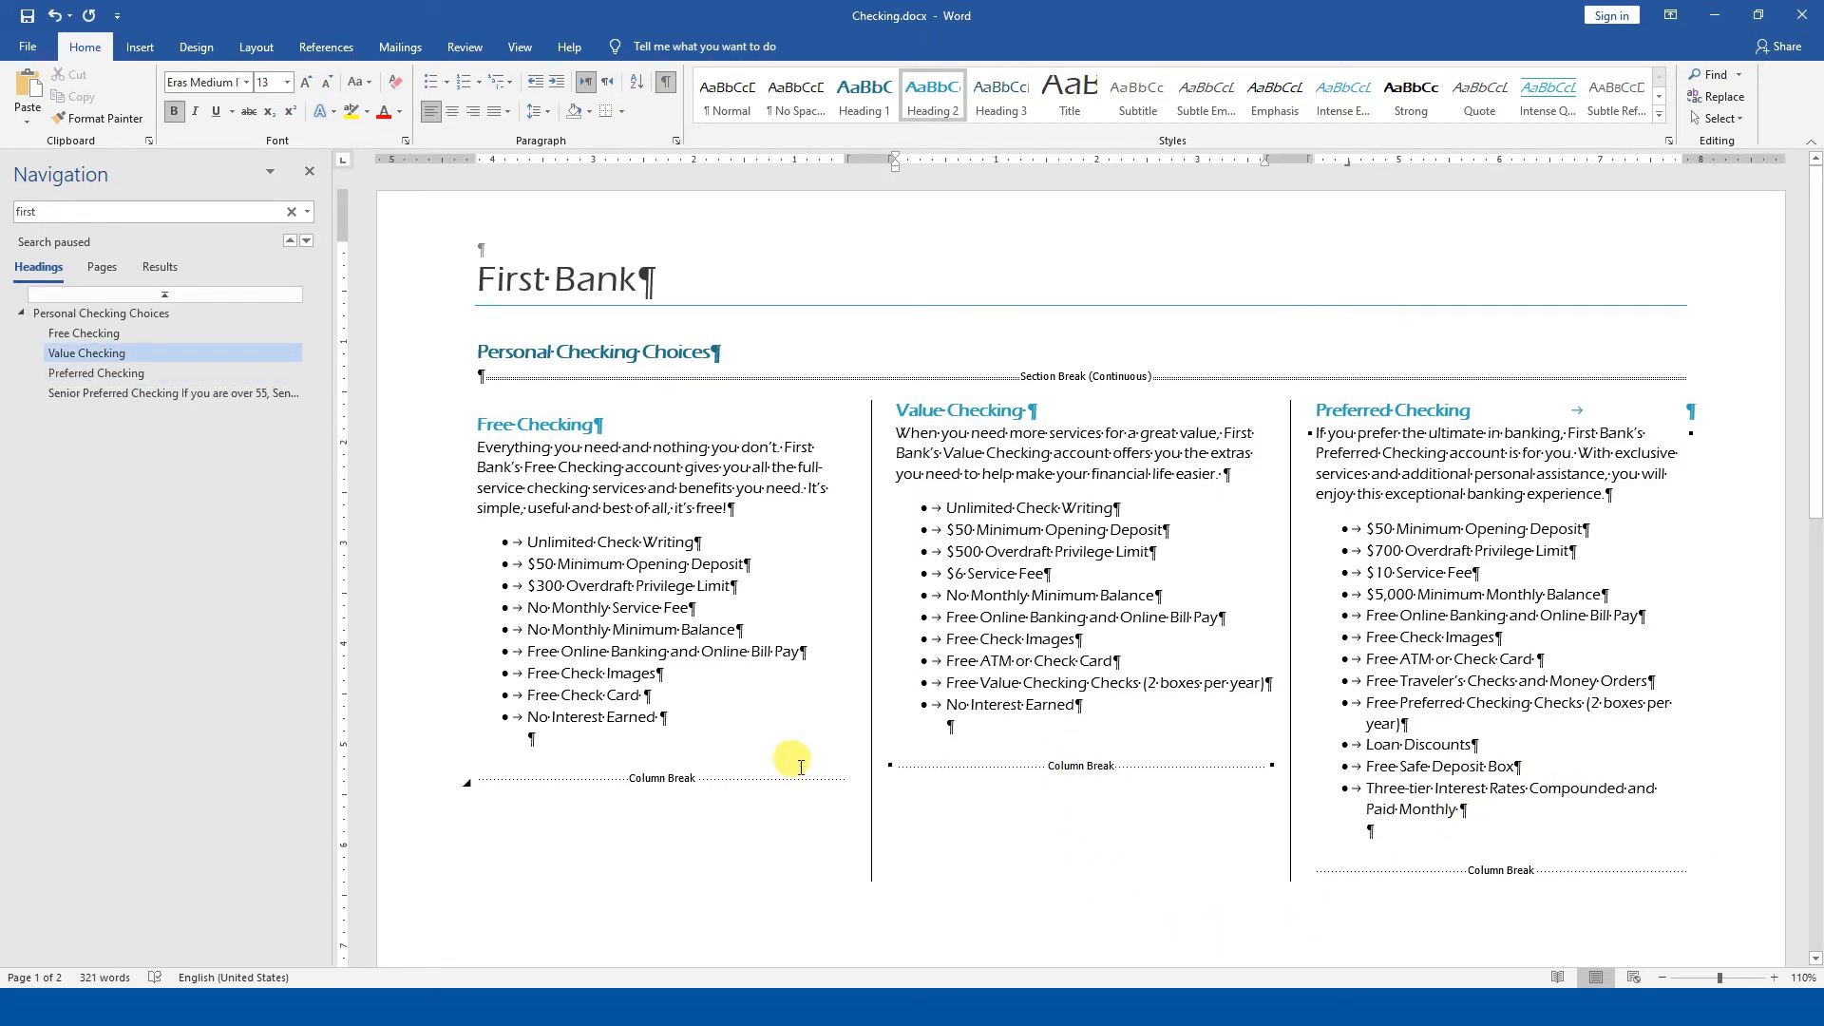
pyautogui.moveTo(1492, 831); pyautogui.dragTo(448, 422)
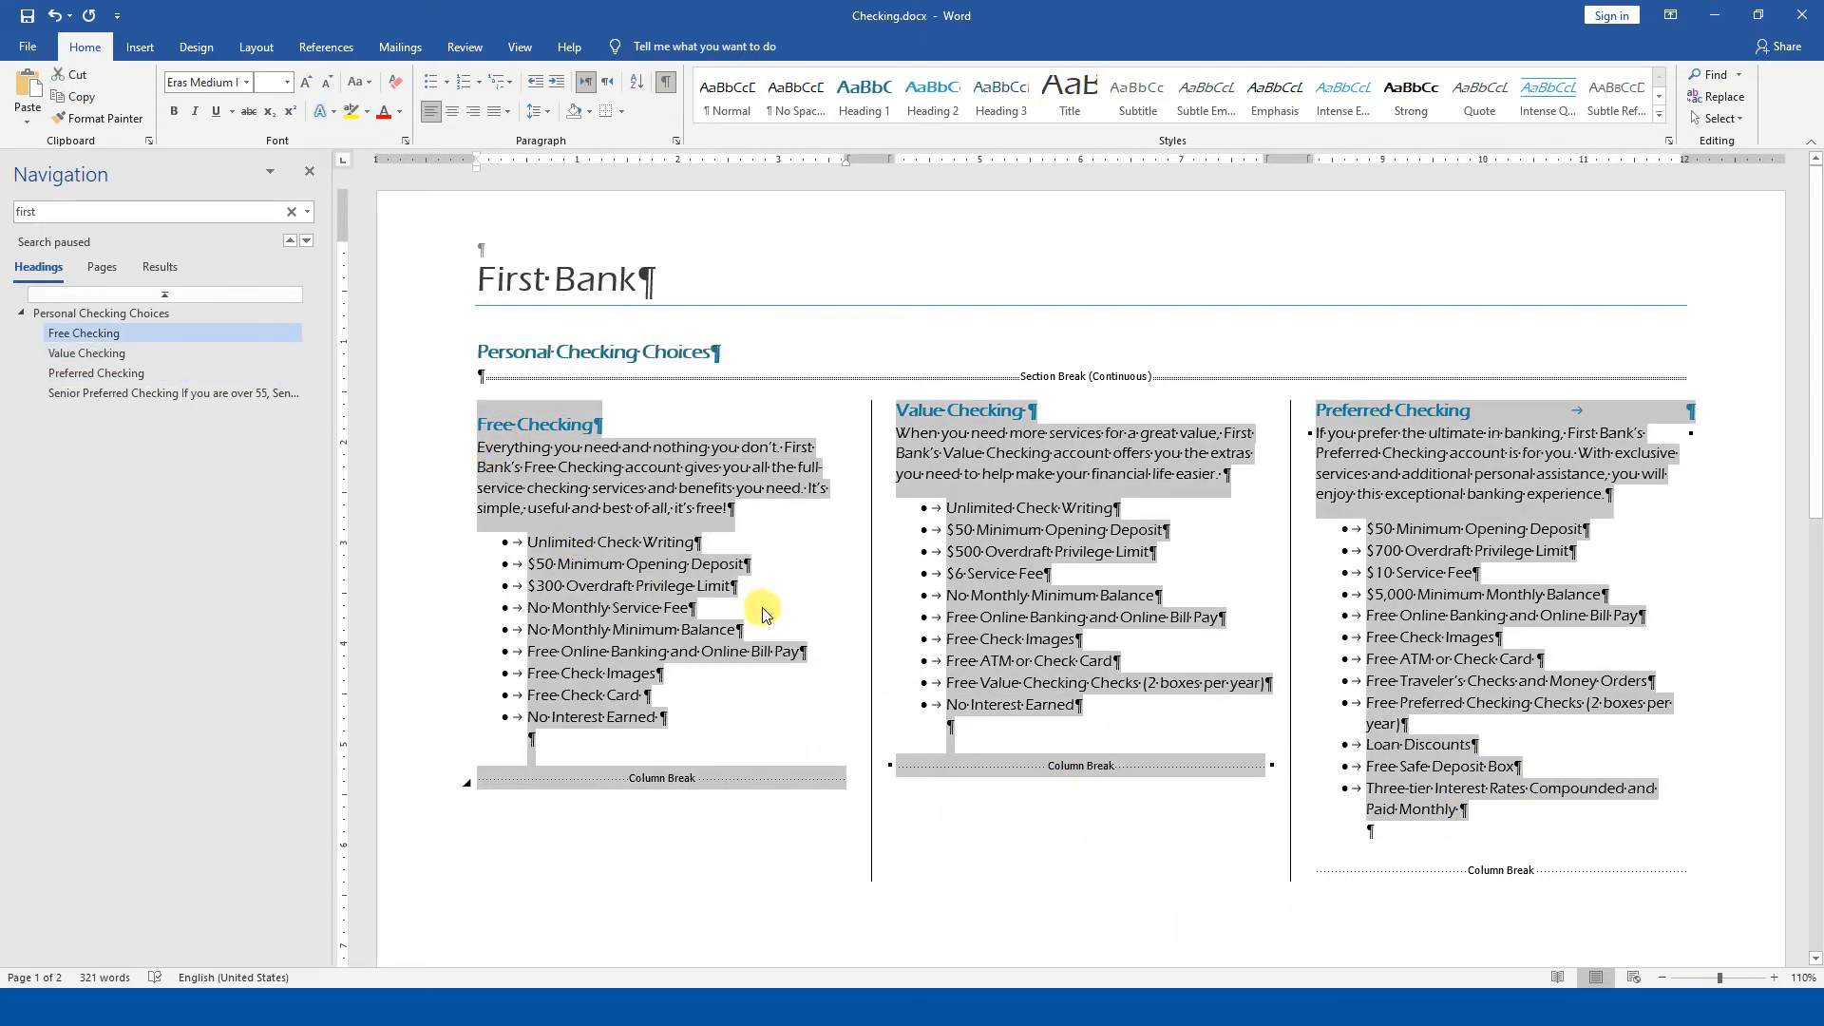
pyautogui.click(755, 566)
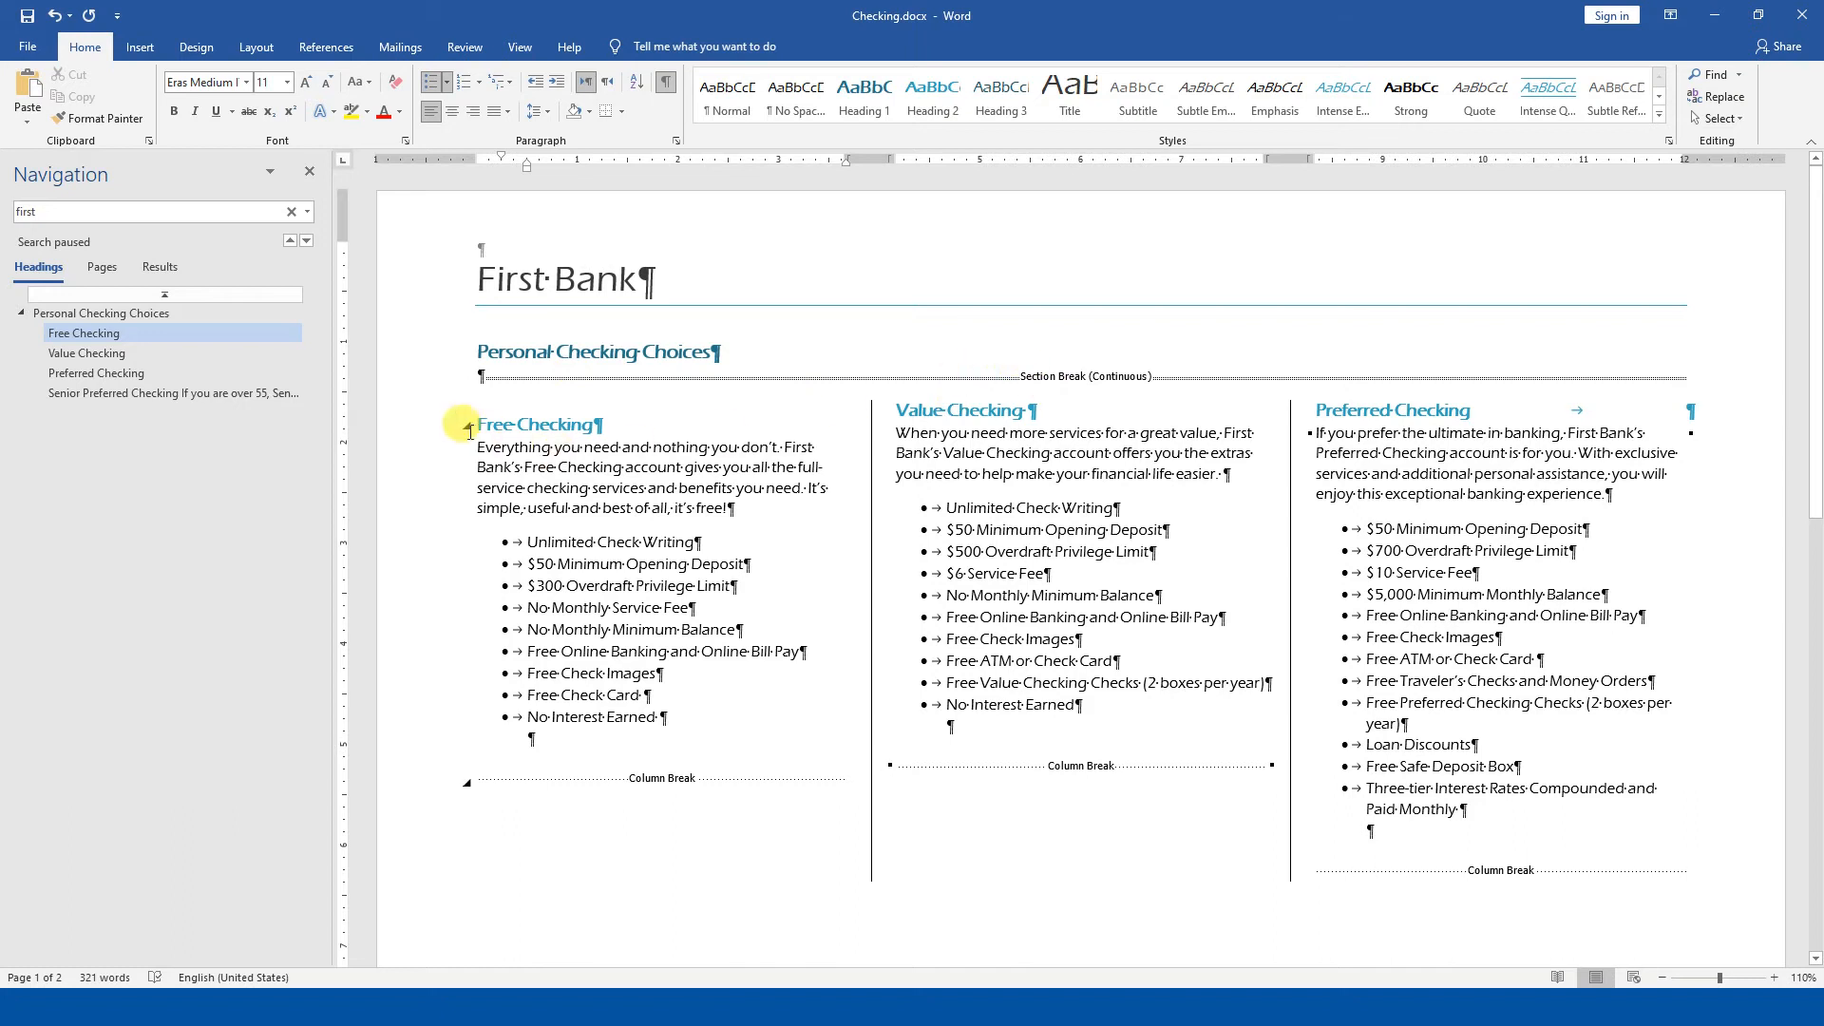
pyautogui.moveTo(482, 428); pyautogui.dragTo(1571, 751)
pyautogui.click(764, 318)
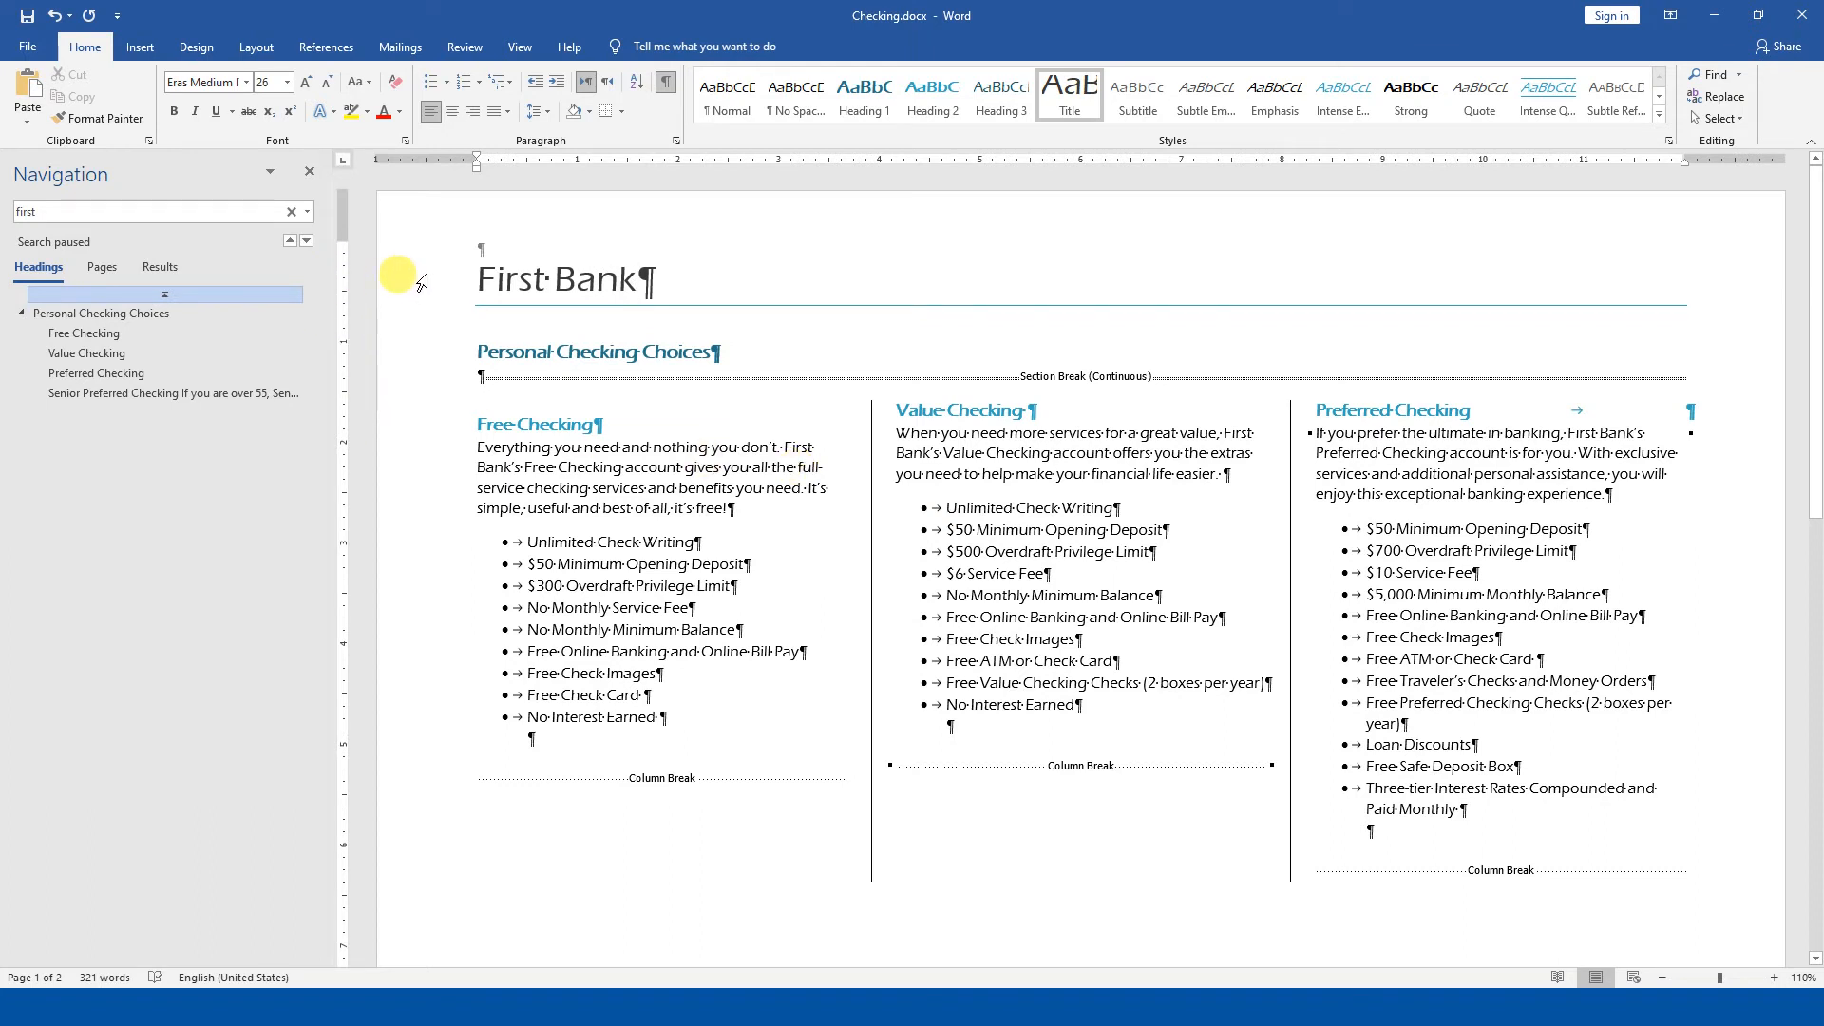
# - Undo the empty paragraph added after the Personal Checking Choices heading
pyautogui.click(54, 15)
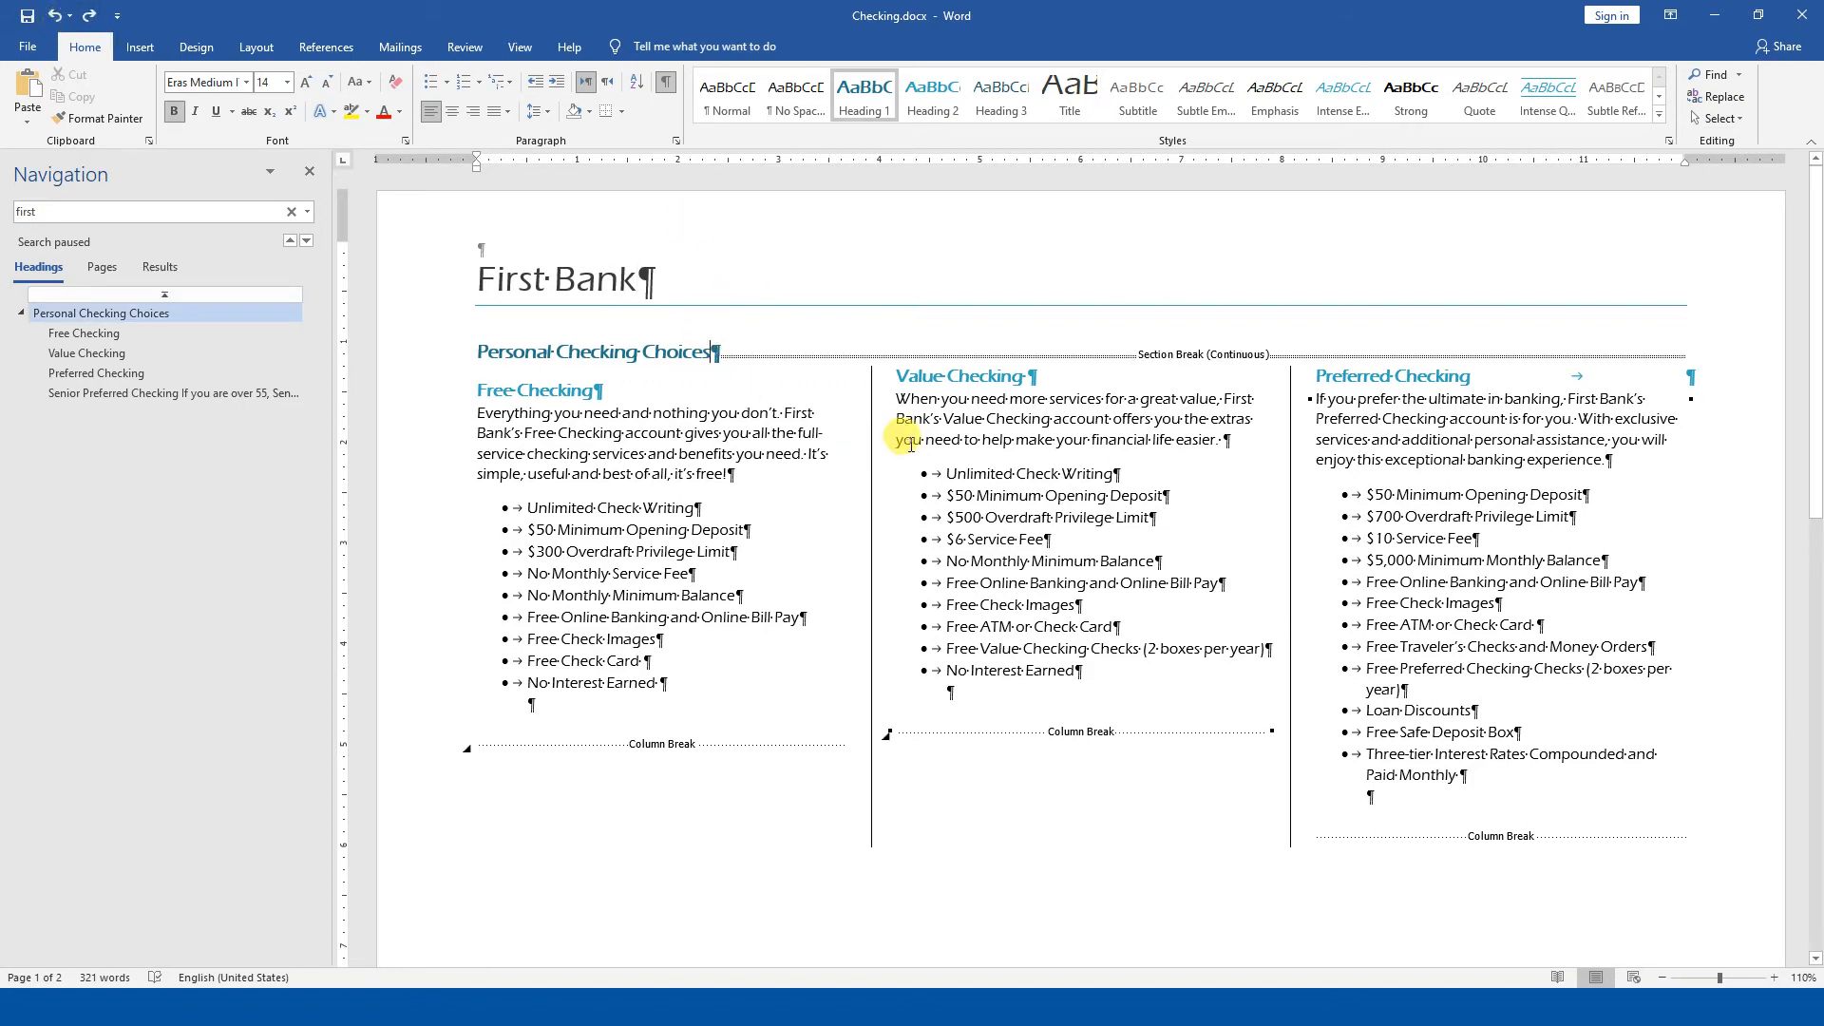
pyautogui.hotkey('ctrl', 'z')
pyautogui.hotkey('ctrl', 'y')
pyautogui.hotkey('ctrl', 'y')
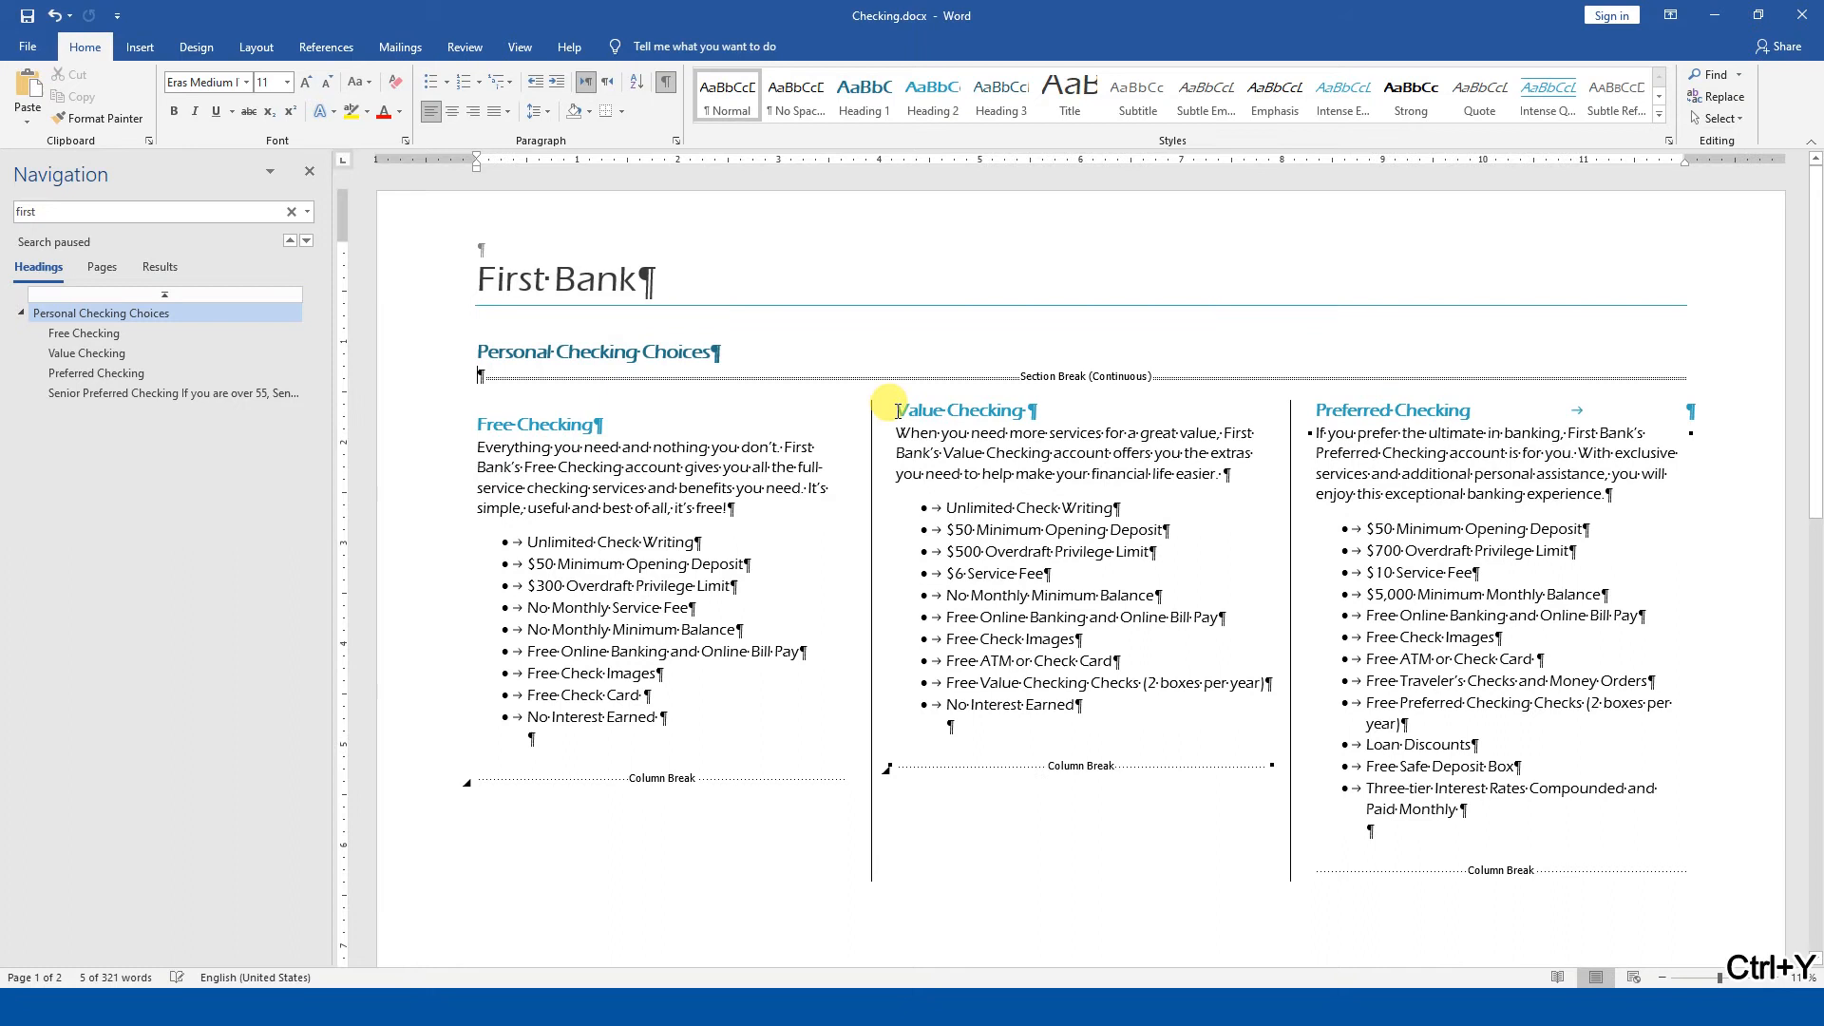
pyautogui.hotkey('ctrl', 'z')
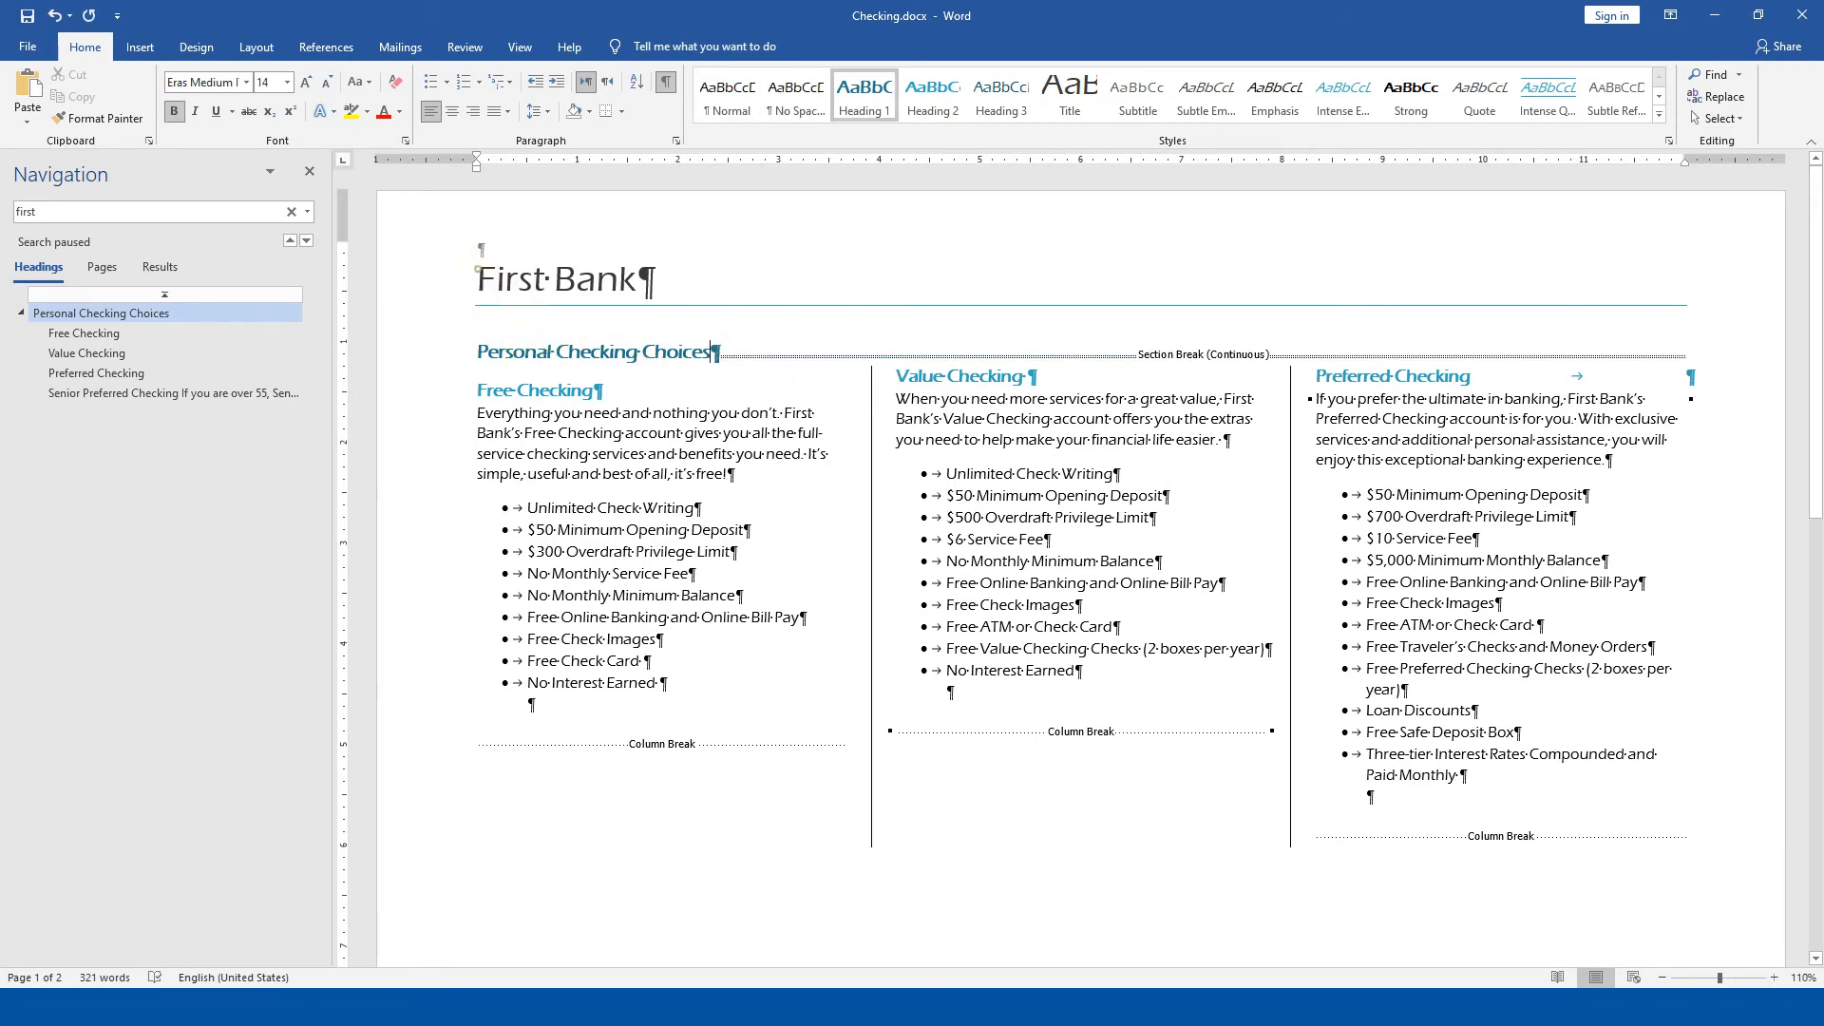
# - Center the First Bank title and the Personal Checking Choices heading across the page
pyautogui.tripleClick(498, 292)
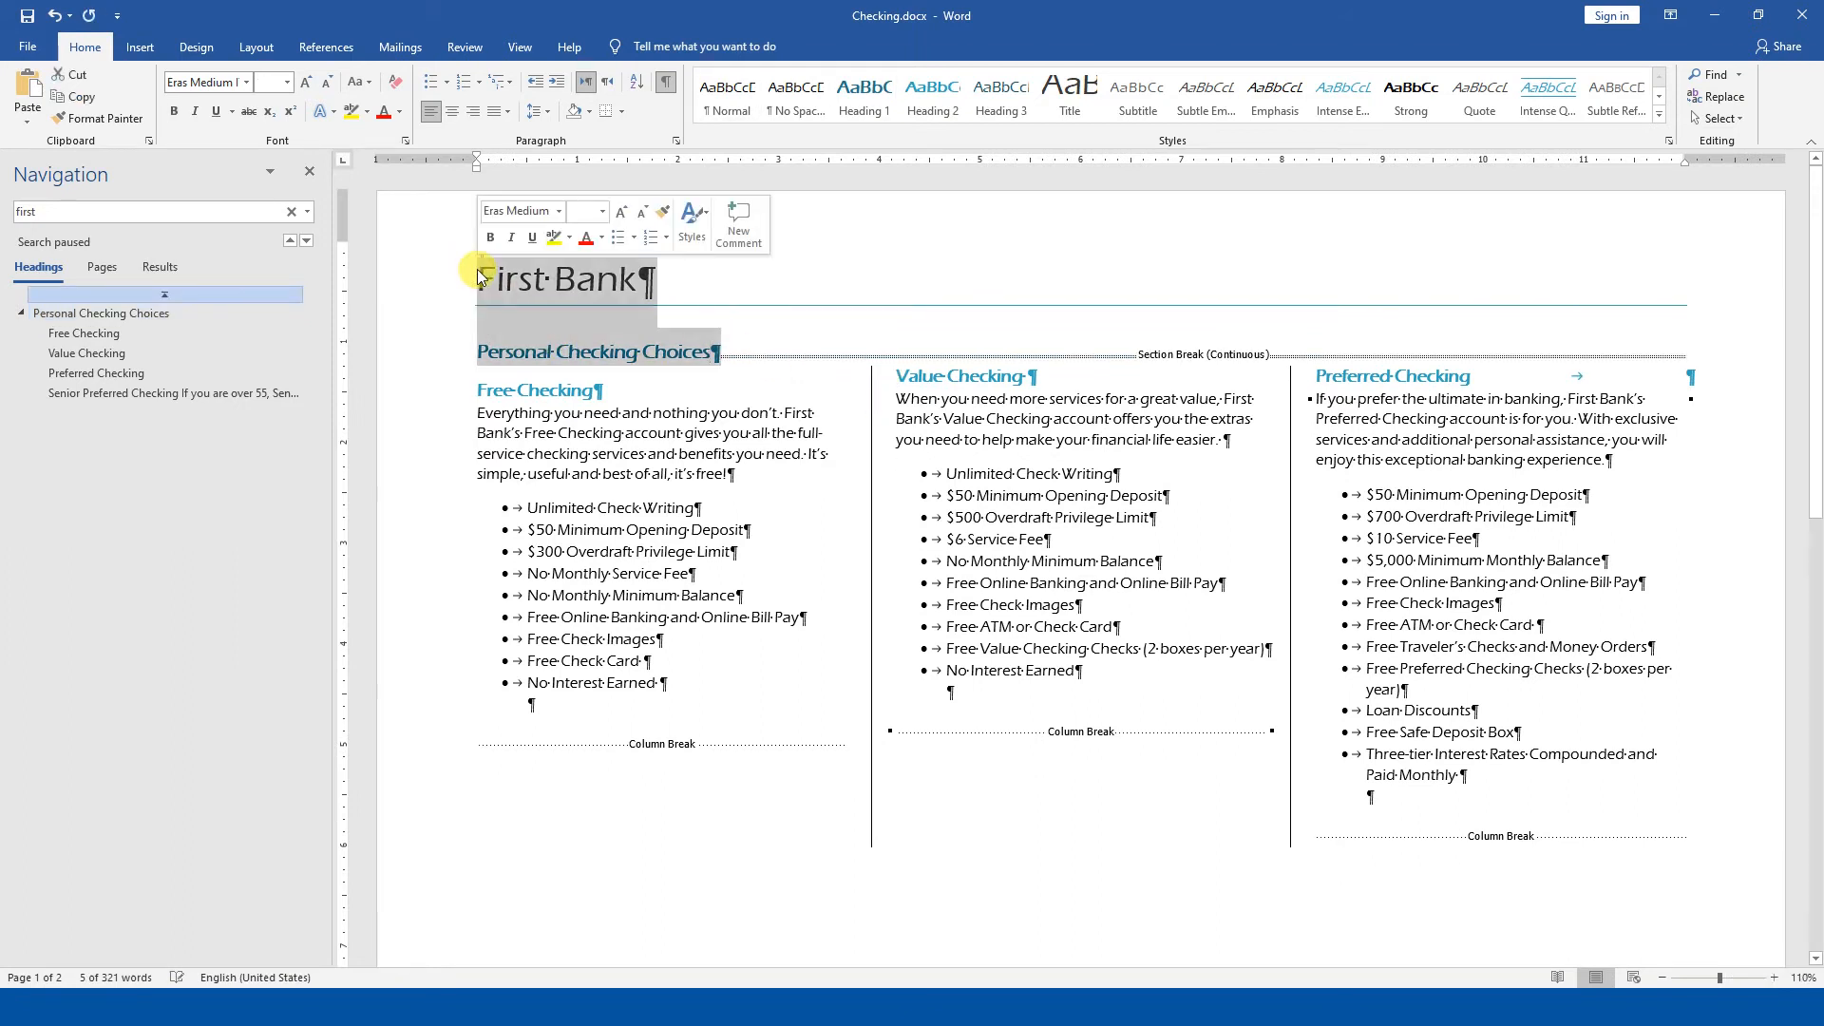
pyautogui.click(452, 112)
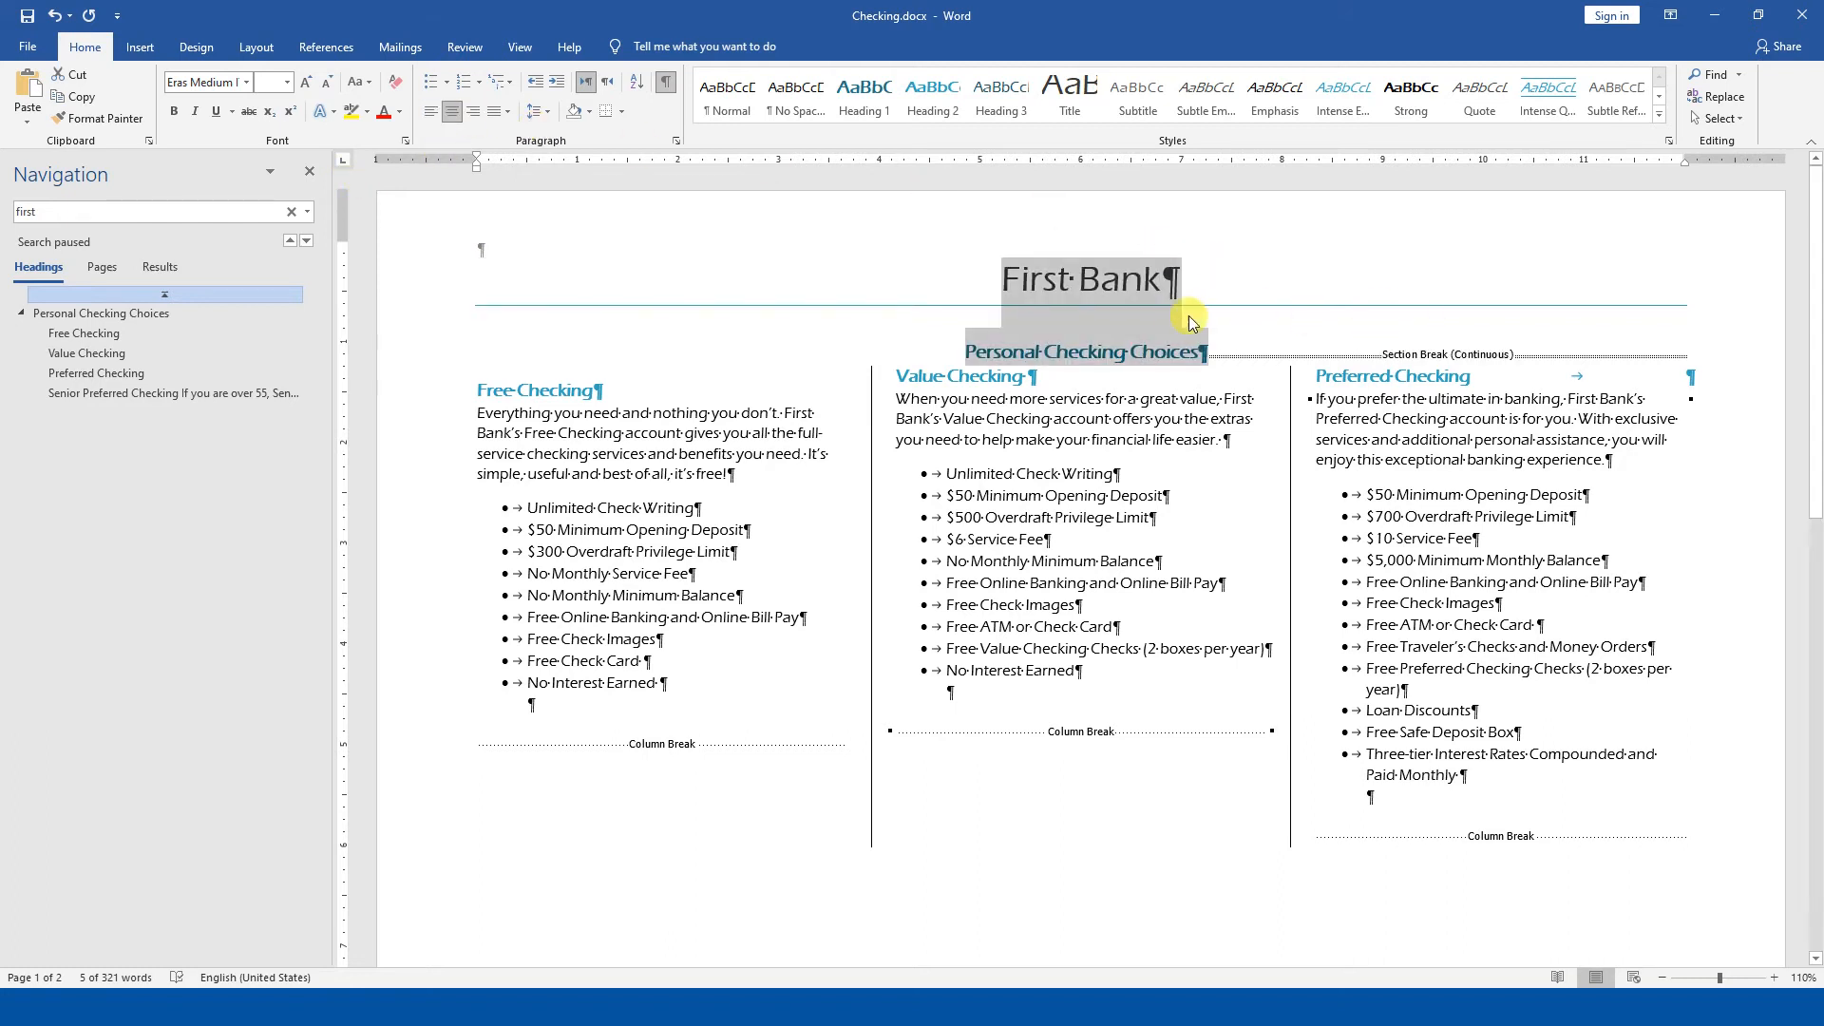
pyautogui.click(1162, 469)
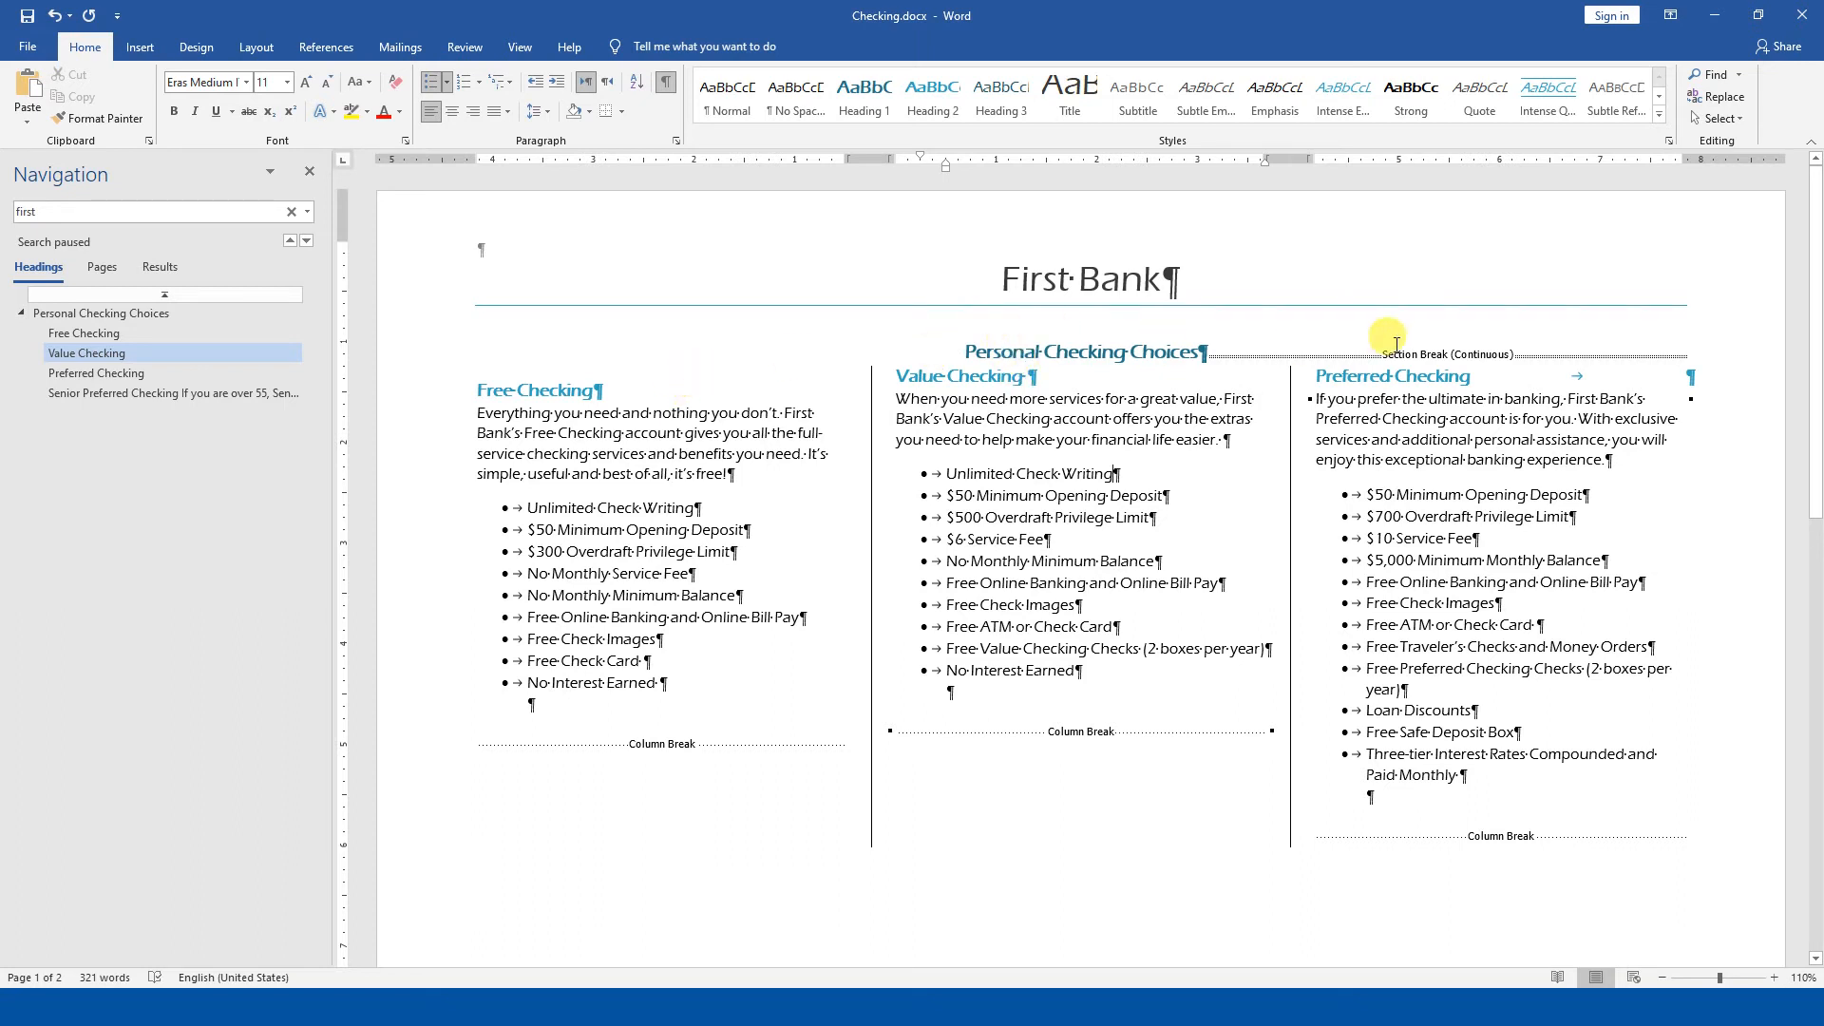
# - Select the account text from the Free Checking heading into the Preferred Checking list and review its detailed column settings
pyautogui.moveTo(476, 390); pyautogui.dragTo(1696, 649)
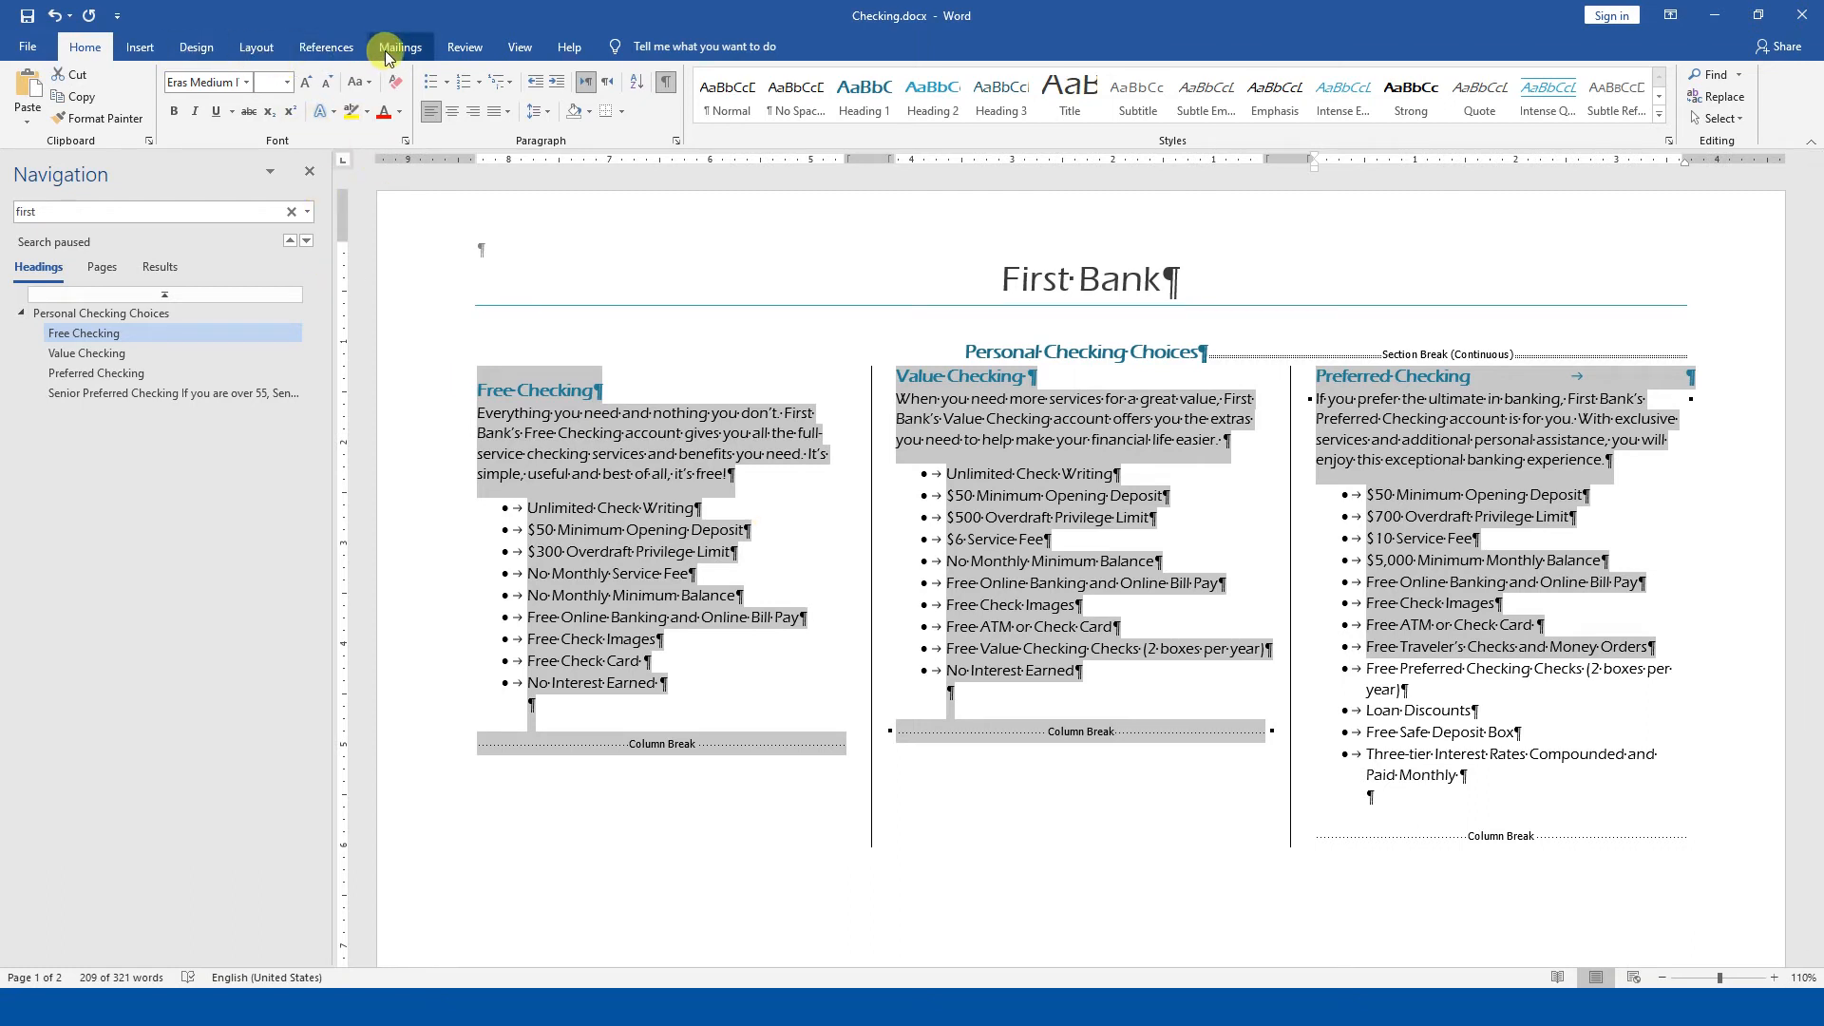
pyautogui.click(254, 48)
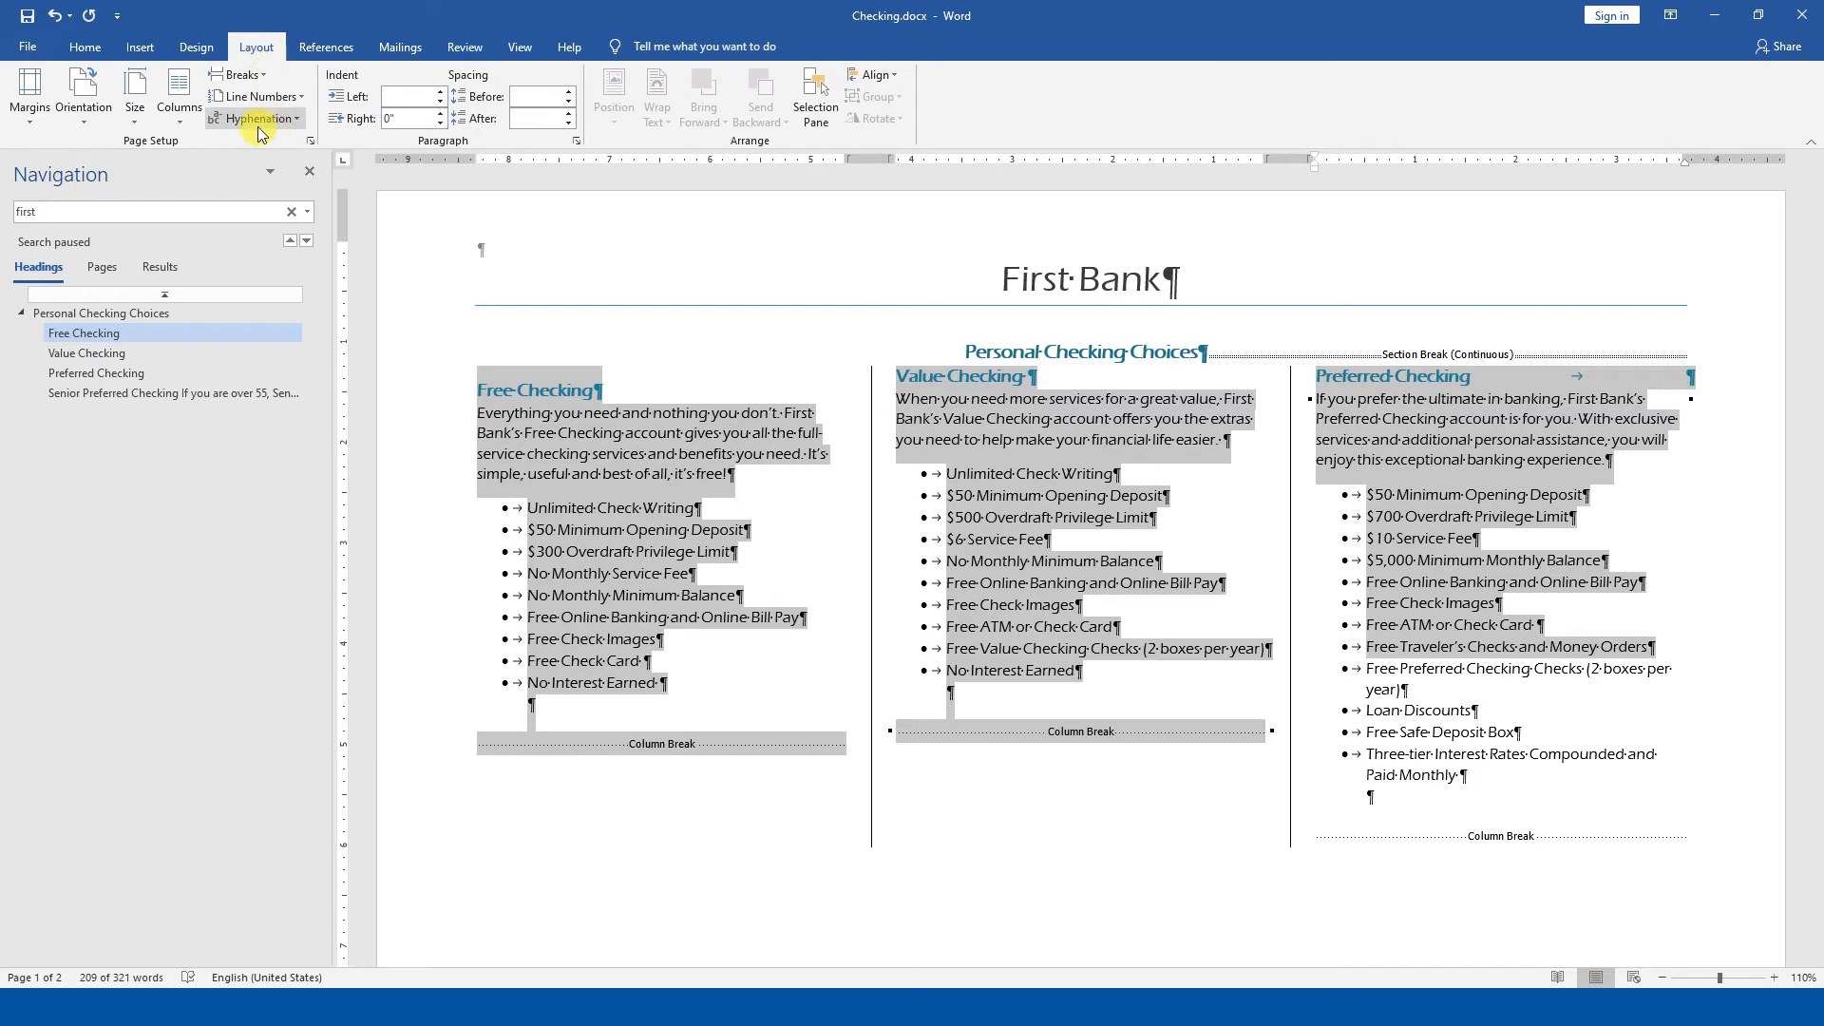
pyautogui.click(179, 95)
pyautogui.click(230, 348)
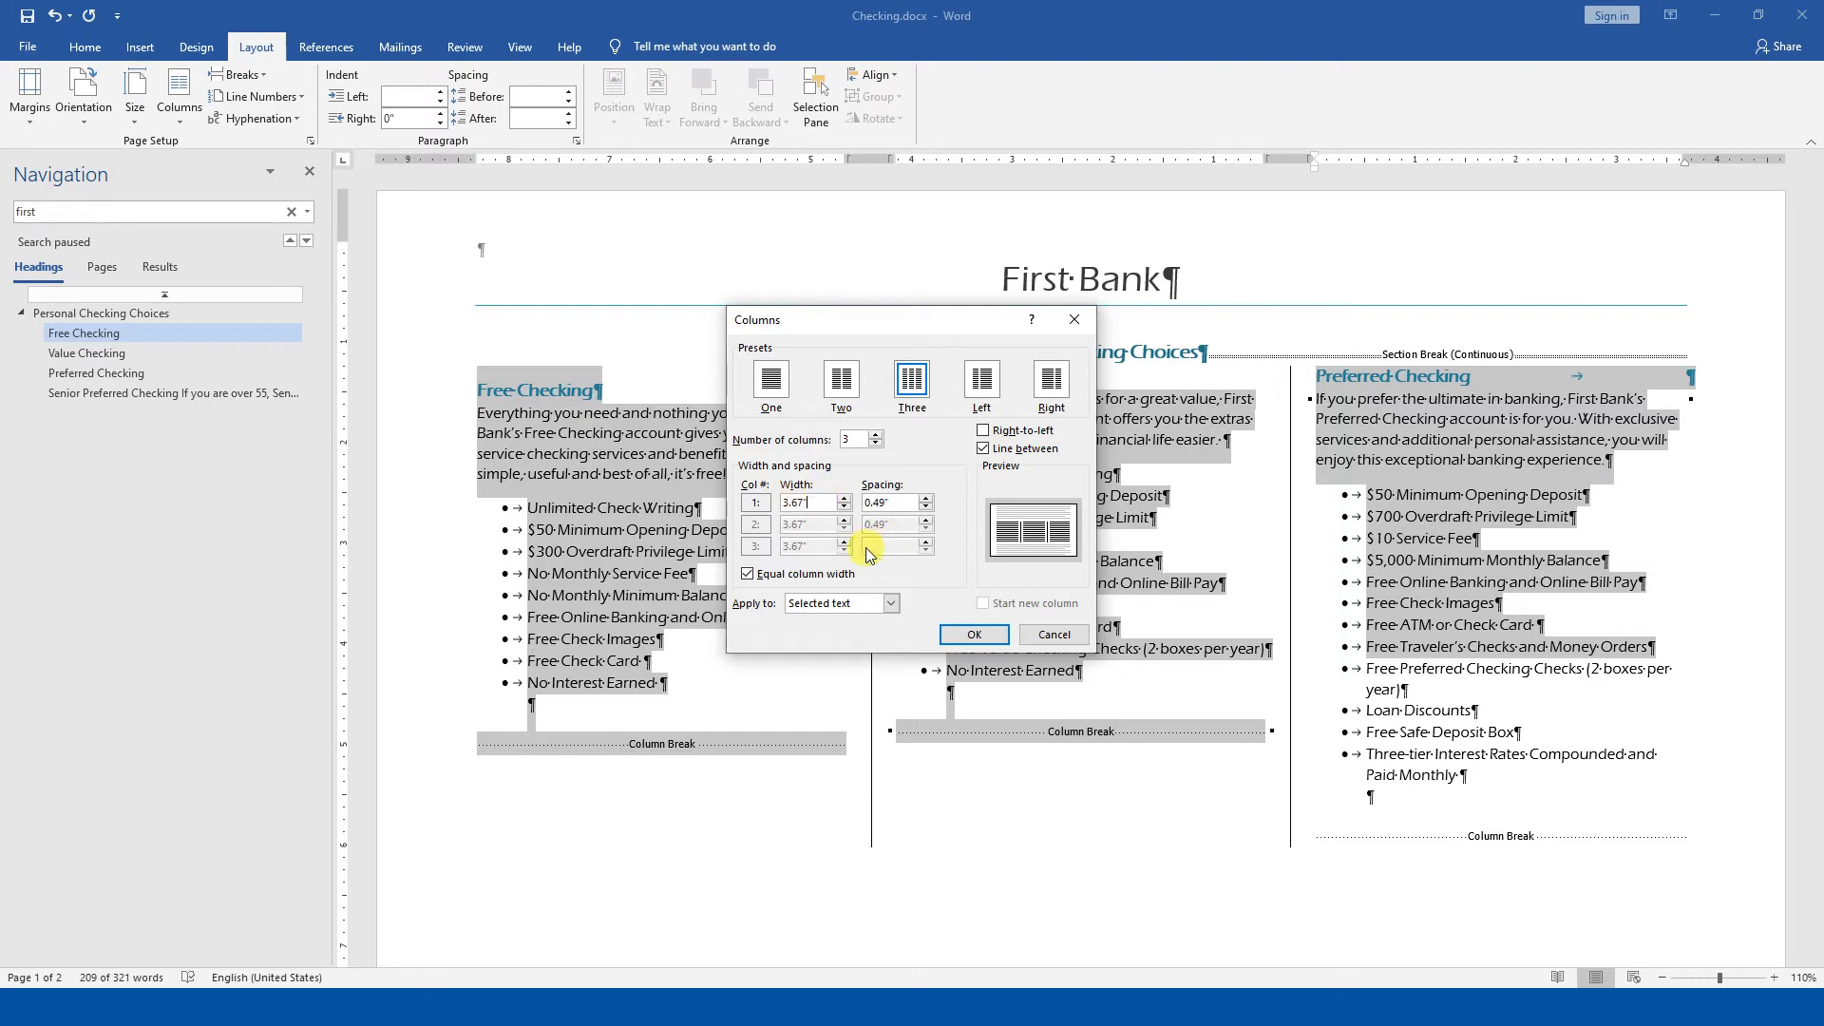
pyautogui.click(821, 510)
pyautogui.press('Return')
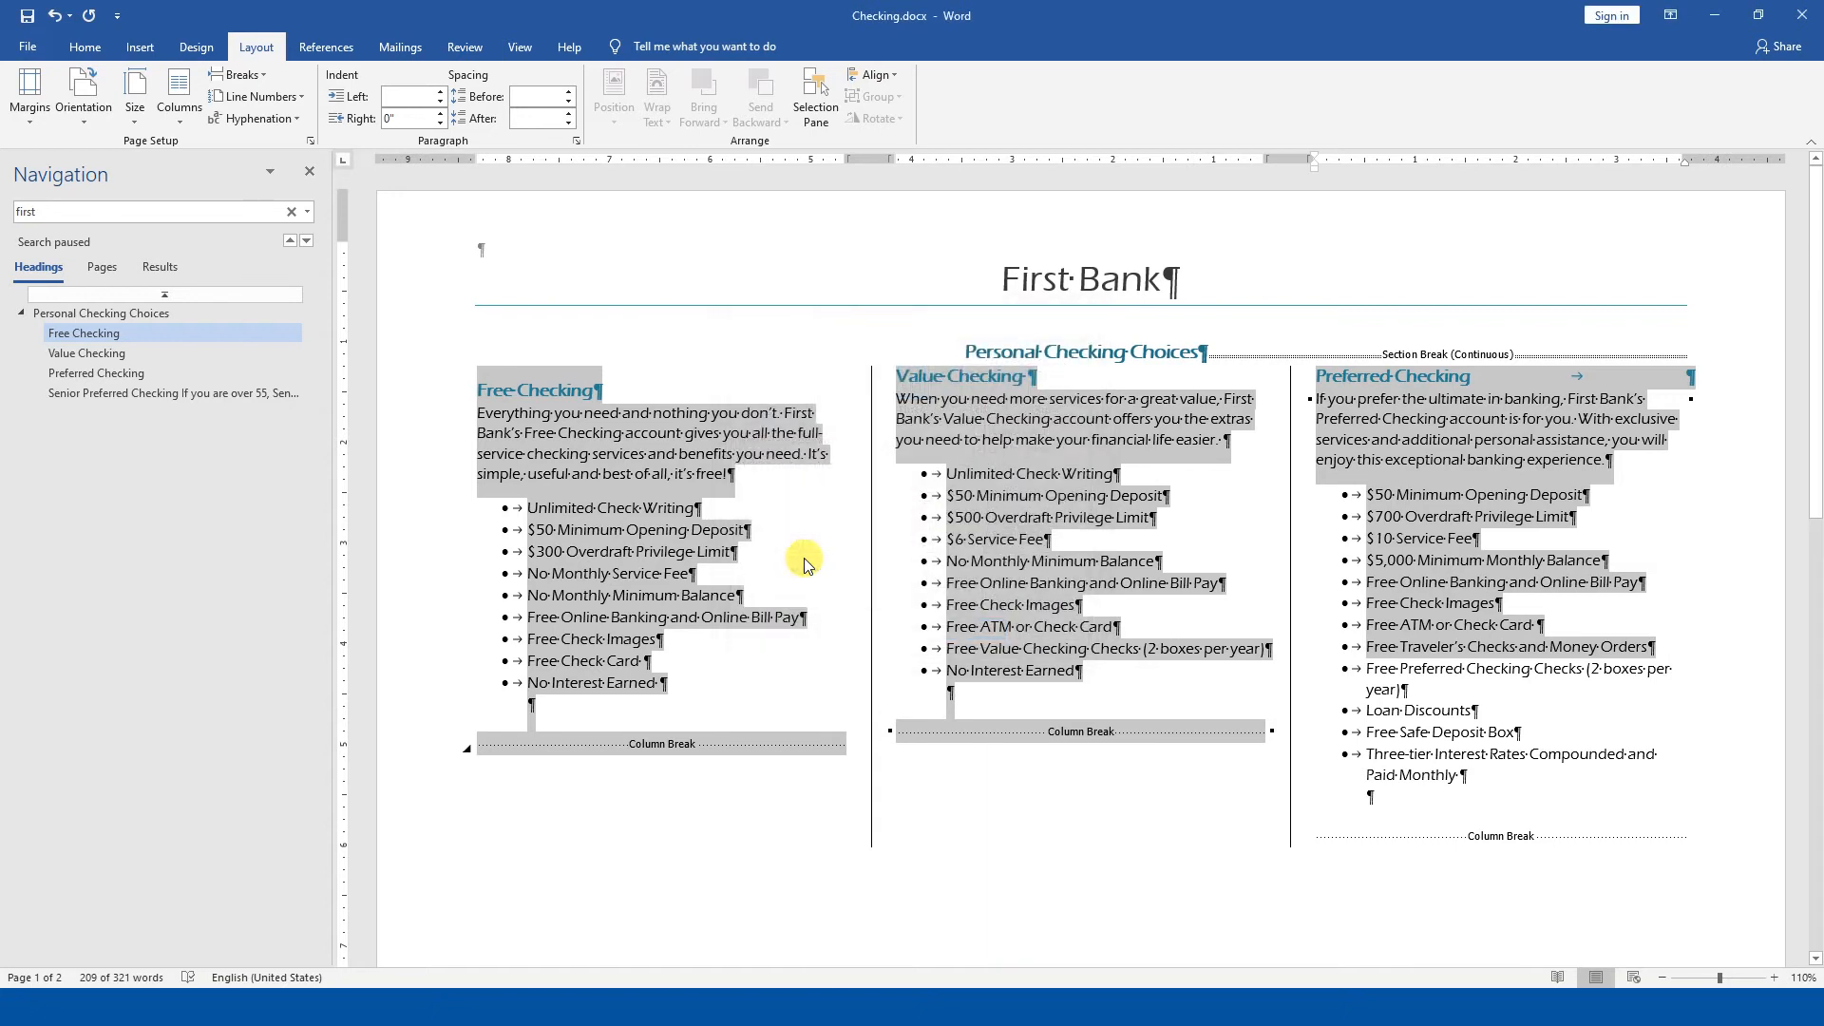
pyautogui.click(650, 534)
pyautogui.click(600, 478)
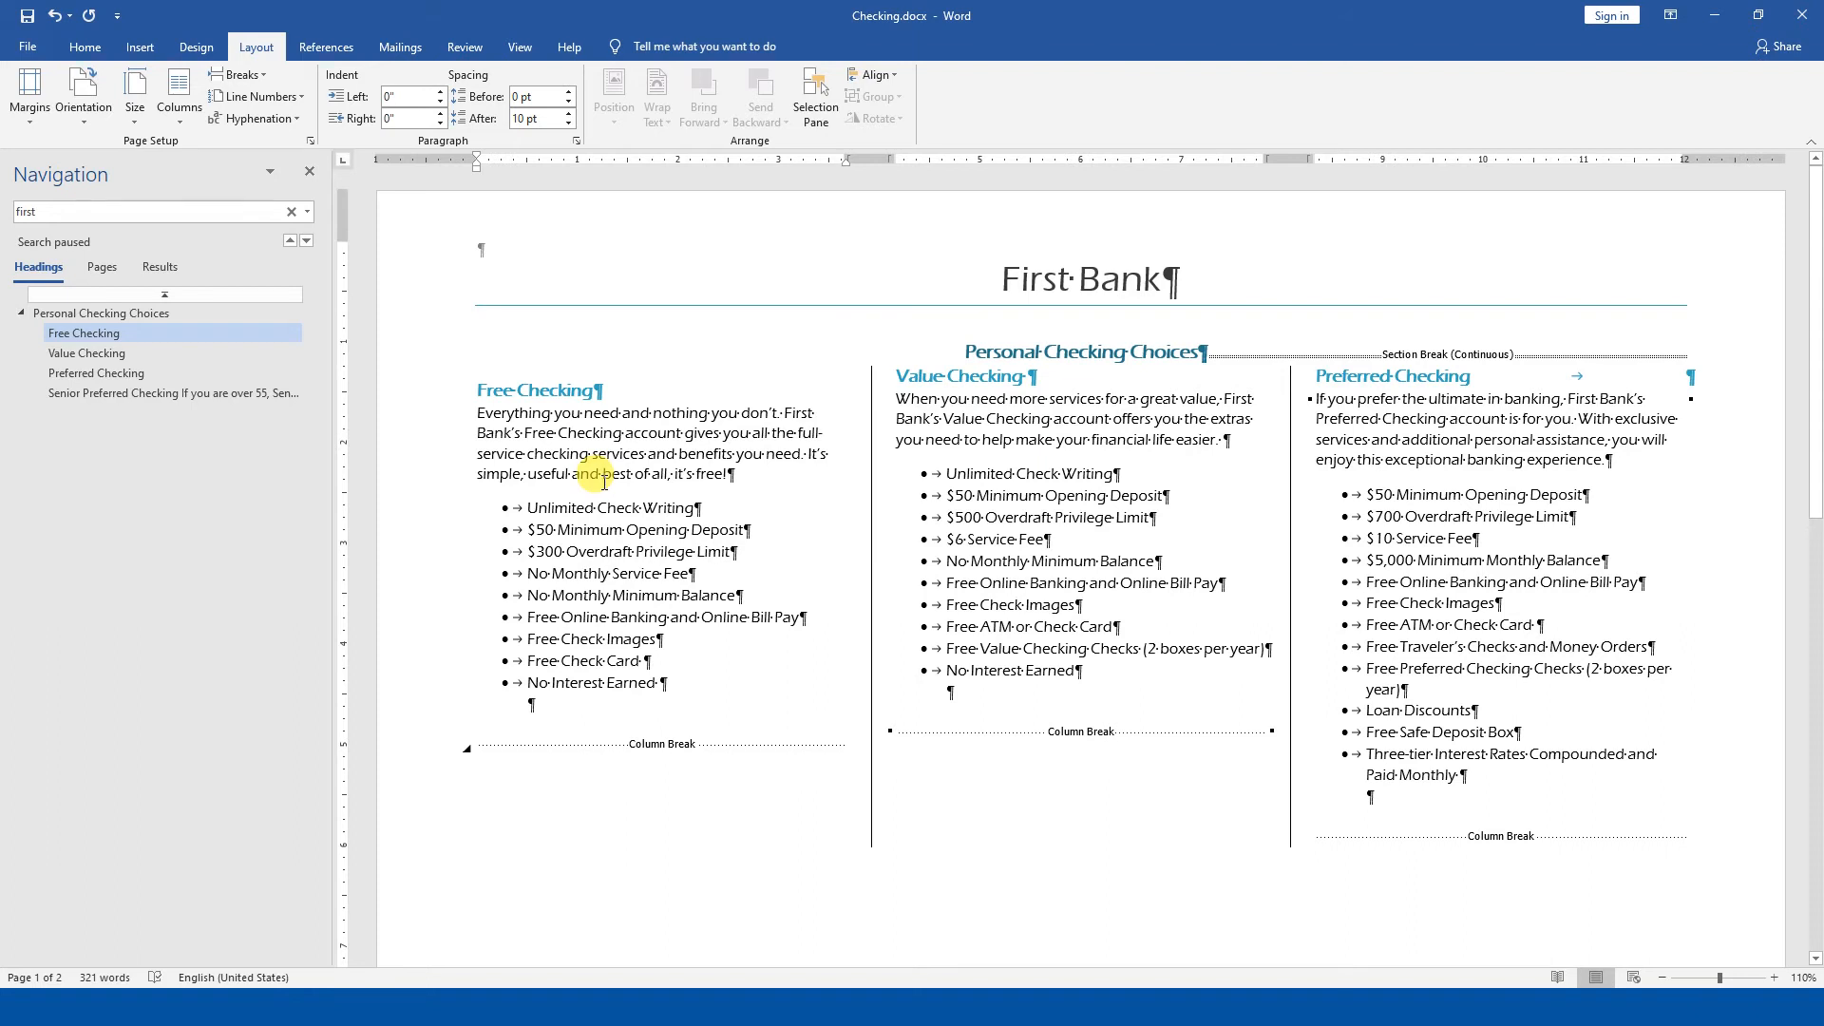
# - Check the column settings of the Free Checking section, cancel them, and review the column layout across both pages
pyautogui.click(179, 113)
pyautogui.click(232, 352)
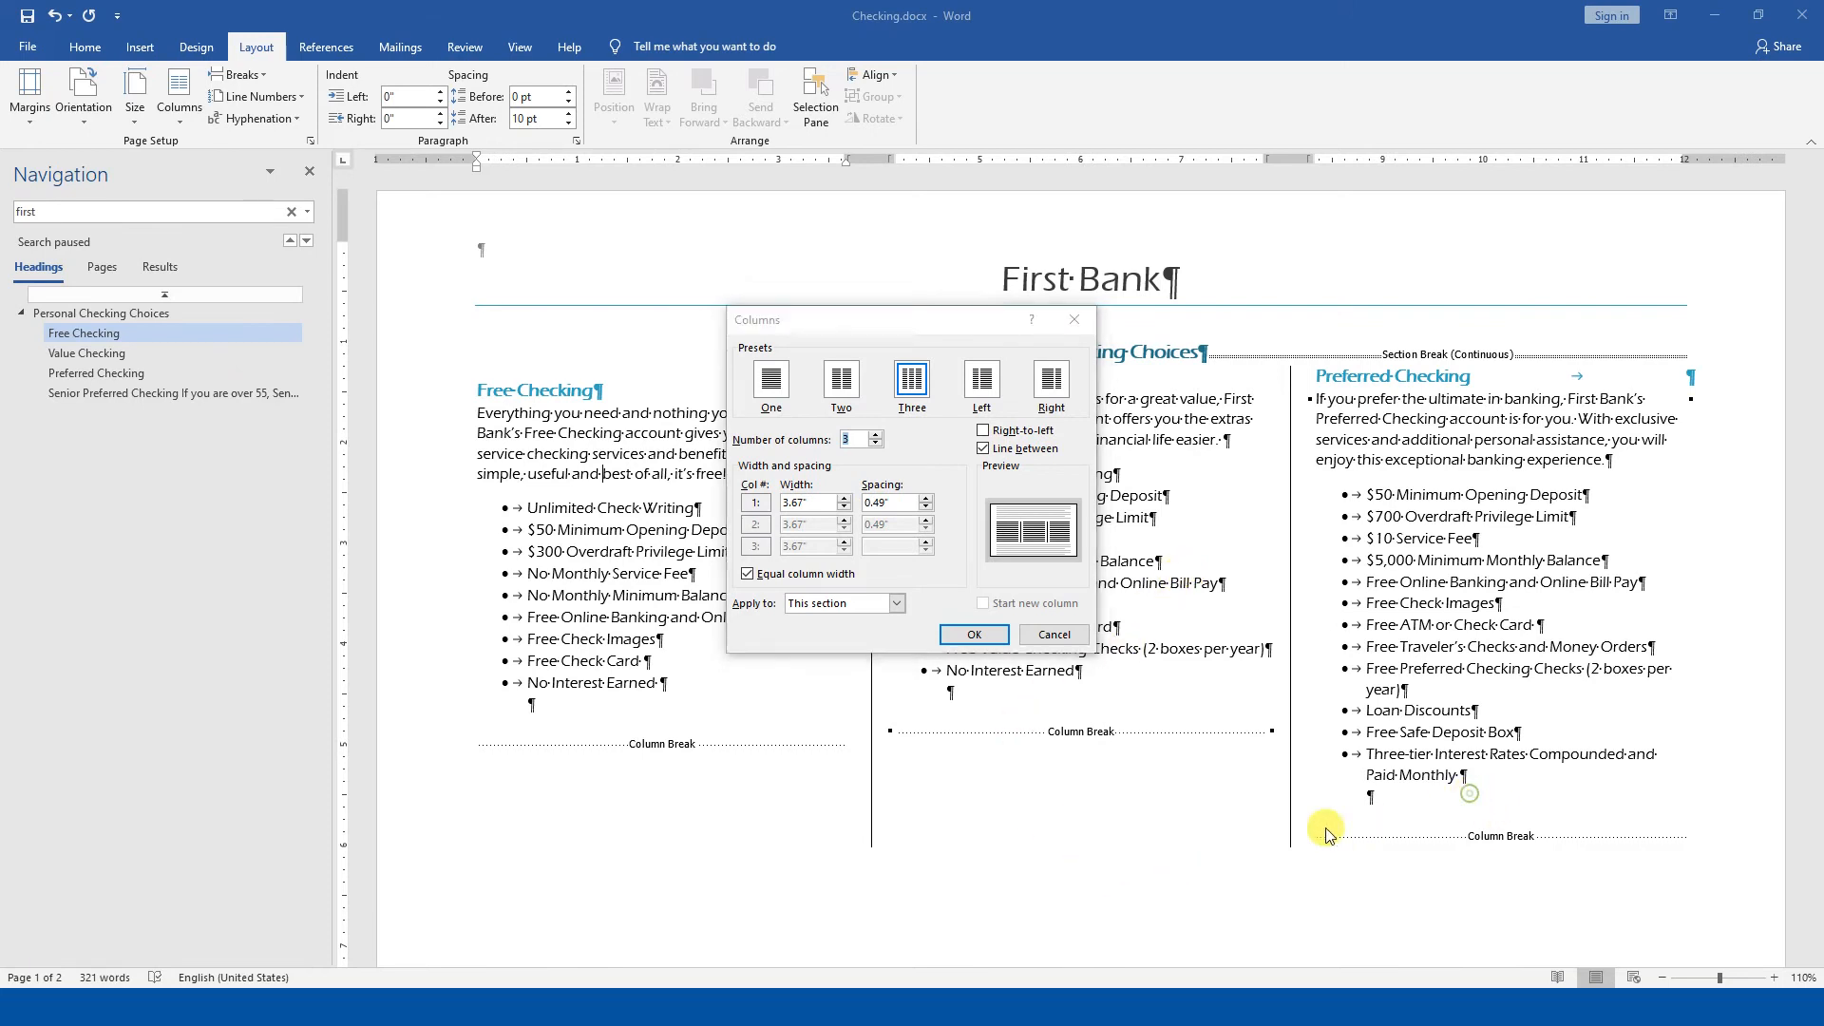
pyautogui.click(1054, 635)
pyautogui.scroll(-3, 1119, 817)
pyautogui.scroll(-3, 1111, 821)
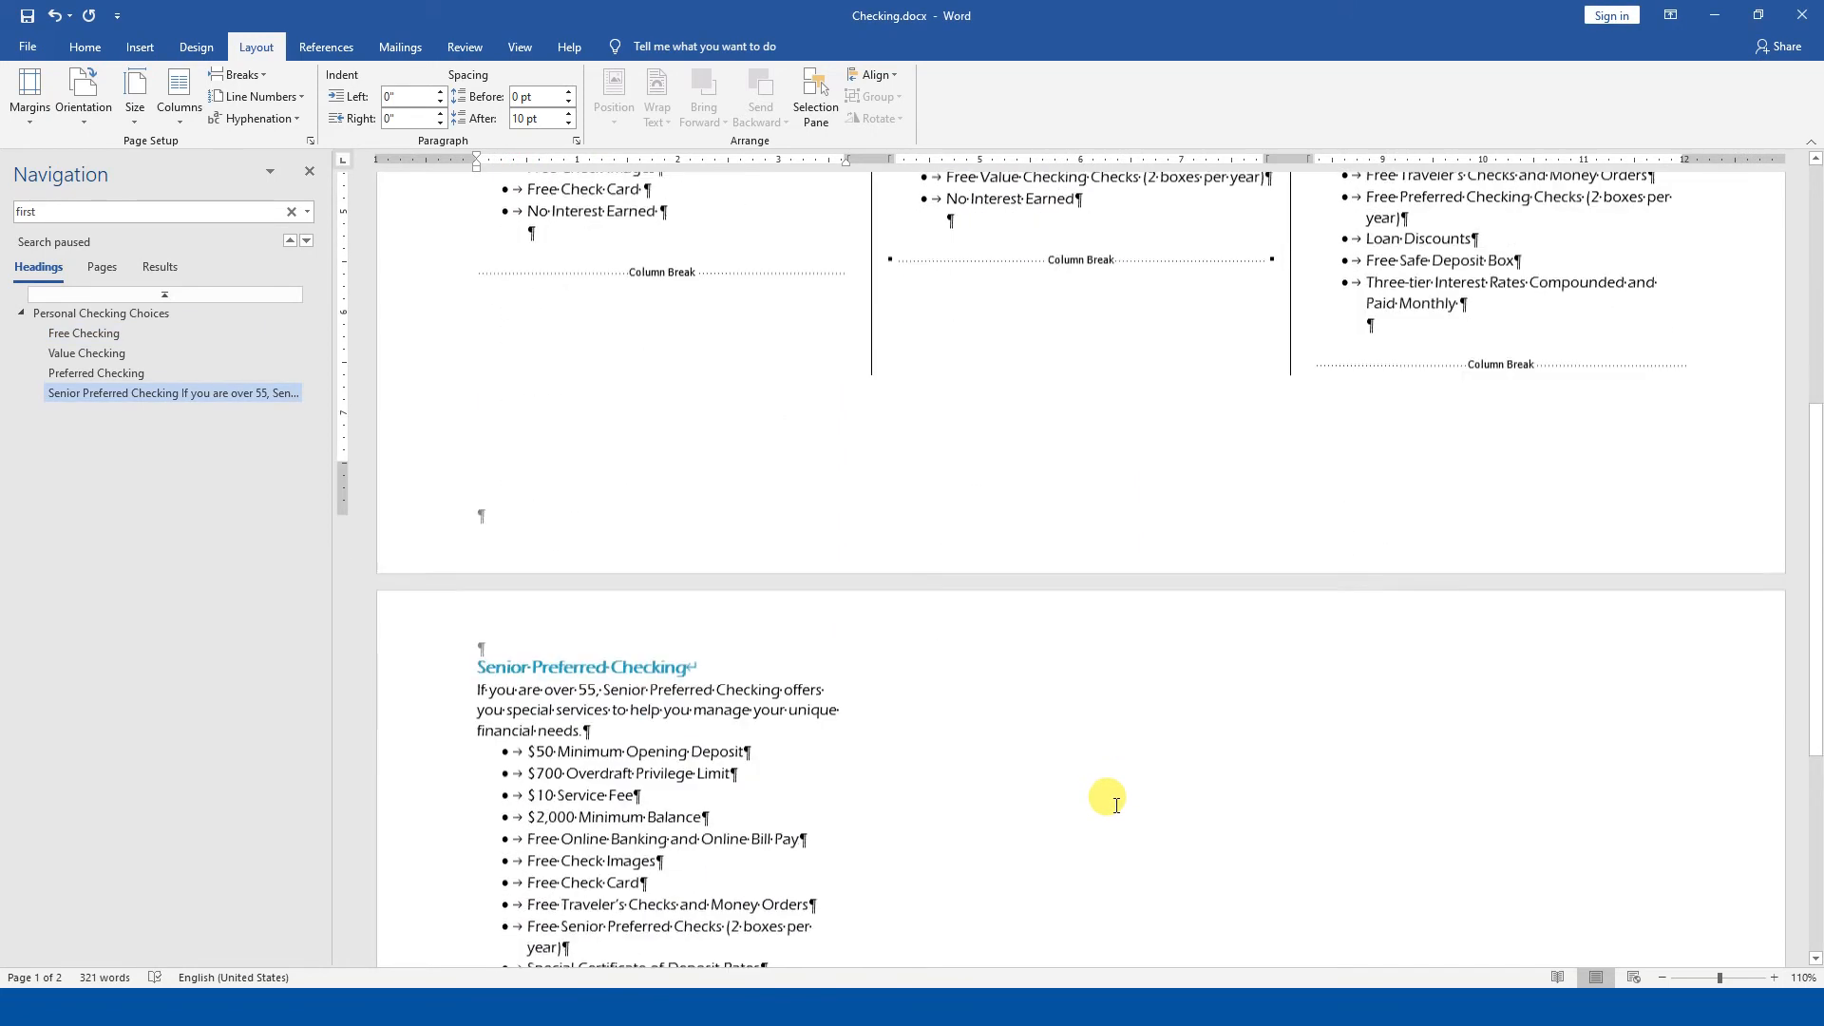
pyautogui.scroll(6, 1092, 803)
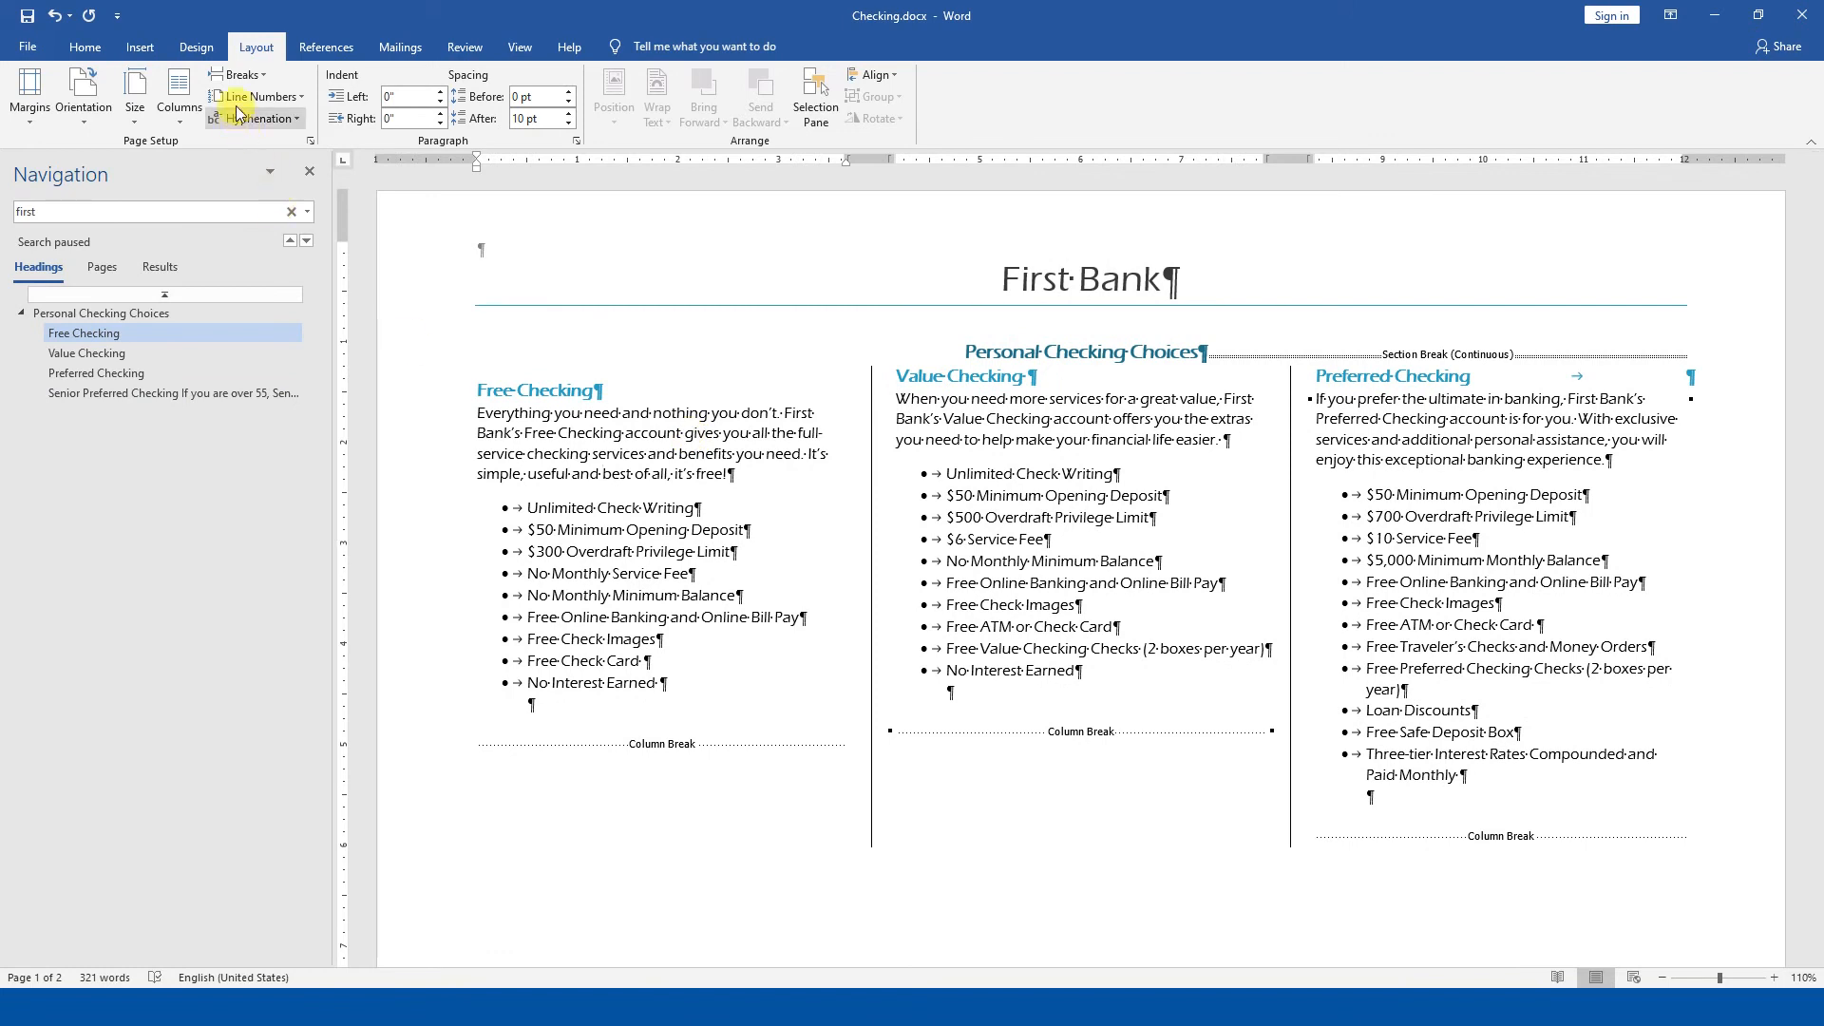
# - Open the detailed column settings for the account text section and set the number of columns to 4
pyautogui.click(180, 102)
pyautogui.click(211, 357)
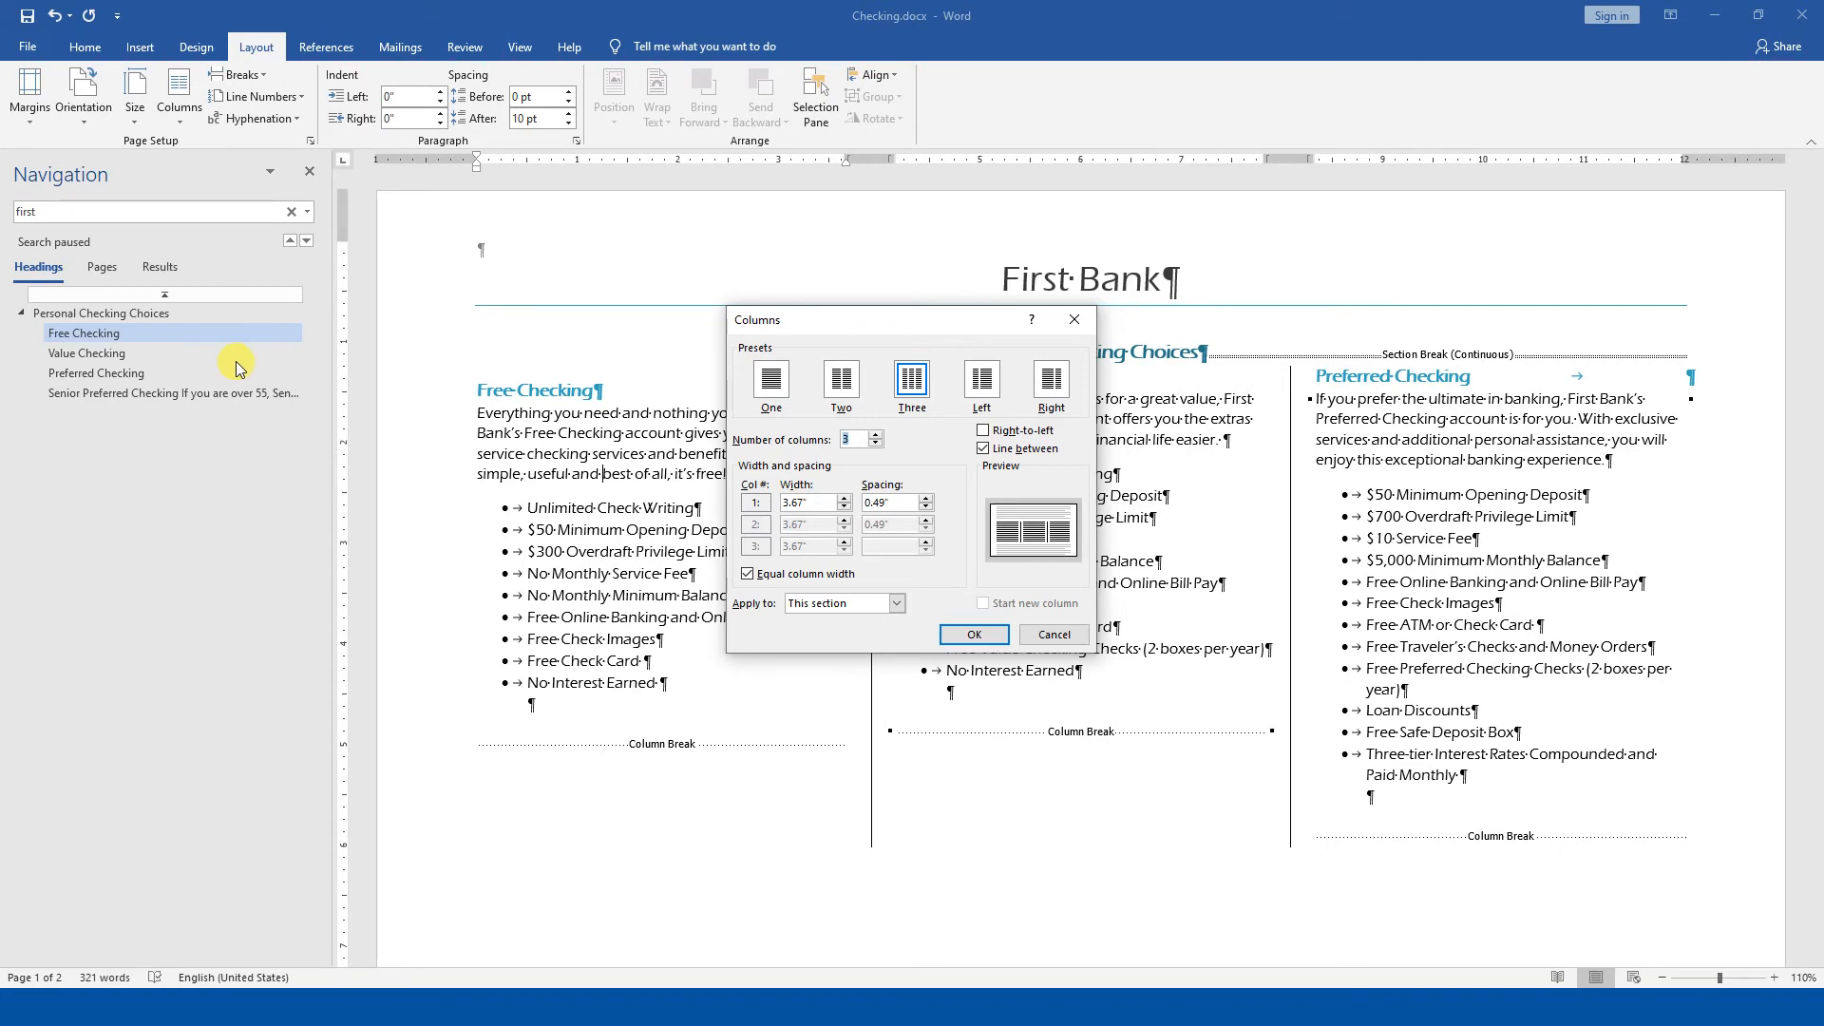
pyautogui.write('4')
pyautogui.press('Tab')
pyautogui.moveTo(948, 517)
pyautogui.mouseDown()
pyautogui.moveTo(946, 554)
pyautogui.moveTo(950, 501)
pyautogui.mouseUp()
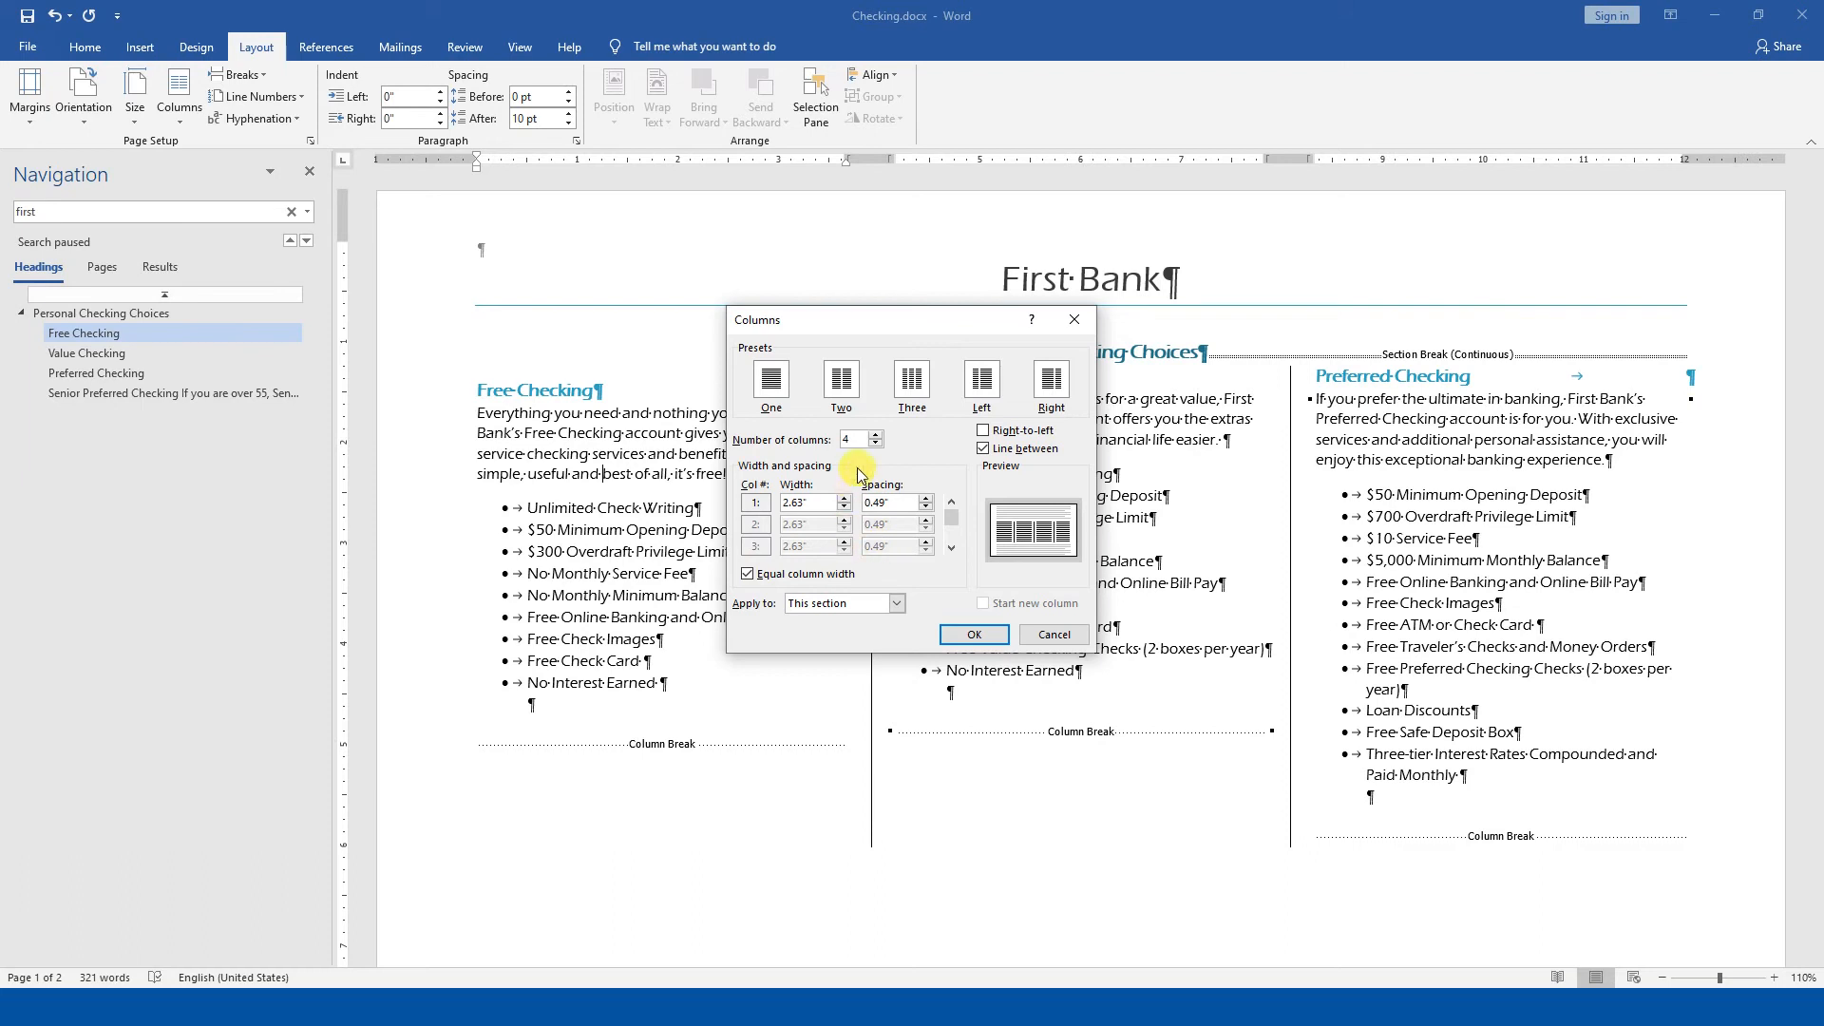
# - Step the number of columns up and down, trying as many as 5, to compare the equal column widths
pyautogui.click(876, 443)
pyautogui.click(876, 434)
pyautogui.click(876, 443)
pyautogui.click(876, 434)
pyautogui.click(875, 443)
pyautogui.click(875, 434)
pyautogui.click(876, 444)
pyautogui.click(876, 434)
pyautogui.click(874, 434)
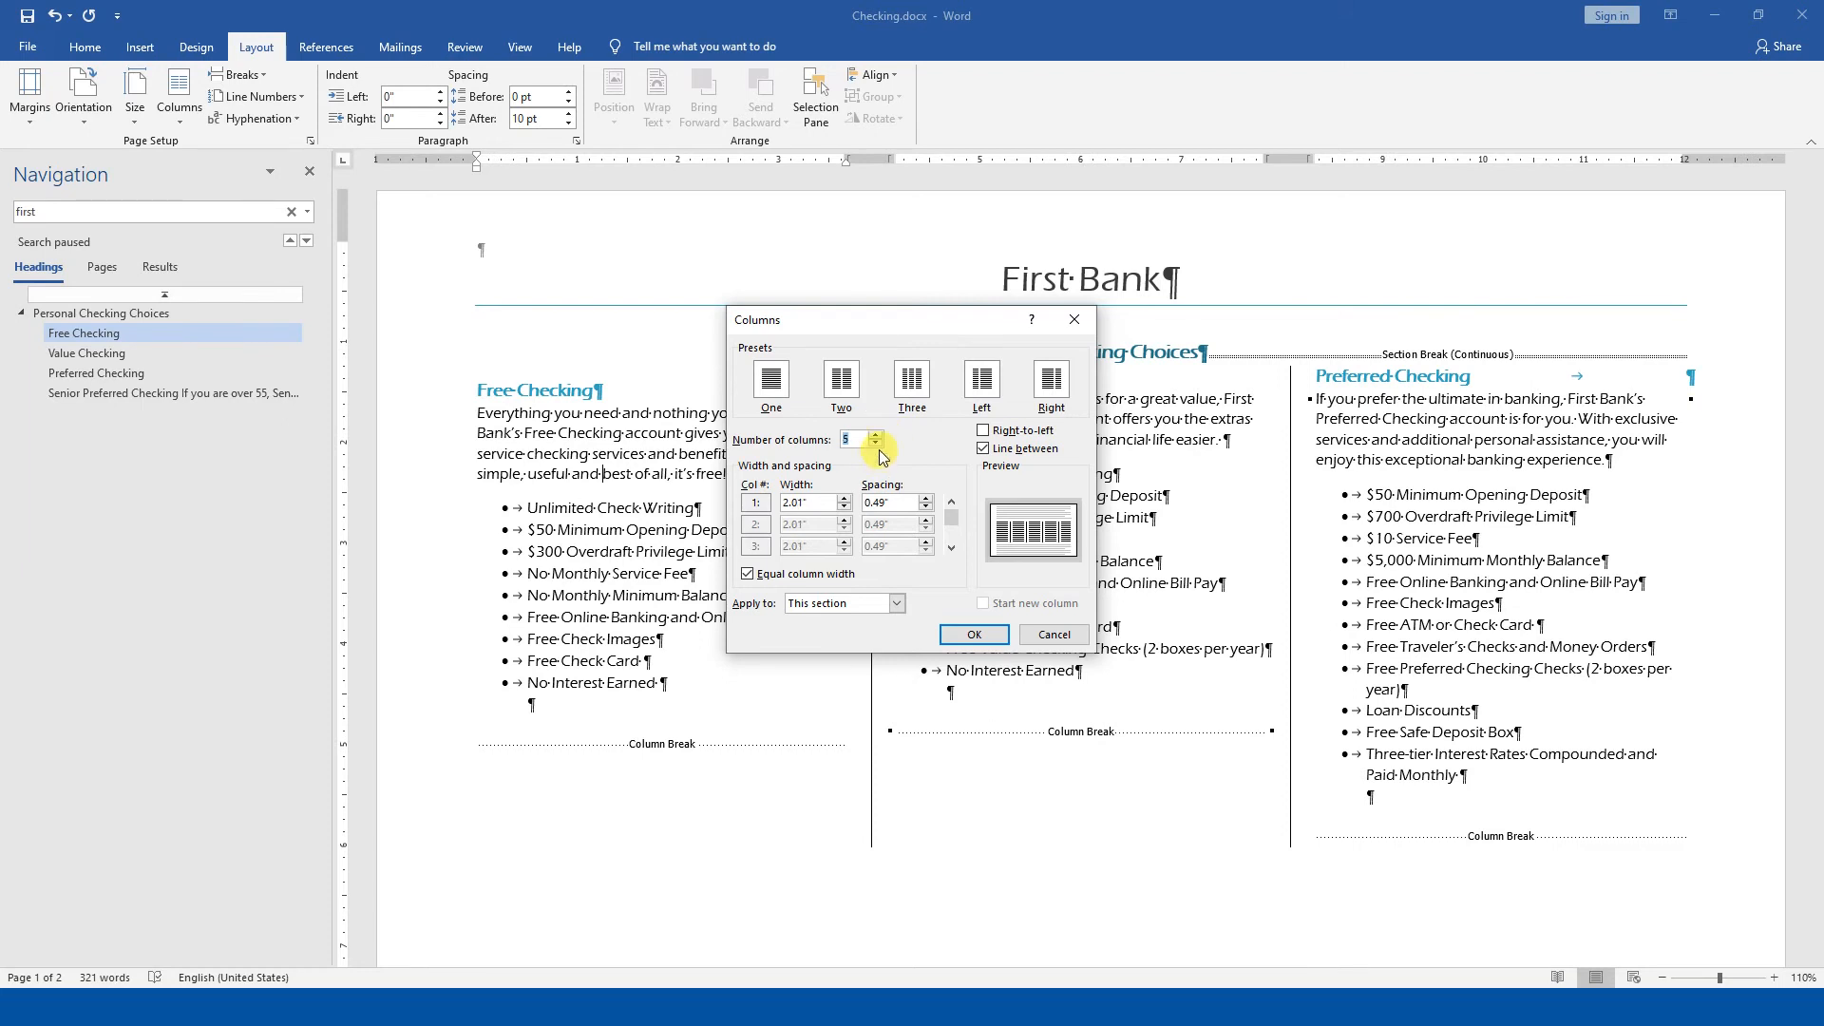
pyautogui.click(876, 446)
pyautogui.click(875, 434)
pyautogui.click(876, 446)
# - Turn Equal column width off, raise the number of columns to 5, and turn Equal column width back on
pyautogui.click(748, 574)
pyautogui.click(875, 434)
pyautogui.click(774, 567)
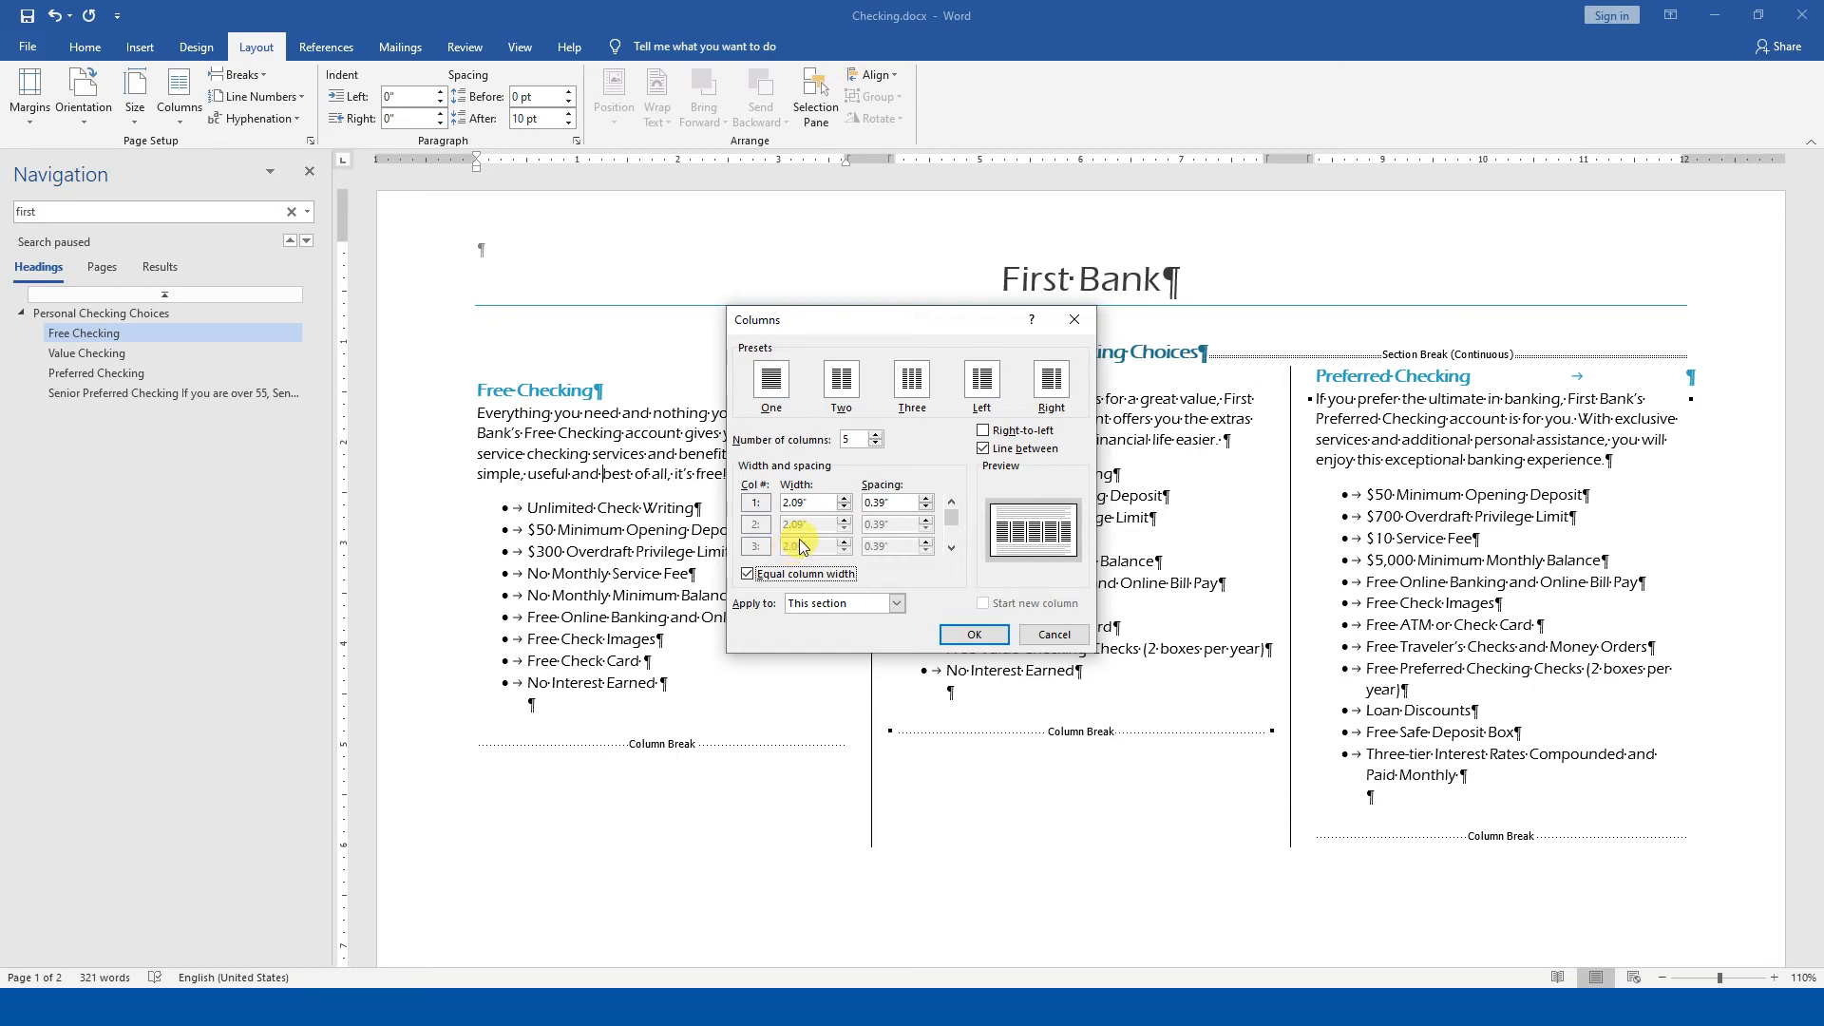
# - Try to set the width of the five equal columns to 3 inches
pyautogui.doubleClick(801, 502)
pyautogui.write('3')
pyautogui.press('Tab')
pyautogui.click(815, 501)
pyautogui.moveTo(810, 502); pyautogui.dragTo(750, 505)
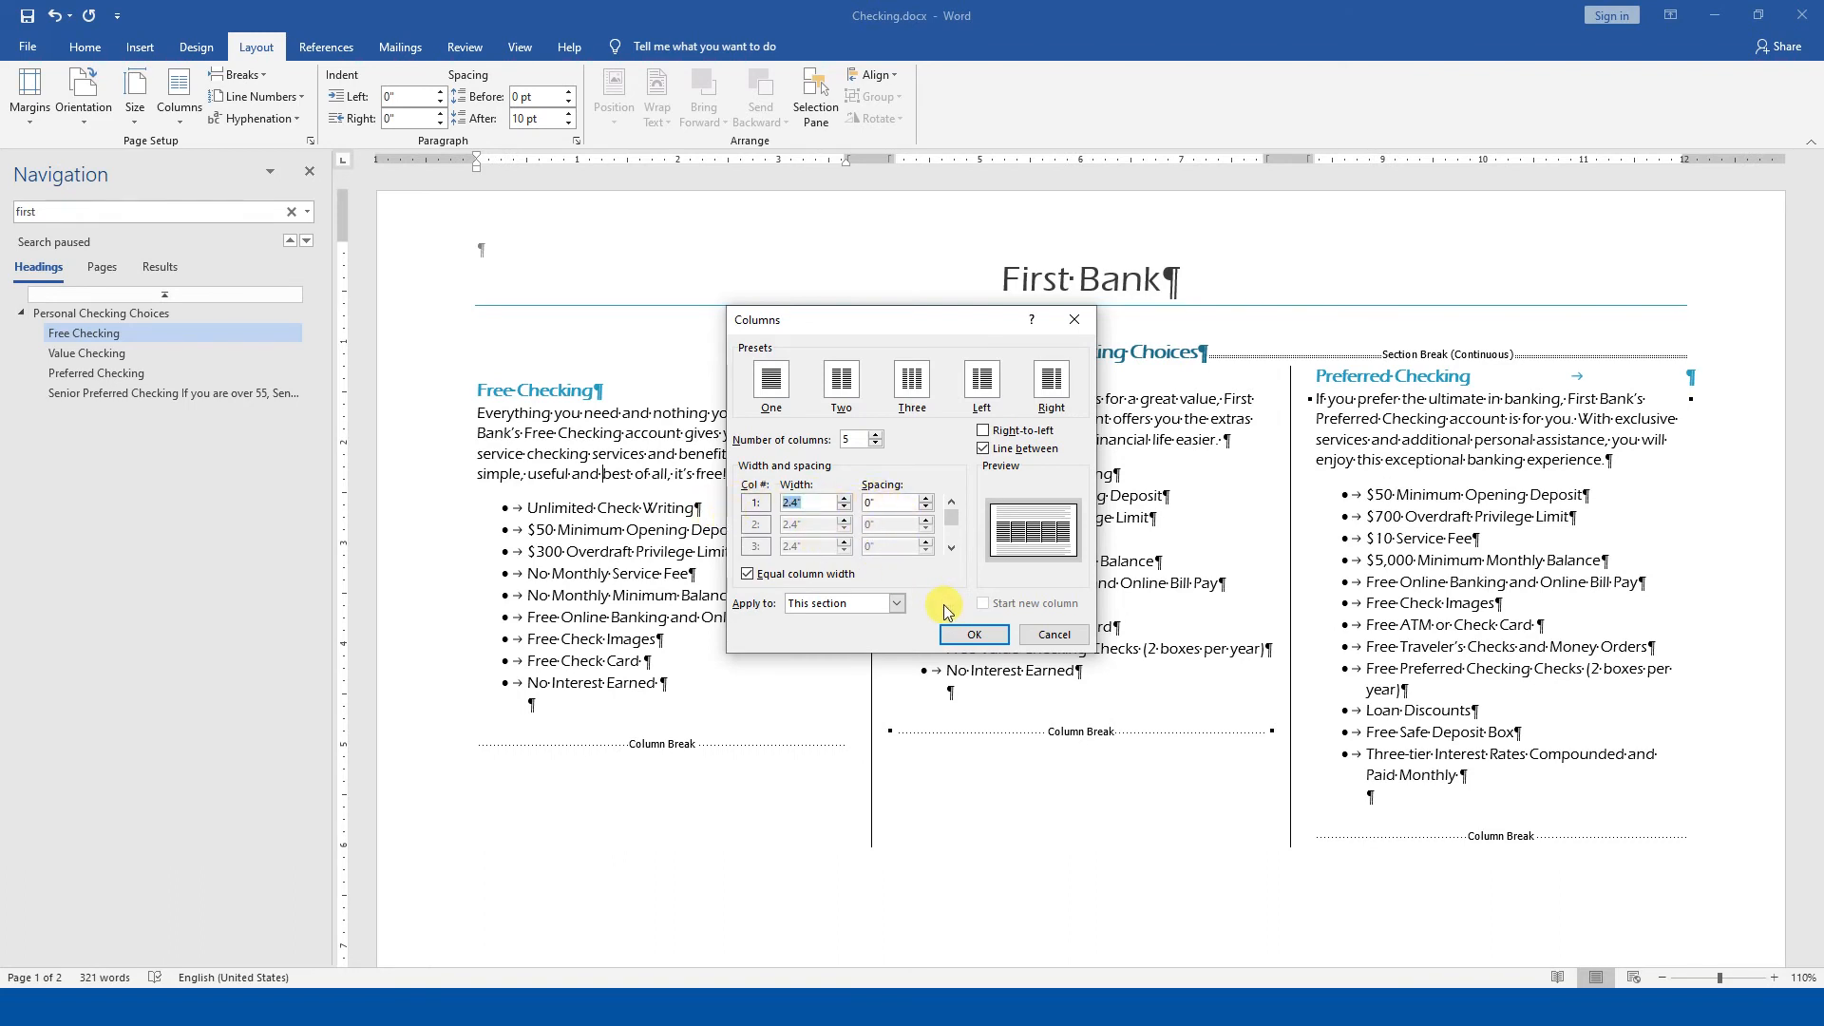
pyautogui.click(875, 444)
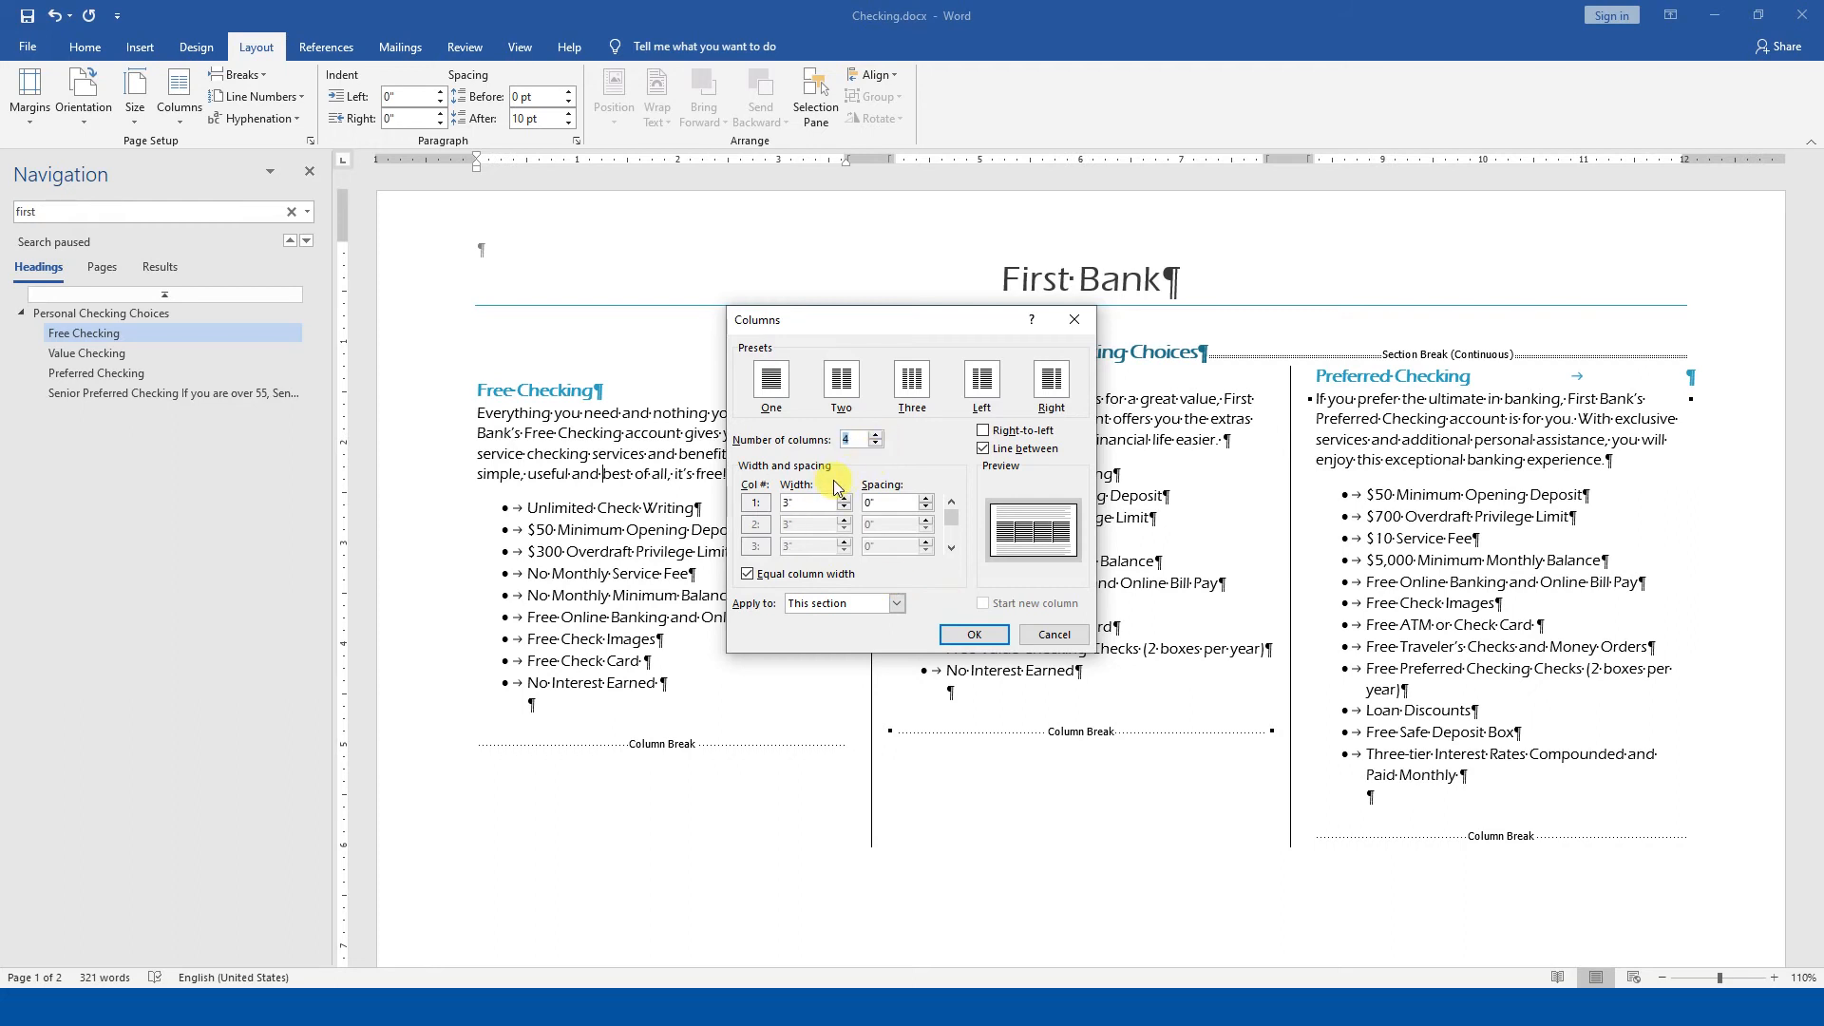
pyautogui.press('Tab')
pyautogui.press('Tab')
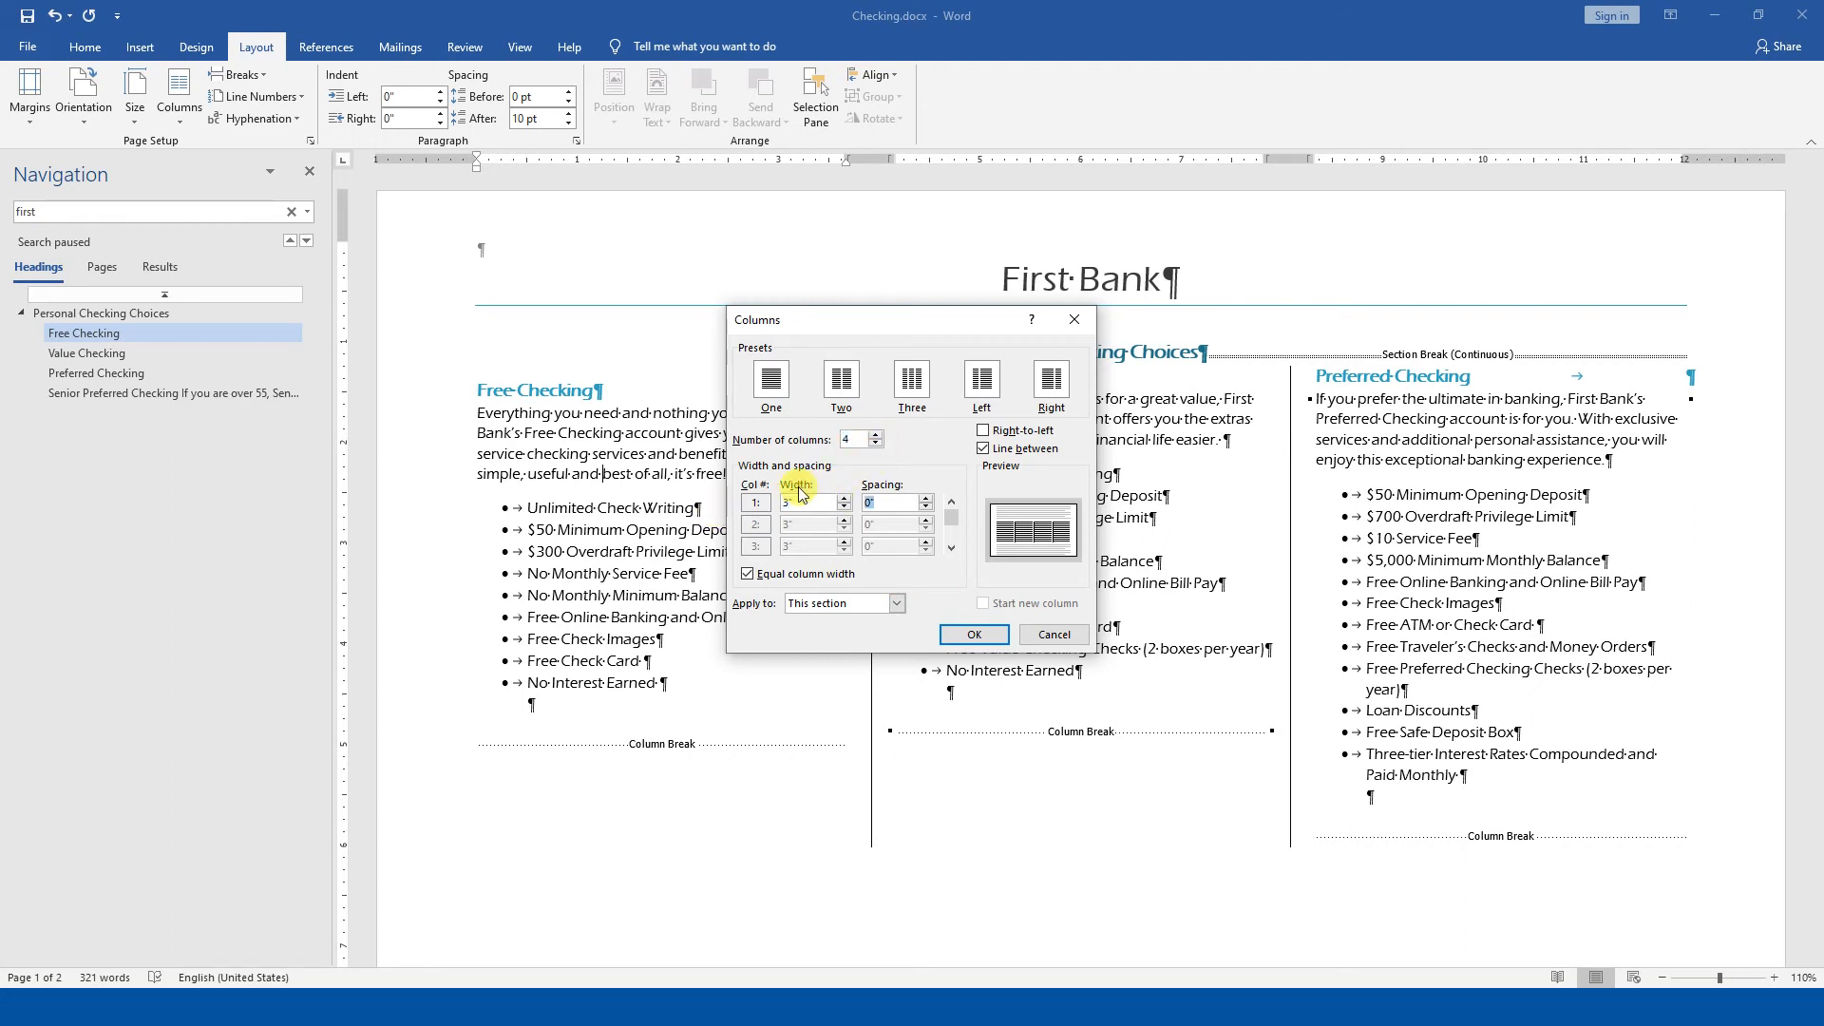
pyautogui.hotkey('ctrl', 'z')
pyautogui.click(878, 444)
pyautogui.click(875, 443)
pyautogui.moveTo(814, 501); pyautogui.dragTo(705, 505)
pyautogui.click(1054, 634)
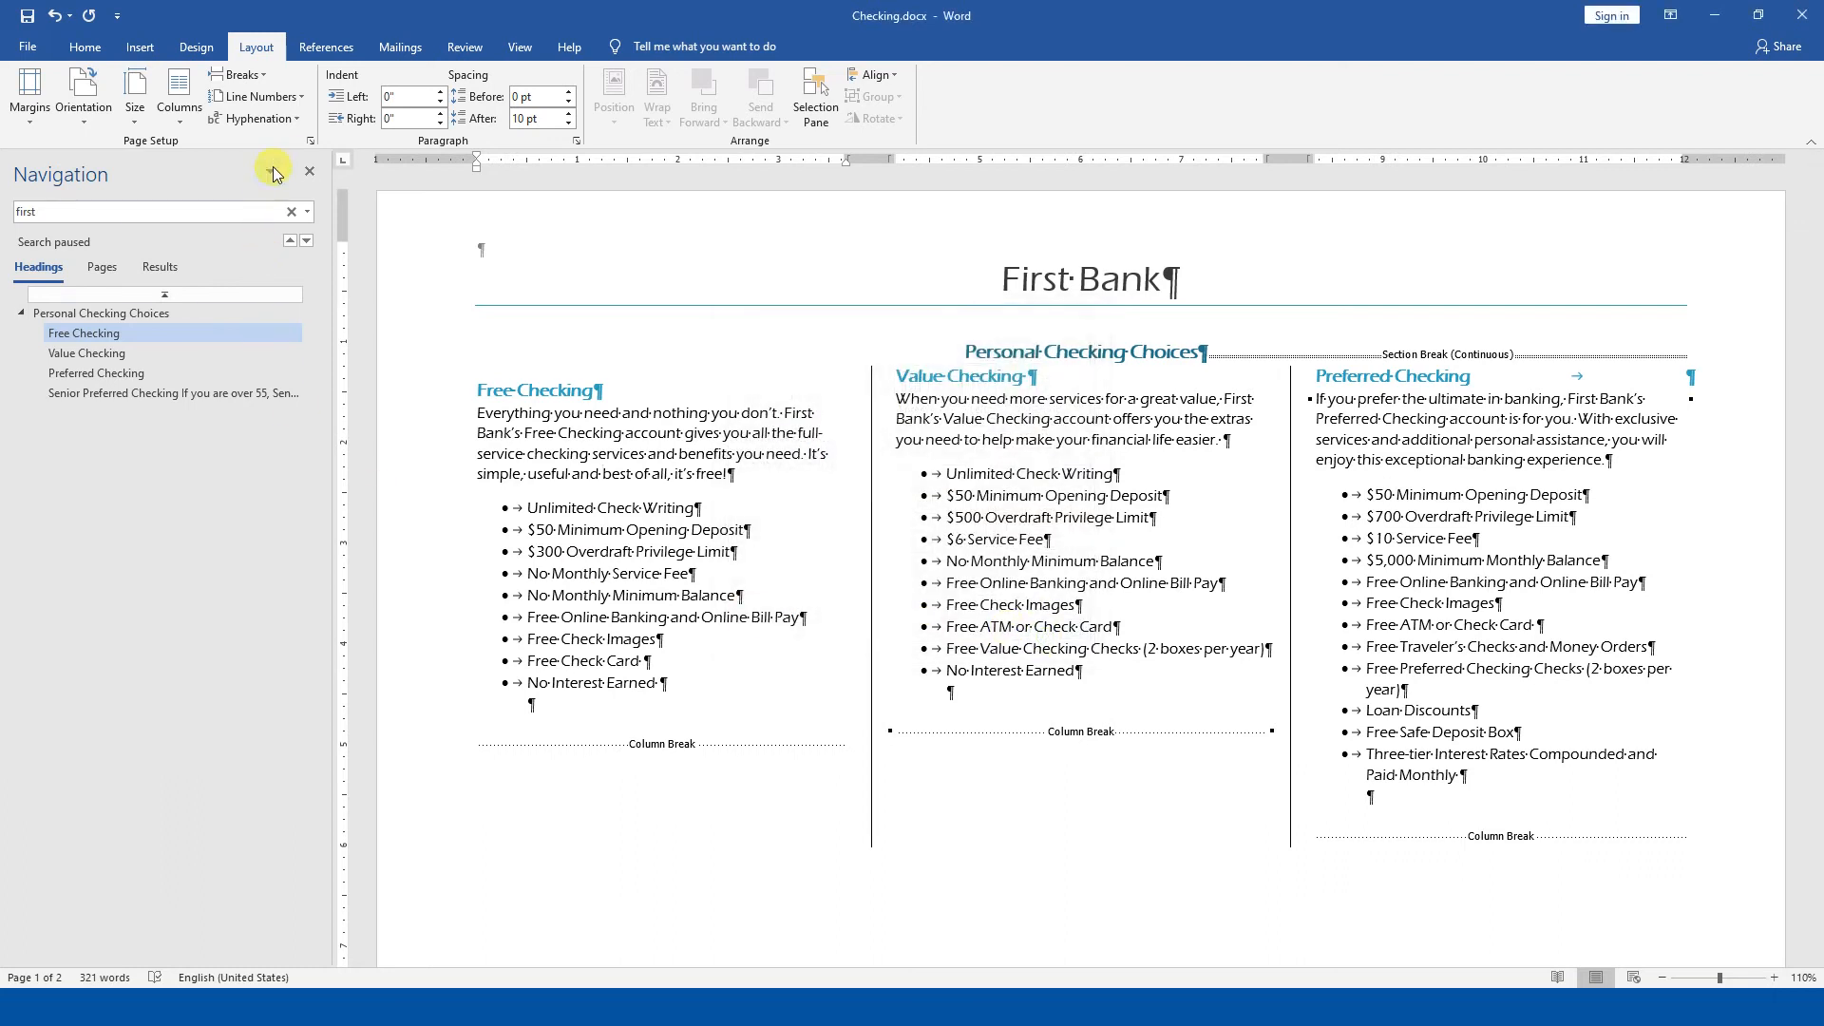
# - Open the detailed column settings for the account text and set 4 equal columns with 0.33-inch spacing
pyautogui.click(179, 95)
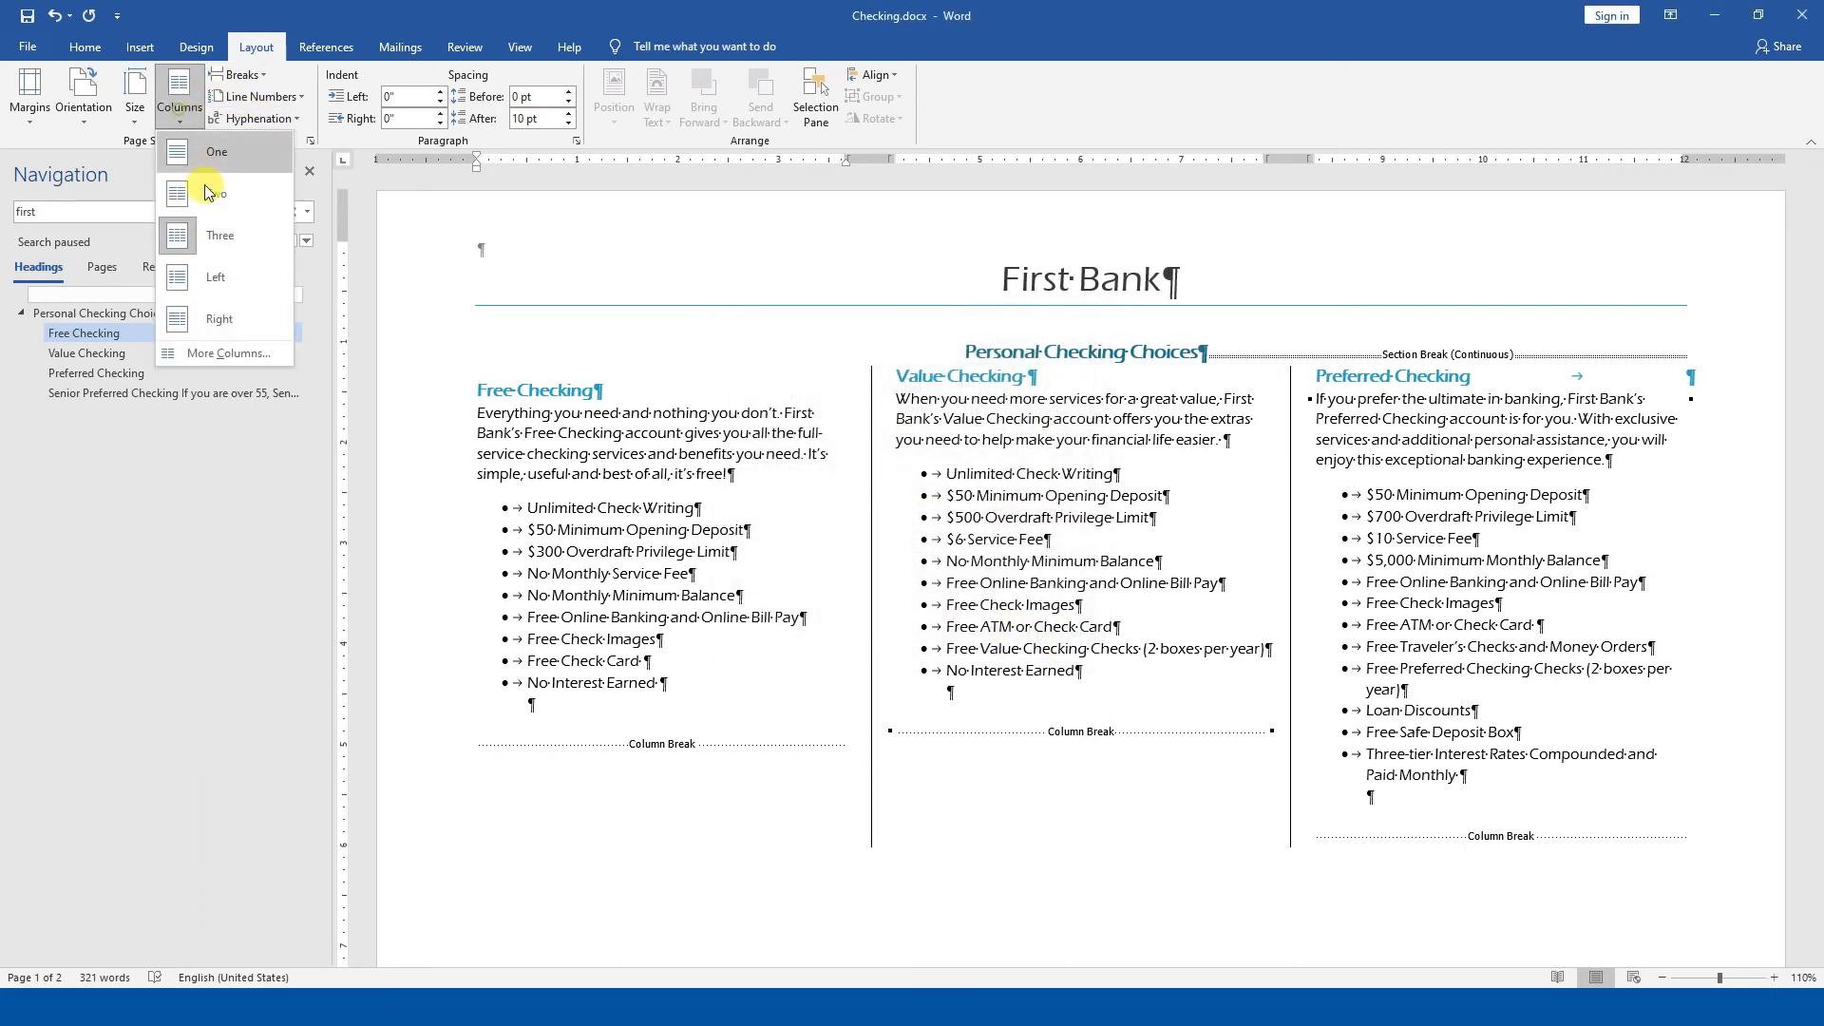
pyautogui.click(228, 353)
pyautogui.click(876, 434)
pyautogui.doubleClick(813, 503)
pyautogui.write('3')
pyautogui.press('Tab')
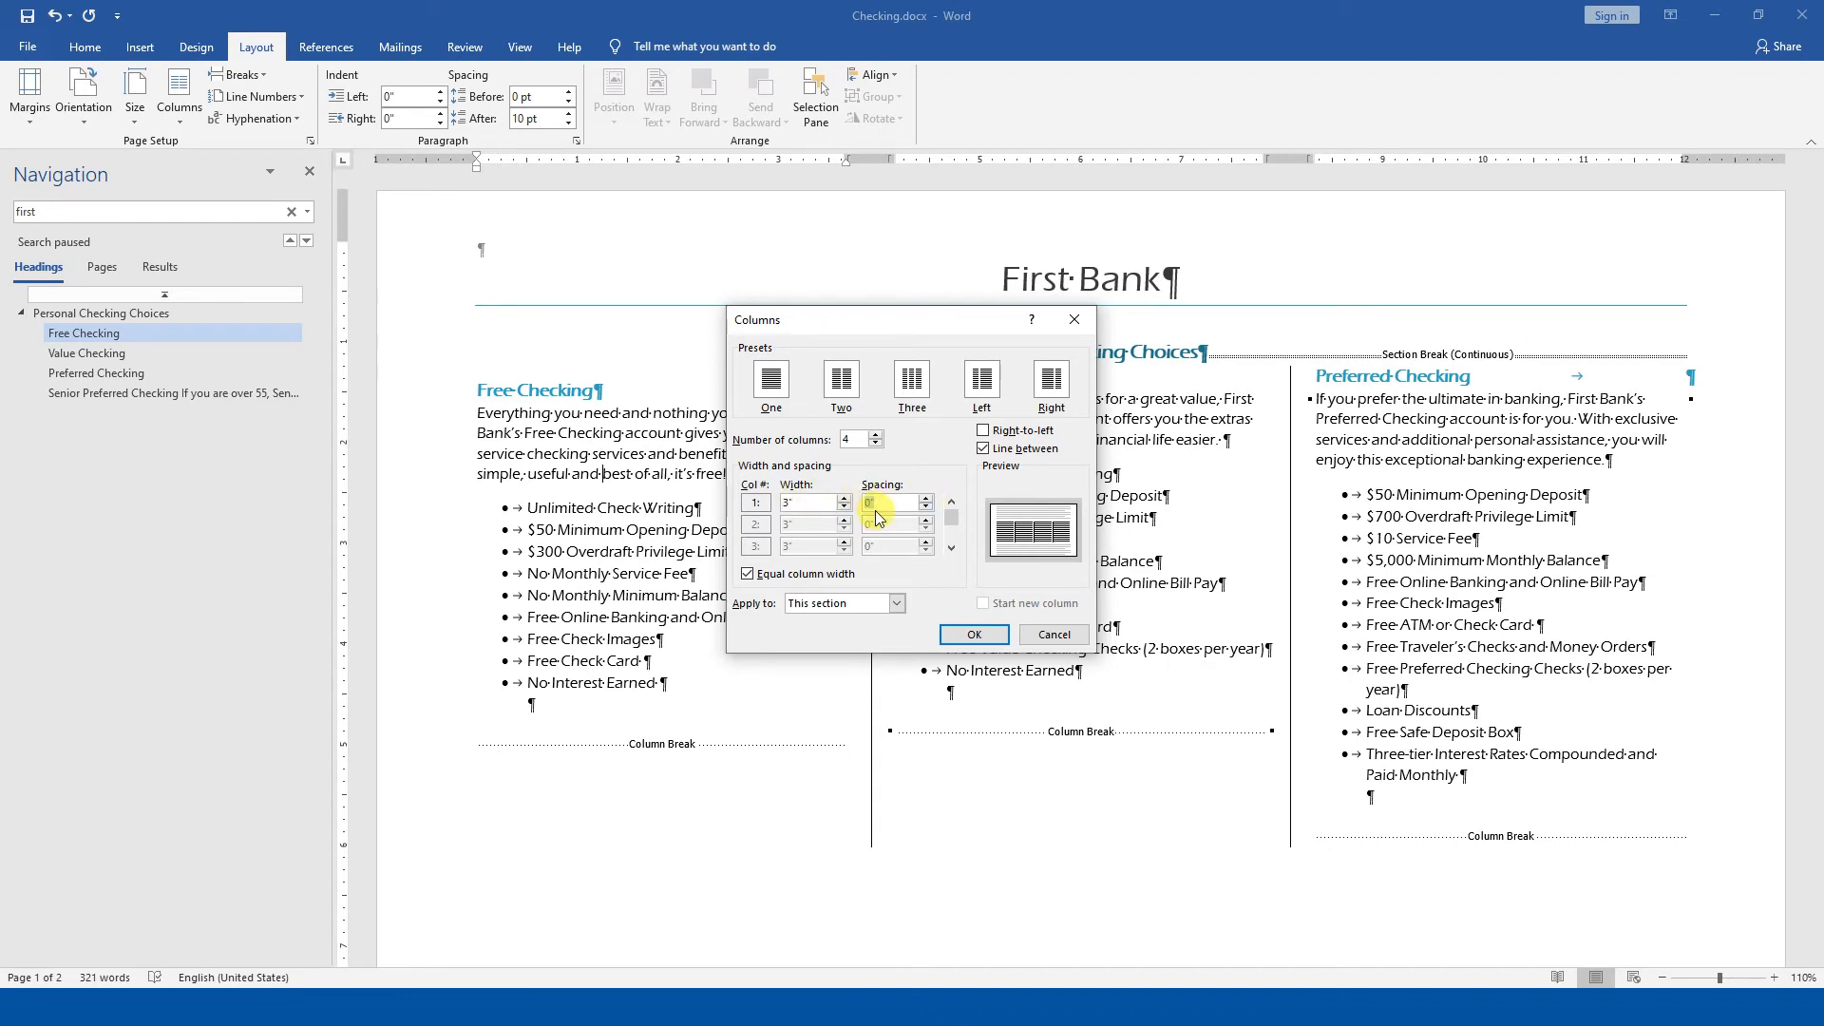
pyautogui.write('.33')
pyautogui.press('Tab')
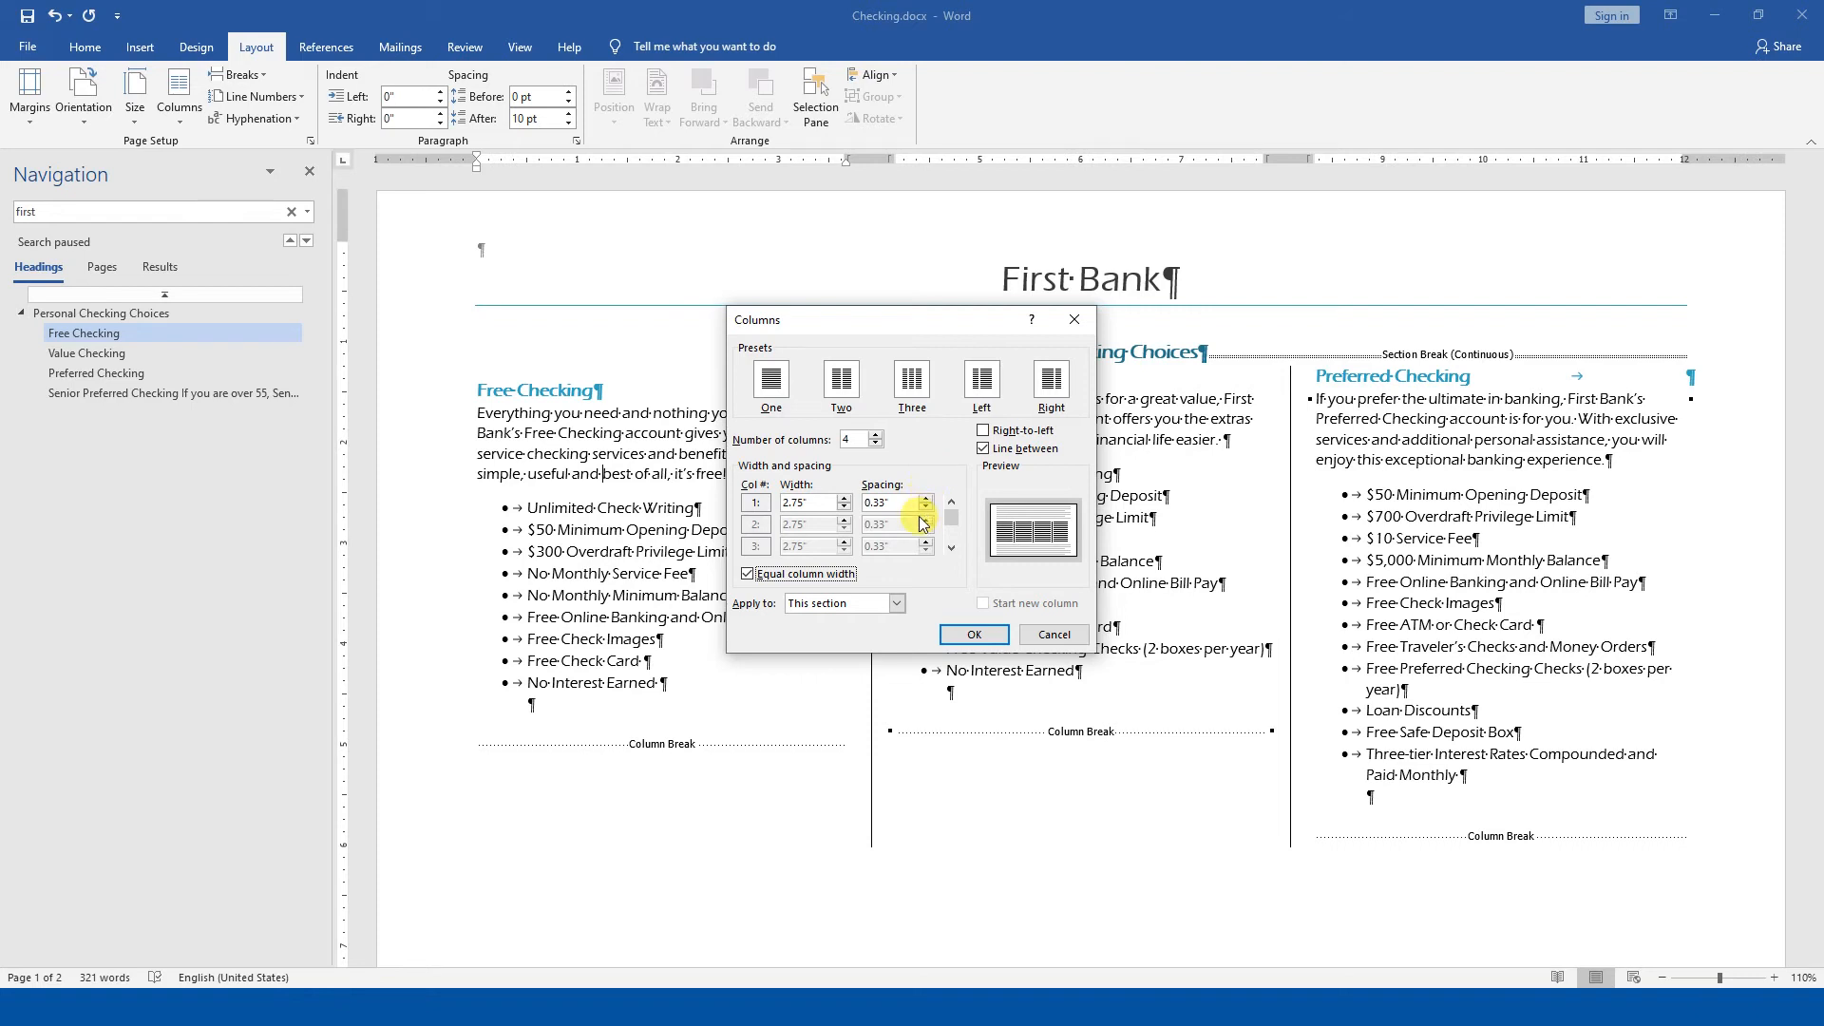
# - Try a 3-inch column width with 0 spacing, and return the width to 2.75 inches
pyautogui.click(808, 502)
pyautogui.write('3')
pyautogui.press('Tab')
pyautogui.write('0')
pyautogui.hotkey('shift', 'Tab')
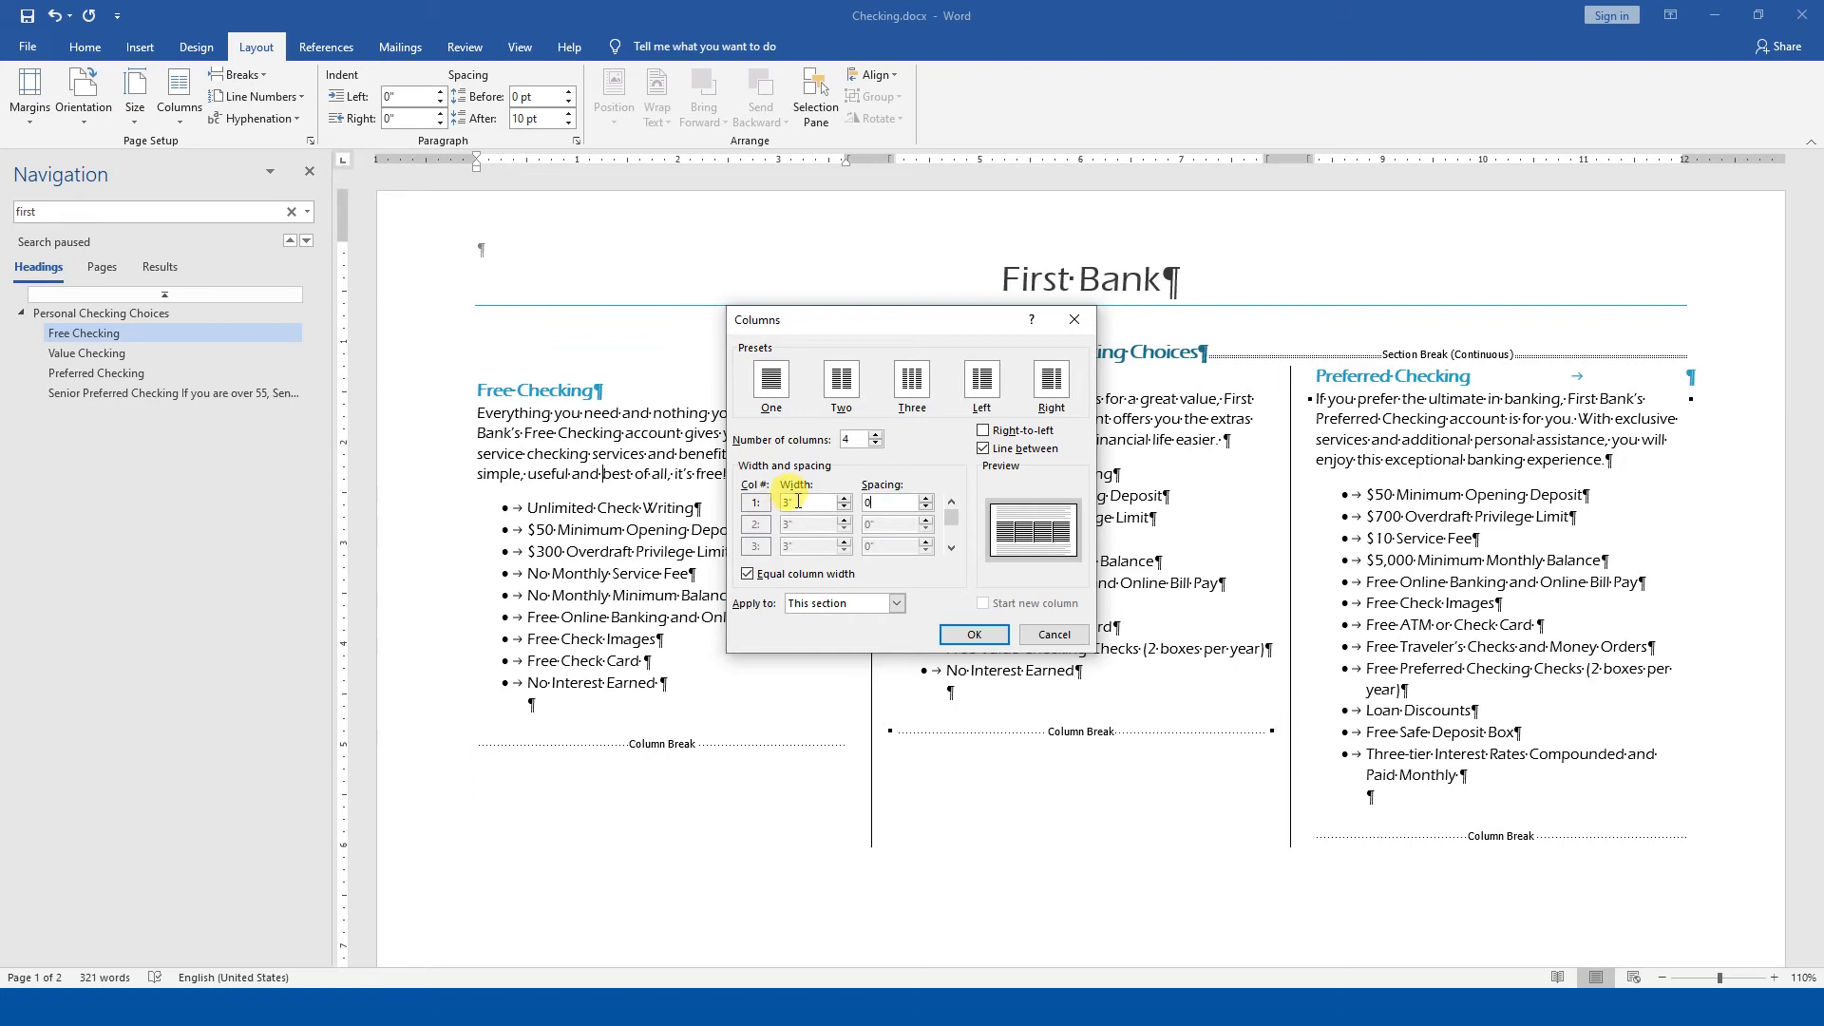
pyautogui.write('2.75')
pyautogui.press('Tab')
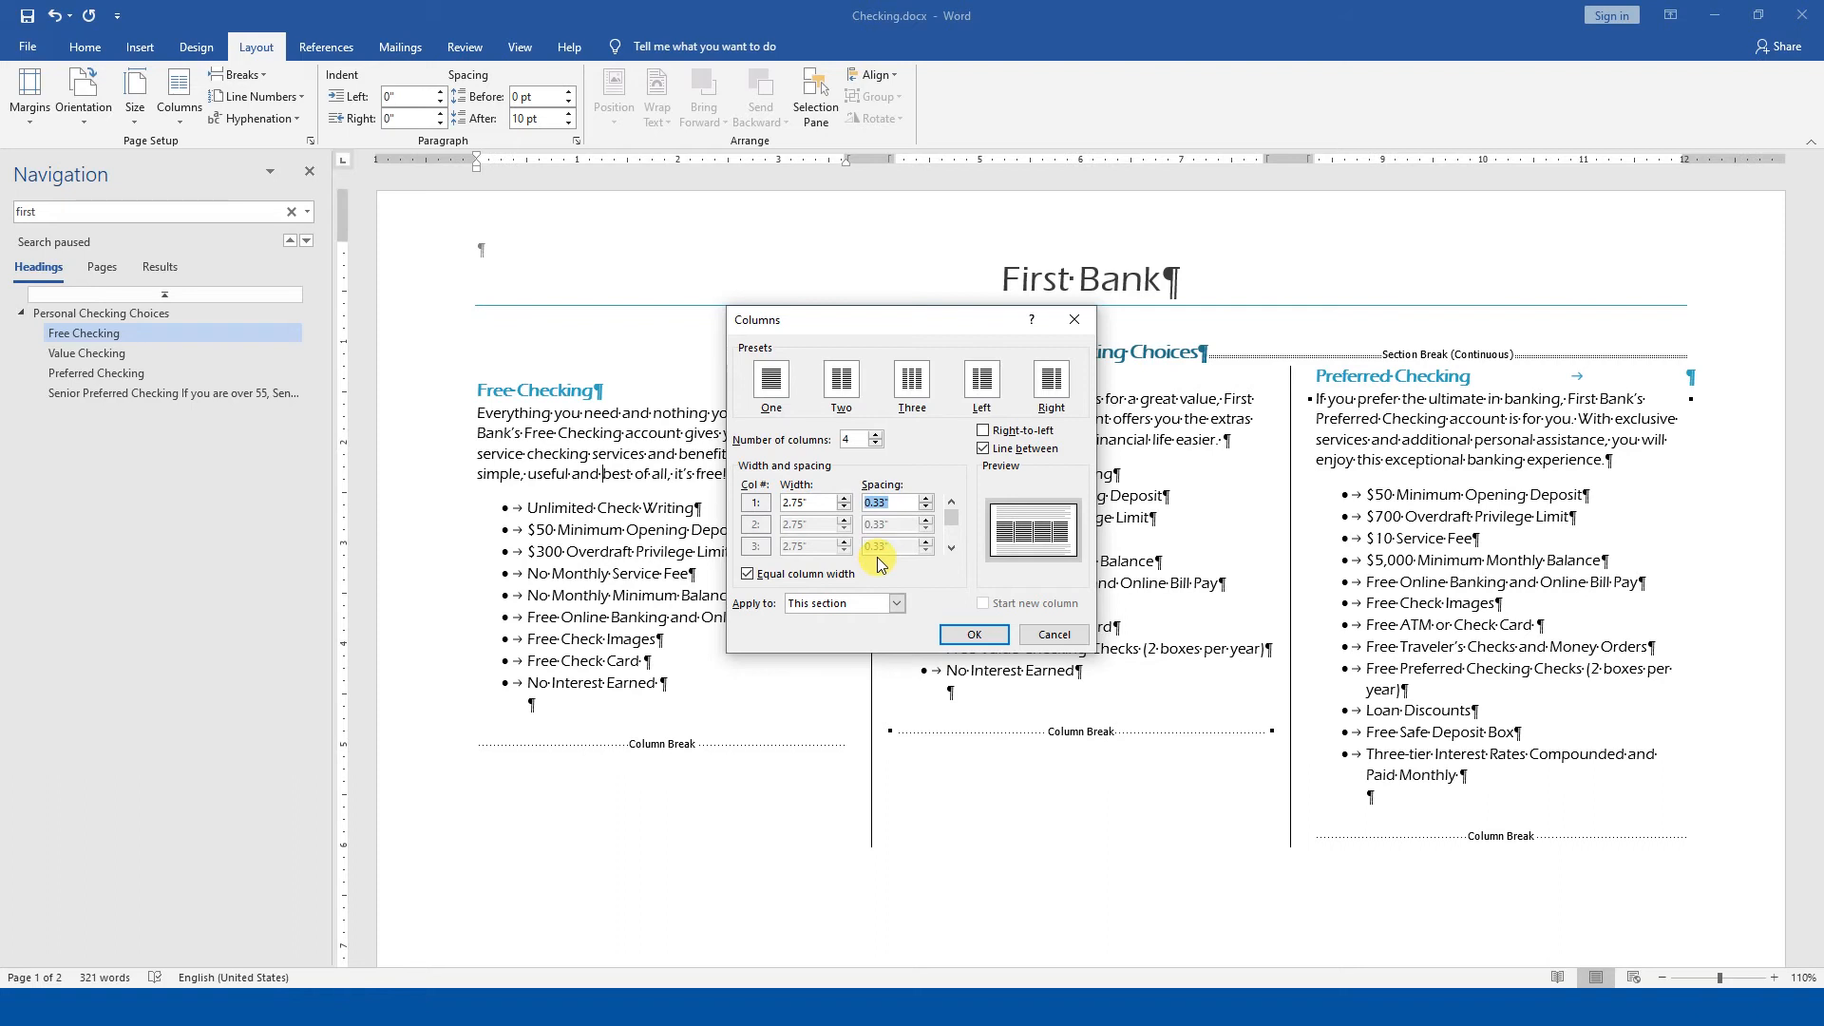
# - Step the column spacing down and up, set the width of the four equal columns to 2.75 inches, and apply the settings
pyautogui.click(926, 508)
pyautogui.click(927, 508)
pyautogui.click(927, 509)
pyautogui.click(926, 500)
pyautogui.click(926, 500)
pyautogui.doubleClick(806, 504)
pyautogui.press('BackSpace')
pyautogui.write('2.75')
pyautogui.press('Tab')
pyautogui.click(992, 636)
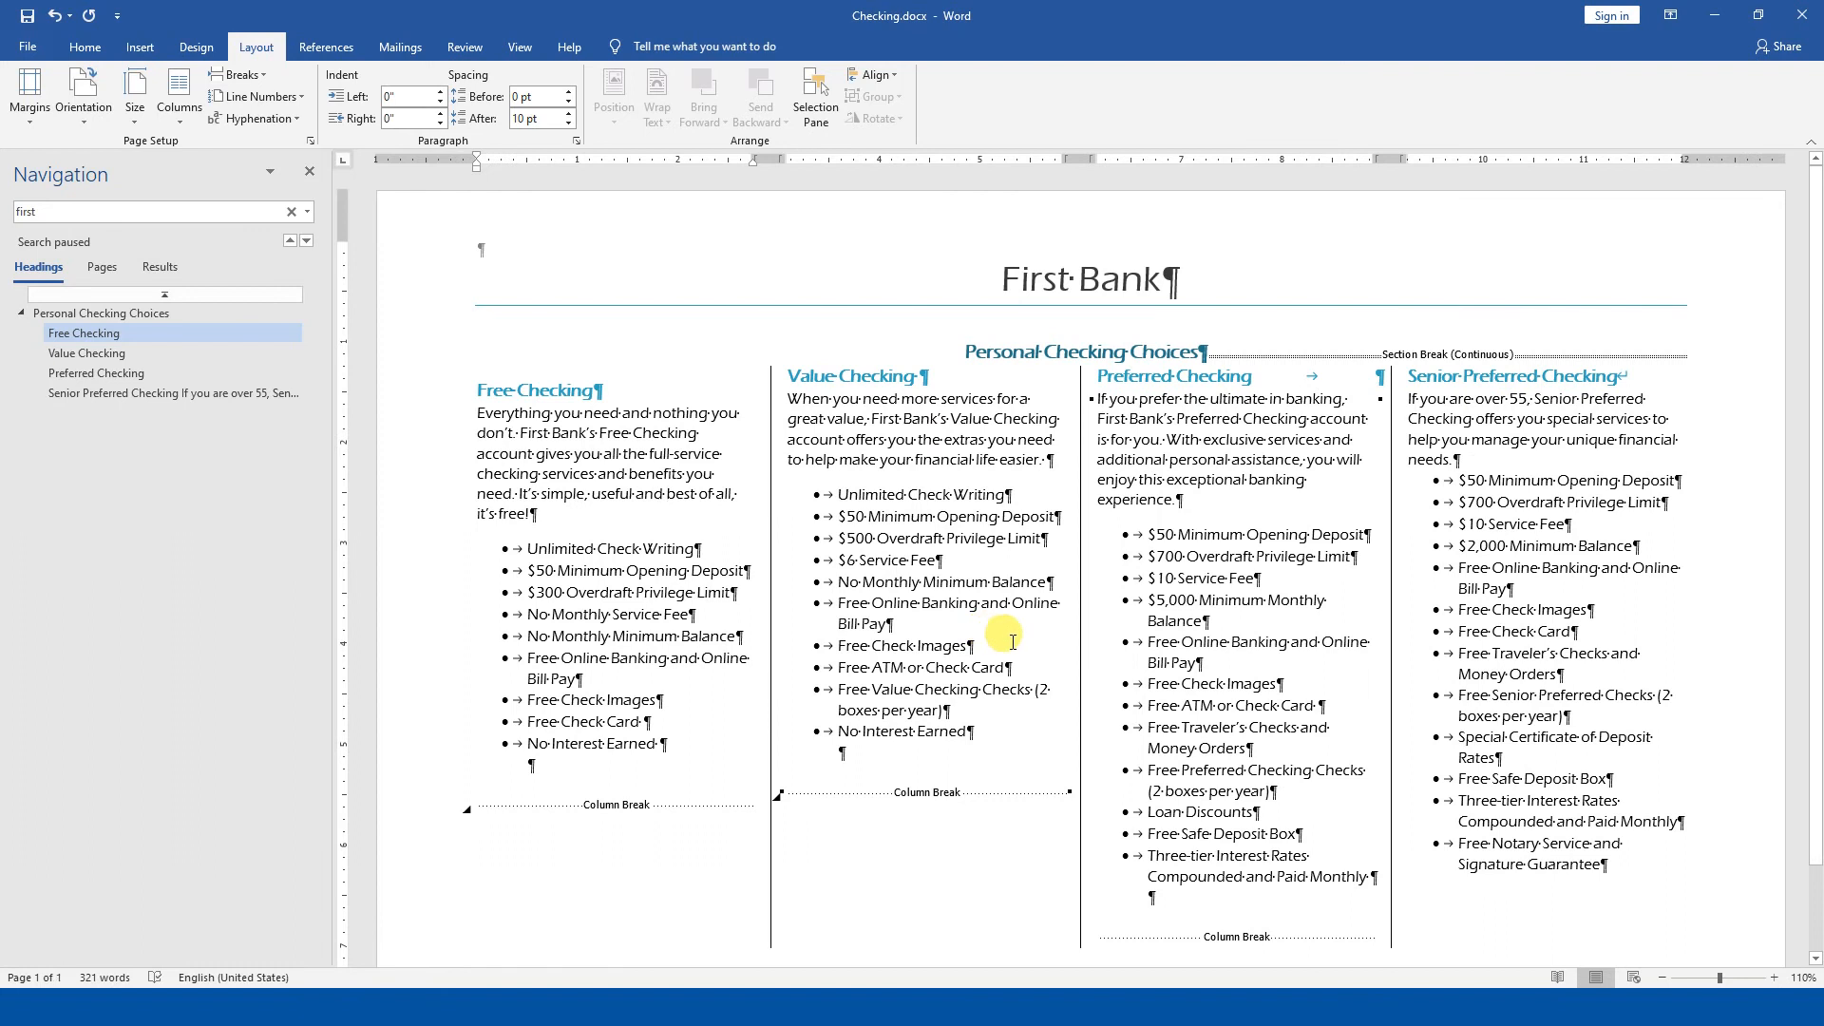
# - Check the four-column page from title to end, including in the print preview
pyautogui.scroll(-1, 992, 637)
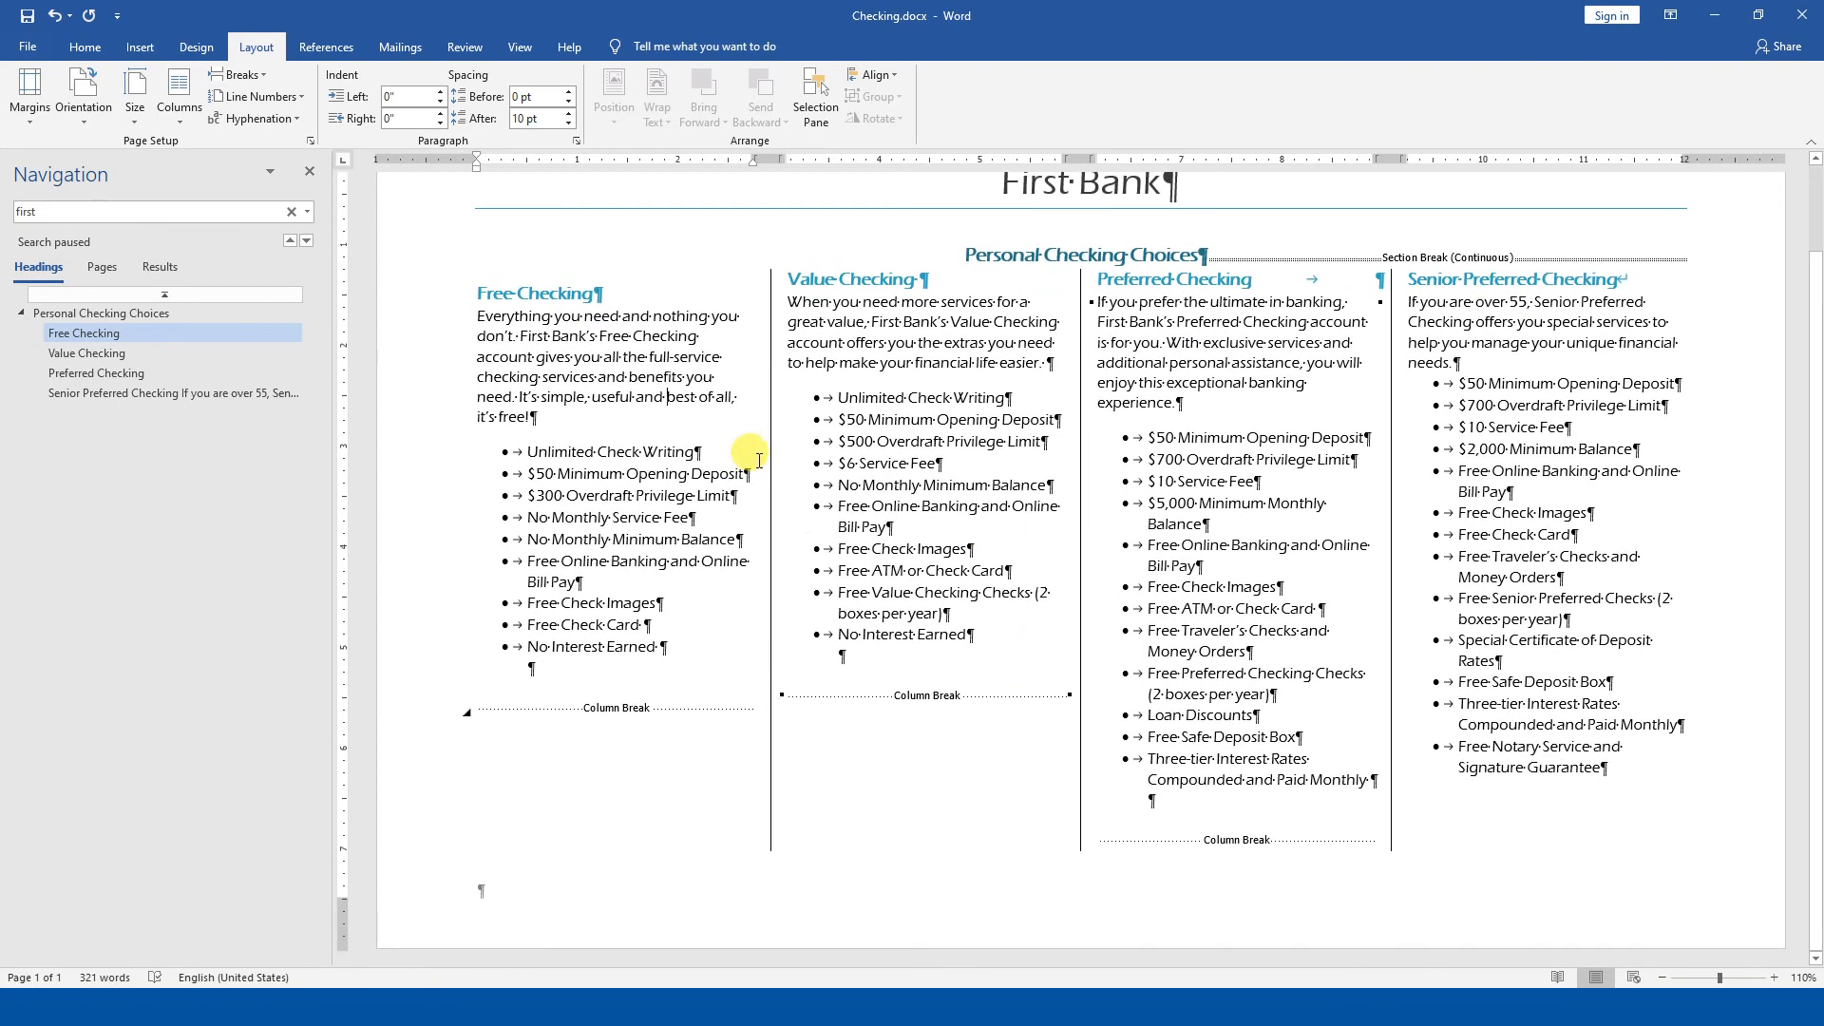
pyautogui.scroll(1, 851, 472)
pyautogui.click(1102, 278)
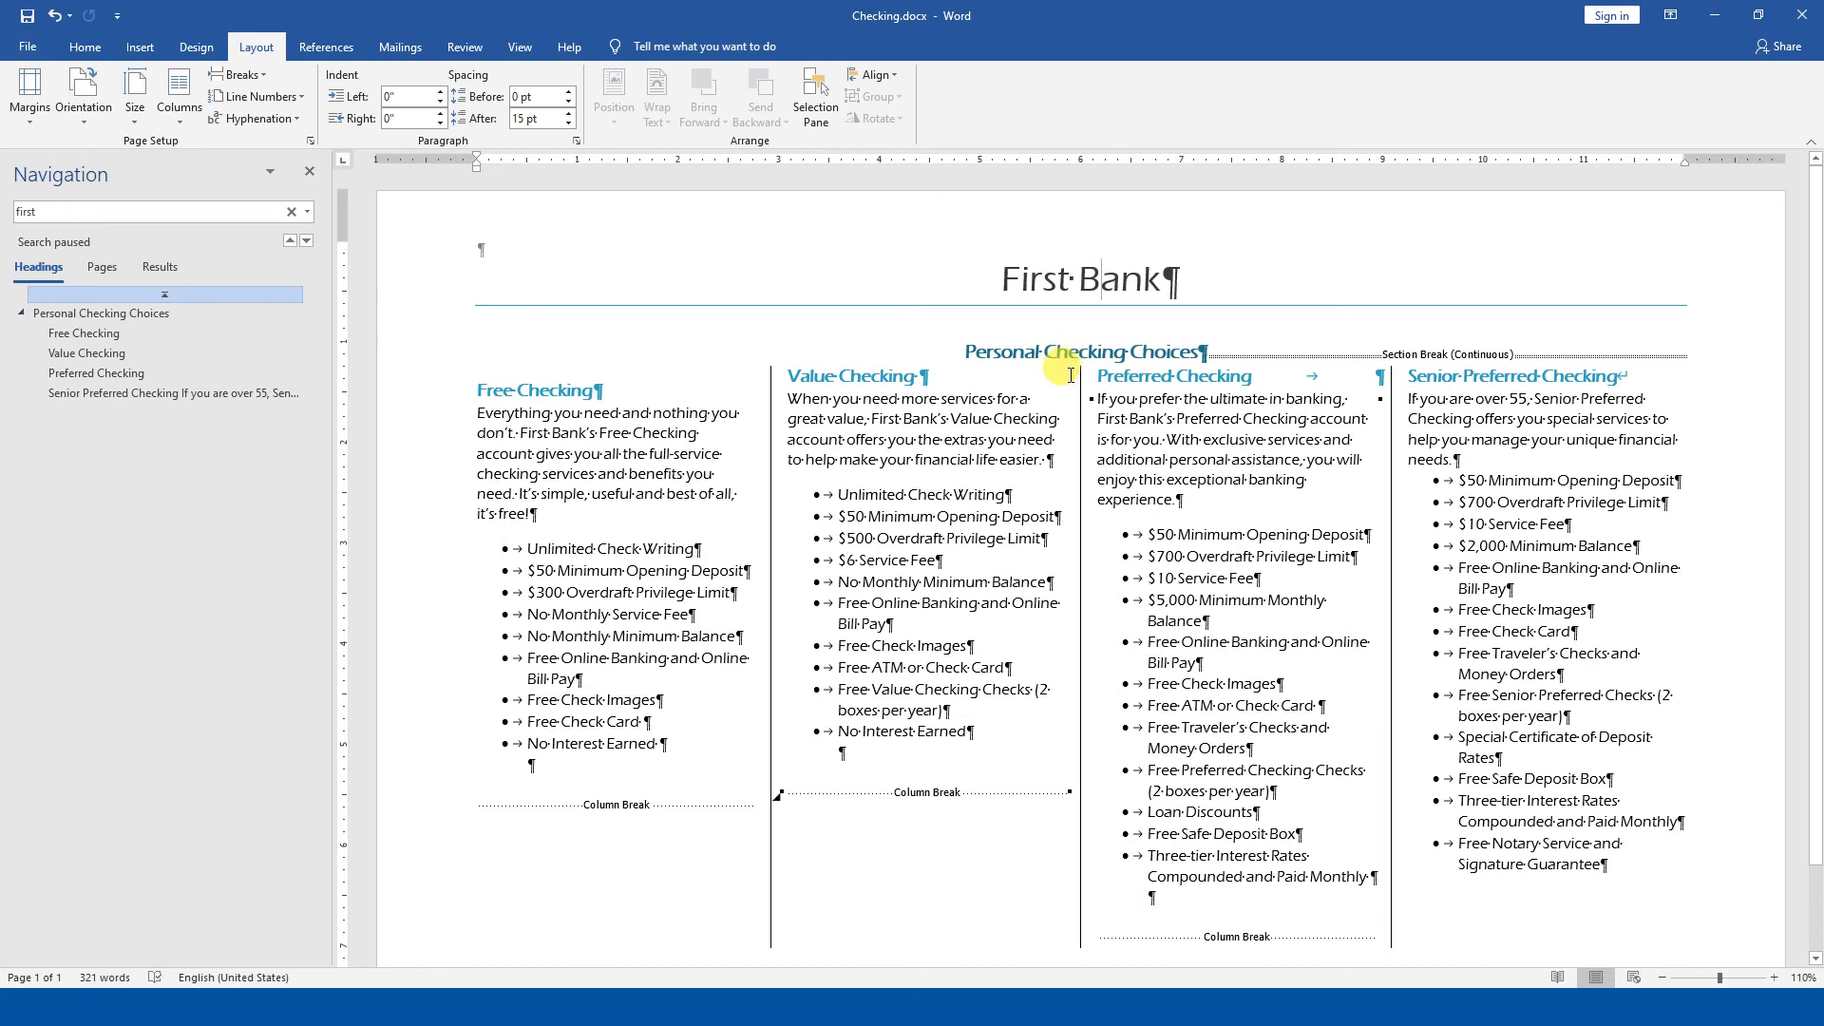
pyautogui.hotkey('ctrl', 'p')
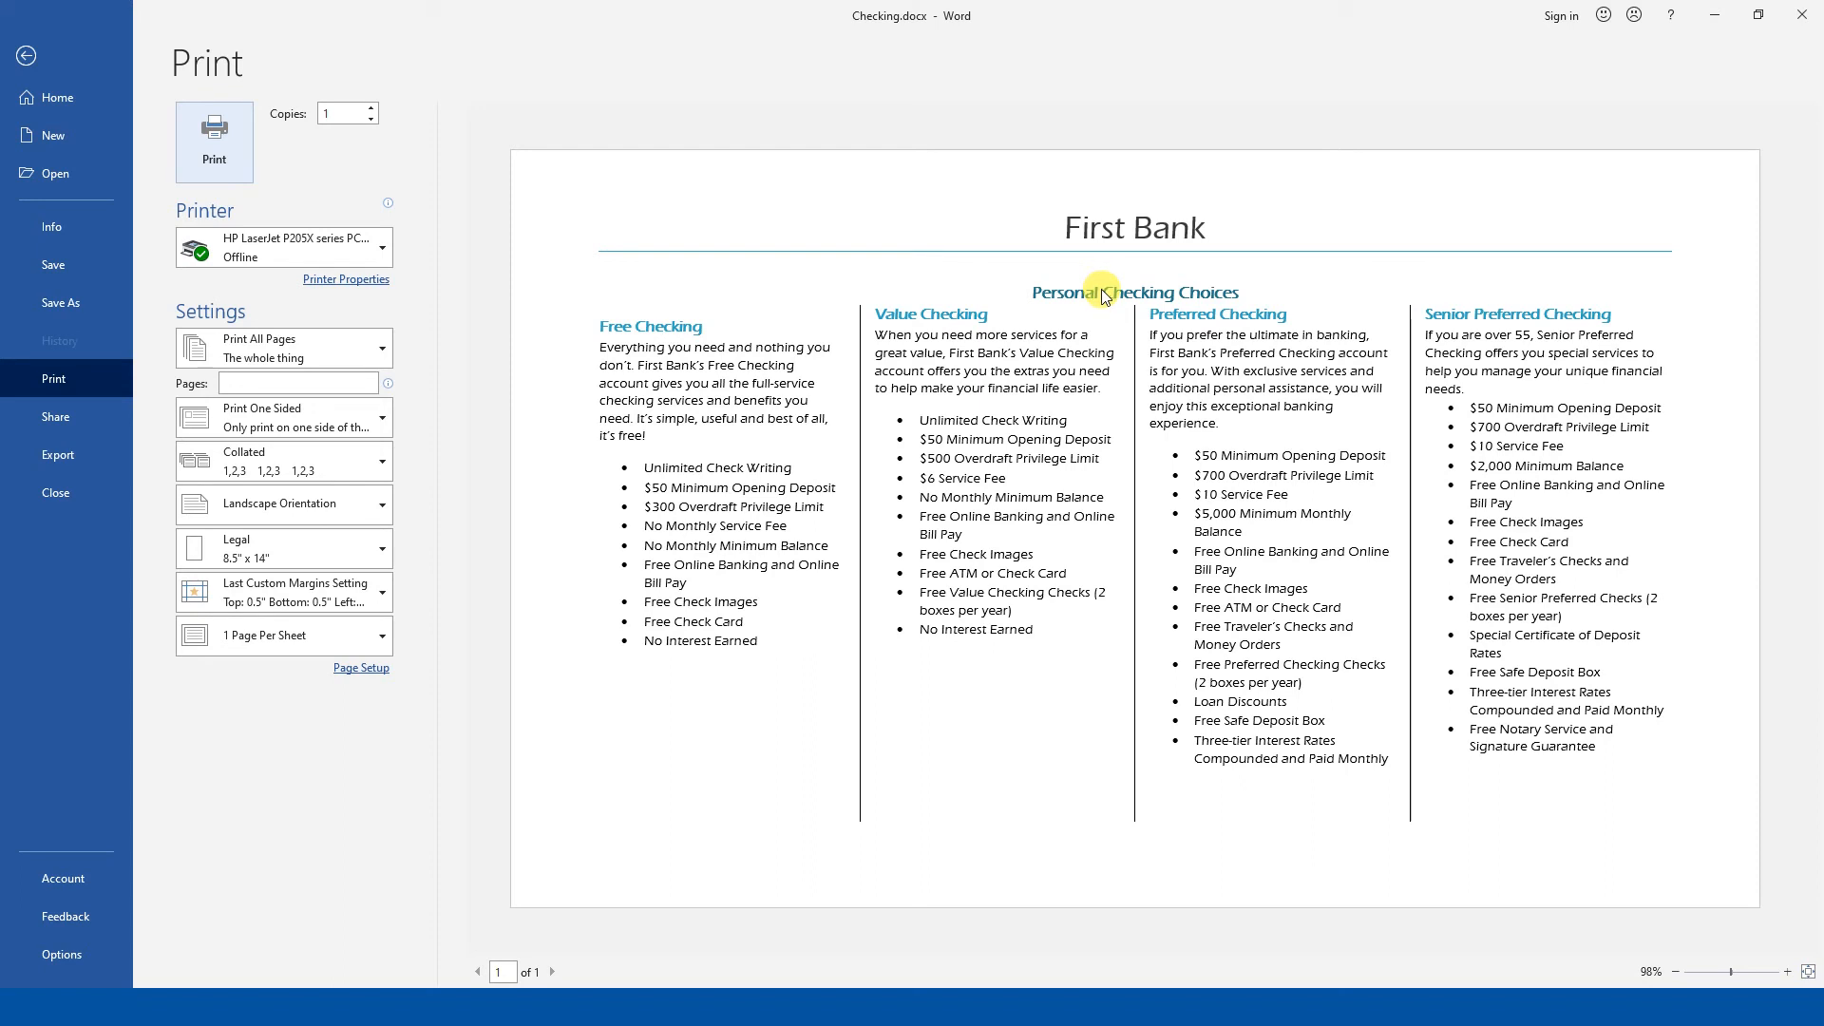
pyautogui.press('Escape')
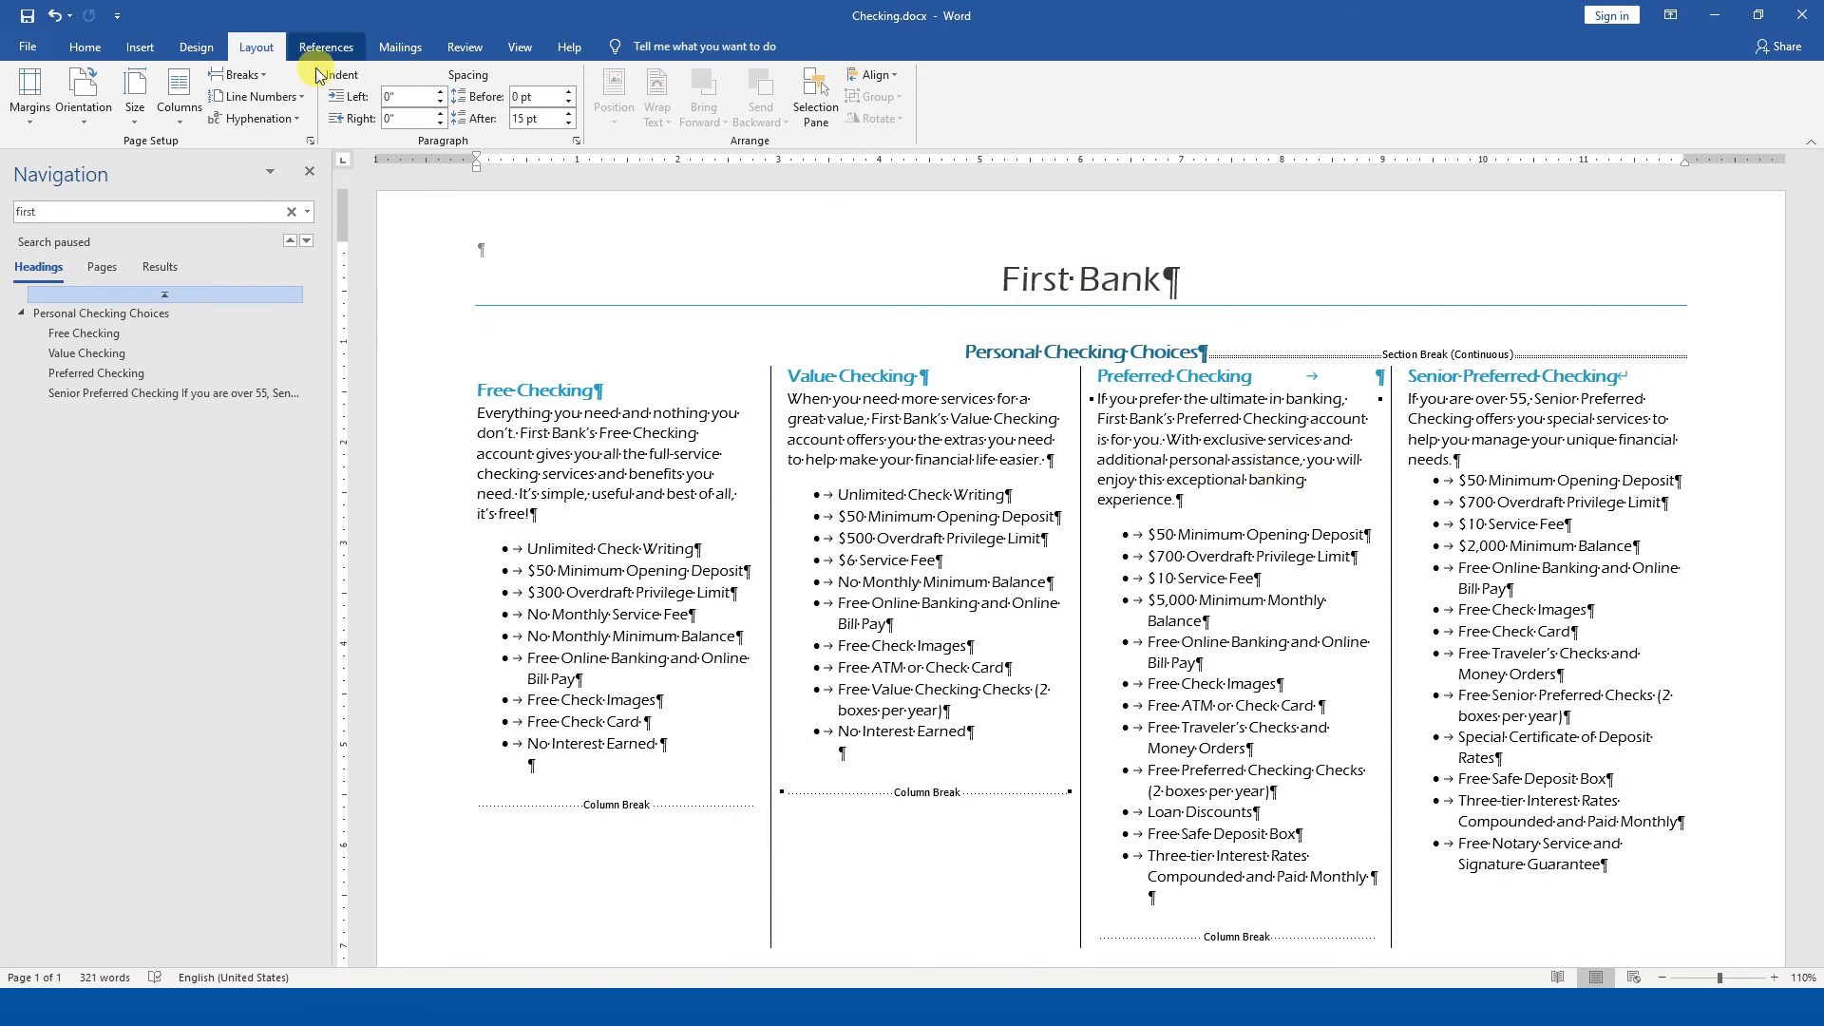
pyautogui.click(179, 95)
pyautogui.click(241, 353)
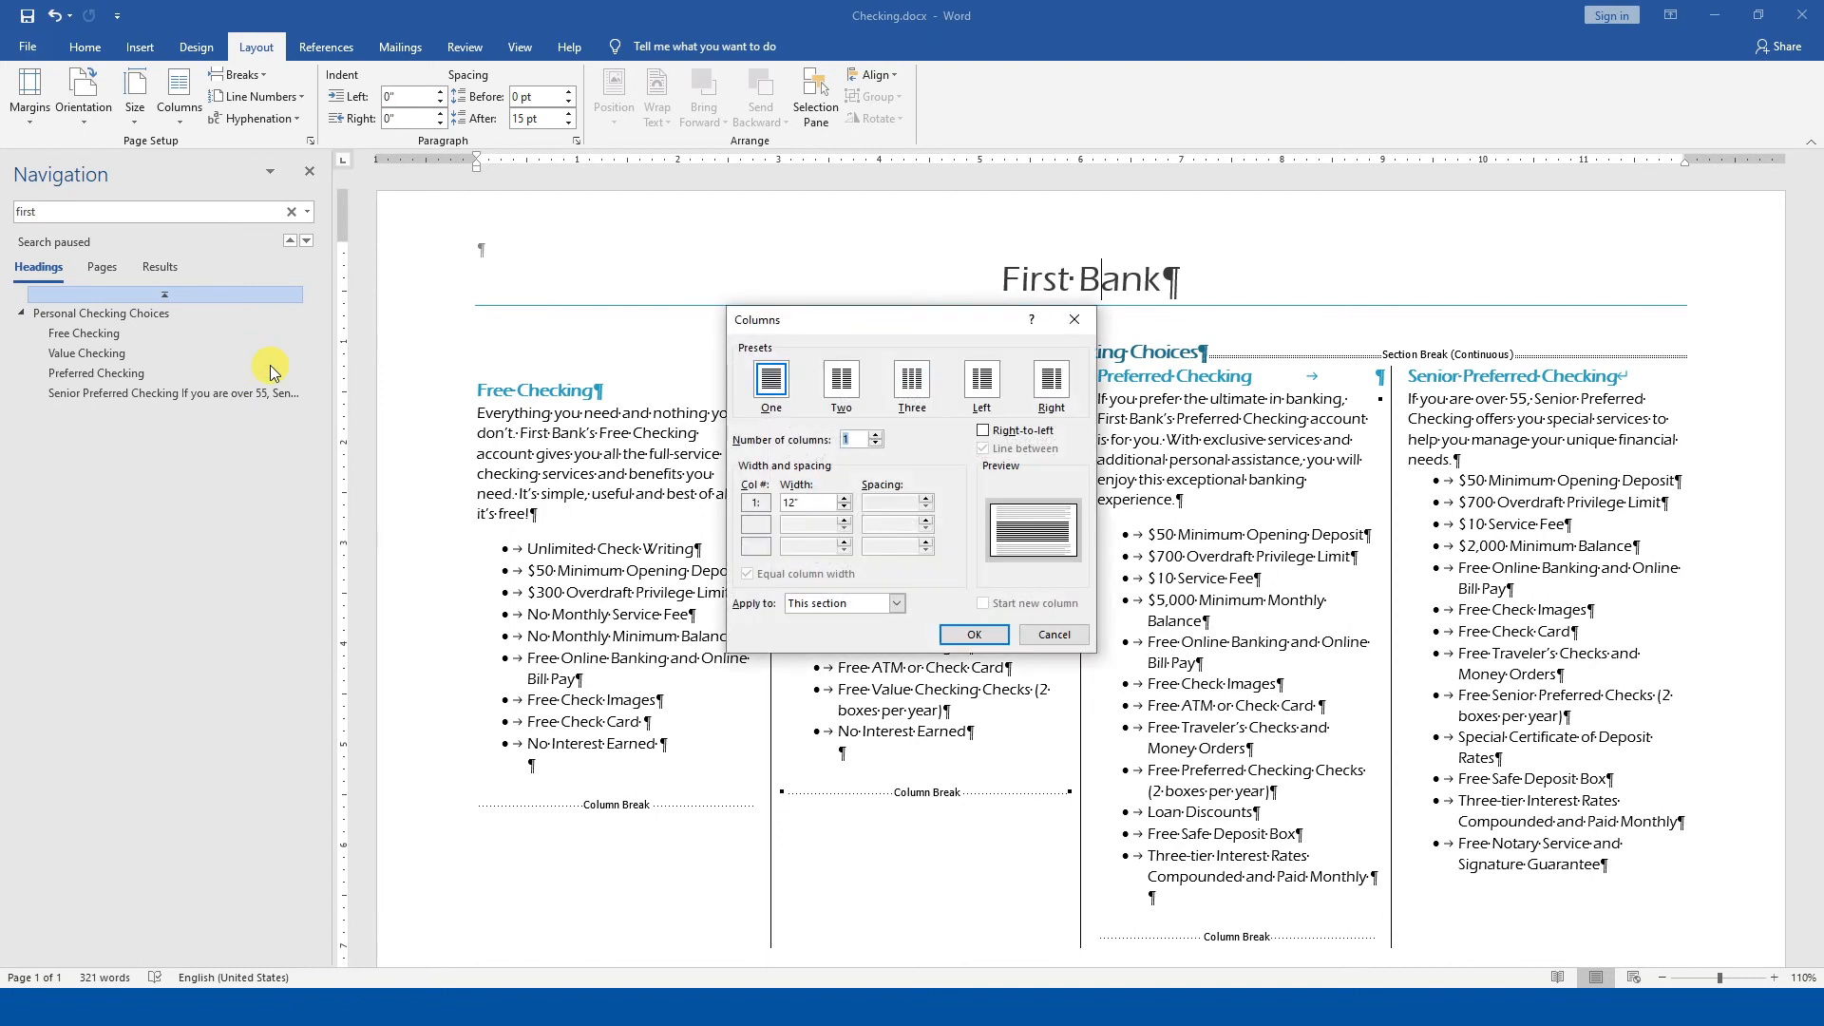
pyautogui.press('Escape')
# - Set the spacing between the four account columns to 0 inches and check the page in the print preview
pyautogui.click(697, 614)
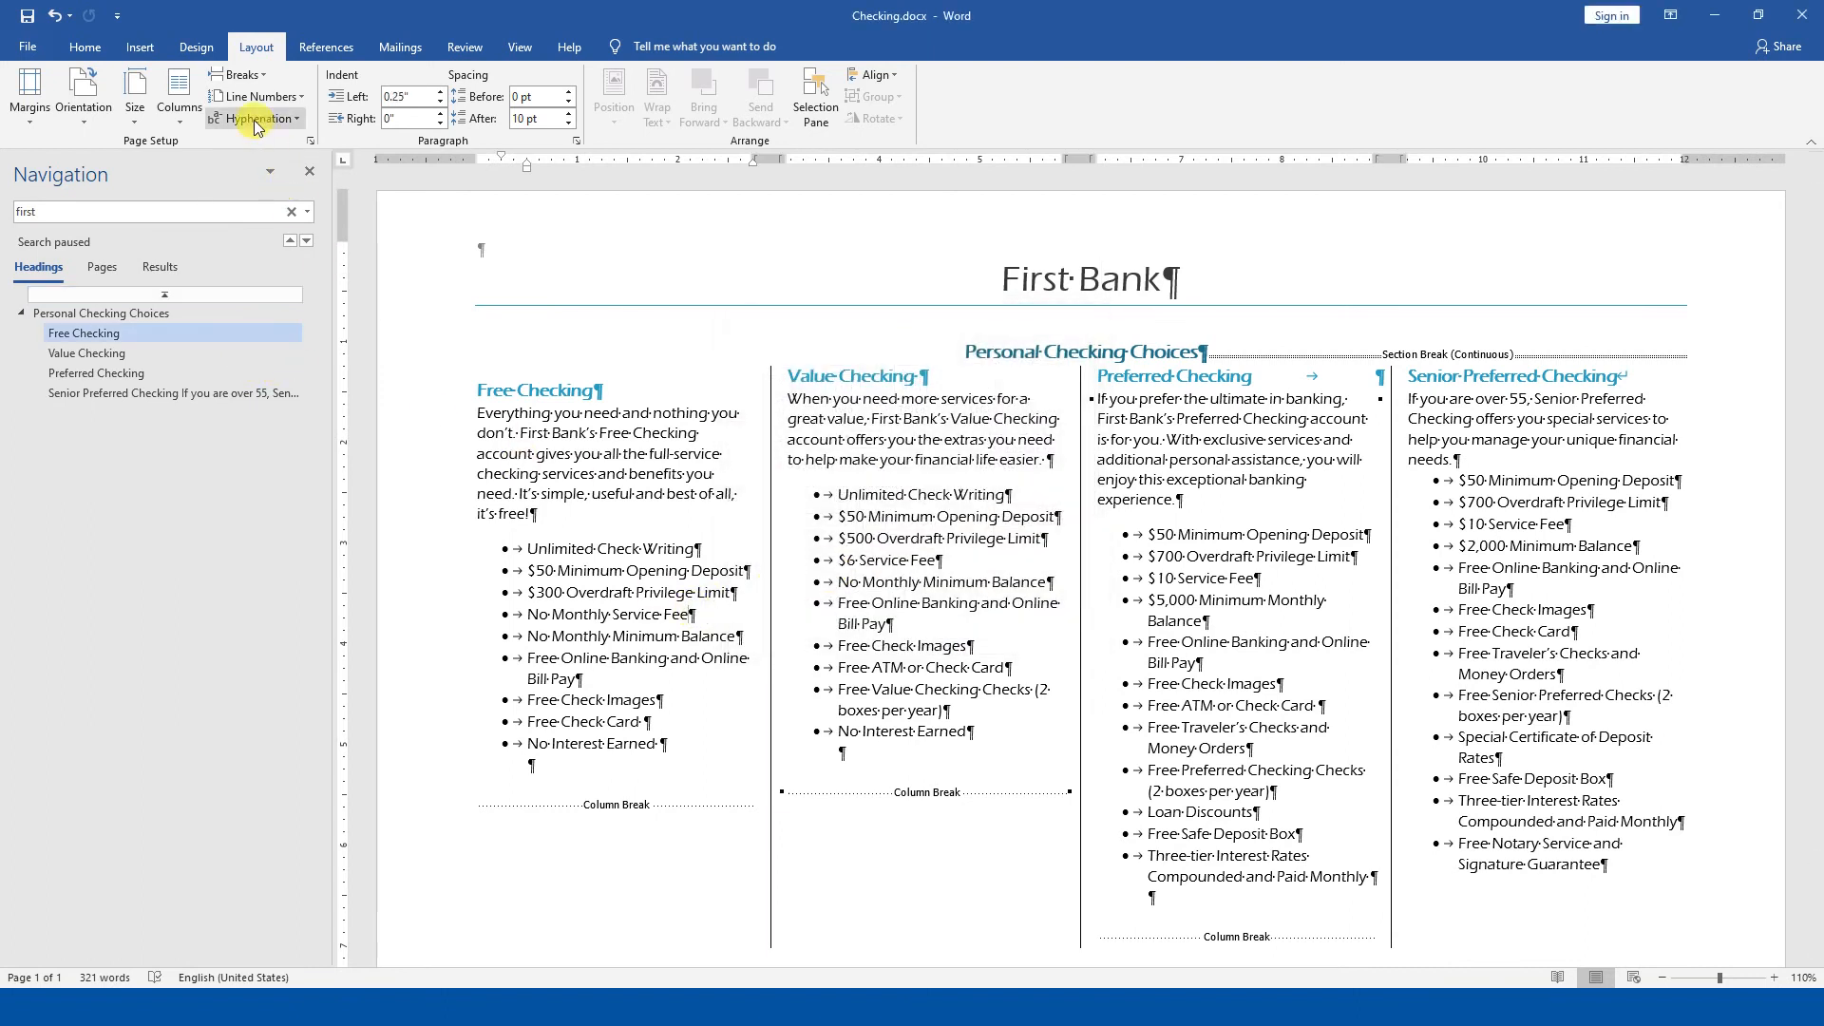
pyautogui.click(179, 95)
pyautogui.click(220, 349)
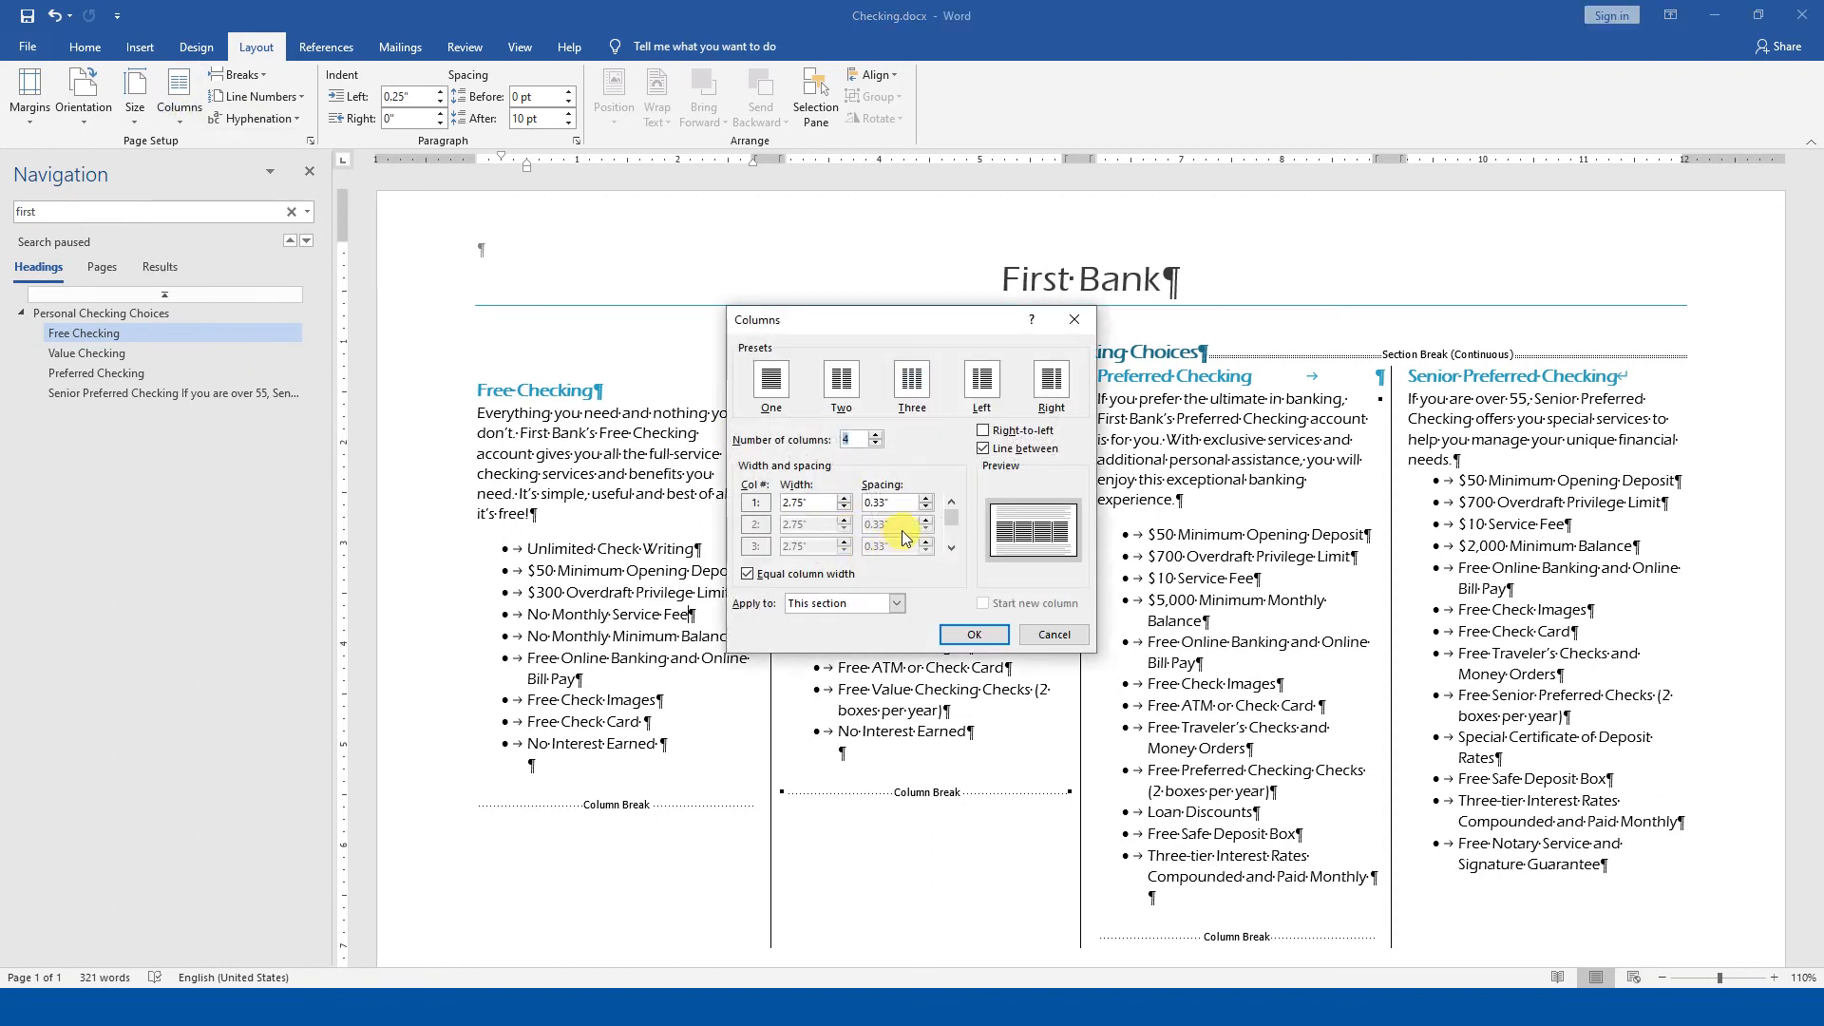
pyautogui.moveTo(893, 505); pyautogui.dragTo(774, 520)
pyautogui.write('0.1')
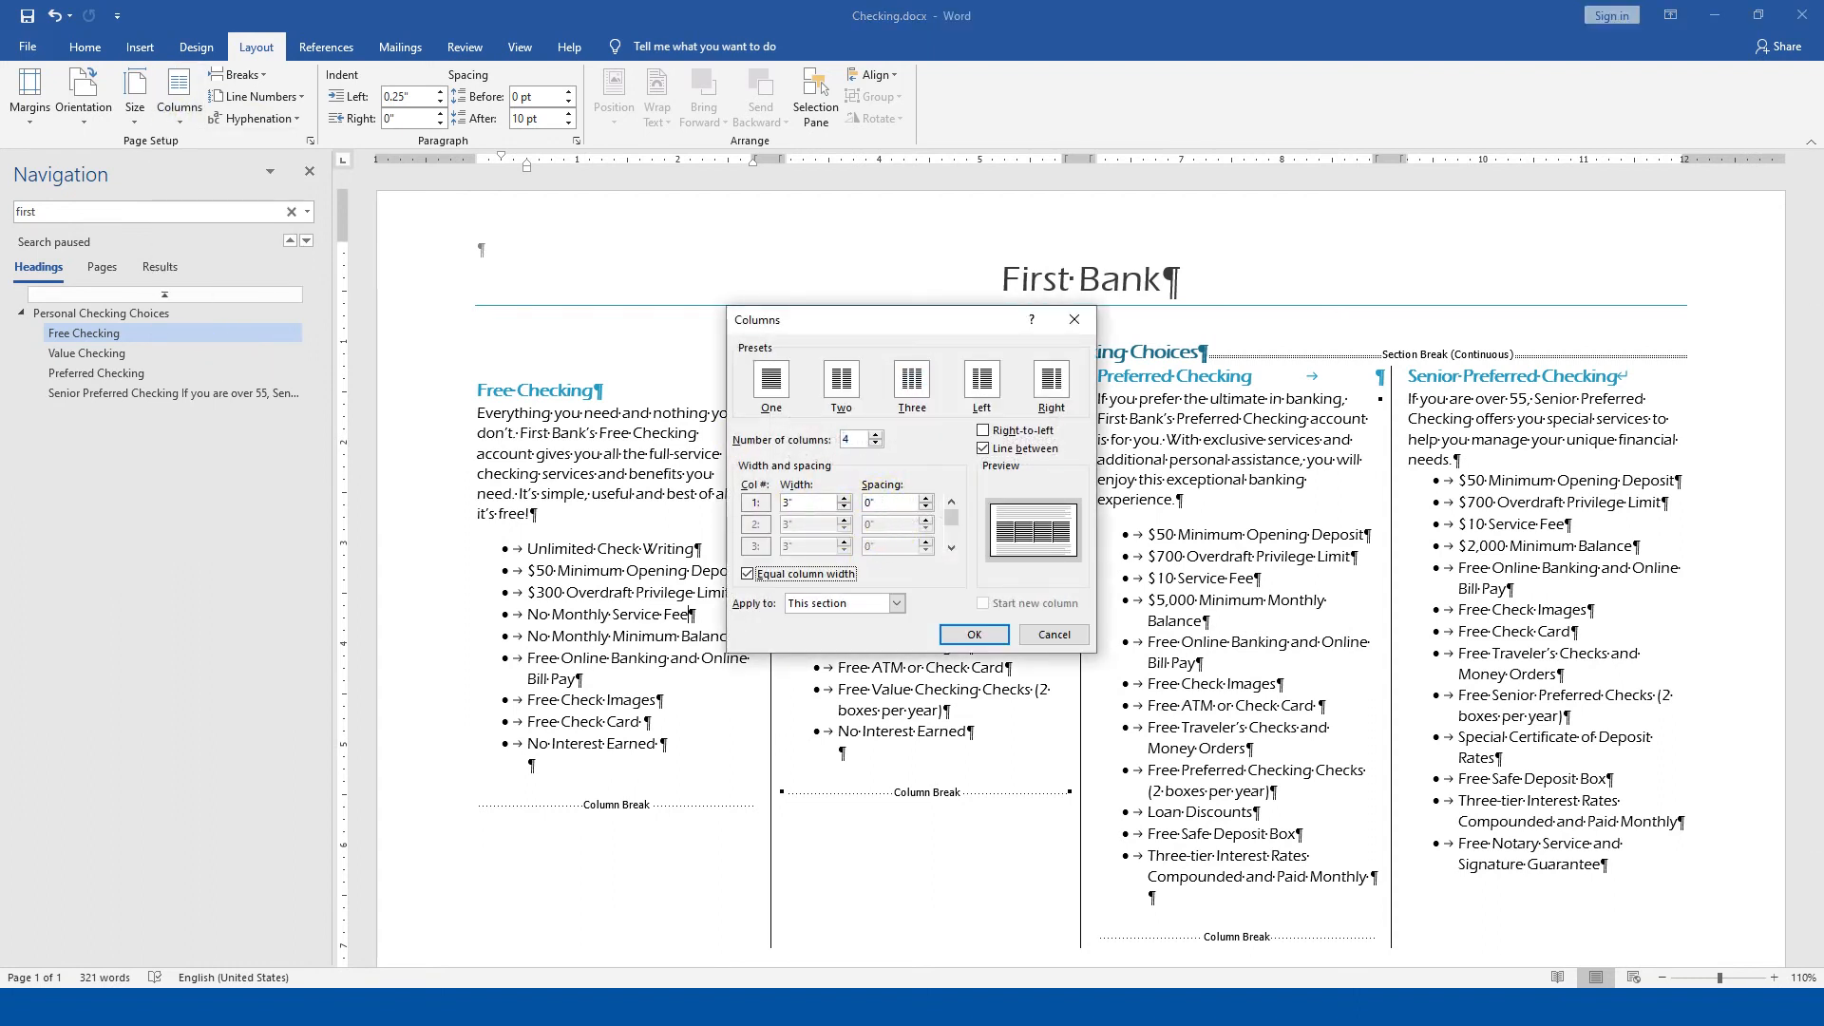
pyautogui.click(974, 635)
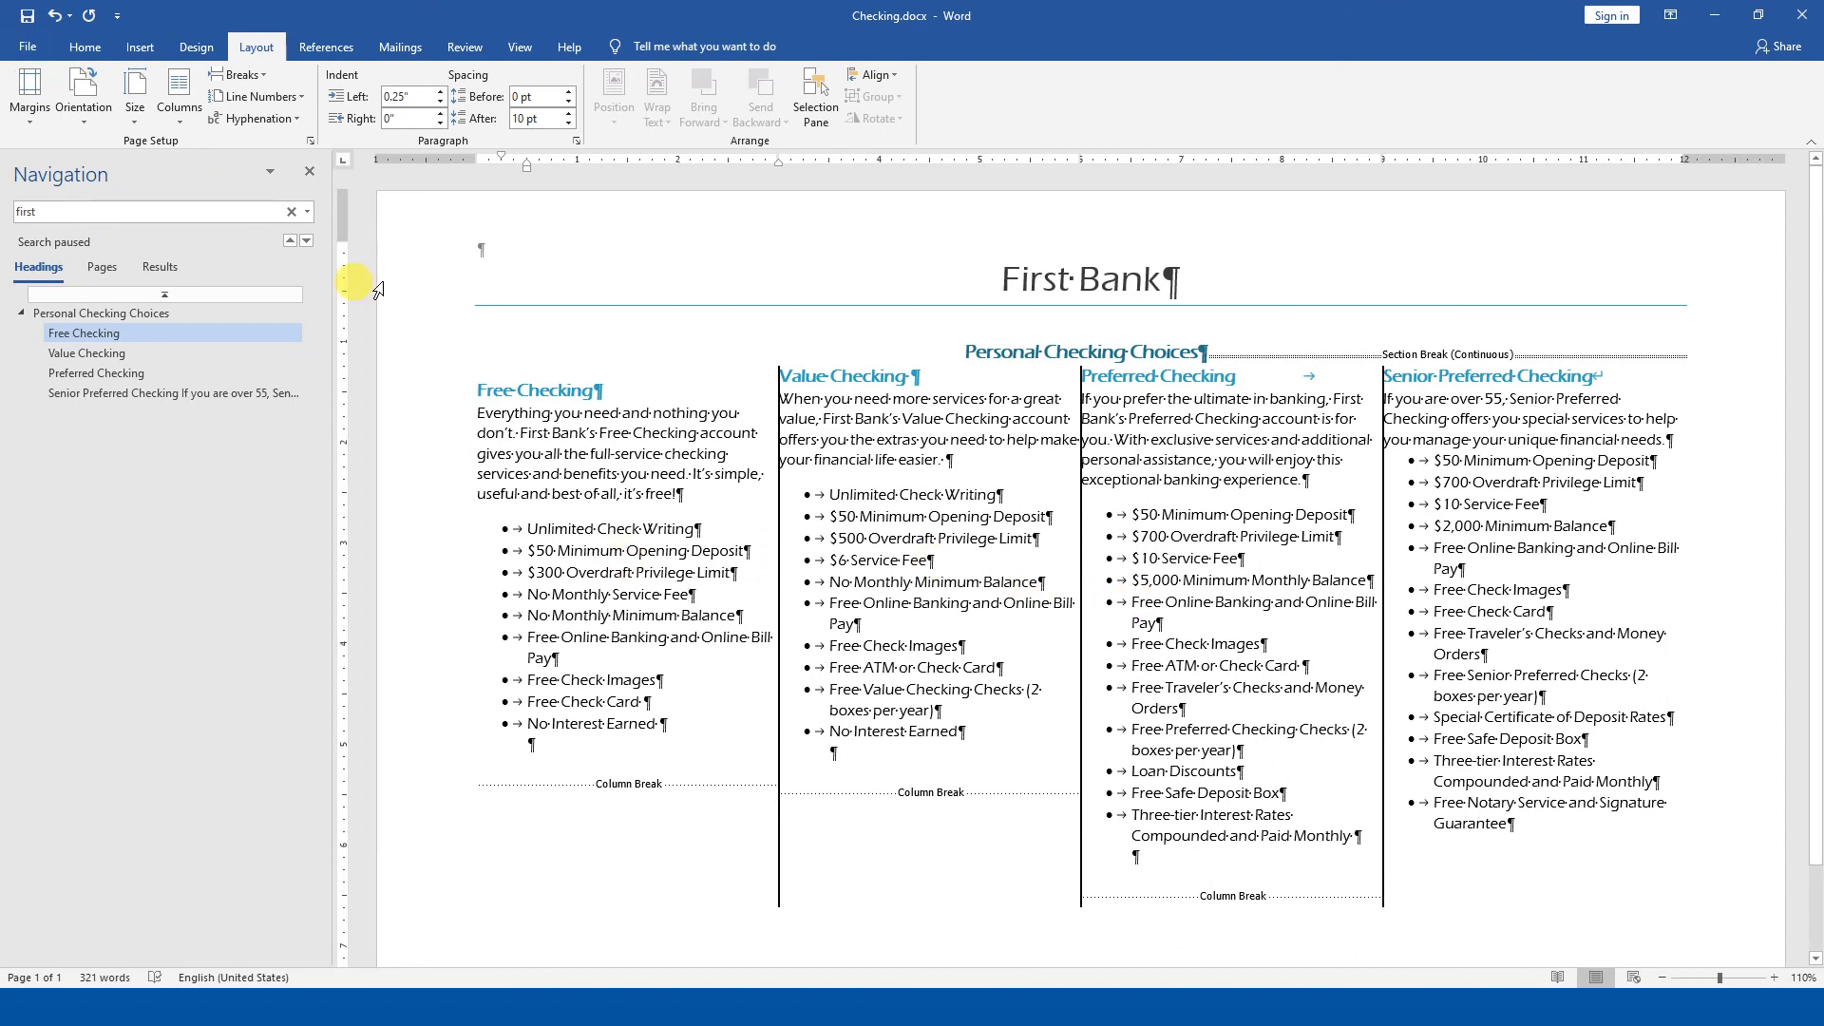
pyautogui.hotkey('ctrl', 'p')
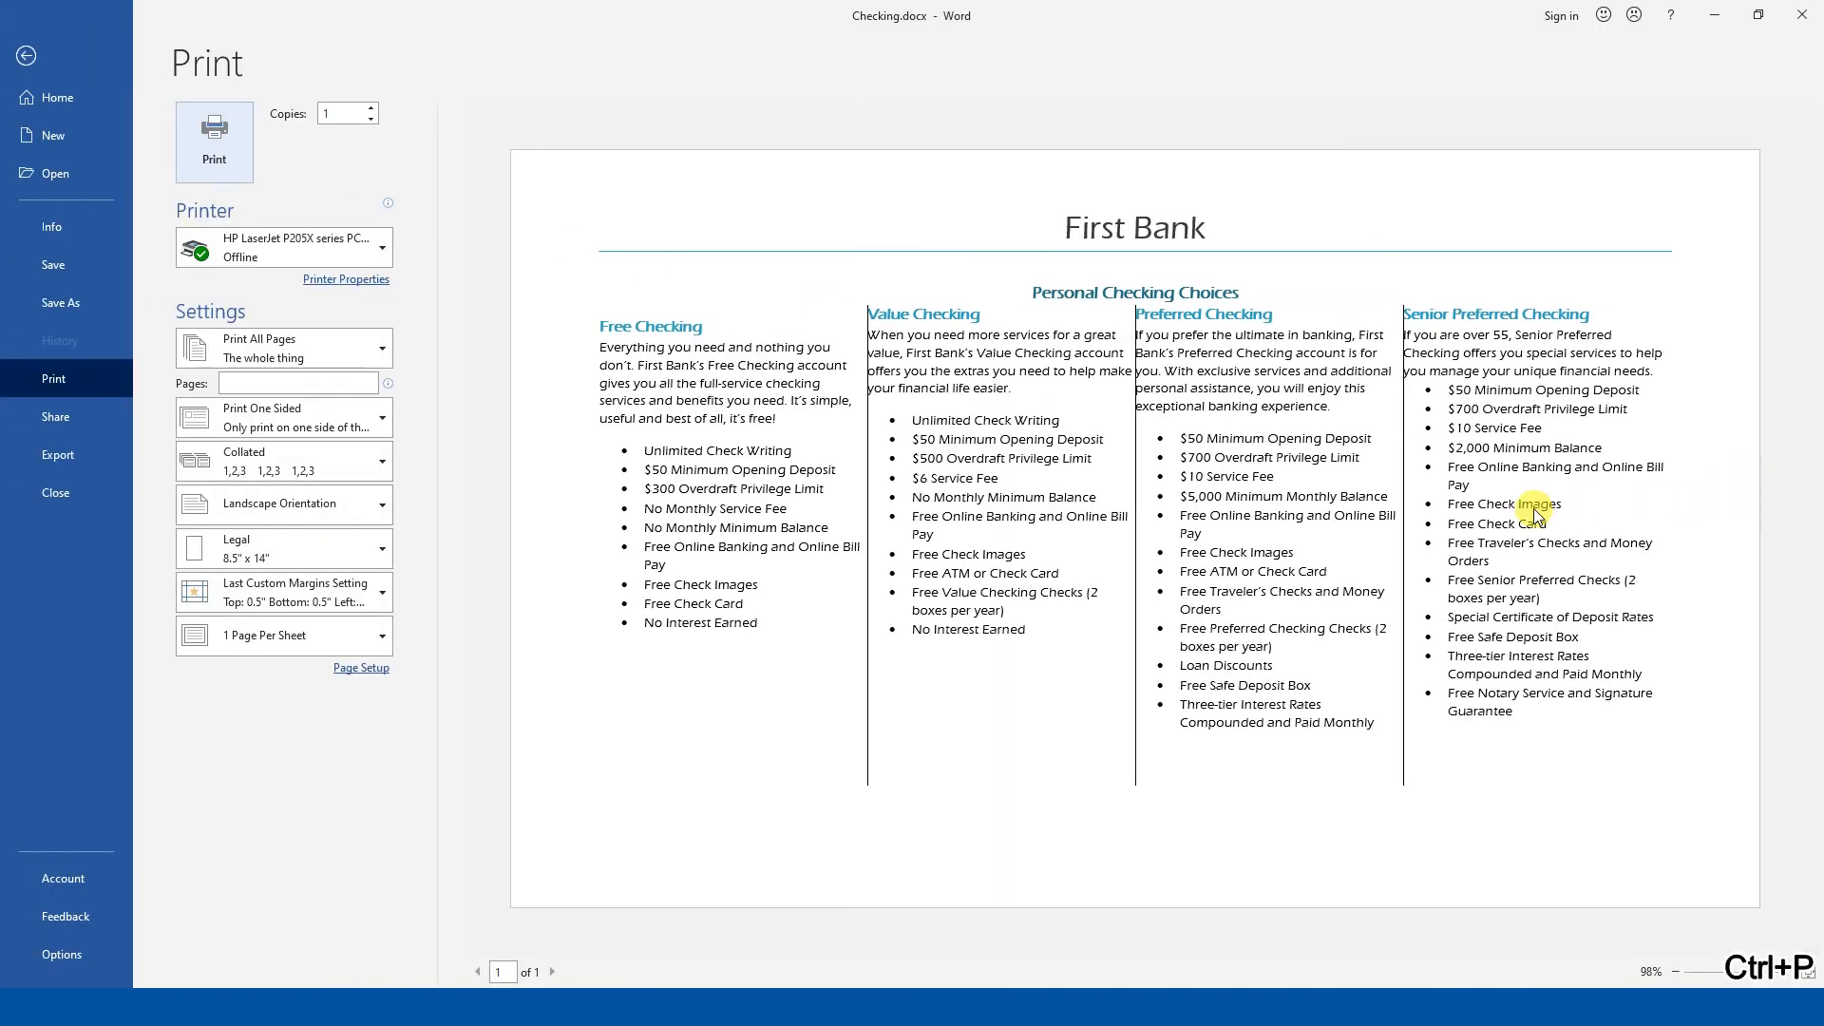
pyautogui.press('Escape')
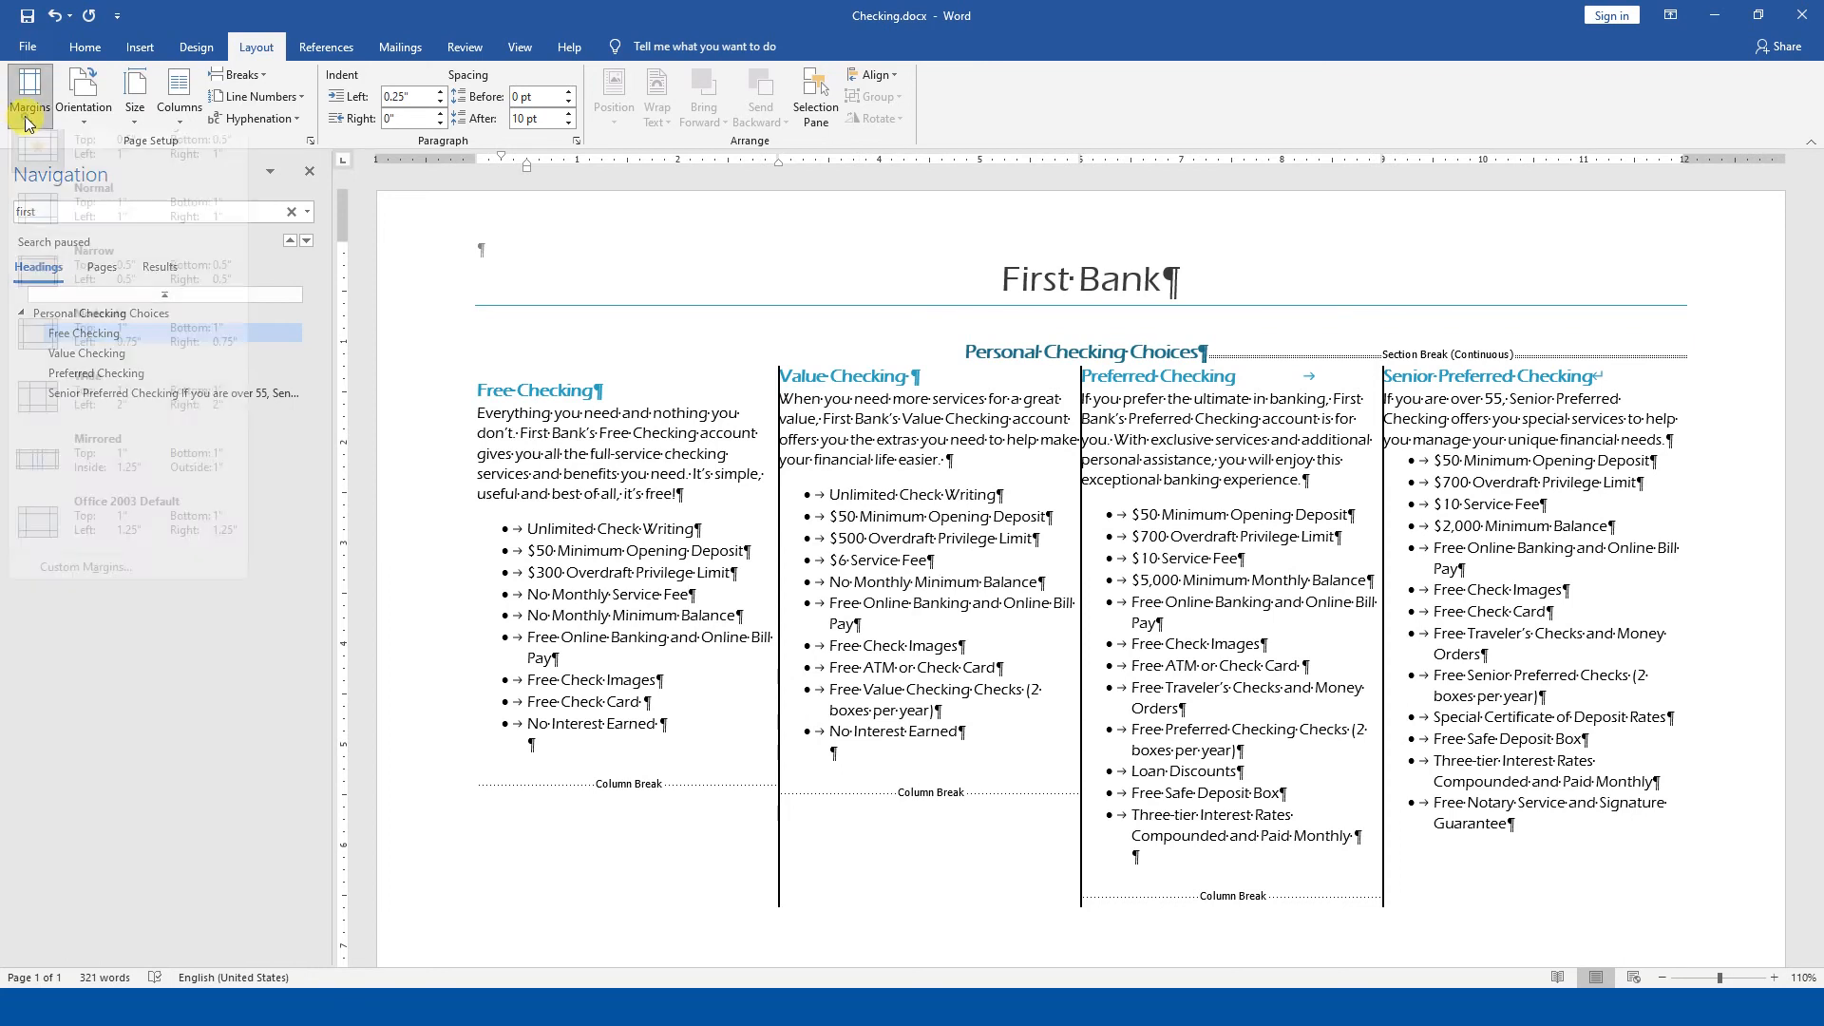
# - Set custom left and right margins of 0.5 inches for the account text section
pyautogui.click(30, 95)
pyautogui.click(67, 597)
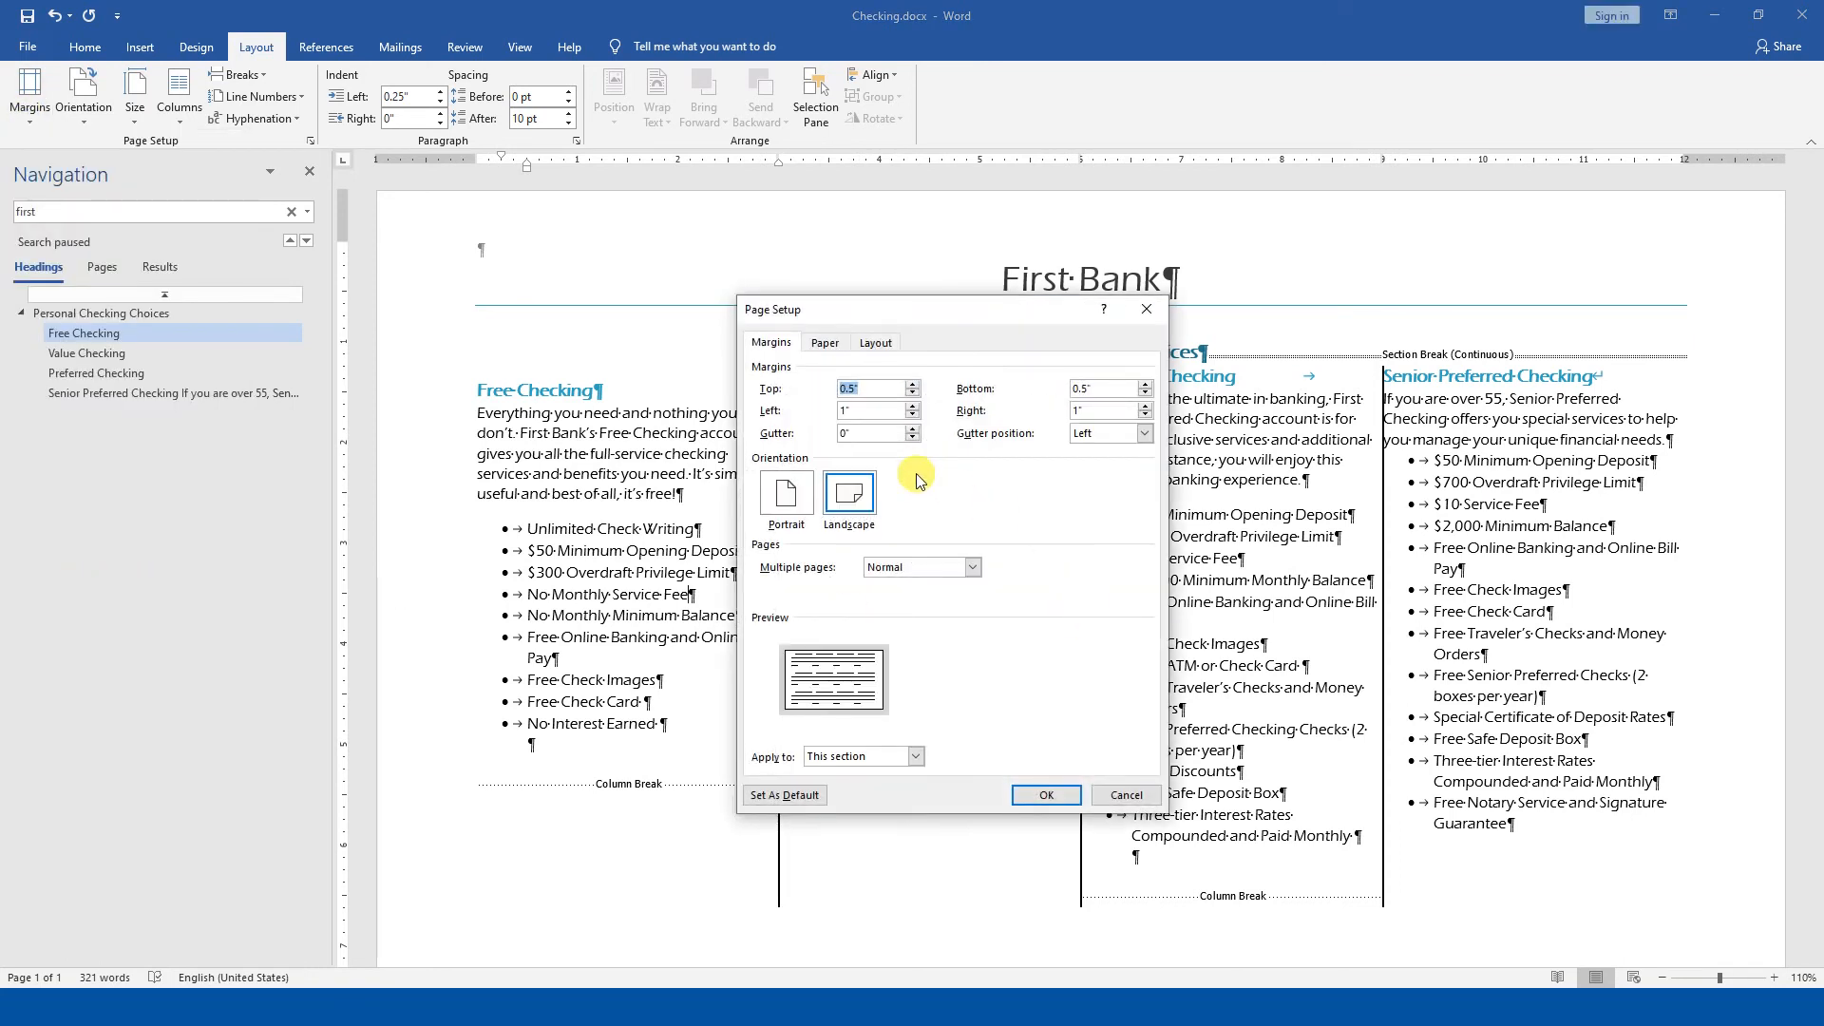
pyautogui.doubleClick(846, 411)
pyautogui.write('0.5')
pyautogui.press('Tab')
pyautogui.write('0')
pyautogui.press('Return')
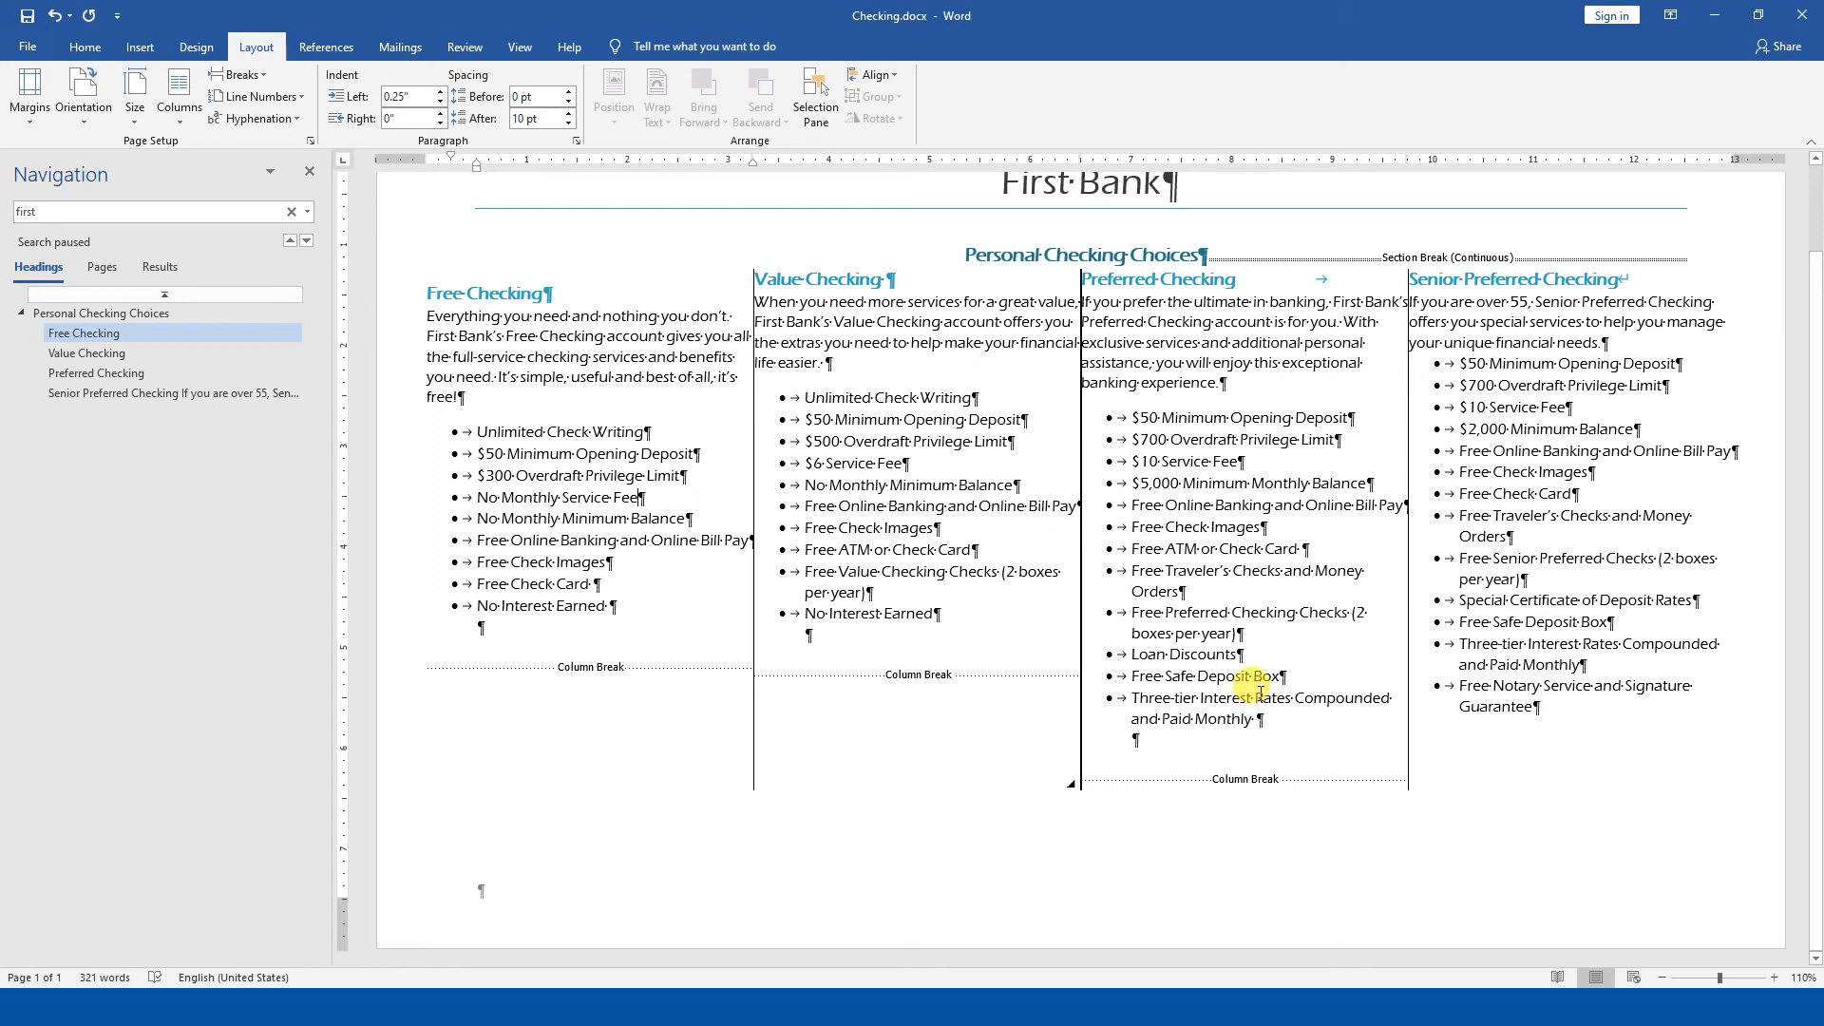
# - Undo and redo the margin change to compare the two column layouts
pyautogui.hotkey('ctrl', 'z')
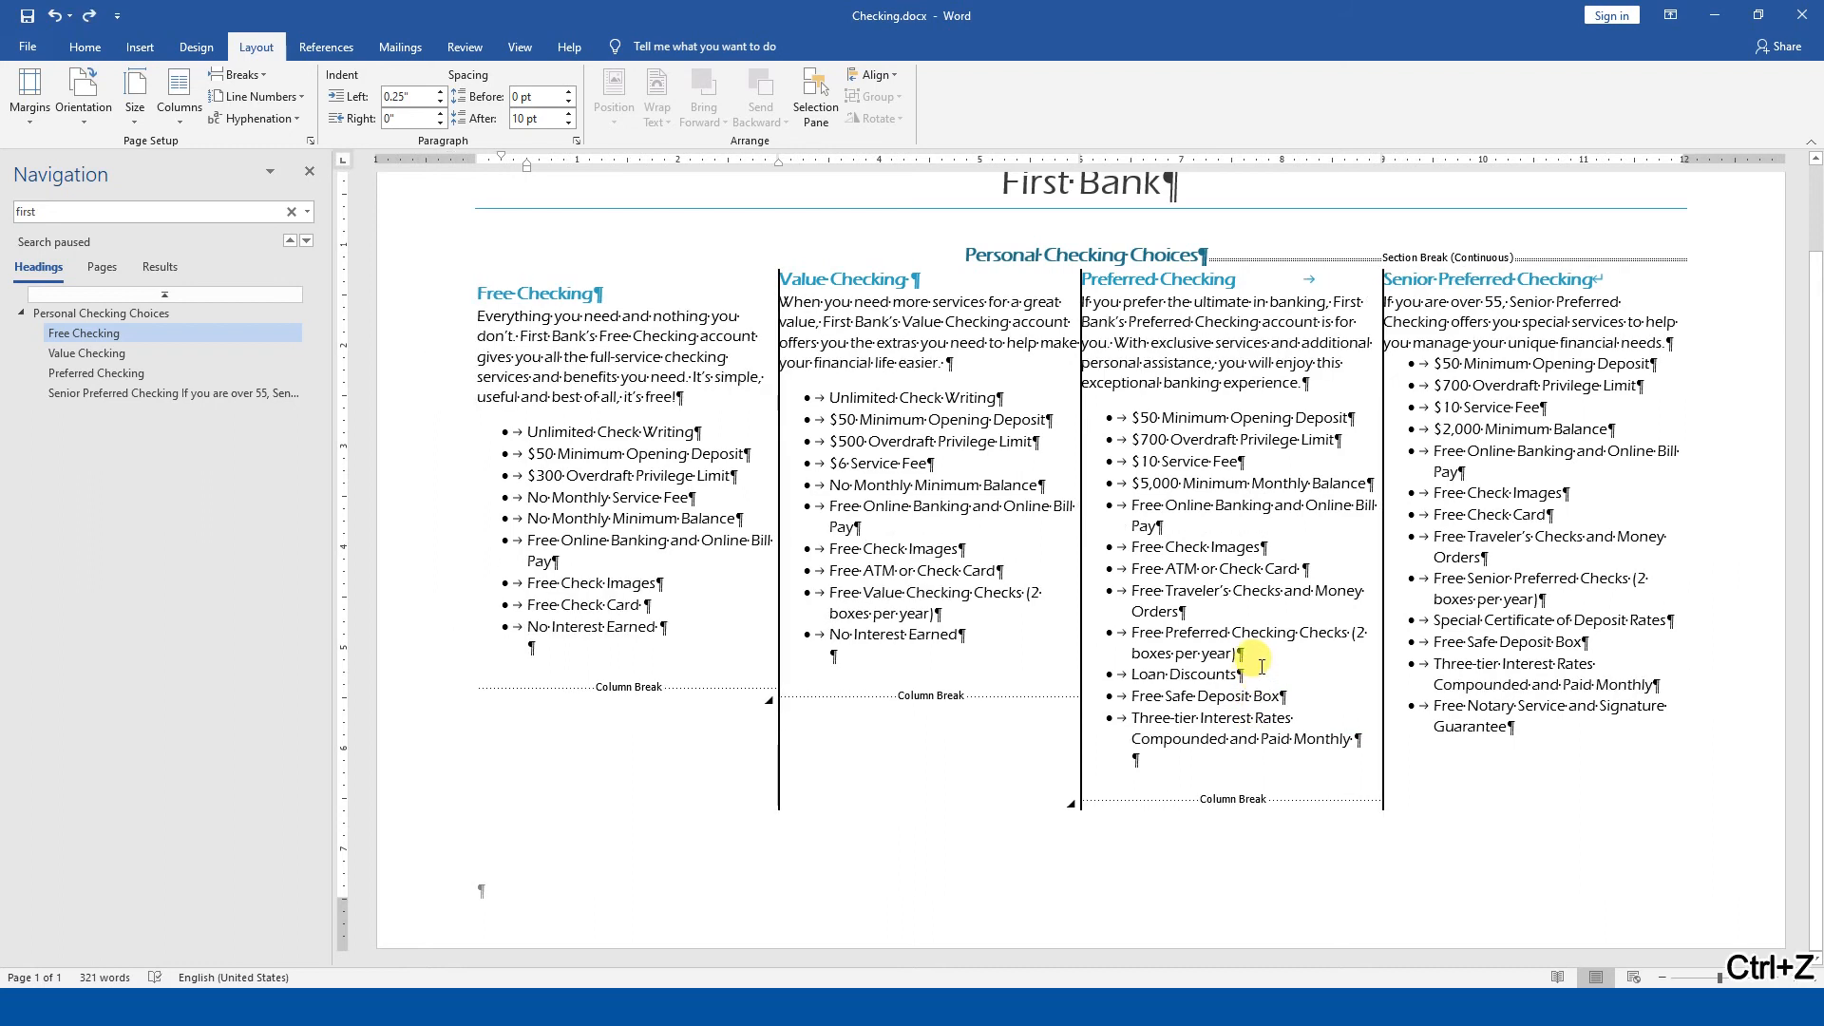
pyautogui.hotkey('ctrl', 'y')
pyautogui.scroll(1, 1519, 698)
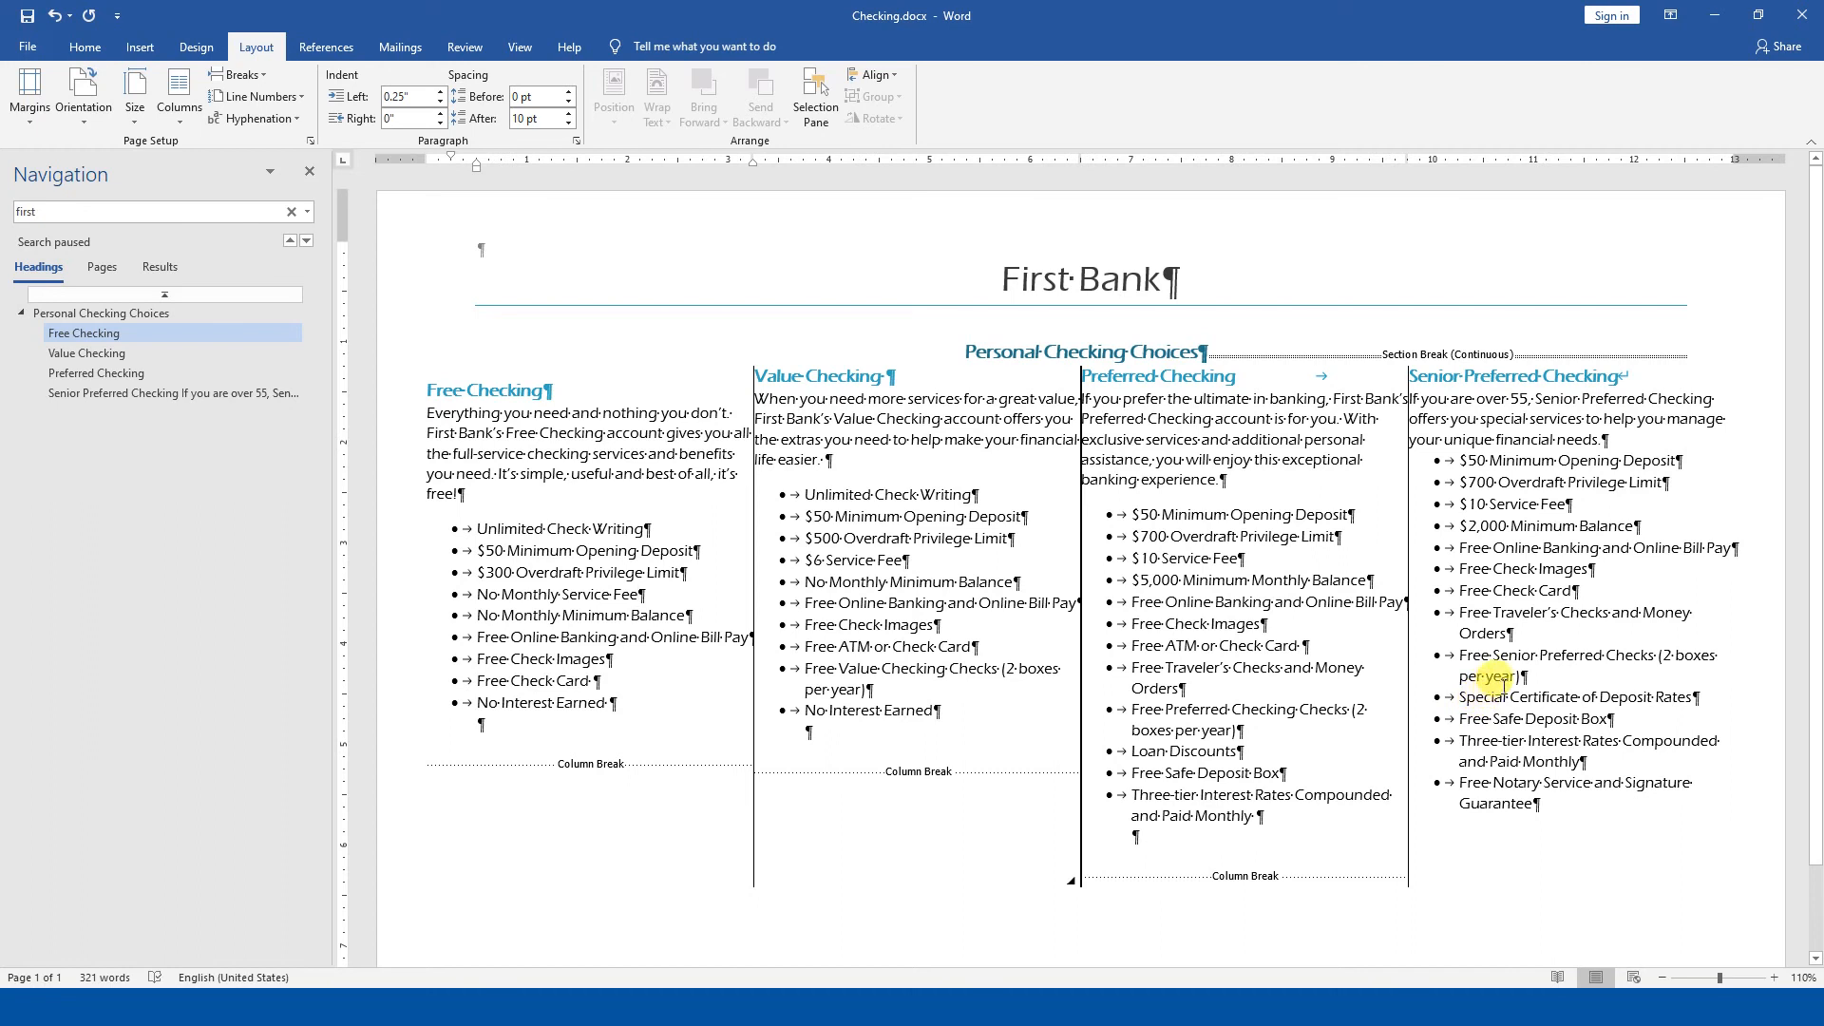
# - Add an unbulleted line reading "WE VALUE YOUR BUSINESS!" below the last bullet of the Senior Preferred Checking column
pyautogui.click(1572, 799)
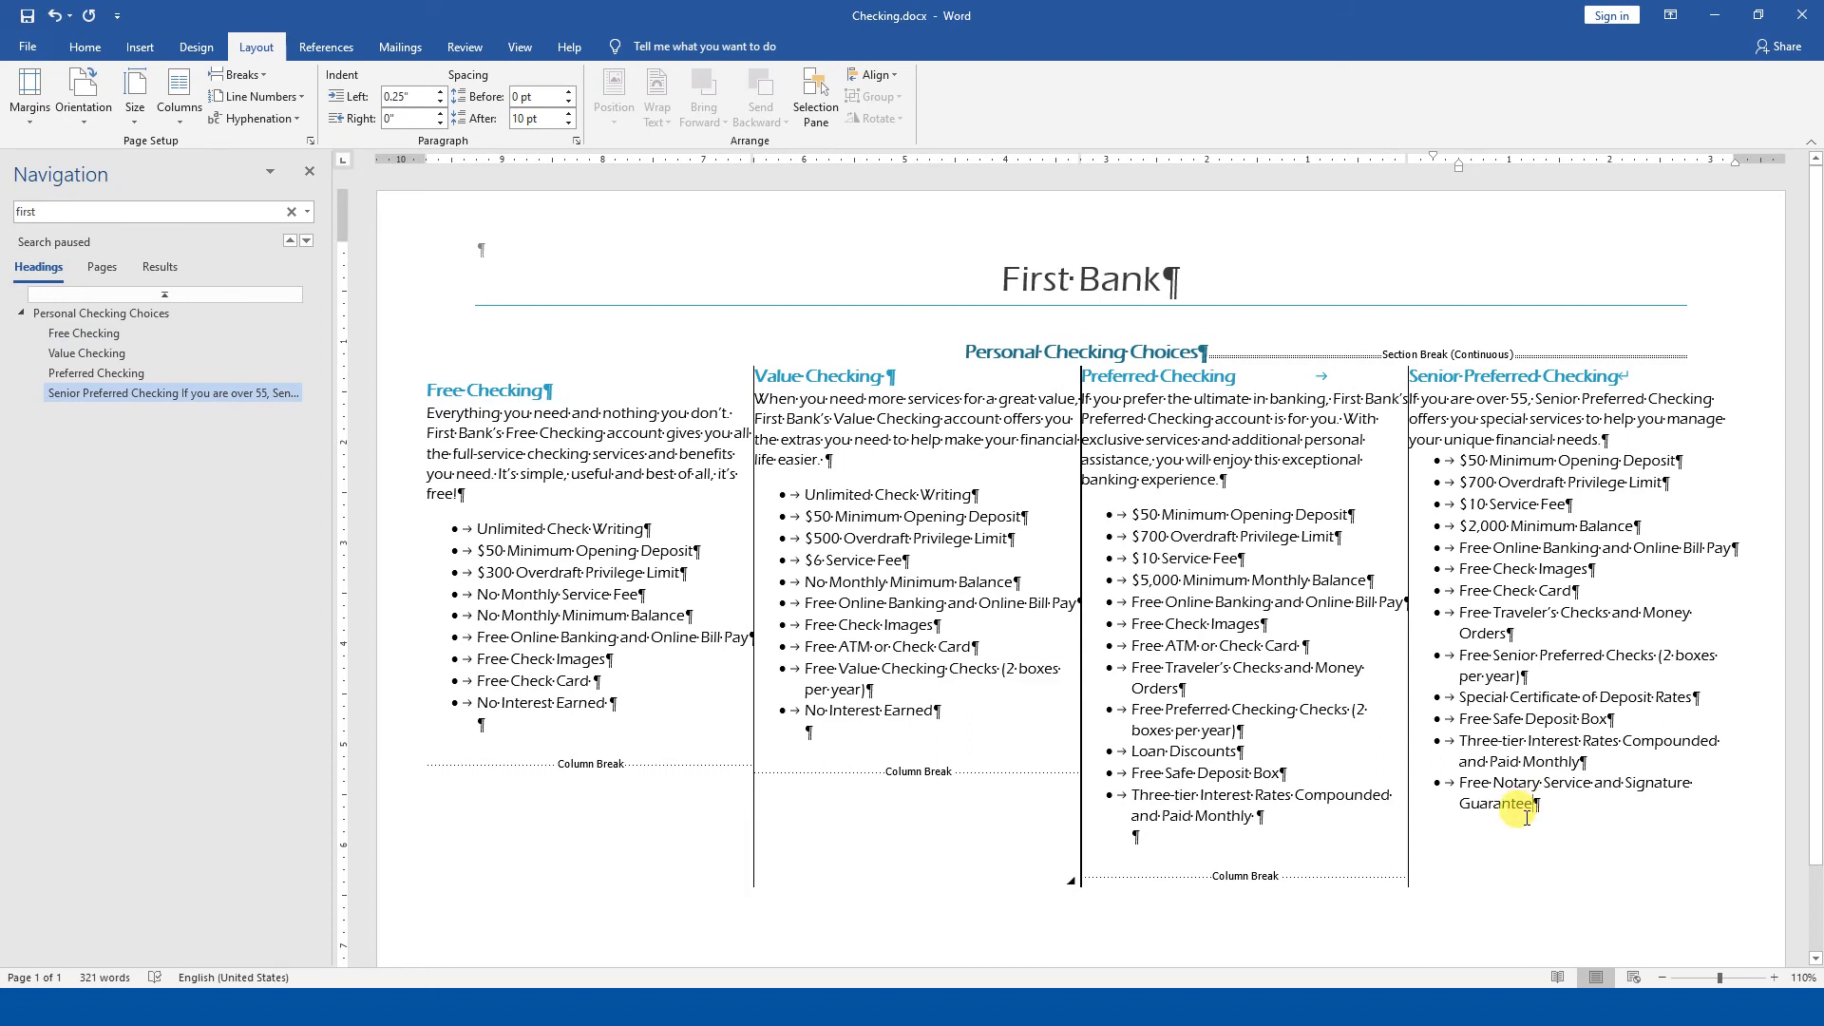
pyautogui.press('Return')
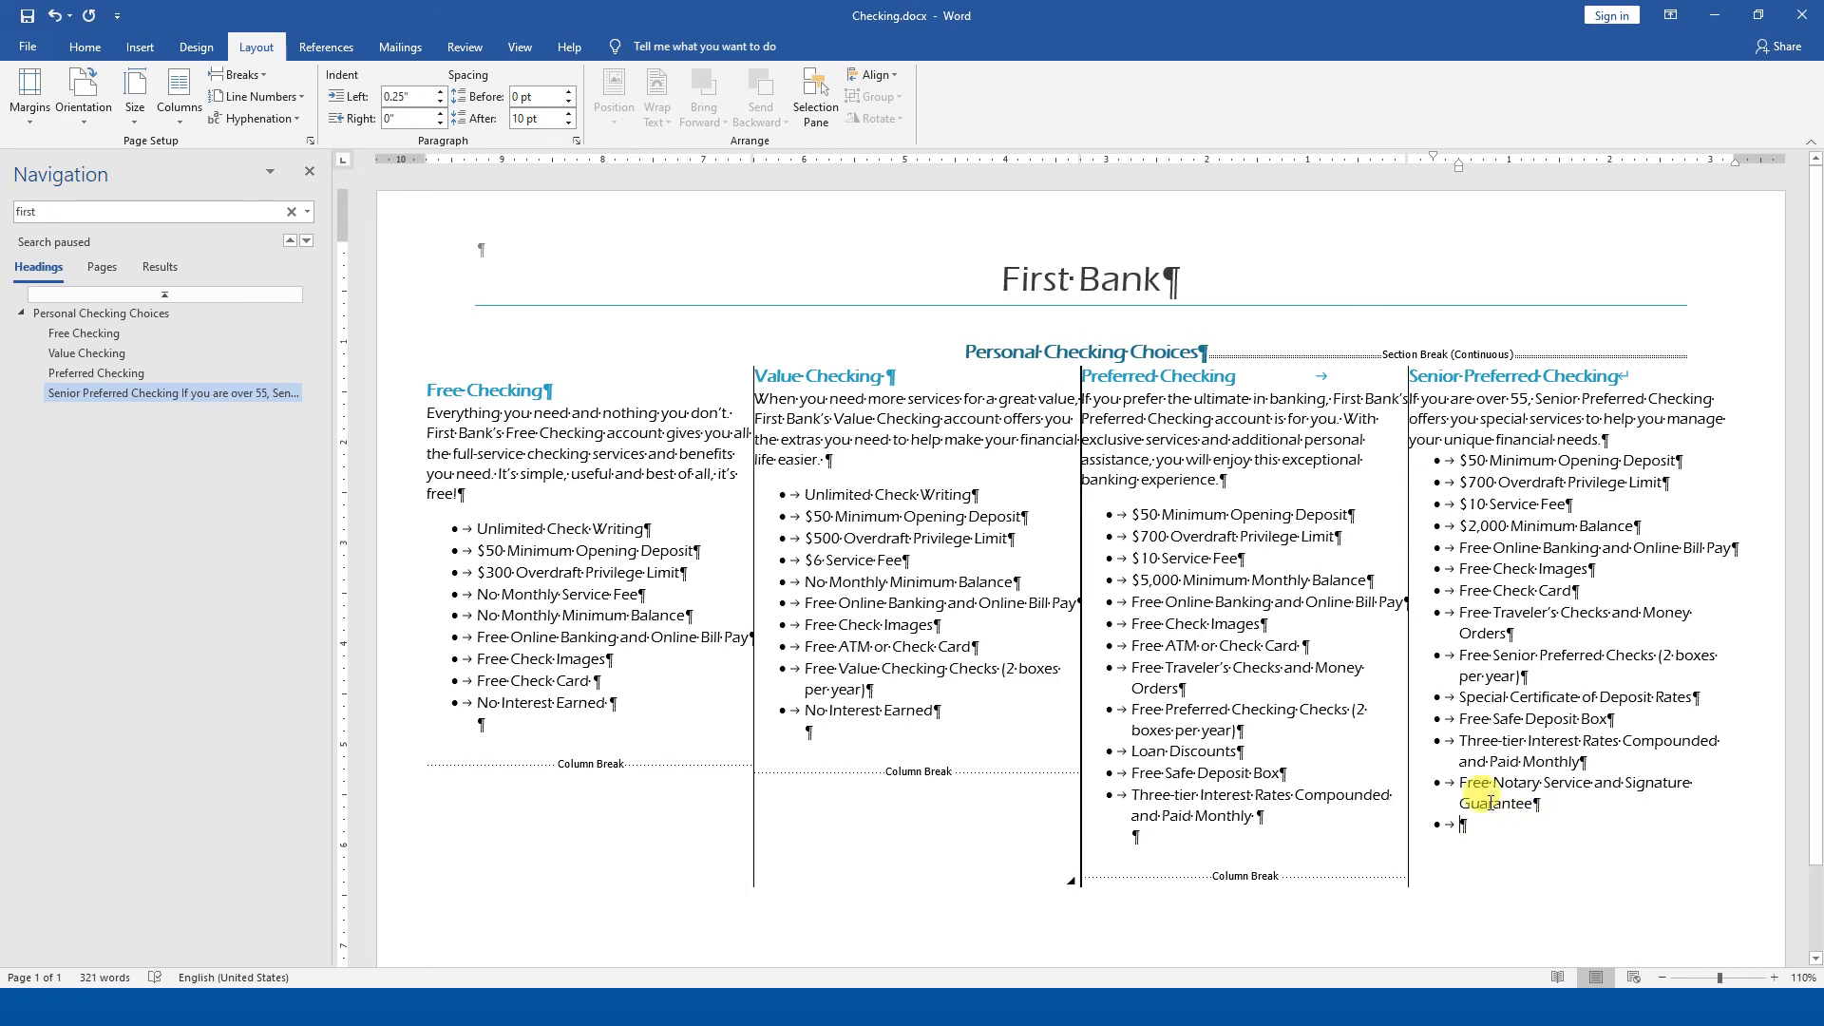
pyautogui.click(1436, 825)
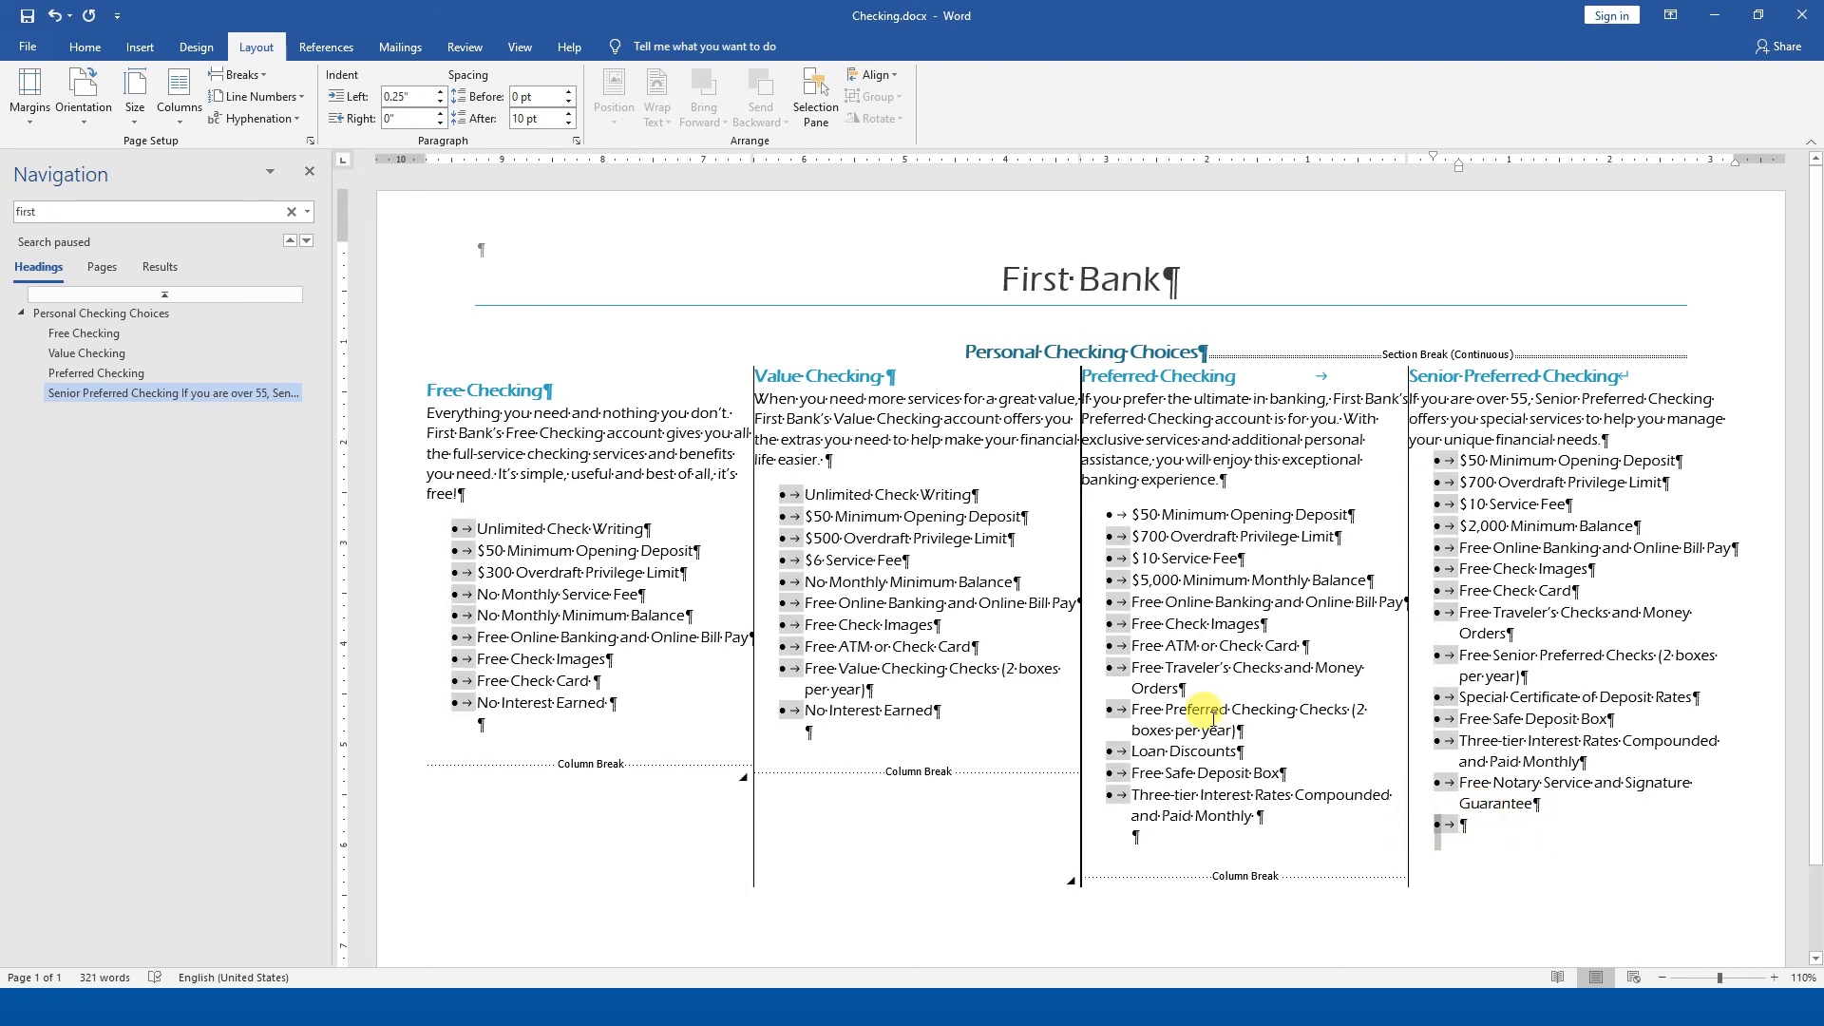
pyautogui.click(85, 47)
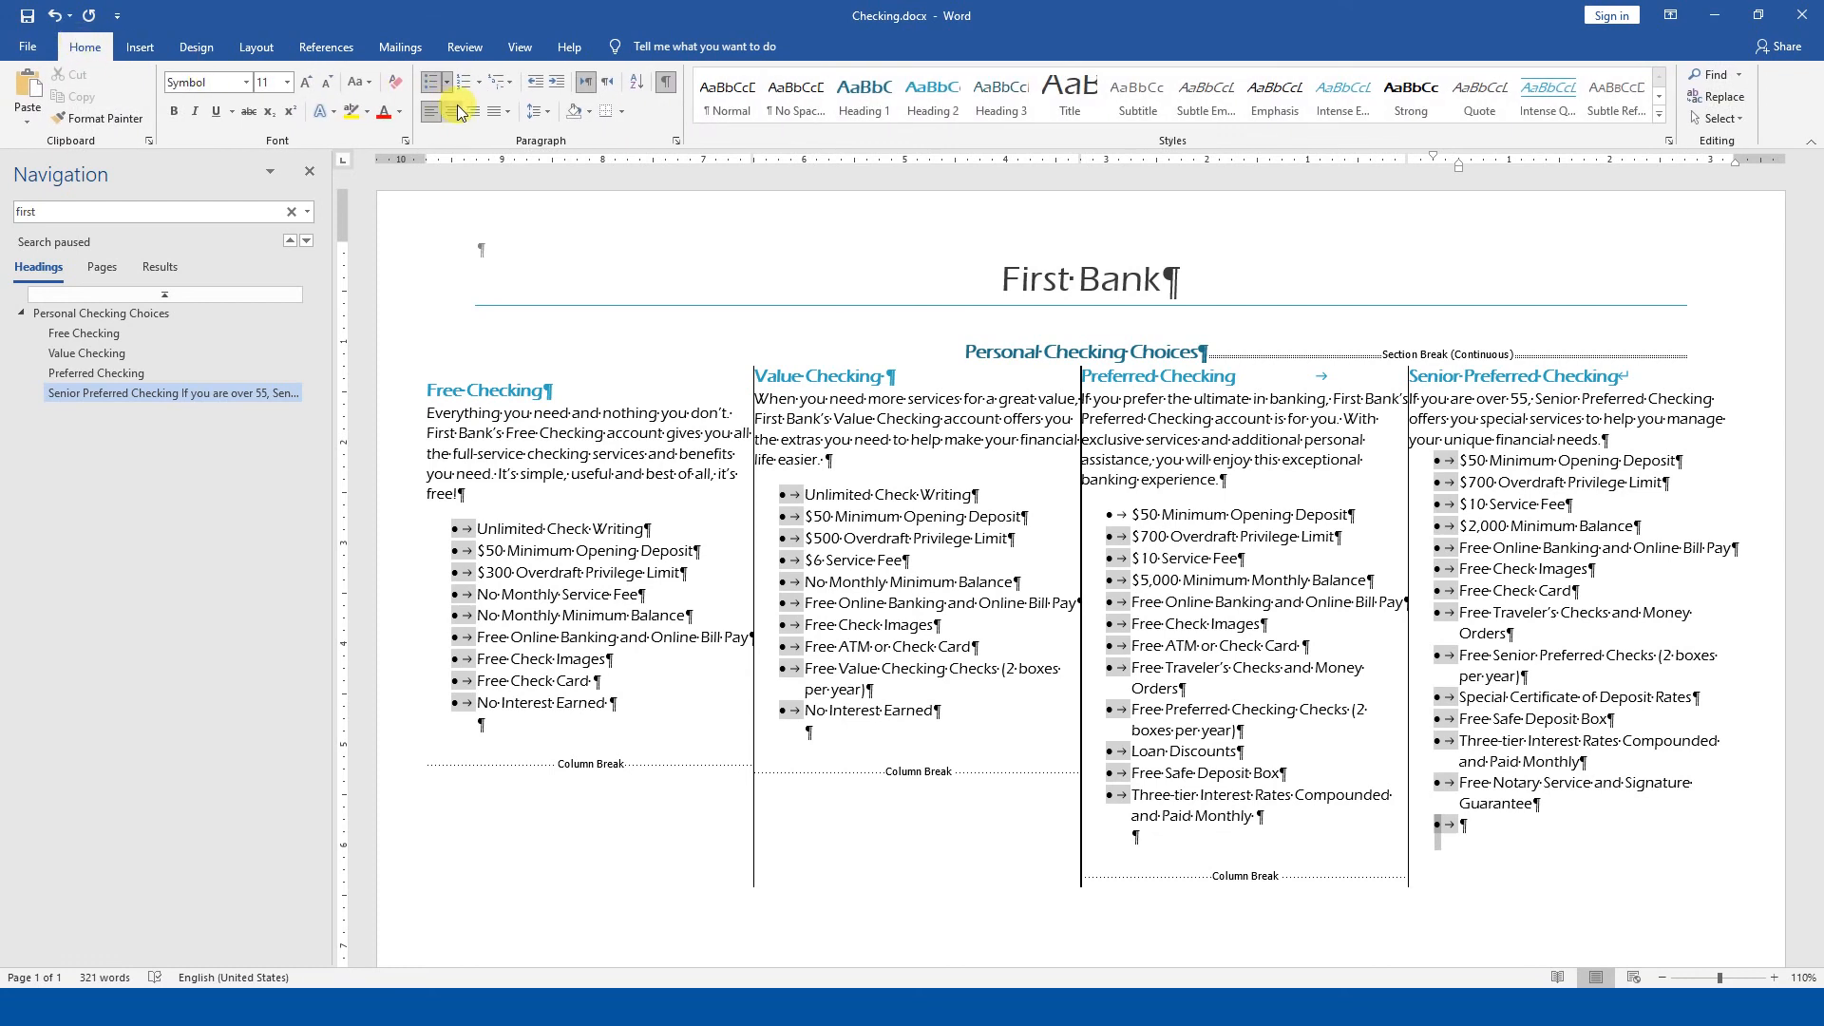
pyautogui.click(434, 82)
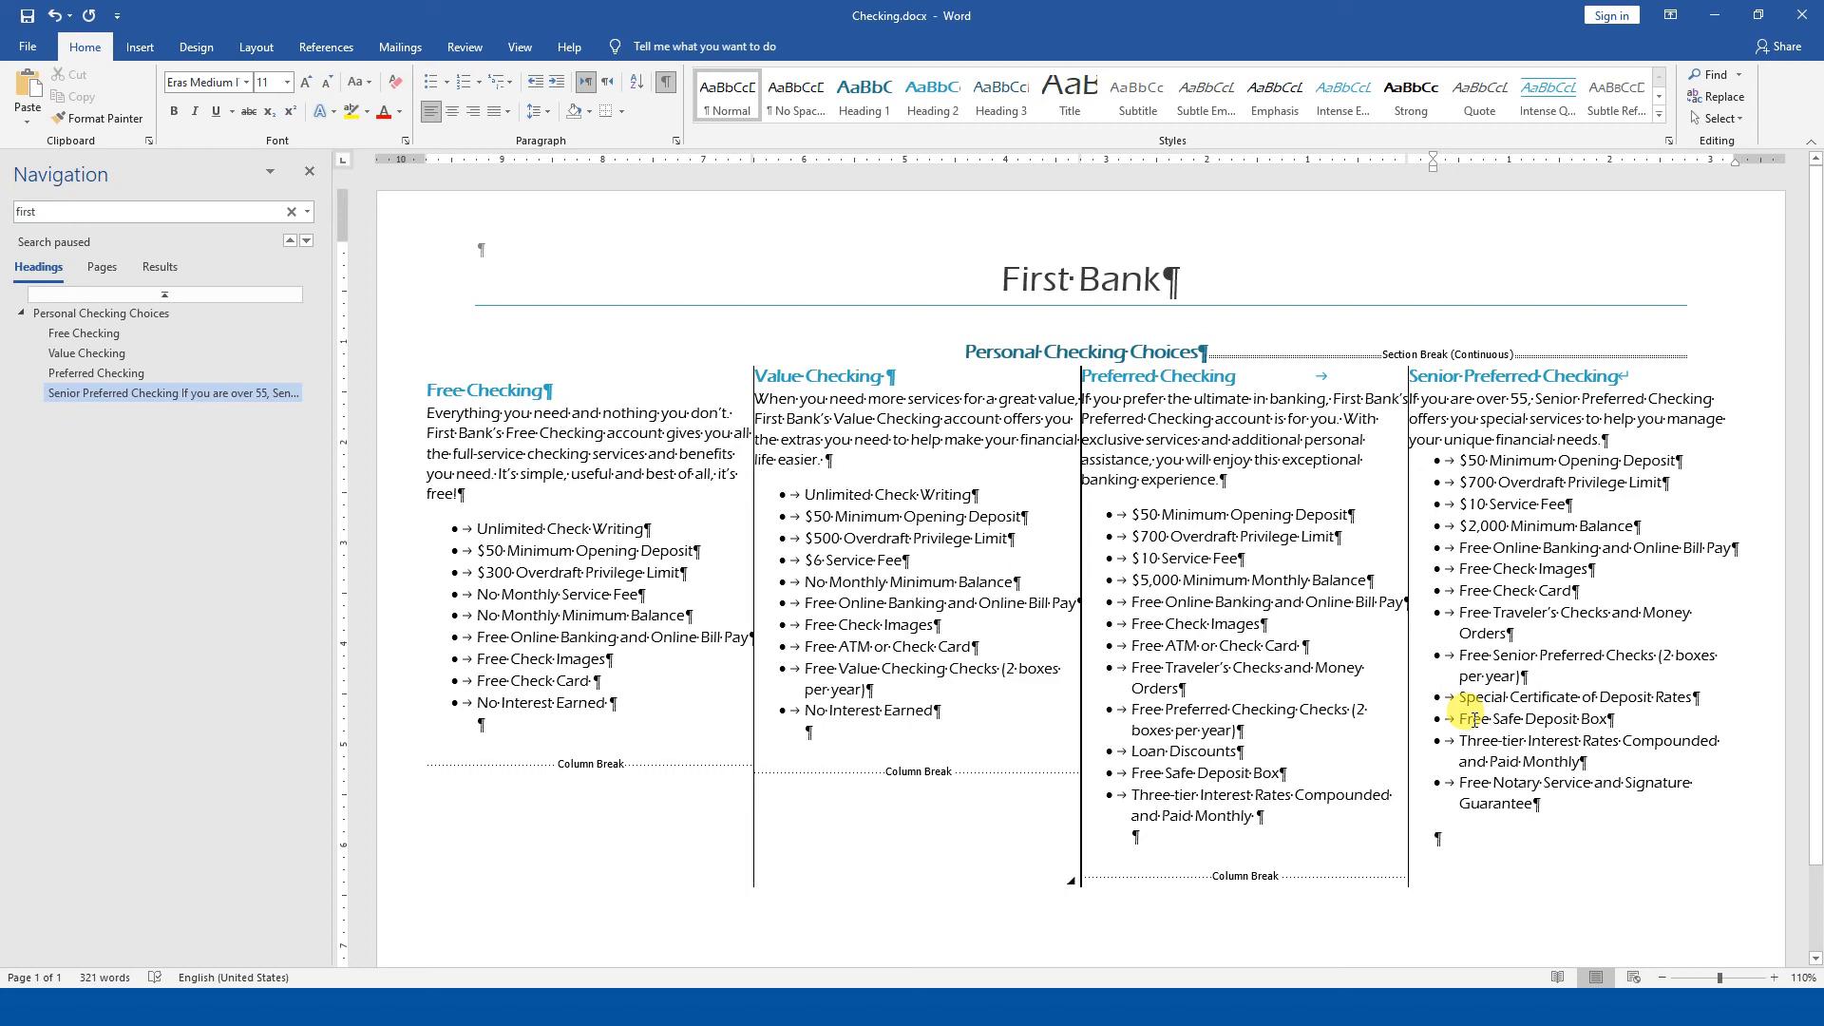
pyautogui.write('WE VALUE')
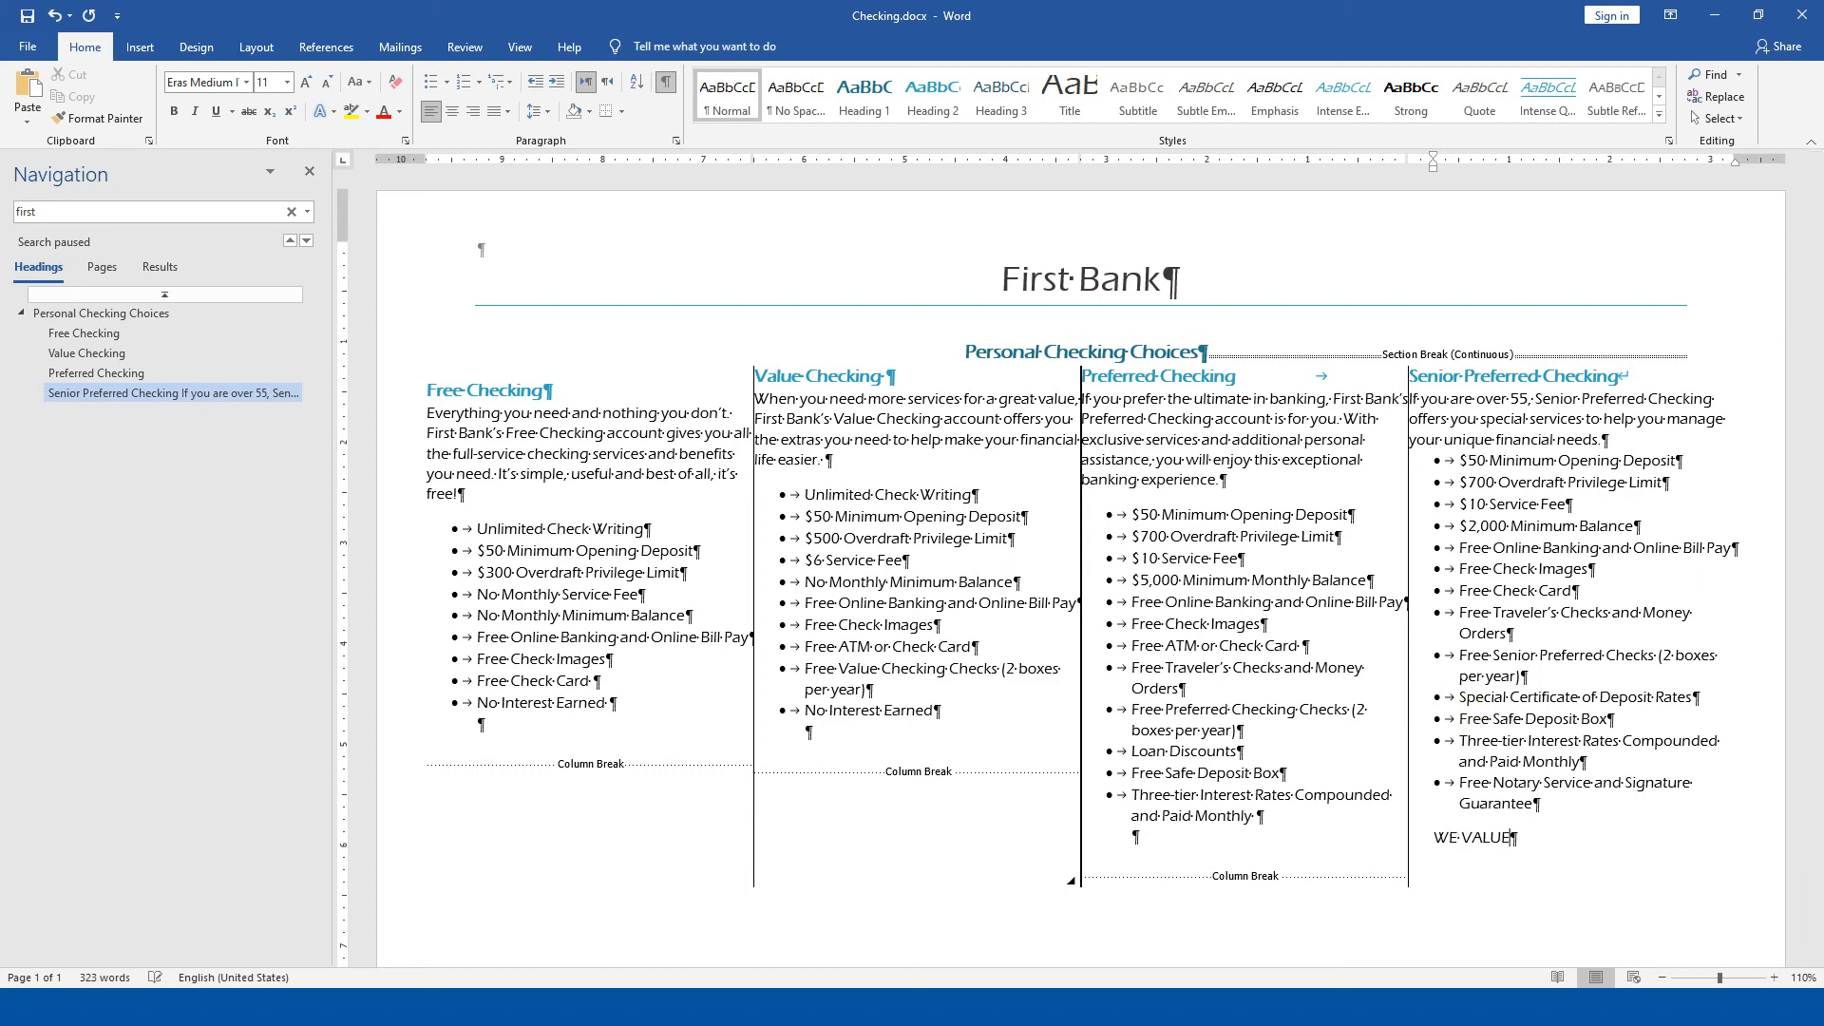
pyautogui.write(' YOUR BUISINESS')
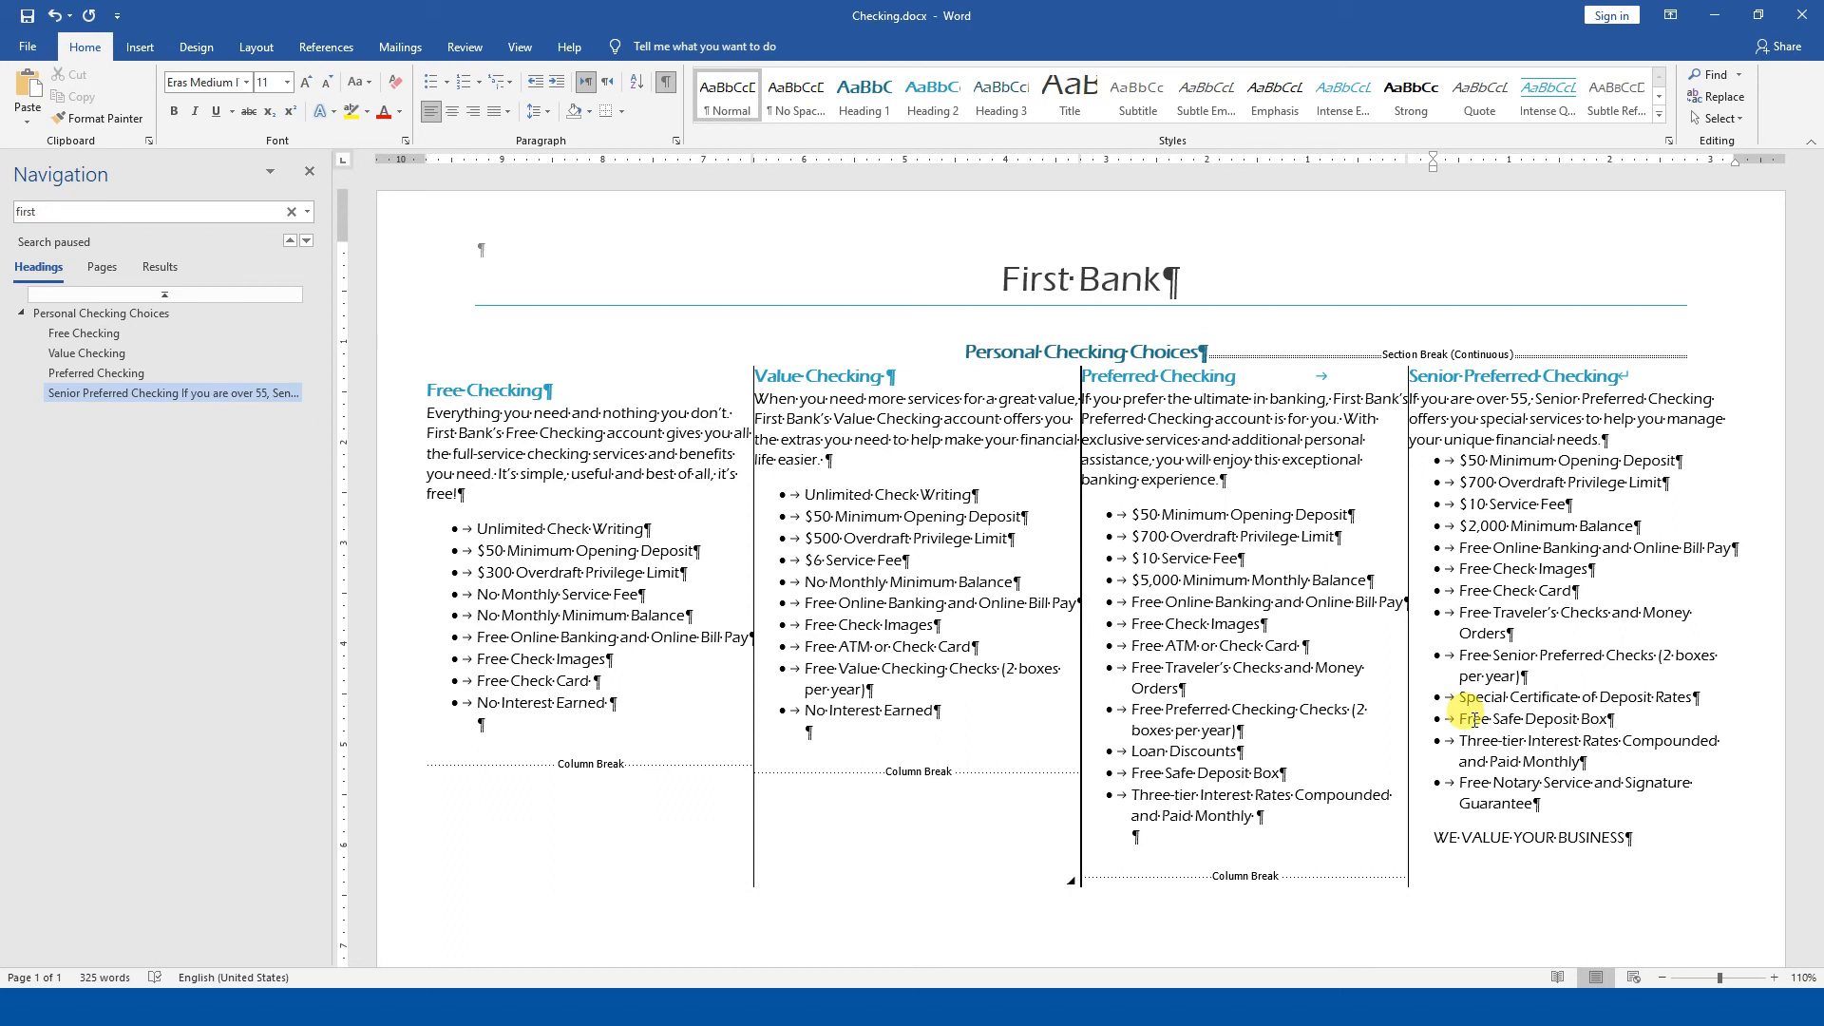
pyautogui.write('!')
# - Set the paragraph spacing after the "WE VALUE YOUR BUSINESS!" line to 0 pt
pyautogui.tripleClick(1470, 723)
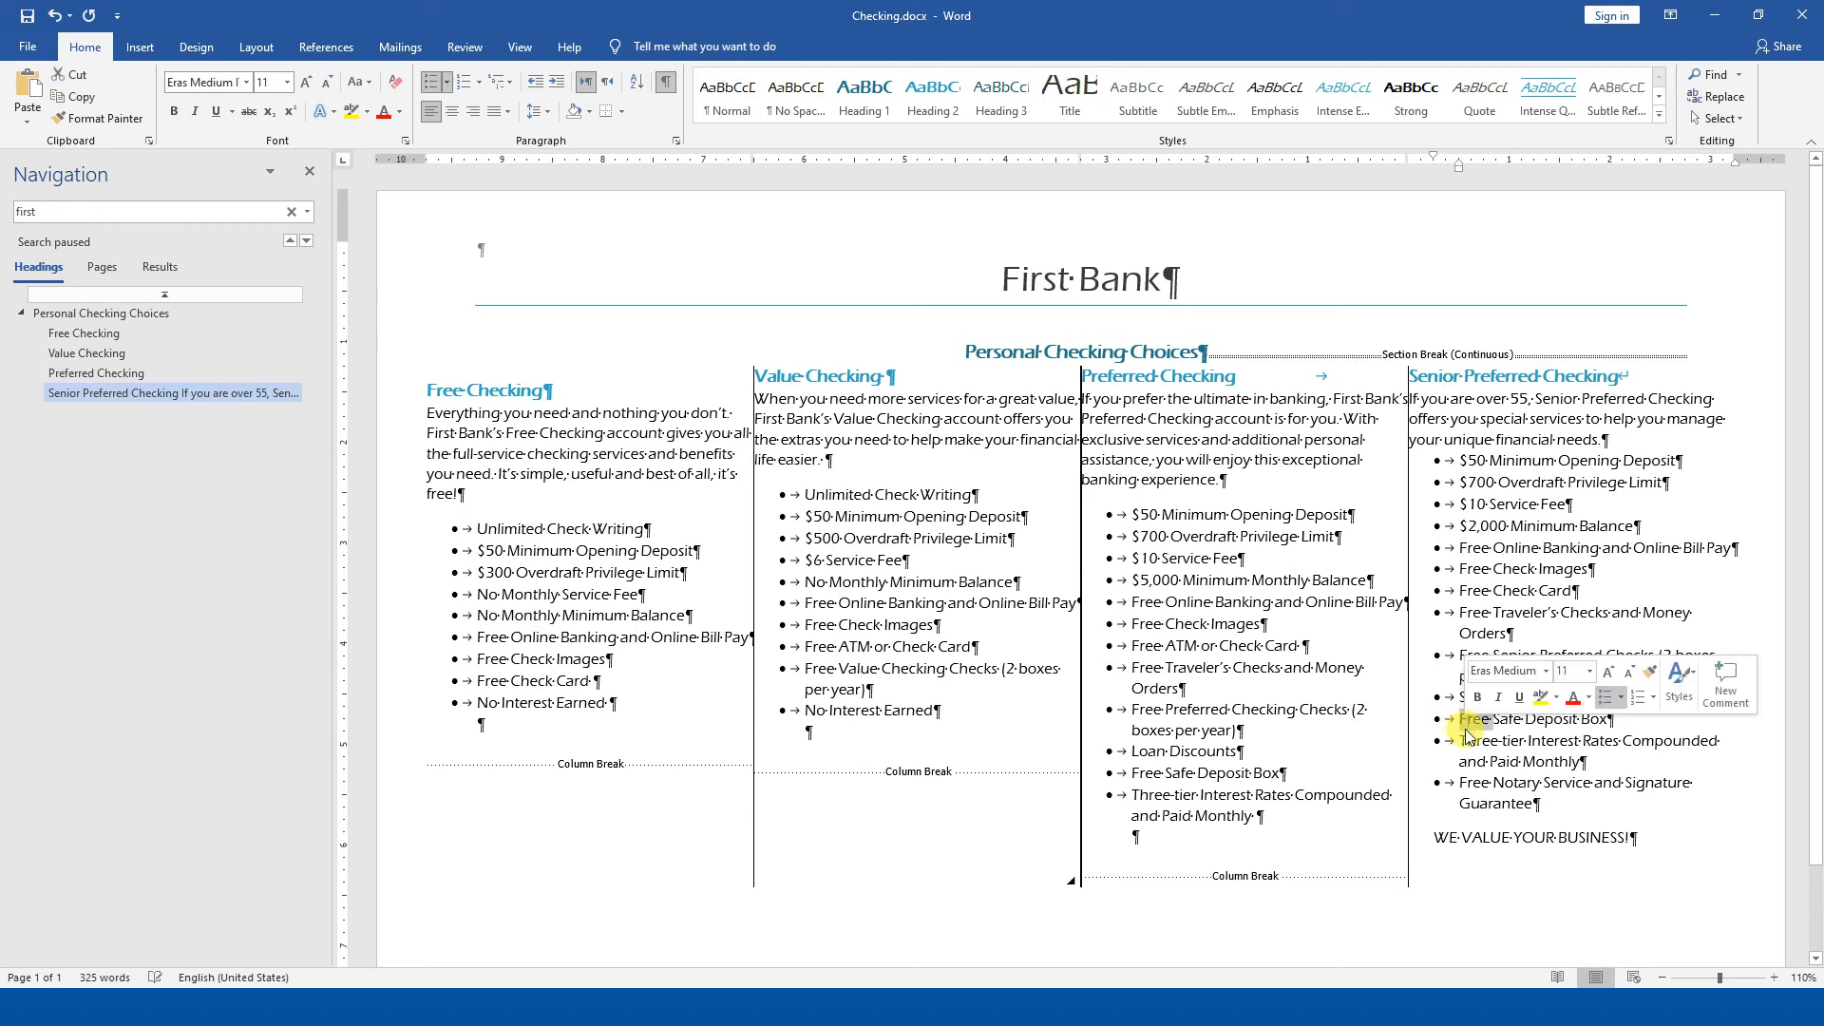
pyautogui.moveTo(1605, 840); pyautogui.dragTo(1437, 841)
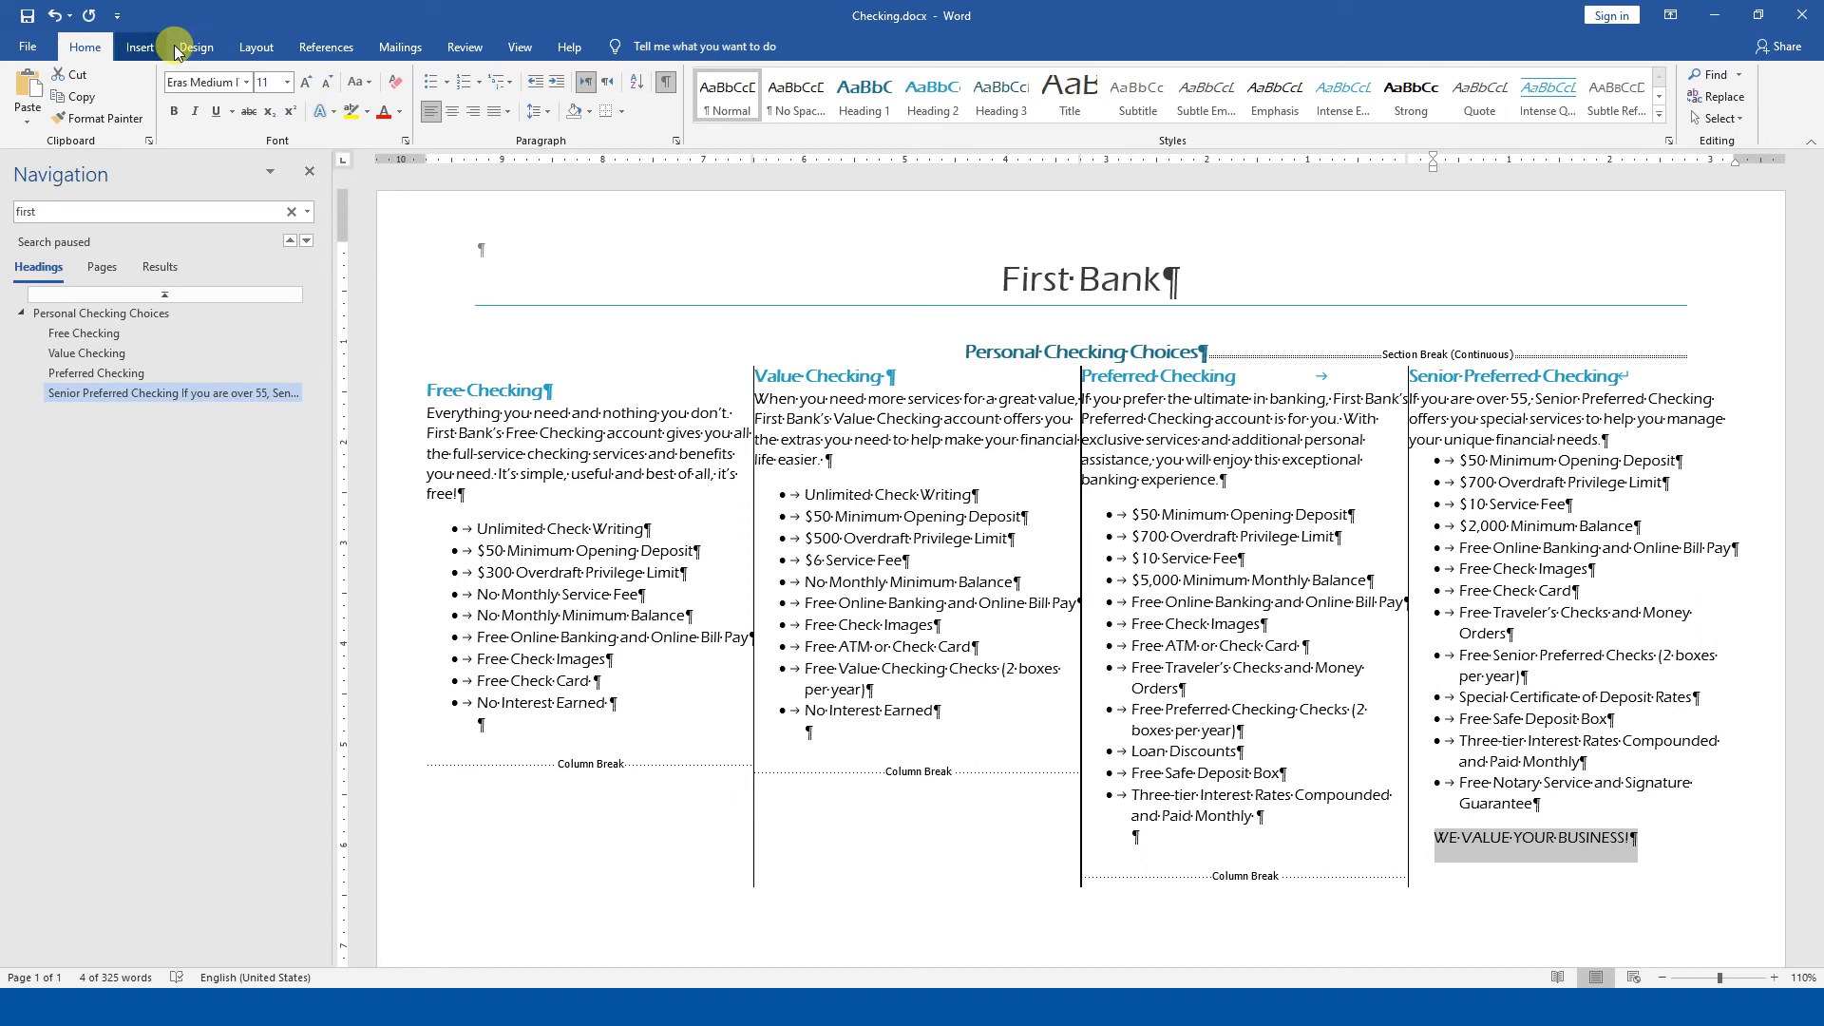
pyautogui.click(255, 45)
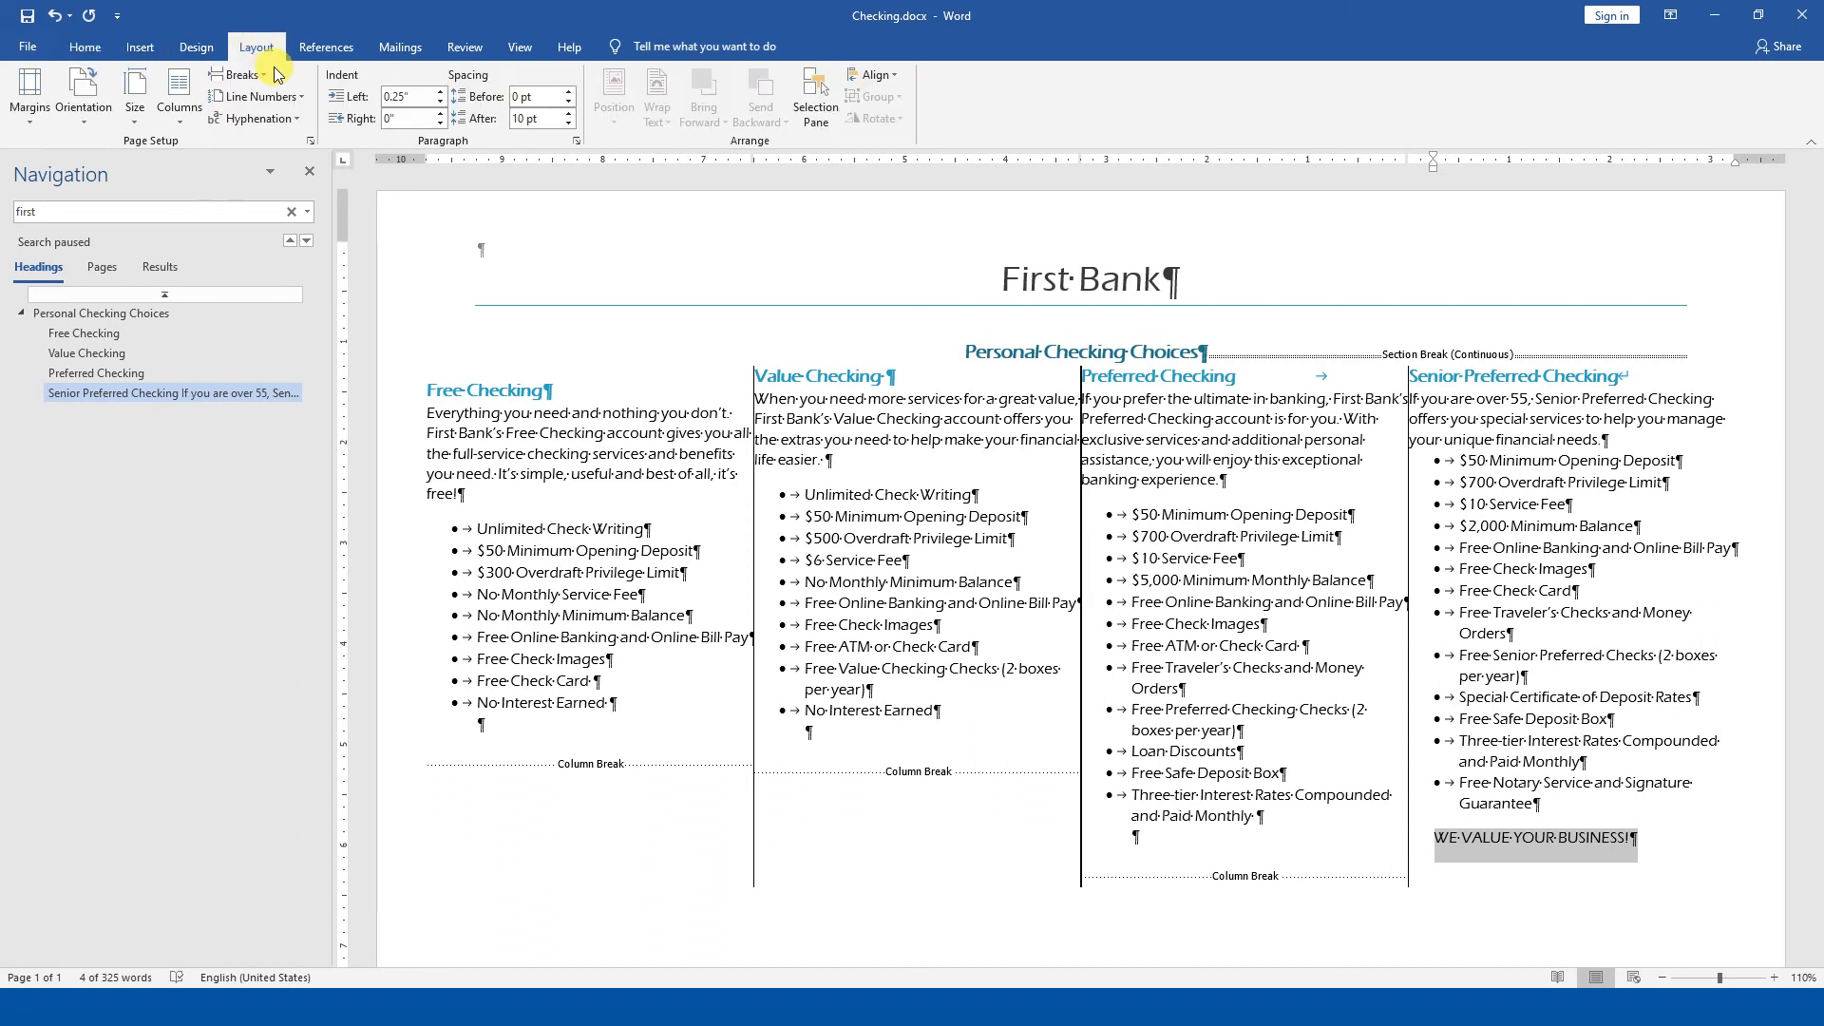
pyautogui.click(575, 140)
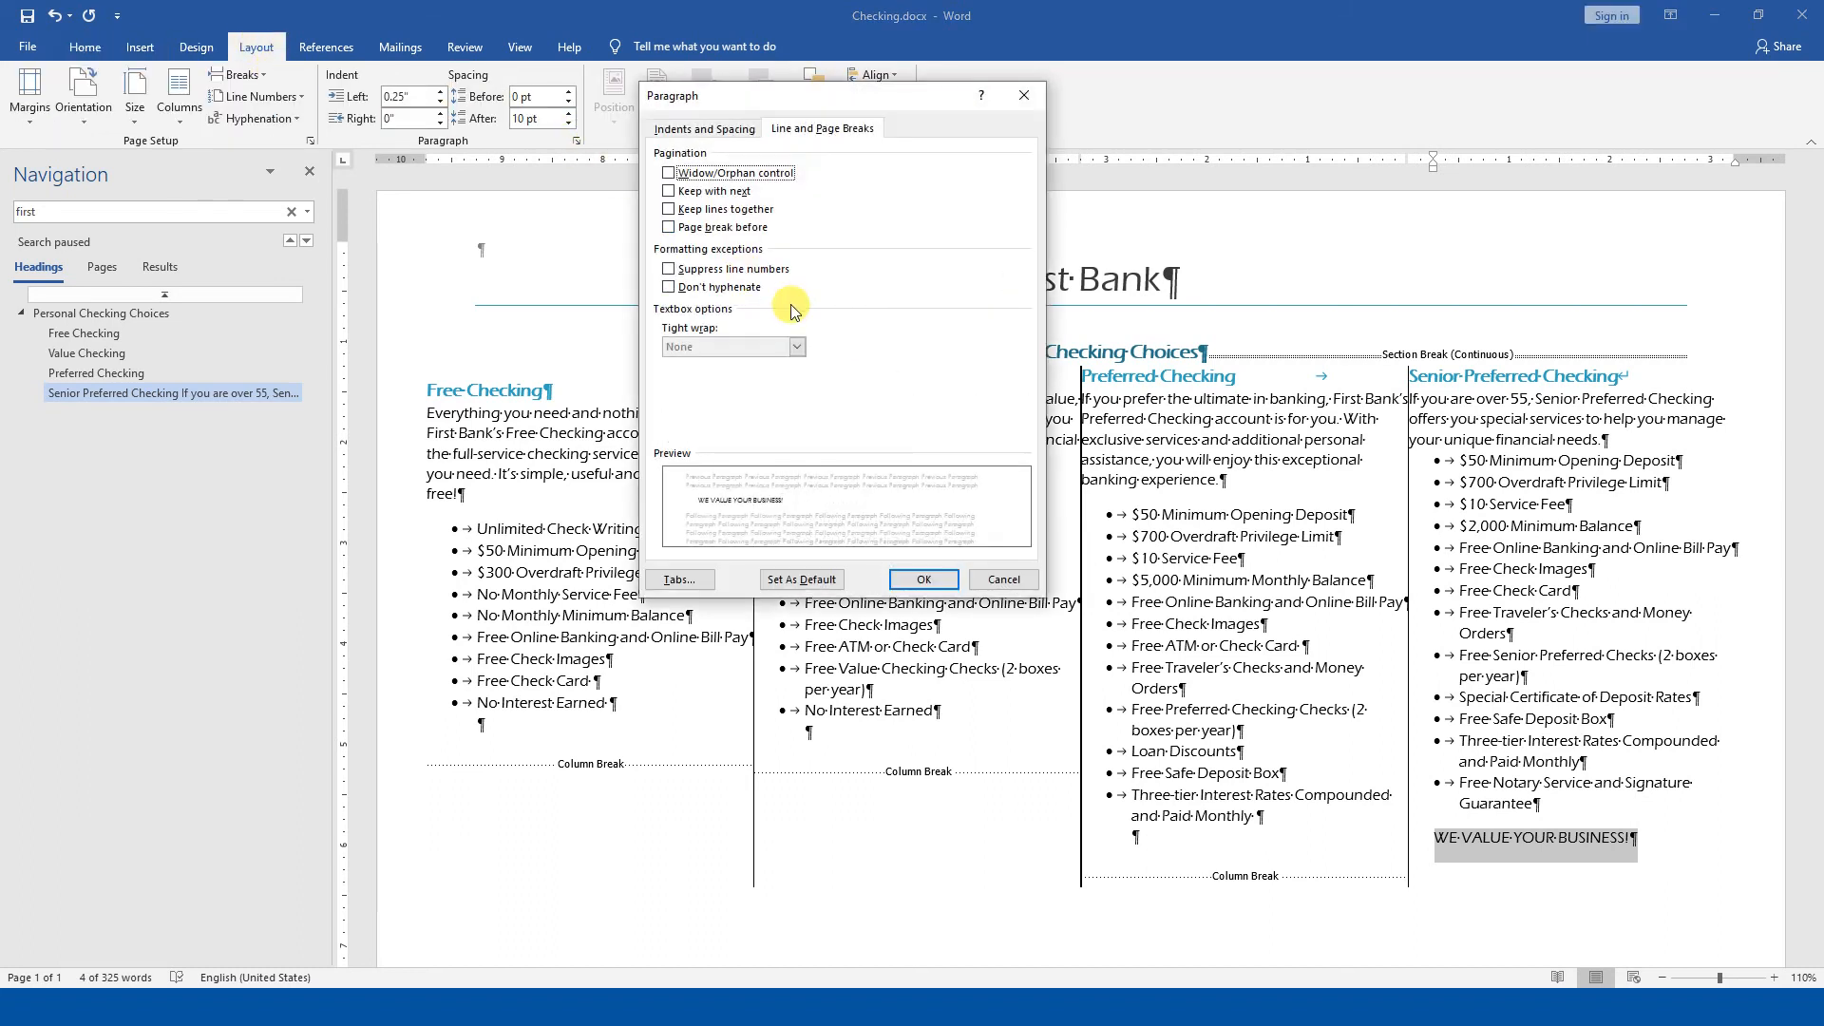
pyautogui.click(687, 131)
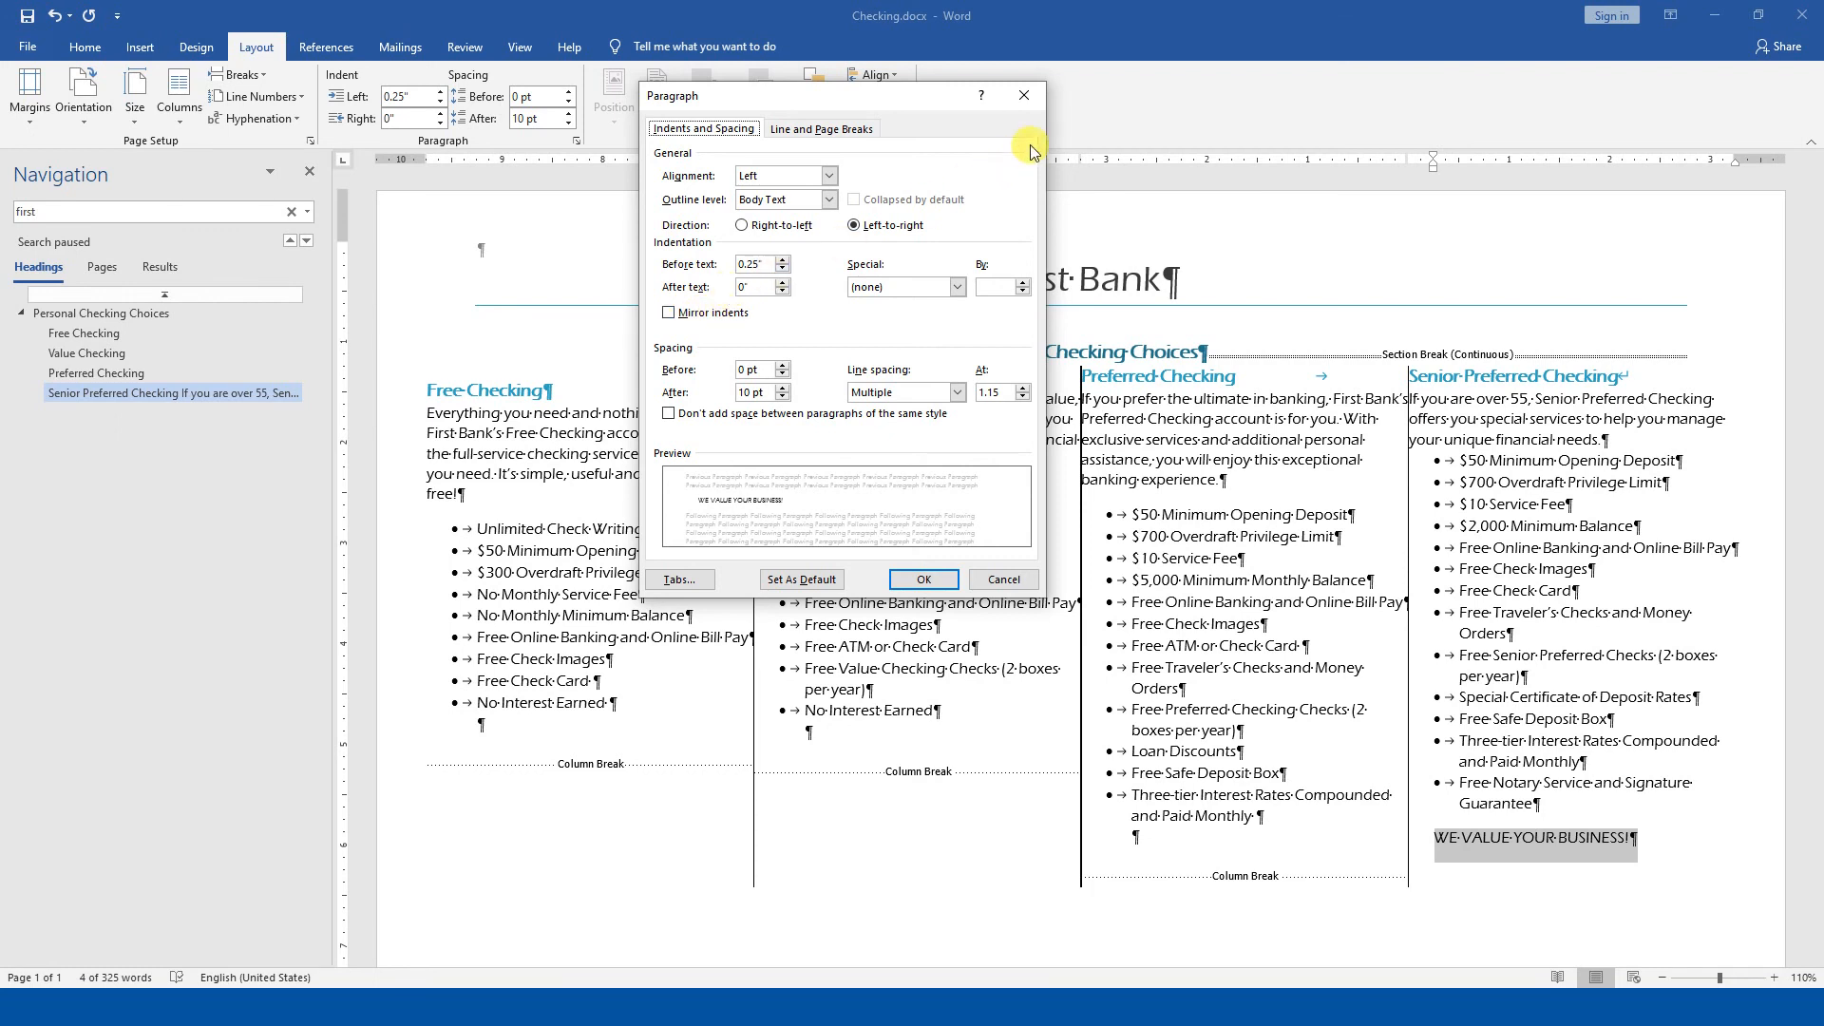
pyautogui.click(1039, 103)
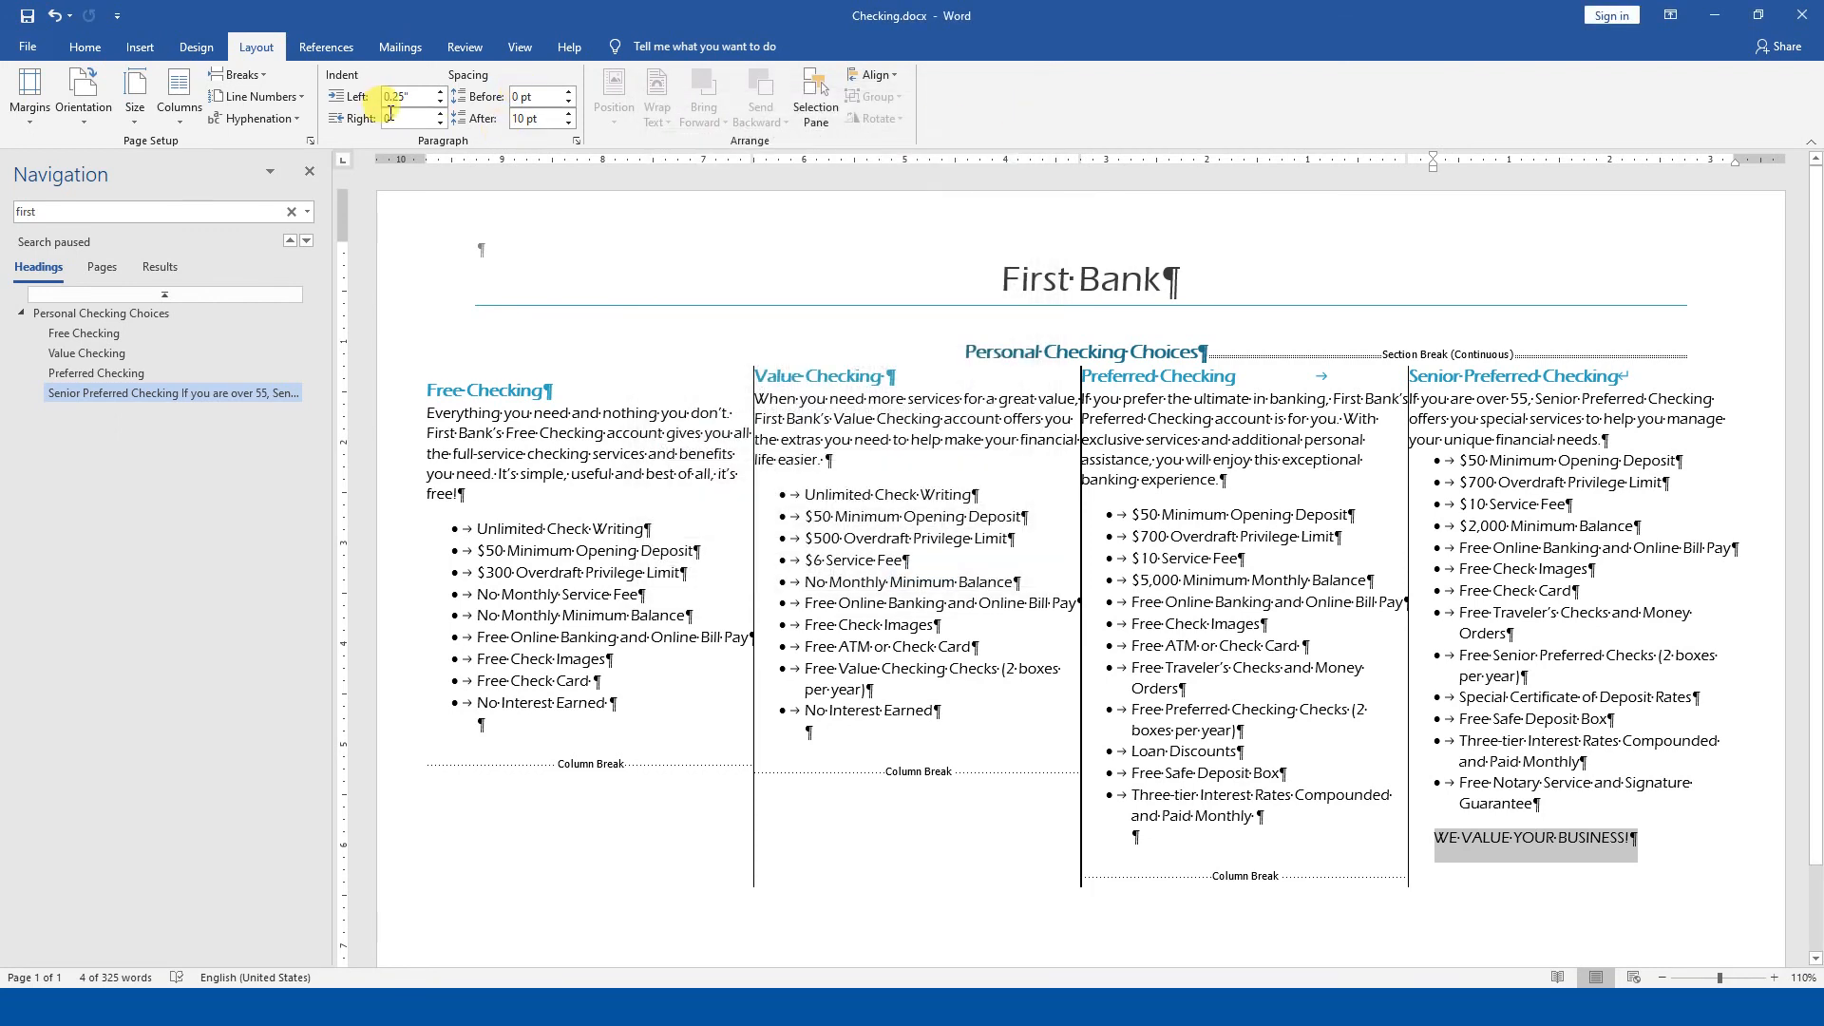
pyautogui.click(531, 119)
pyautogui.write('0')
pyautogui.press('Return')
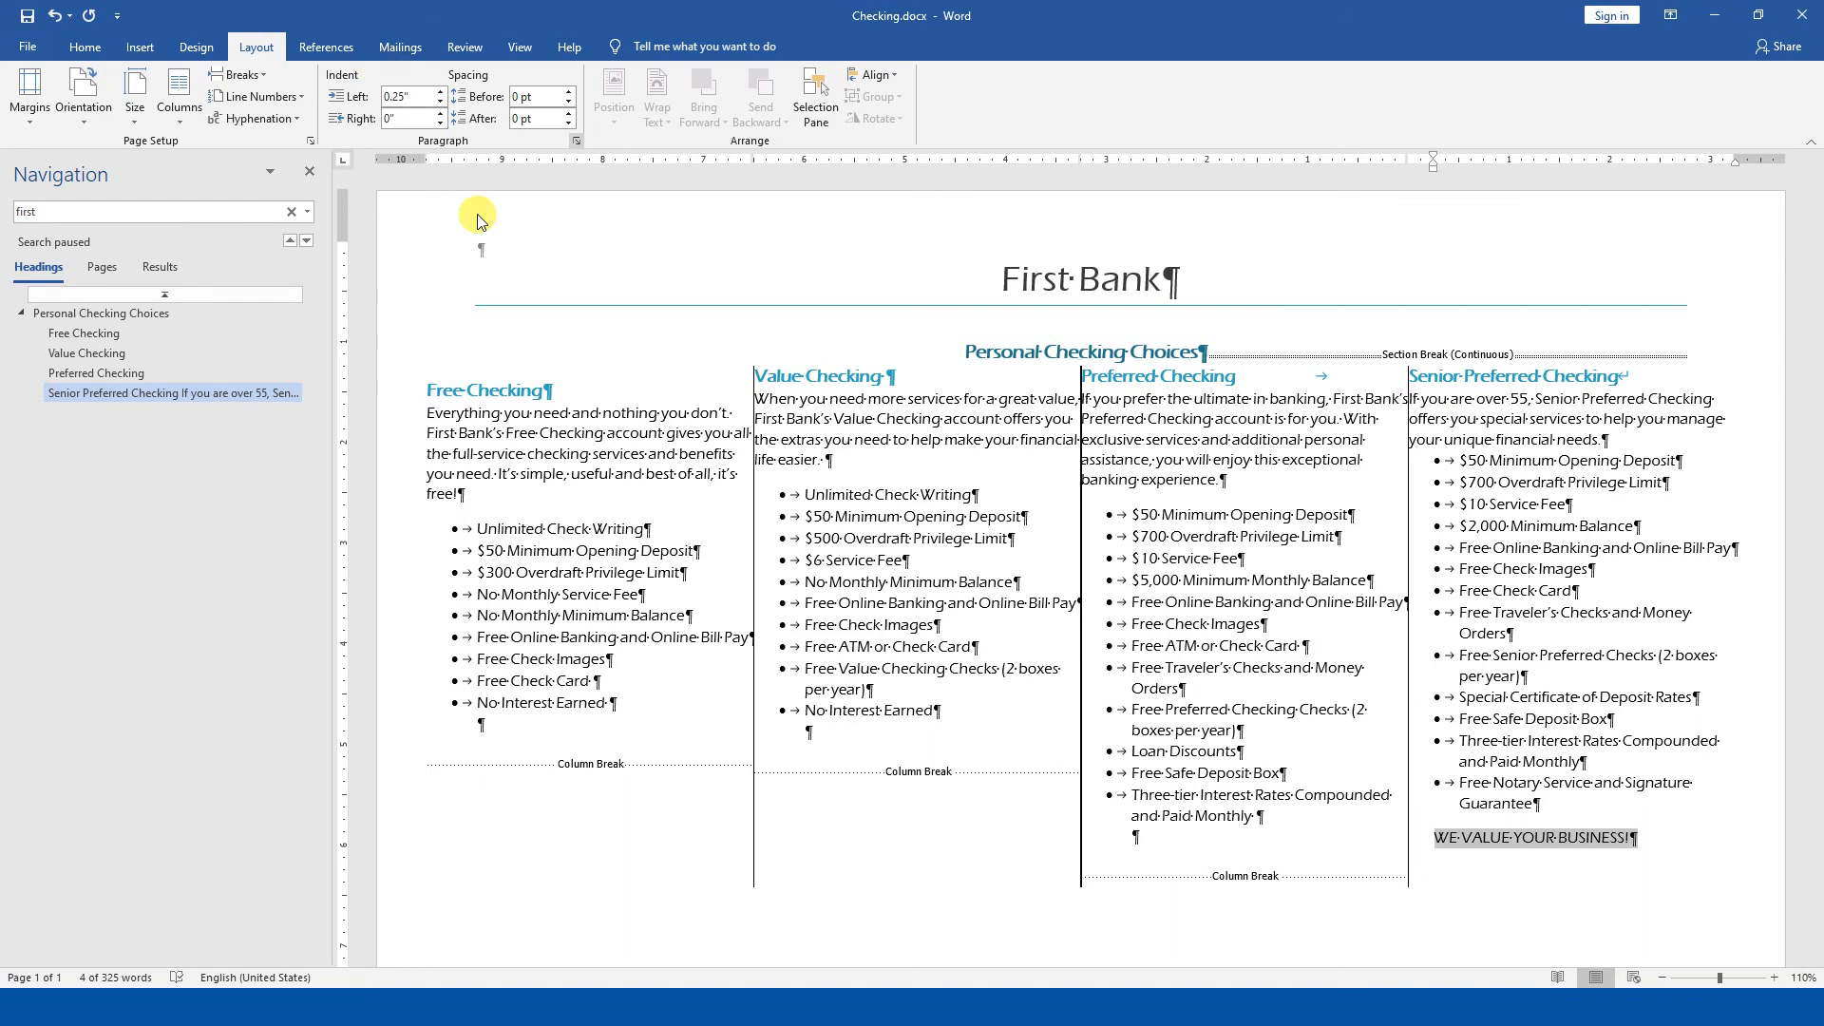
# - Lay out the selected "WE VALUE YOUR BUSINESS!" line in one column beneath the four account columns
pyautogui.click(180, 99)
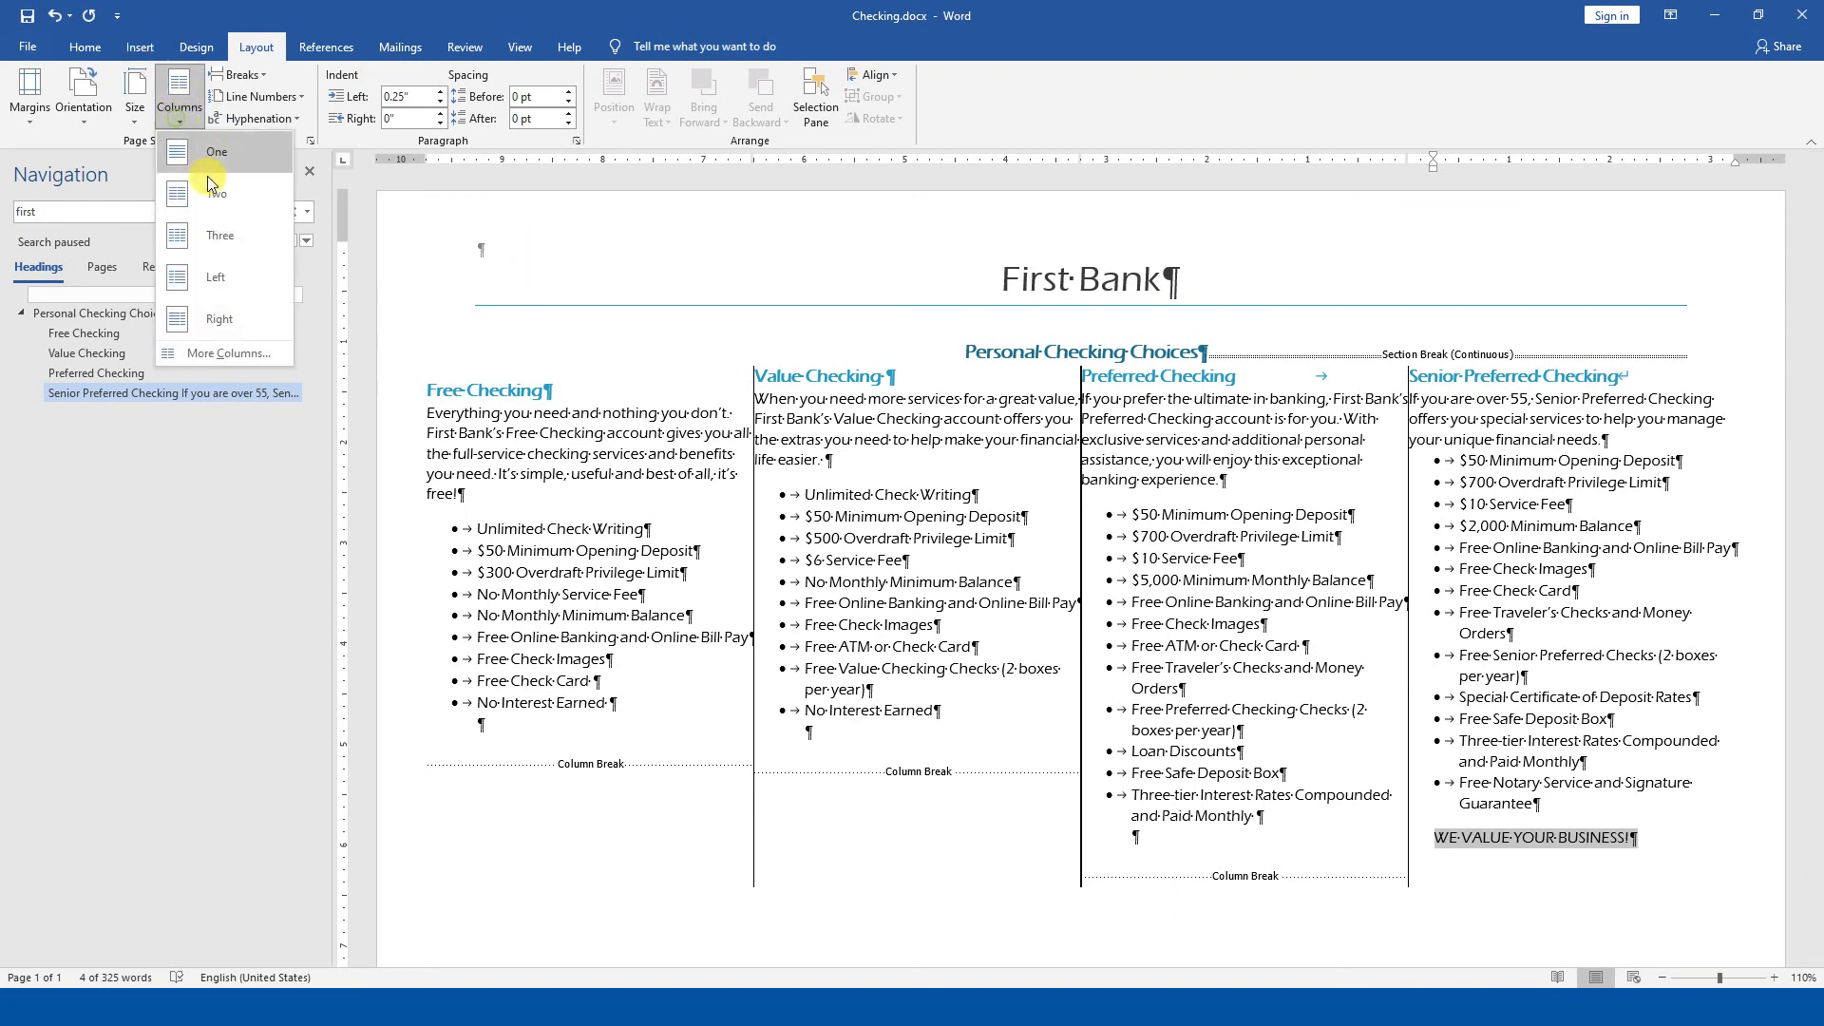
pyautogui.click(221, 152)
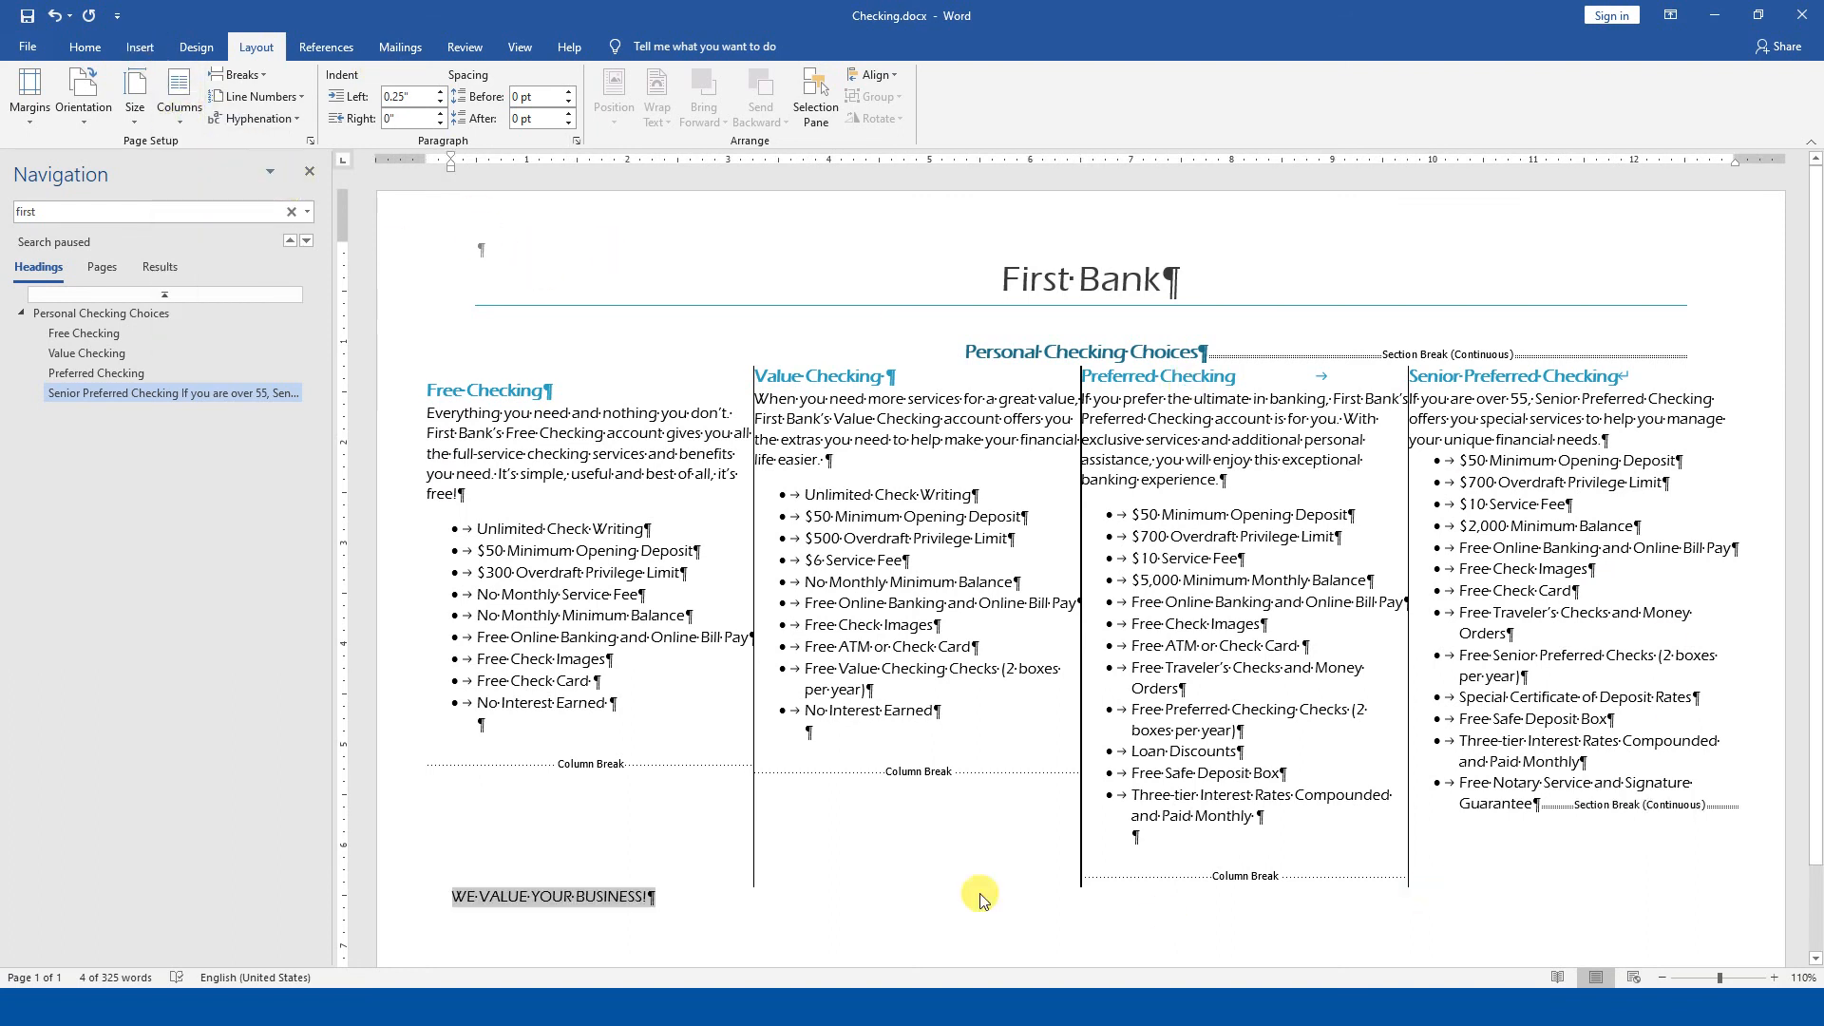
pyautogui.scroll(-1, 1769, 774)
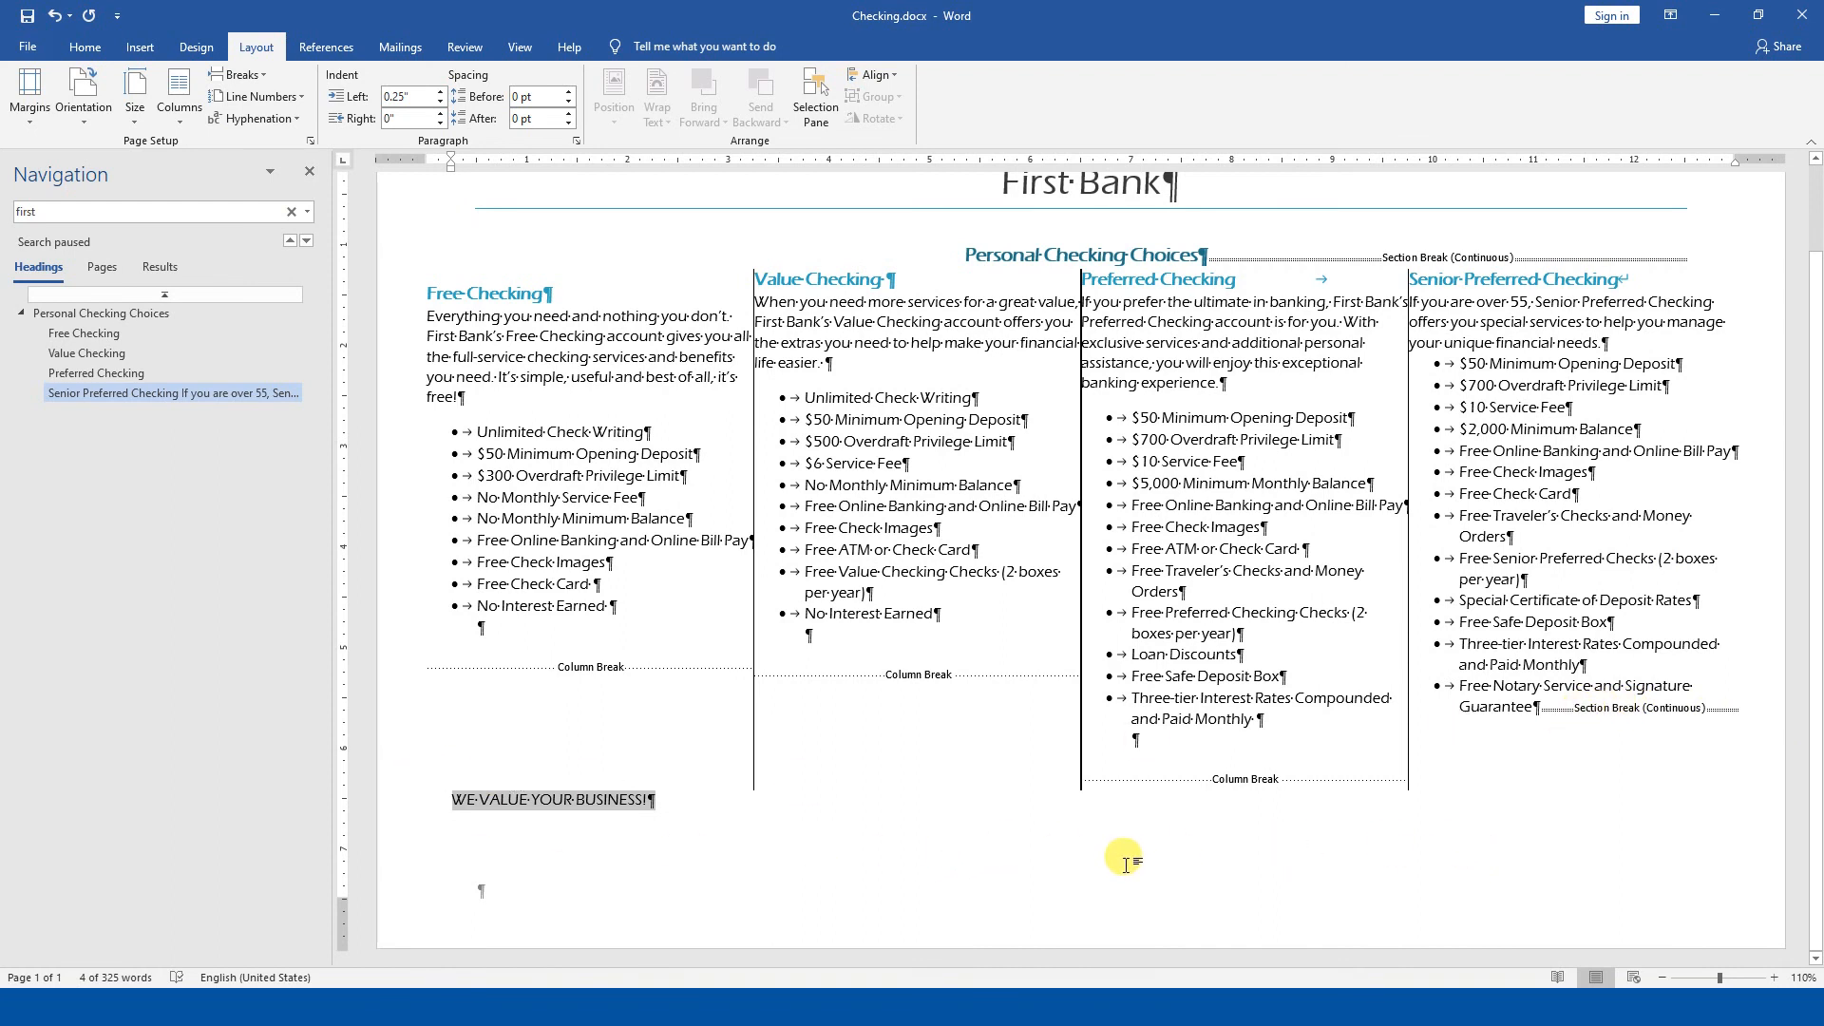
pyautogui.scroll(1, 1124, 855)
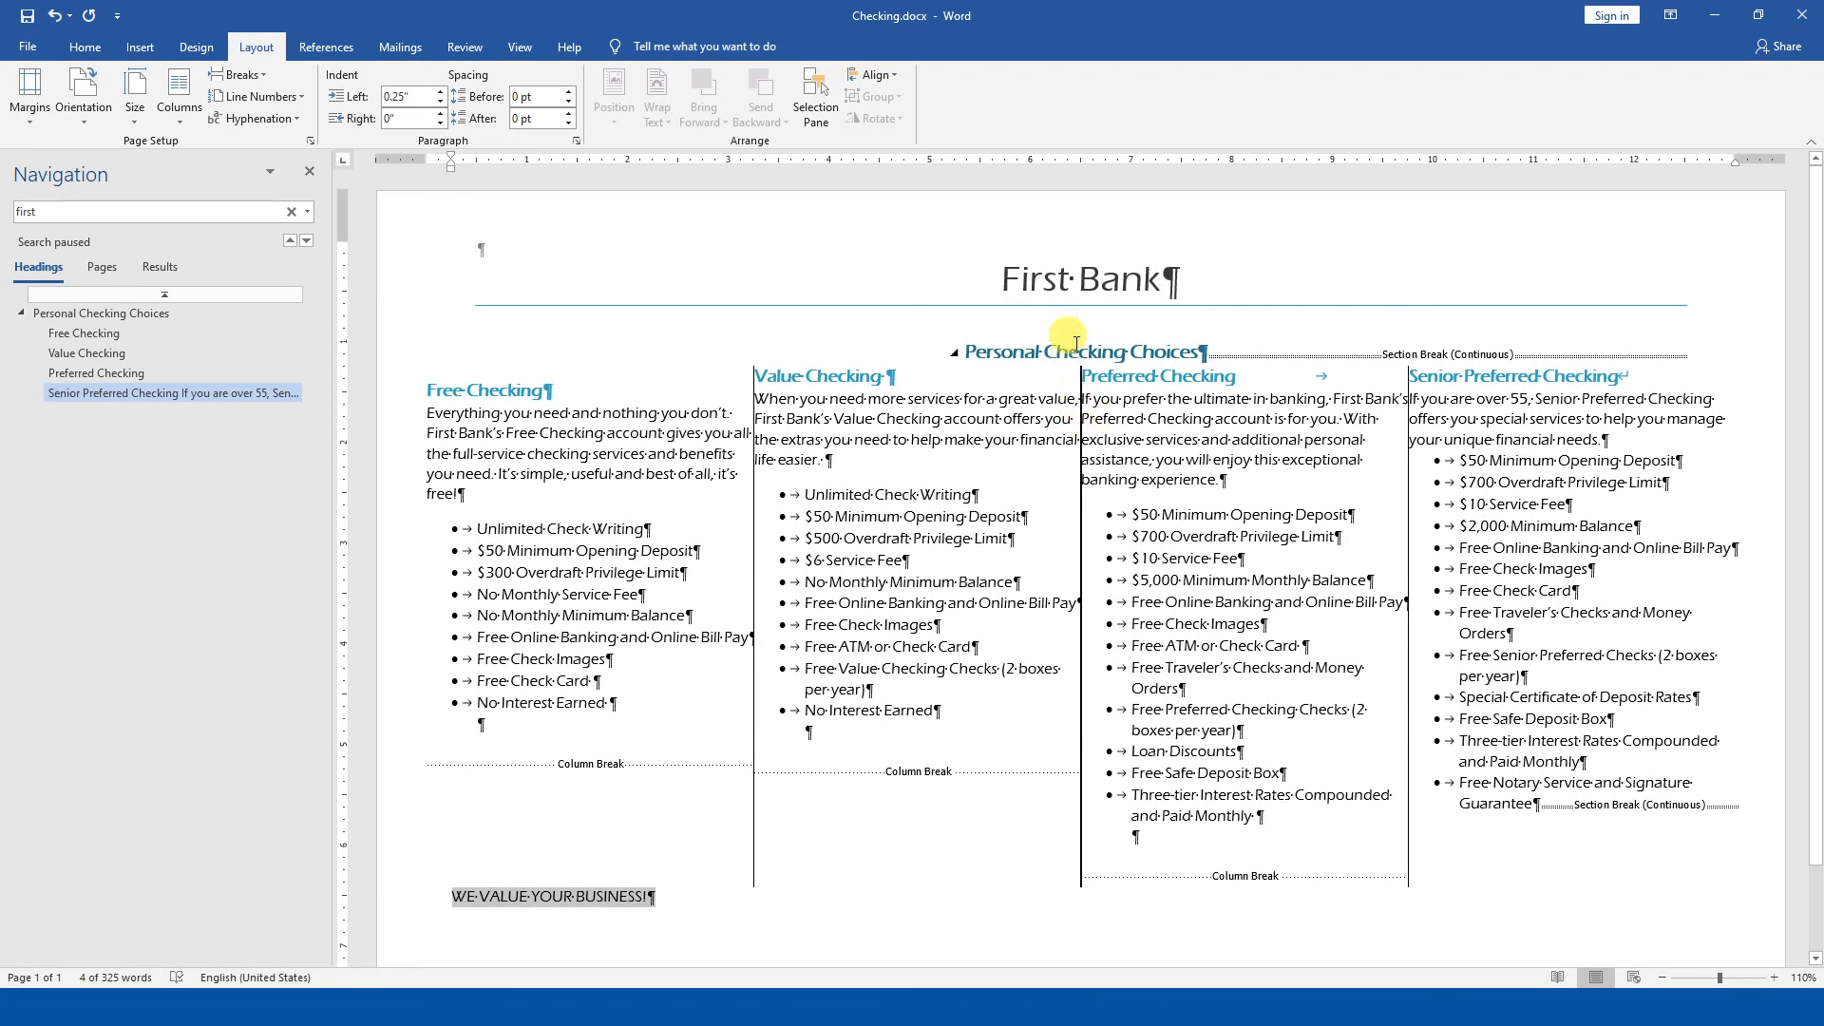
# - Center the "WE VALUE YOUR BUSINESS!" line across the page and format it bold at font size 22
pyautogui.scroll(-1, 752, 790)
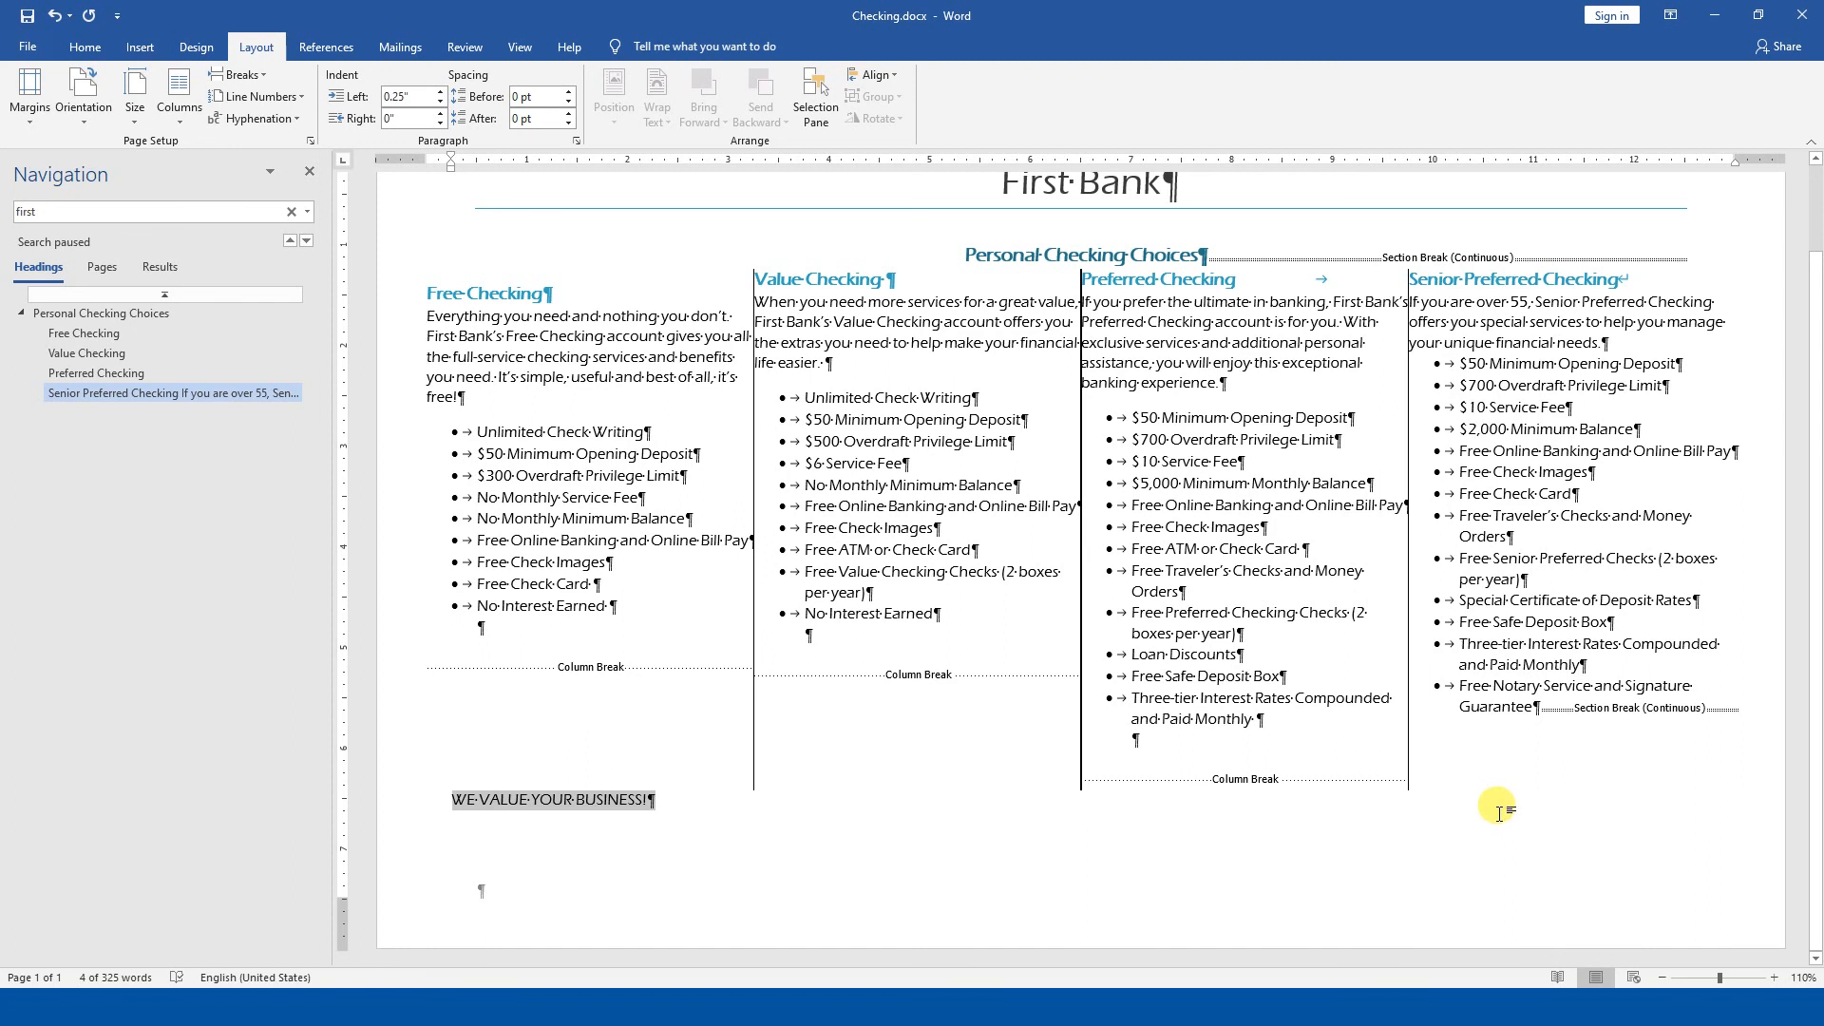
pyautogui.hotkey('ctrl', 'e')
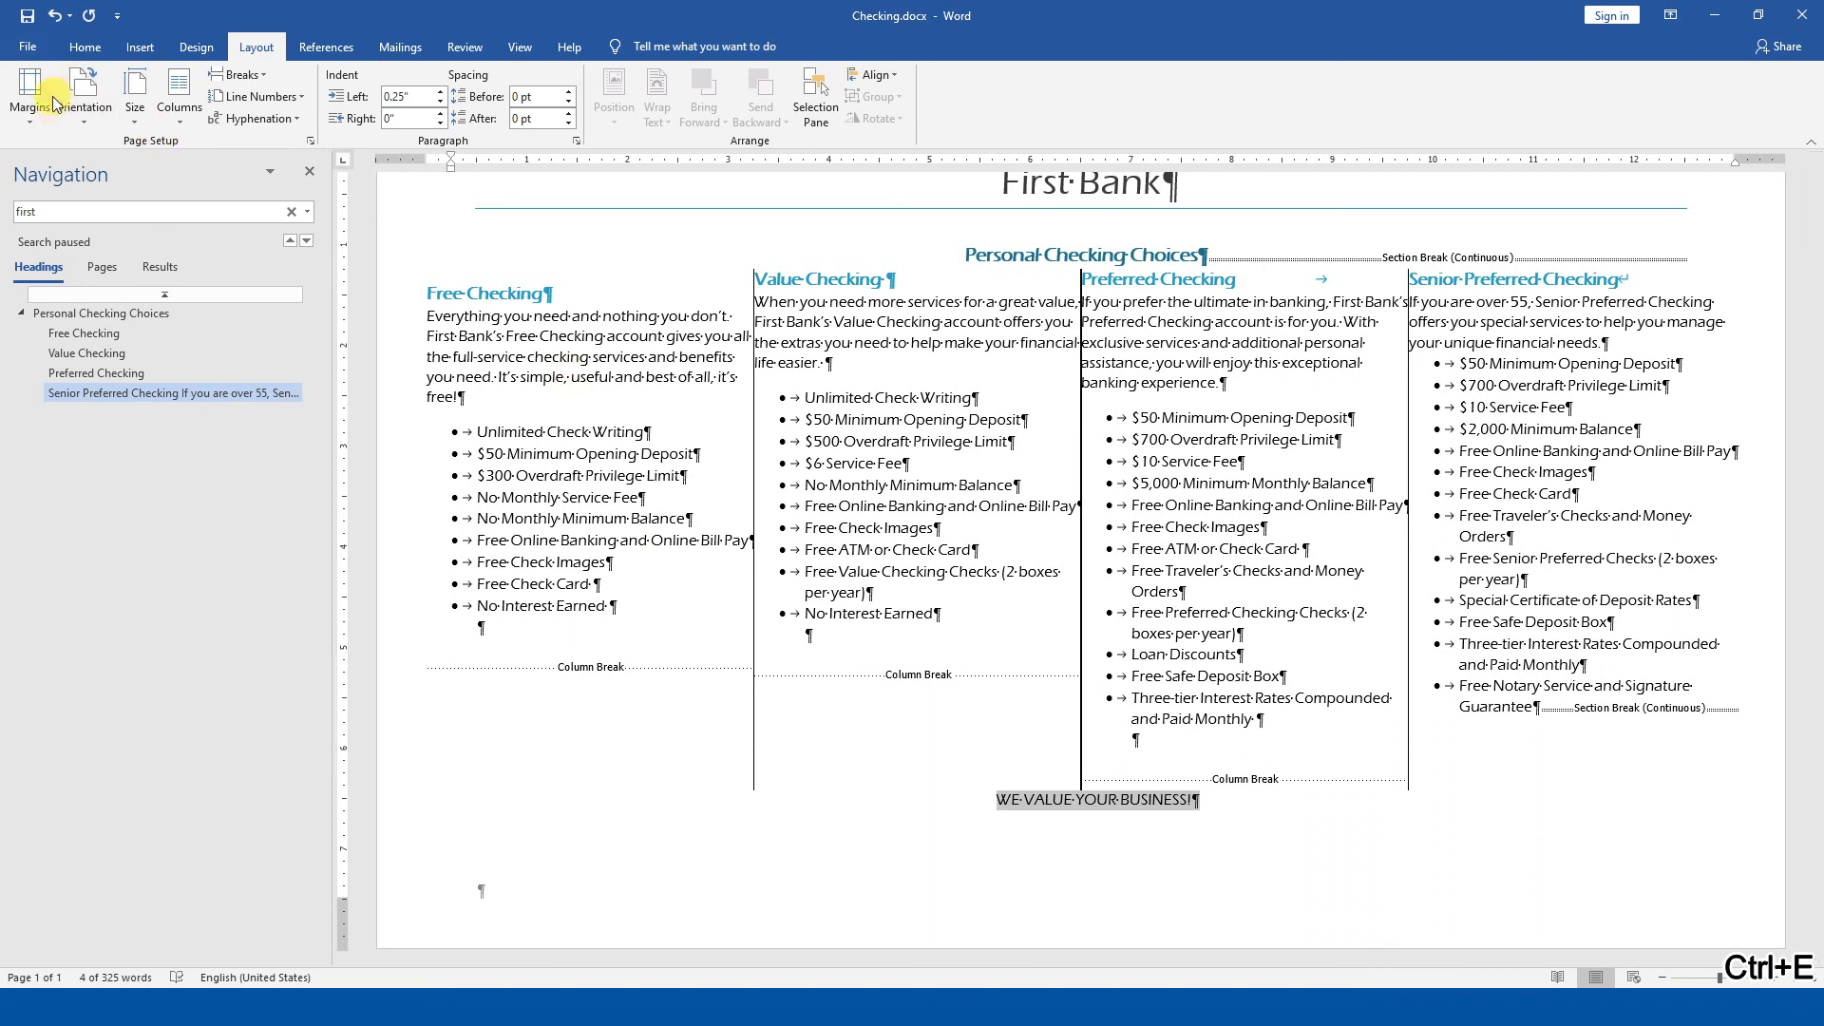
pyautogui.click(85, 47)
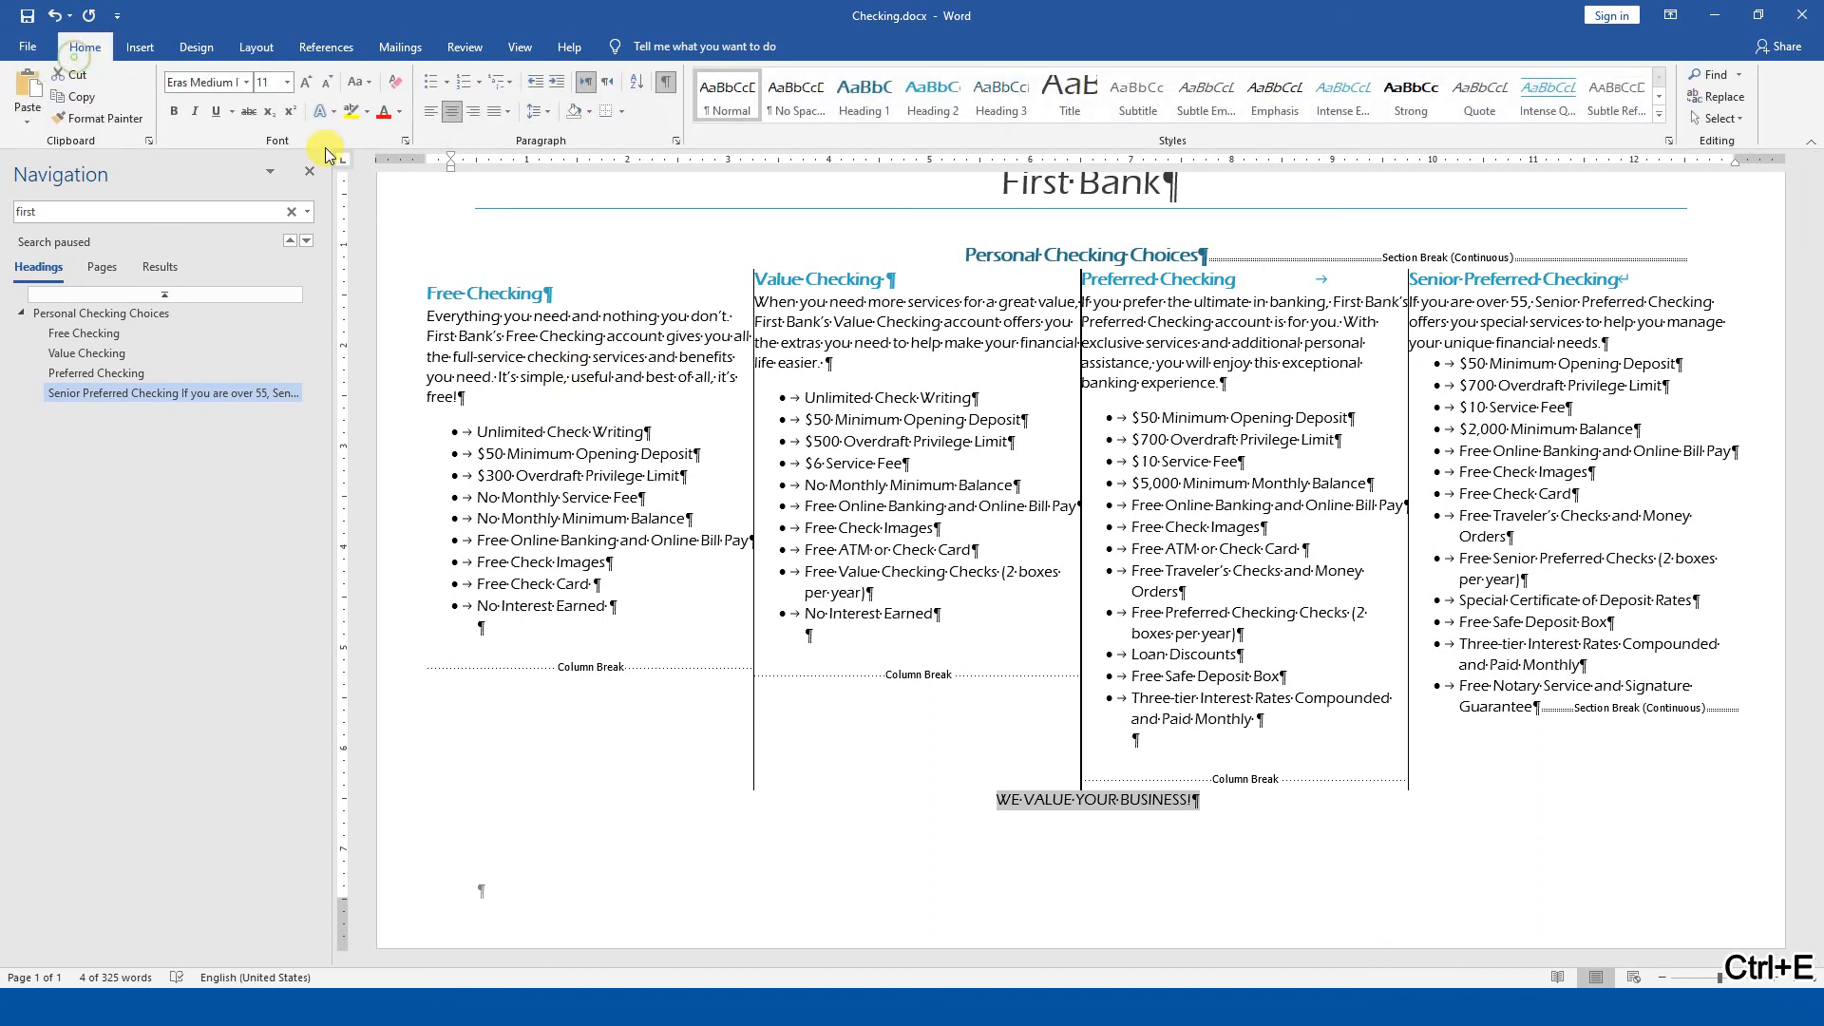
pyautogui.click(174, 113)
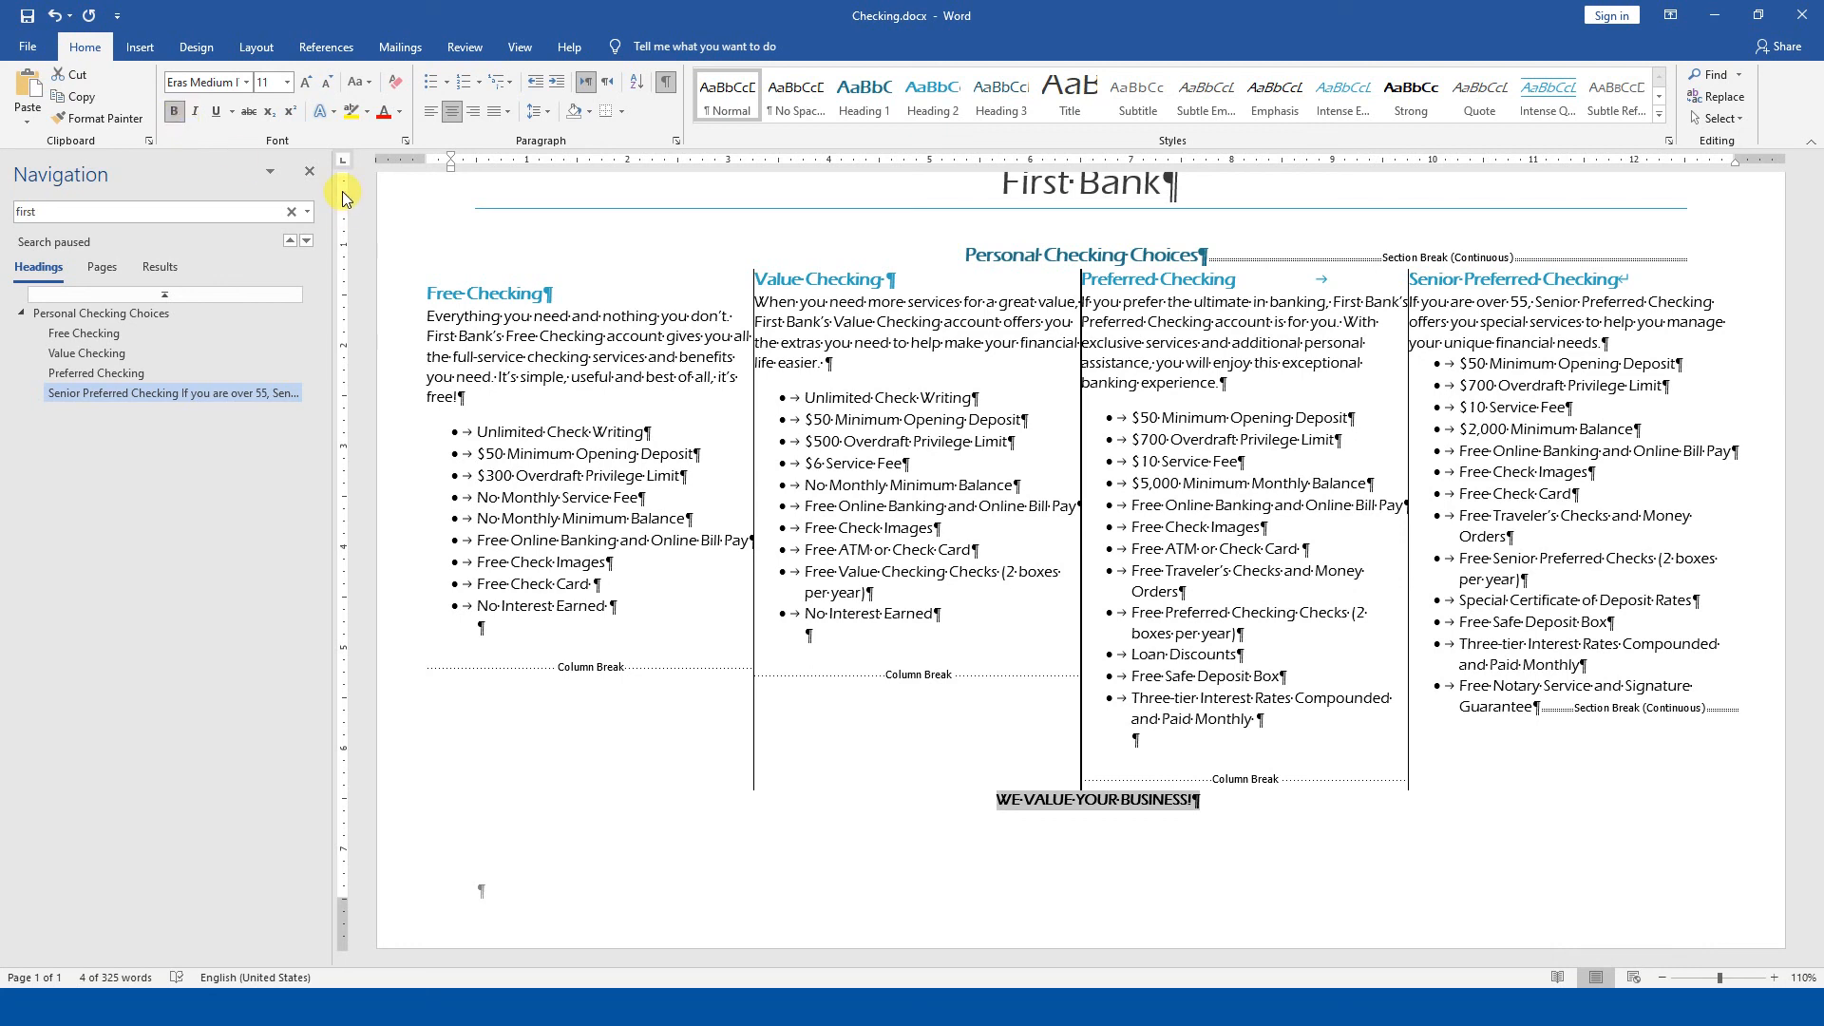
pyautogui.click(287, 83)
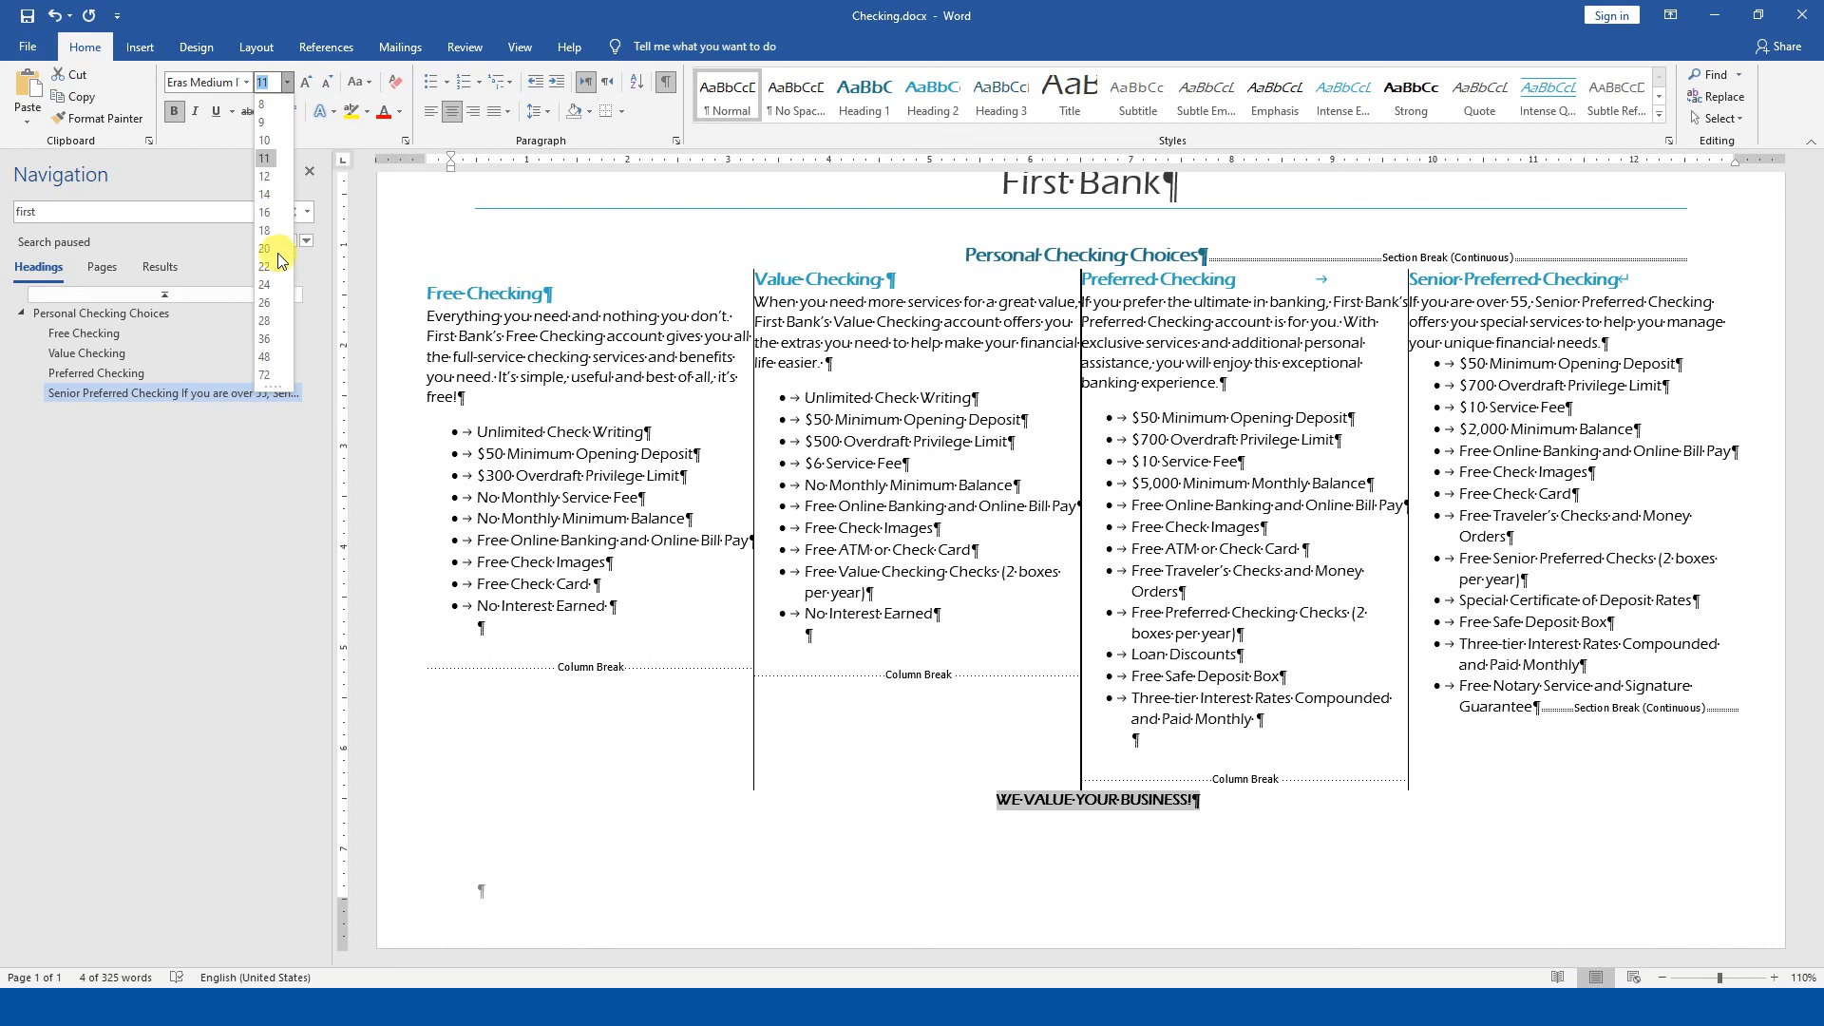
pyautogui.click(271, 266)
pyautogui.scroll(3, 1491, 649)
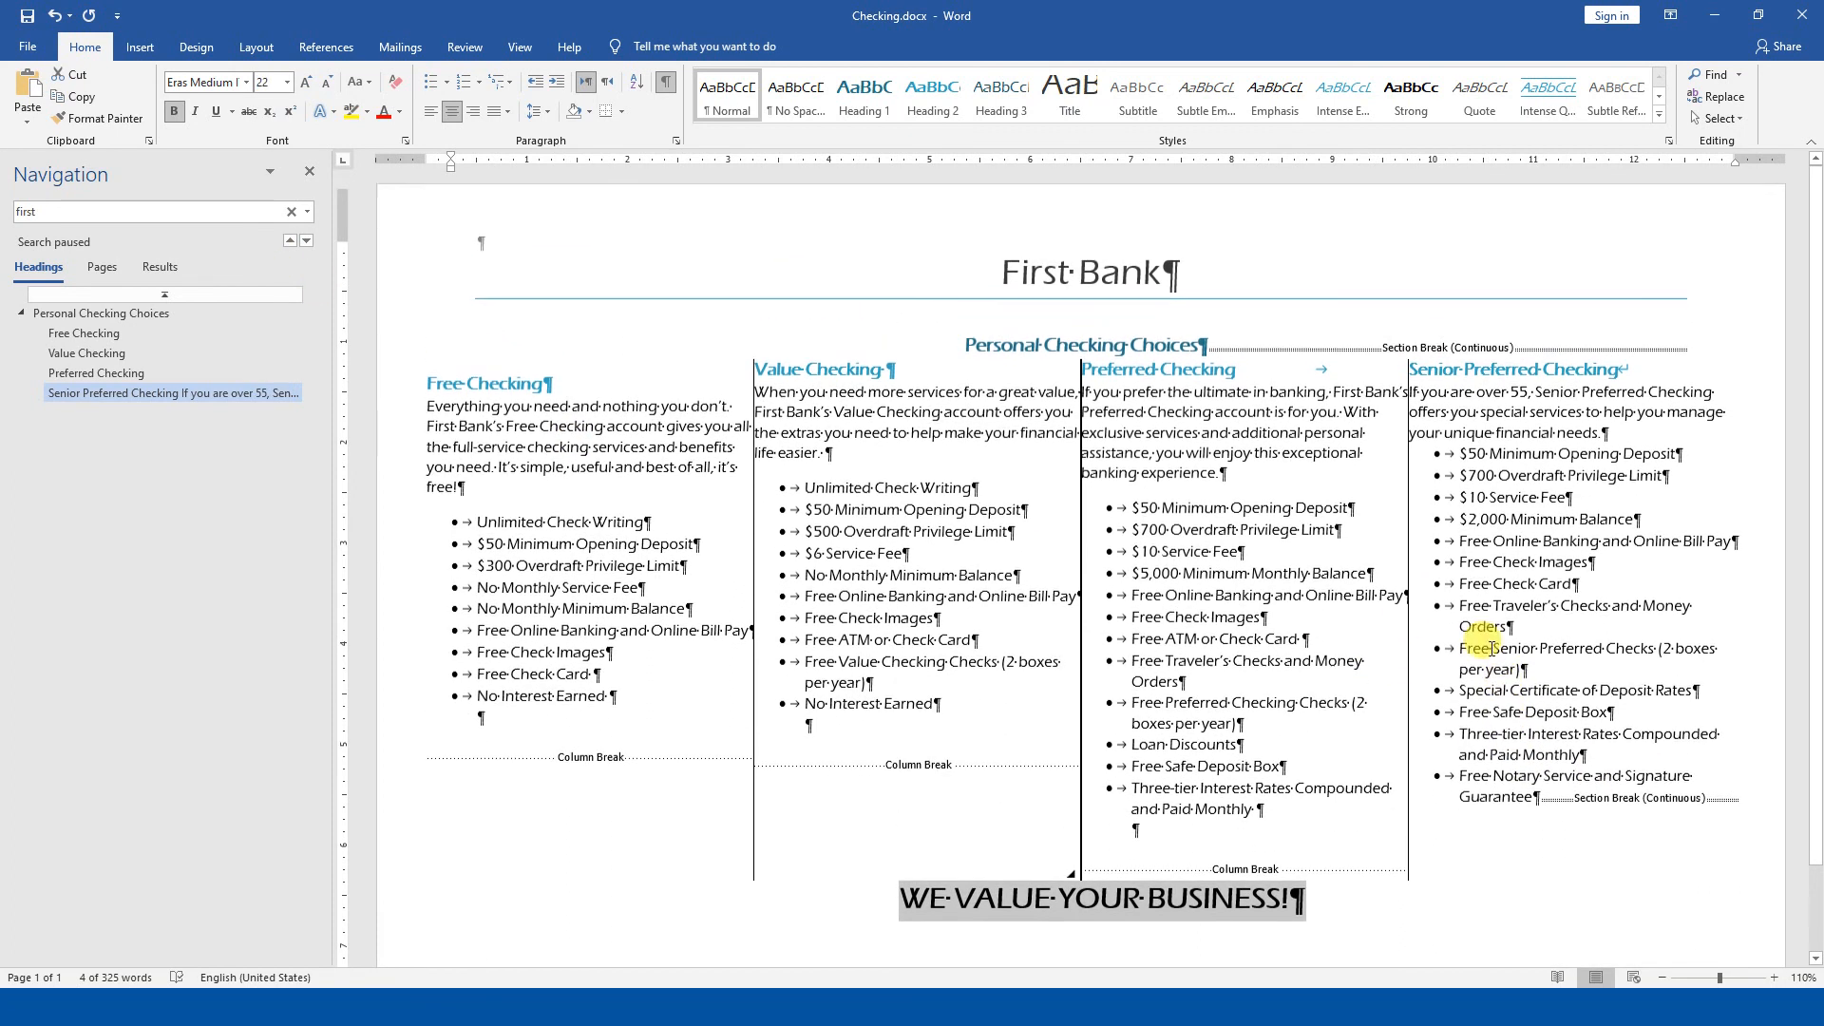
pyautogui.keyDown('ctrl'); pyautogui.scroll(-1, 1235, 581); pyautogui.keyUp('ctrl')
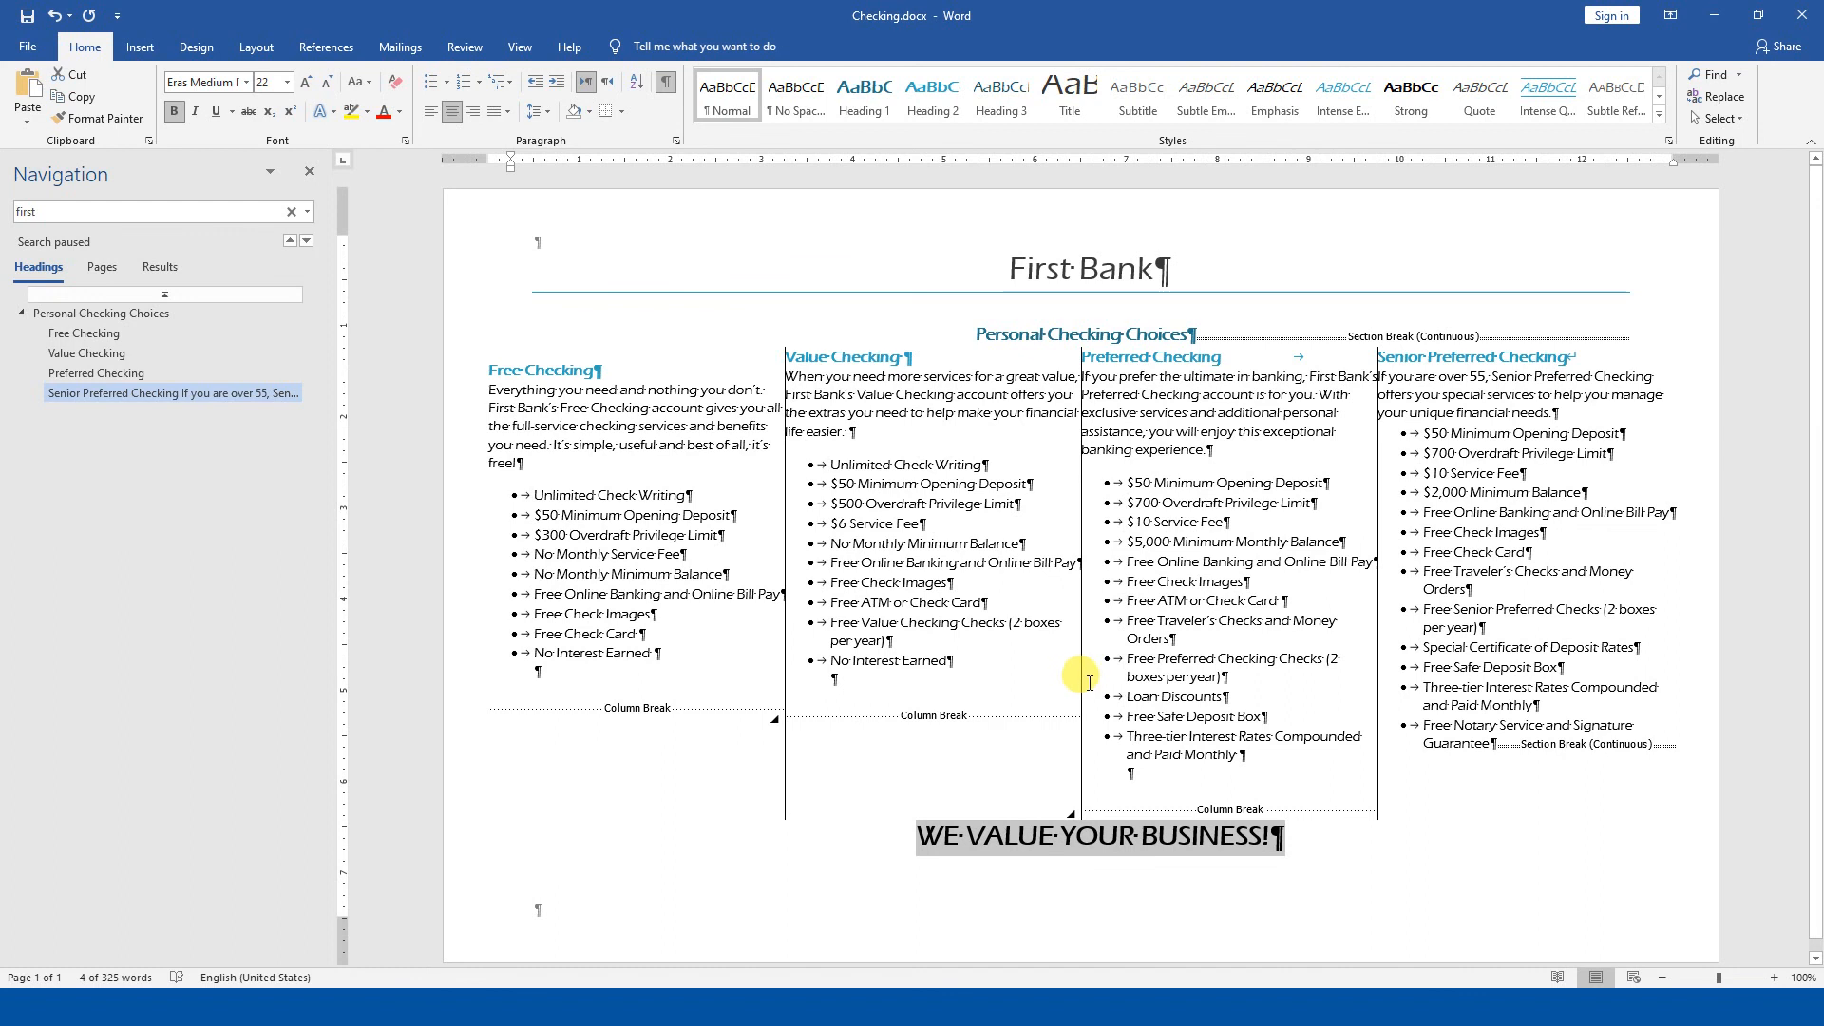
# - Try the standard Blue font color on the closing line and look through the theme color sets
pyautogui.click(404, 112)
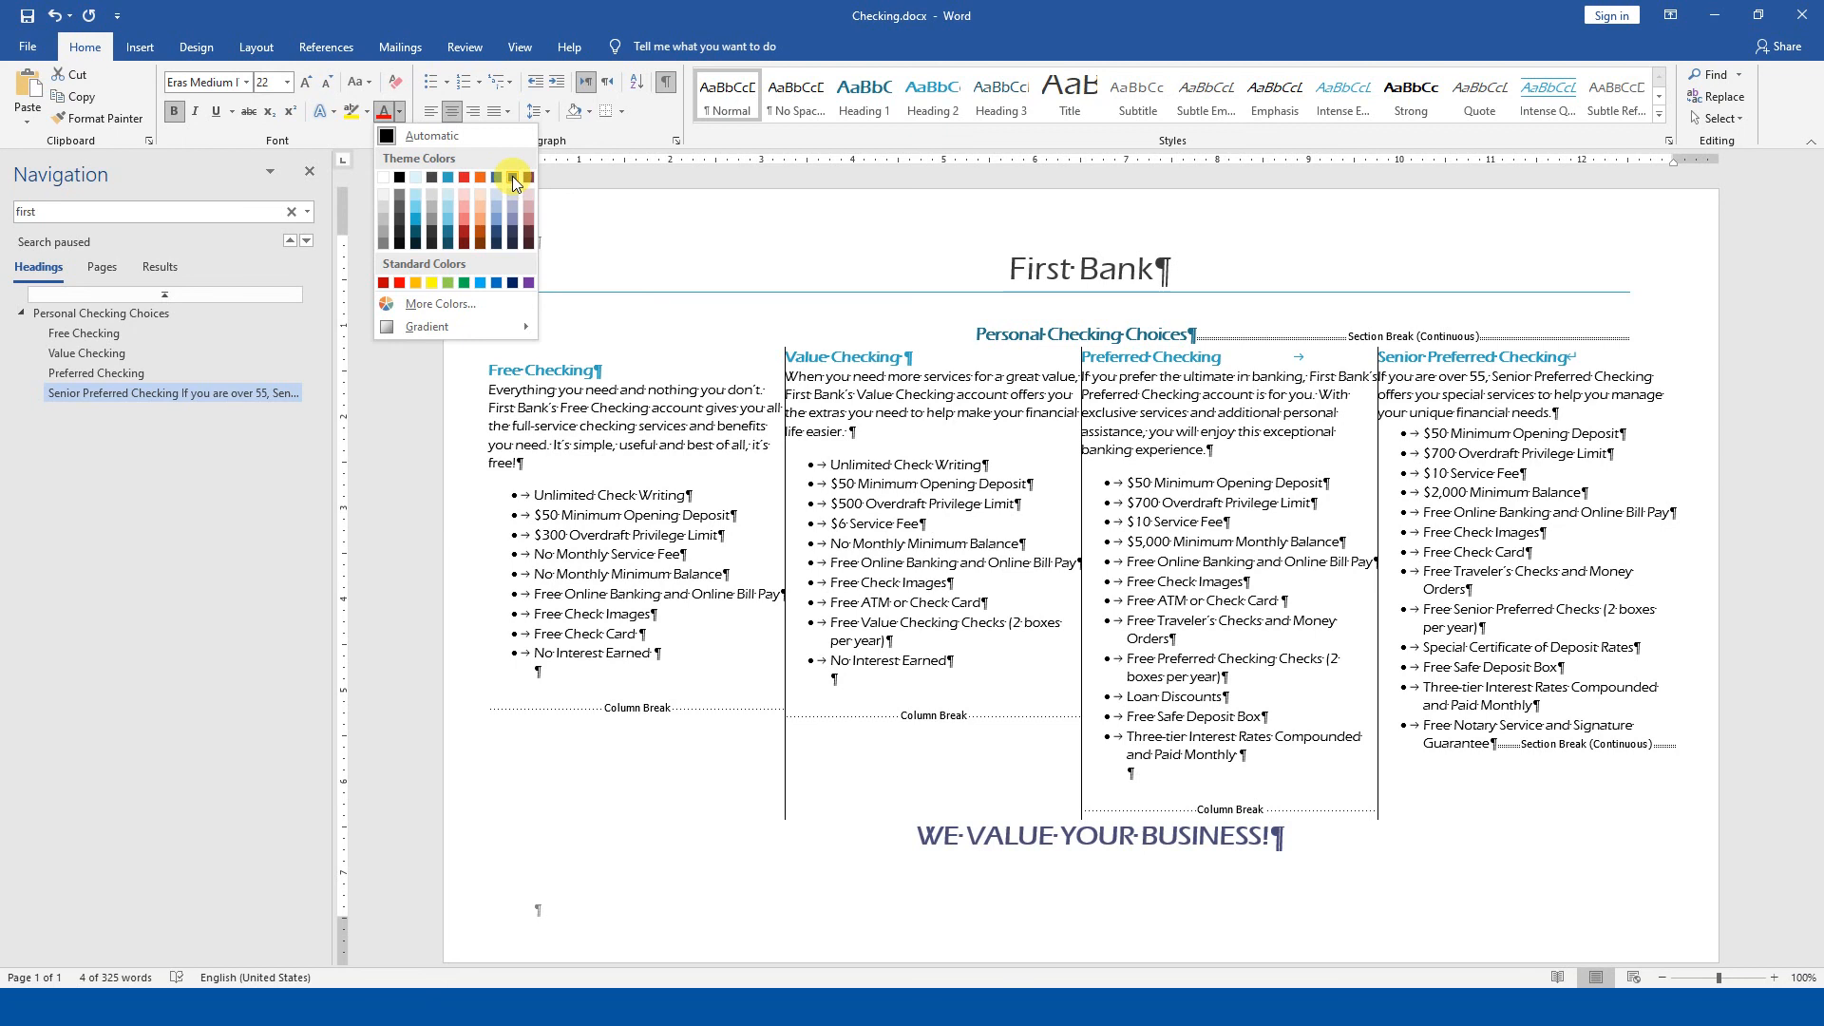
pyautogui.click(498, 283)
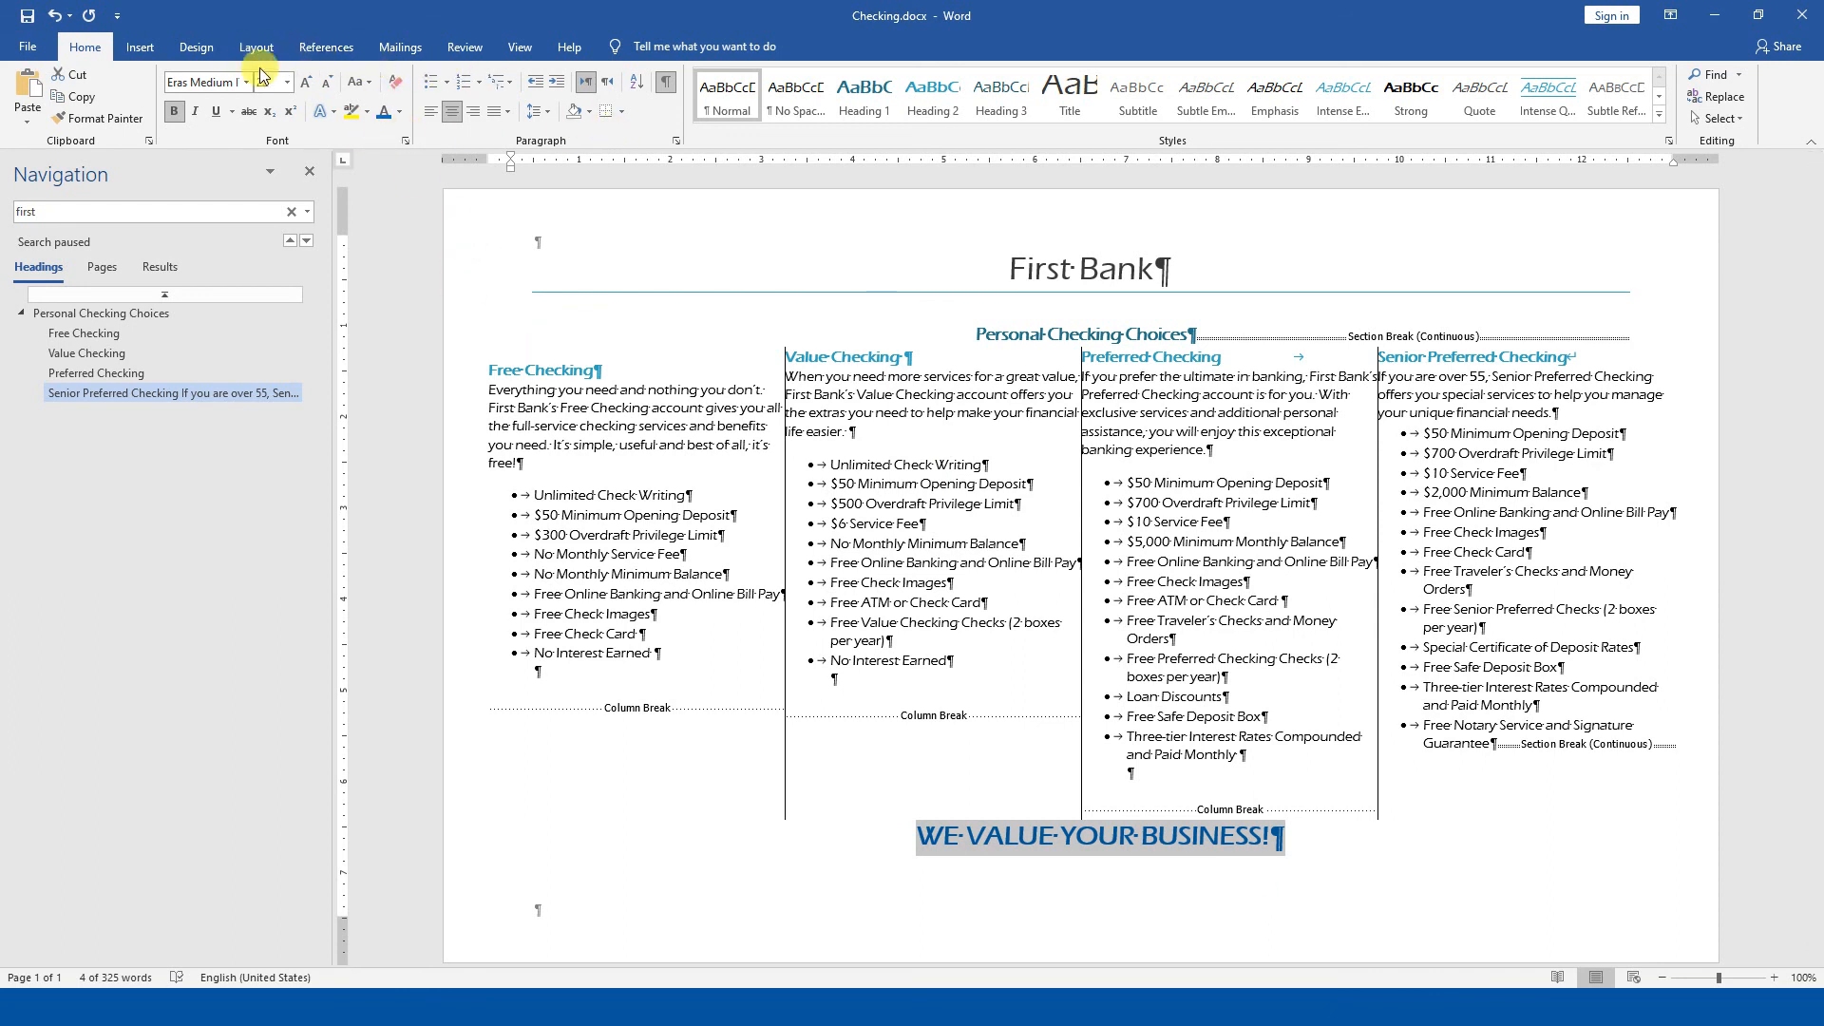
pyautogui.click(199, 52)
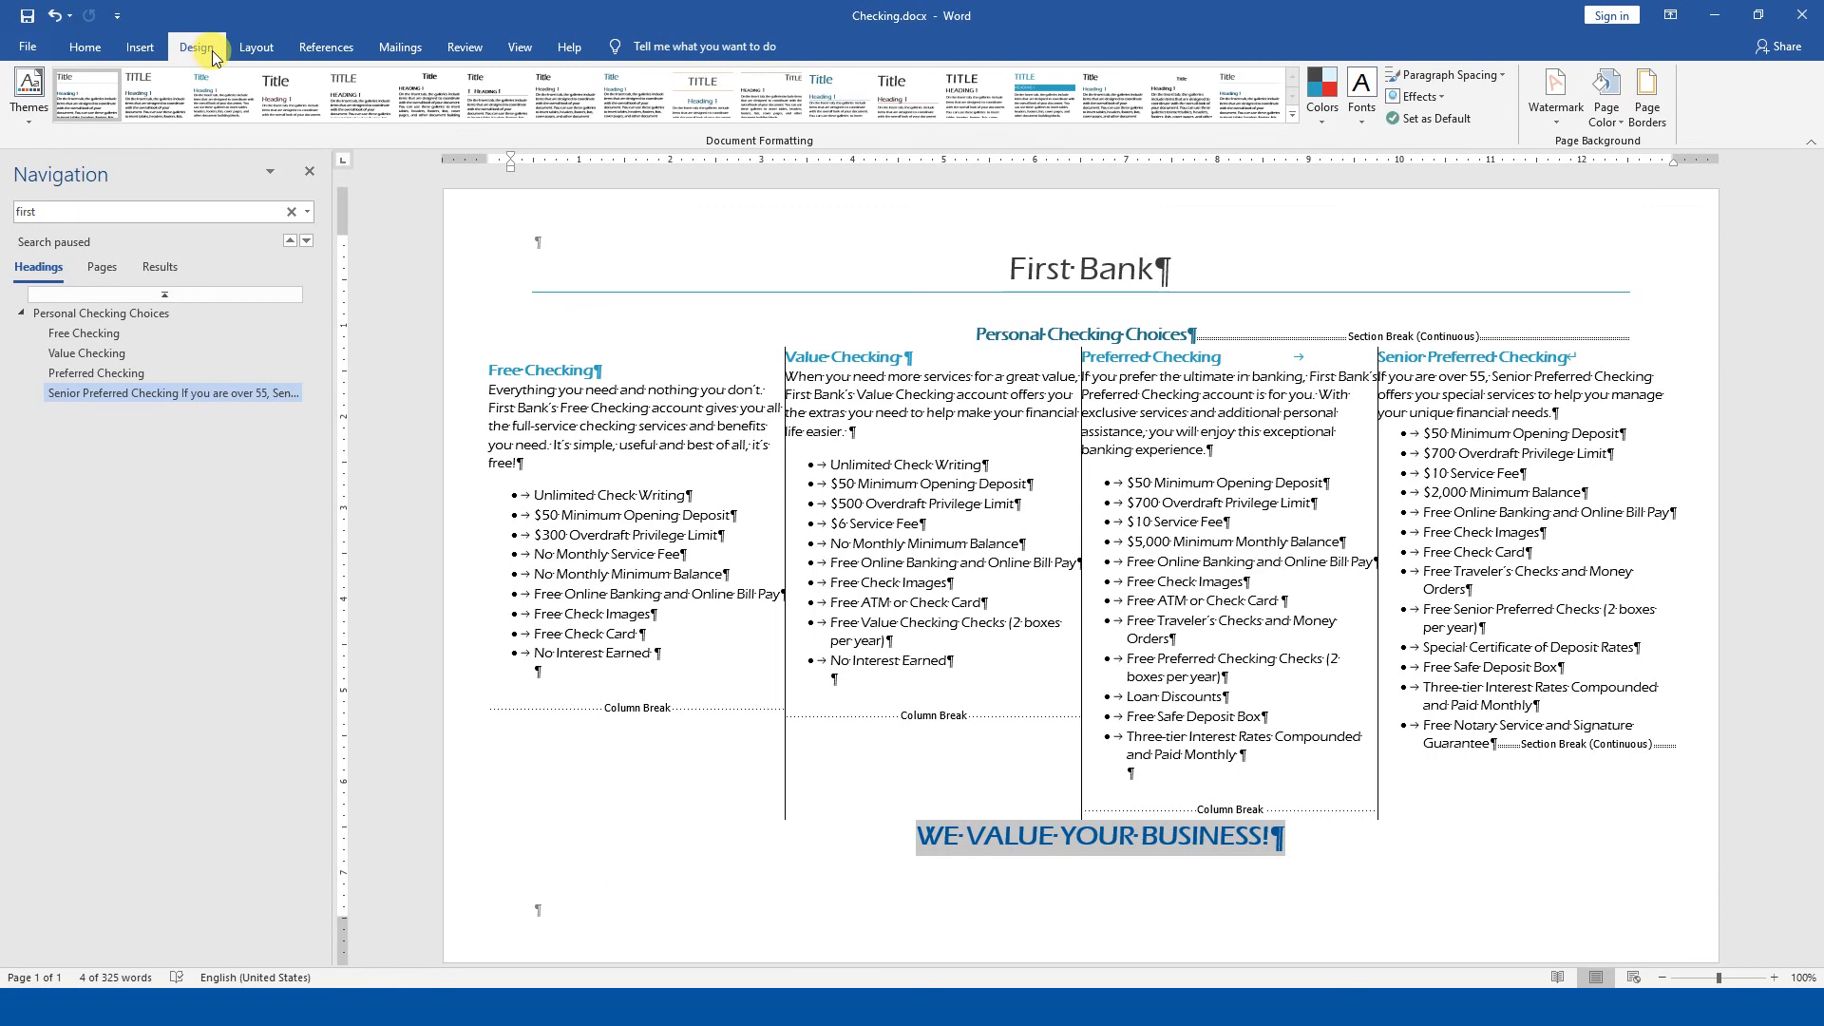
pyautogui.click(1327, 124)
pyautogui.click(1544, 849)
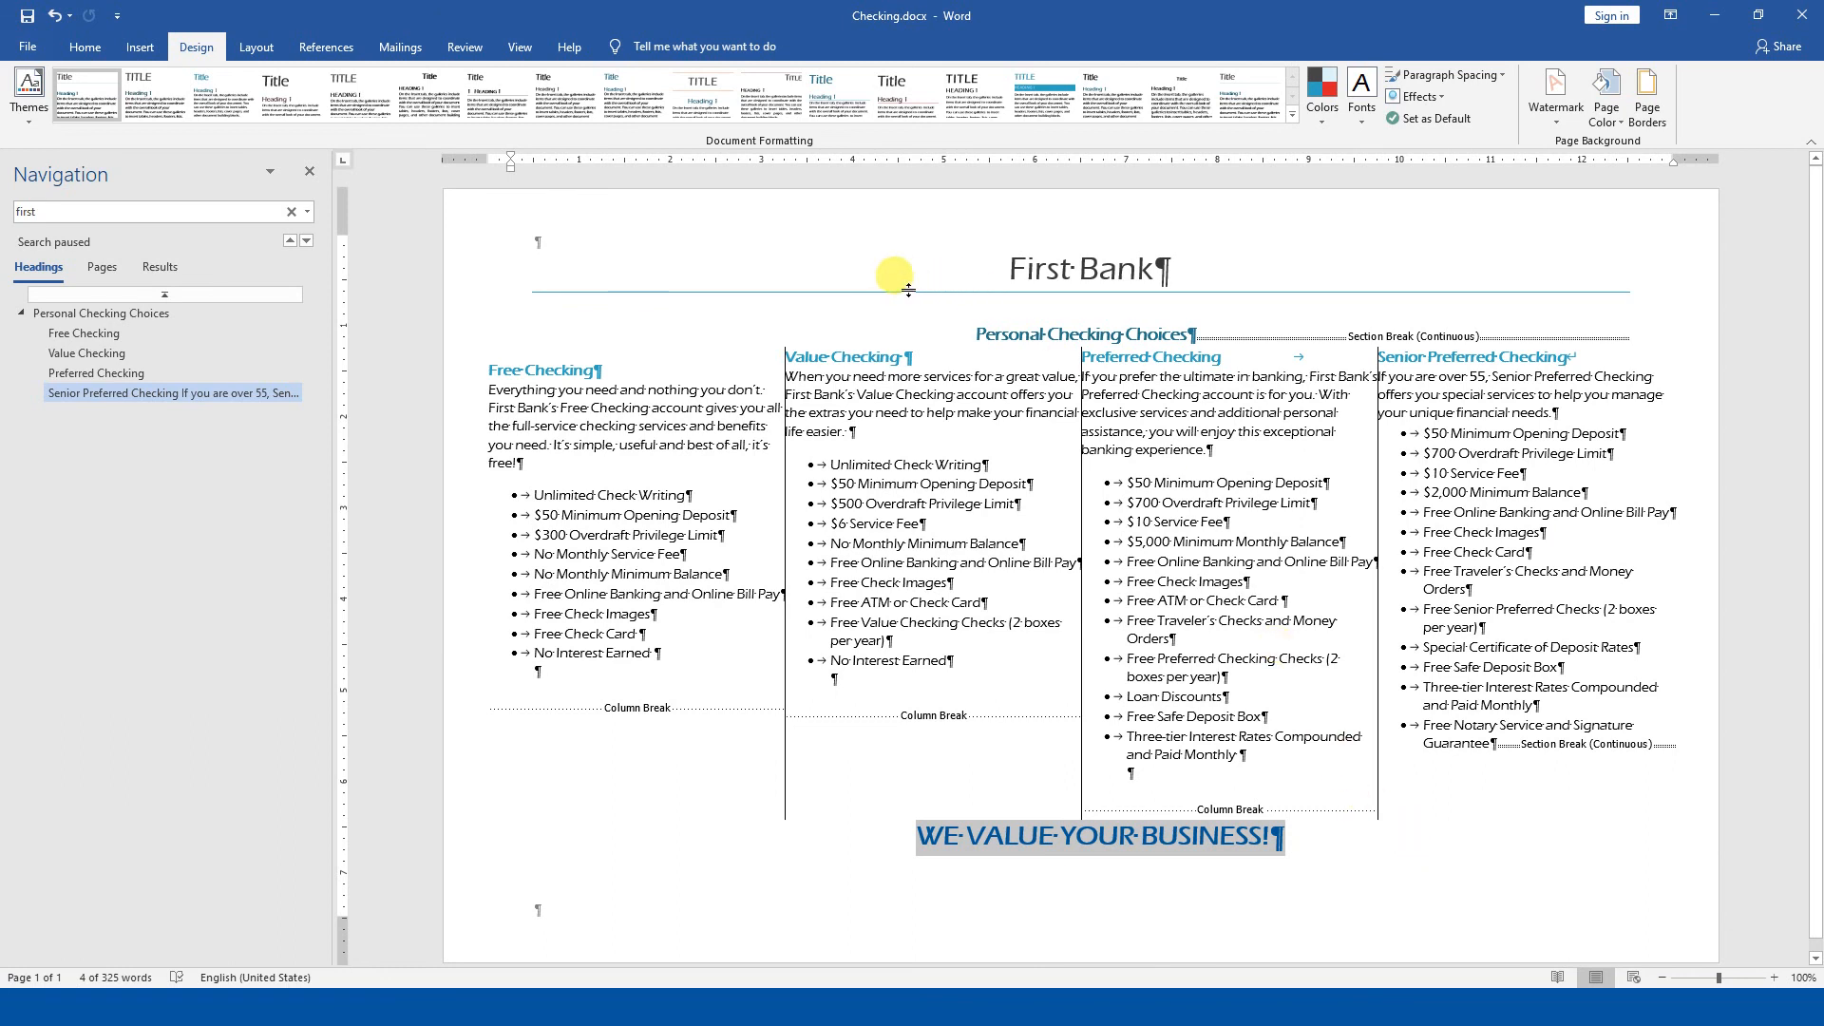
# - Check which font color the Value Checking heading uses
pyautogui.click(843, 358)
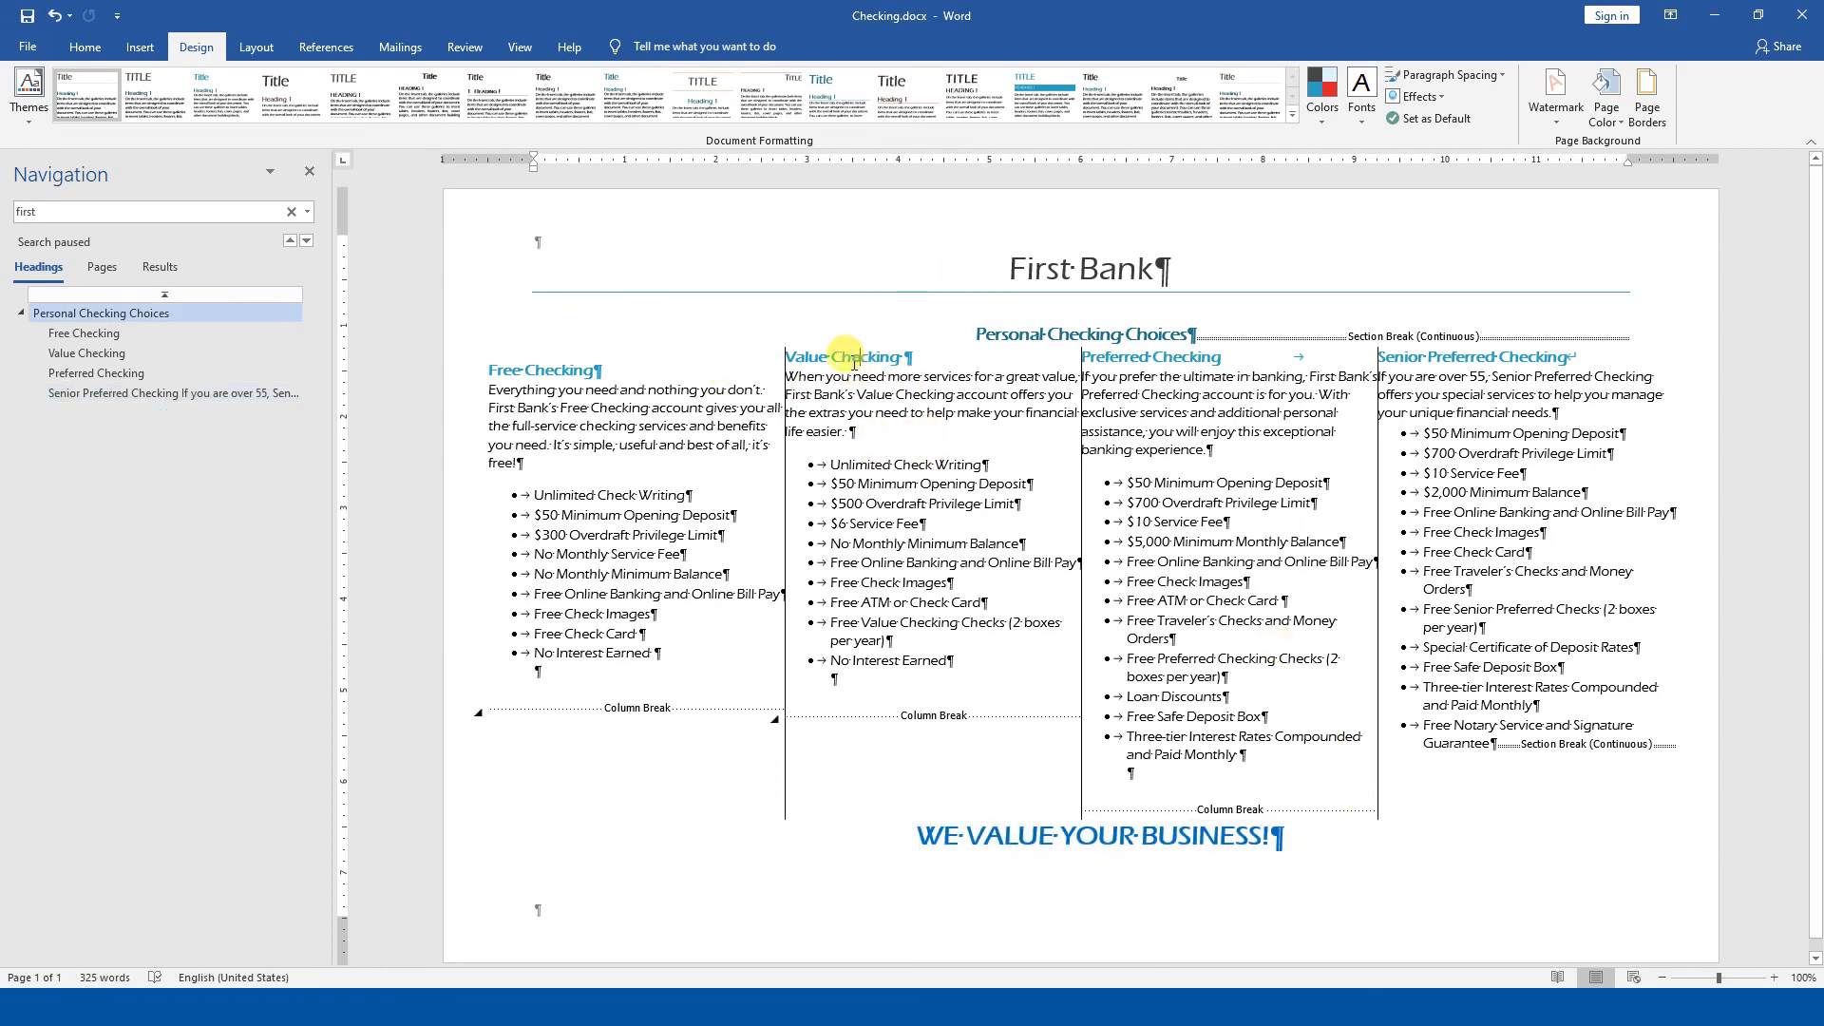
pyautogui.click(95, 47)
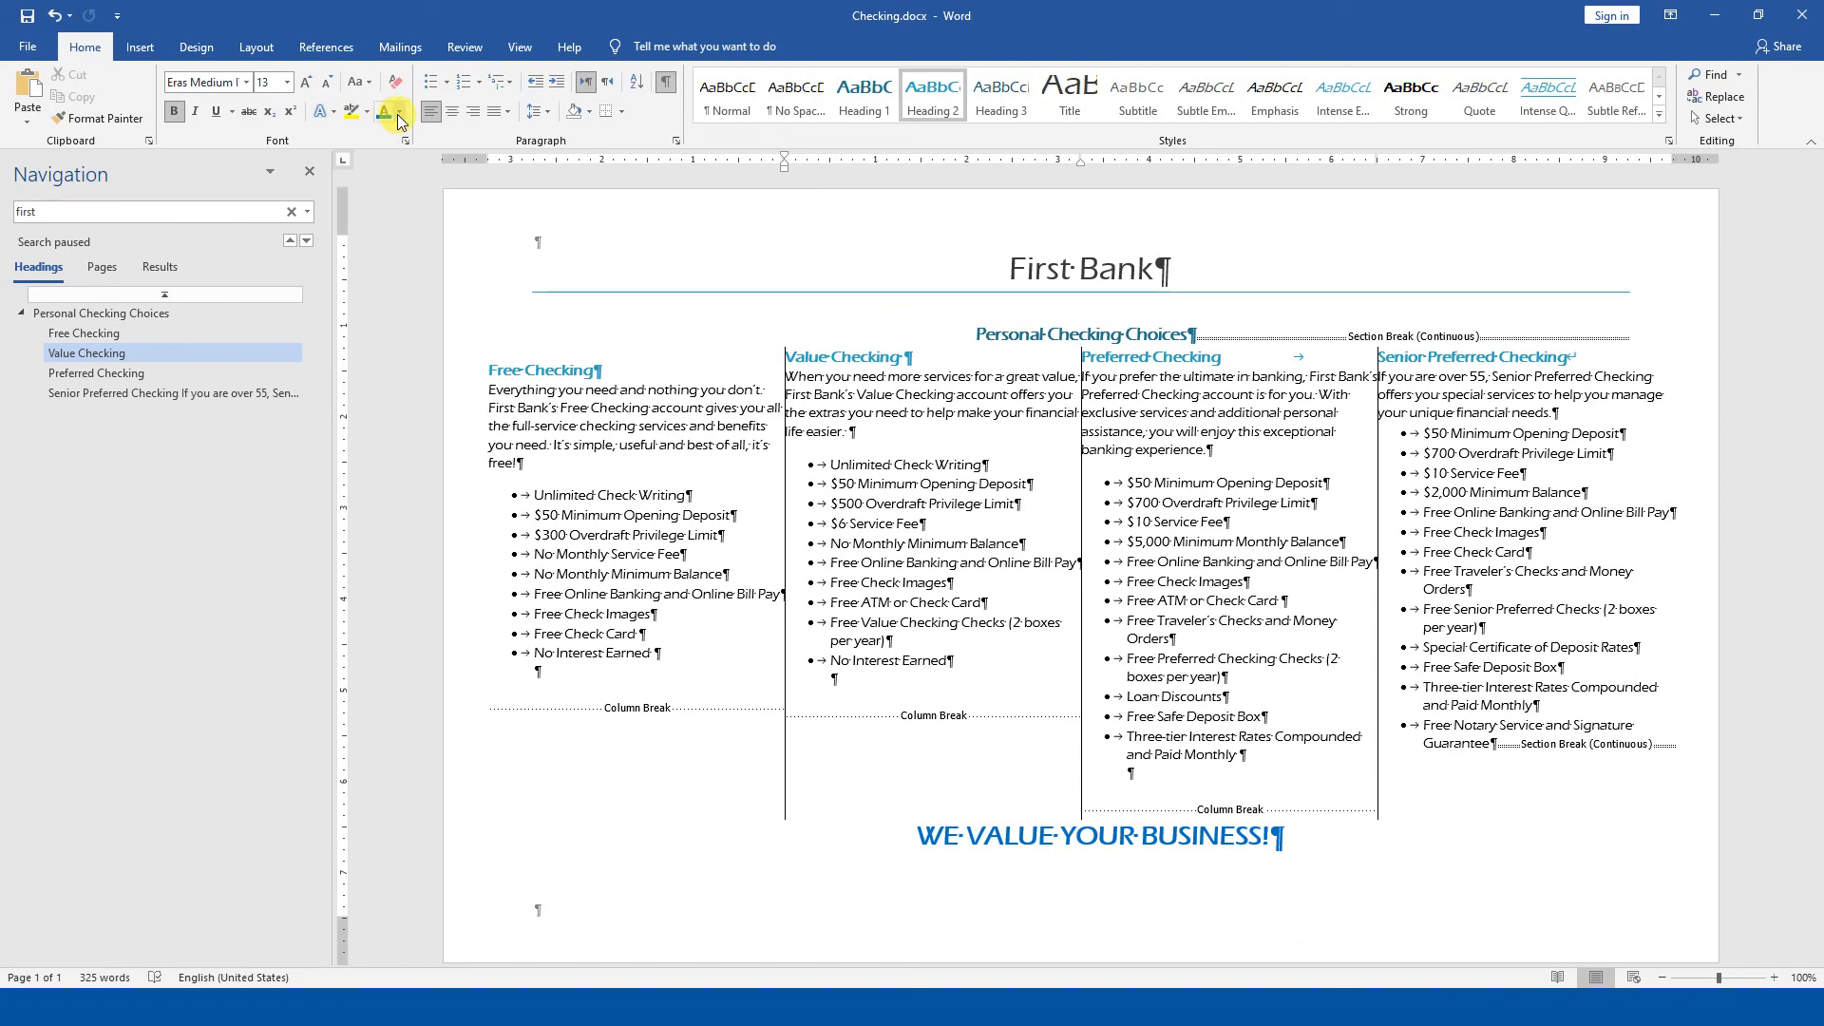
pyautogui.click(404, 114)
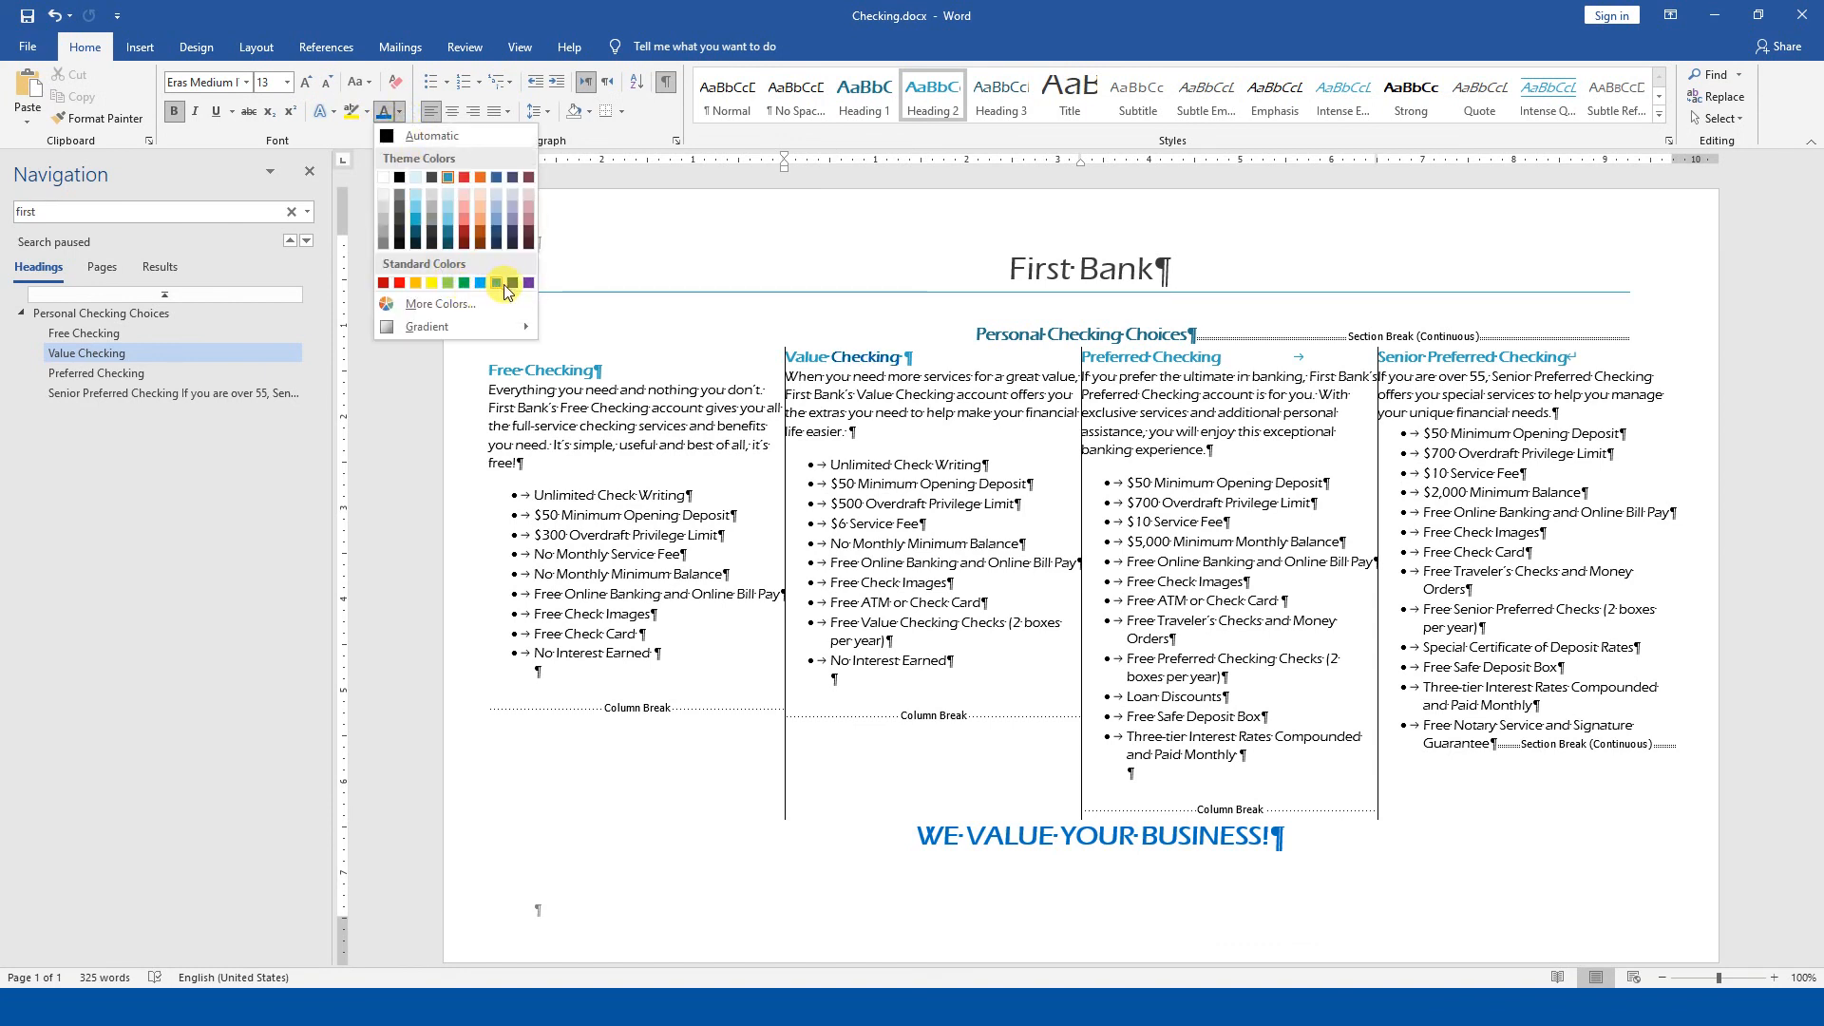
pyautogui.click(1037, 762)
# - Change the font color of the "WE VALUE YOUR BUSINESS!" line to the standard Dark Blue and save the document
pyautogui.tripleClick(1079, 842)
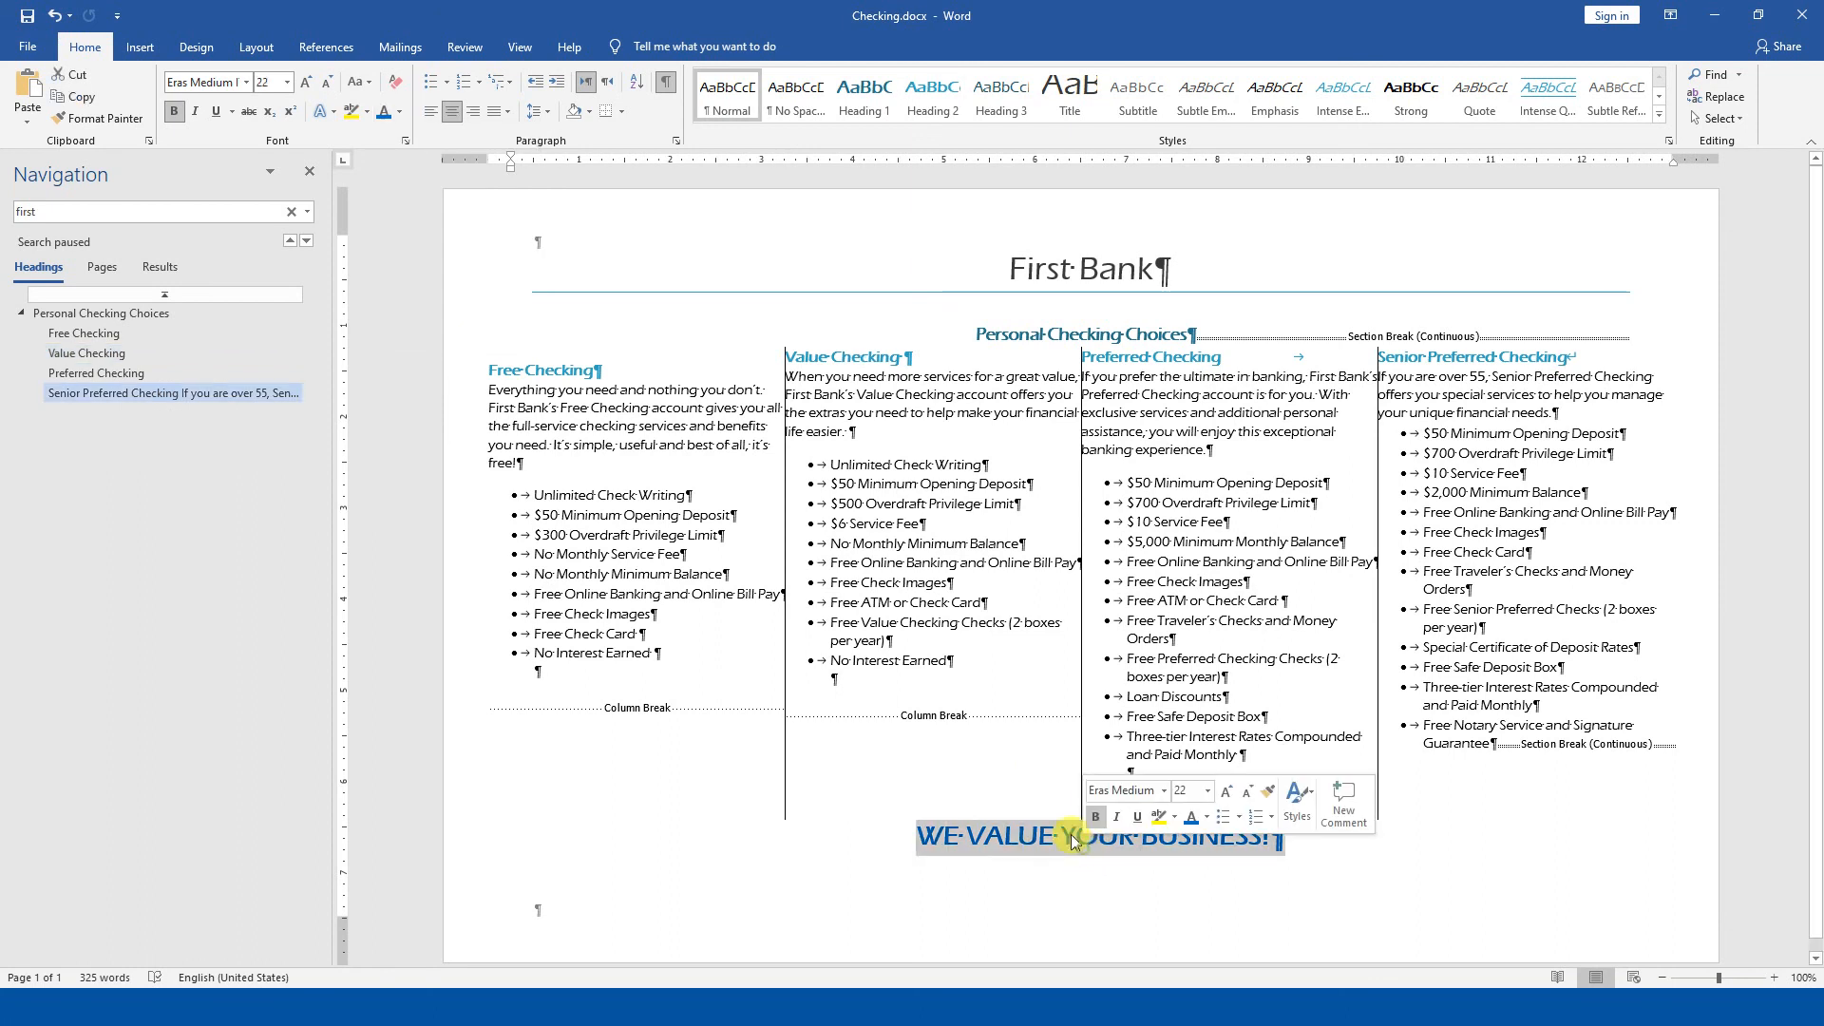
pyautogui.click(399, 112)
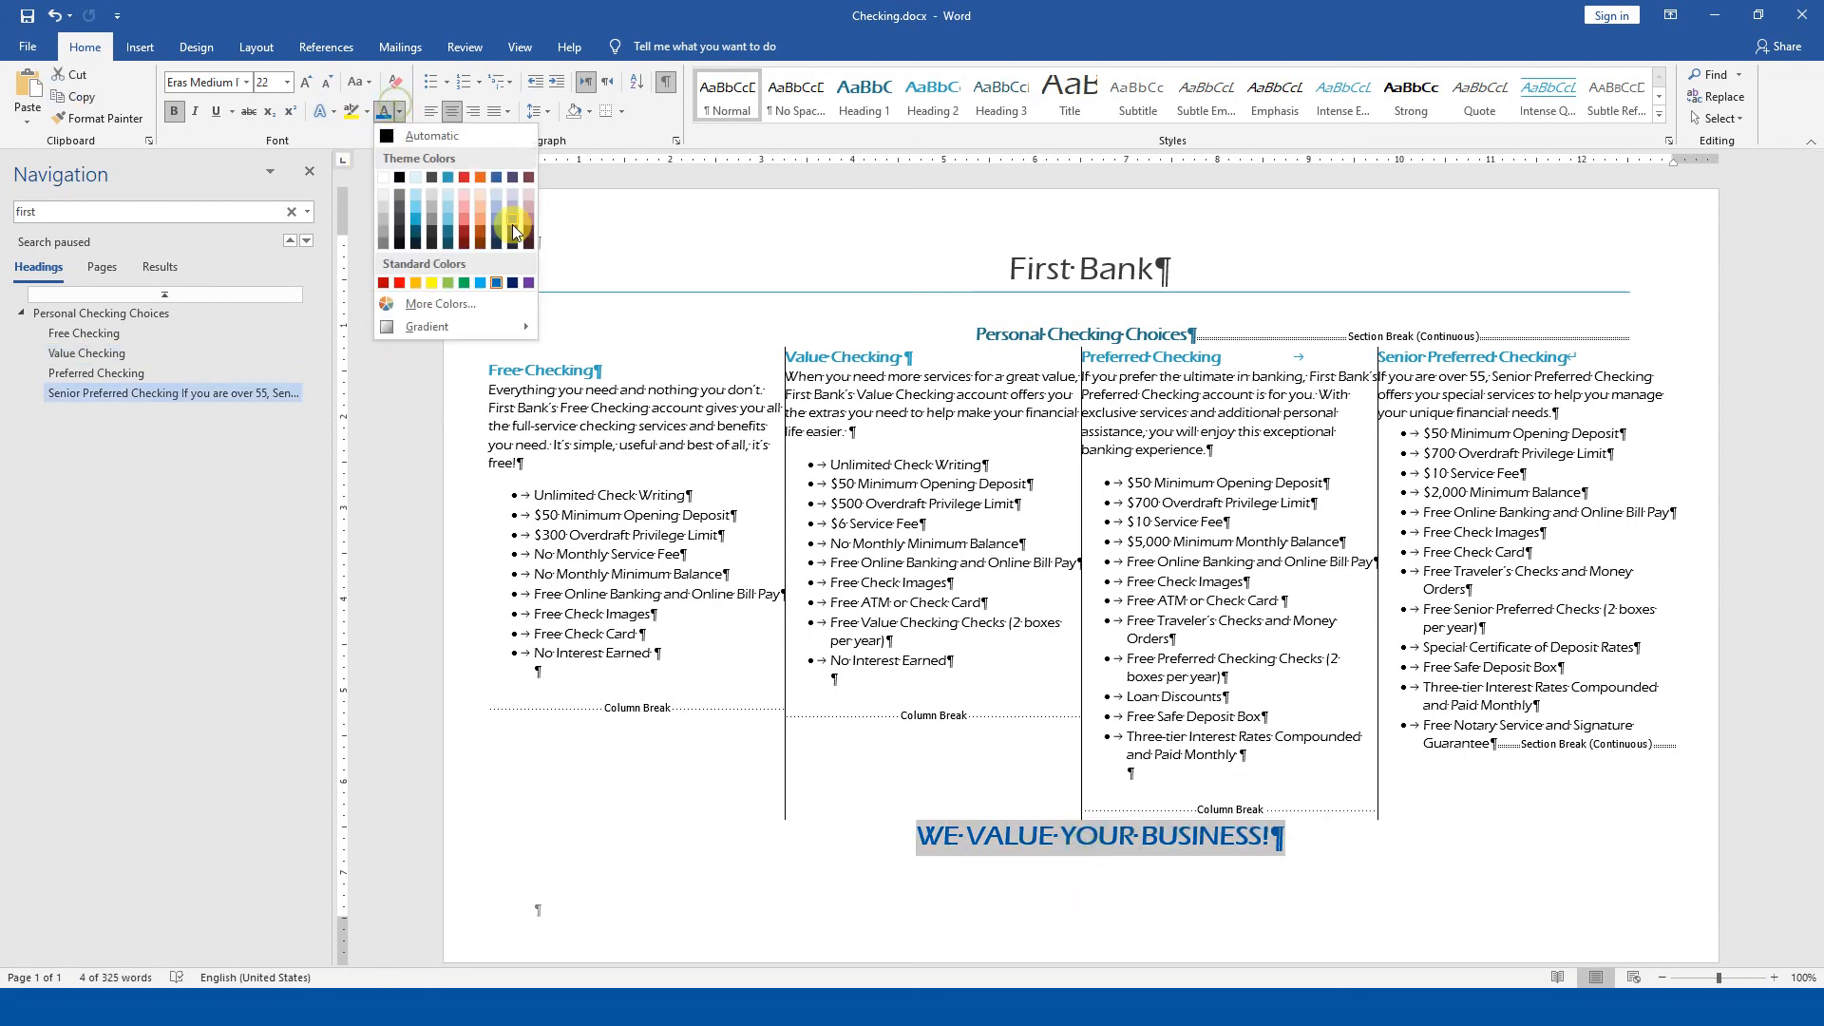
pyautogui.click(514, 281)
pyautogui.click(1397, 851)
pyautogui.scroll(2, 1110, 394)
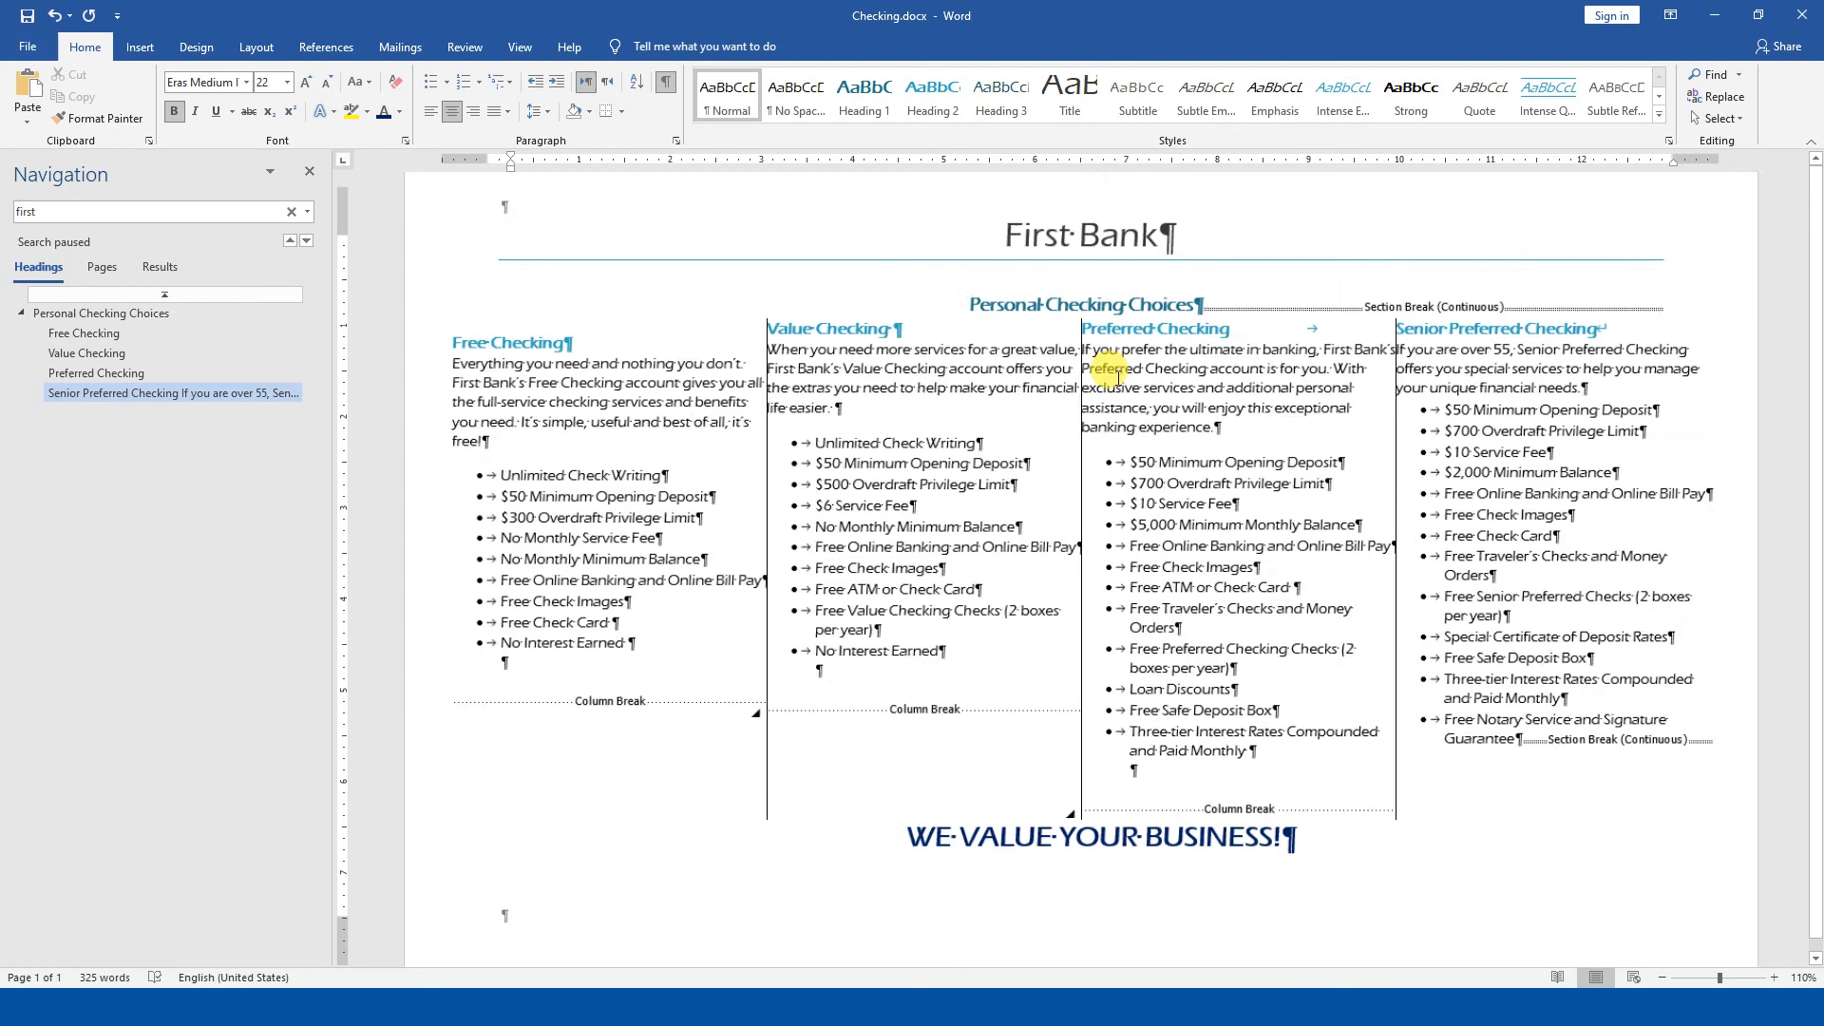
pyautogui.scroll(-1, 1110, 395)
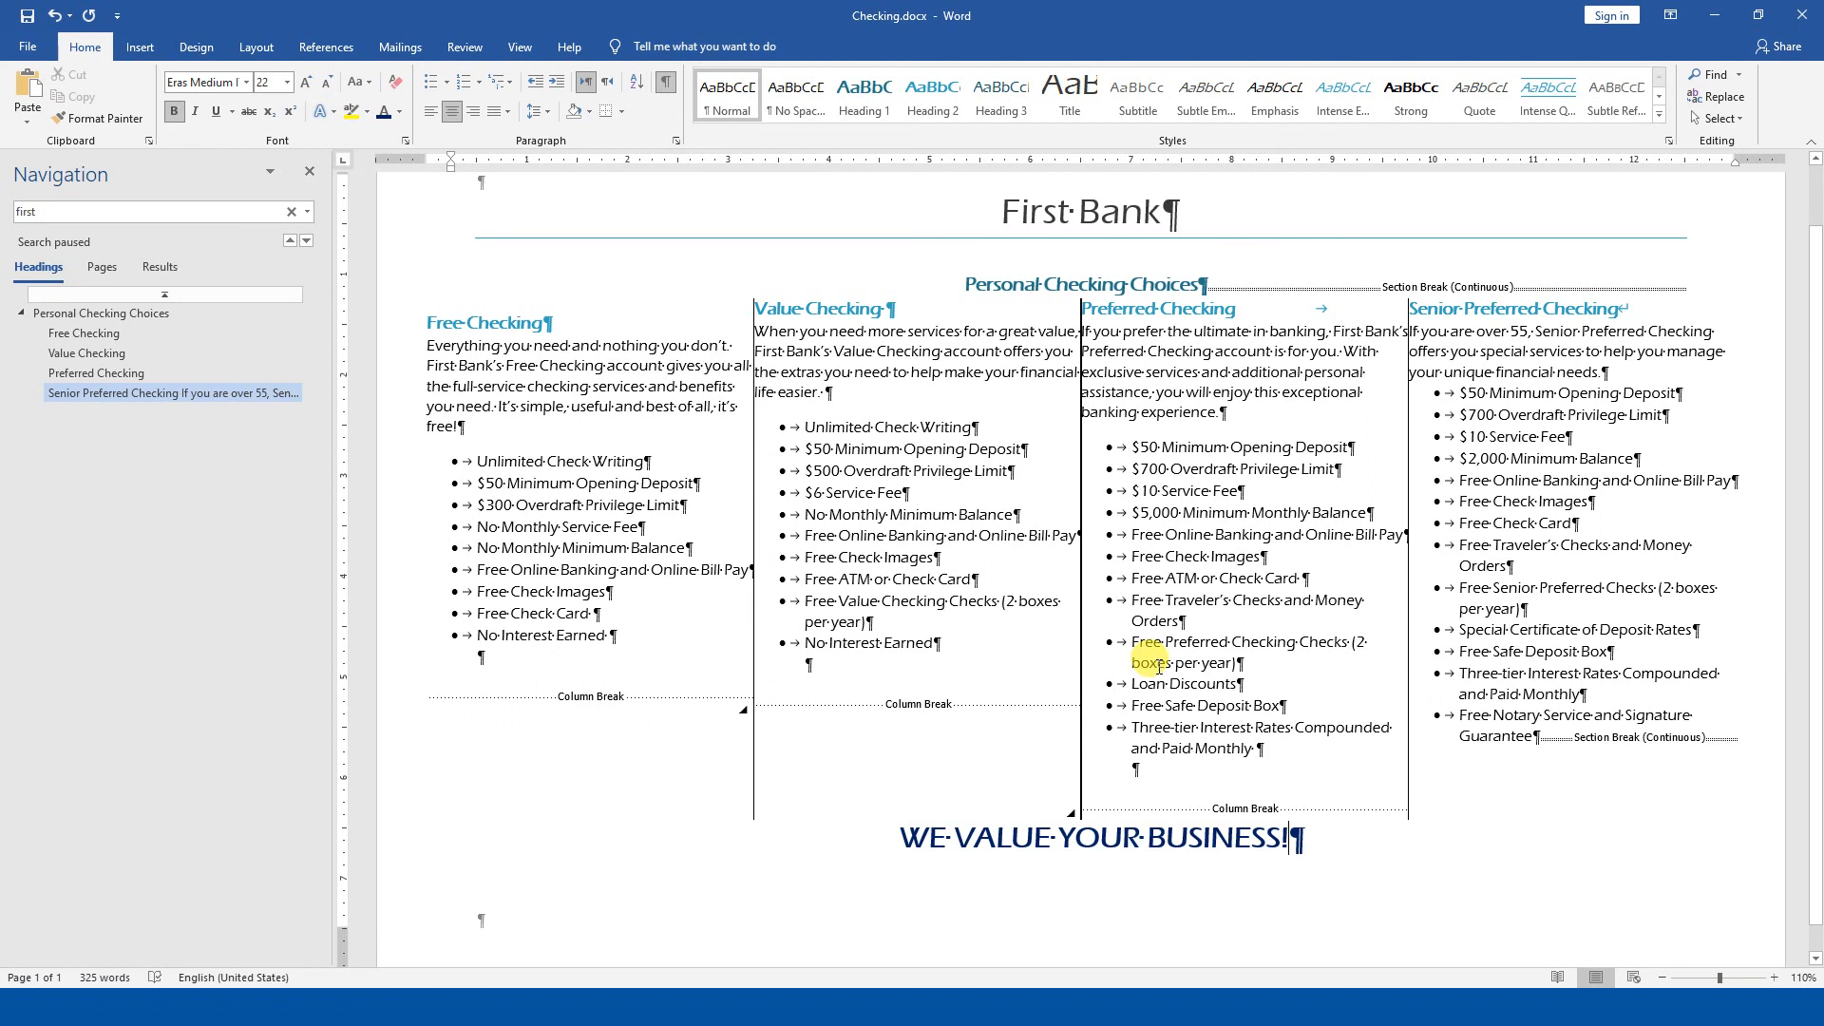
pyautogui.hotkey('ctrl', 's')
pyautogui.scroll(-2, 1054, 577)
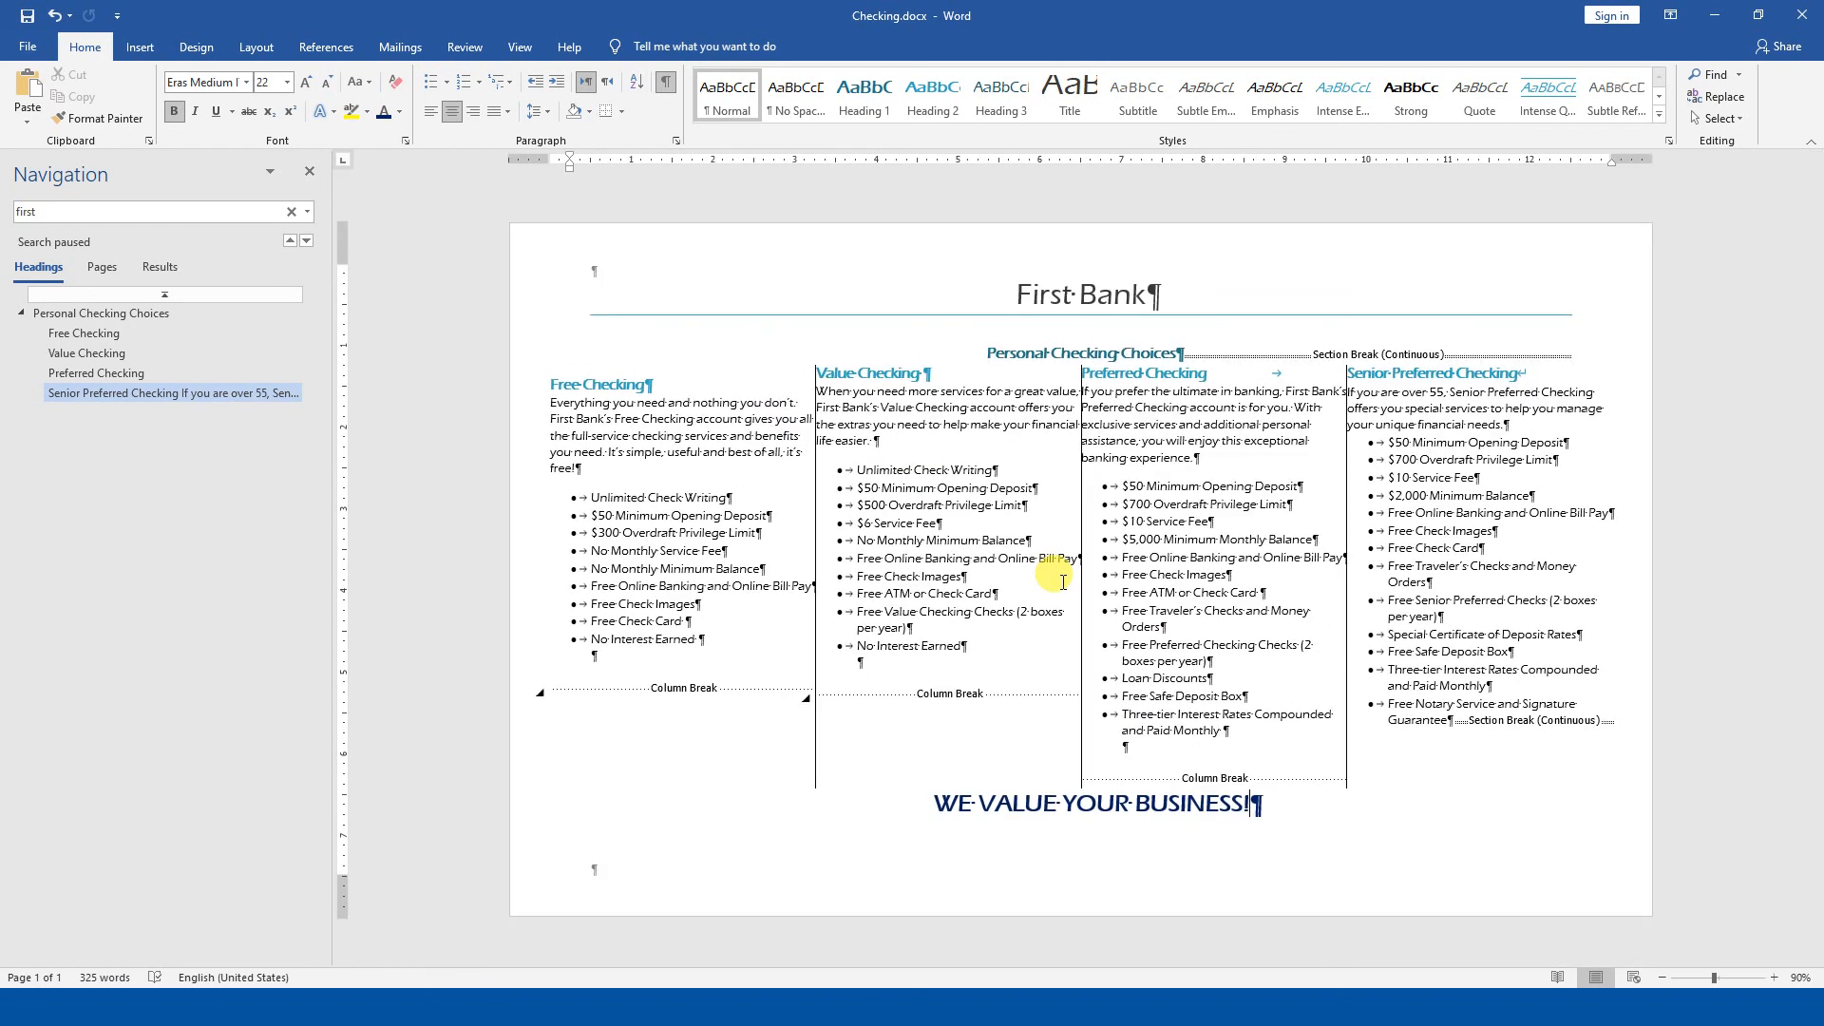
pyautogui.hotkey('alt', 'Tab')
pyautogui.press('Tab')
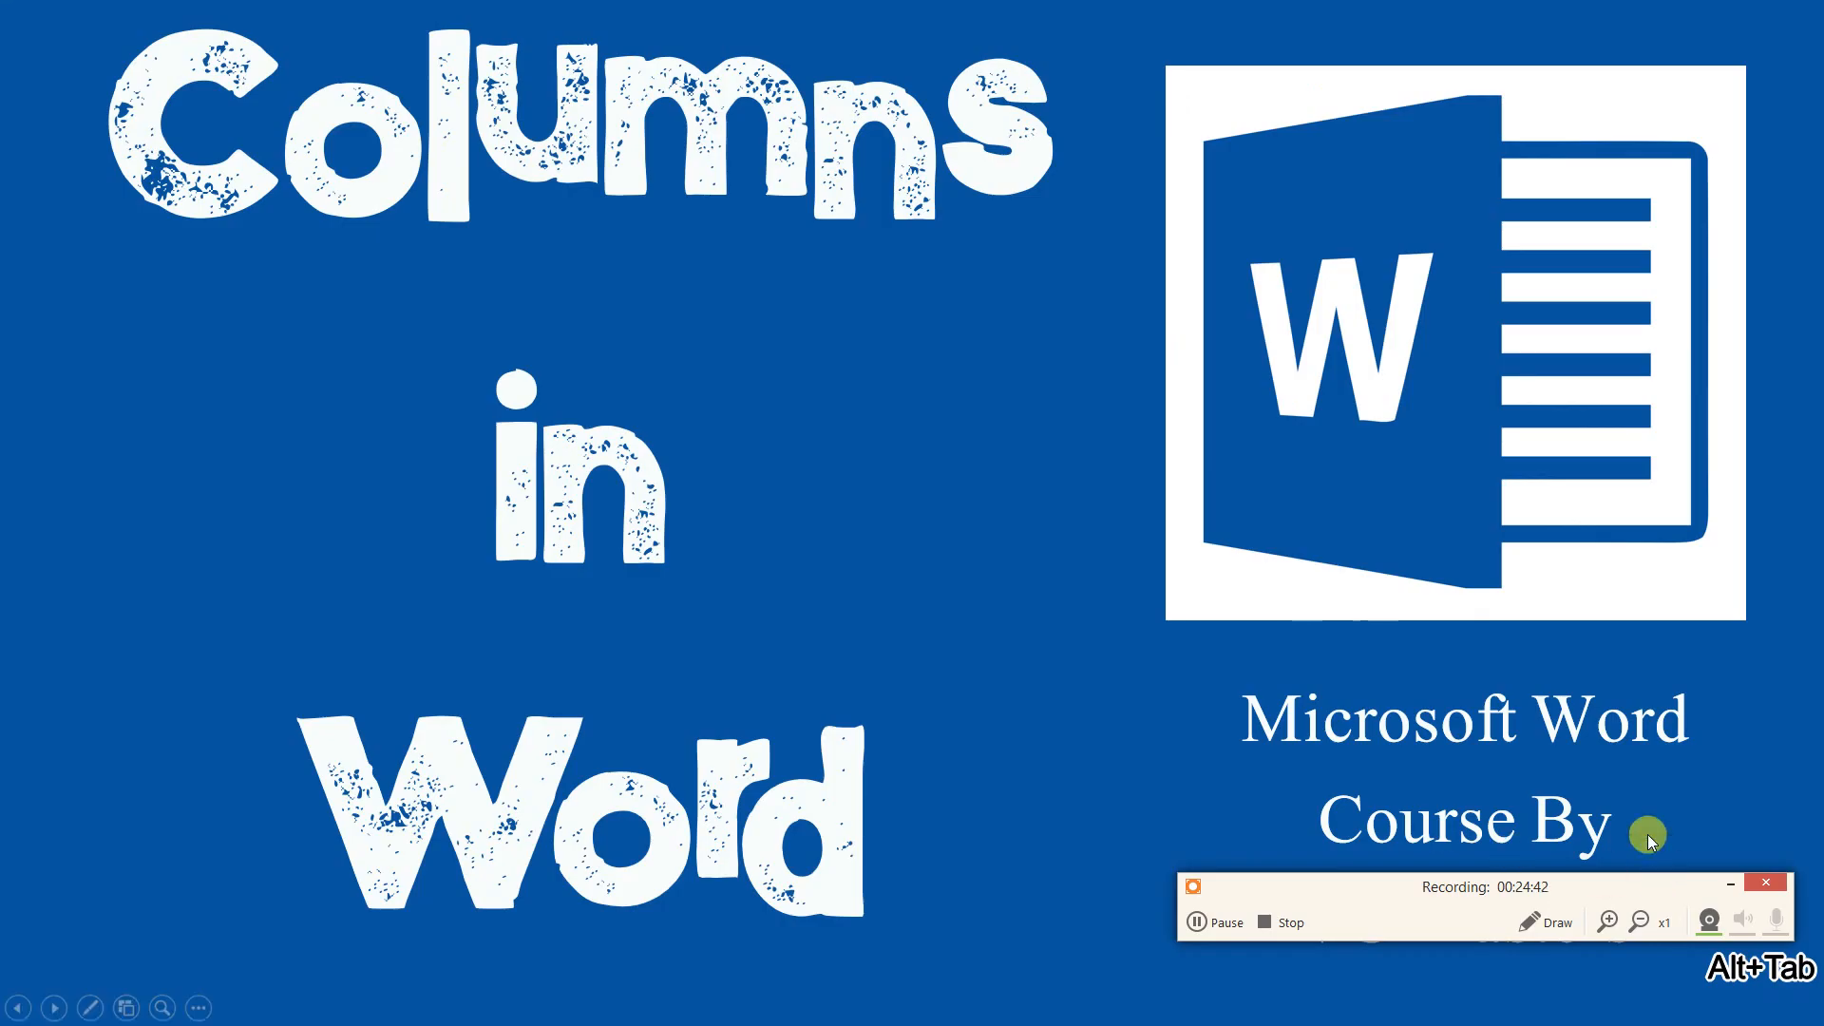
pyautogui.click(1730, 884)
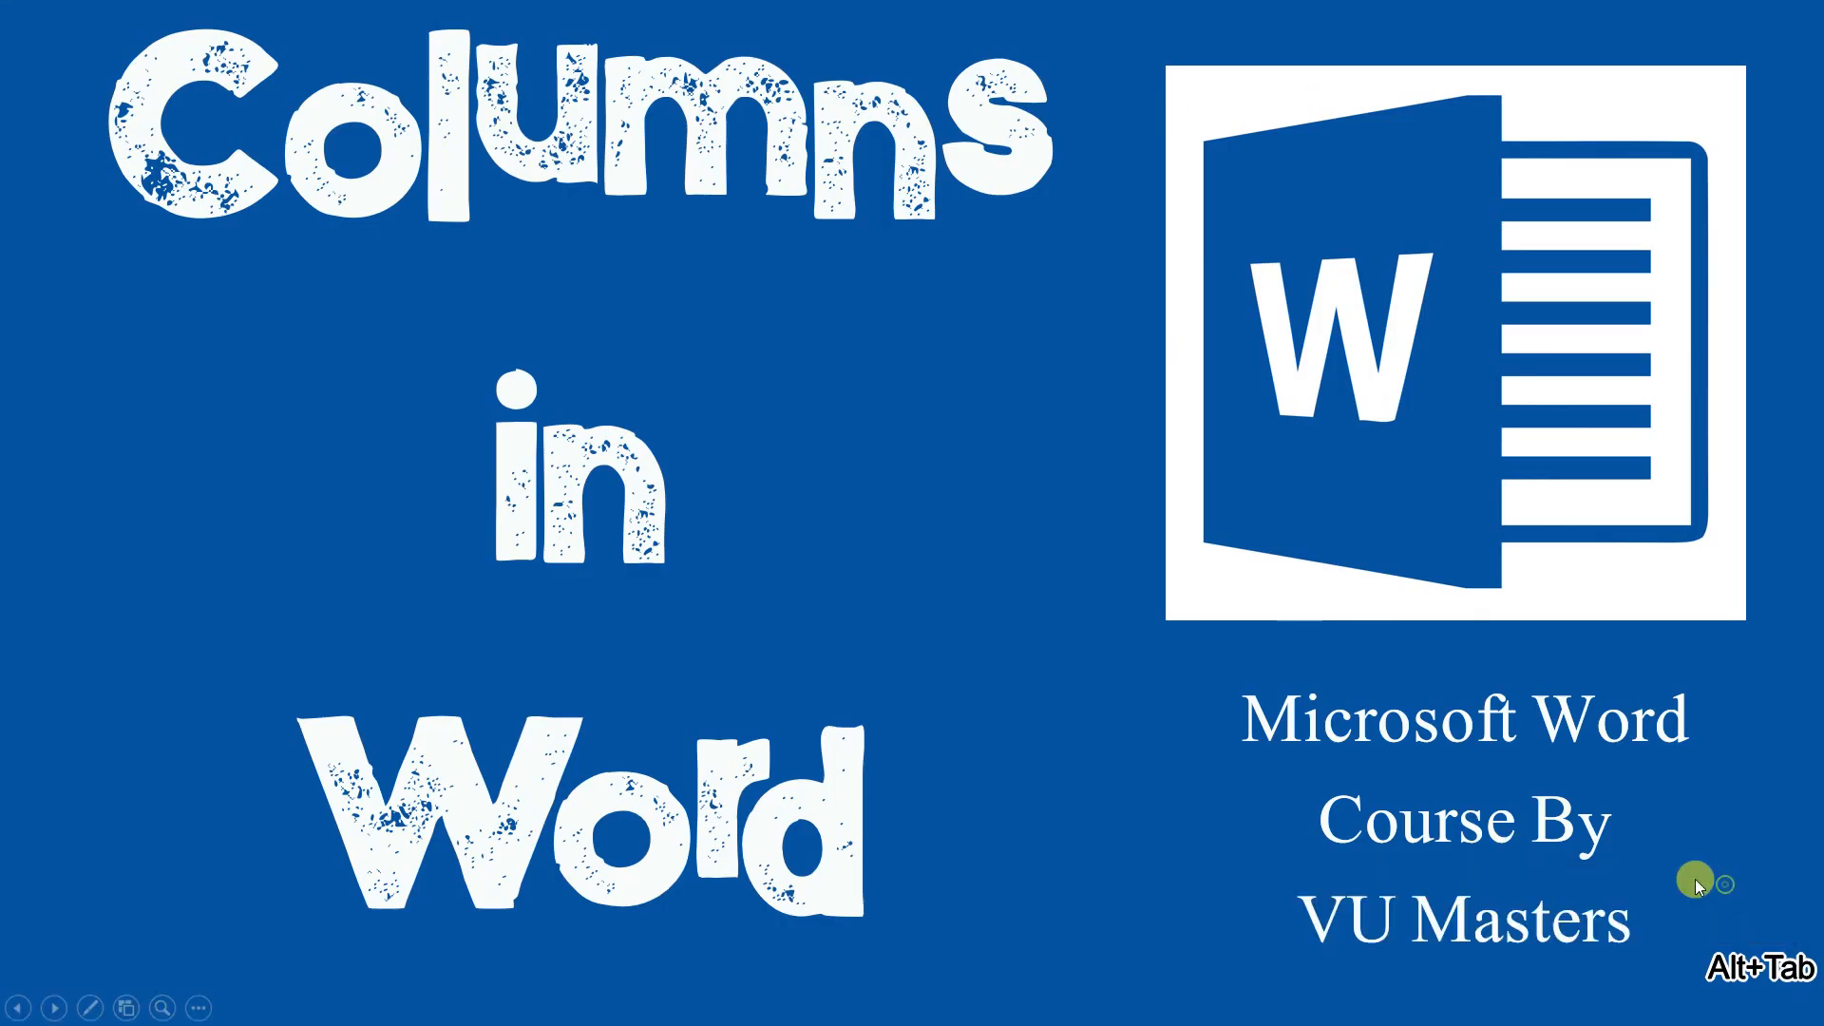